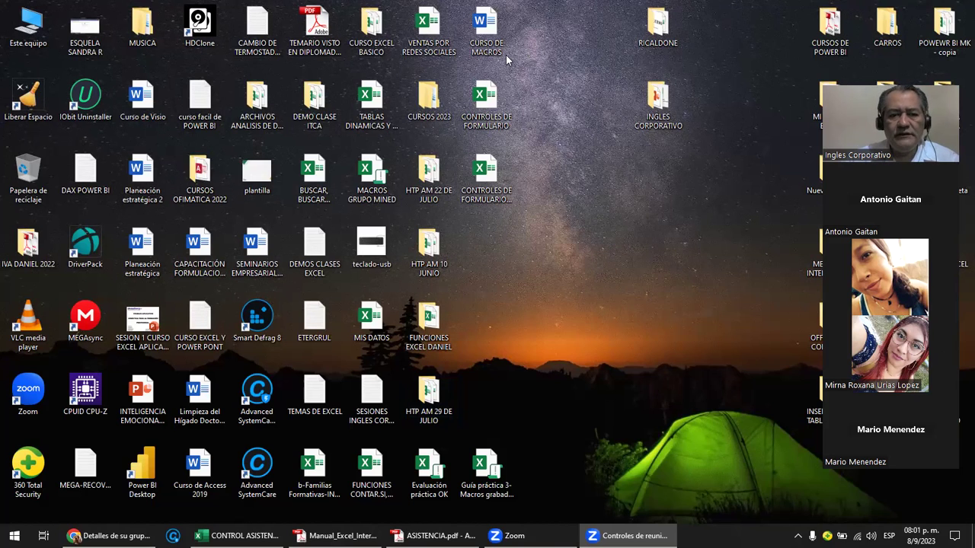
Step: Open the TIPOS DE DATOS workbook via INGLES CORPORATIVO > EXCEL INTERMEDIO > GRUPO 8 PM
{"action": "left_click", "coordinate": [665, 108]}
{"action": "double_click", "coordinate": [664, 108]}
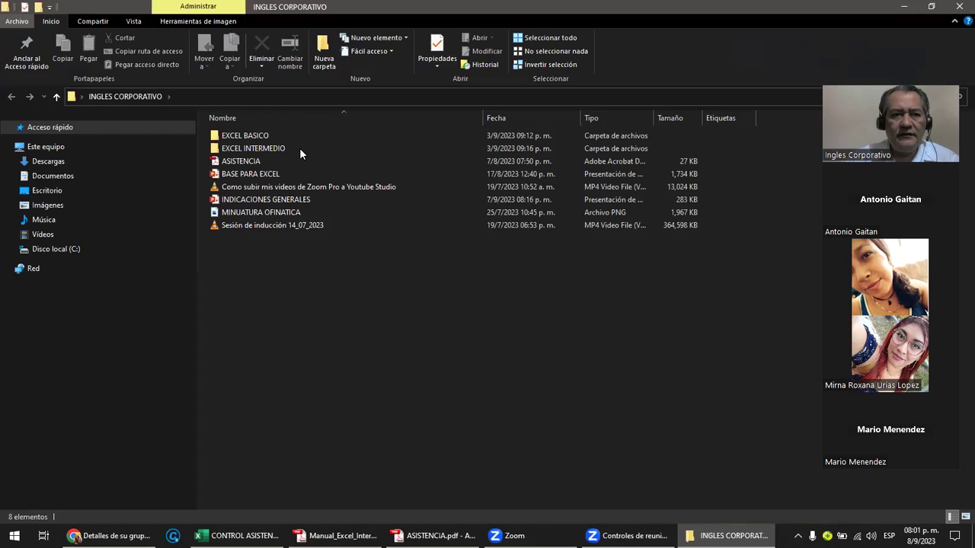
{"action": "double_click", "coordinate": [264, 145]}
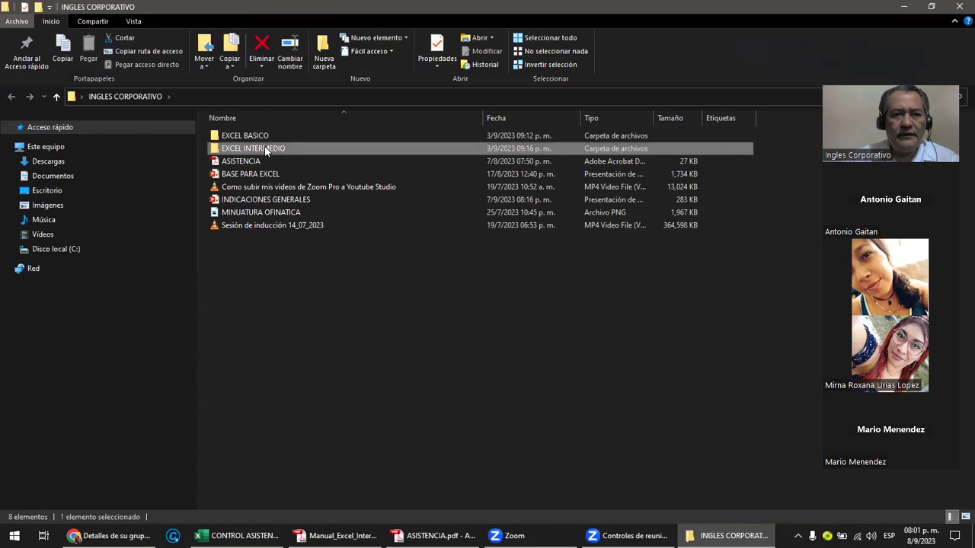
{"action": "double_click", "coordinate": [262, 148]}
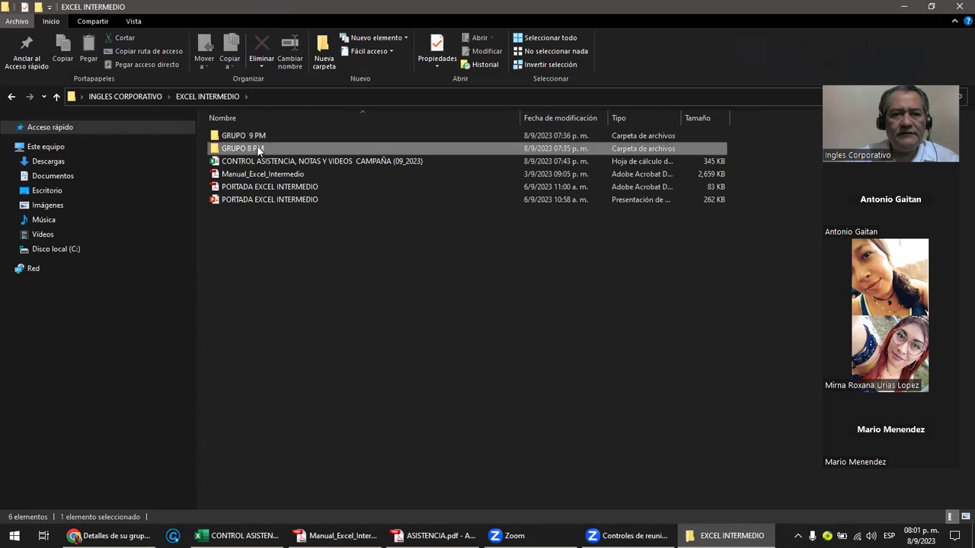
{"action": "double_click", "coordinate": [262, 147]}
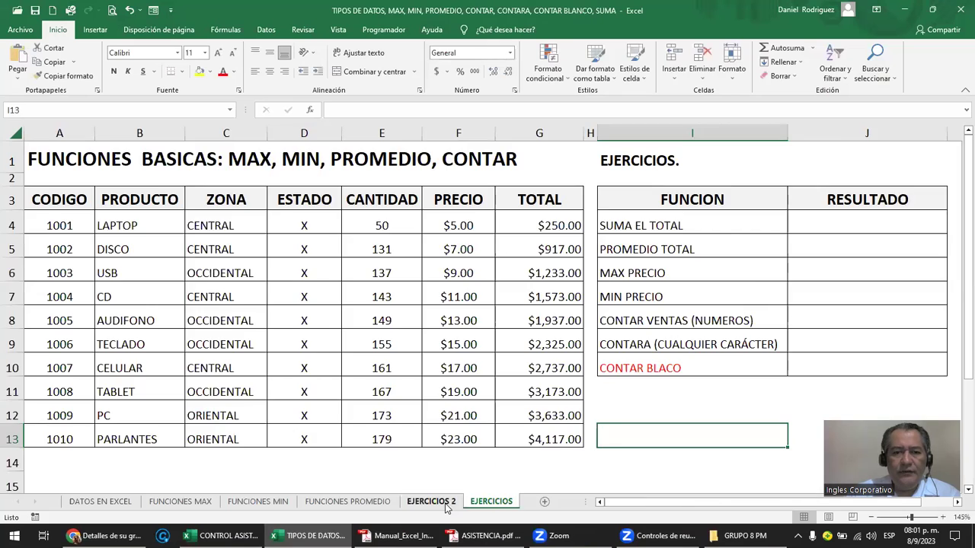
Step: Review the FUNCIONES MIN examples for vertical, horizontal and discontinuous ranges
{"action": "left_click", "coordinate": [447, 504]}
{"action": "left_click", "coordinate": [488, 503]}
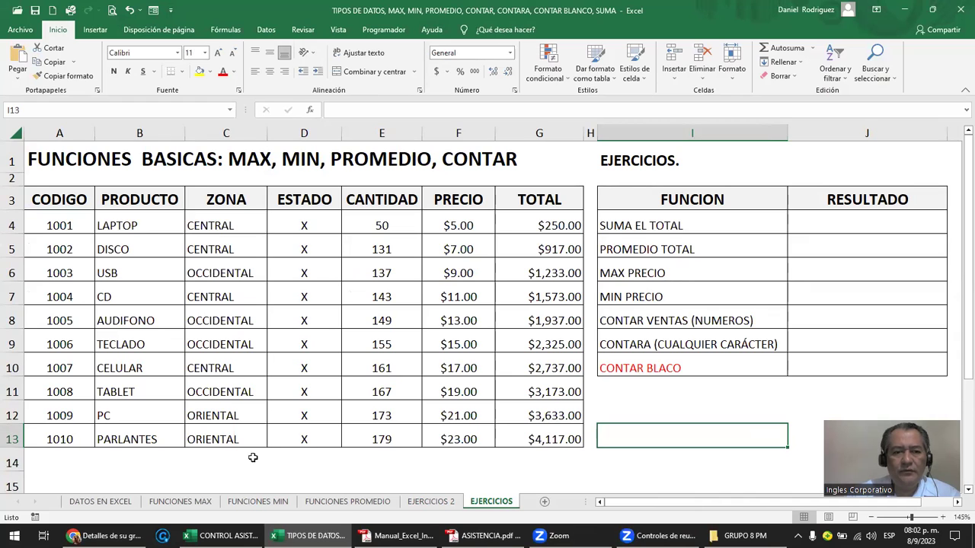
{"action": "left_click", "coordinate": [258, 502]}
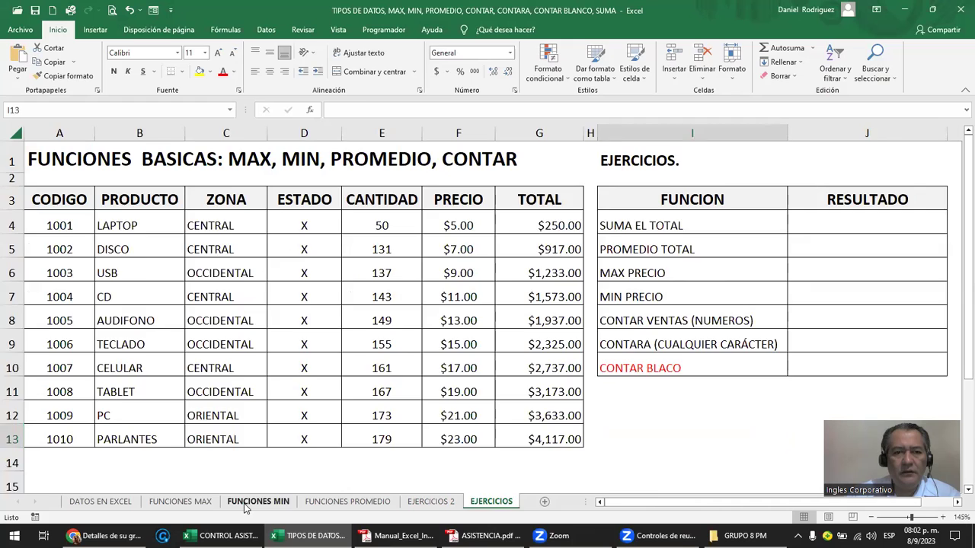
{"action": "left_click", "coordinate": [474, 204]}
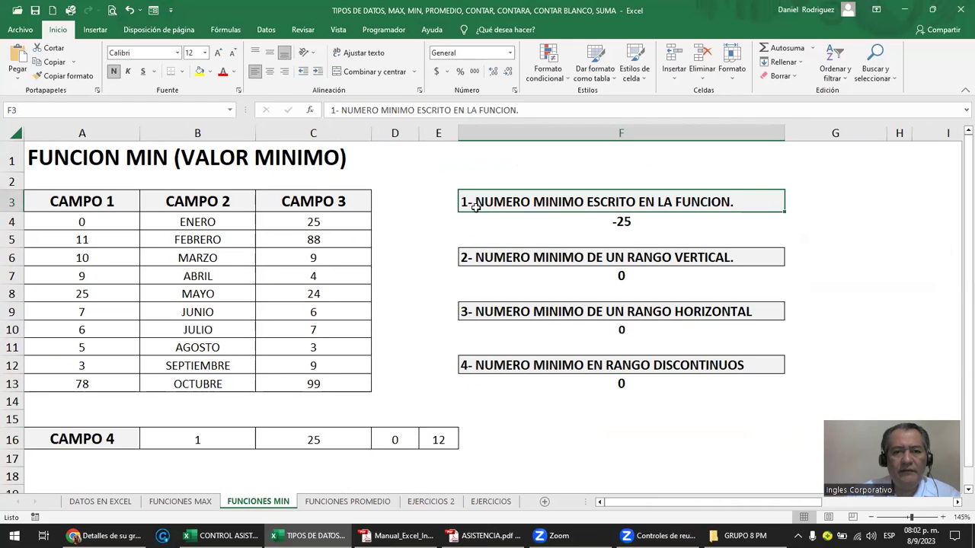
{"action": "left_click", "coordinate": [480, 260]}
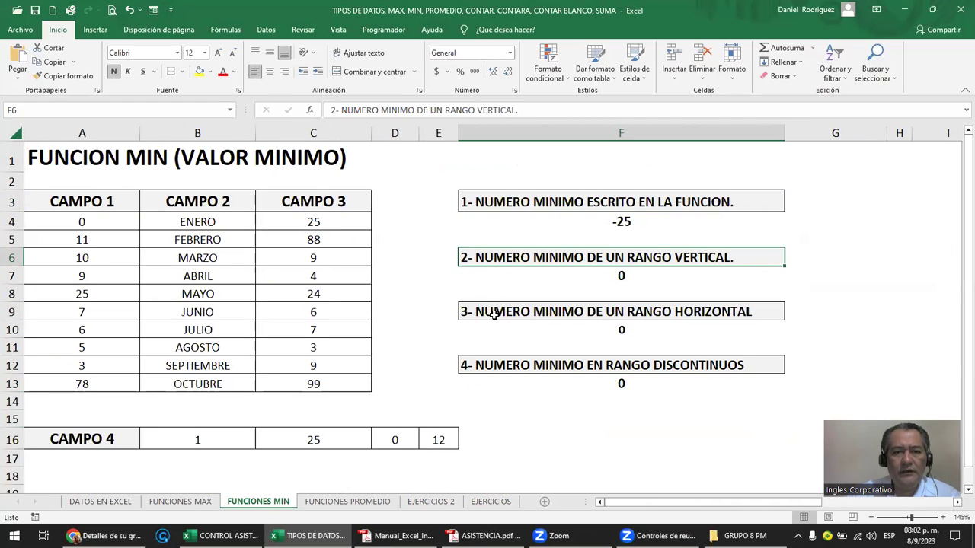
{"action": "left_click", "coordinate": [492, 311]}
{"action": "left_click", "coordinate": [492, 366]}
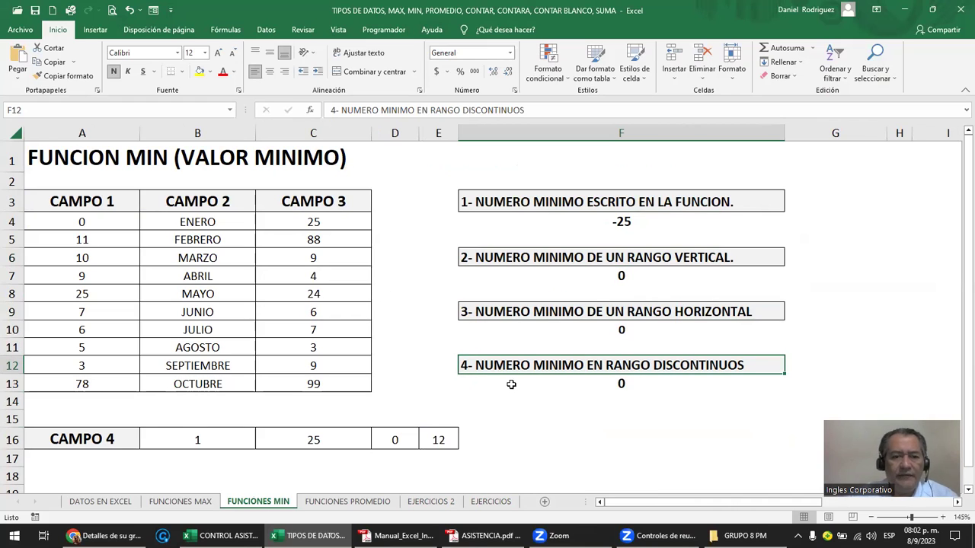
Step: Review the FUNCIONES PROMEDIO formulas, including the 62.50 average, then move to EJERCICIOS 2
{"action": "left_click", "coordinate": [370, 502]}
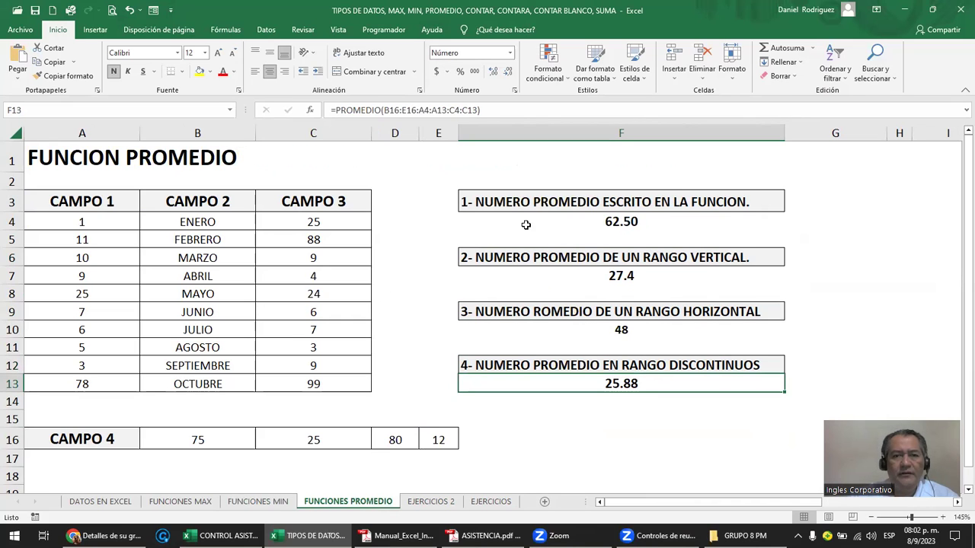
{"action": "left_click", "coordinate": [525, 201]}
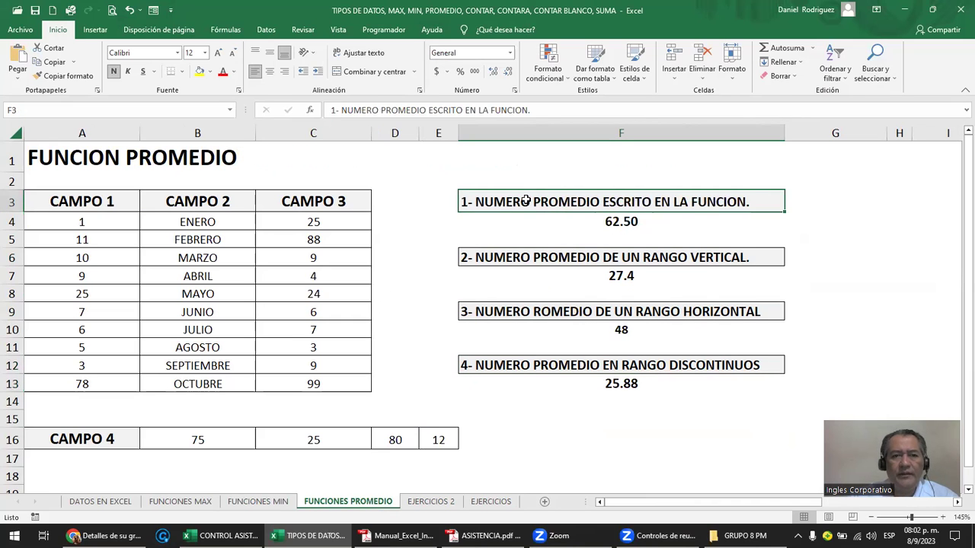
{"action": "left_click", "coordinate": [562, 221]}
{"action": "left_click", "coordinate": [584, 290]}
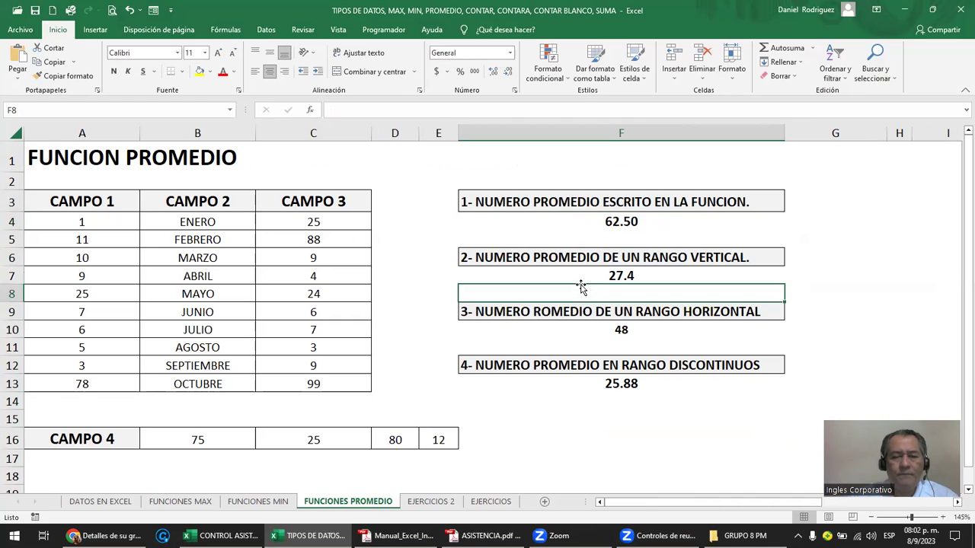
{"action": "left_click", "coordinate": [591, 328]}
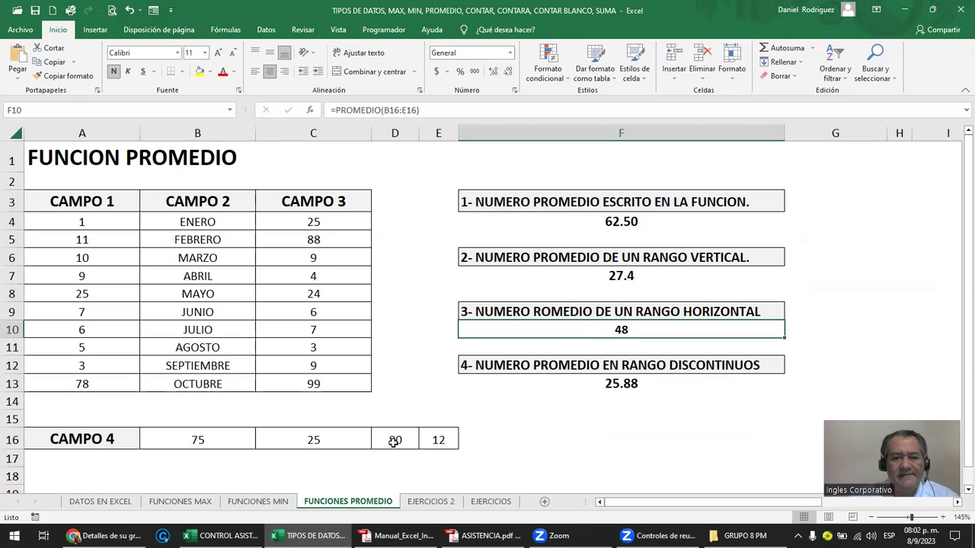
{"action": "left_click", "coordinate": [444, 506]}
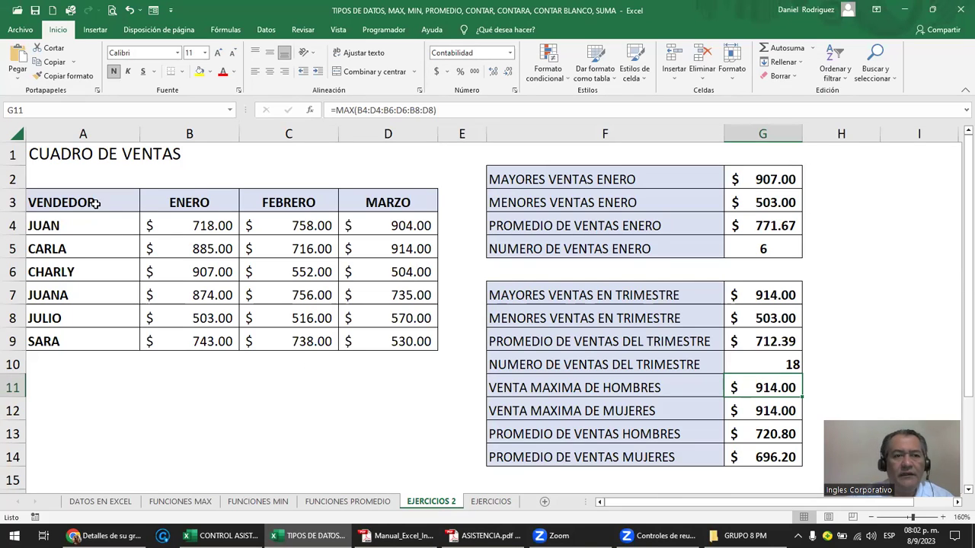
{"action": "left_click", "coordinate": [183, 200]}
{"action": "left_click_drag", "start_coordinate": [183, 200], "coordinate": [364, 202]}
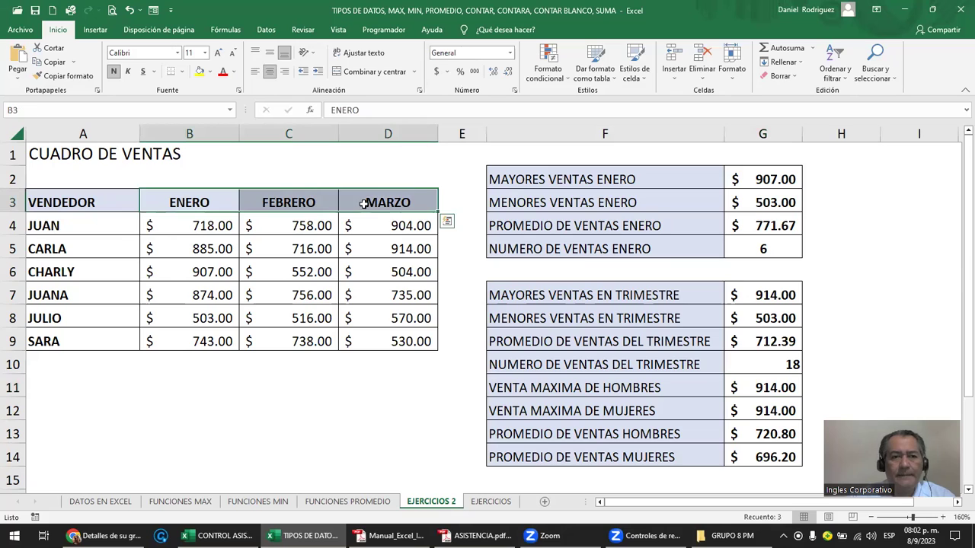
{"action": "left_click_drag", "start_coordinate": [107, 226], "coordinate": [148, 337]}
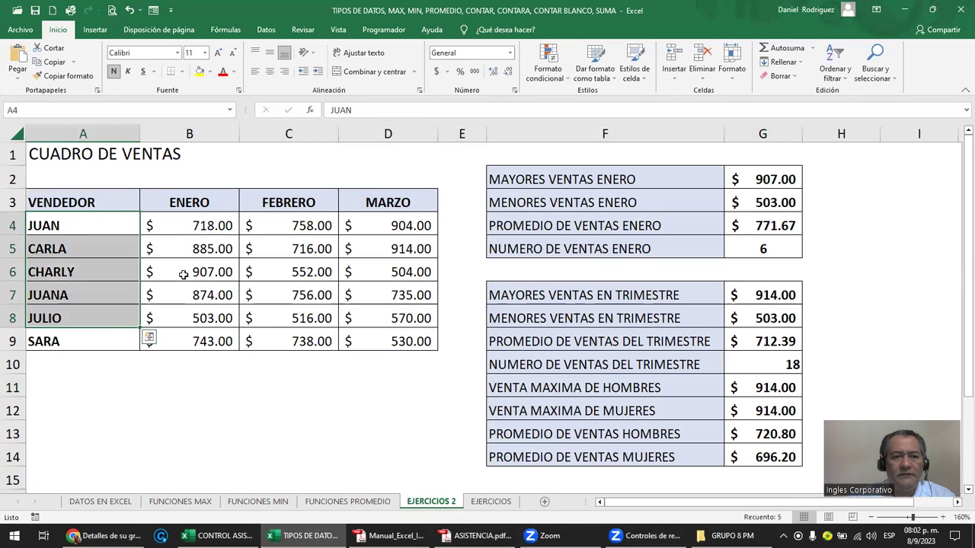
{"action": "key", "text": "Right"}
{"action": "left_click", "coordinate": [391, 333]}
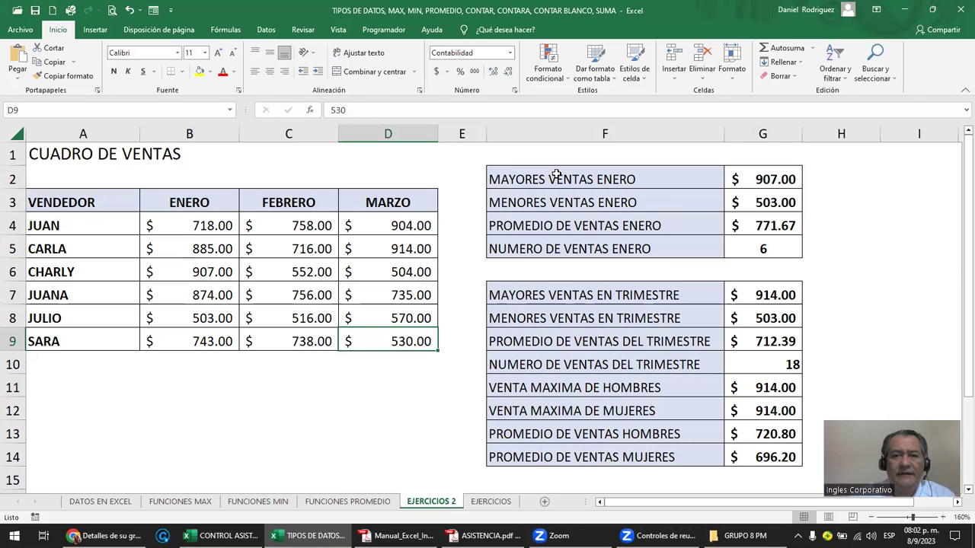
{"action": "left_click_drag", "start_coordinate": [557, 175], "coordinate": [562, 248]}
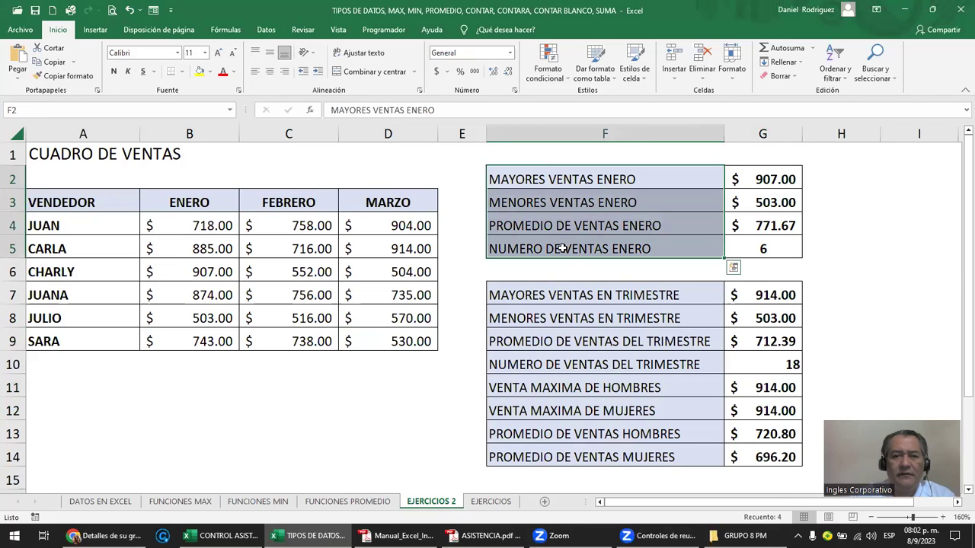
{"action": "left_click", "coordinate": [550, 180]}
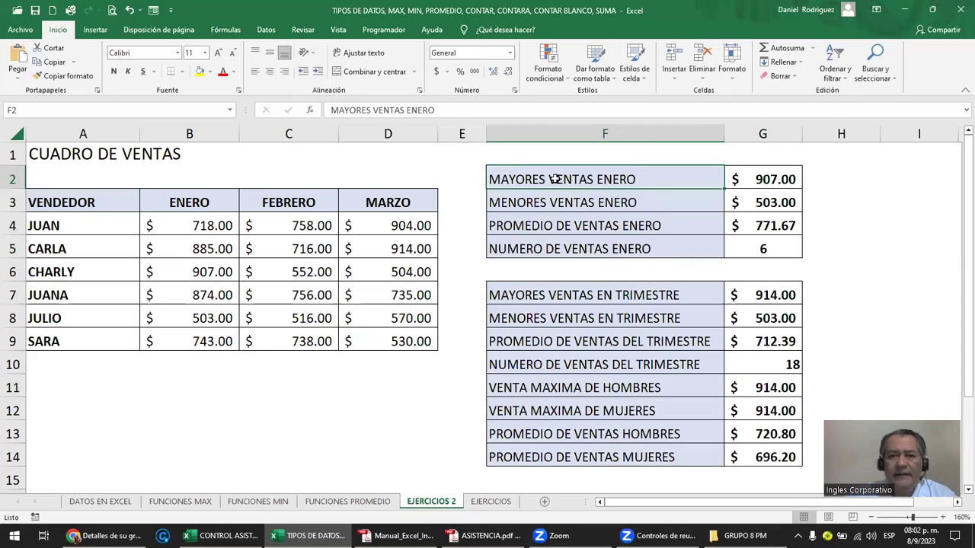
{"action": "left_click", "coordinate": [599, 202]}
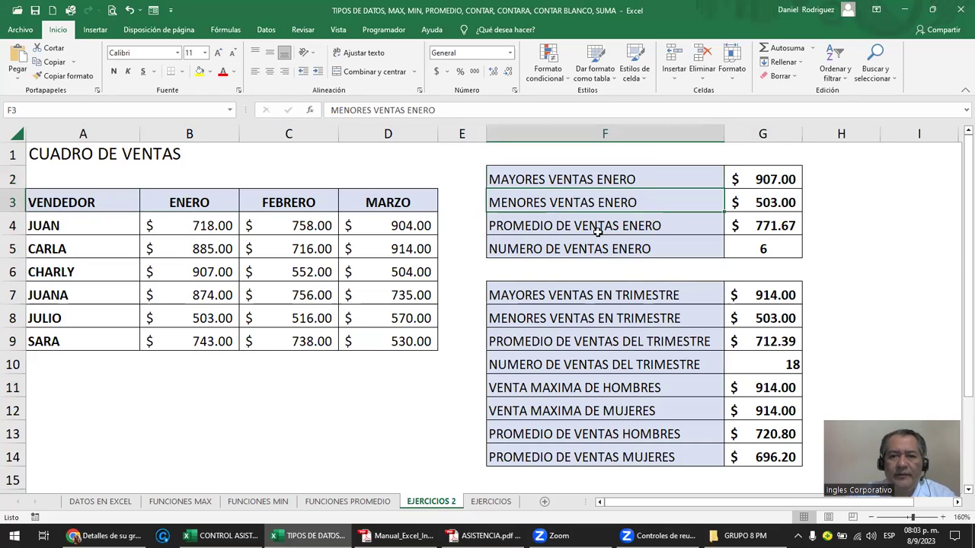
{"action": "left_click", "coordinate": [598, 231]}
{"action": "left_click", "coordinate": [742, 246]}
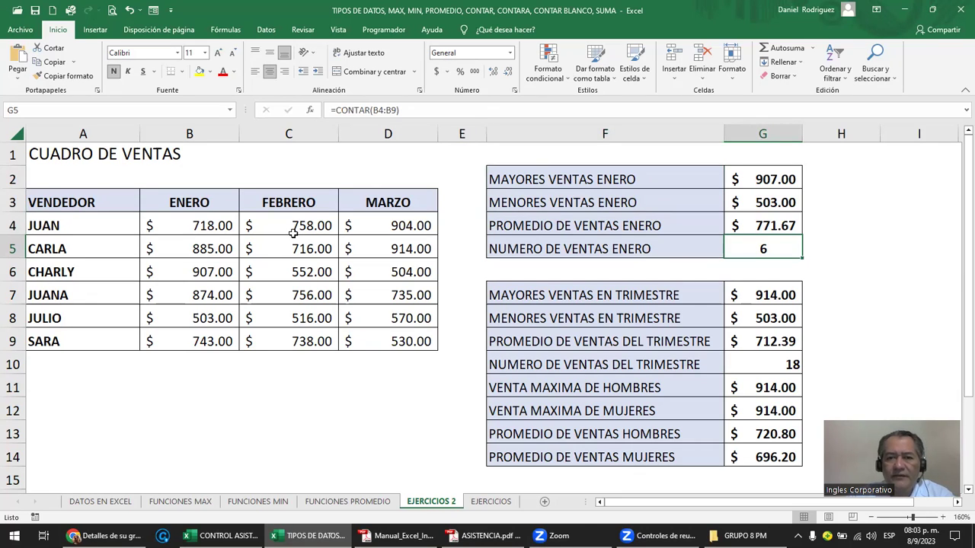
{"action": "left_click", "coordinate": [581, 298]}
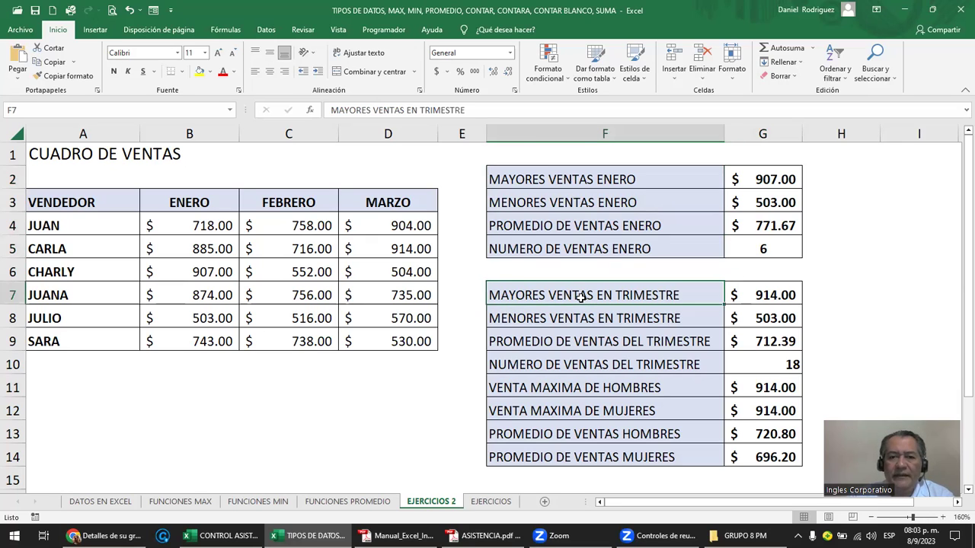
{"action": "left_click", "coordinate": [771, 319]}
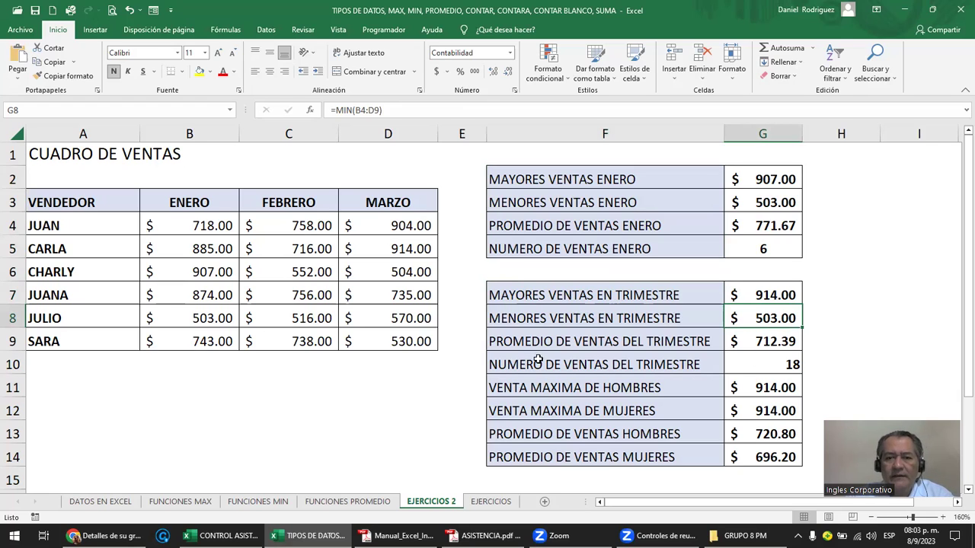
{"action": "left_click", "coordinate": [779, 341]}
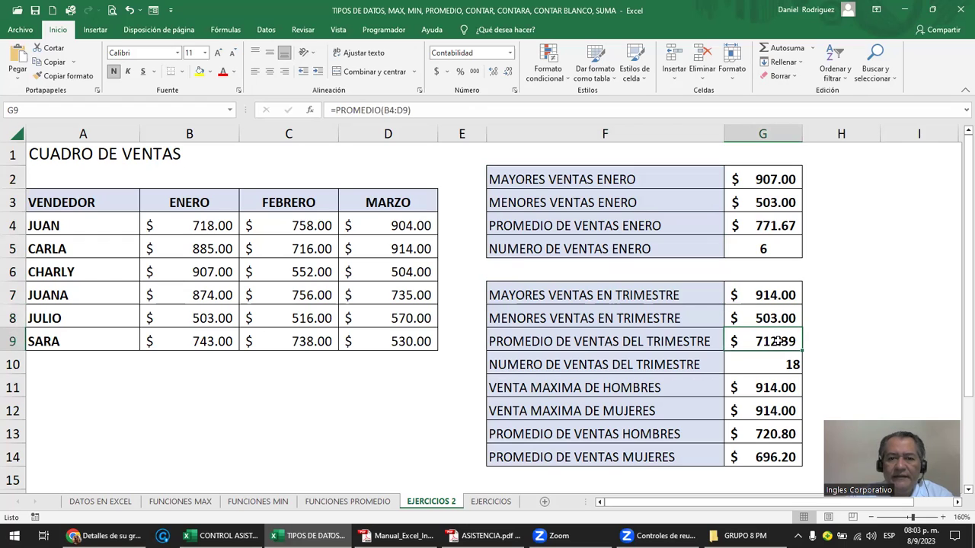
{"action": "left_click", "coordinate": [784, 366]}
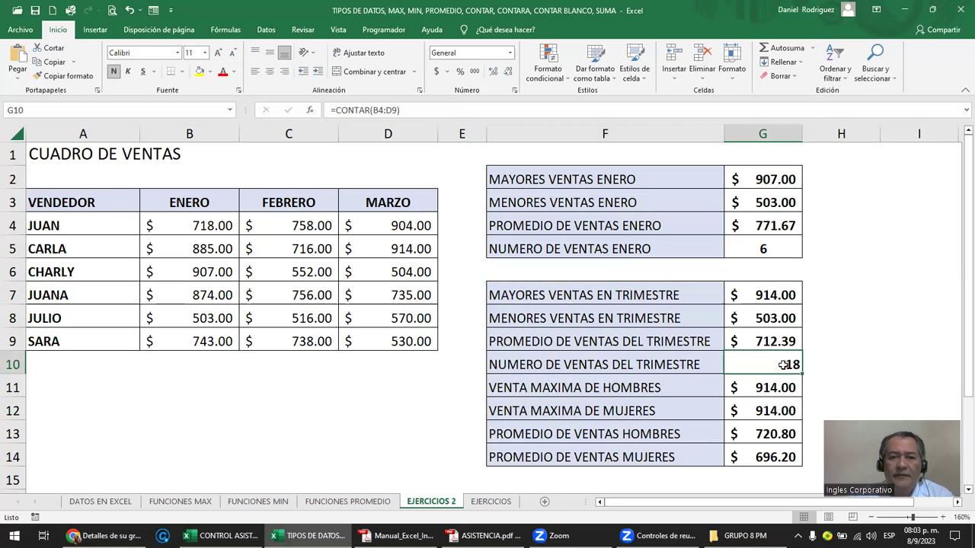
{"action": "left_click", "coordinate": [774, 389]}
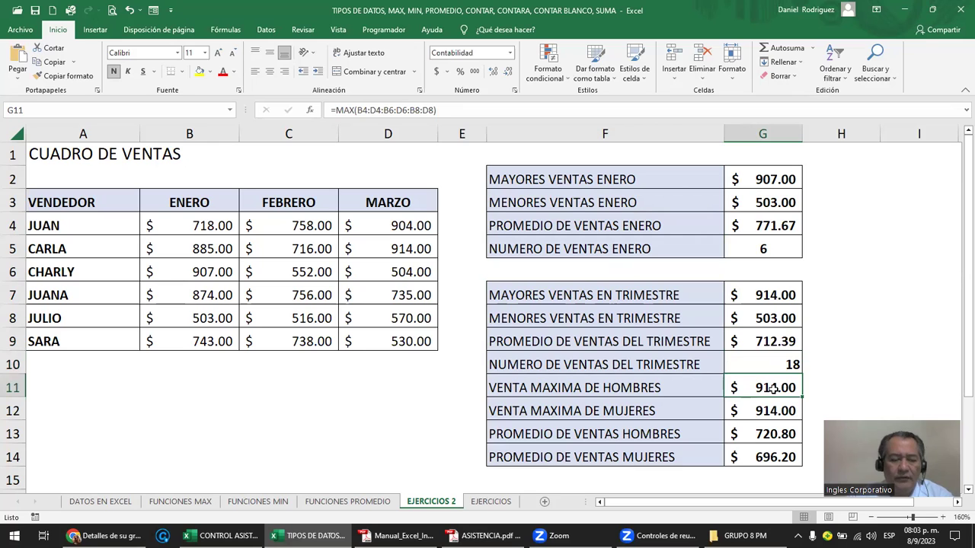
{"action": "key", "text": "F2"}
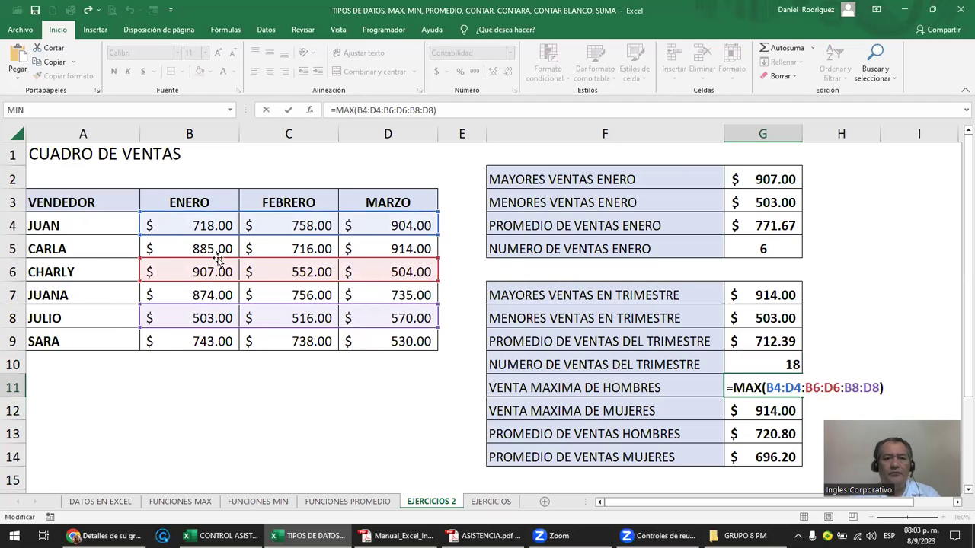
{"action": "left_click", "coordinate": [554, 390]}
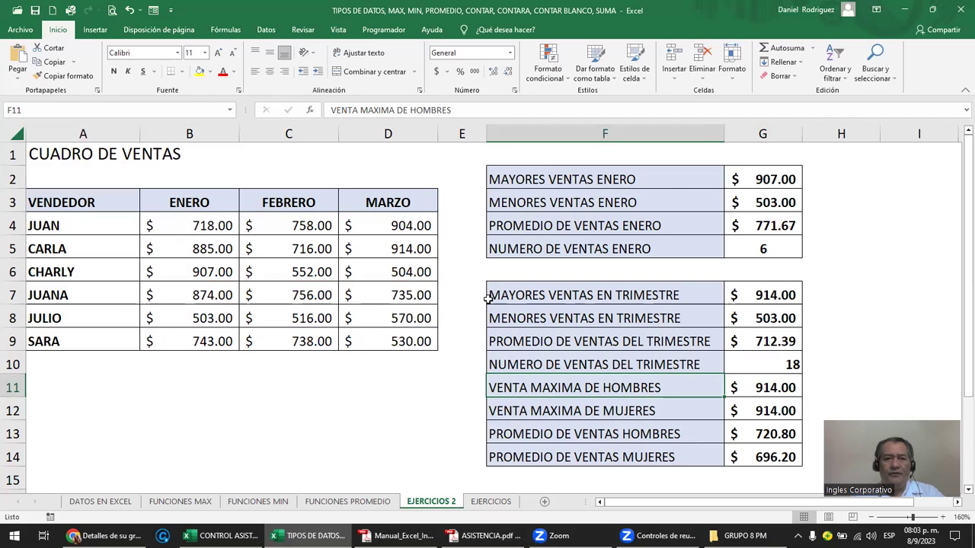
Step: Select the EJERCICIOS product table A3:G13 and inspect the LAPTOP row, including TOTAL =E4*F4
{"action": "left_click", "coordinate": [487, 503]}
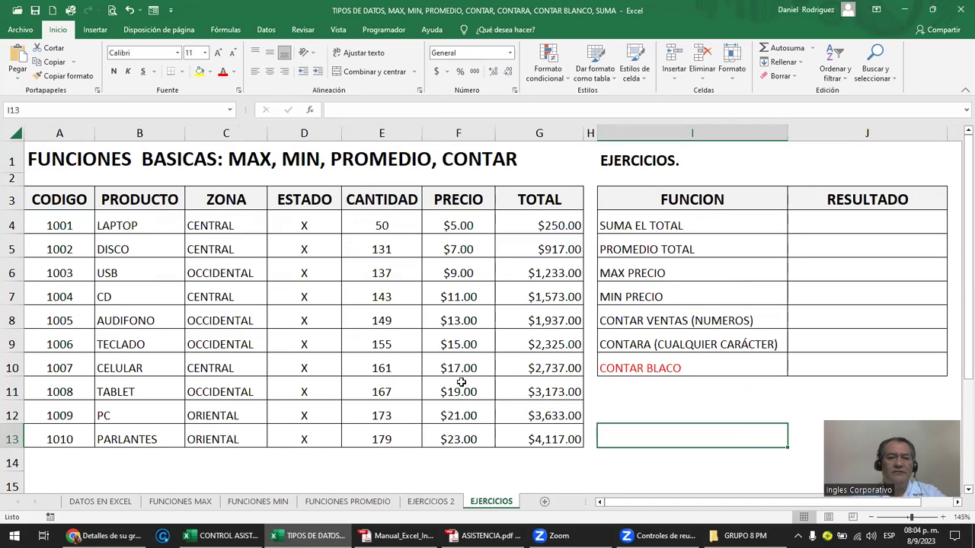
{"action": "left_click", "coordinate": [49, 205]}
{"action": "left_click_drag", "start_coordinate": [49, 206], "coordinate": [518, 429]}
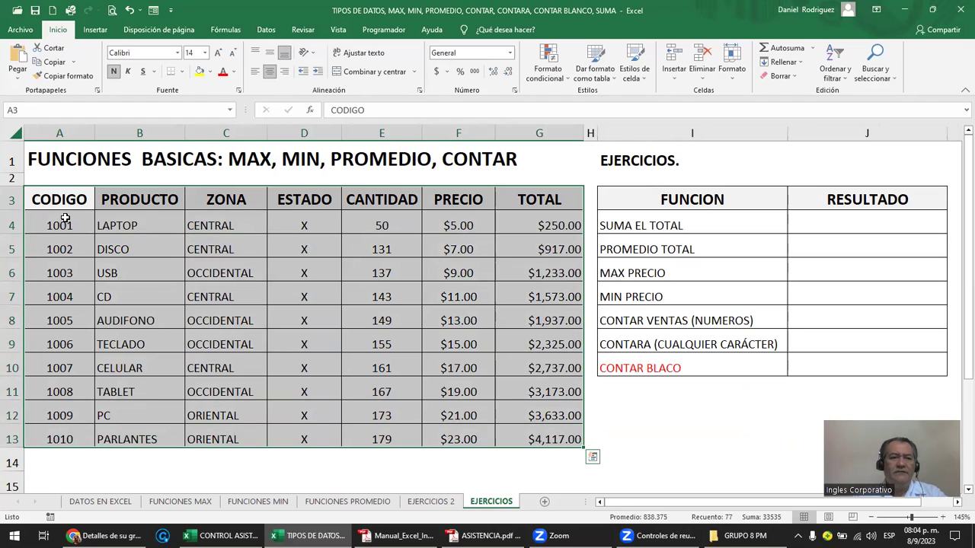
{"action": "left_click", "coordinate": [65, 219]}
{"action": "left_click", "coordinate": [142, 226]}
{"action": "left_click", "coordinate": [213, 226]}
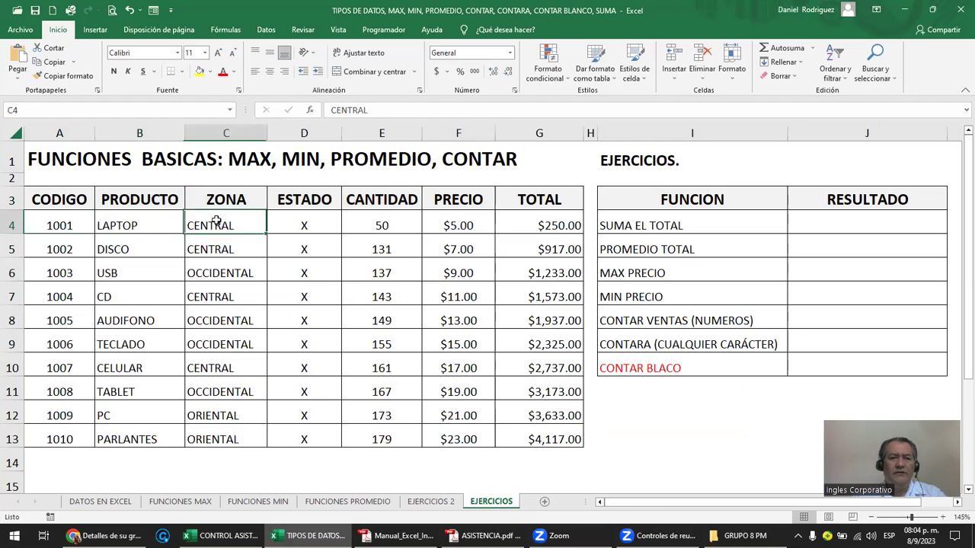
{"action": "left_click", "coordinate": [302, 224]}
{"action": "left_click", "coordinate": [377, 224]}
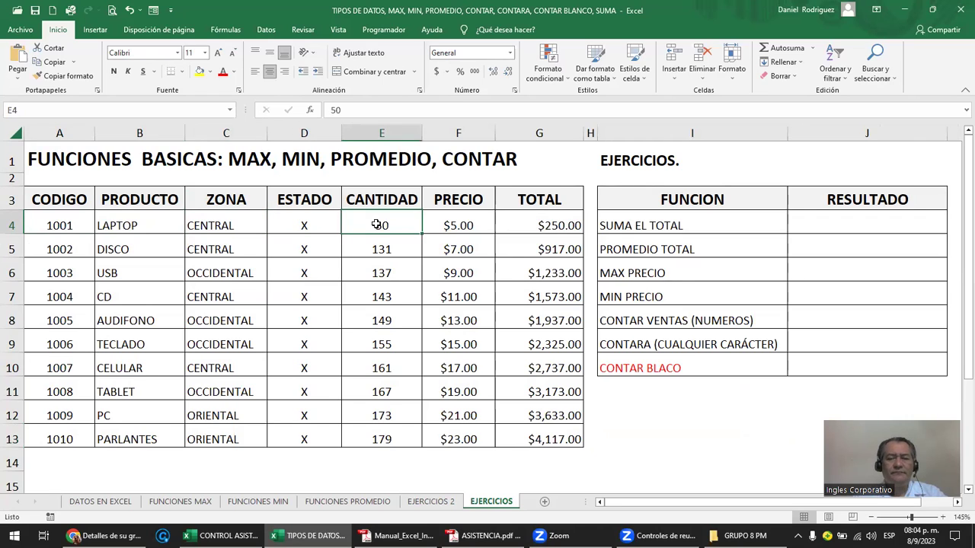
{"action": "left_click", "coordinate": [447, 224]}
{"action": "left_click", "coordinate": [560, 224]}
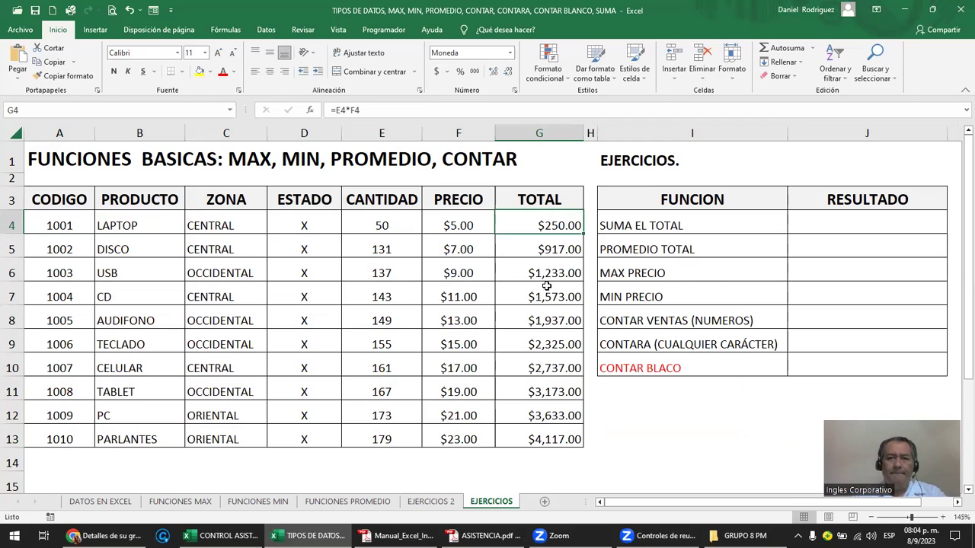
{"action": "left_click", "coordinate": [806, 222]}
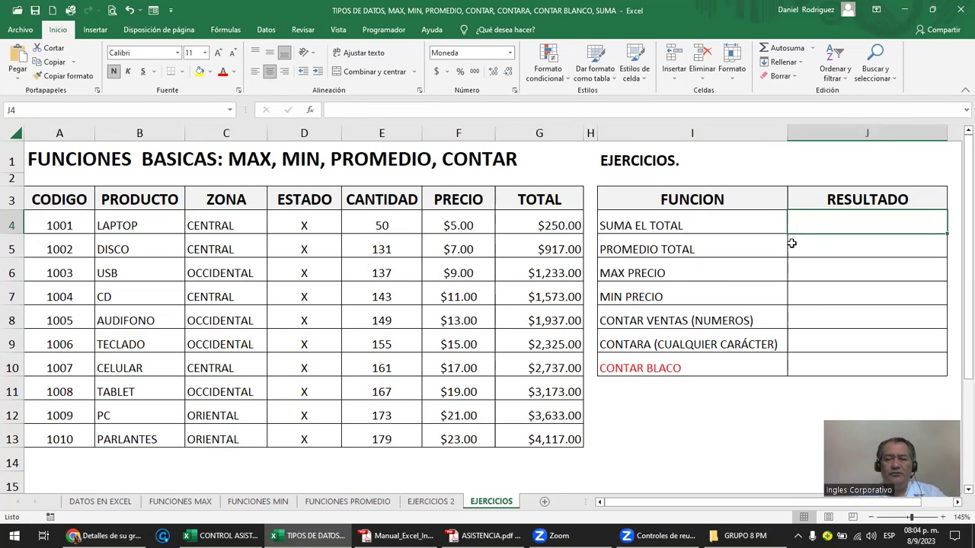
Step: Sum and average TOTAL G4:G13 in J4 and J5, giving $21,895.00 and $2,189.50
{"action": "left_click", "coordinate": [812, 48]}
{"action": "left_click", "coordinate": [787, 64]}
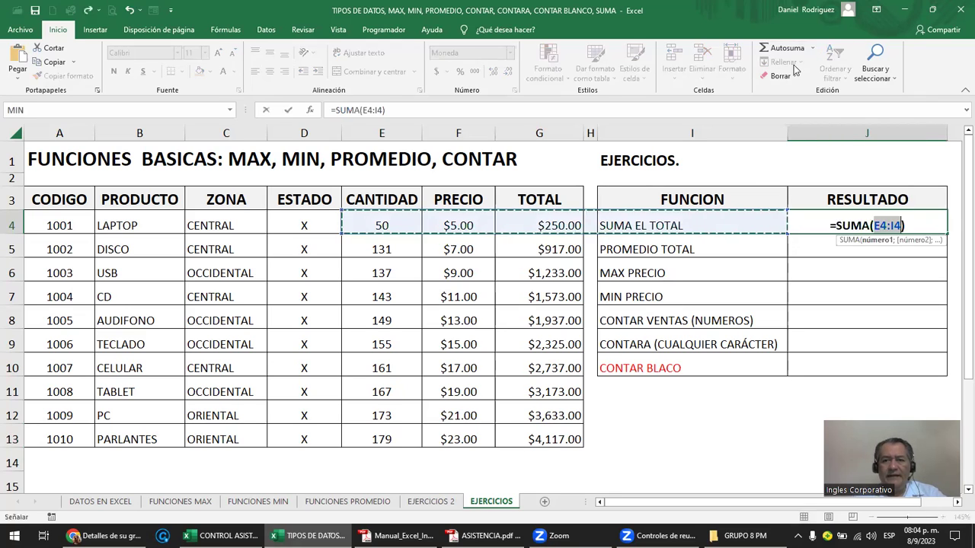
{"action": "left_click_drag", "start_coordinate": [541, 221], "coordinate": [547, 441]}
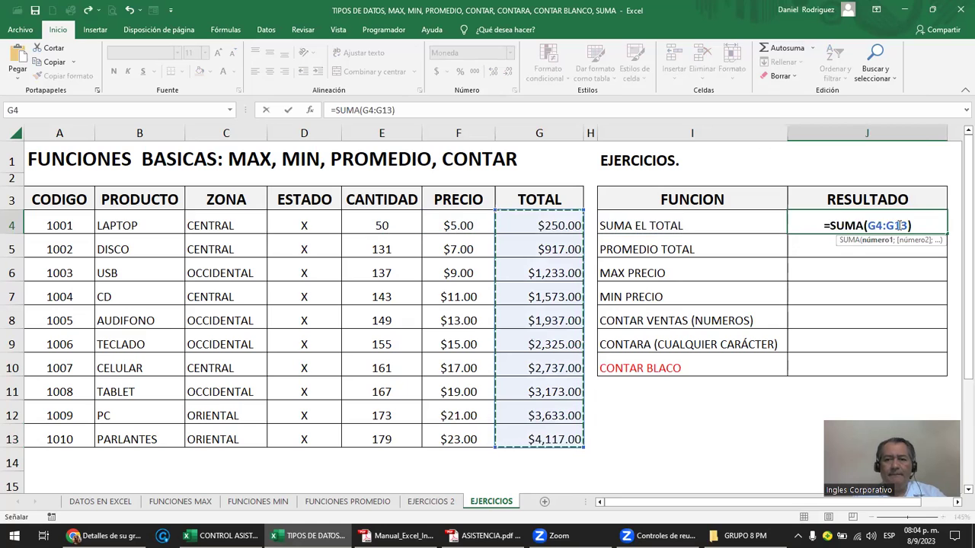
{"action": "key", "text": "Return"}
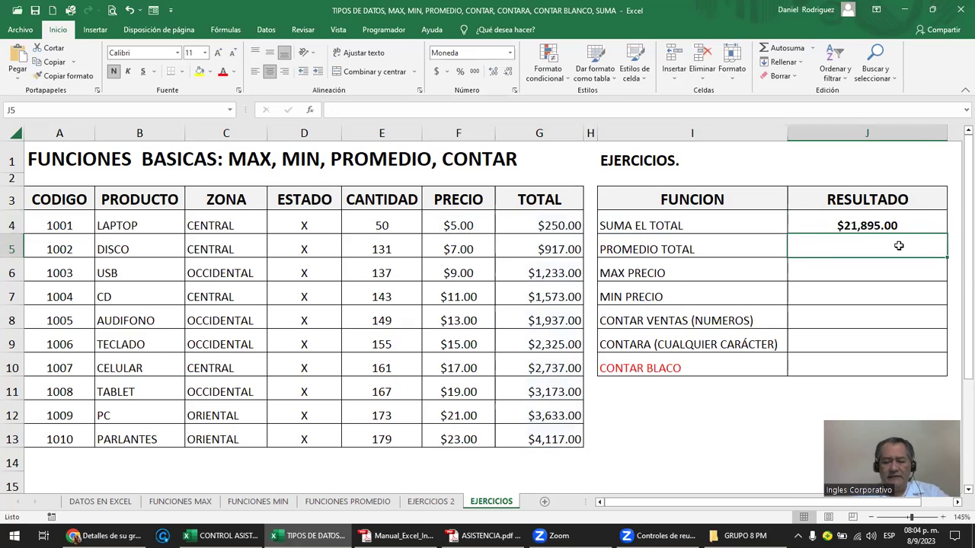
{"action": "left_click", "coordinate": [813, 48]}
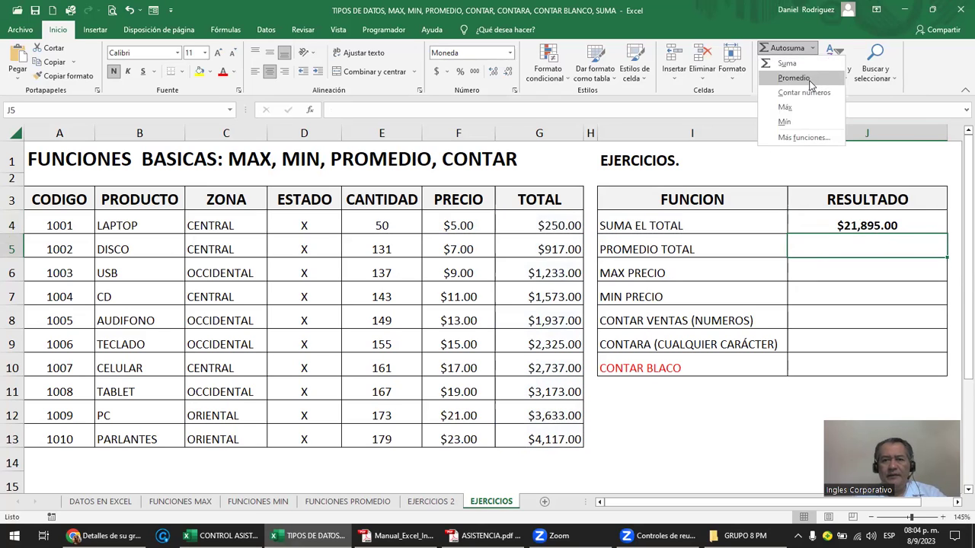
{"action": "left_click", "coordinate": [811, 84]}
{"action": "left_click_drag", "start_coordinate": [541, 226], "coordinate": [534, 434]}
{"action": "key", "text": "Return"}
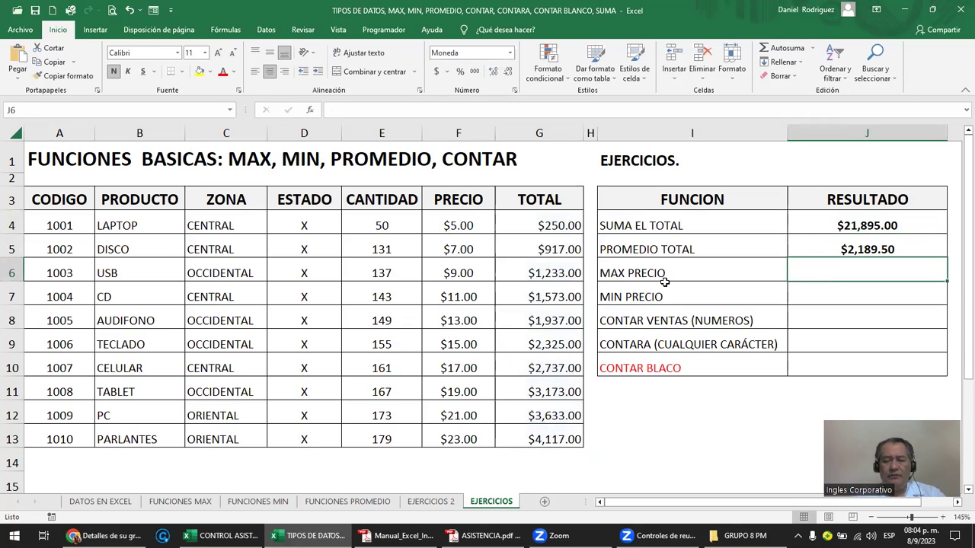
Step: Enter =MAX(F4:F13) in J6 and =MIN(F4:F13) in J7, giving $23.00 and $5.00
{"action": "type", "text": "="}
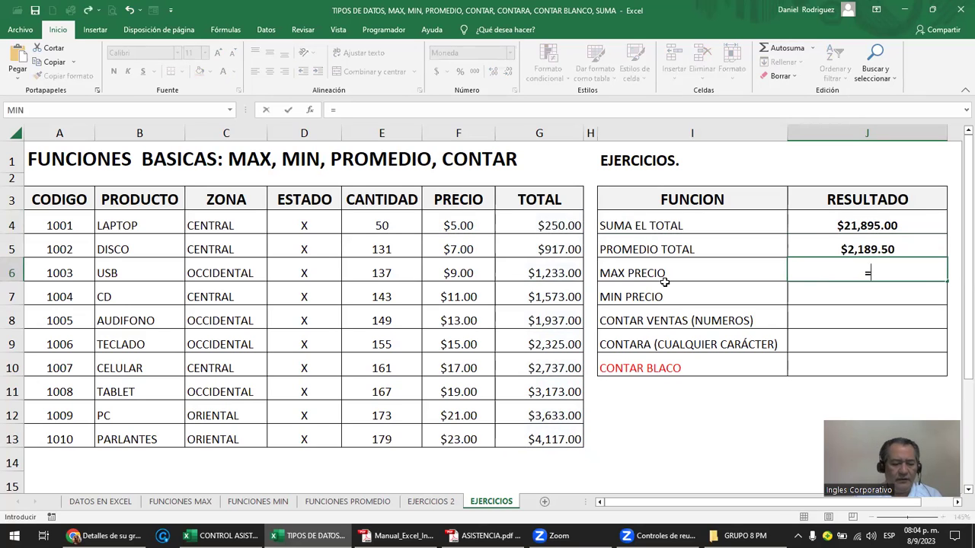
{"action": "type", "text": "max("}
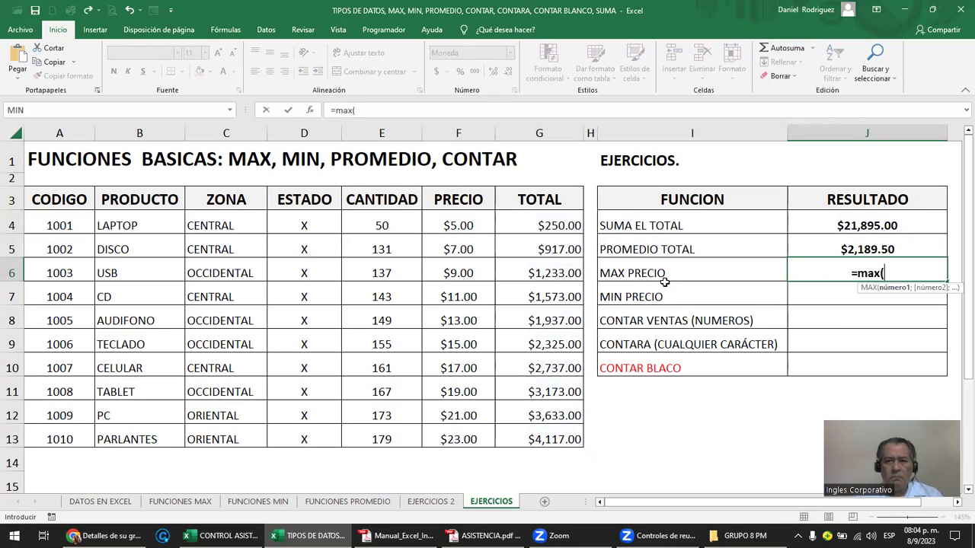
{"action": "left_click_drag", "start_coordinate": [466, 227], "coordinate": [449, 431]}
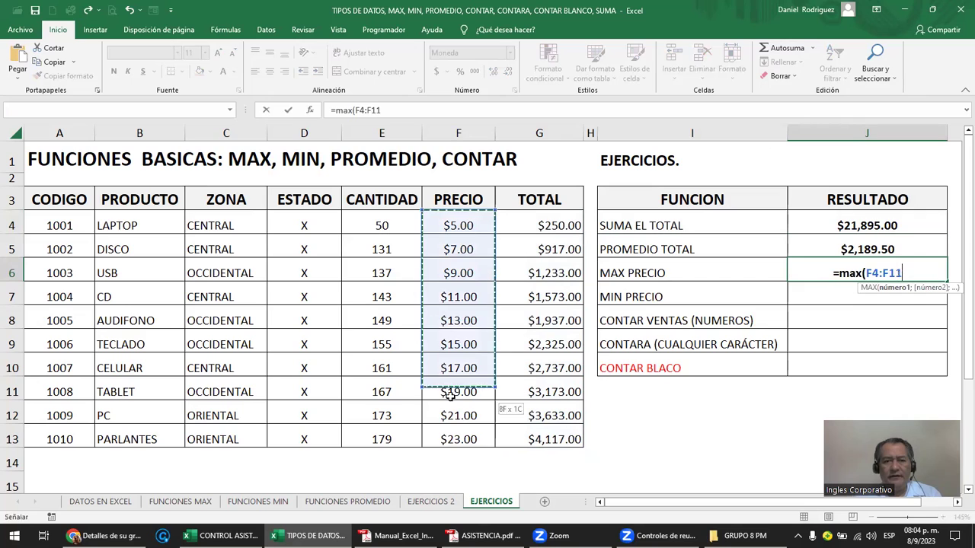
{"action": "key", "text": "Return"}
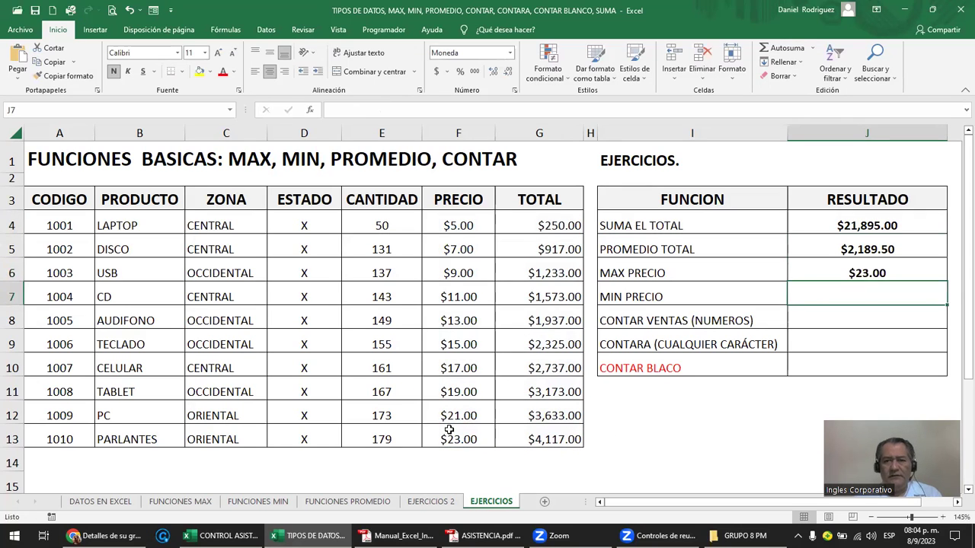
{"action": "type", "text": "="}
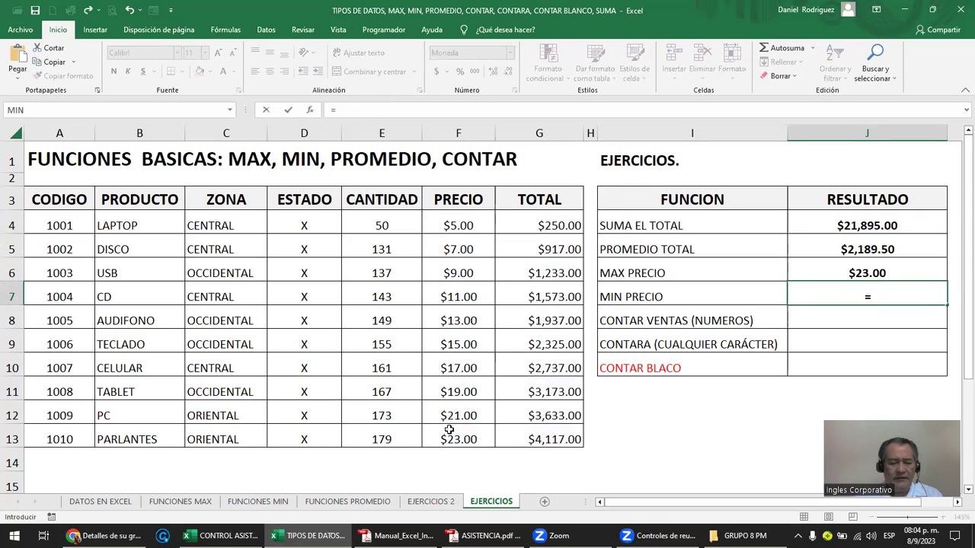
{"action": "type", "text": "min("}
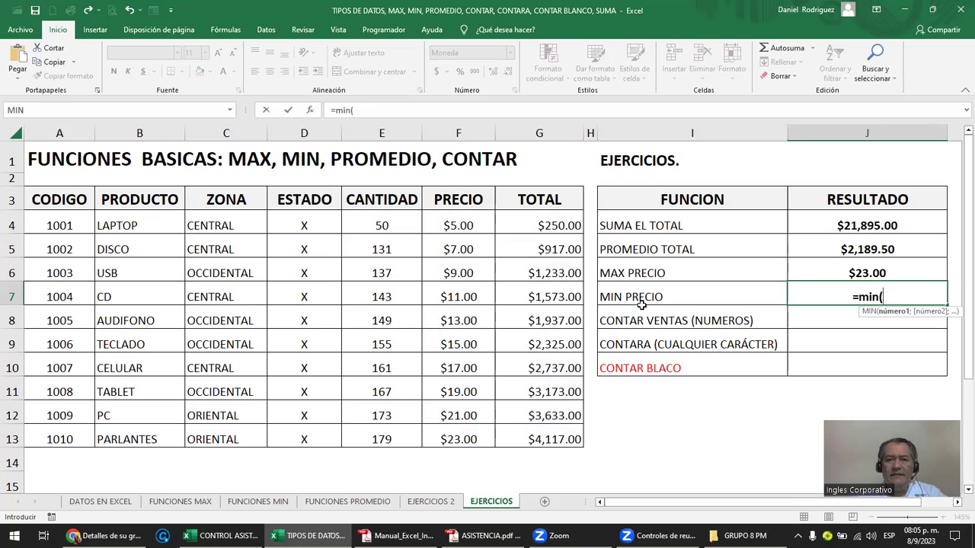
{"action": "left_click_drag", "start_coordinate": [457, 228], "coordinate": [453, 434]}
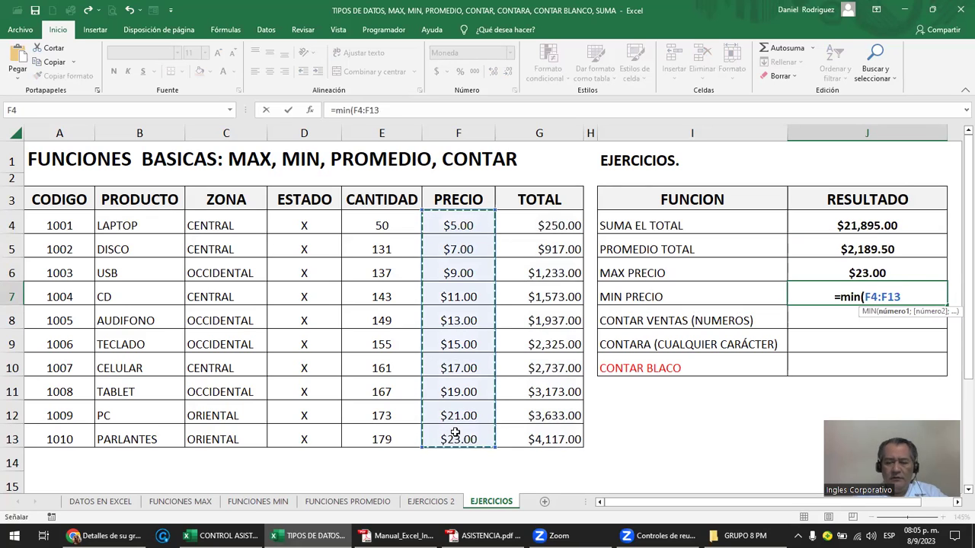
{"action": "key", "text": "Return"}
{"action": "left_click", "coordinate": [849, 274]}
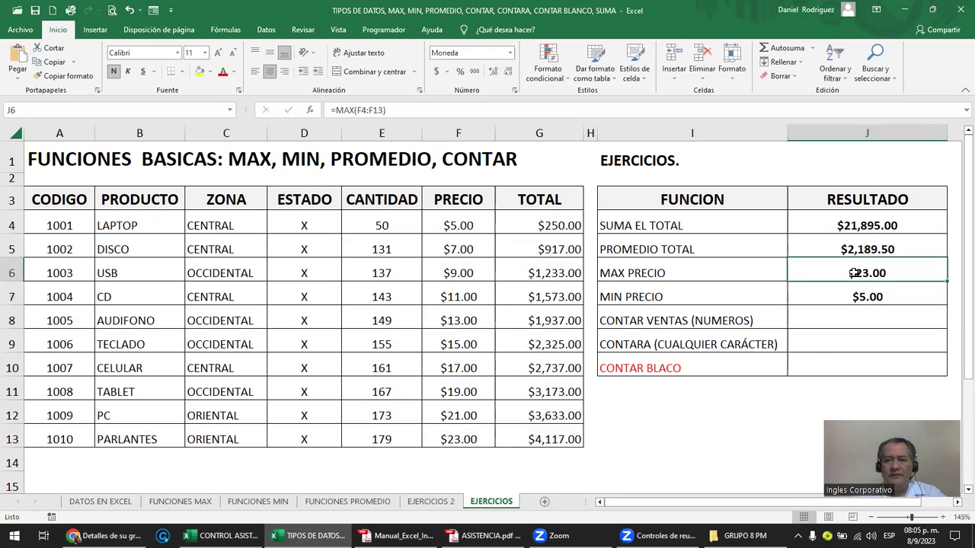
{"action": "left_click", "coordinate": [867, 297]}
{"action": "left_click", "coordinate": [725, 325]}
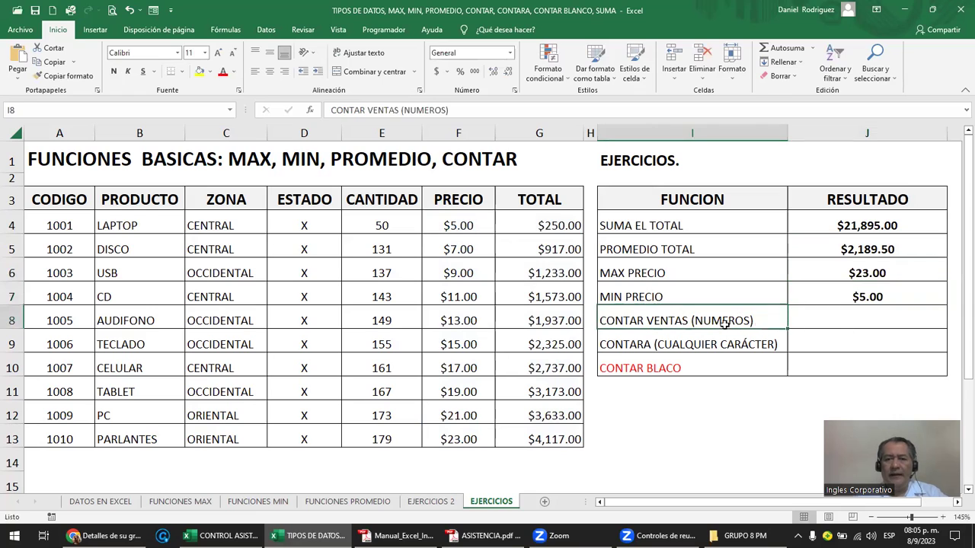
{"action": "left_click", "coordinate": [844, 321]}
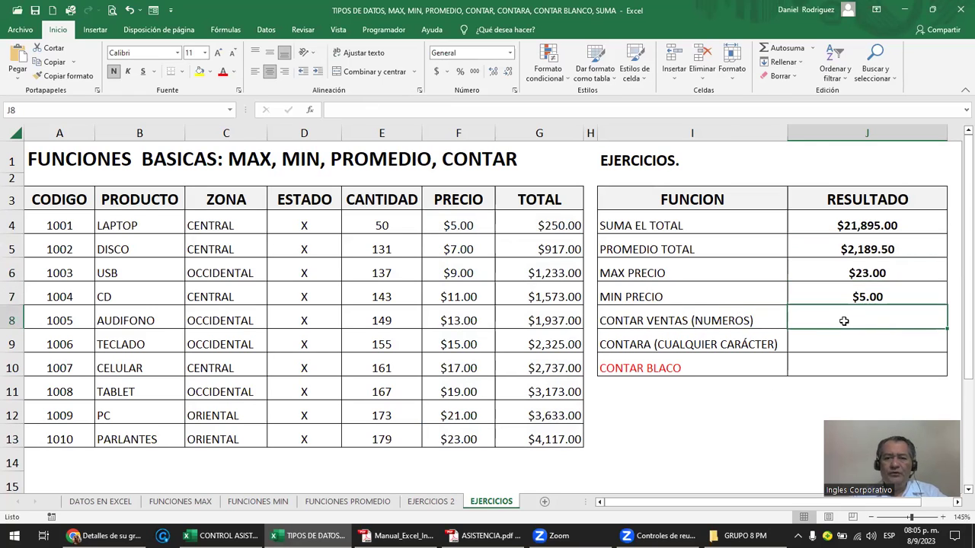
Step: Count the numeric TOTAL cells G4:G13 in J8 with Contar números, giving 10
{"action": "left_click", "coordinate": [813, 50]}
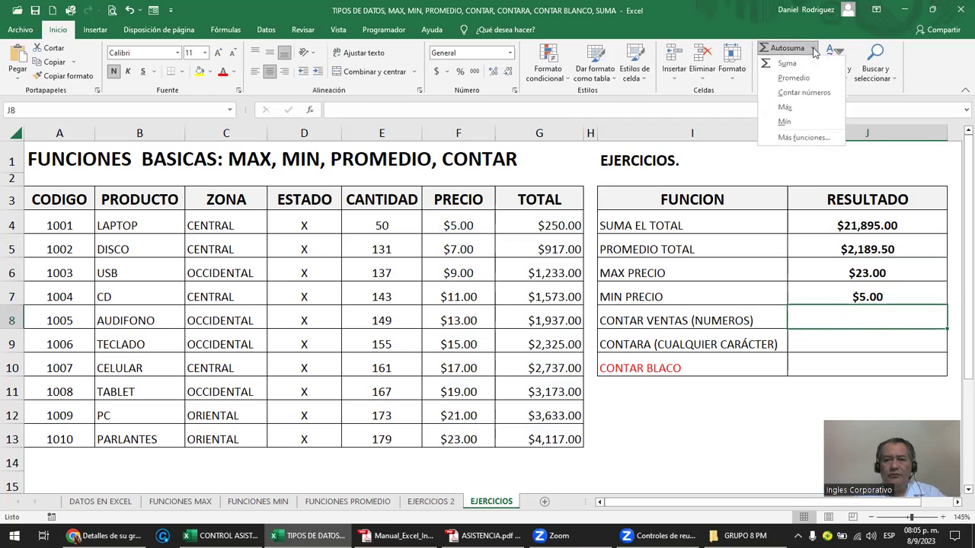
{"action": "left_click", "coordinate": [803, 92]}
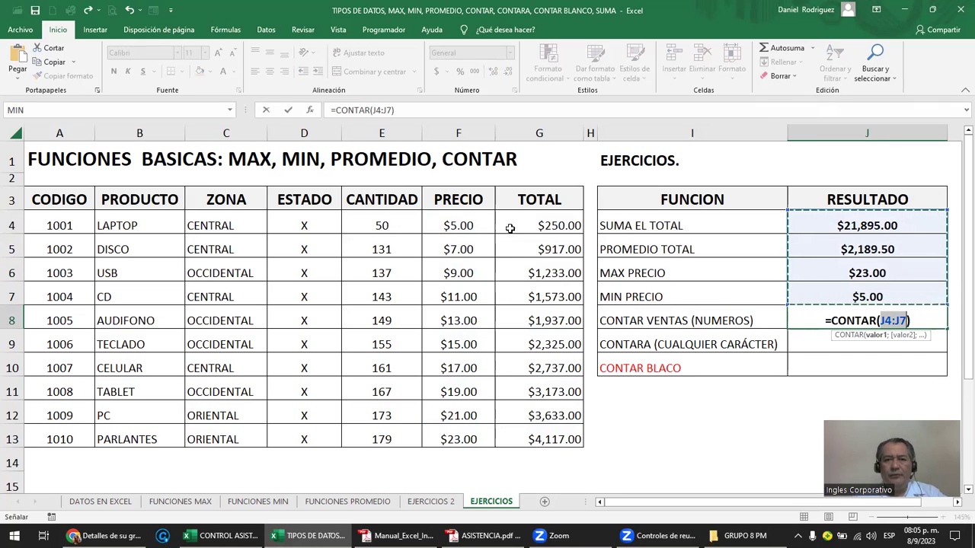
{"action": "left_click", "coordinate": [551, 221]}
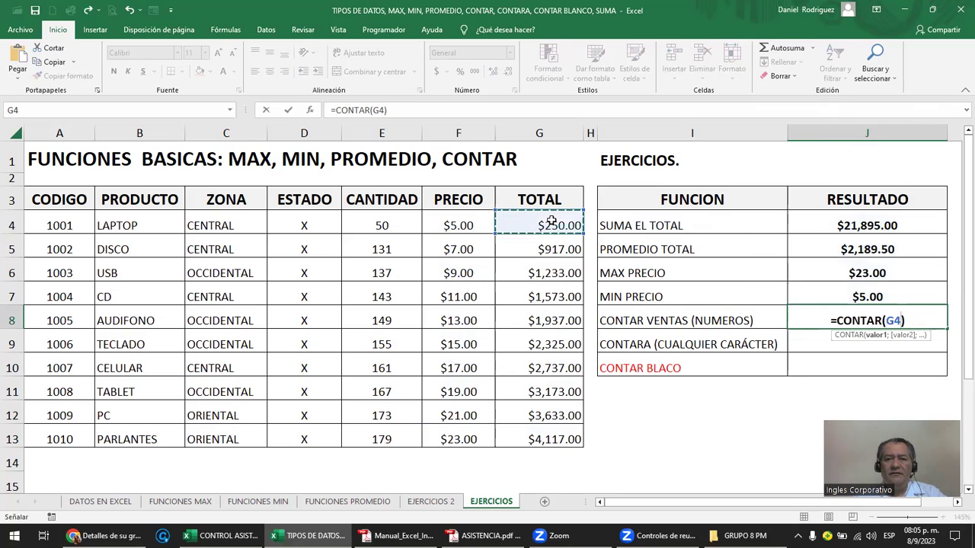
{"action": "left_click_drag", "start_coordinate": [552, 222], "coordinate": [546, 343]}
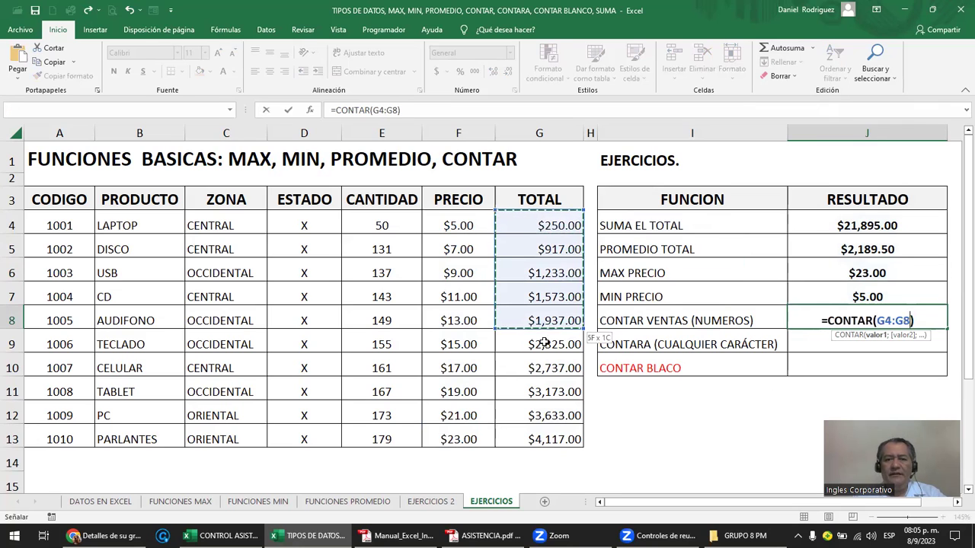
{"action": "left_click_drag", "start_coordinate": [546, 343], "coordinate": [549, 430]}
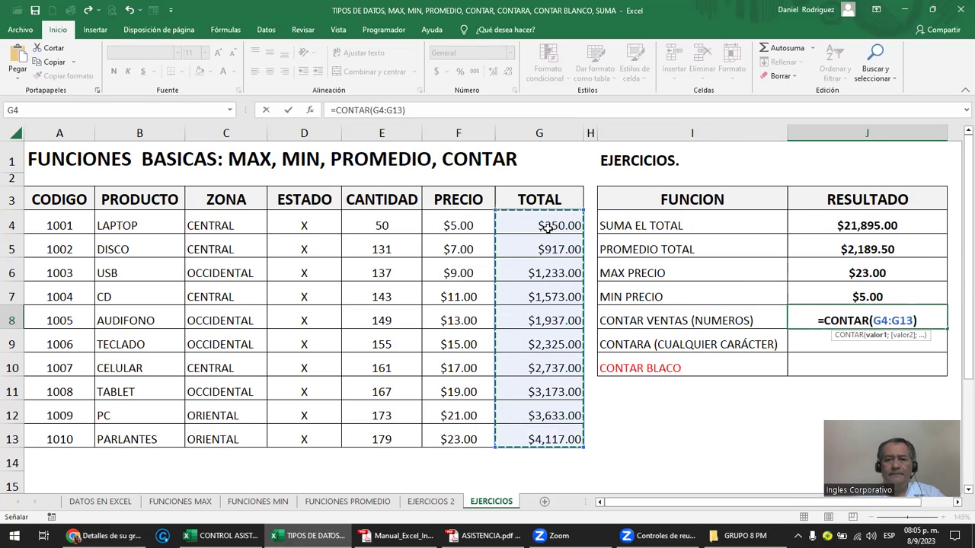
{"action": "key", "text": "Return"}
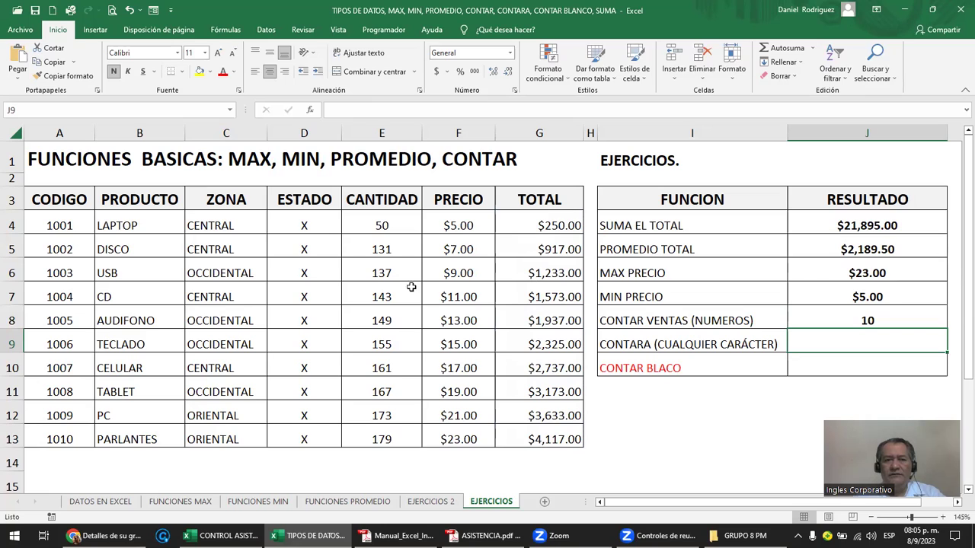
{"action": "left_click", "coordinate": [560, 226]}
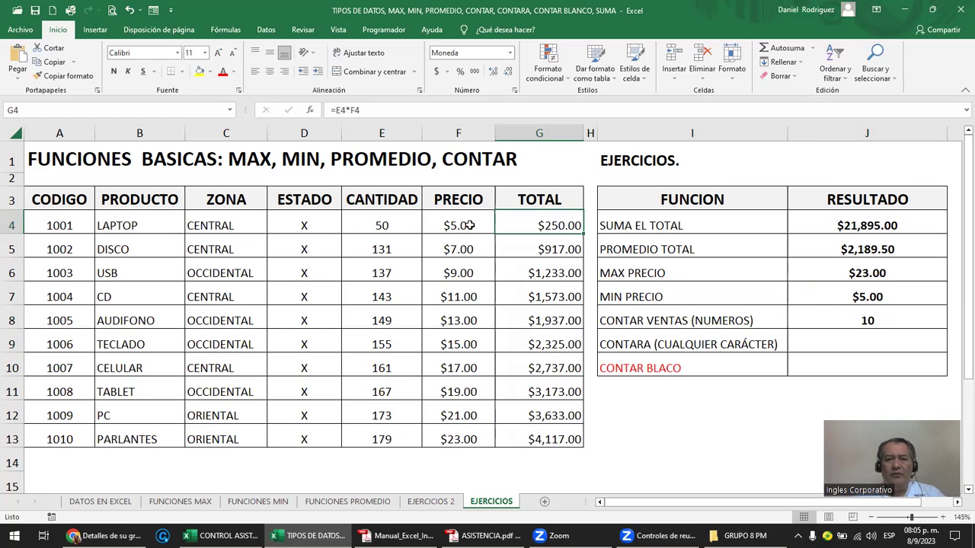
Step: Clear and then restore the LAPTOP row's ESTADO X, quantity 50 and zone CENTRAL
{"action": "left_click", "coordinate": [314, 227]}
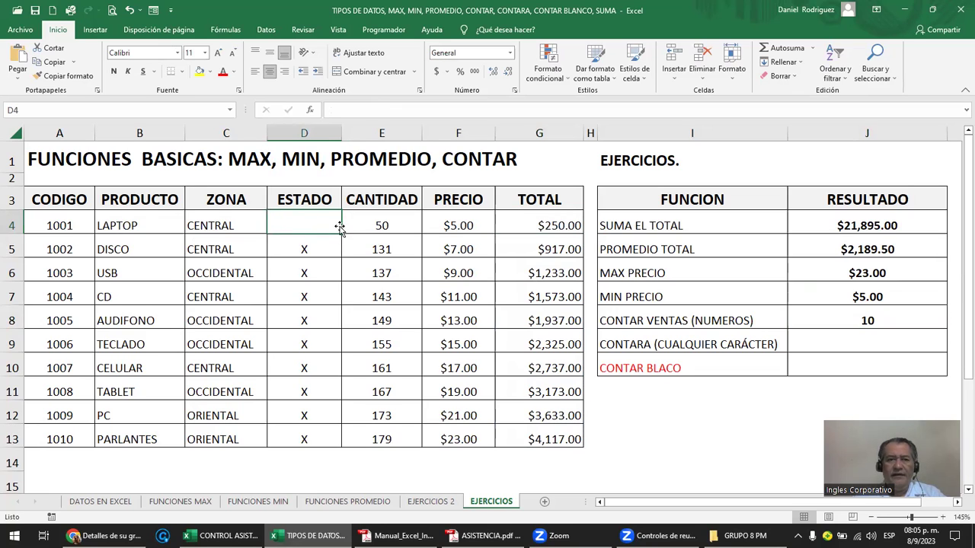
{"action": "key", "text": "Right"}
{"action": "key", "text": "Delete"}
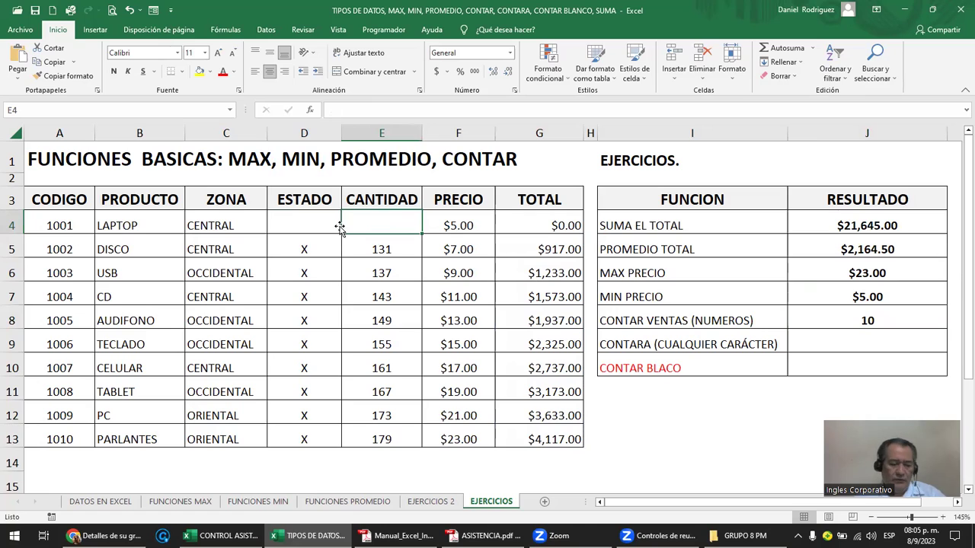
{"action": "key", "text": "ctrl+z"}
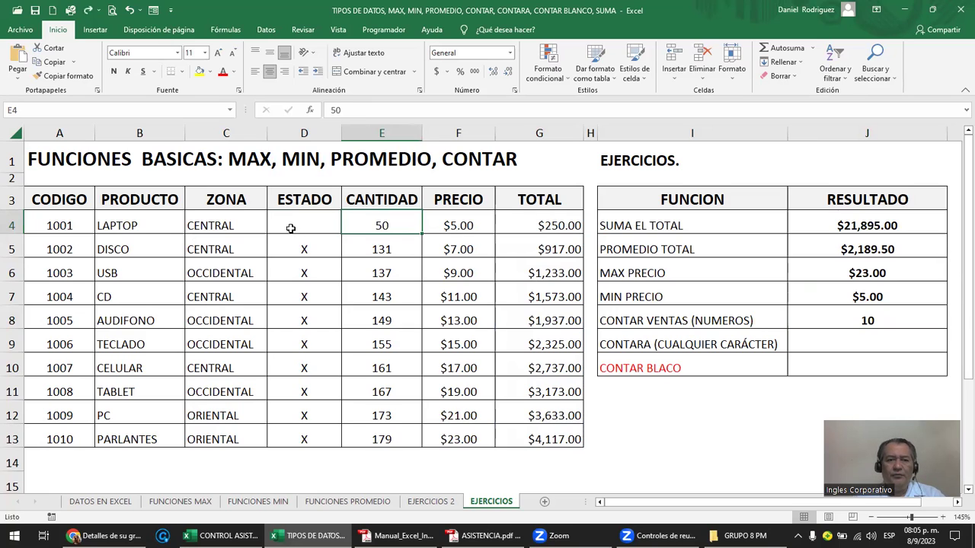
{"action": "left_click", "coordinate": [290, 227]}
{"action": "left_click", "coordinate": [259, 227]}
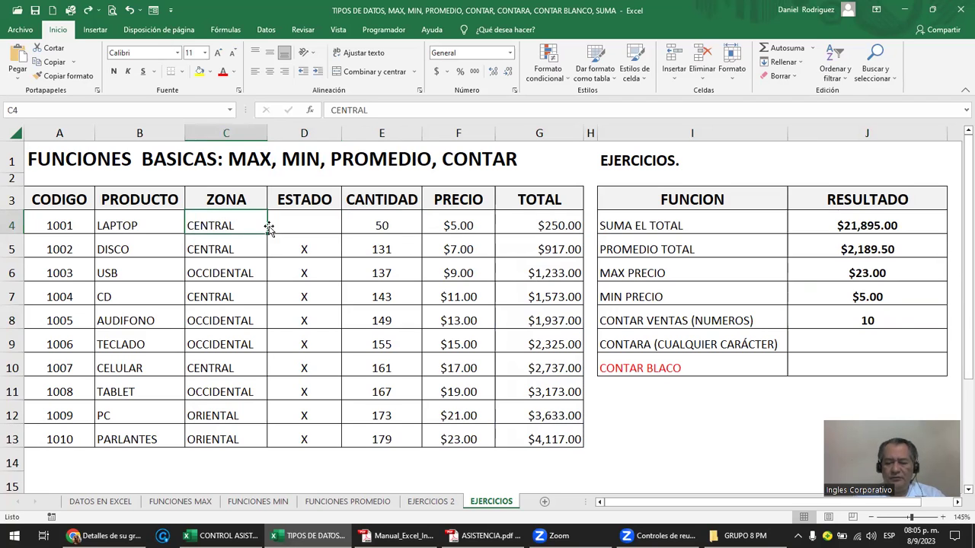
{"action": "key", "text": "Delete"}
{"action": "left_click", "coordinate": [526, 220]}
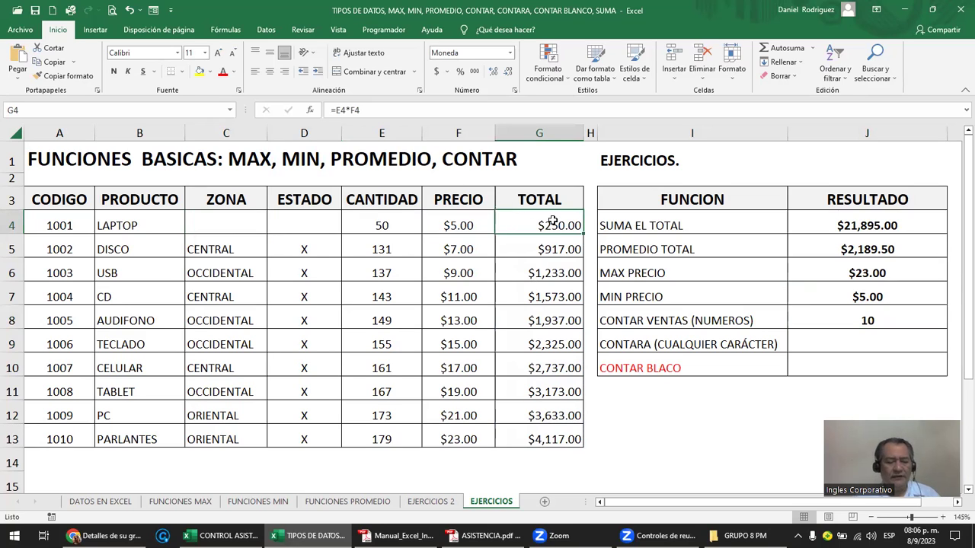
{"action": "key", "text": "ctrl+z"}
{"action": "key", "text": "ctrl+z"}
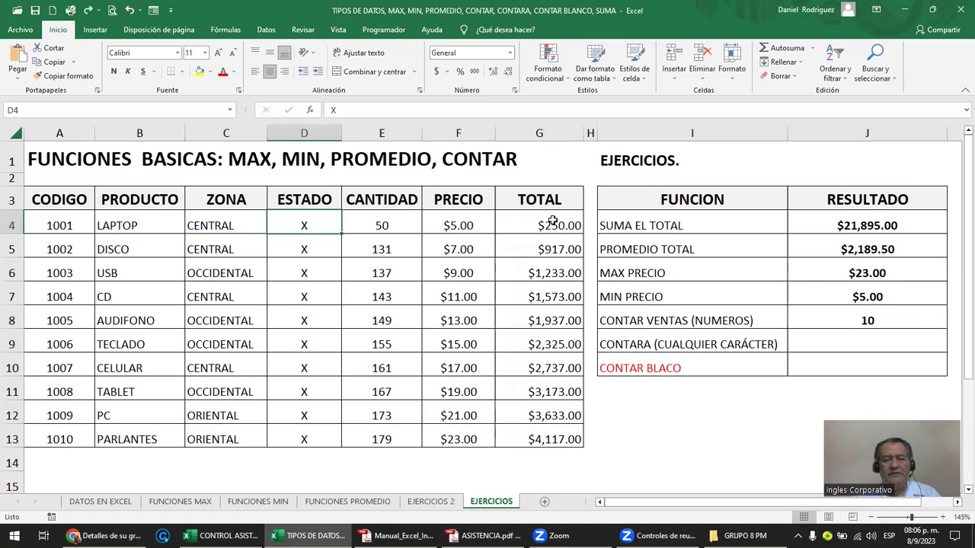
Step: Recommit =CONTAR(G4:G13) in J8, which still shows 10
{"action": "double_click", "coordinate": [863, 319]}
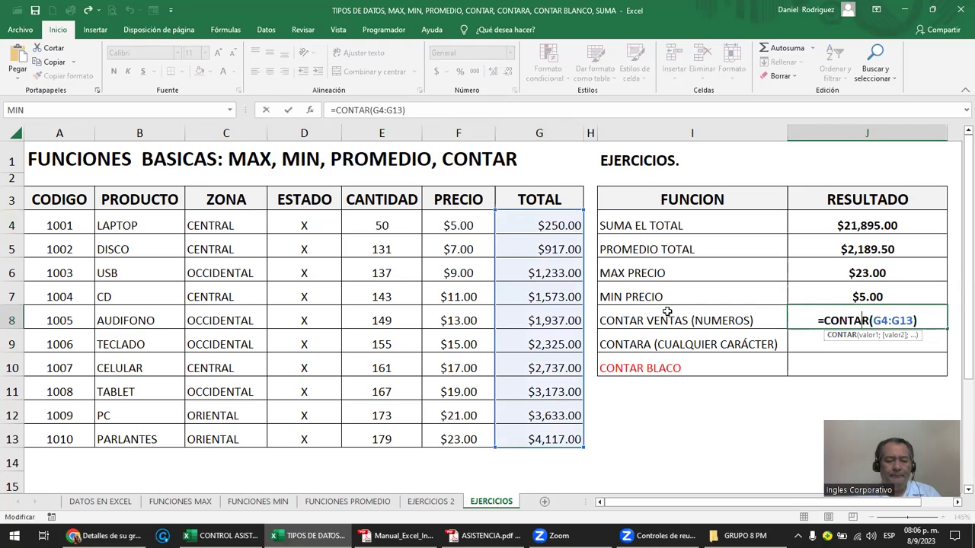
{"action": "key", "text": "ctrl+Return"}
{"action": "left_click", "coordinate": [846, 342]}
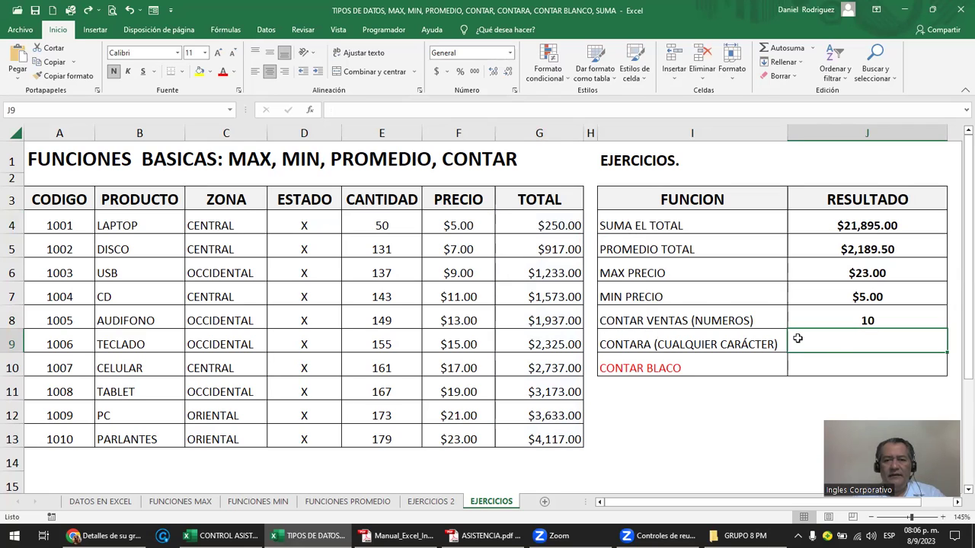
Step: Enter =CONTARA(G4:G13) in J9 through autocomplete, returning 10
{"action": "type", "text": "=conta"}
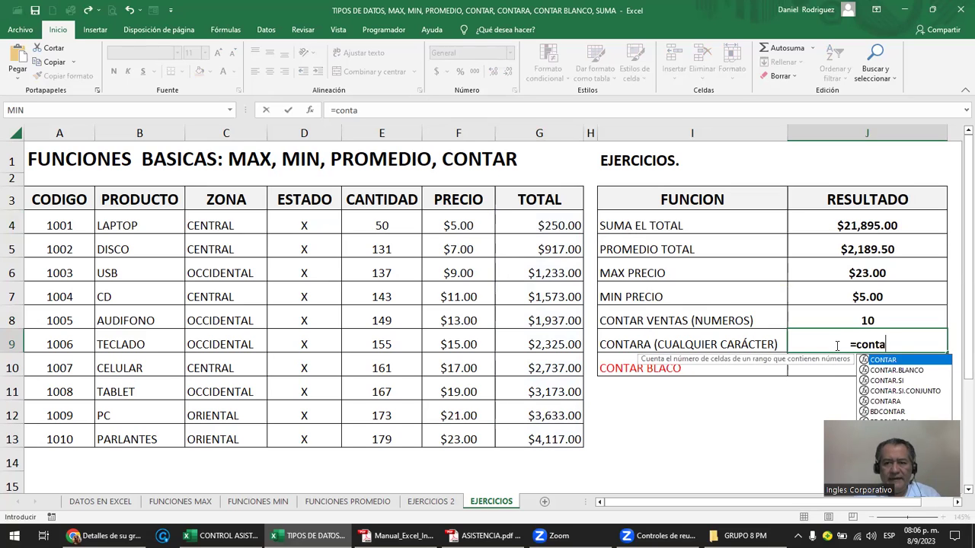
{"action": "key", "text": "Down"}
{"action": "key", "text": "Down"}
{"action": "key", "text": "Down"}
{"action": "key", "text": "Down"}
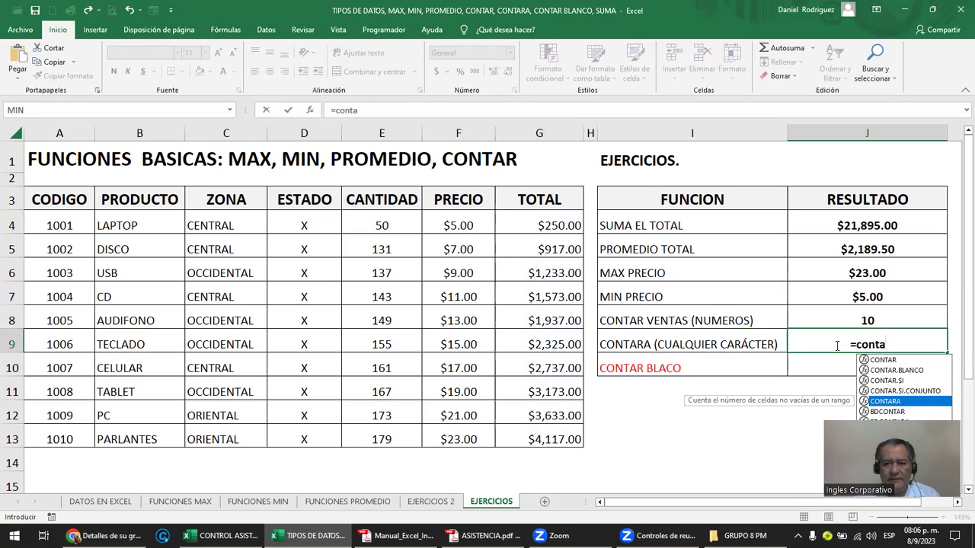
{"action": "key", "text": "Tab"}
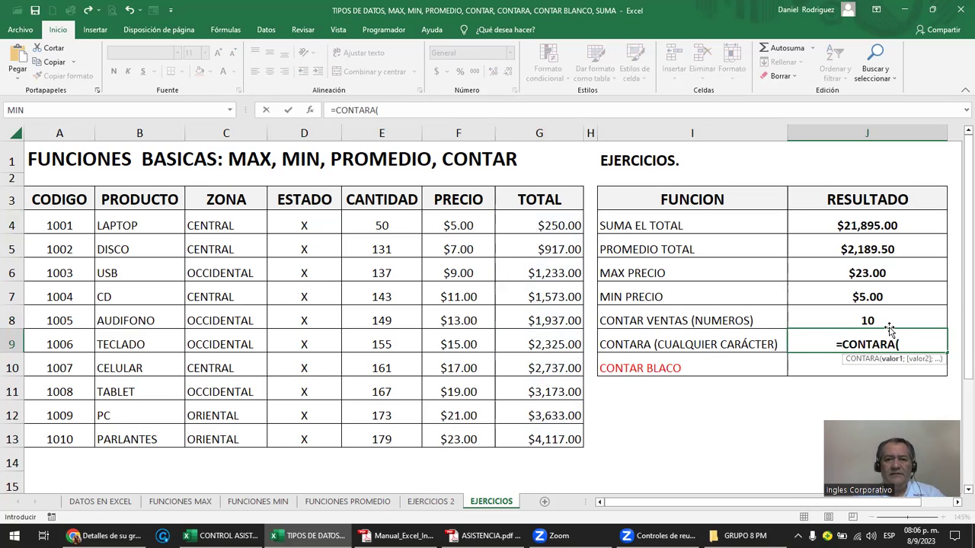
{"action": "left_click", "coordinate": [541, 225]}
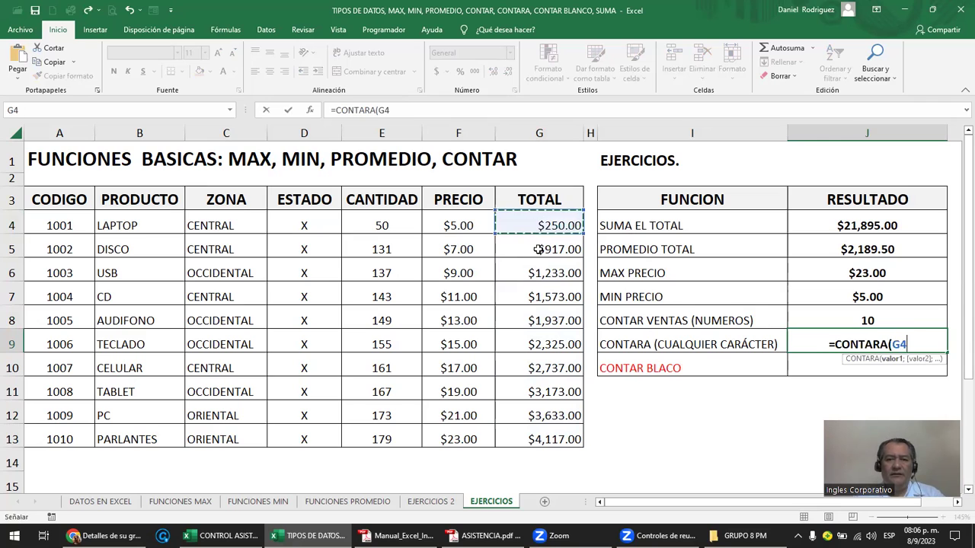
{"action": "left_click_drag", "start_coordinate": [537, 250], "coordinate": [561, 427]}
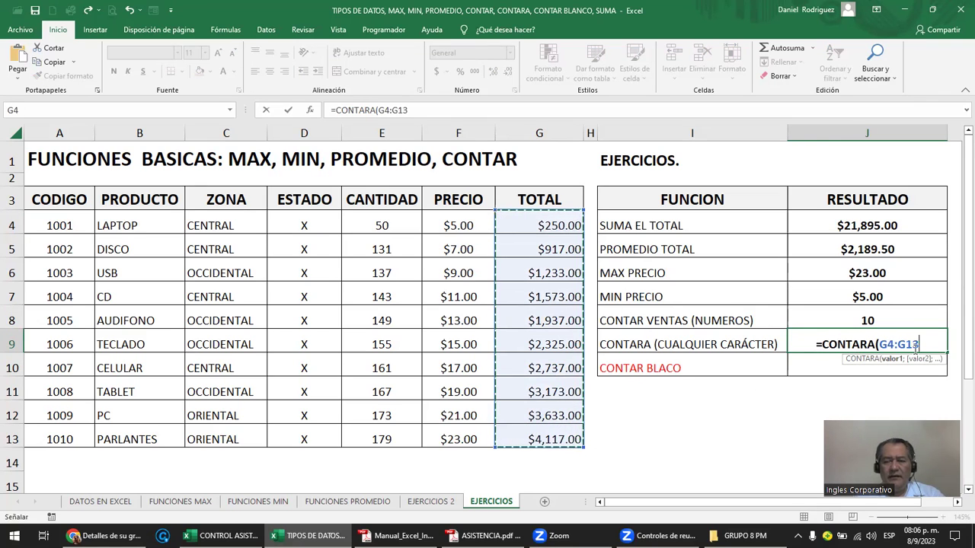
{"action": "key", "text": "Return"}
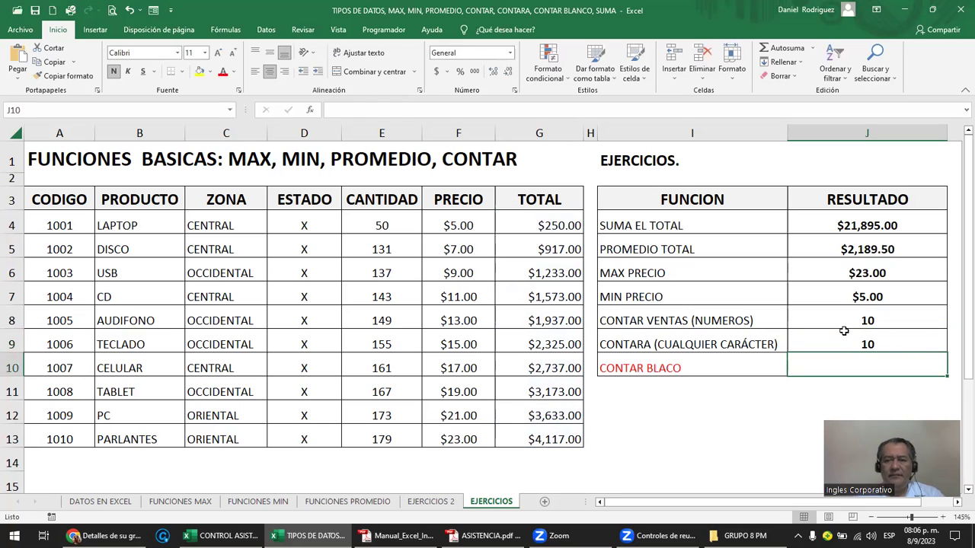
{"action": "left_click", "coordinate": [846, 336]}
{"action": "left_click", "coordinate": [867, 315]}
{"action": "left_click", "coordinate": [868, 341]}
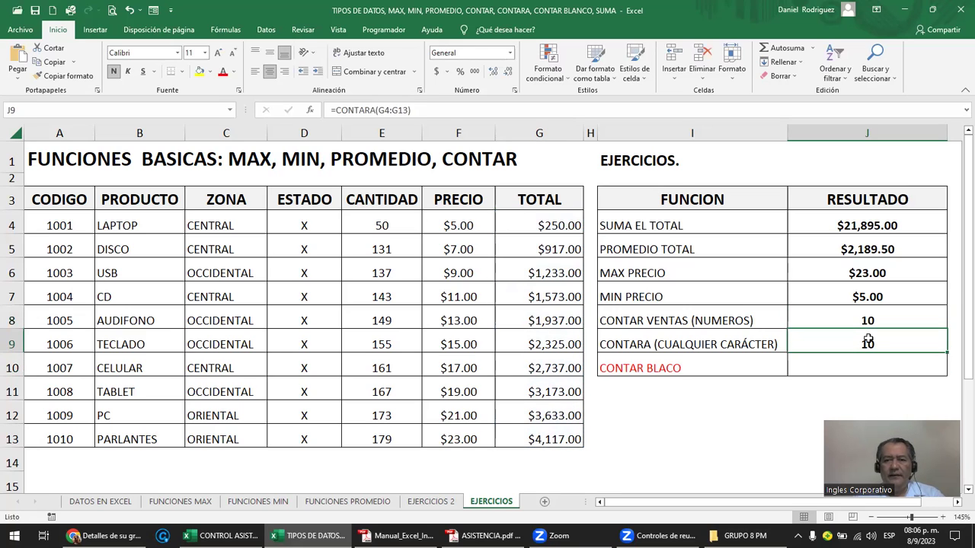
{"action": "left_click", "coordinate": [551, 226]}
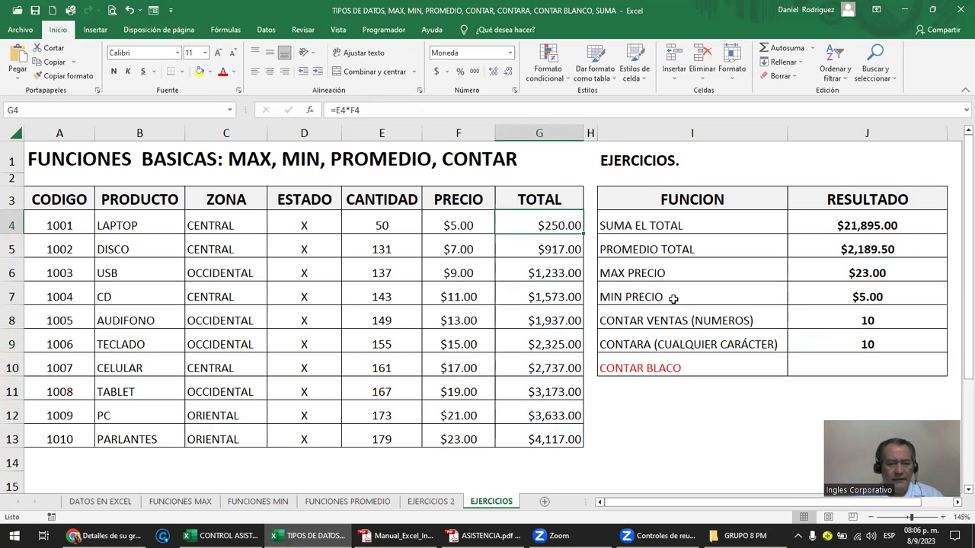
Step: Type the text 'a' into G4 and compare the CONTAR and CONTARA results
{"action": "type", "text": "a"}
{"action": "key", "text": "Return"}
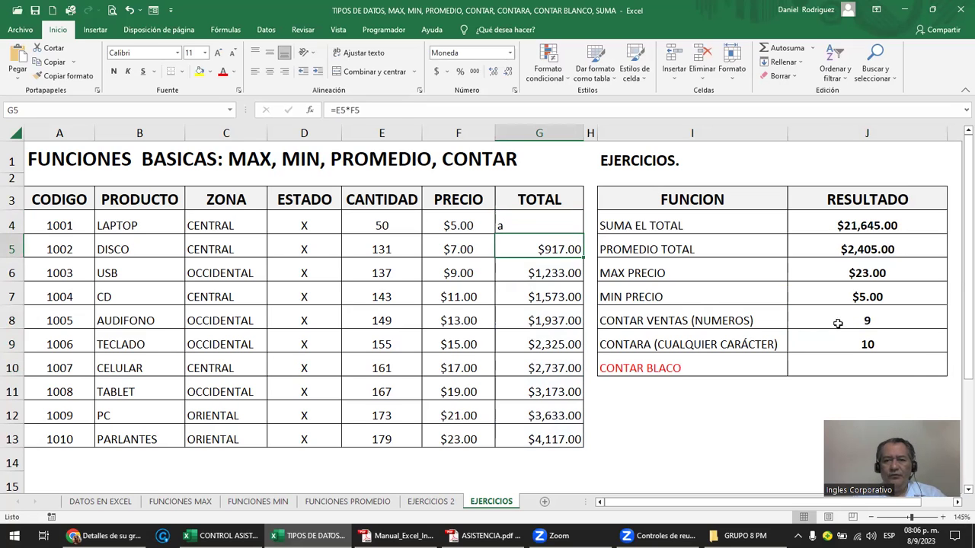
{"action": "left_click", "coordinate": [873, 322]}
{"action": "left_click_drag", "start_coordinate": [873, 322], "coordinate": [761, 322]}
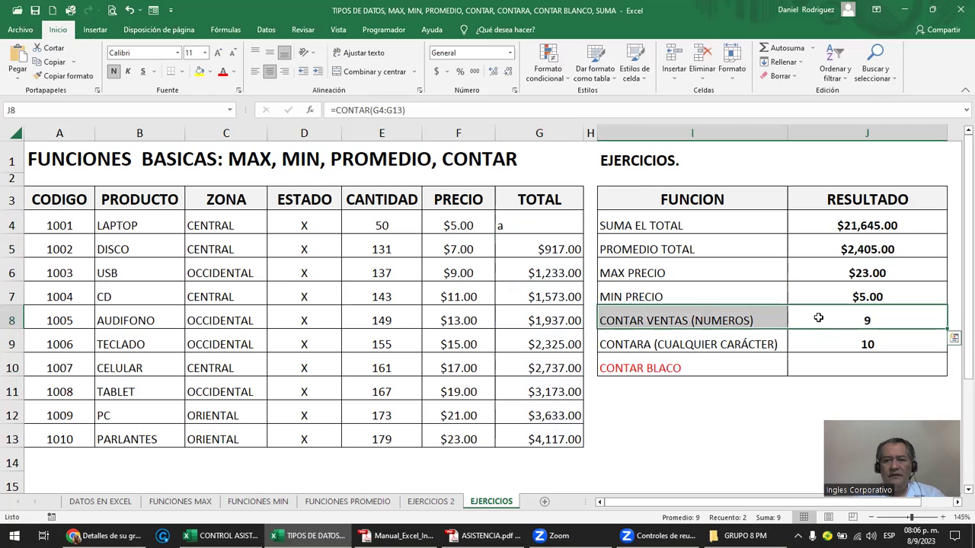
{"action": "left_click", "coordinate": [556, 226]}
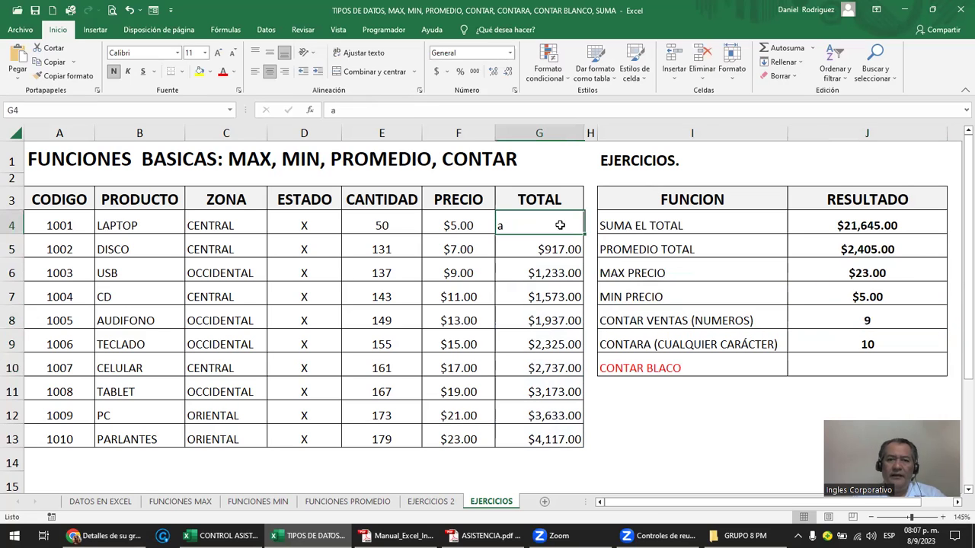
{"action": "left_click", "coordinate": [877, 344]}
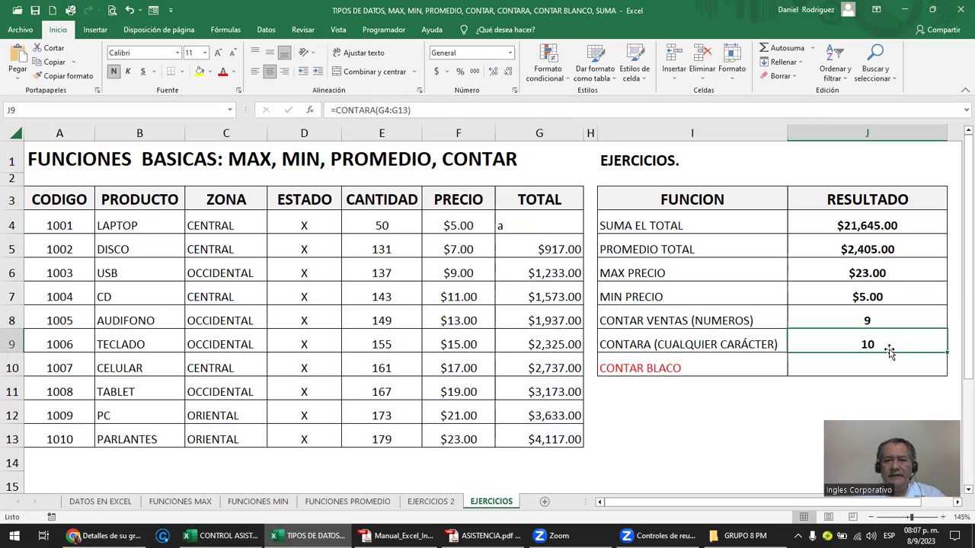
Step: Clear G13's total and inspect the blank cell against J9's CONTARA formula
{"action": "left_click", "coordinate": [566, 433]}
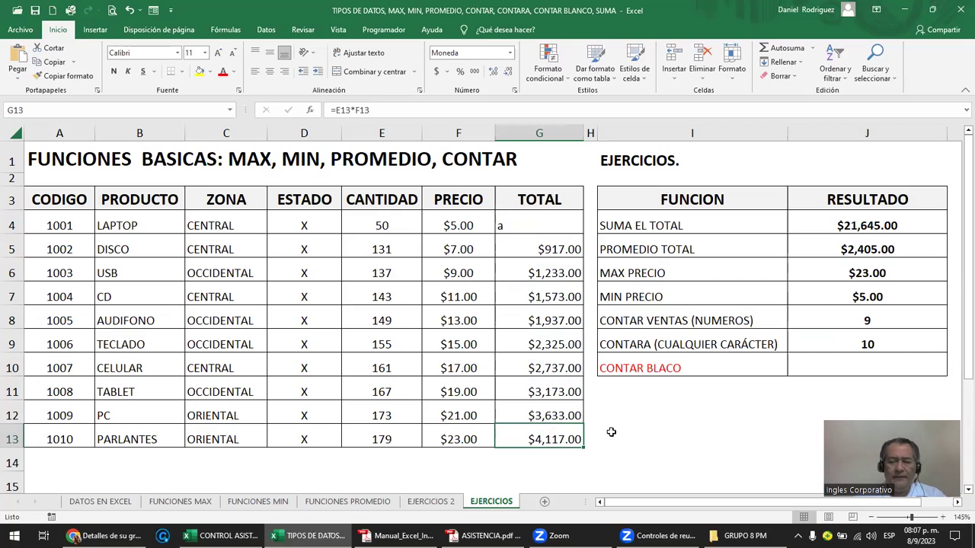
{"action": "key", "text": "Delete"}
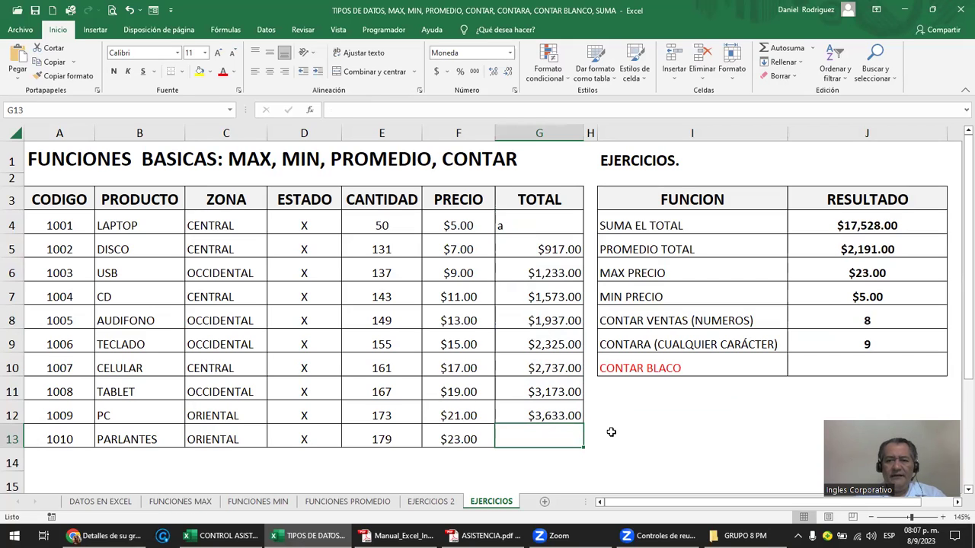
{"action": "left_click", "coordinate": [873, 346]}
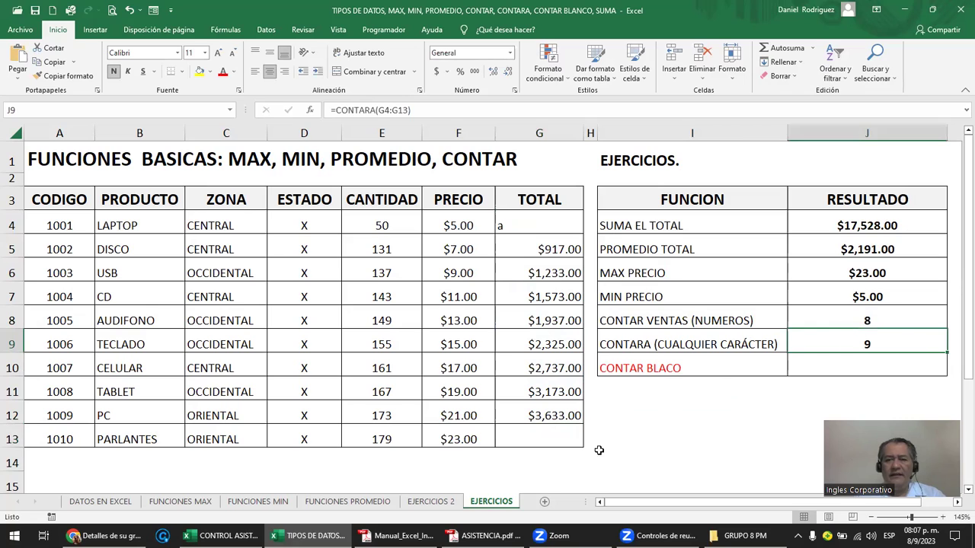
{"action": "key", "text": "BackSpace"}
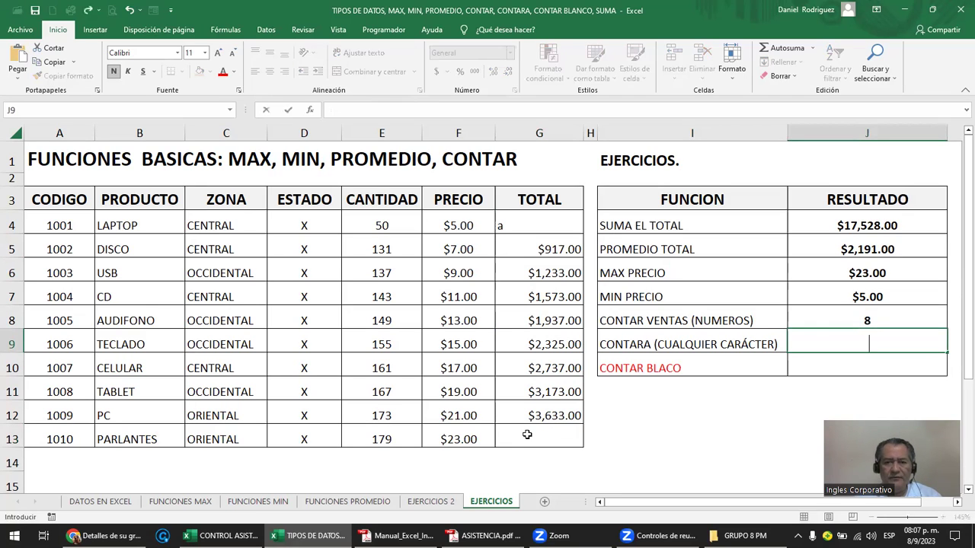
{"action": "key", "text": "Return"}
{"action": "key", "text": "ctrl+z"}
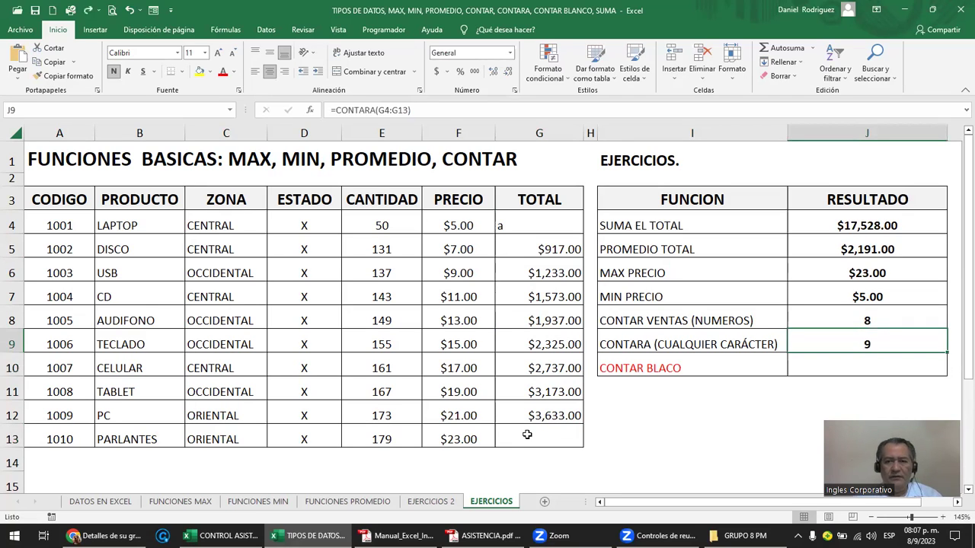
{"action": "left_click", "coordinate": [563, 435]}
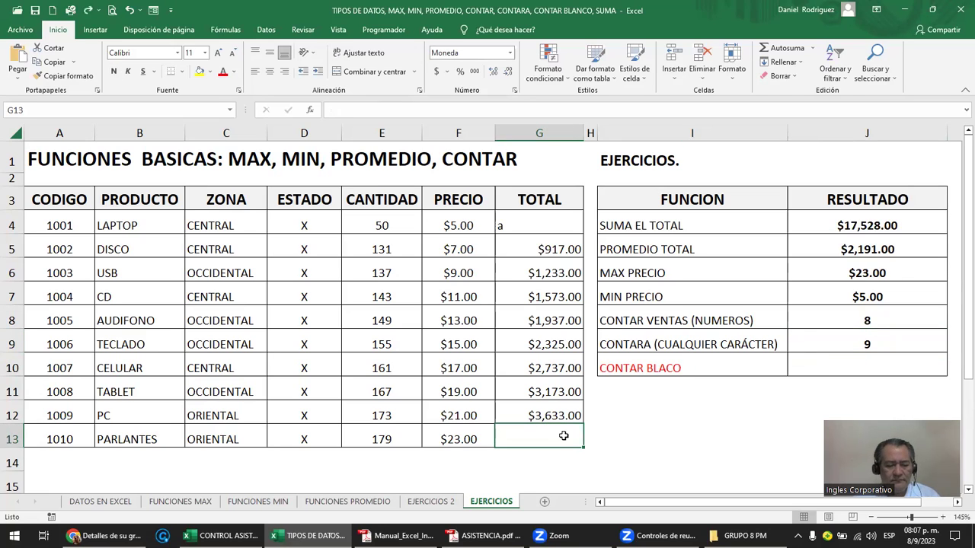
{"action": "key", "text": "Return"}
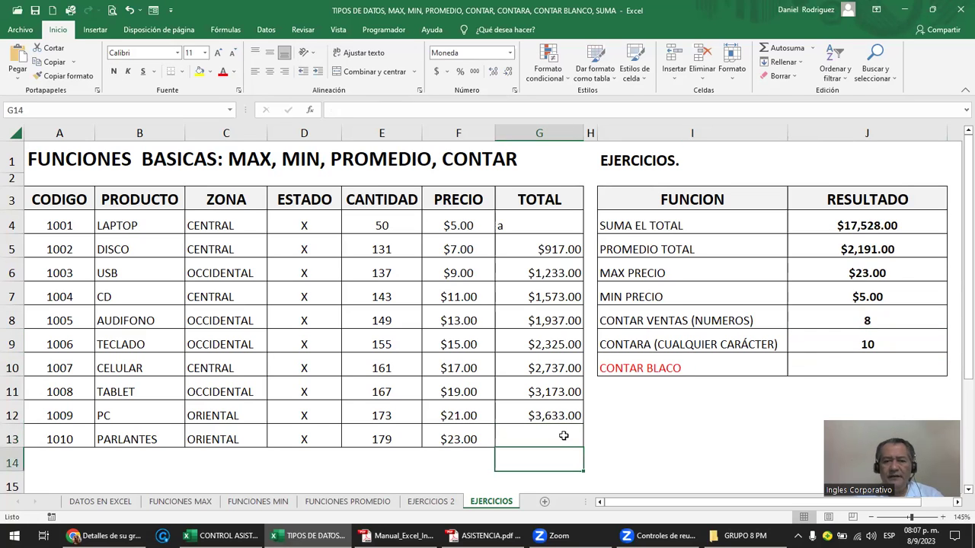
{"action": "left_click", "coordinate": [866, 342]}
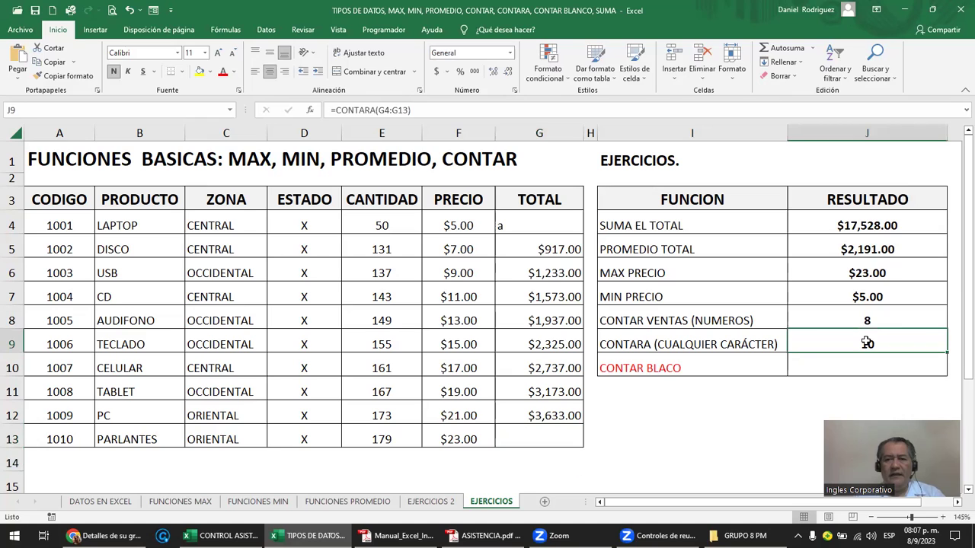
{"action": "double_click", "coordinate": [867, 342]}
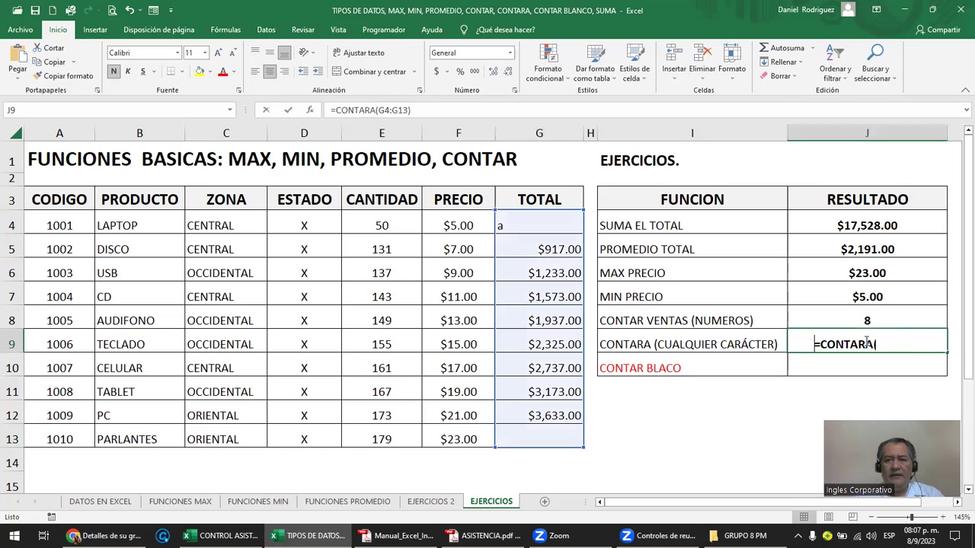
{"action": "left_click", "coordinate": [535, 434]}
{"action": "double_click", "coordinate": [533, 434]}
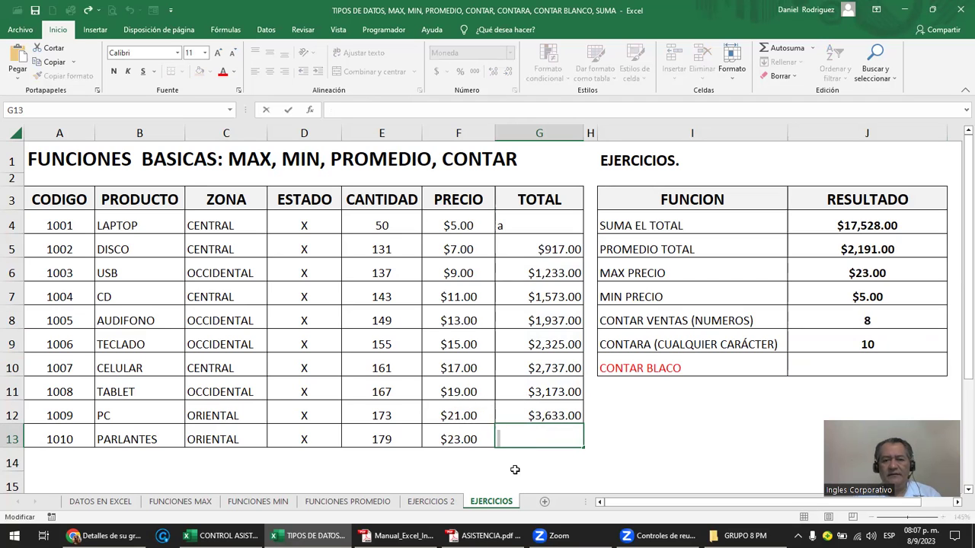
{"action": "key", "text": "Escape"}
{"action": "scroll", "coordinate": [515, 470], "scroll_direction": "up", "scroll_amount": 1, "text": "ctrl"}
{"action": "scroll", "coordinate": [515, 470], "scroll_direction": "up", "scroll_amount": 2, "text": "ctrl"}
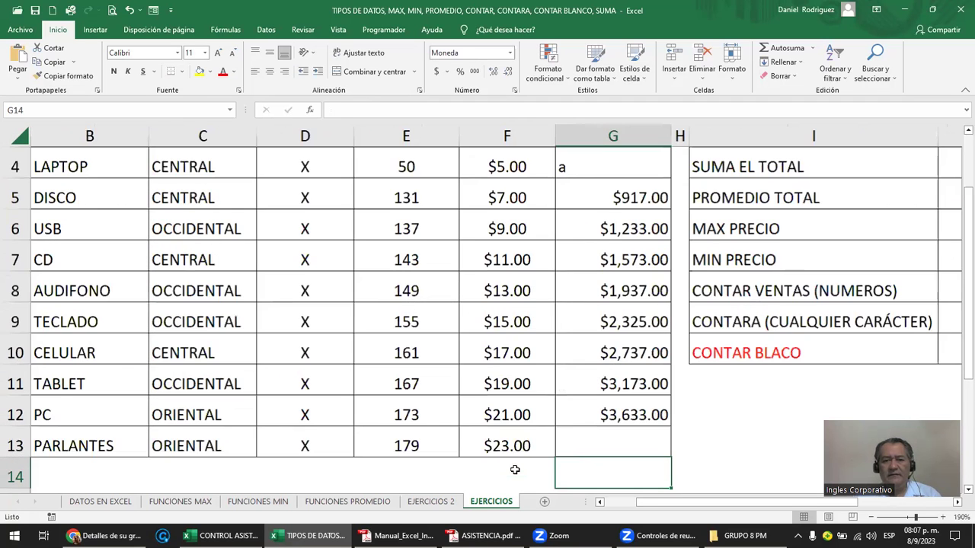
{"action": "double_click", "coordinate": [587, 450]}
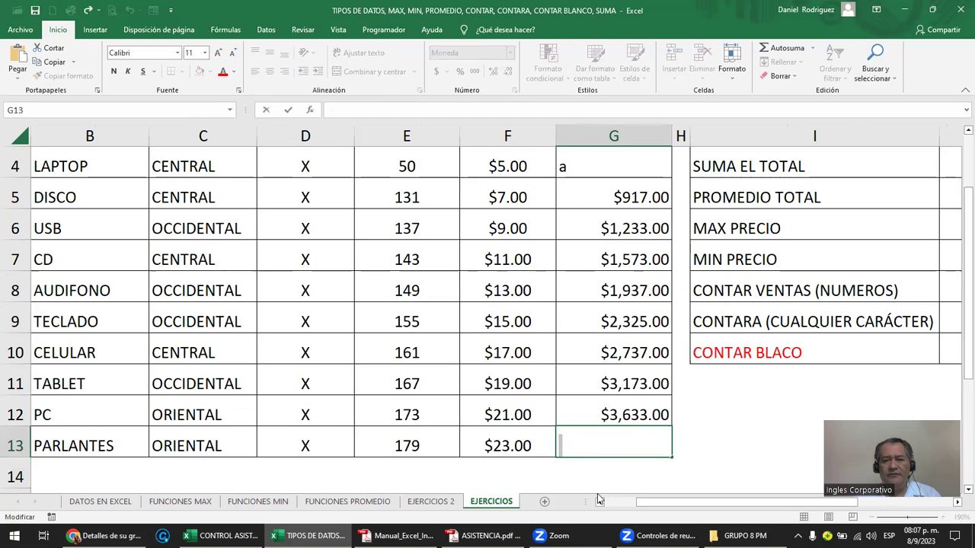
{"action": "left_click", "coordinate": [613, 474]}
{"action": "scroll", "coordinate": [613, 475], "scroll_direction": "down", "scroll_amount": 1, "text": "ctrl"}
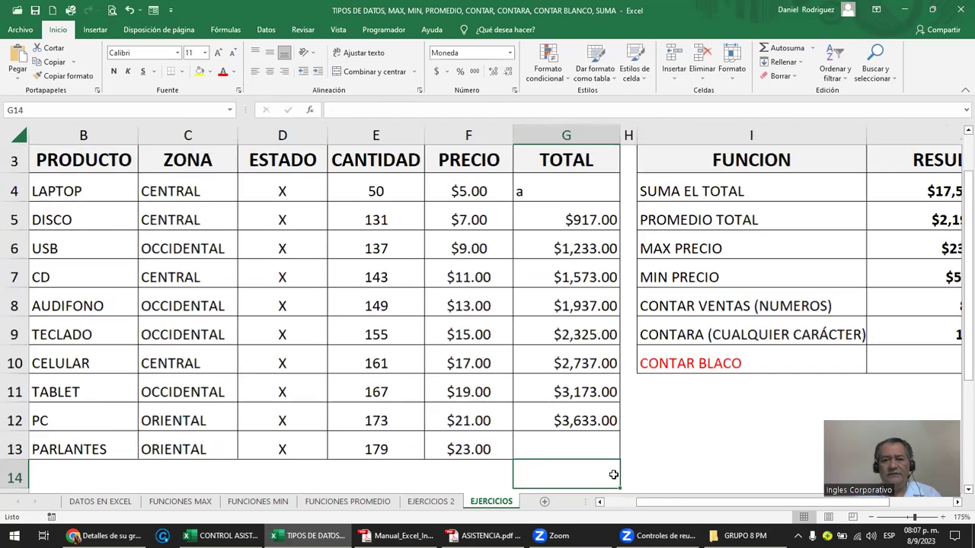
{"action": "scroll", "coordinate": [613, 475], "scroll_direction": "down", "scroll_amount": 1, "text": "ctrl"}
{"action": "scroll", "coordinate": [613, 475], "scroll_direction": "down", "scroll_amount": 2, "text": "ctrl"}
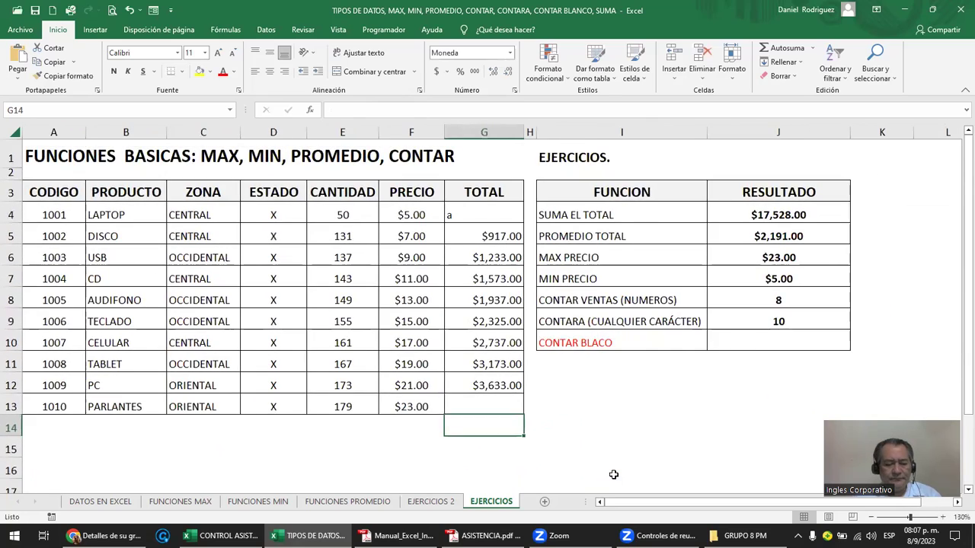
{"action": "scroll", "coordinate": [614, 475], "scroll_direction": "up", "scroll_amount": 1, "text": "ctrl"}
{"action": "scroll", "coordinate": [613, 475], "scroll_direction": "up", "scroll_amount": 1, "text": "ctrl"}
{"action": "scroll", "coordinate": [613, 474], "scroll_direction": "up", "scroll_amount": 1, "text": "ctrl"}
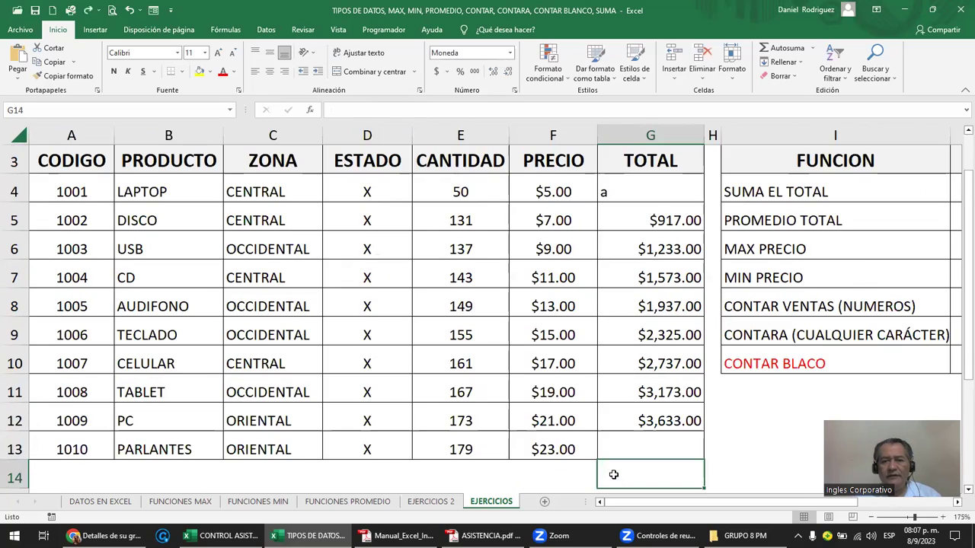
{"action": "scroll", "coordinate": [614, 475], "scroll_direction": "up", "scroll_amount": 1, "text": "ctrl"}
{"action": "key", "text": "Up"}
{"action": "scroll", "coordinate": [613, 474], "scroll_direction": "down", "scroll_amount": 1, "text": "ctrl"}
Step: Restore the G13 total $4,117.00 and G4 total $250.00, then select J9's CONTARA result
{"action": "scroll", "coordinate": [614, 475], "scroll_direction": "down", "scroll_amount": 1, "text": "ctrl"}
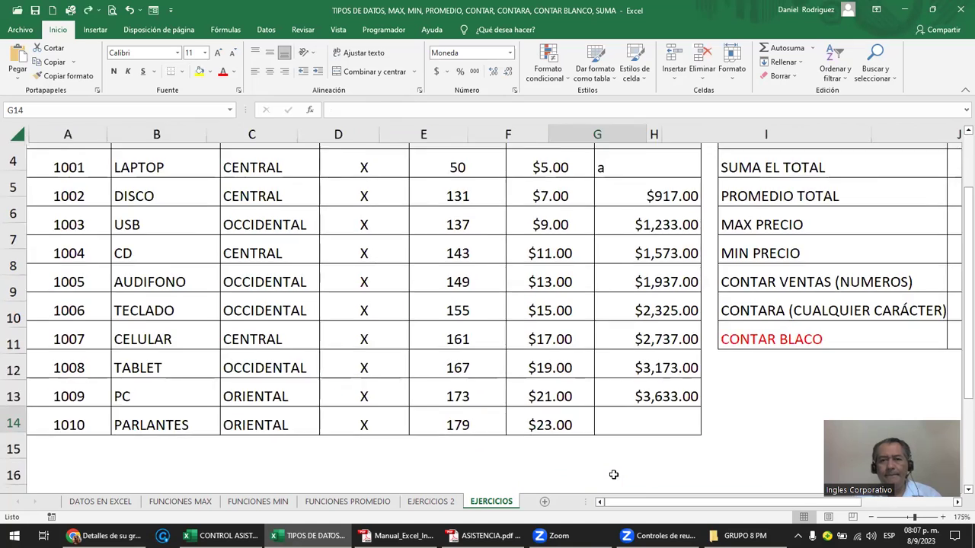
{"action": "scroll", "coordinate": [613, 474], "scroll_direction": "down", "scroll_amount": 1, "text": "ctrl"}
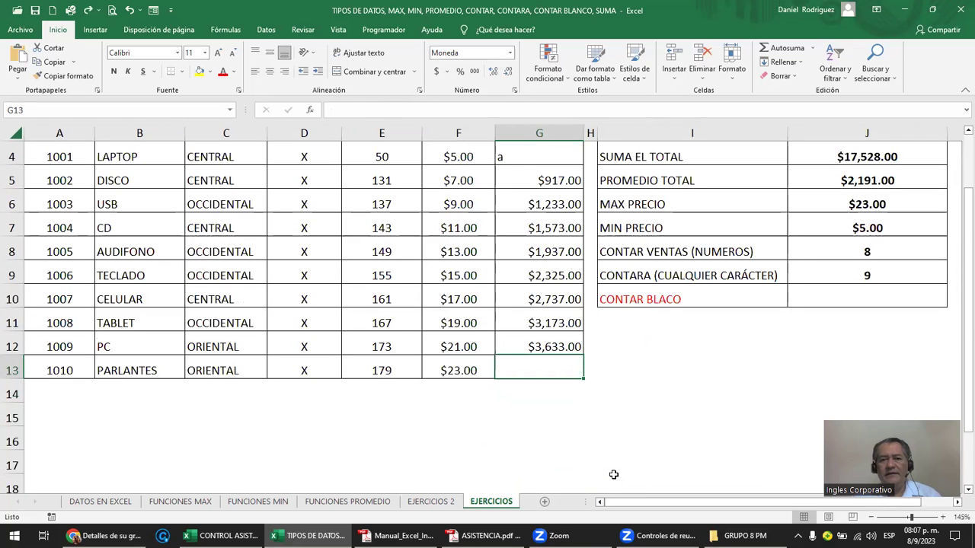
{"action": "key", "text": "ctrl+d"}
{"action": "key", "text": "ctrl+Up"}
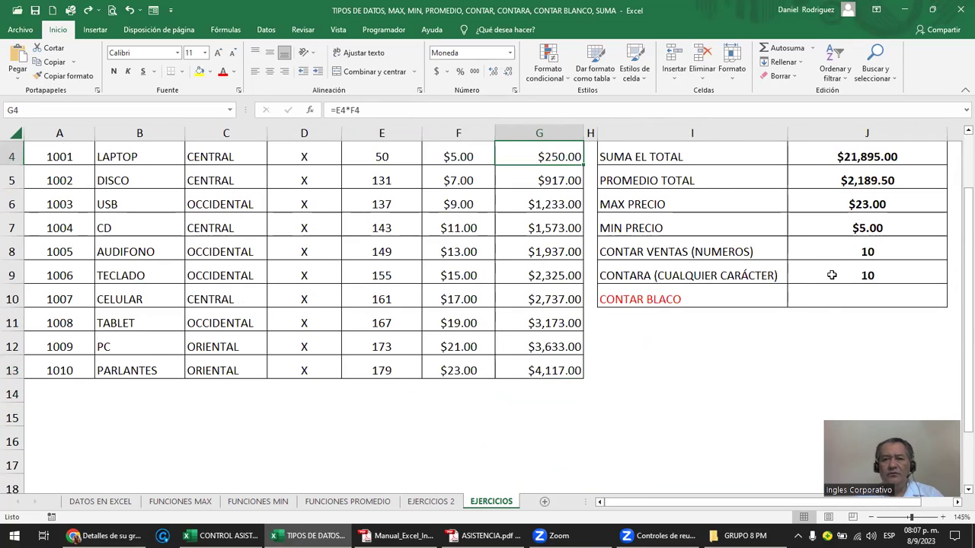
{"action": "left_click", "coordinate": [838, 274]}
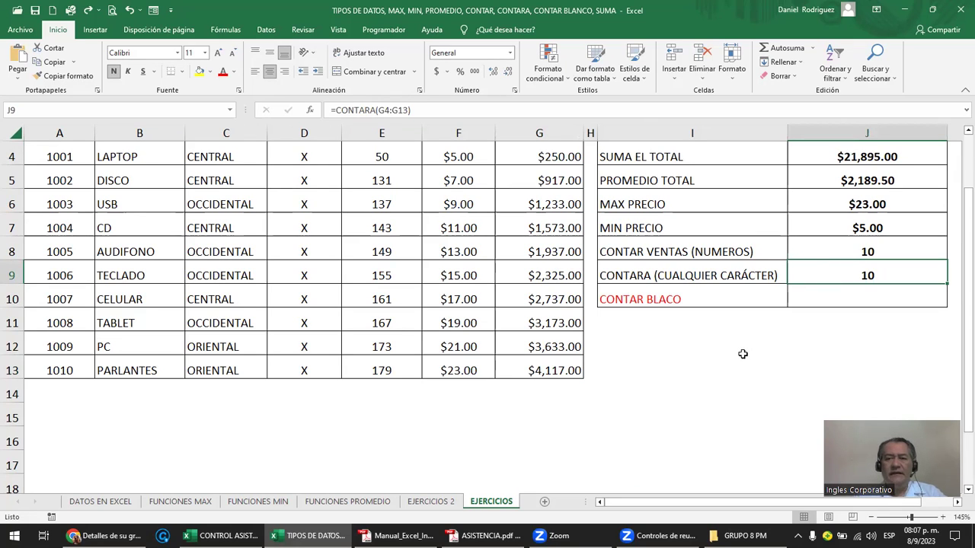
{"action": "scroll", "coordinate": [743, 354], "scroll_direction": "up", "scroll_amount": 1}
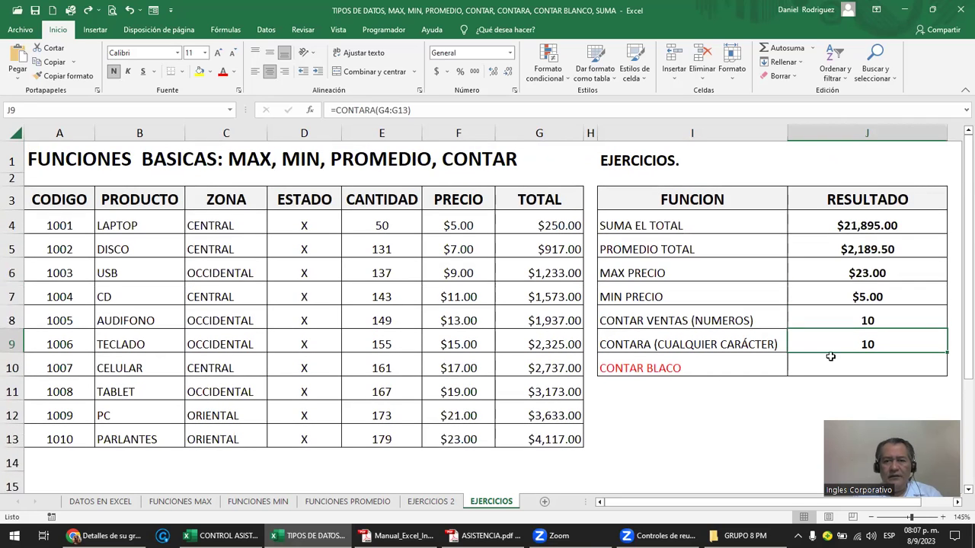
Step: Change J9's CONTARA range from G4:G13 to the ESTADO column D4:D13
{"action": "double_click", "coordinate": [829, 354]}
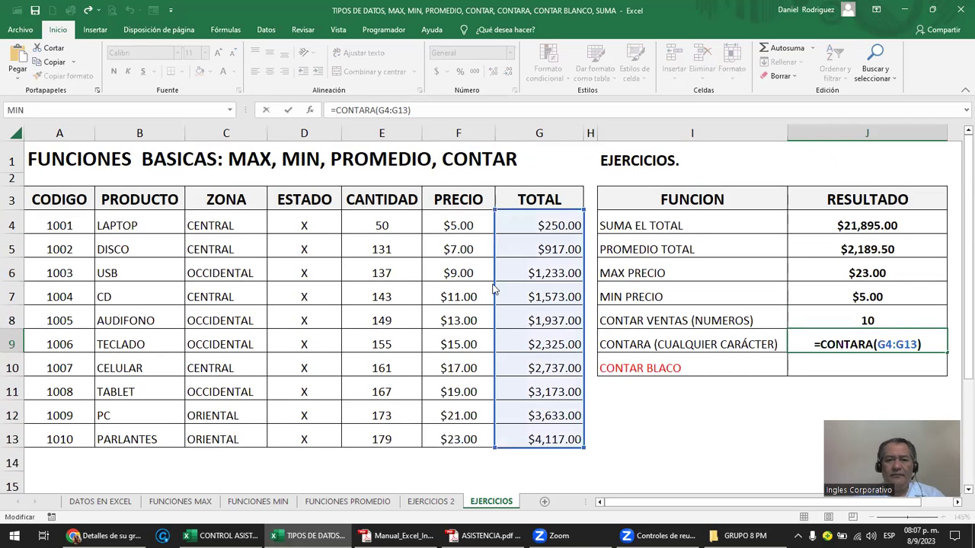
{"action": "left_click_drag", "start_coordinate": [495, 288], "coordinate": [337, 300]}
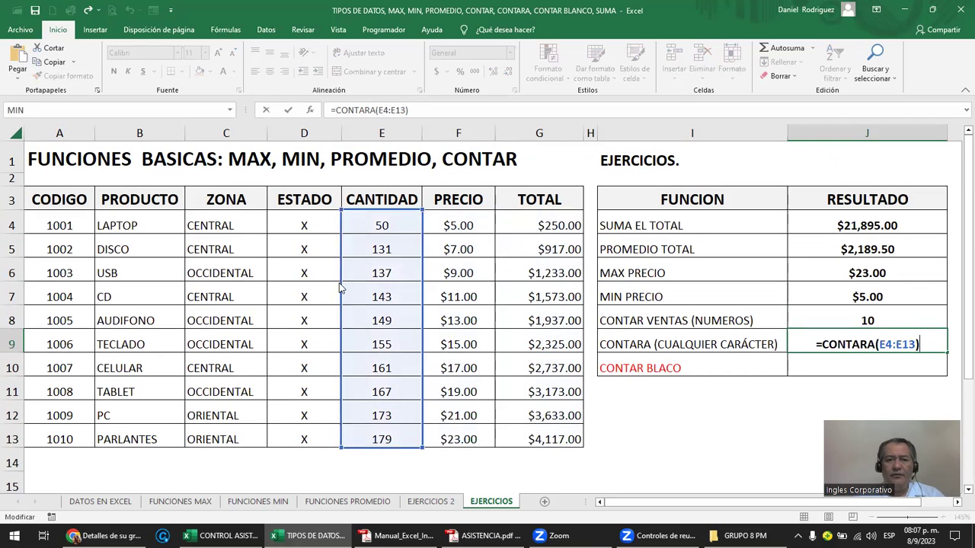
{"action": "left_click", "coordinate": [792, 423]}
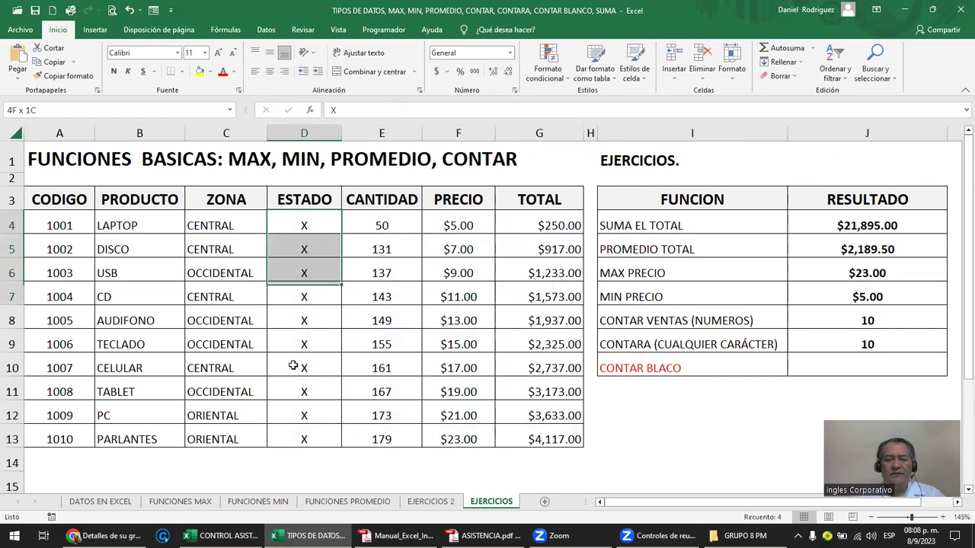
{"action": "left_click_drag", "start_coordinate": [318, 218], "coordinate": [293, 430]}
Step: Test D13 by clearing its X, then entering 1 and a period
{"action": "left_click", "coordinate": [297, 438]}
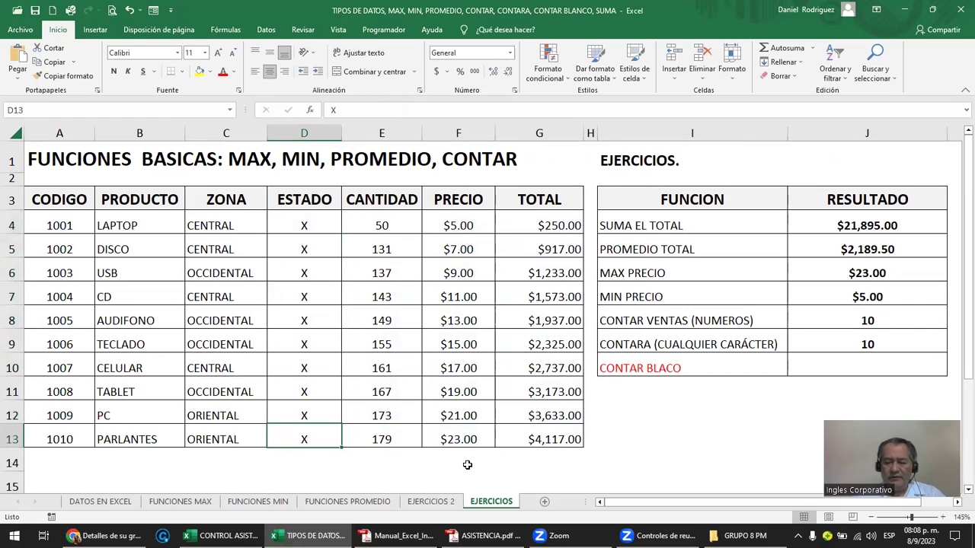
{"action": "key", "text": "Delete"}
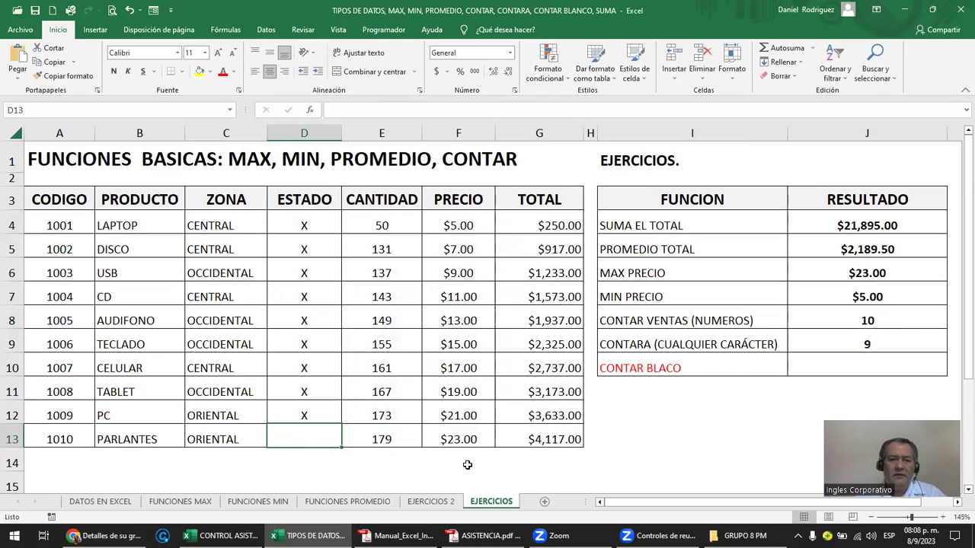
{"action": "type", "text": "1"}
{"action": "key", "text": "Return"}
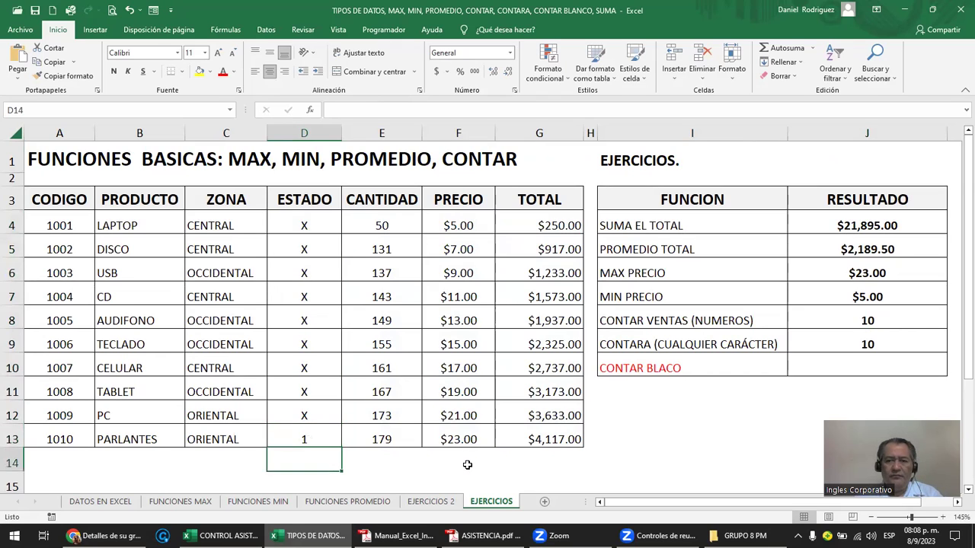
{"action": "key", "text": "Up"}
{"action": "type", "text": "."}
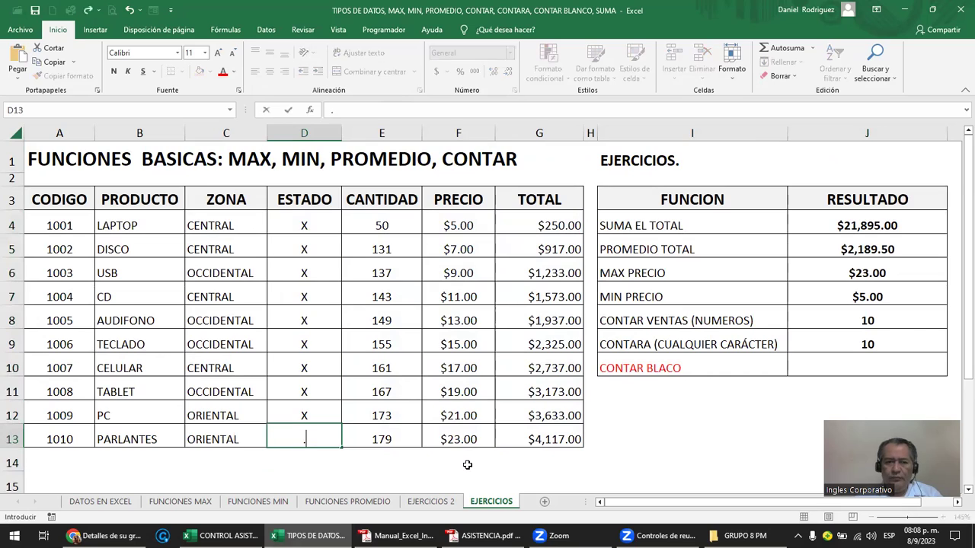
{"action": "key", "text": "Return"}
{"action": "key", "text": "Up"}
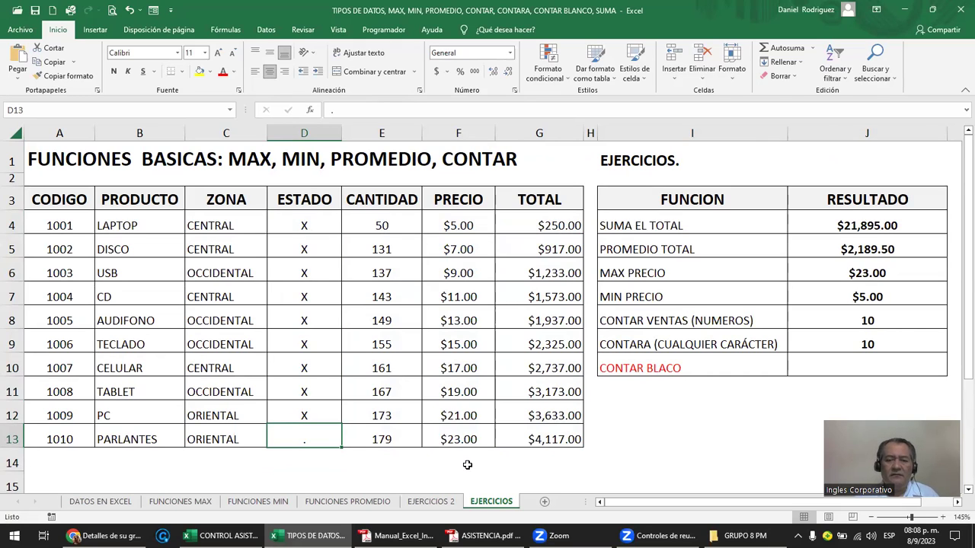
Step: Copy the X from D12 into D13 so every ESTADO entry reads X
{"action": "key", "text": "Up"}
{"action": "key", "text": "ctrl+c"}
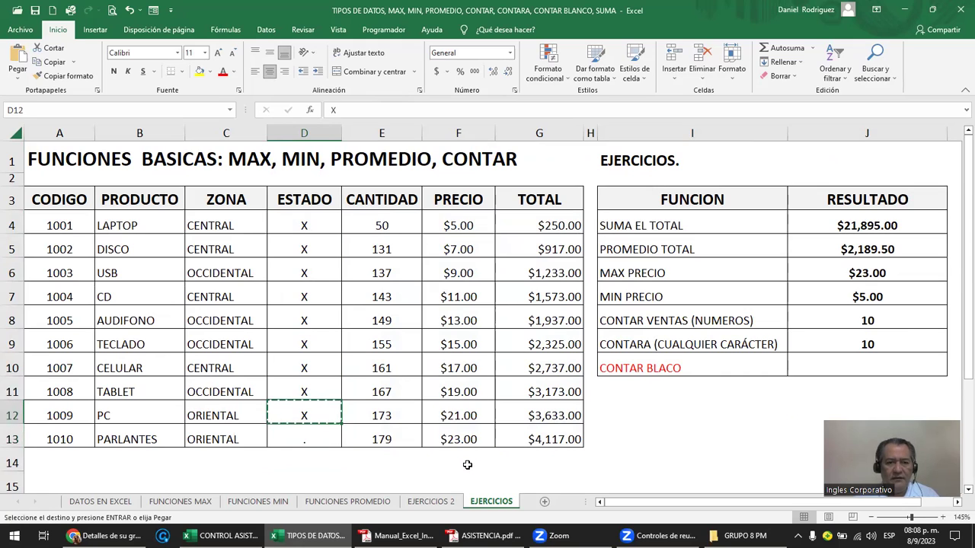
{"action": "key", "text": "Down"}
{"action": "key", "text": "ctrl+v"}
{"action": "key", "text": "Escape"}
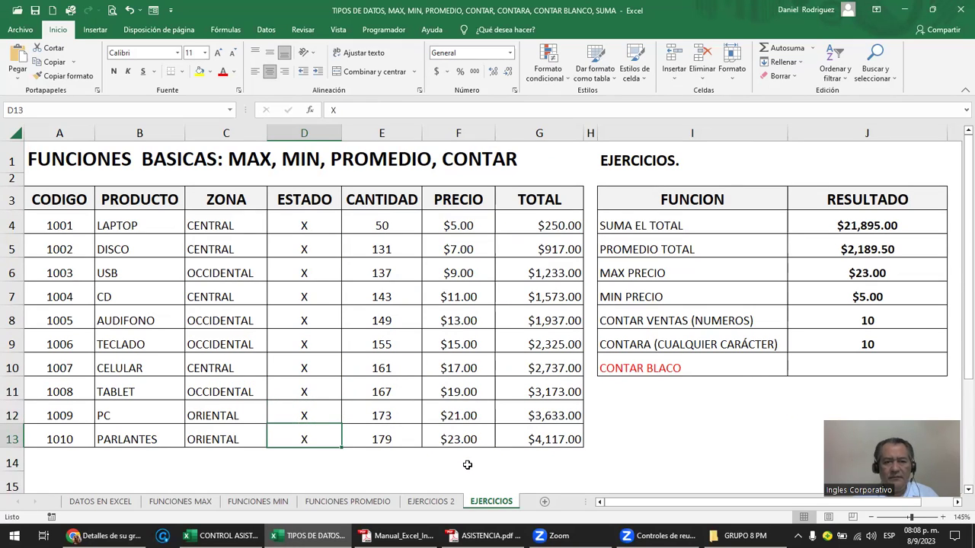
{"action": "left_click", "coordinate": [673, 344]}
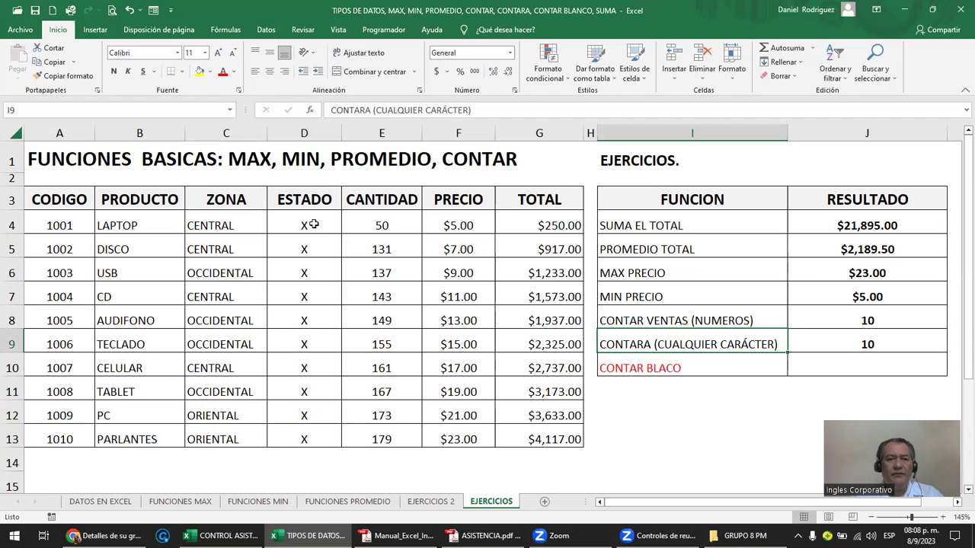
Step: Correct the I10 label to read CONTAR.BLACO, with a period and no space
{"action": "left_click", "coordinate": [647, 370]}
{"action": "double_click", "coordinate": [646, 369]}
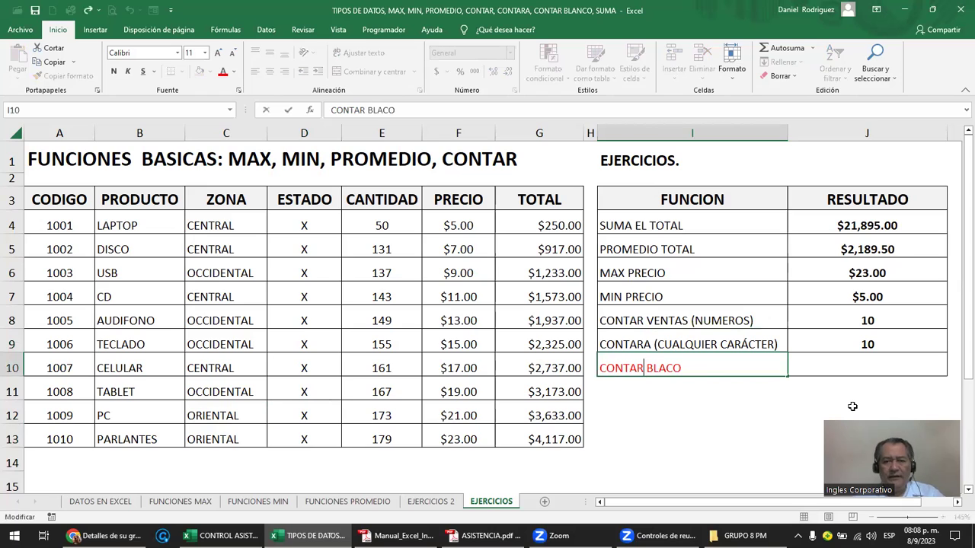
{"action": "type", "text": "."}
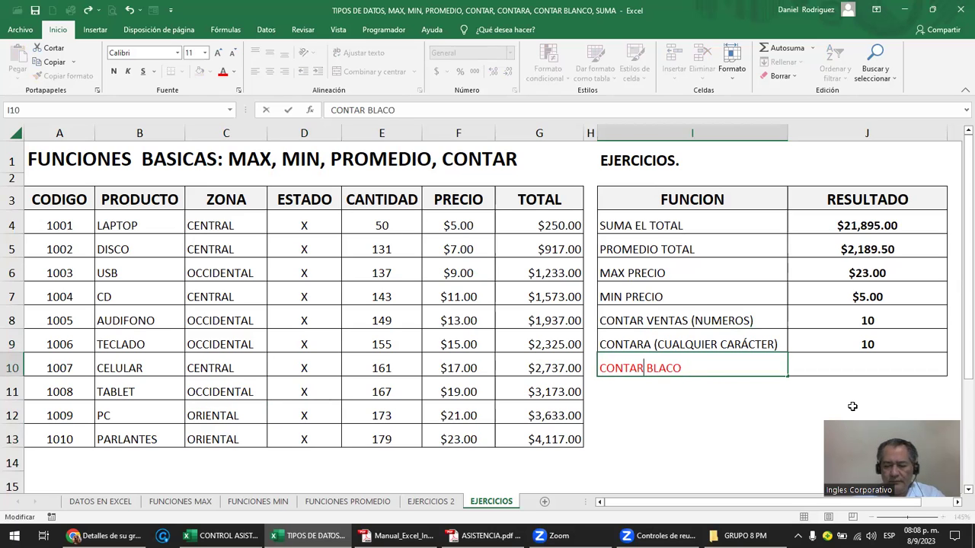
{"action": "key", "text": "Delete"}
{"action": "key", "text": "Return"}
{"action": "key", "text": "Up"}
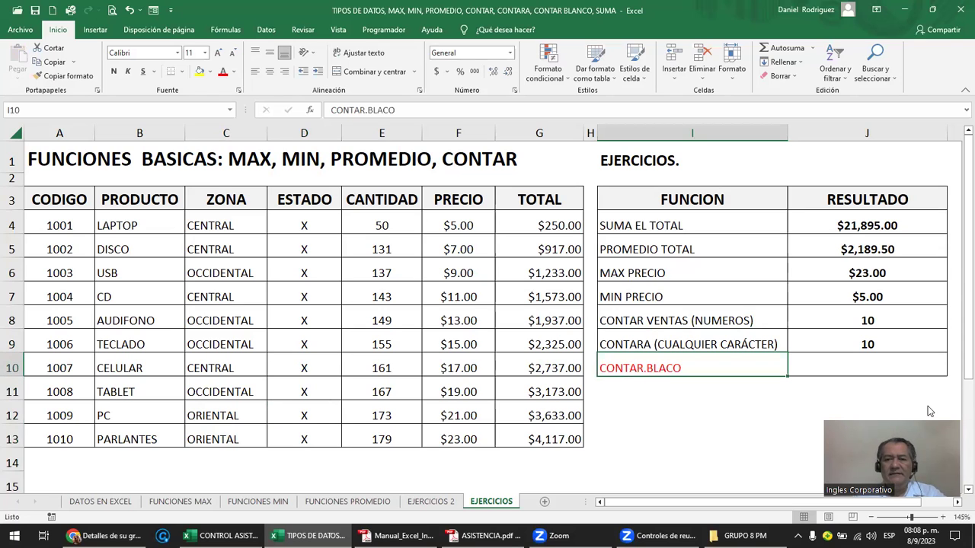
Step: Enter =CONTAR.BLANCO(D4:D13) in J10 to count empty ESTADO cells, giving 0
{"action": "left_click", "coordinate": [805, 370]}
{"action": "type", "text": "="}
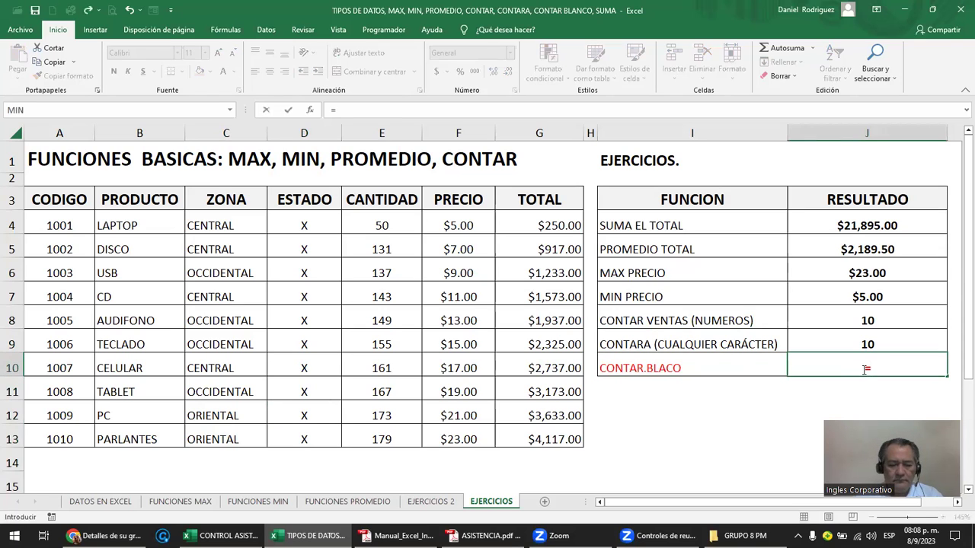
{"action": "type", "text": "con"}
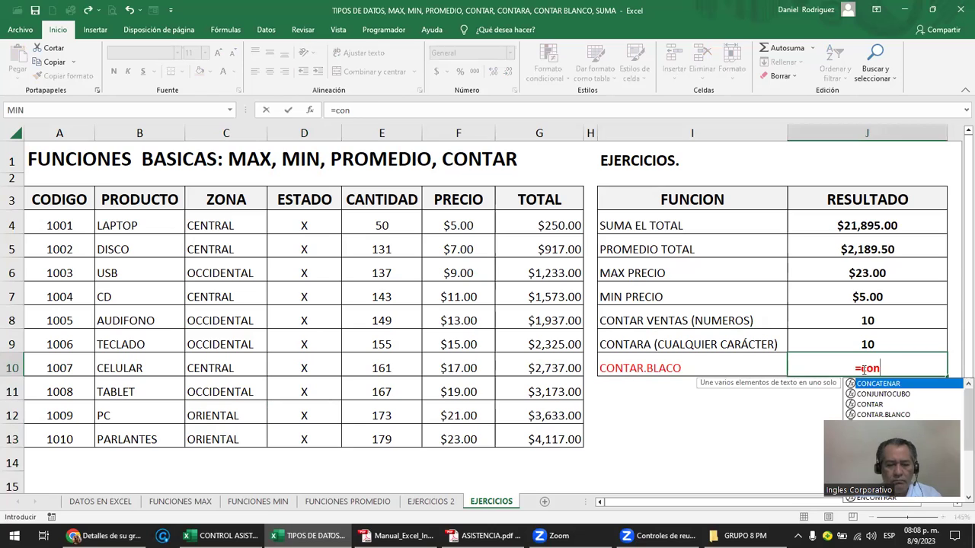
{"action": "type", "text": "tar"}
{"action": "key", "text": "BackSpace"}
{"action": "key", "text": "BackSpace"}
{"action": "key", "text": "BackSpace"}
{"action": "type", "text": "tar"}
{"action": "key", "text": "Down"}
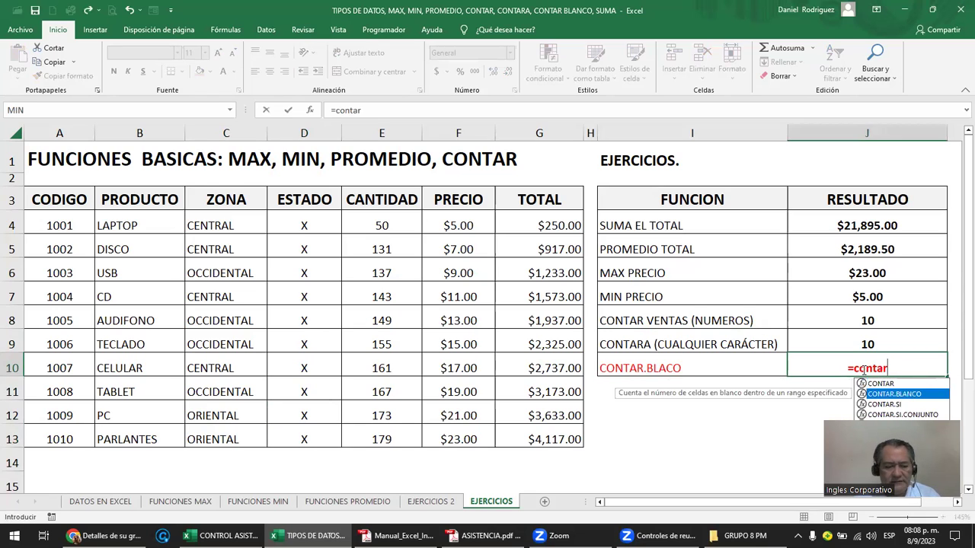
{"action": "key", "text": "Tab"}
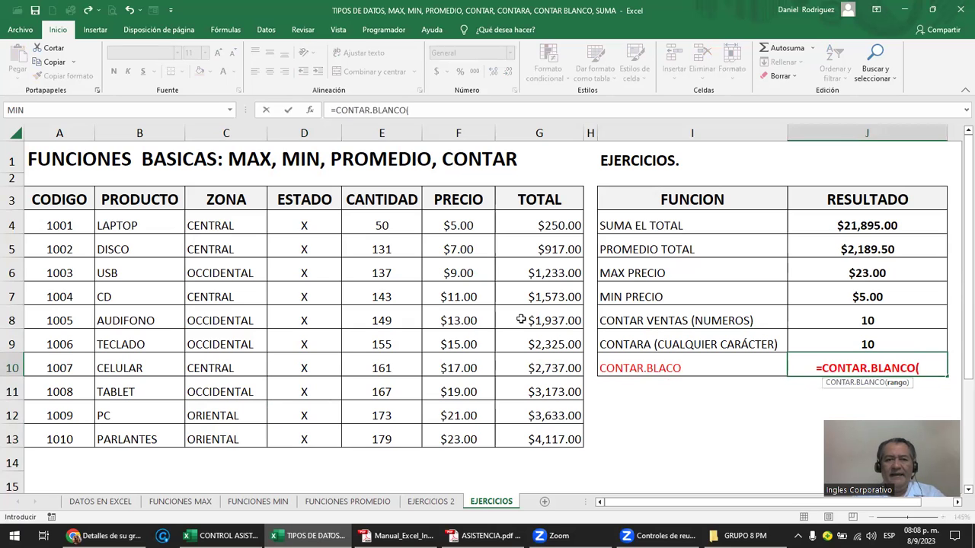
{"action": "left_click_drag", "start_coordinate": [311, 222], "coordinate": [318, 433]}
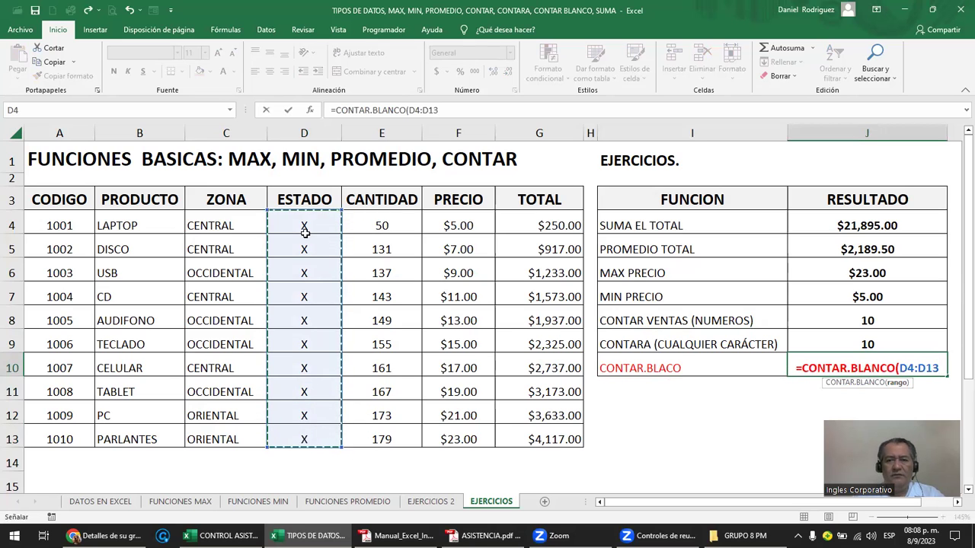
{"action": "key", "text": "Return"}
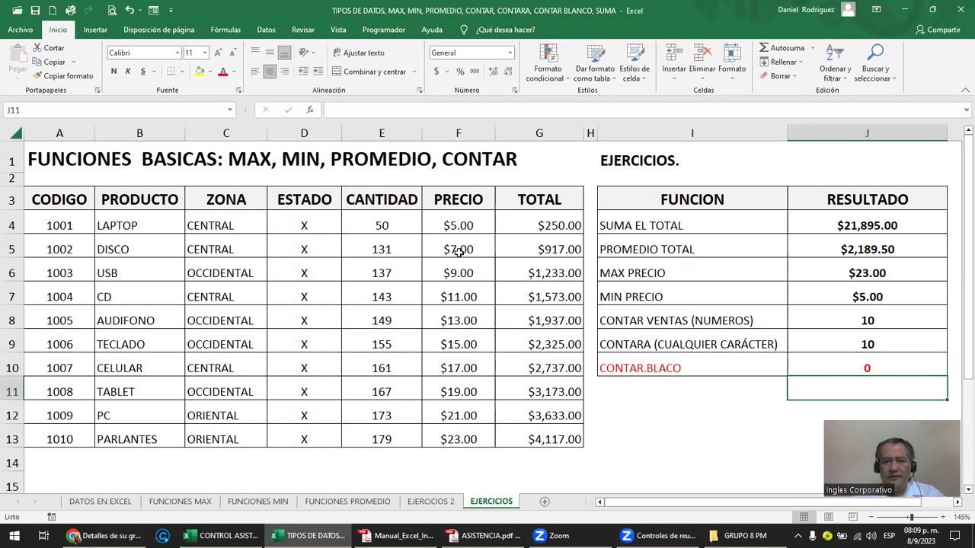
{"action": "left_click", "coordinate": [811, 368]}
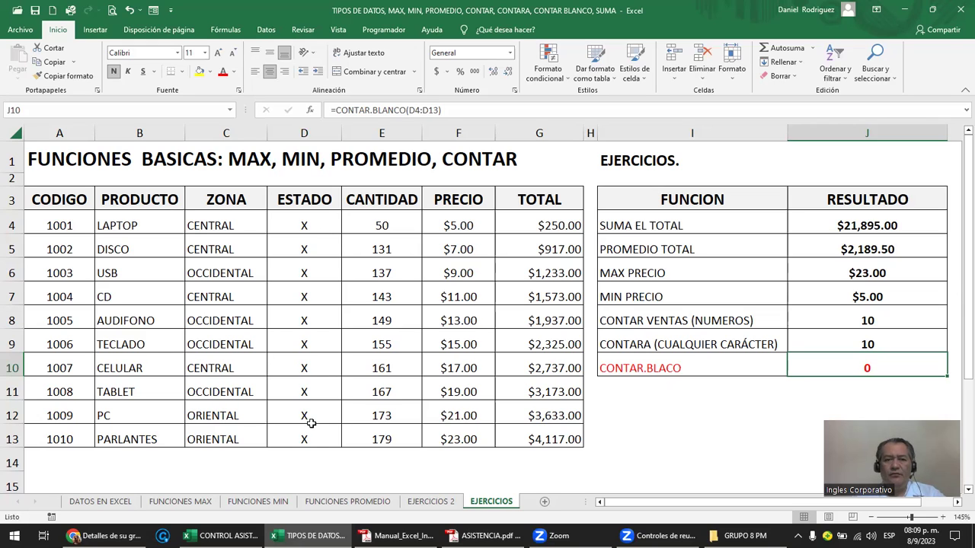
{"action": "left_click", "coordinate": [310, 227]}
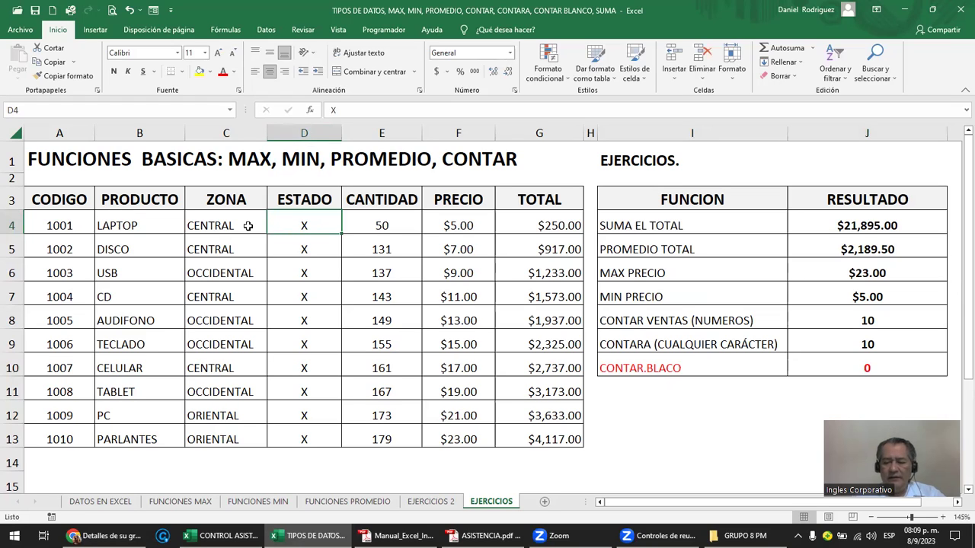
{"action": "key", "text": "Delete"}
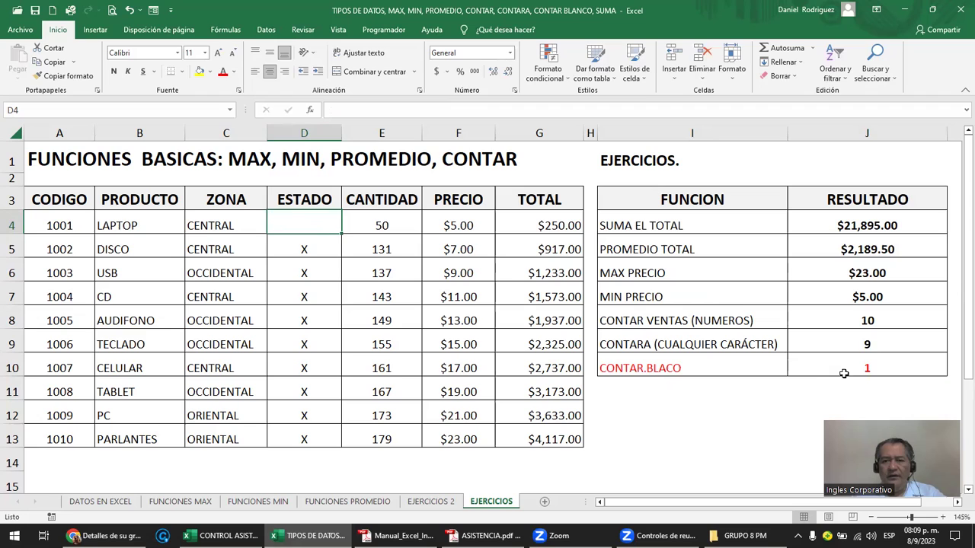
{"action": "left_click", "coordinate": [869, 346]}
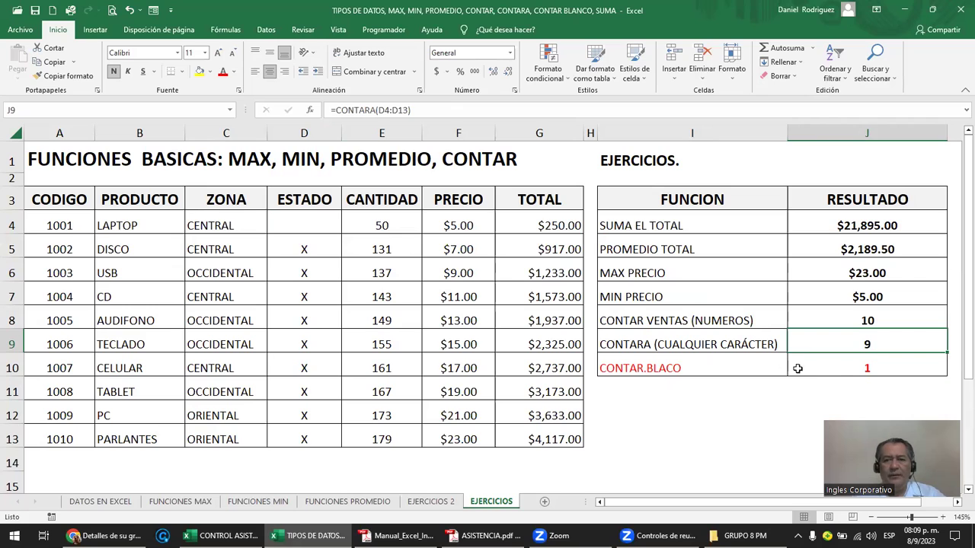
{"action": "left_click", "coordinate": [832, 366]}
{"action": "left_click_drag", "start_coordinate": [309, 237], "coordinate": [305, 465]}
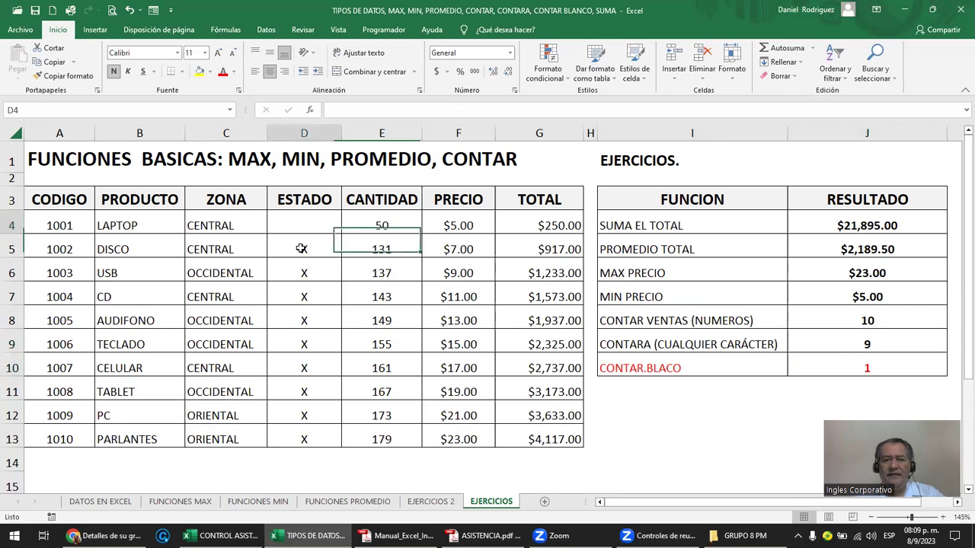
{"action": "left_click", "coordinate": [850, 368]}
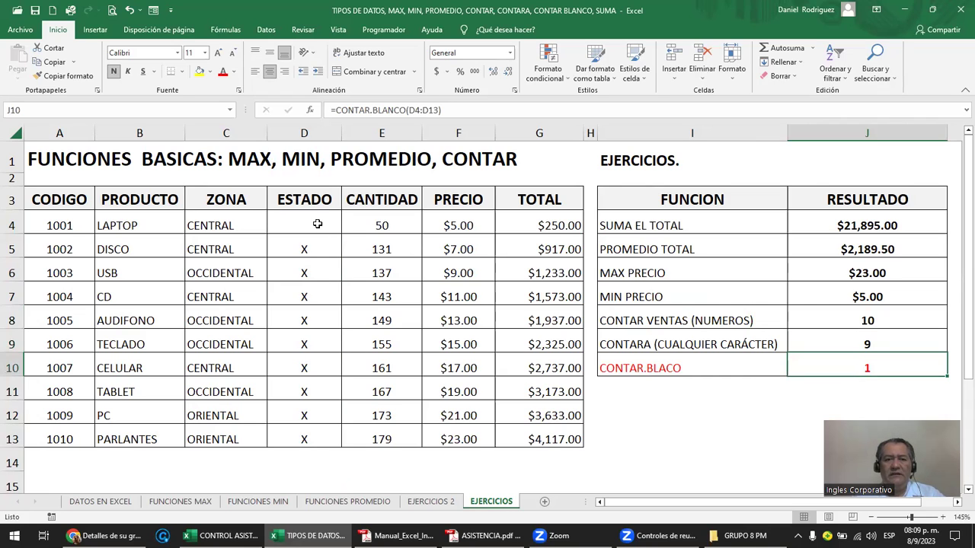
{"action": "left_click", "coordinate": [304, 225]}
{"action": "type", "text": "X"}
{"action": "key", "text": "ctrl+Return"}
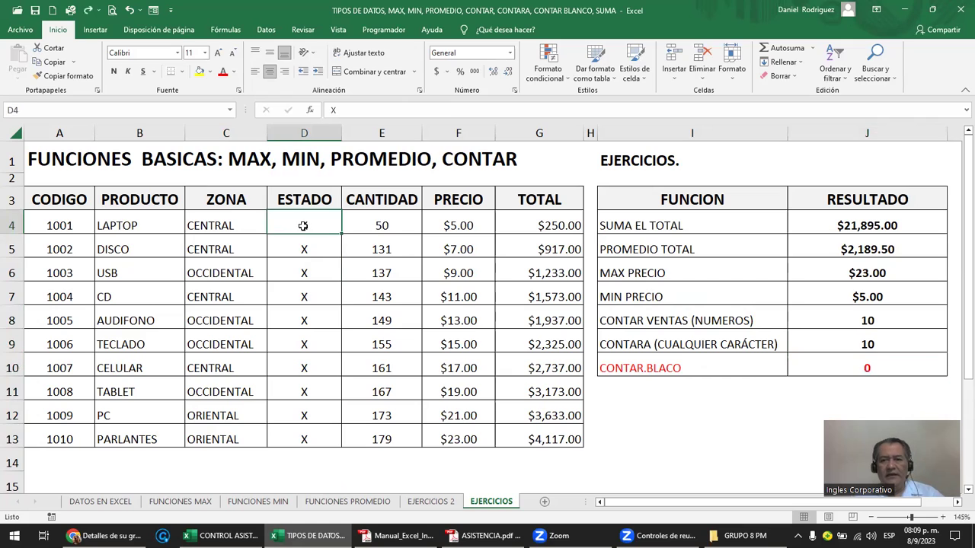
{"action": "left_click", "coordinate": [688, 369]}
Step: Change the J10 blank-count formula to count the CODIGO range A4:A13, then reconfirm it
{"action": "left_click", "coordinate": [226, 225]}
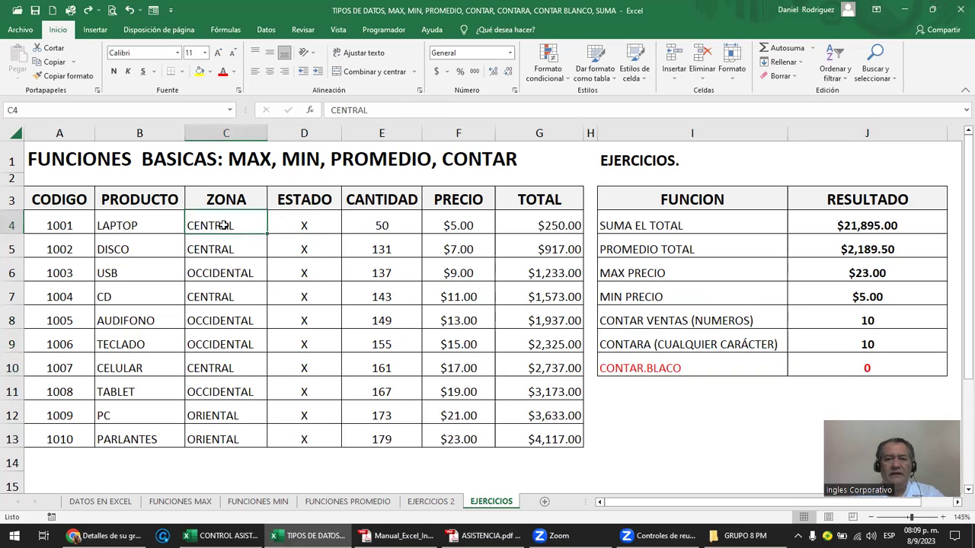
{"action": "left_click", "coordinate": [858, 363]}
{"action": "key", "text": "F2"}
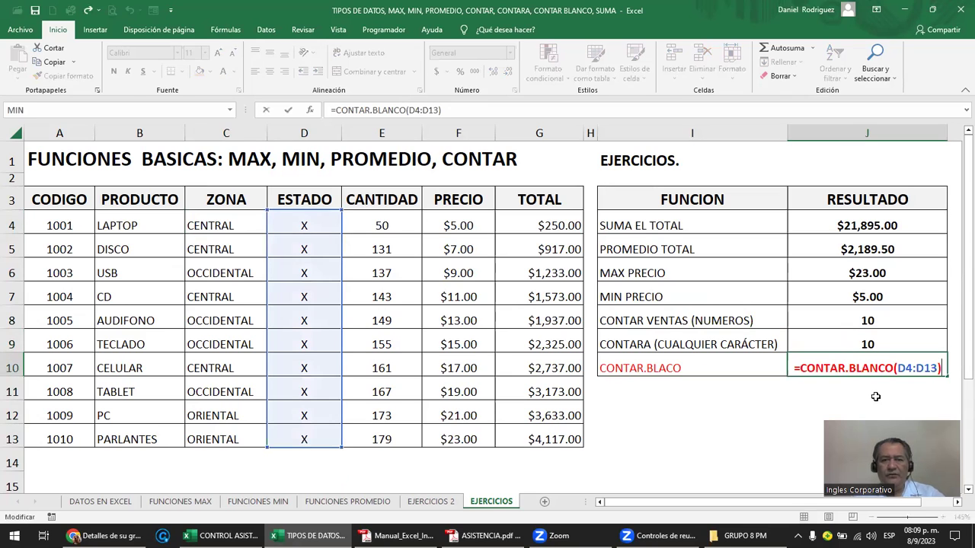
{"action": "left_click_drag", "start_coordinate": [342, 315], "coordinate": [96, 335]}
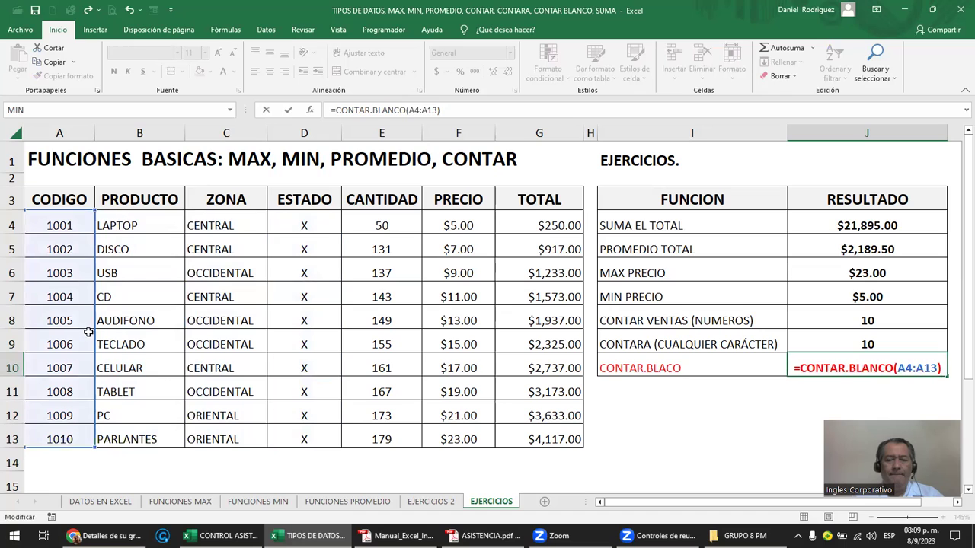
{"action": "key", "text": "Return"}
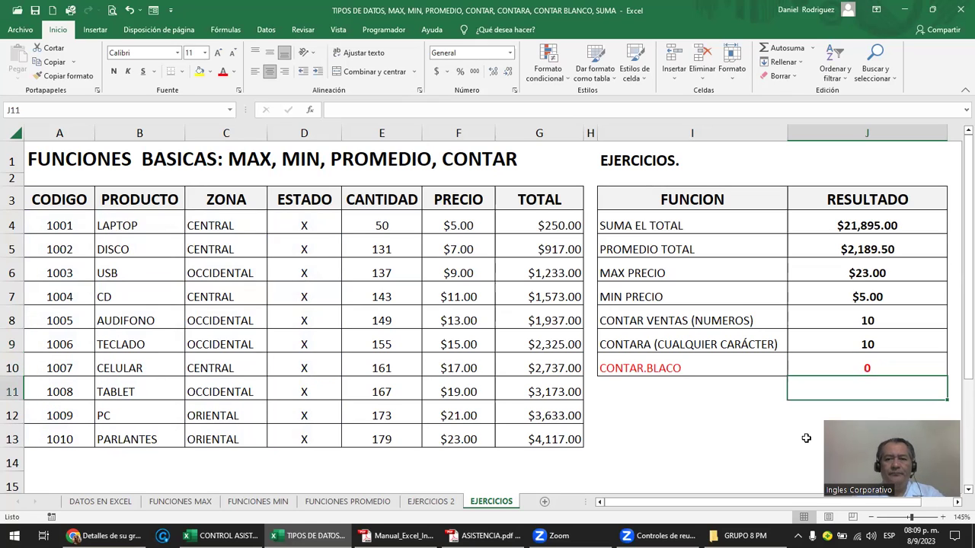
{"action": "left_click", "coordinate": [862, 369]}
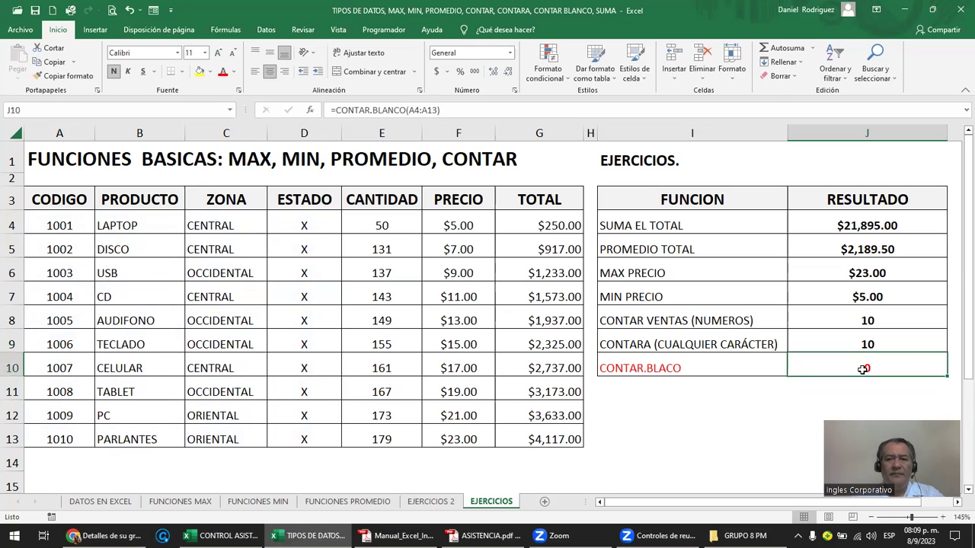
{"action": "key", "text": "F2"}
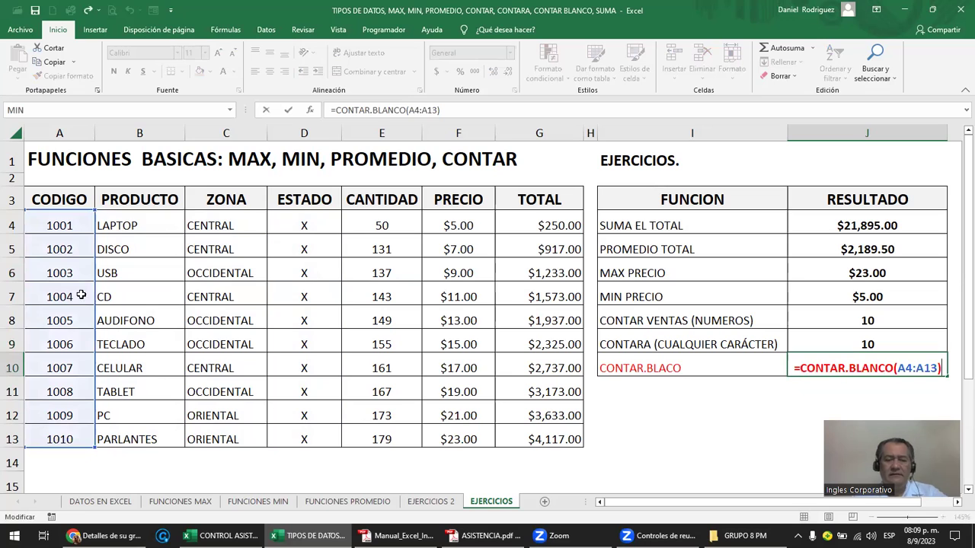
{"action": "key", "text": "ctrl+Return"}
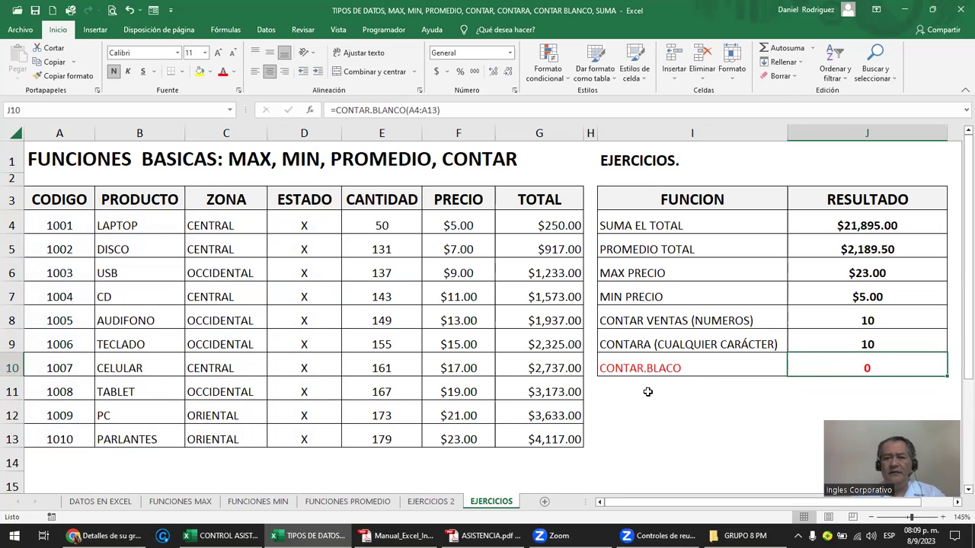
{"action": "left_click", "coordinate": [647, 392]}
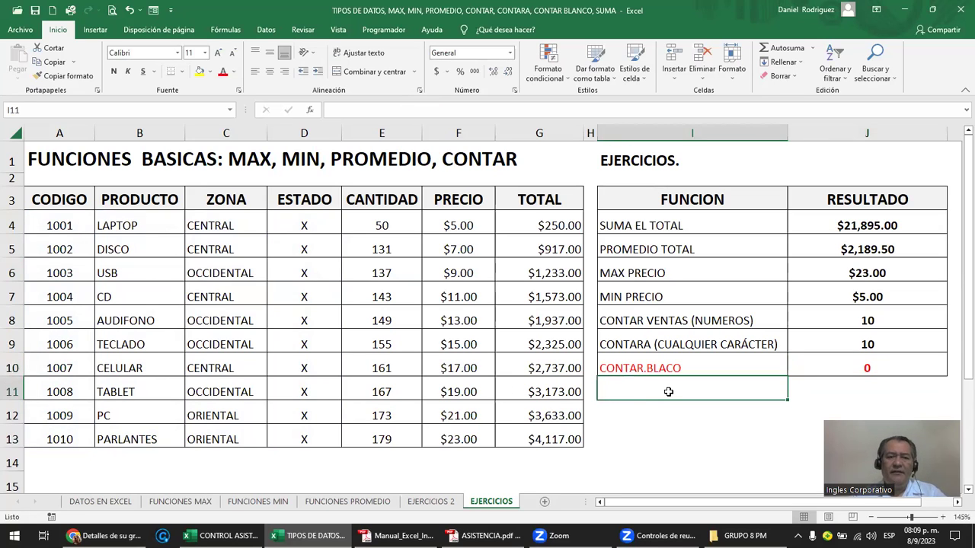
Step: Turn the 1001 code text in A4 white
{"action": "left_click", "coordinate": [144, 274]}
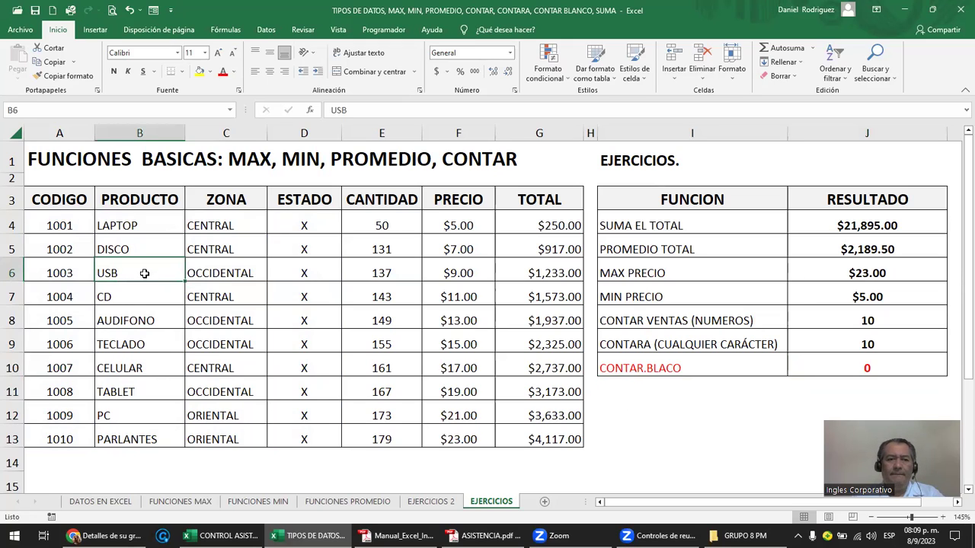
{"action": "left_click", "coordinate": [132, 226]}
{"action": "left_click", "coordinate": [57, 222]}
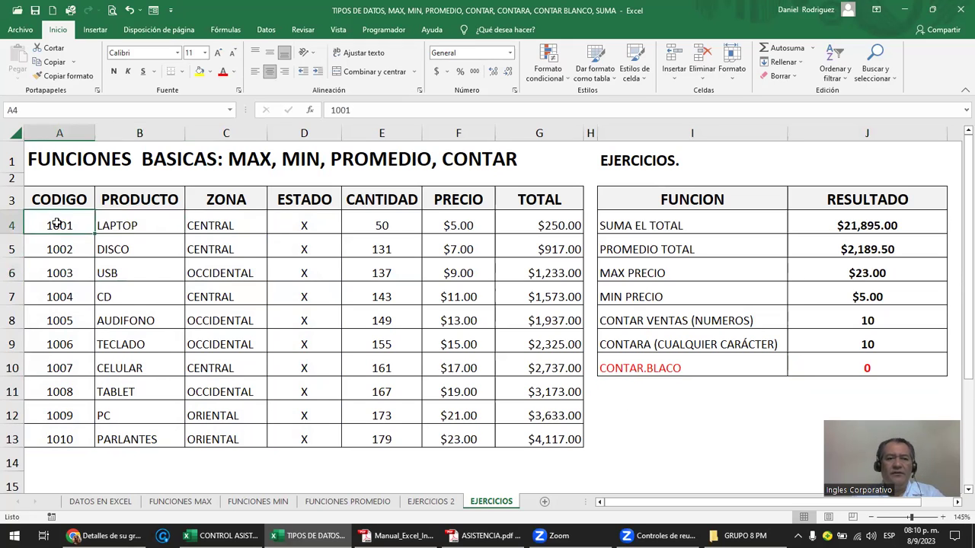
{"action": "left_click", "coordinate": [236, 74]}
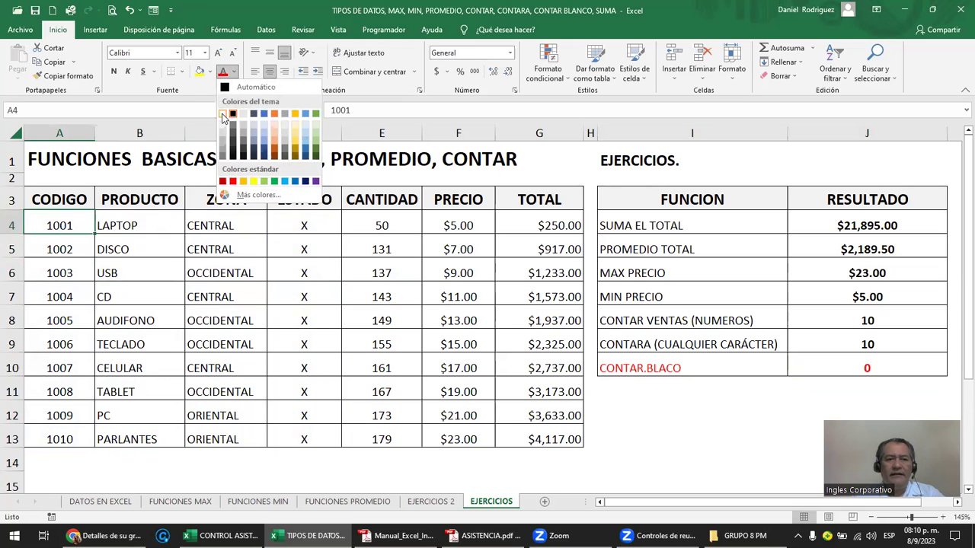
{"action": "left_click", "coordinate": [222, 115]}
{"action": "left_click", "coordinate": [719, 440]}
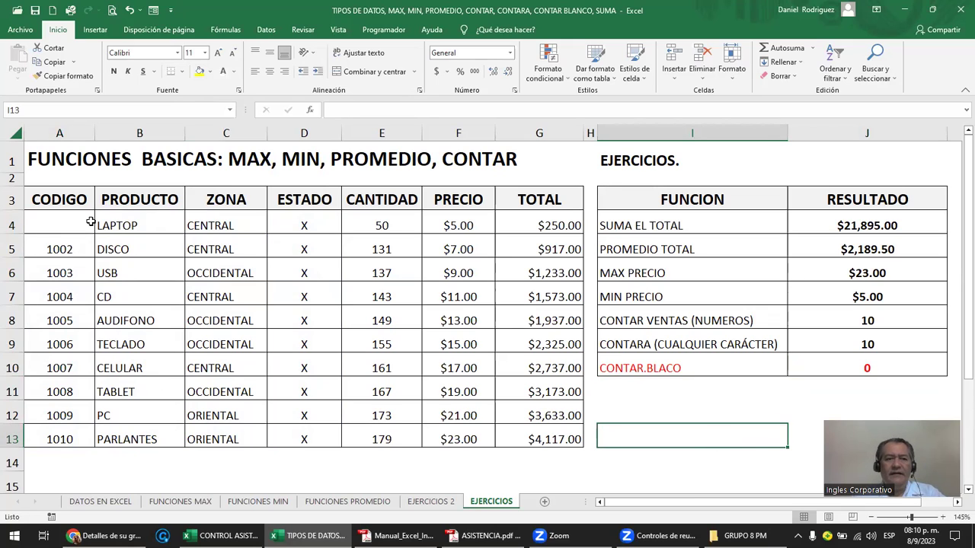
Step: Restore the default text colour for all of column A after checking the A4:A13 range
{"action": "left_click", "coordinate": [850, 371]}
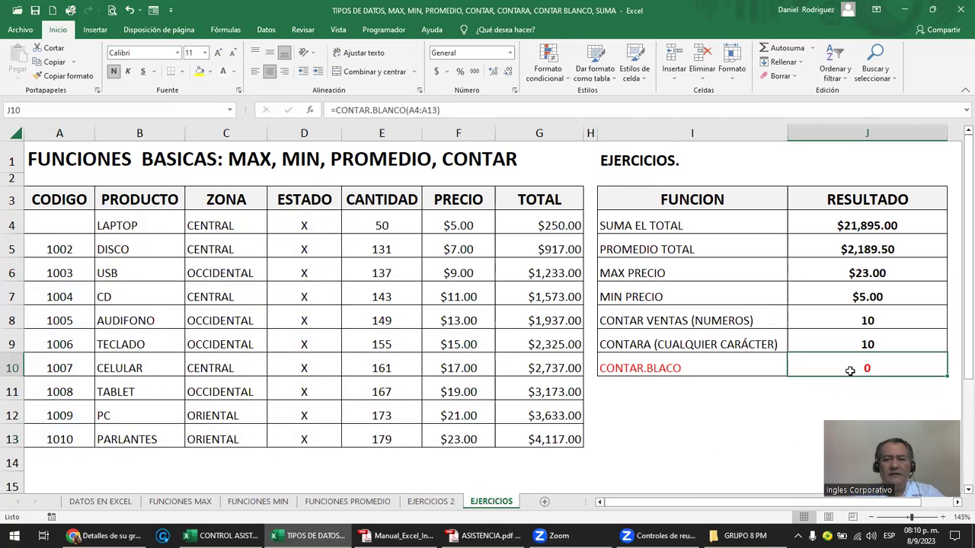
{"action": "double_click", "coordinate": [850, 369]}
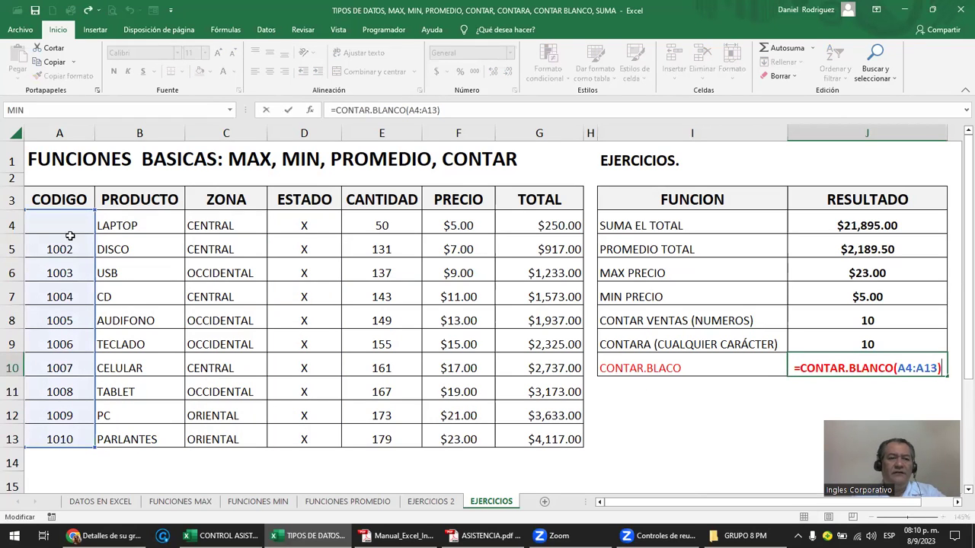
{"action": "left_click", "coordinate": [53, 130]}
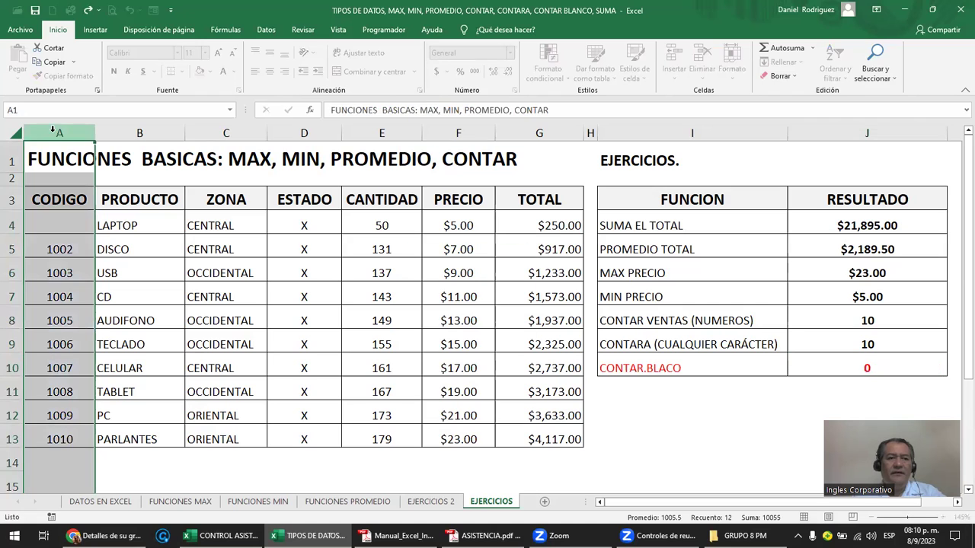
{"action": "left_click", "coordinate": [235, 73]}
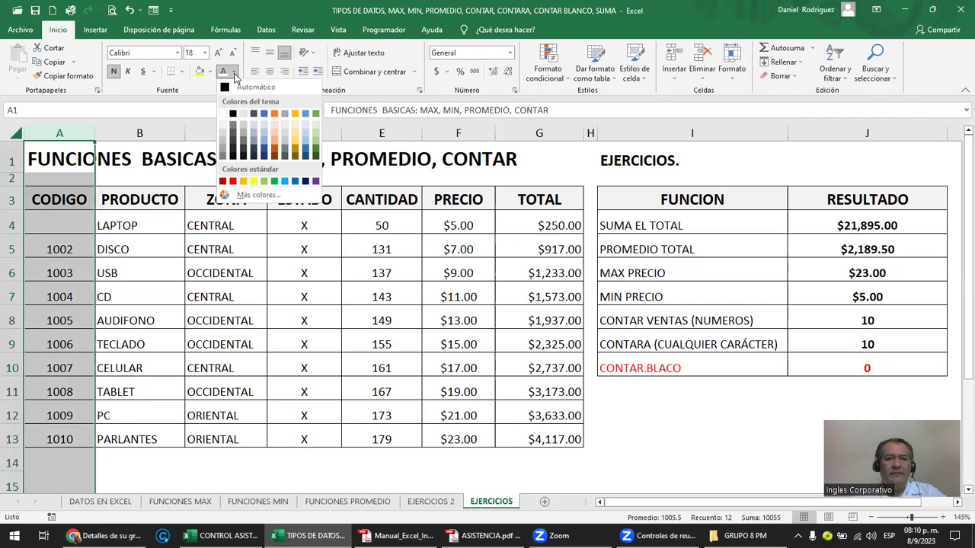
{"action": "left_click", "coordinate": [226, 88]}
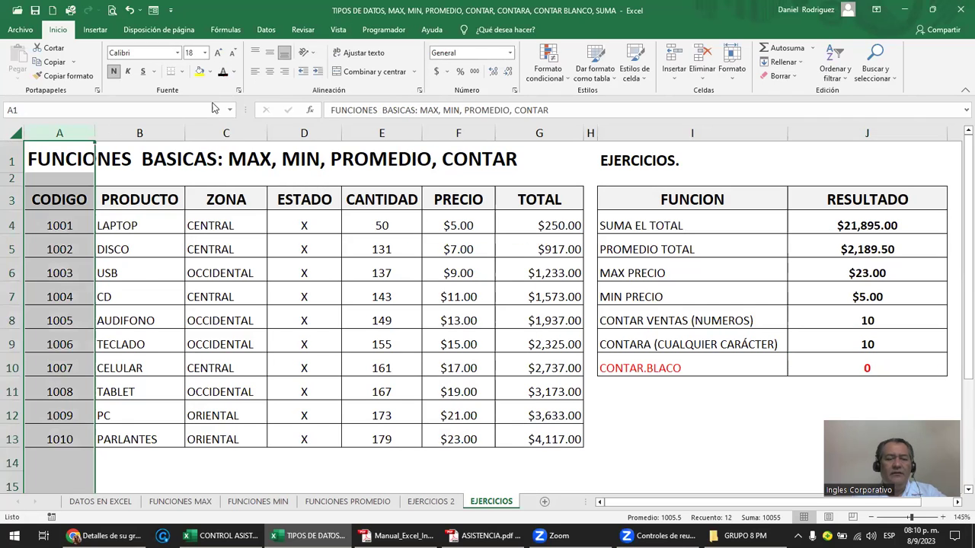
{"action": "left_click", "coordinate": [145, 422]}
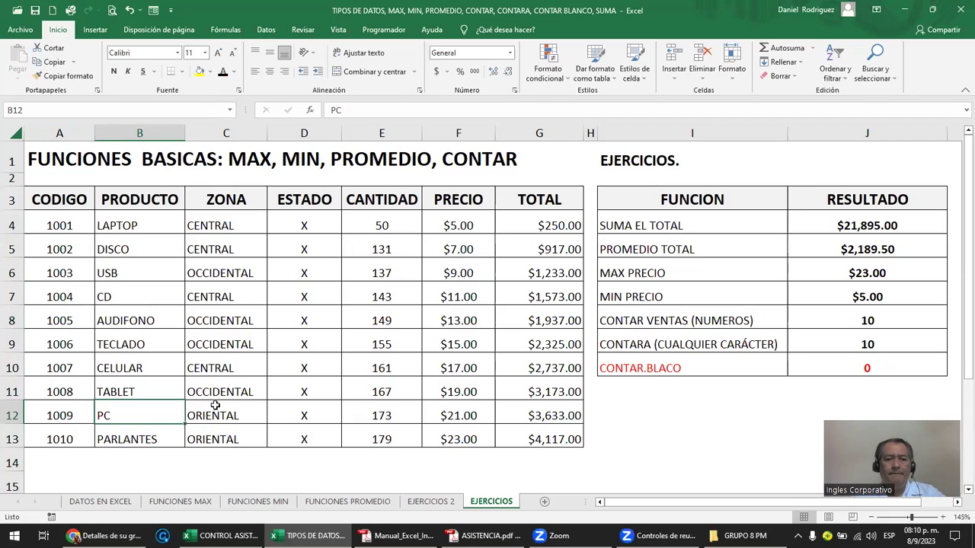
Step: Check the CONTARA result in J9 and the blank-count formula, then save the workbook
{"action": "left_click", "coordinate": [854, 364]}
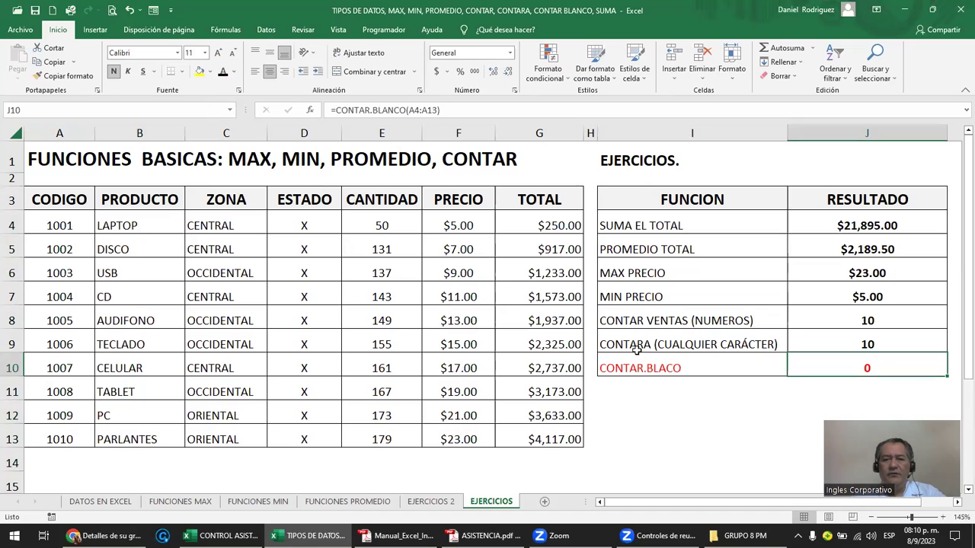
{"action": "left_click", "coordinate": [625, 344]}
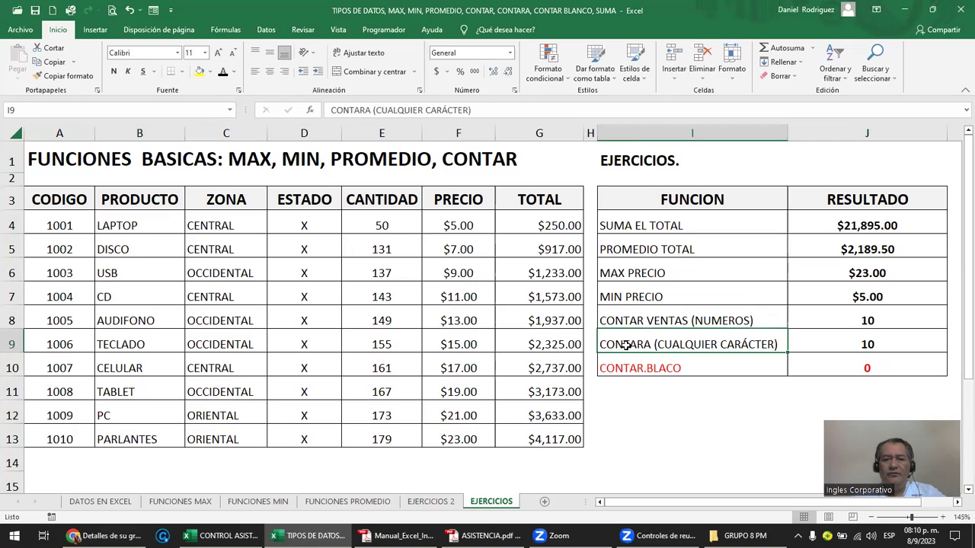
{"action": "left_click", "coordinate": [847, 343]}
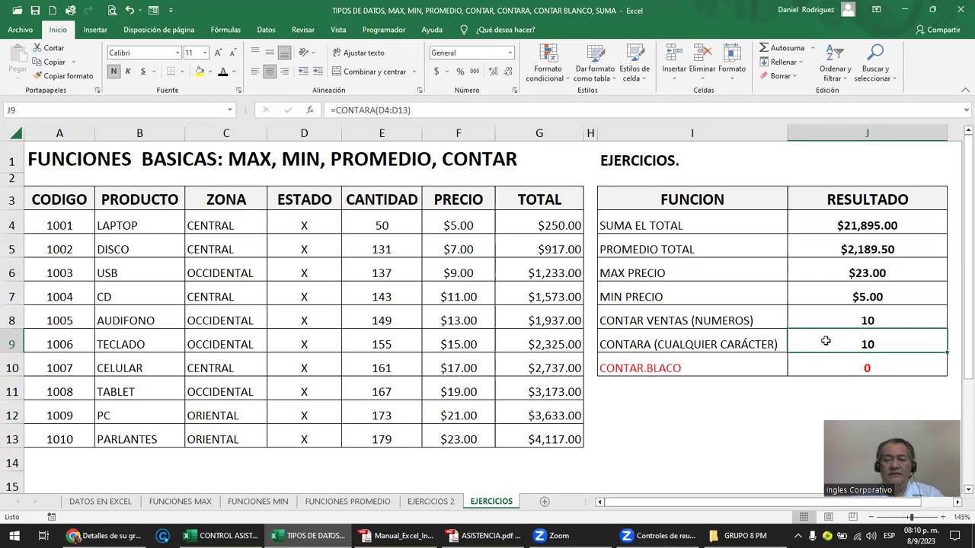
{"action": "left_click", "coordinate": [853, 366]}
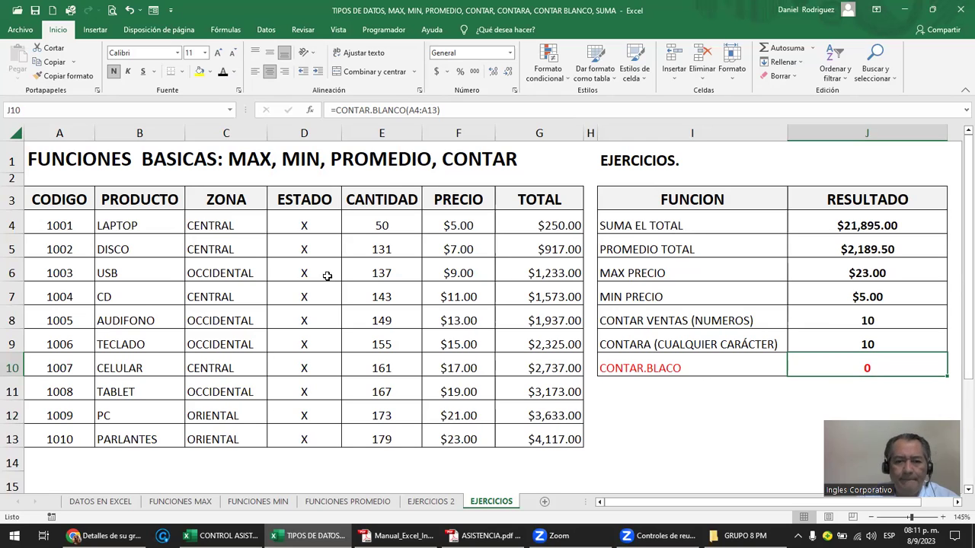
{"action": "left_click", "coordinate": [34, 11]}
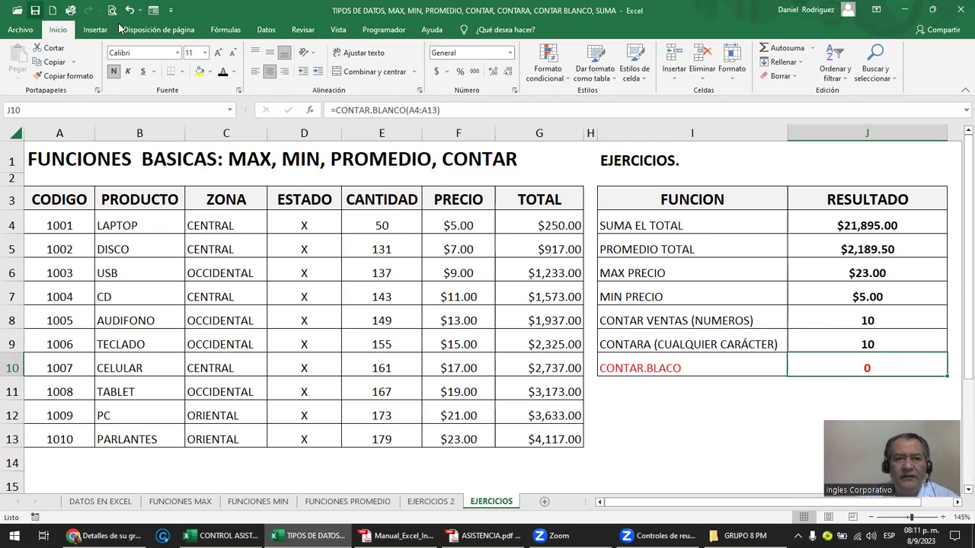
{"action": "left_click", "coordinate": [690, 224]}
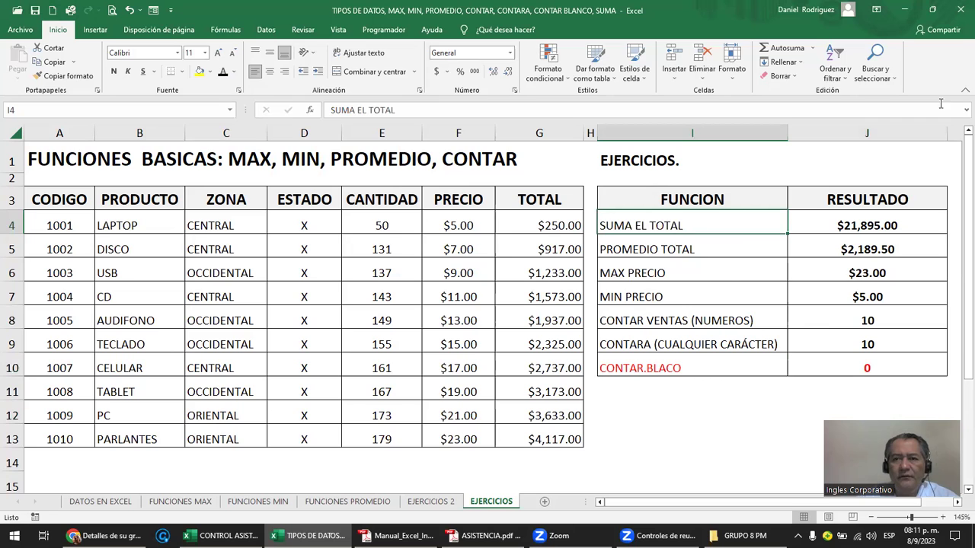
Step: Close TIPOS DE DATOS and open FUNSION SI SIMPLE from the GRUPO 8 PM folder
{"action": "left_click", "coordinate": [959, 10]}
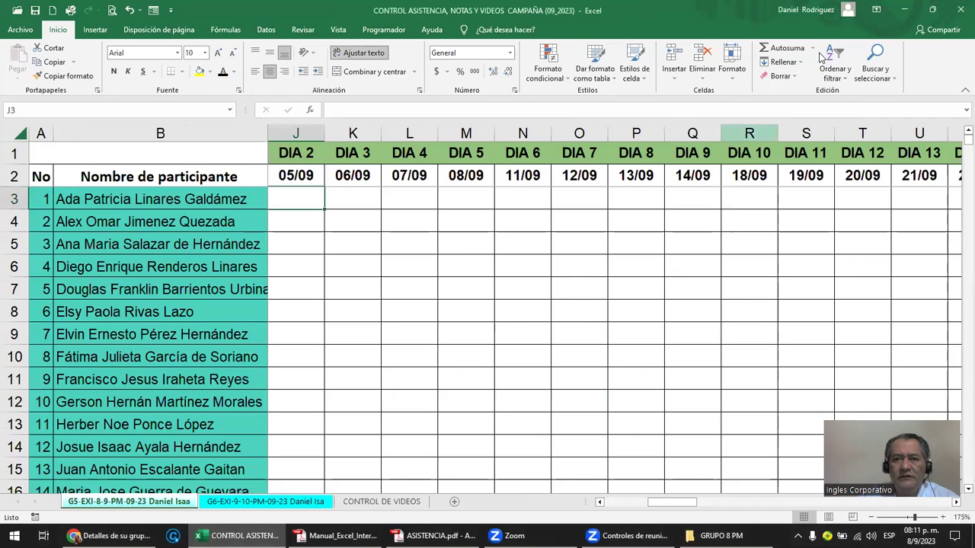
{"action": "left_click", "coordinate": [905, 12]}
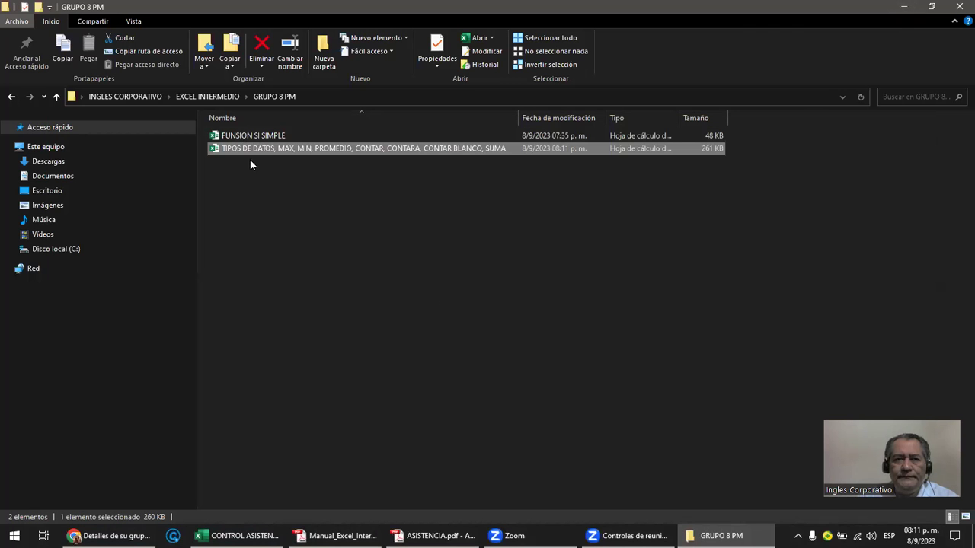
{"action": "left_click", "coordinate": [256, 140]}
{"action": "double_click", "coordinate": [256, 140]}
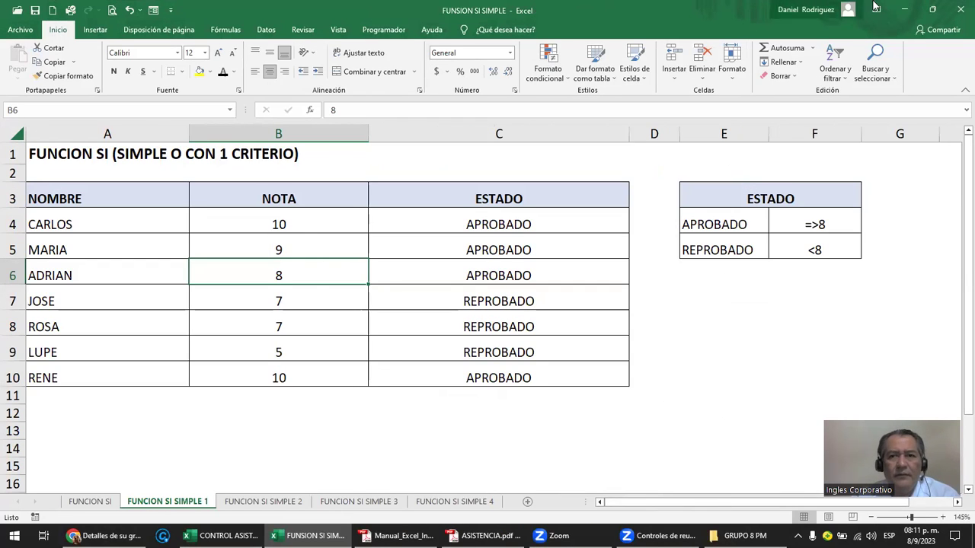
Step: Browse the IF-function practice sheets, ending on FUNCION SI with its title and definition selected
{"action": "left_click", "coordinate": [100, 504]}
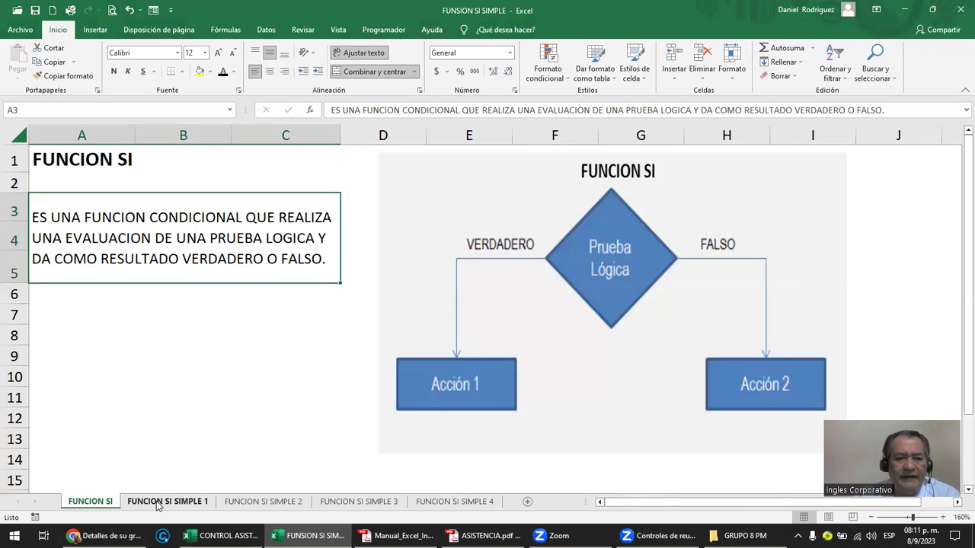
{"action": "left_click", "coordinate": [474, 504]}
{"action": "left_click", "coordinate": [357, 503]}
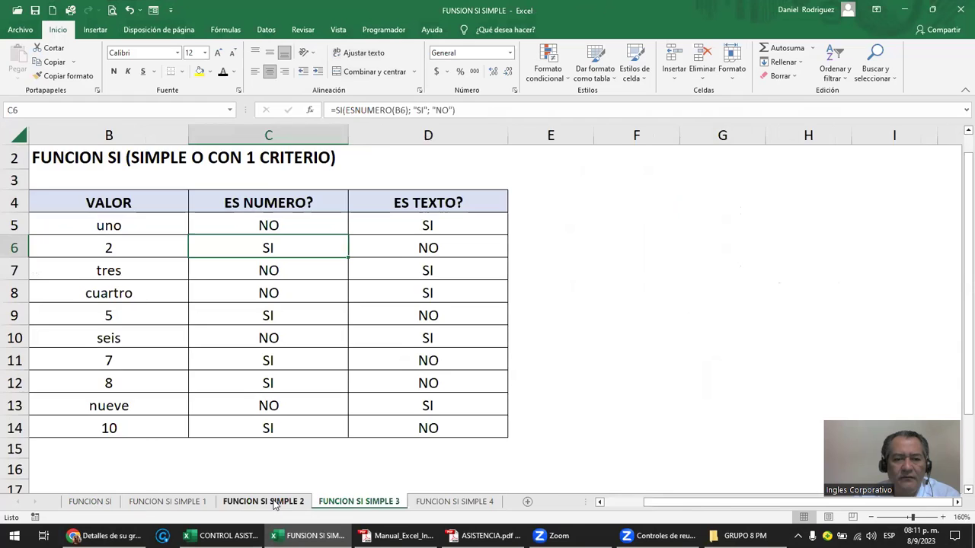
{"action": "left_click", "coordinate": [263, 503]}
{"action": "left_click", "coordinate": [174, 502]}
{"action": "left_click", "coordinate": [99, 504]}
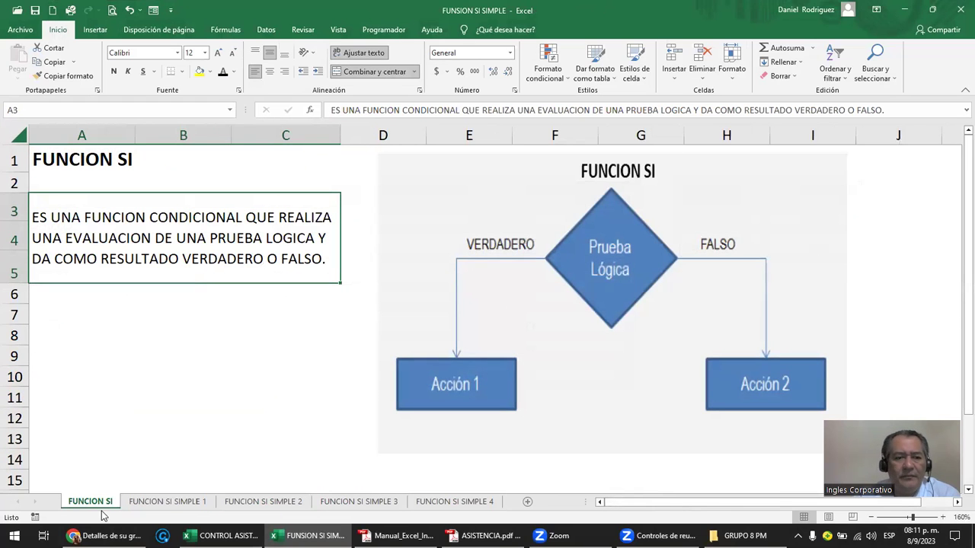
{"action": "left_click", "coordinate": [77, 165]}
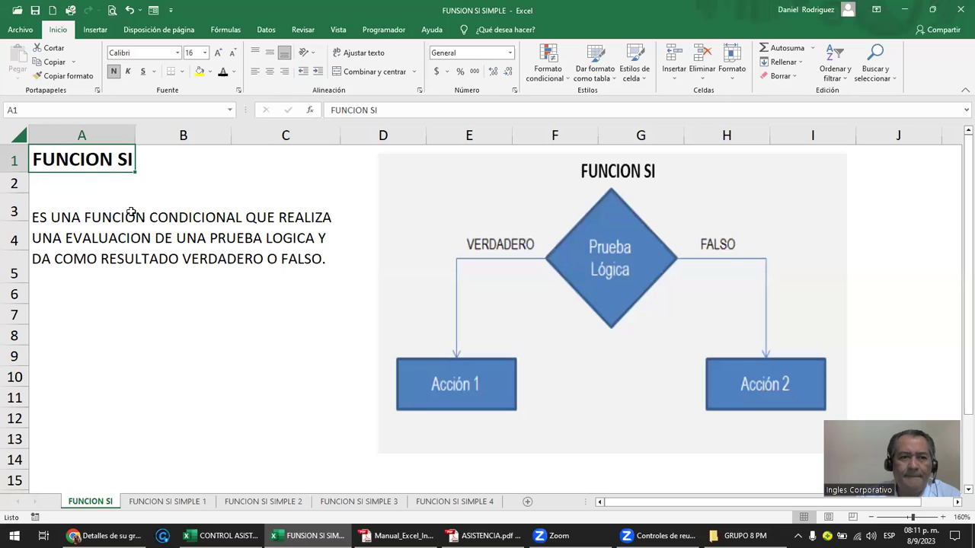
{"action": "left_click", "coordinate": [67, 219]}
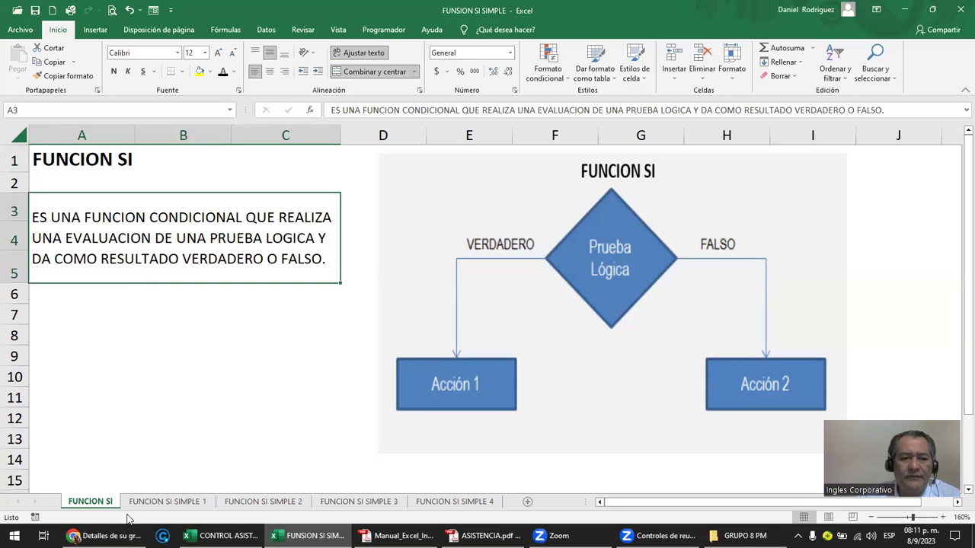
Step: Switch to Chrome and show the lesson 1.1 course page in a maximized window
{"action": "left_click", "coordinate": [74, 535]}
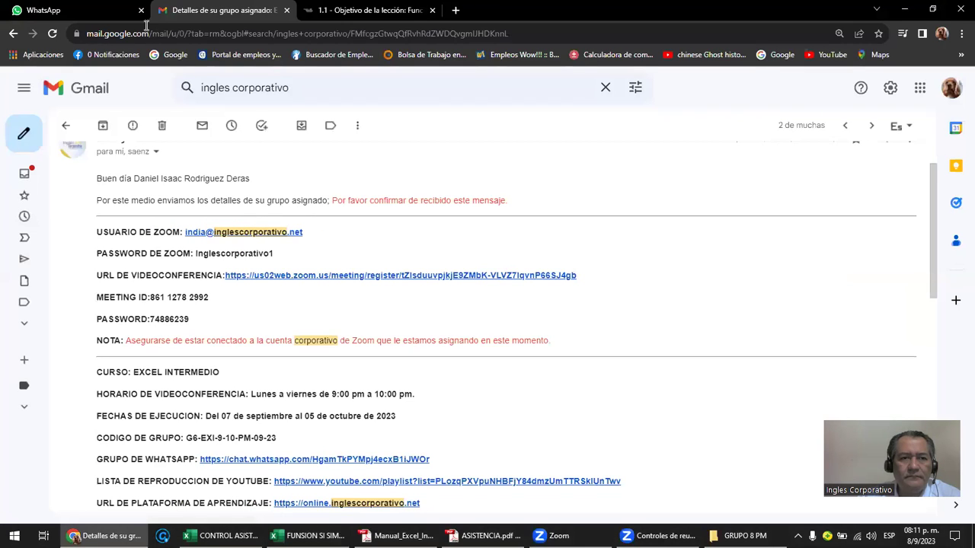
{"action": "double_click", "coordinate": [836, 17]}
{"action": "left_click", "coordinate": [385, 120]}
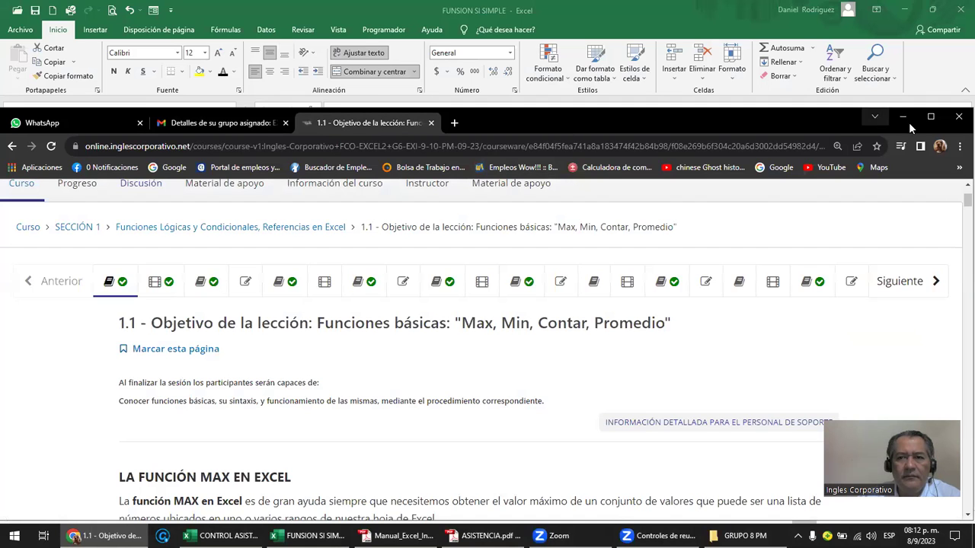
{"action": "left_click", "coordinate": [929, 115]}
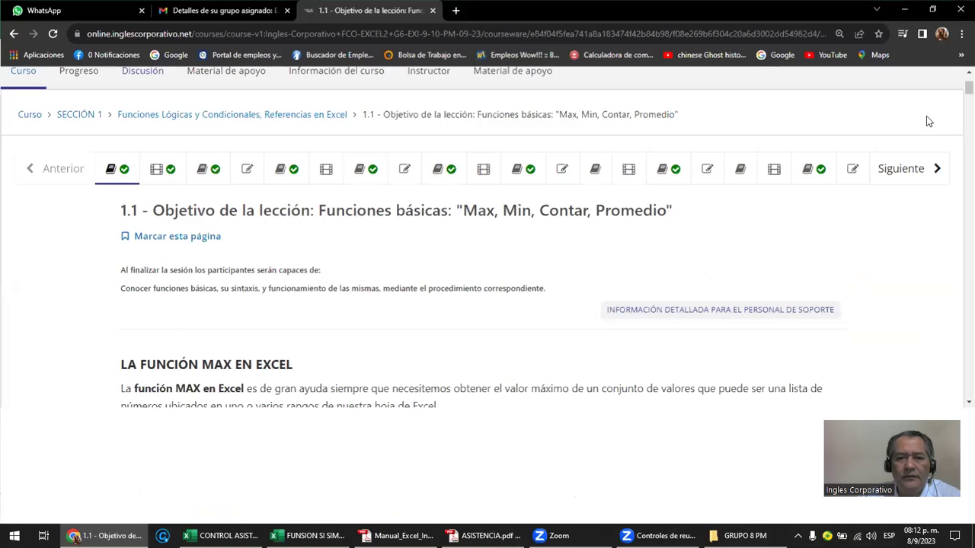
Step: Advance through the course units to lesson 1.2 on Función SI, then bring up the Excel manual PDF
{"action": "left_click", "coordinate": [907, 168]}
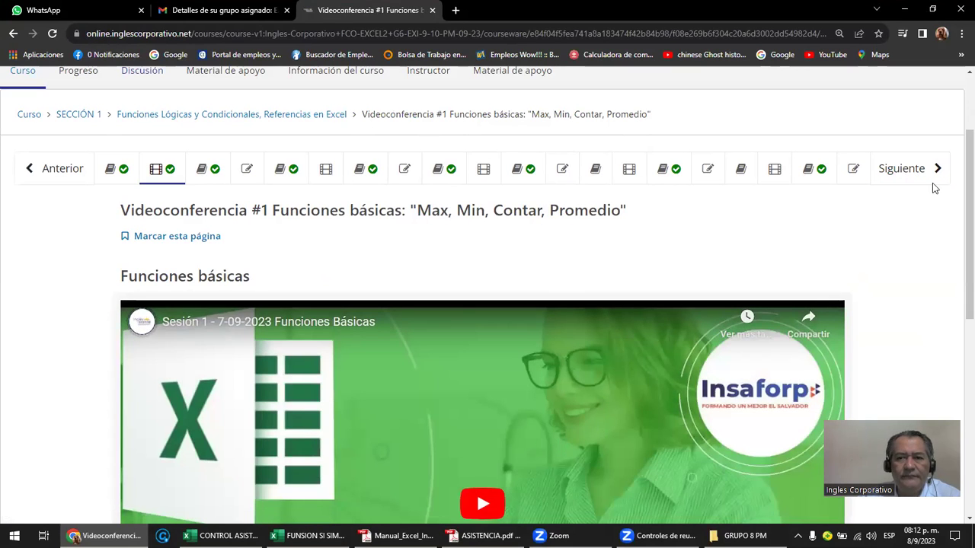
{"action": "left_click", "coordinate": [911, 171]}
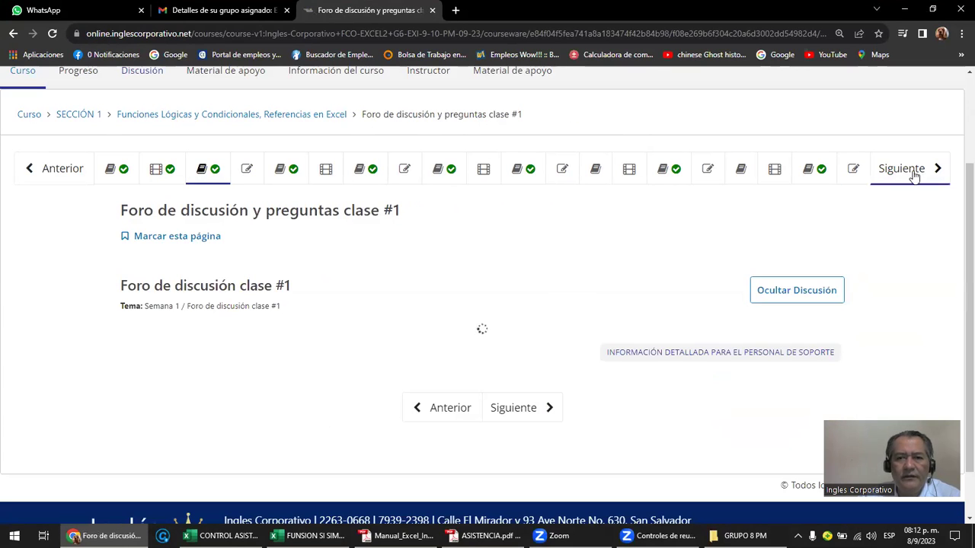
{"action": "left_click", "coordinate": [926, 170]}
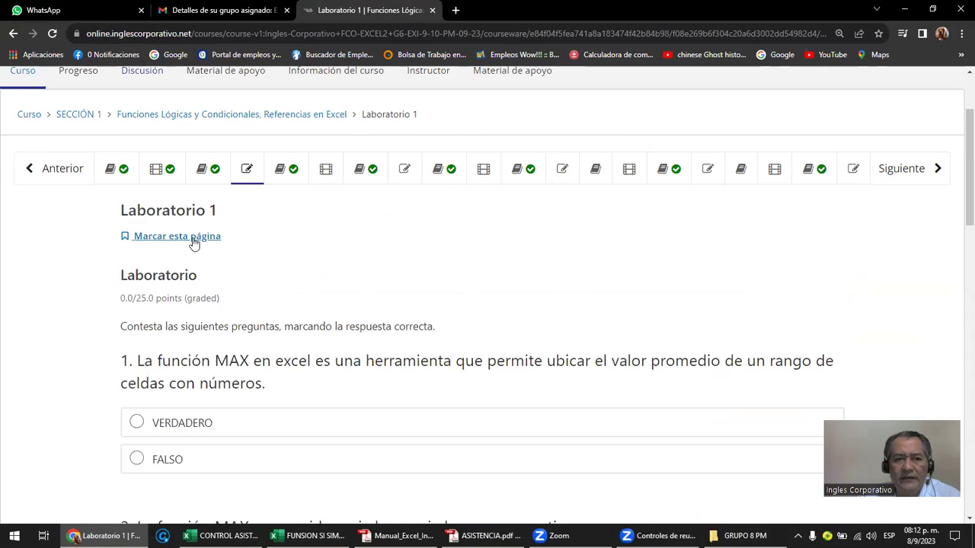
{"action": "scroll", "coordinate": [281, 327], "scroll_direction": "down", "scroll_amount": 1}
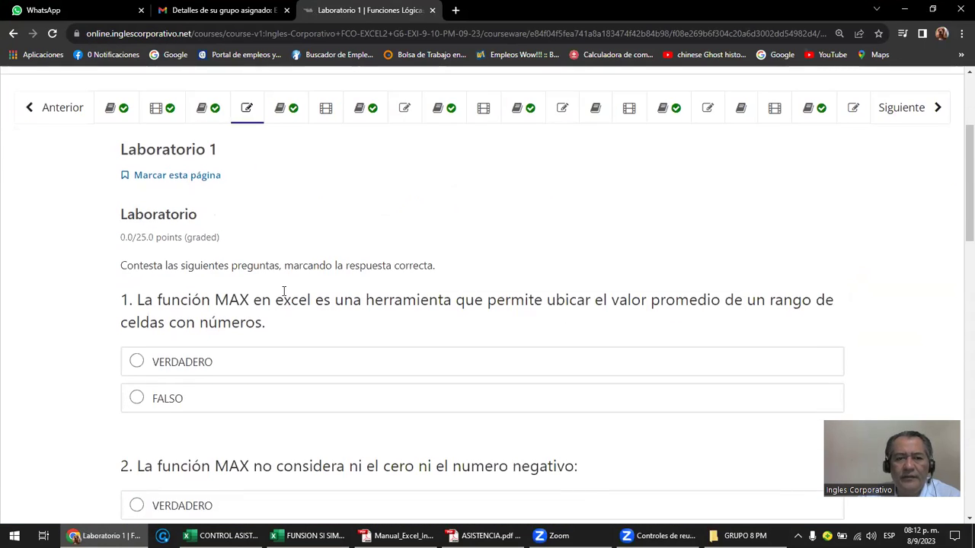
{"action": "left_click", "coordinate": [912, 112]}
{"action": "left_click", "coordinate": [912, 113]}
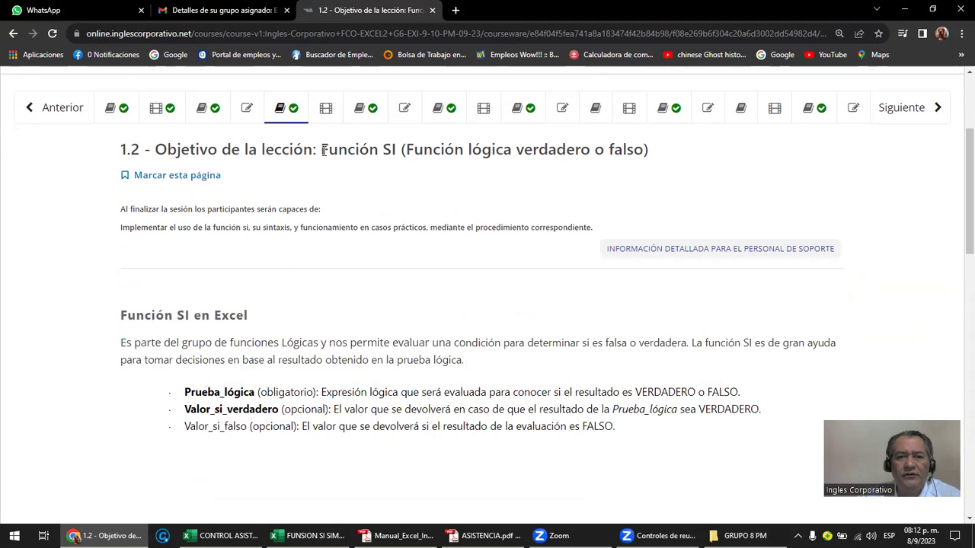
{"action": "left_click_drag", "start_coordinate": [323, 150], "coordinate": [393, 149]}
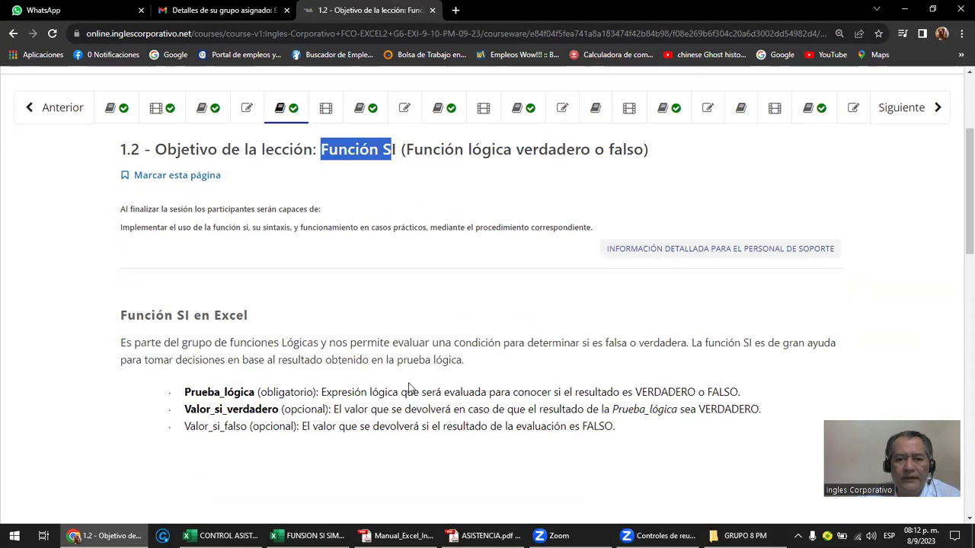
{"action": "left_click", "coordinate": [396, 536]}
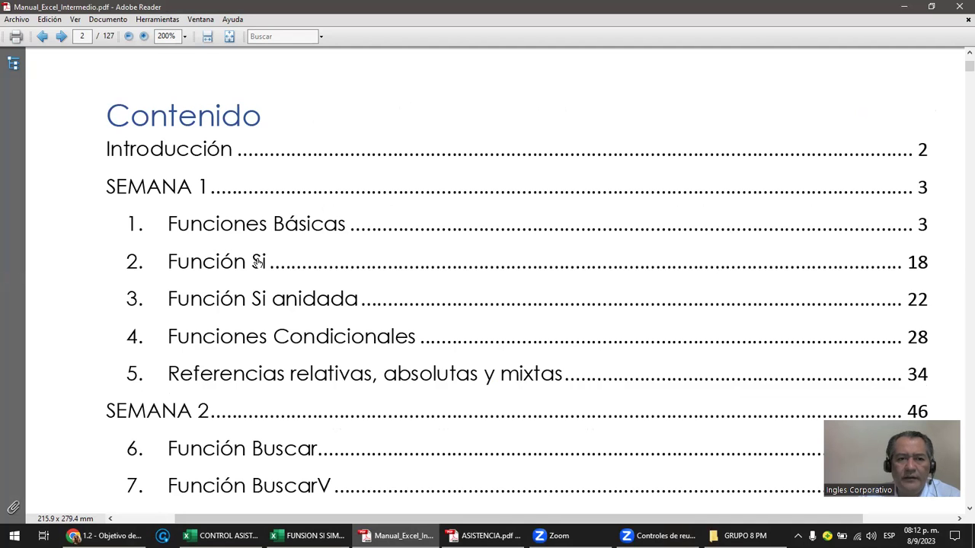
Step: Read the manual's Función Si chapter at fit-width through the syntax example, then return to FUNSION SI SIMPLE
{"action": "left_click", "coordinate": [256, 266]}
{"action": "scroll", "coordinate": [279, 226], "scroll_direction": "down", "scroll_amount": 1}
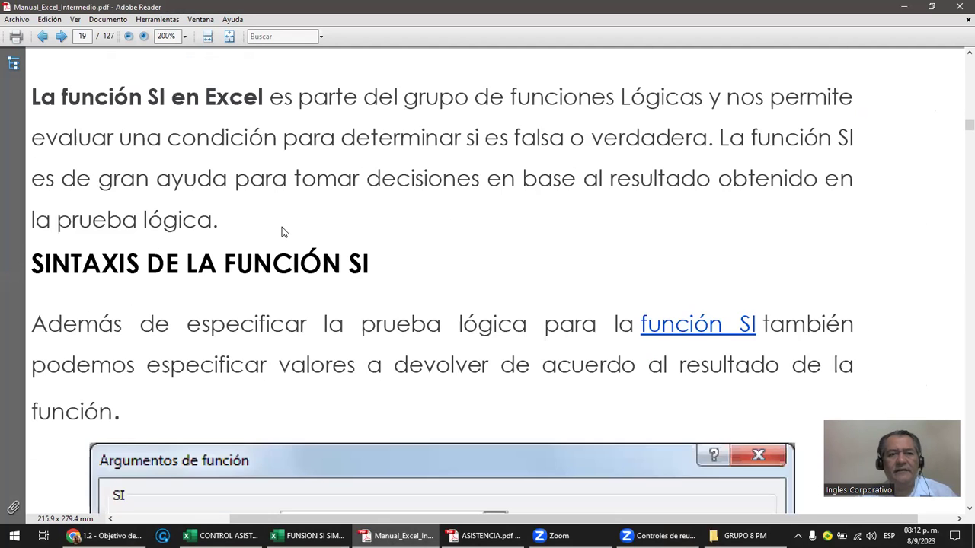
{"action": "key", "text": "ctrl+2"}
{"action": "scroll", "coordinate": [280, 226], "scroll_direction": "up", "scroll_amount": 1}
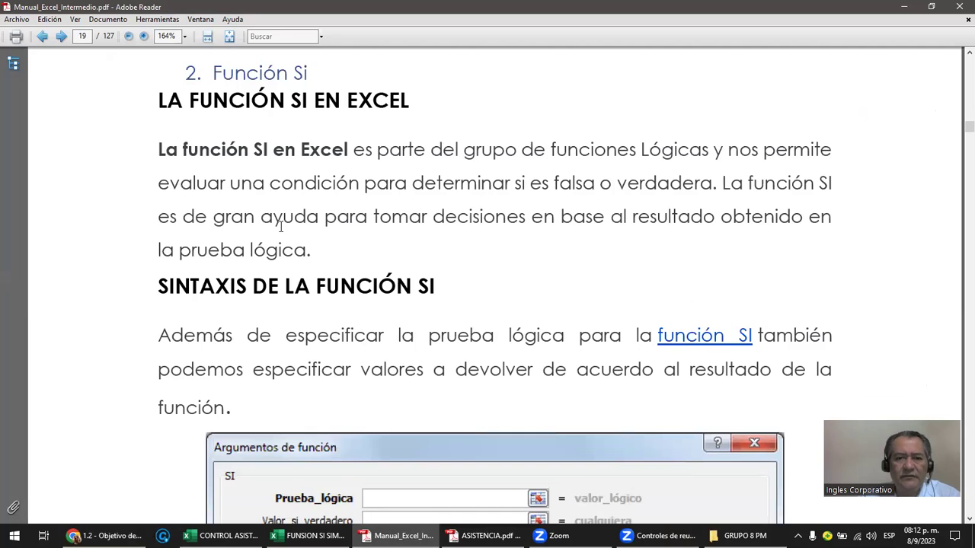
{"action": "scroll", "coordinate": [280, 226], "scroll_direction": "down", "scroll_amount": 1}
{"action": "scroll", "coordinate": [281, 229], "scroll_direction": "down", "scroll_amount": 3}
{"action": "scroll", "coordinate": [282, 232], "scroll_direction": "down", "scroll_amount": 2}
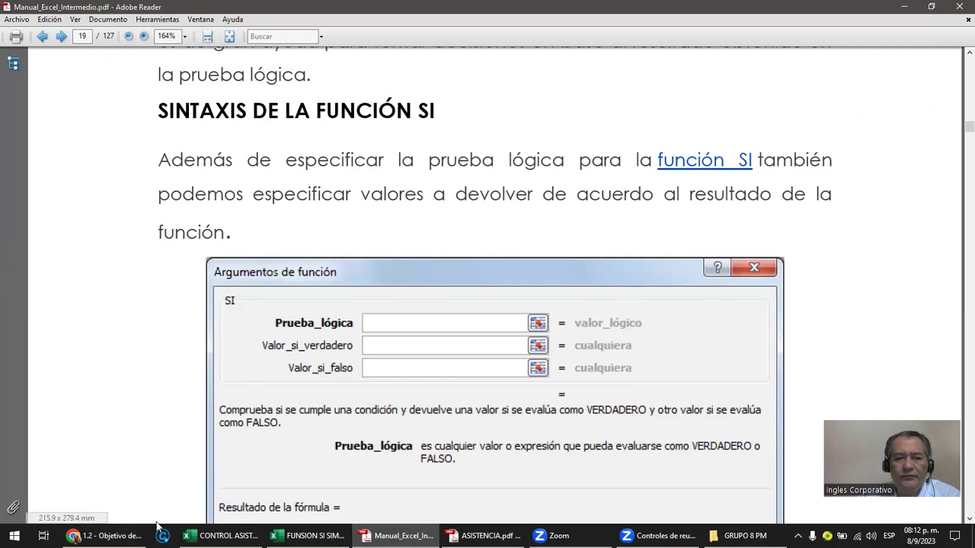
{"action": "mouse_move", "coordinate": [217, 533]}
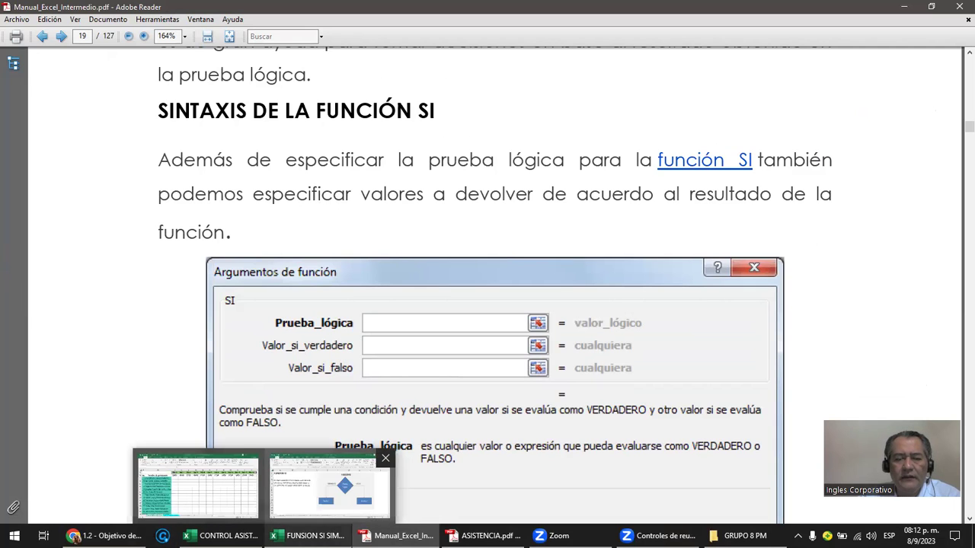
{"action": "left_click", "coordinate": [329, 486]}
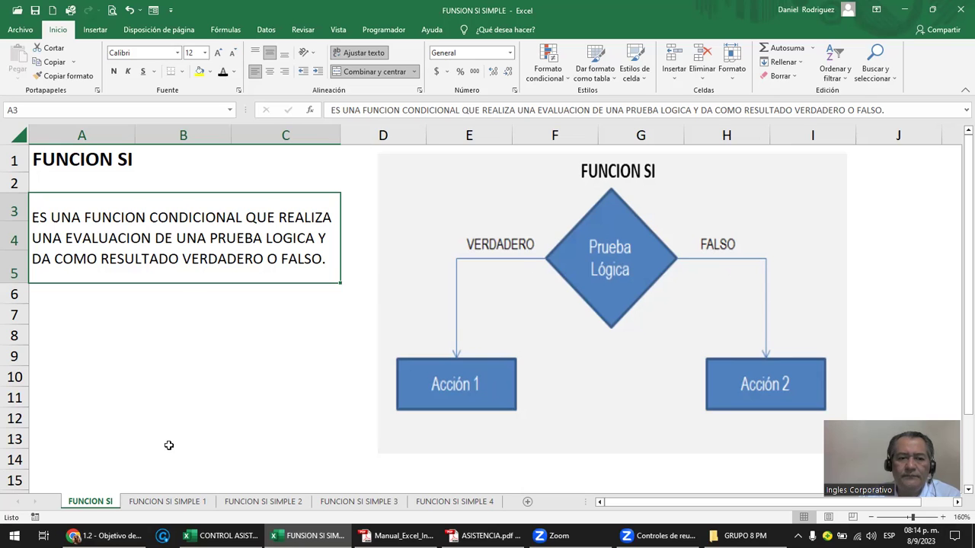
Step: Open the FUNCION SI SIMPLE 1 sheet at B11, then scroll lesson 1.2 to the =SI(B2>=60,...) example
{"action": "left_click", "coordinate": [186, 503]}
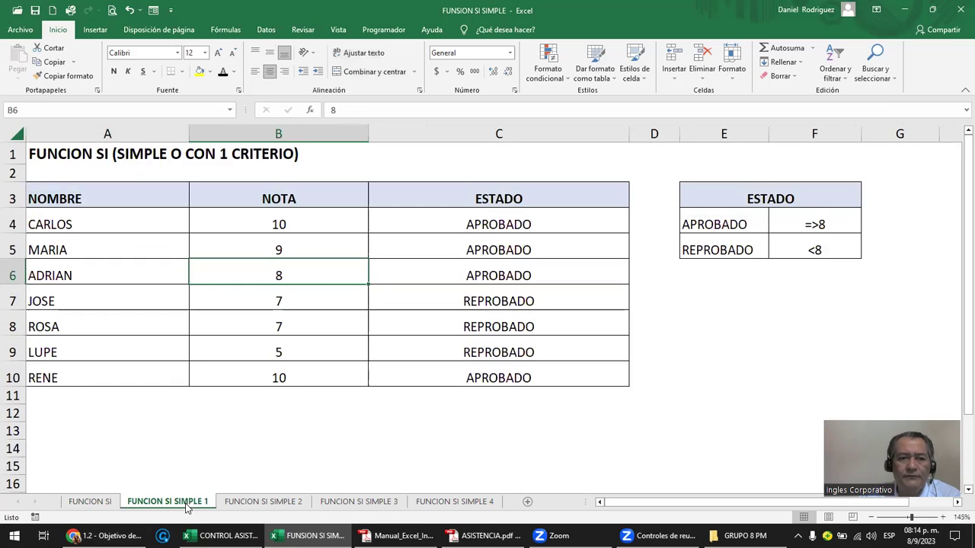
{"action": "left_click", "coordinate": [269, 403]}
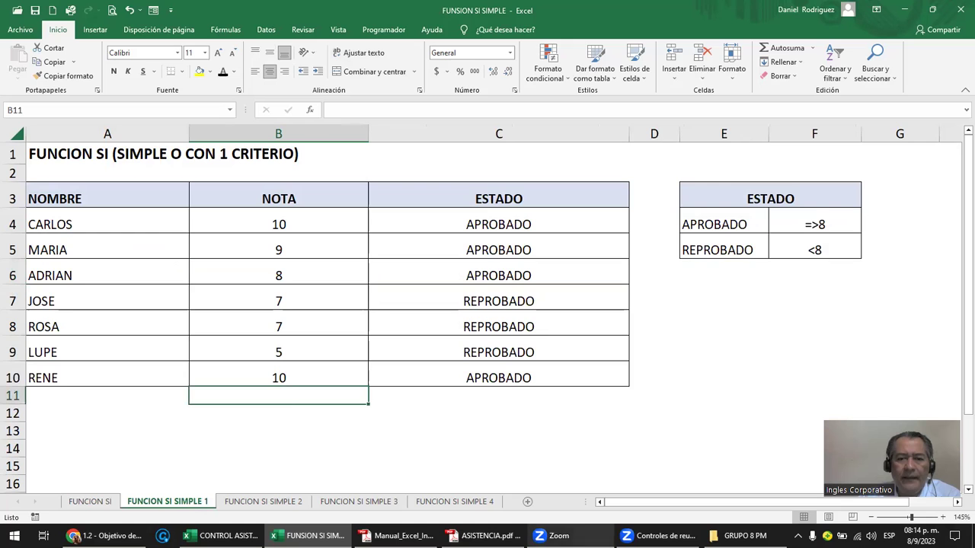
{"action": "mouse_move", "coordinate": [480, 536]}
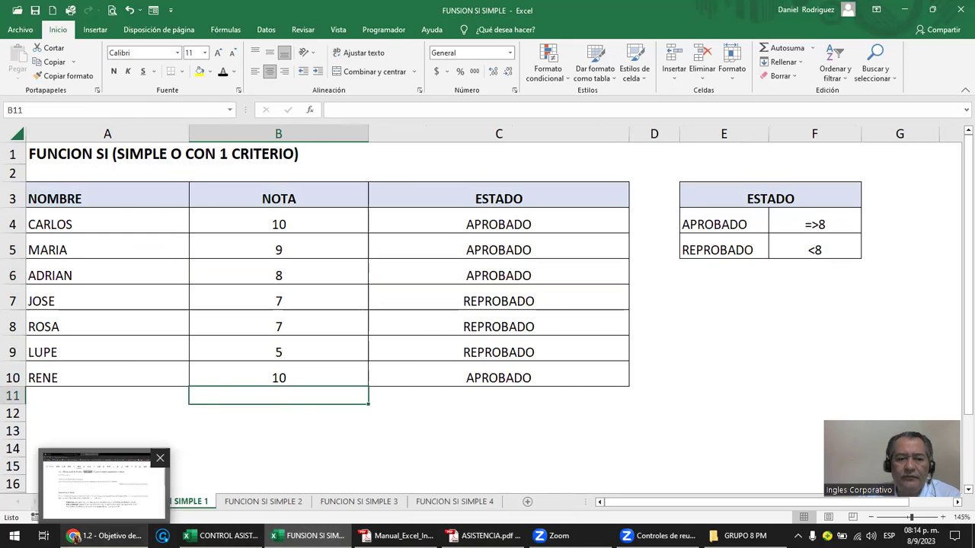
{"action": "left_click", "coordinate": [107, 536]}
{"action": "scroll", "coordinate": [347, 355], "scroll_direction": "down", "scroll_amount": 1}
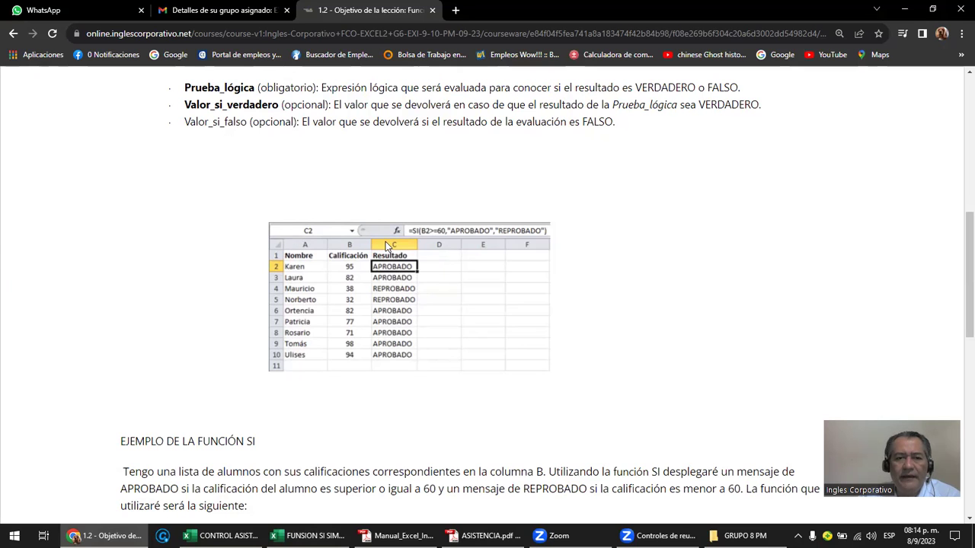
Step: Scroll through the PDF manual's SI syntax section, then revisit the lesson's example and the Excel workbook
{"action": "left_click", "coordinate": [398, 536]}
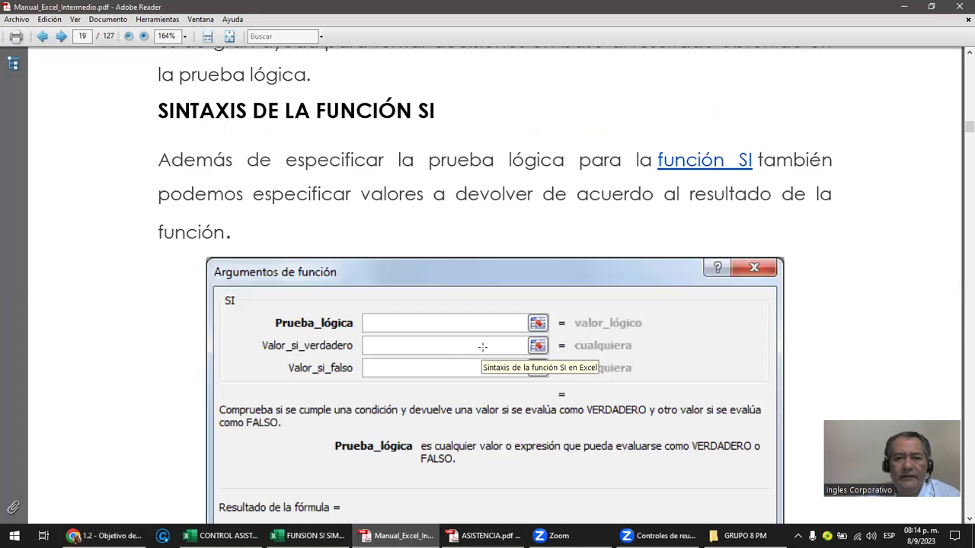
{"action": "scroll", "coordinate": [445, 344], "scroll_direction": "down", "scroll_amount": 3}
{"action": "scroll", "coordinate": [445, 343], "scroll_direction": "down", "scroll_amount": 2}
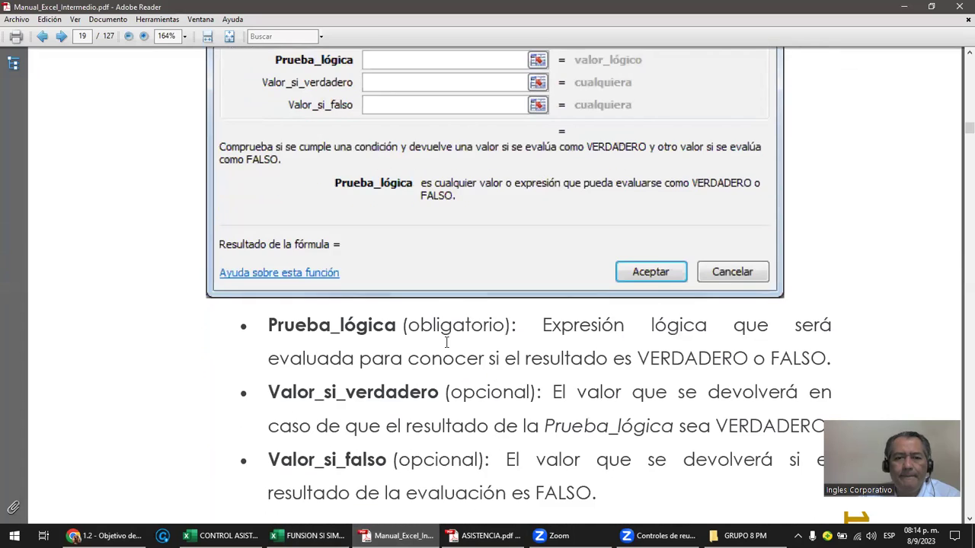
{"action": "scroll", "coordinate": [447, 343], "scroll_direction": "down", "scroll_amount": 1}
{"action": "scroll", "coordinate": [328, 352], "scroll_direction": "up", "scroll_amount": 2}
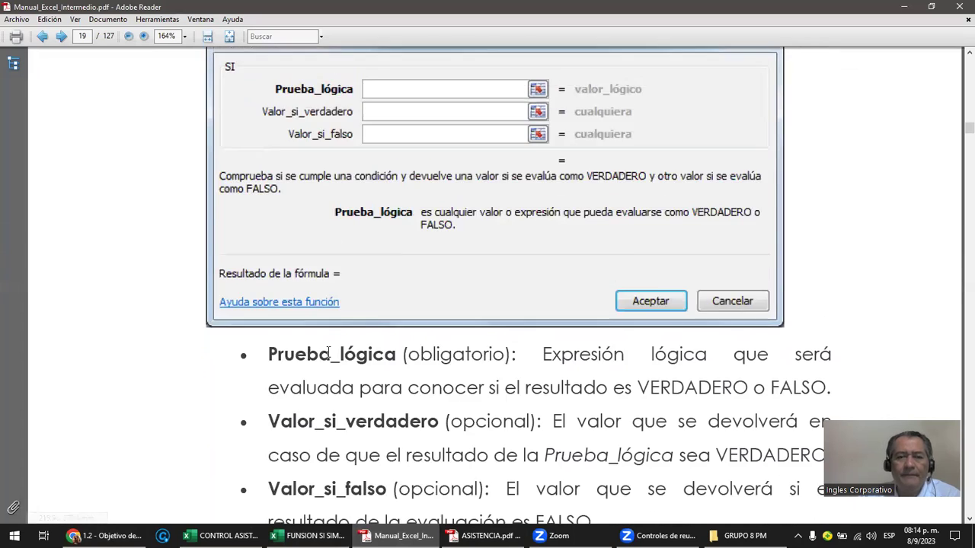
{"action": "scroll", "coordinate": [329, 351], "scroll_direction": "up", "scroll_amount": 5}
{"action": "scroll", "coordinate": [328, 352], "scroll_direction": "up", "scroll_amount": 1}
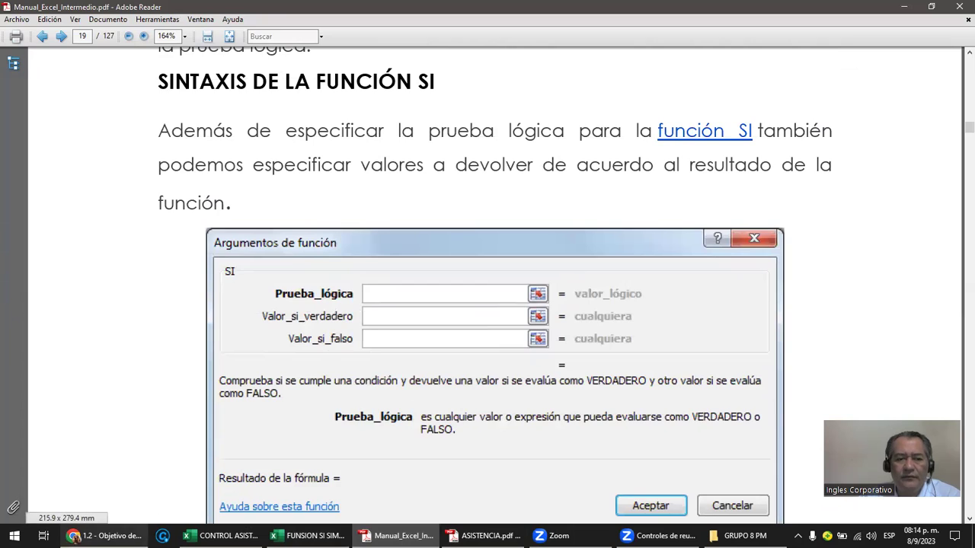
{"action": "left_click", "coordinate": [115, 535]}
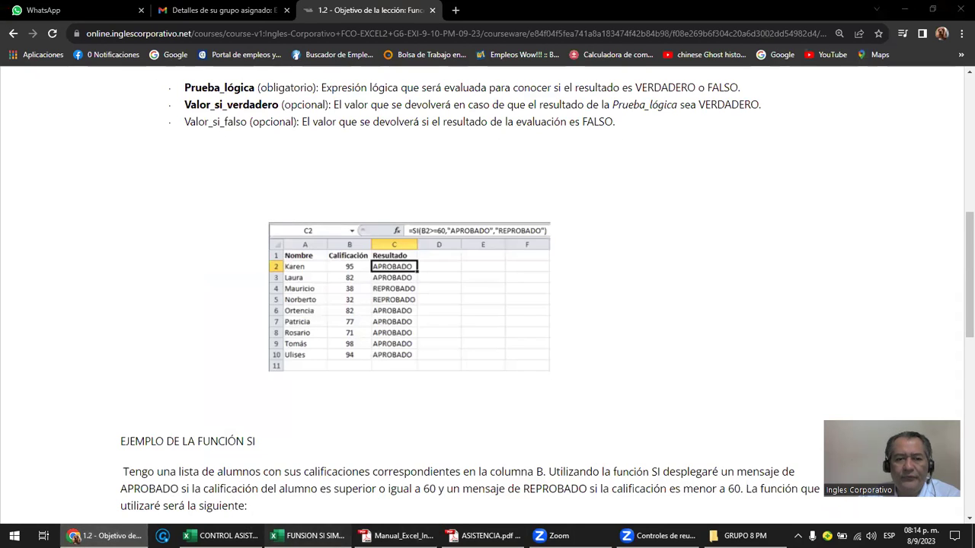
{"action": "left_click", "coordinate": [309, 535]}
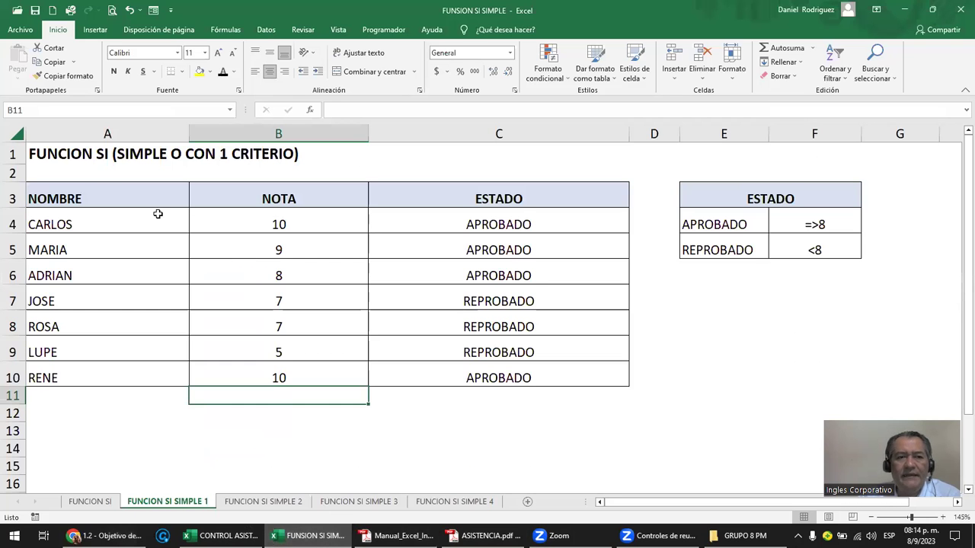
{"action": "mouse_move", "coordinate": [98, 192]}
{"action": "left_mouse_down"}
{"action": "mouse_move", "coordinate": [537, 323]}
{"action": "mouse_move", "coordinate": [547, 371]}
{"action": "left_mouse_up"}
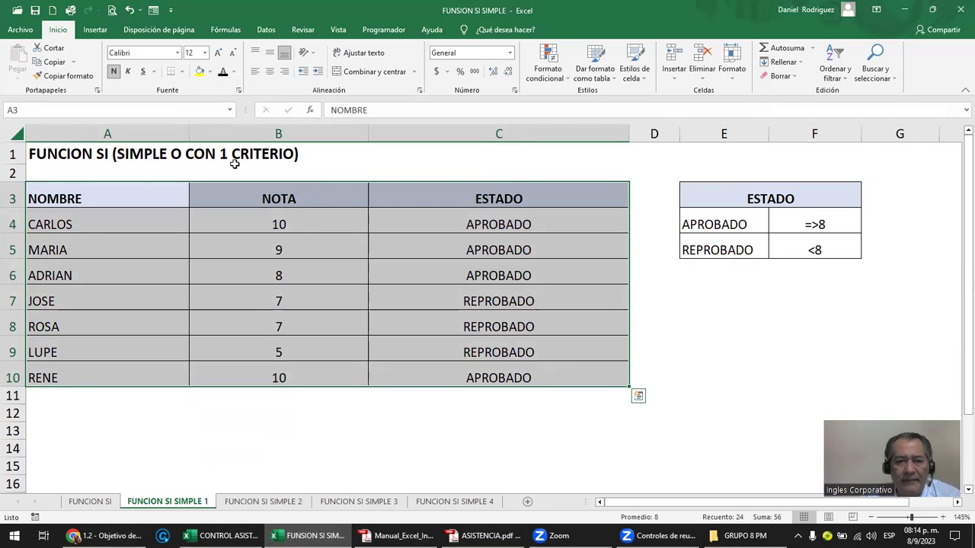
{"action": "left_click", "coordinate": [104, 198]}
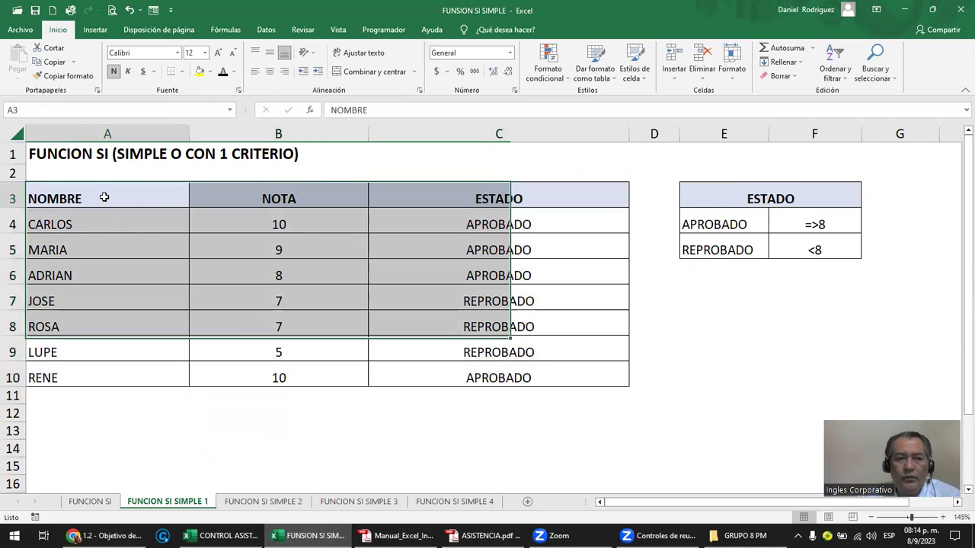
{"action": "left_click_drag", "start_coordinate": [108, 219], "coordinate": [121, 352]}
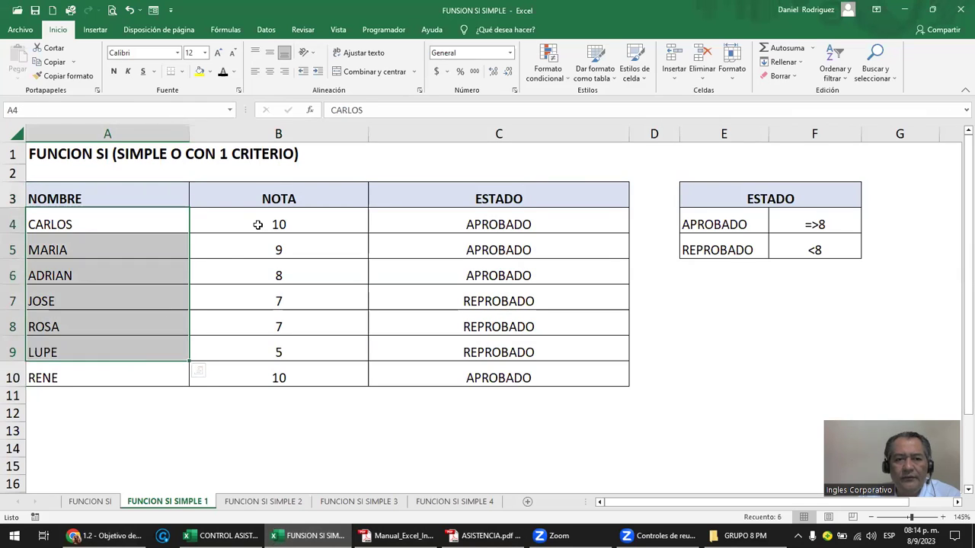
{"action": "left_click_drag", "start_coordinate": [261, 221], "coordinate": [288, 378]}
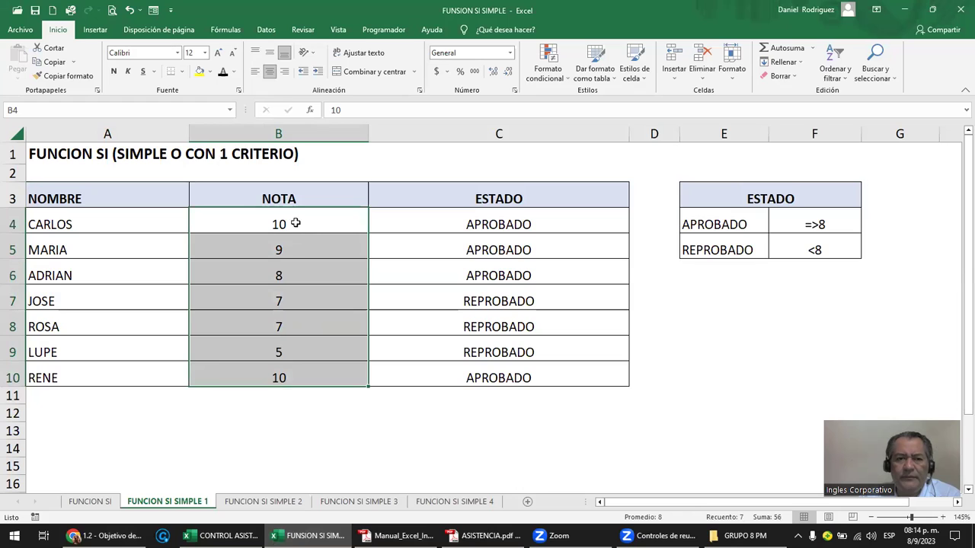
{"action": "left_click", "coordinate": [294, 220]}
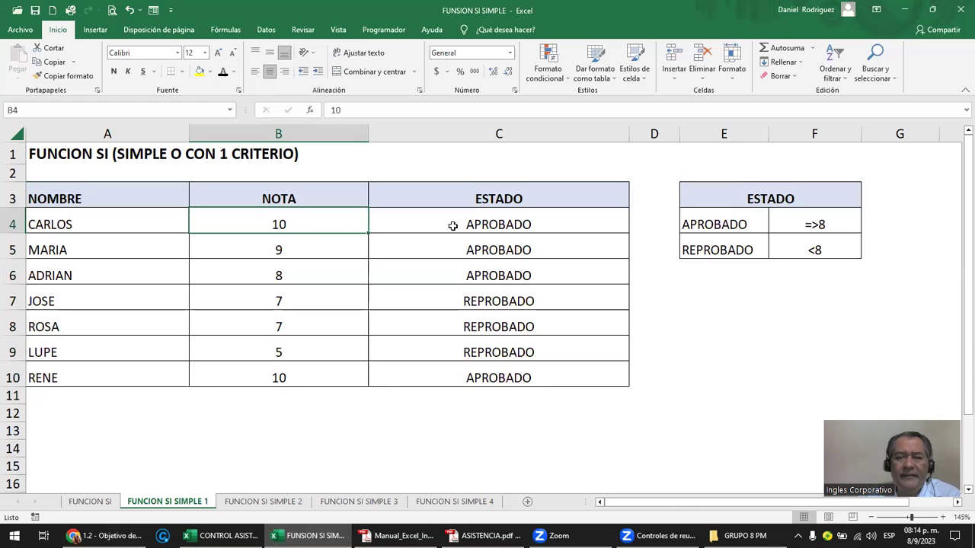
{"action": "left_click", "coordinate": [489, 221]}
{"action": "left_click_drag", "start_coordinate": [736, 191], "coordinate": [751, 239]}
{"action": "left_click", "coordinate": [720, 221]}
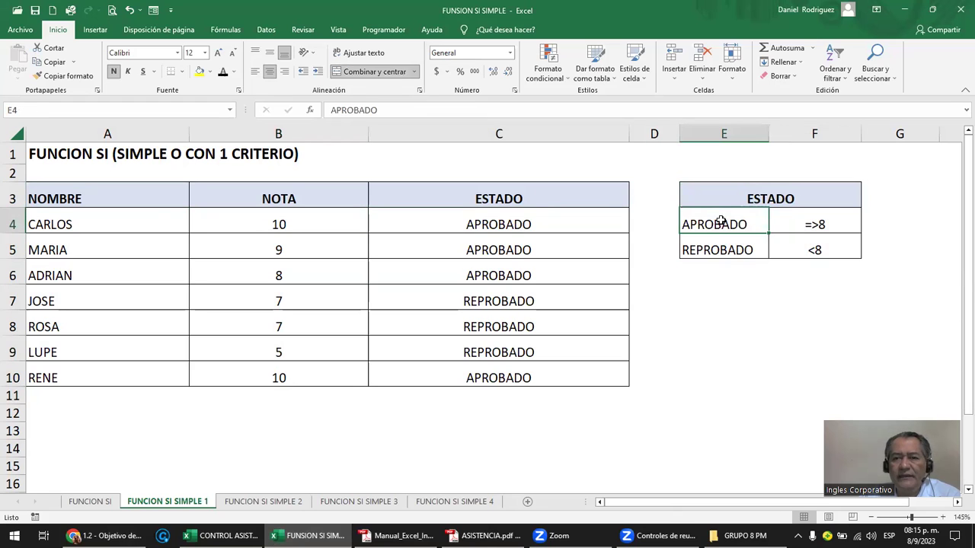
{"action": "mouse_move", "coordinate": [773, 200]}
{"action": "left_mouse_down"}
{"action": "mouse_move", "coordinate": [769, 225]}
{"action": "mouse_move", "coordinate": [750, 223]}
{"action": "left_mouse_up"}
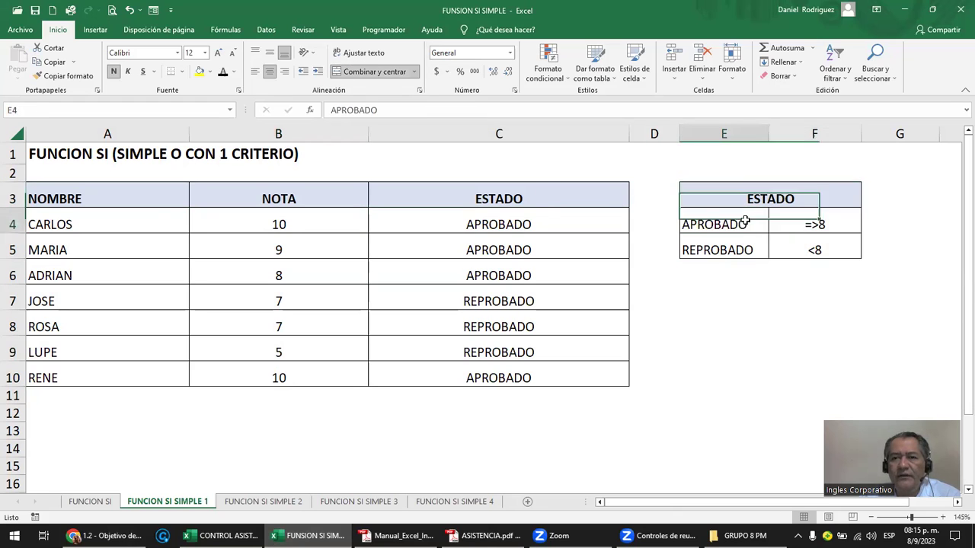
{"action": "left_click", "coordinate": [746, 222]}
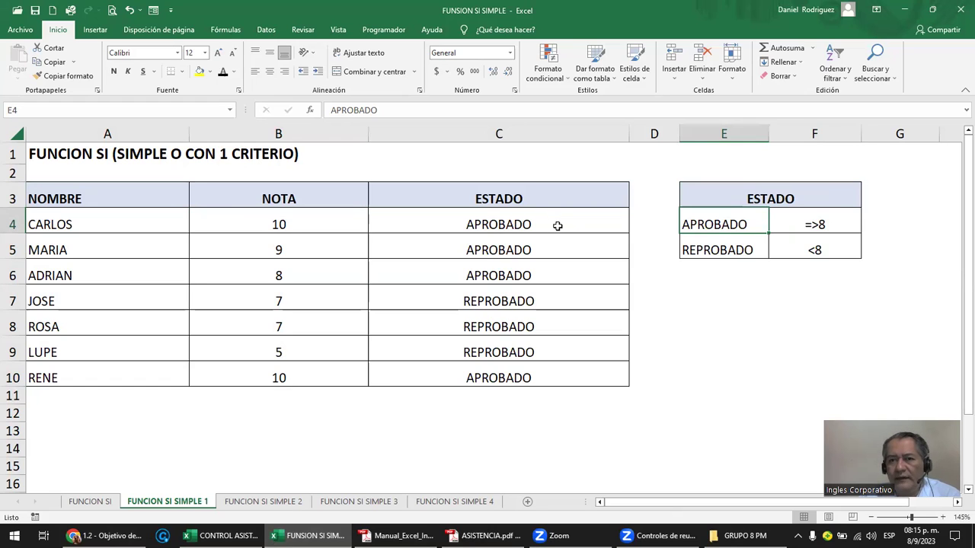
{"action": "left_click", "coordinate": [802, 225]}
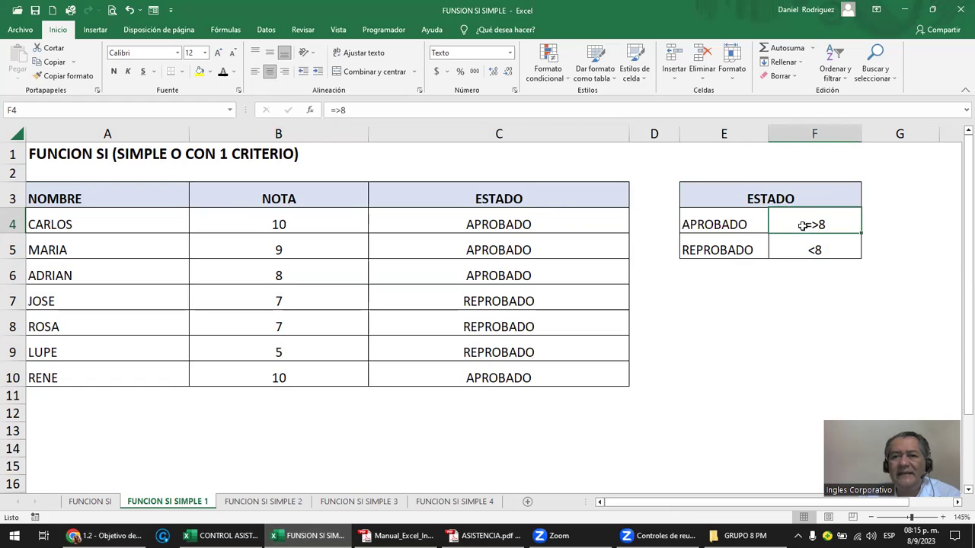
{"action": "left_click", "coordinate": [731, 226]}
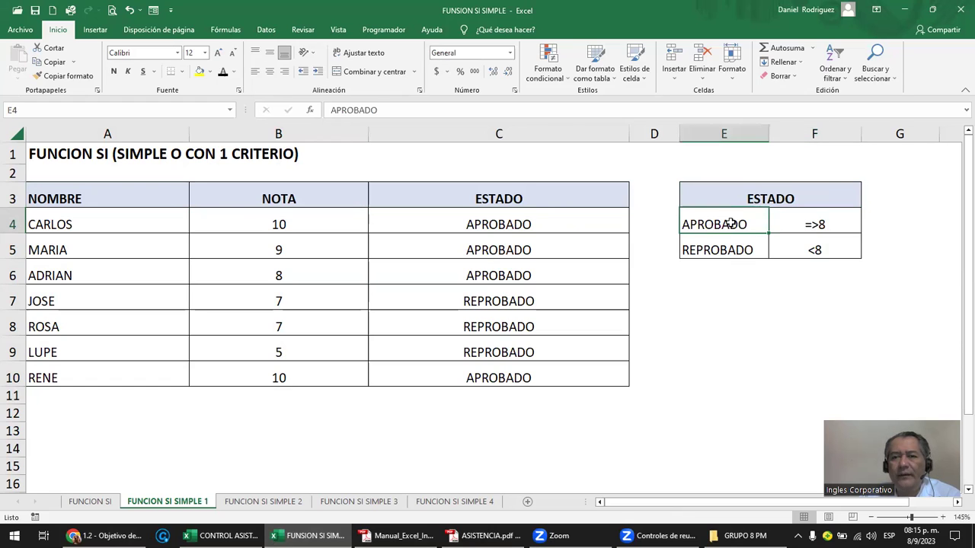
{"action": "left_click", "coordinate": [807, 224]}
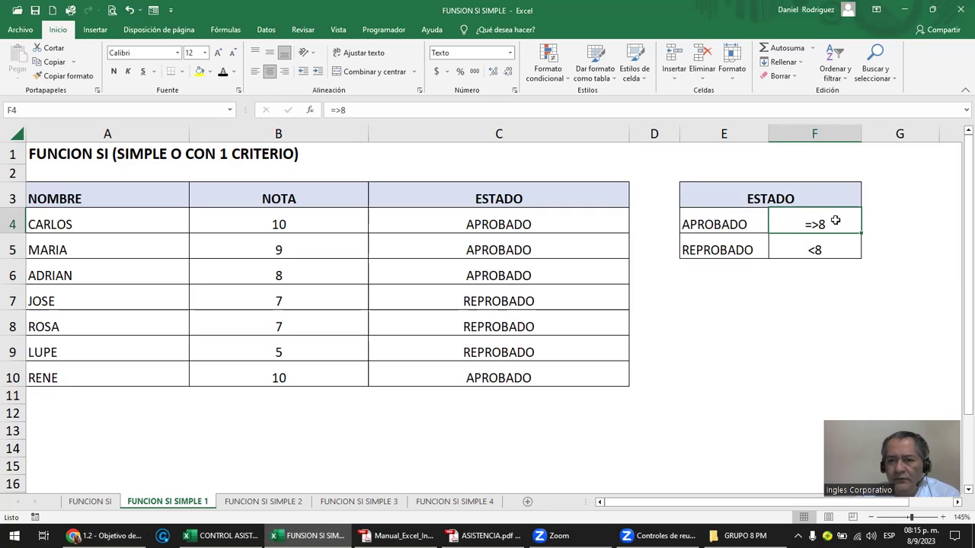
{"action": "left_click", "coordinate": [722, 224]}
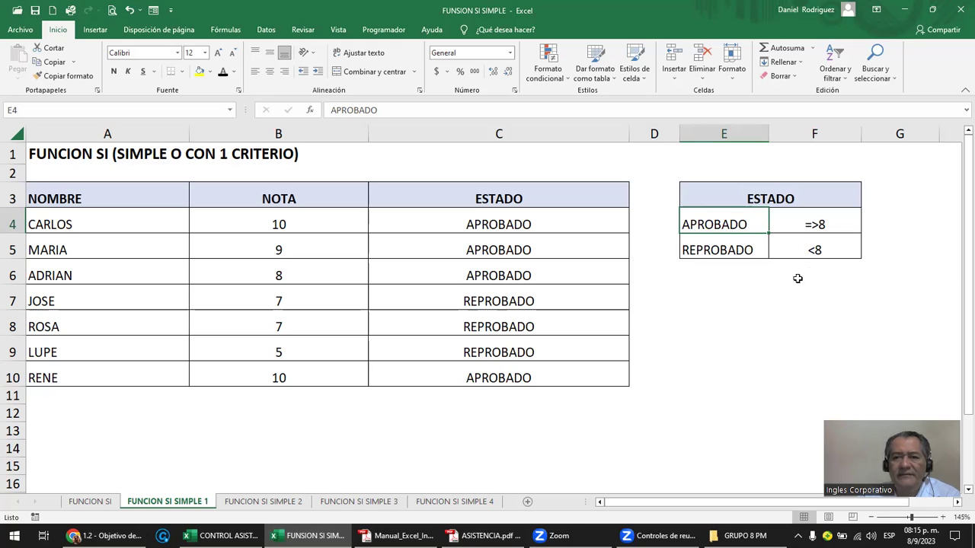
{"action": "left_click", "coordinate": [273, 224]}
{"action": "left_click", "coordinate": [70, 225]}
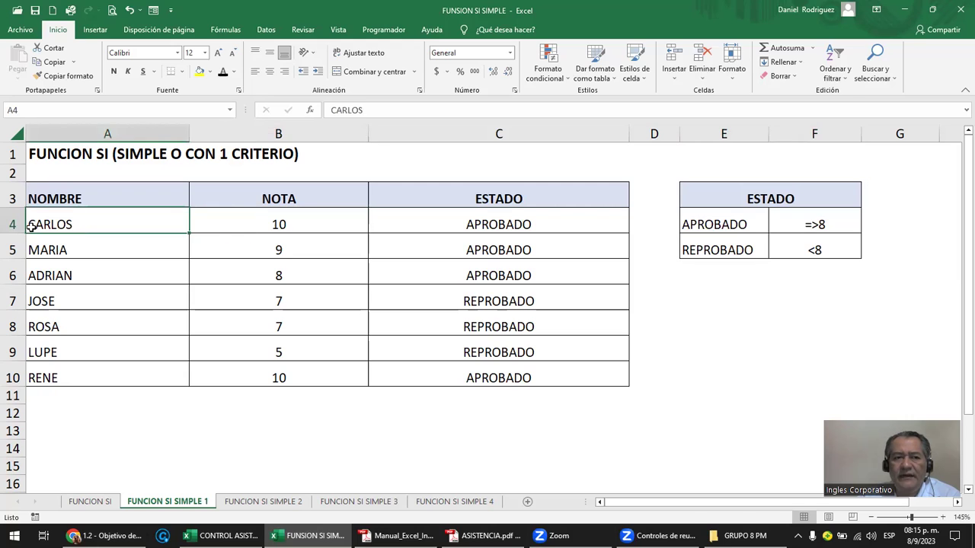
{"action": "left_click", "coordinate": [16, 223]}
{"action": "left_click", "coordinate": [267, 218]}
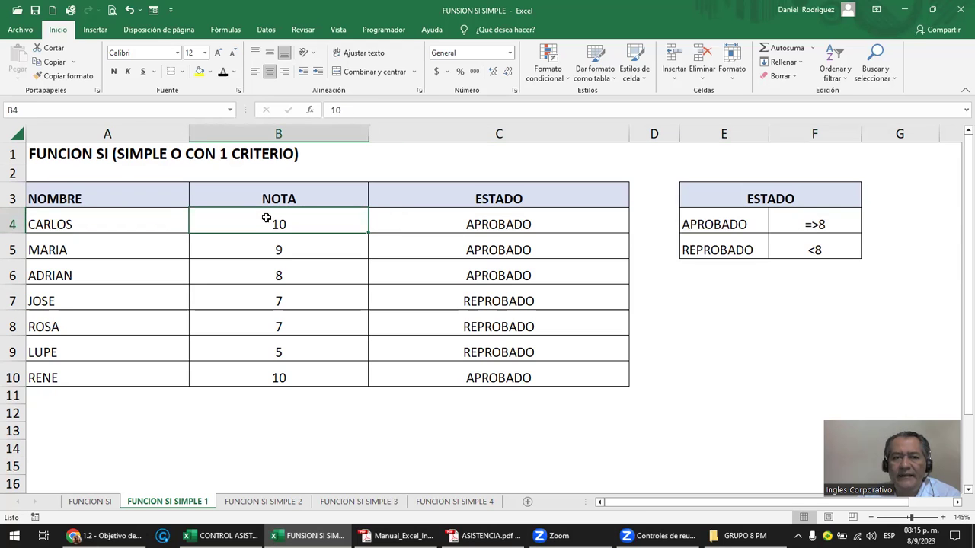
{"action": "left_click", "coordinate": [819, 224]}
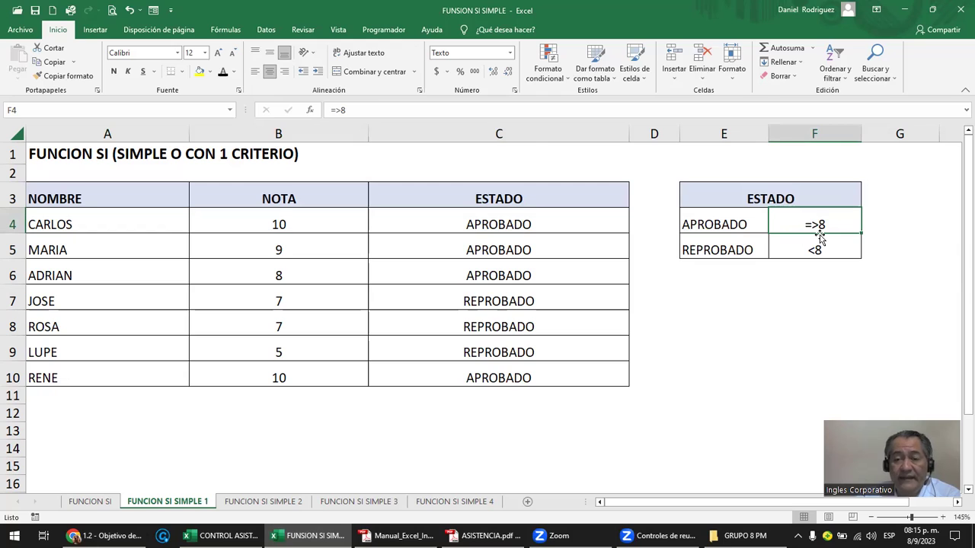
{"action": "left_click_drag", "start_coordinate": [724, 221], "coordinate": [809, 219]}
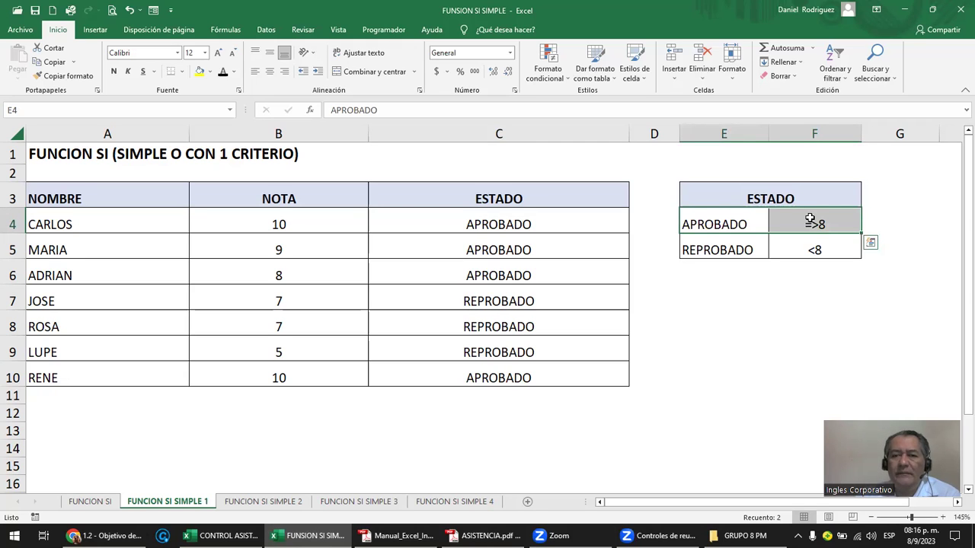
{"action": "left_click", "coordinate": [290, 224]}
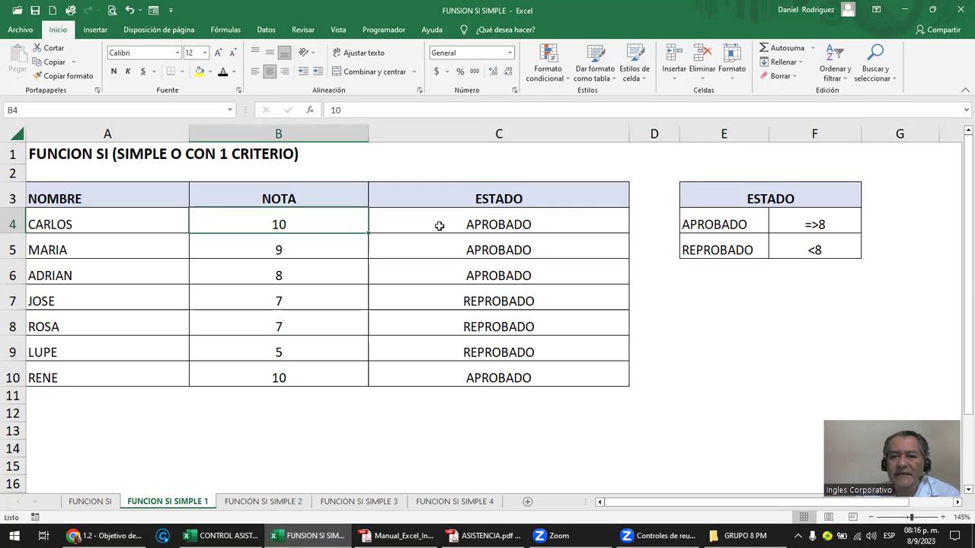
{"action": "left_click_drag", "start_coordinate": [815, 251], "coordinate": [730, 253]}
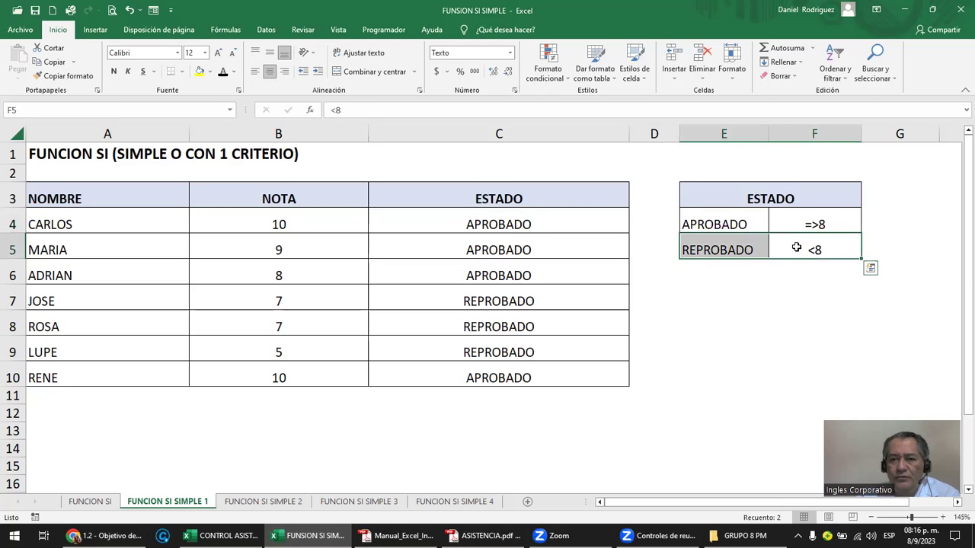
{"action": "left_click", "coordinate": [809, 249]}
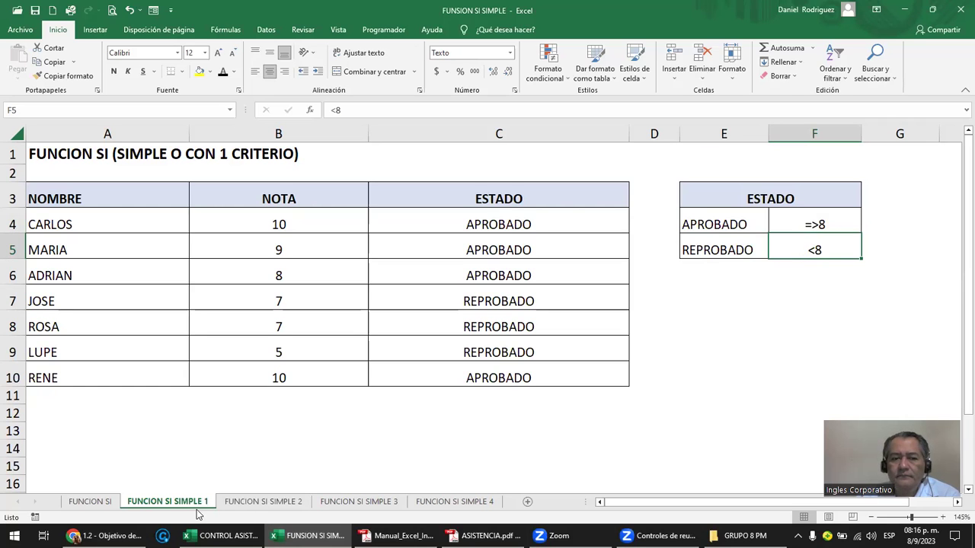
{"action": "left_click", "coordinate": [98, 504]}
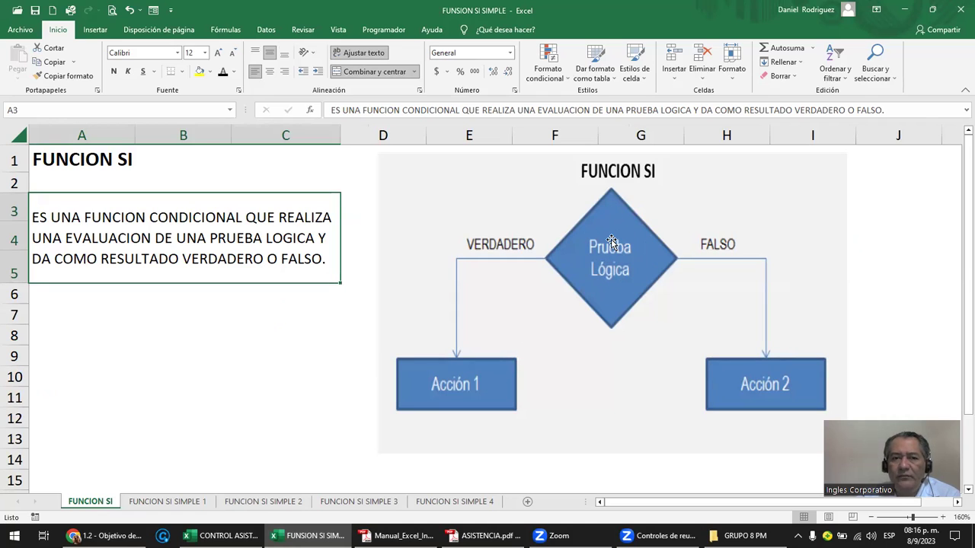
{"action": "left_click", "coordinate": [191, 504]}
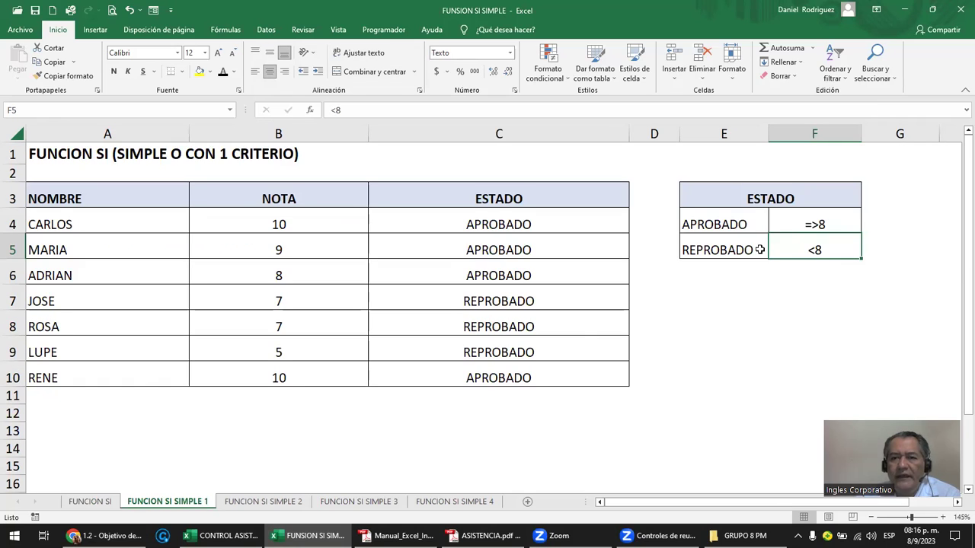
{"action": "left_click", "coordinate": [805, 220]}
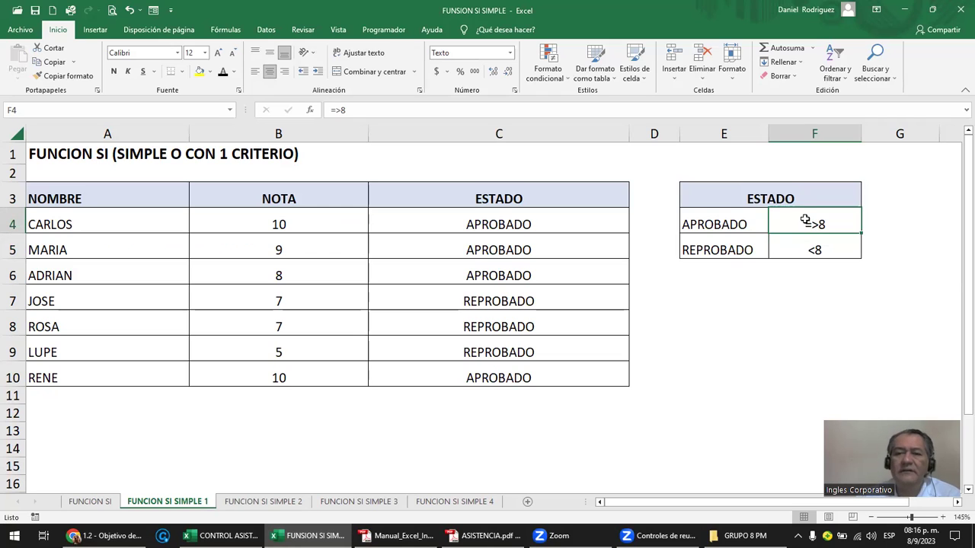
{"action": "left_click", "coordinate": [716, 225]}
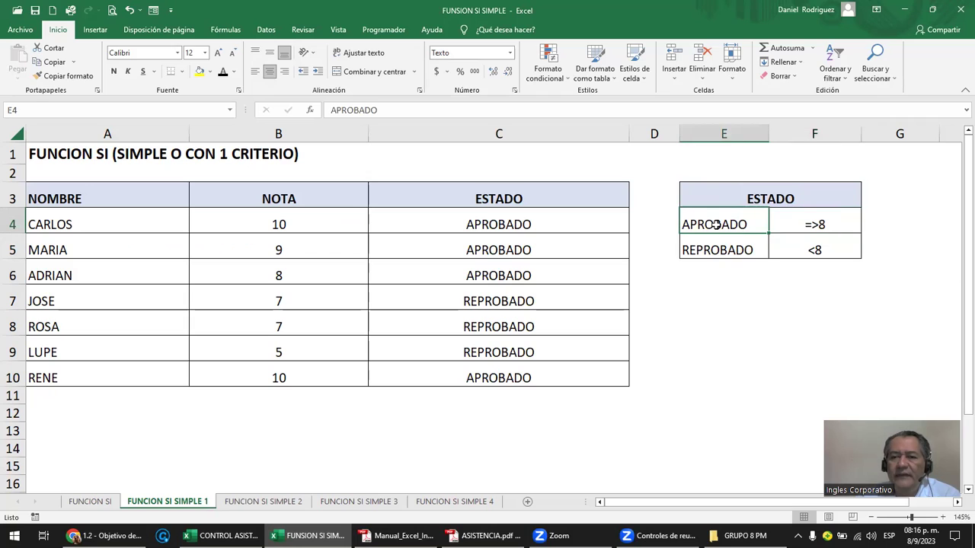
{"action": "left_click_drag", "start_coordinate": [716, 225], "coordinate": [805, 241]}
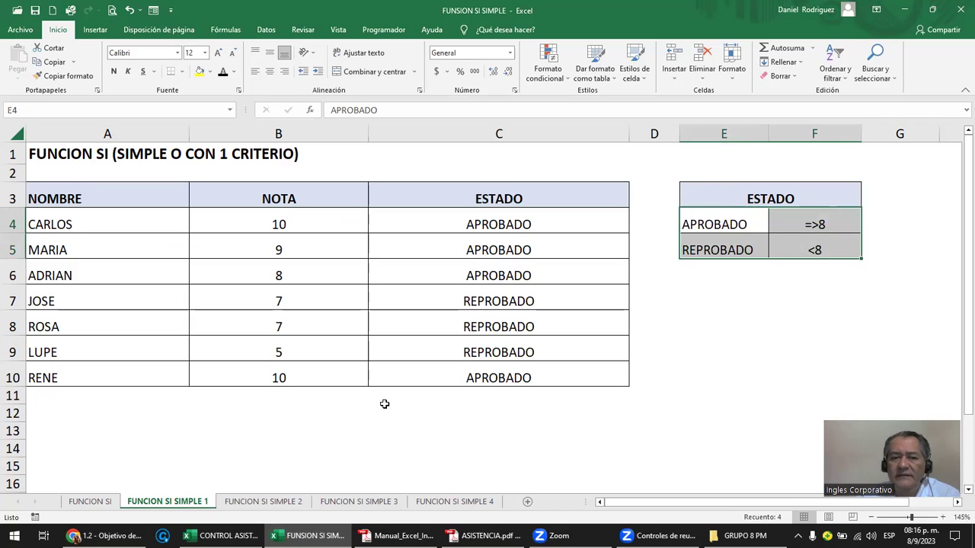
{"action": "left_click", "coordinate": [90, 502]}
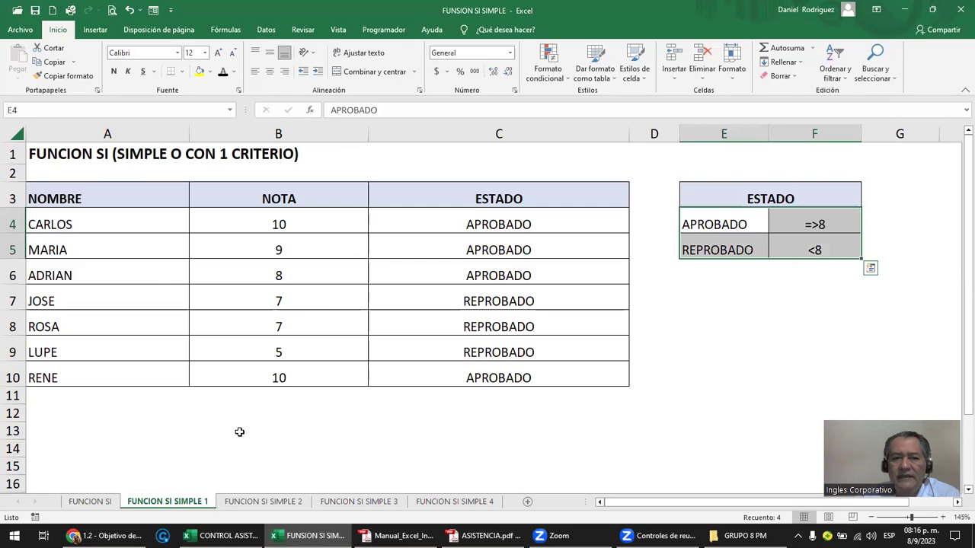
{"action": "left_click", "coordinate": [167, 502]}
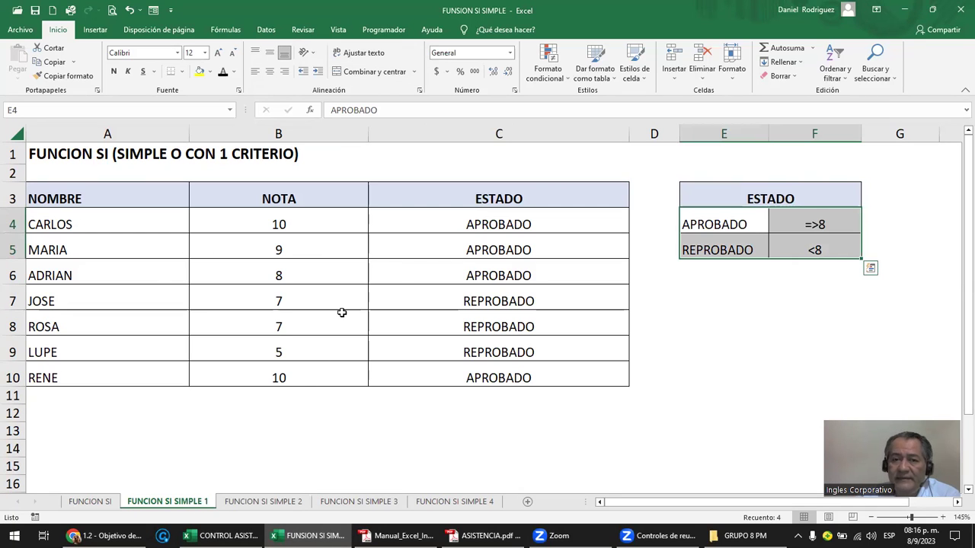
{"action": "left_click", "coordinate": [463, 250]}
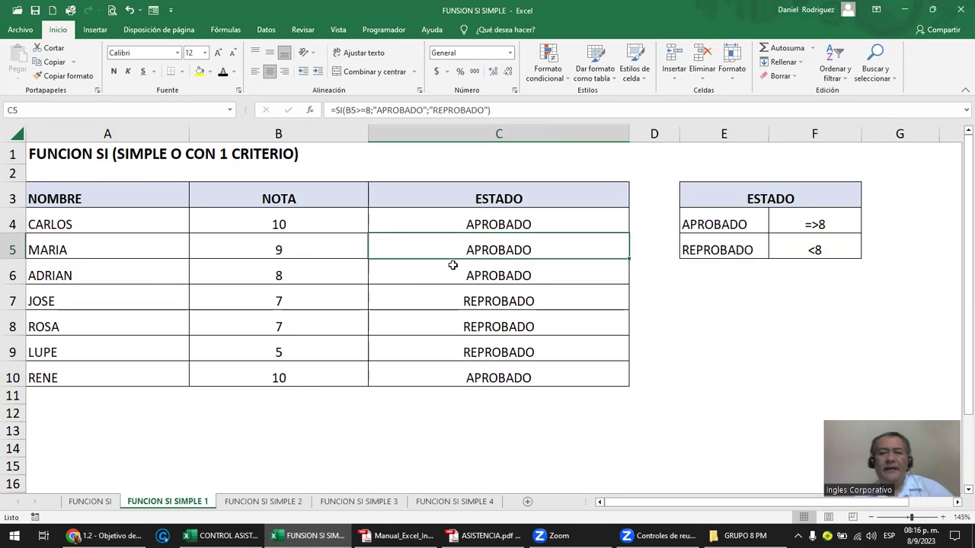
{"action": "left_click", "coordinate": [511, 221]}
{"action": "left_click", "coordinate": [510, 250]}
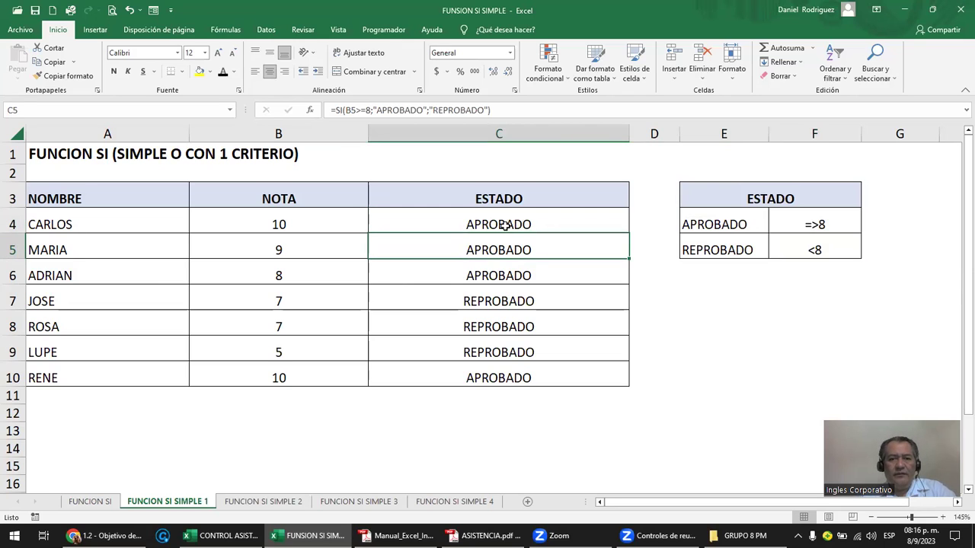
{"action": "left_click", "coordinate": [504, 224]}
{"action": "left_click_drag", "start_coordinate": [508, 225], "coordinate": [524, 372]}
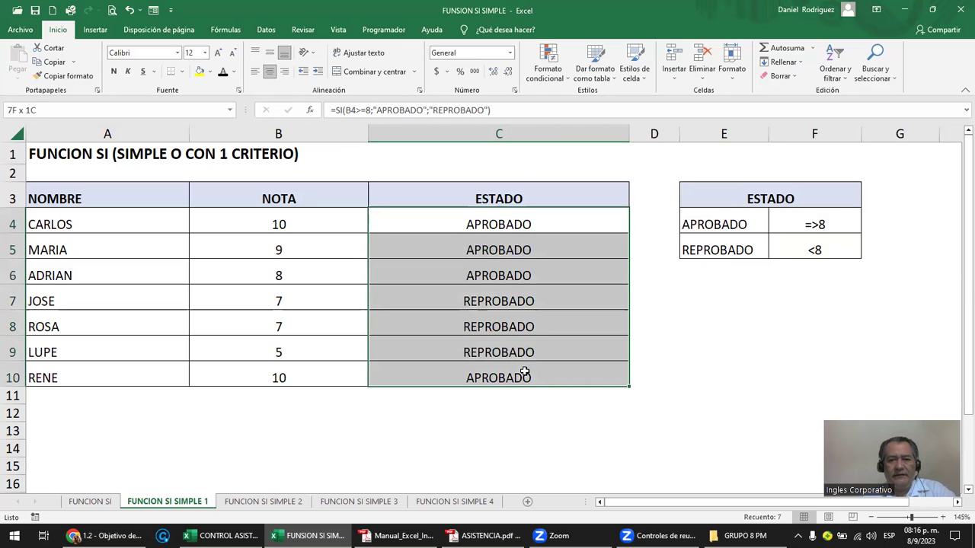
Step: Clear C4:C10 and review the first student's grade against the =>8 APROBADO criterion, ending on C4
{"action": "key", "text": "Delete"}
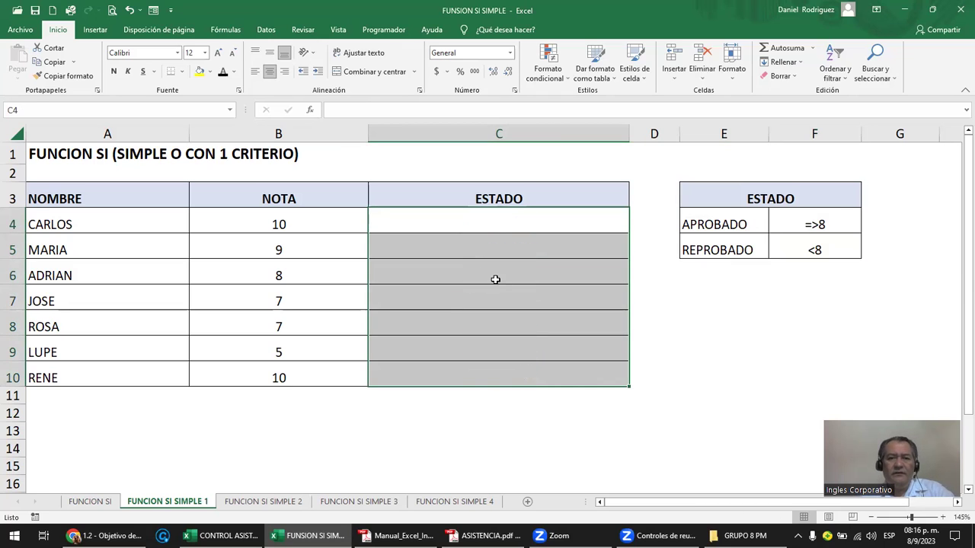
{"action": "left_click", "coordinate": [465, 226]}
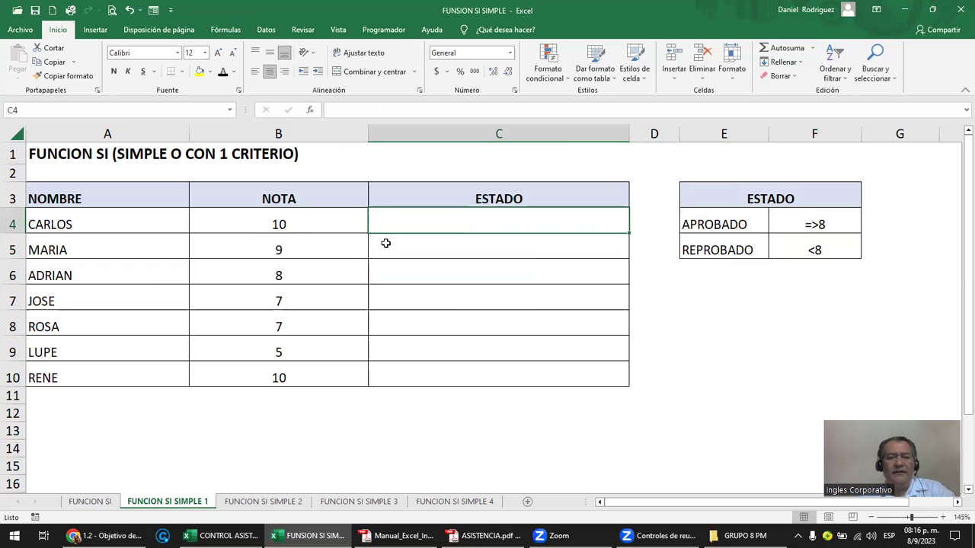
{"action": "left_click", "coordinate": [97, 225]}
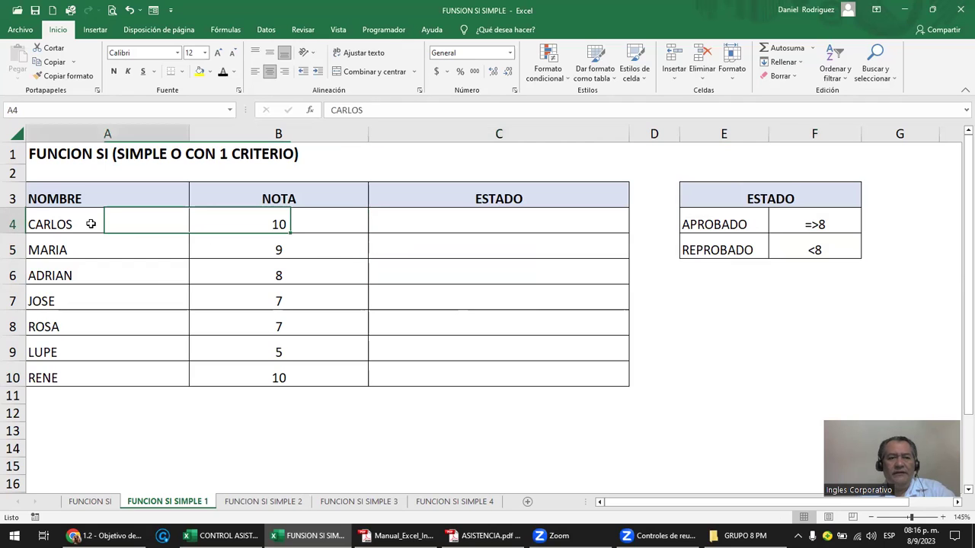
{"action": "left_click", "coordinate": [274, 214]}
{"action": "left_click", "coordinate": [500, 225]}
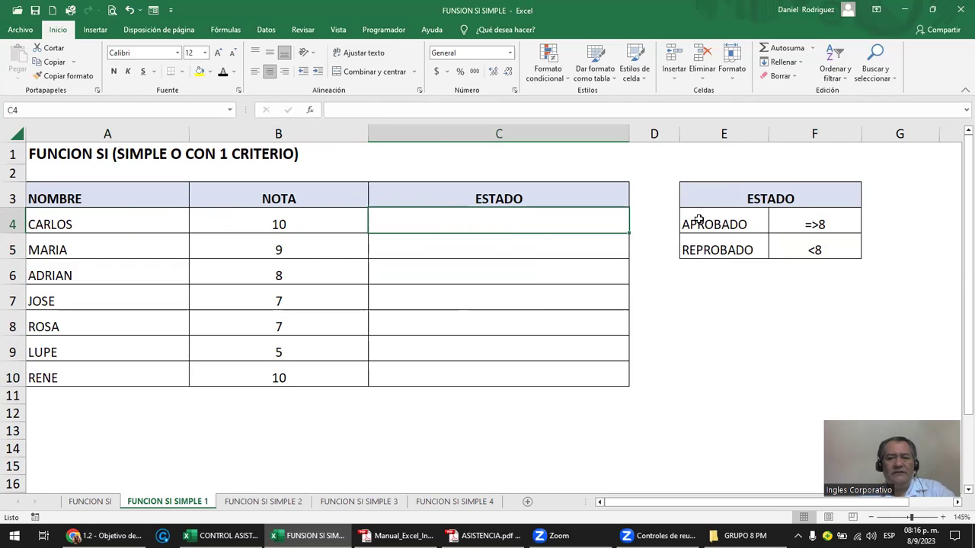
{"action": "left_click", "coordinate": [821, 225]}
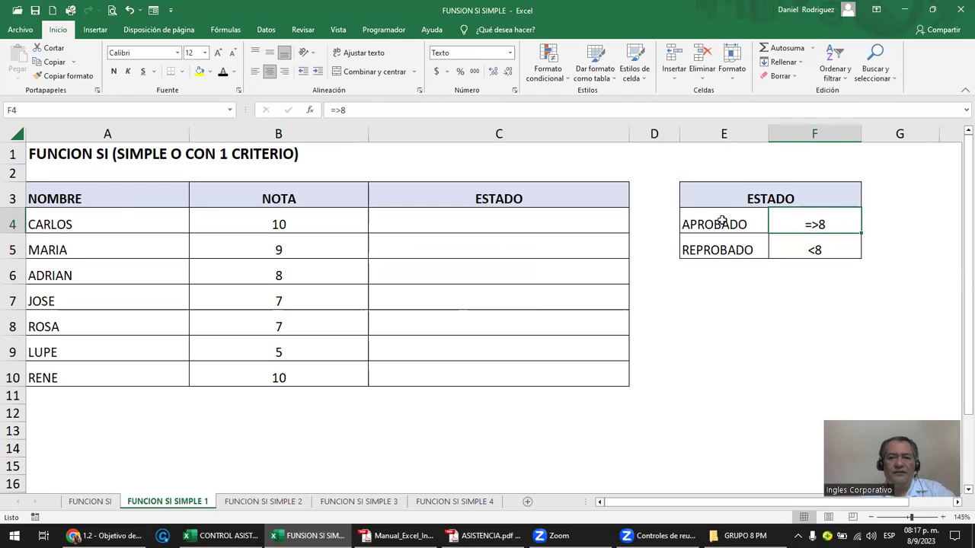
{"action": "left_click", "coordinate": [719, 223]}
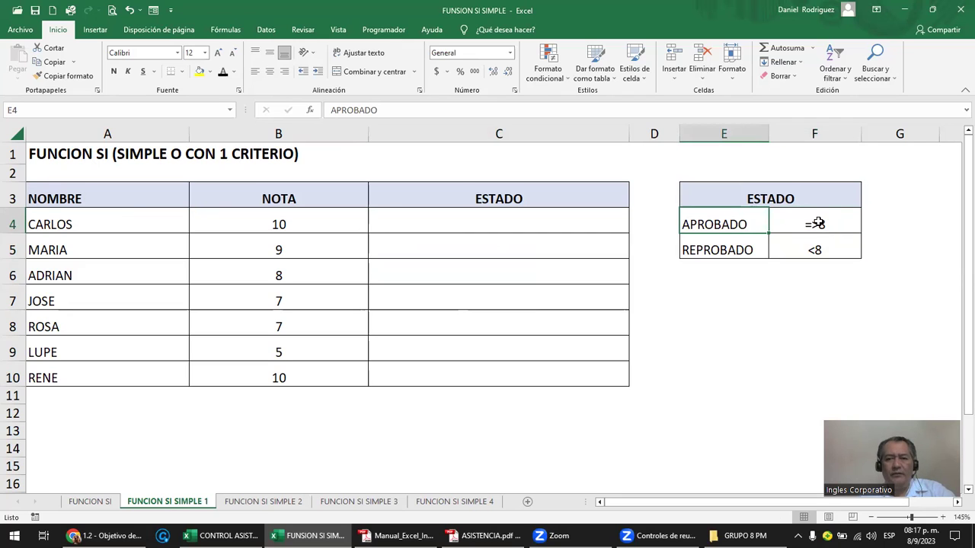
{"action": "left_click", "coordinate": [502, 227]}
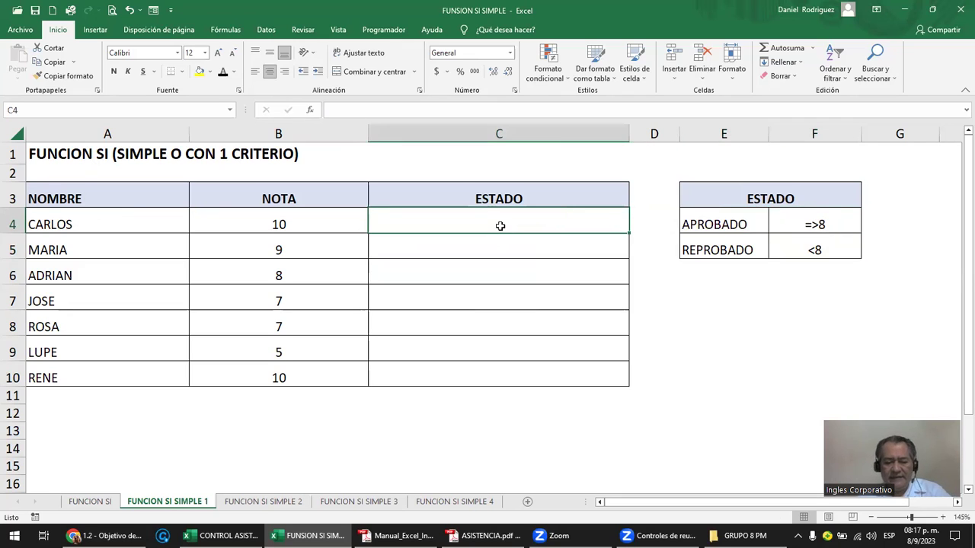
Step: Type =si(B4=>8;"APROBADO"; into C4, picking B4 as the condition cell
{"action": "type", "text": "="}
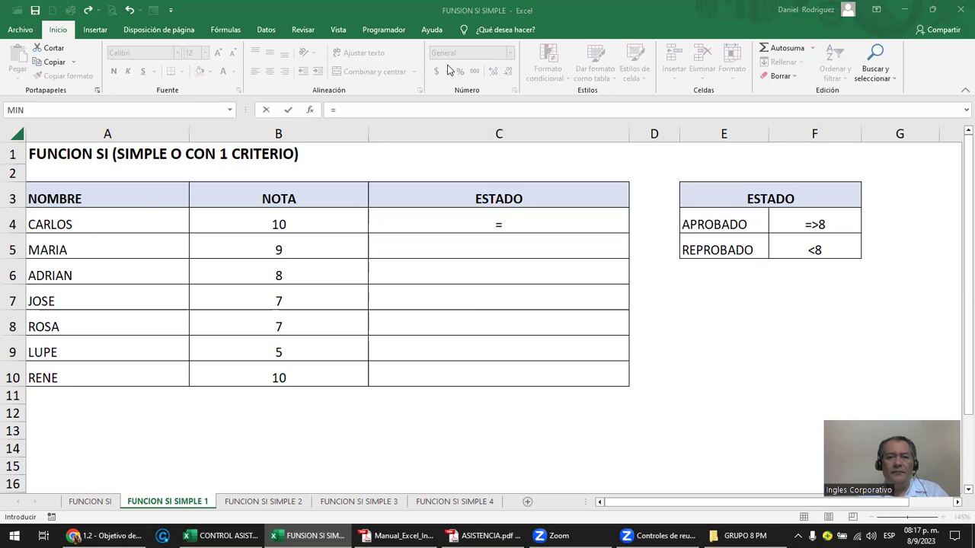
{"action": "left_click", "coordinate": [528, 226]}
{"action": "type", "text": "s"}
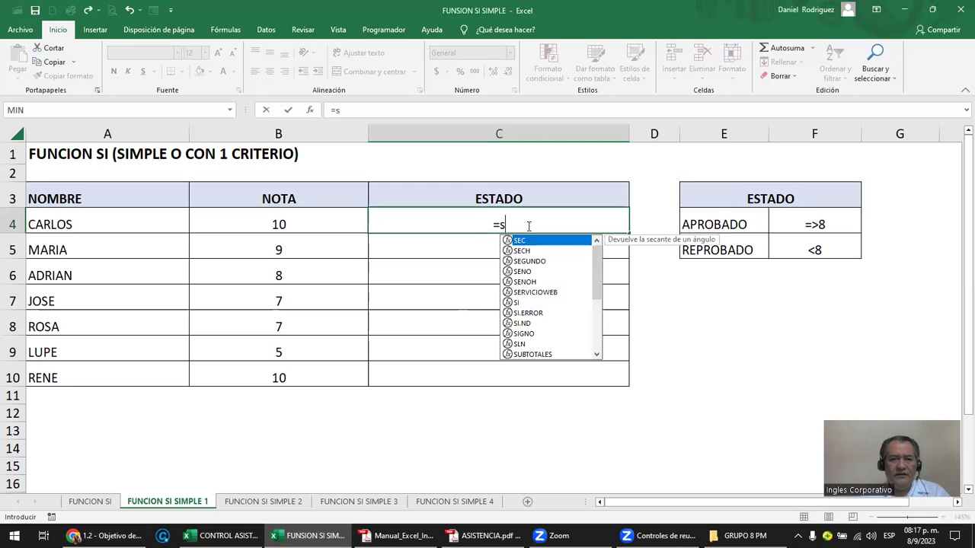
{"action": "type", "text": "i"}
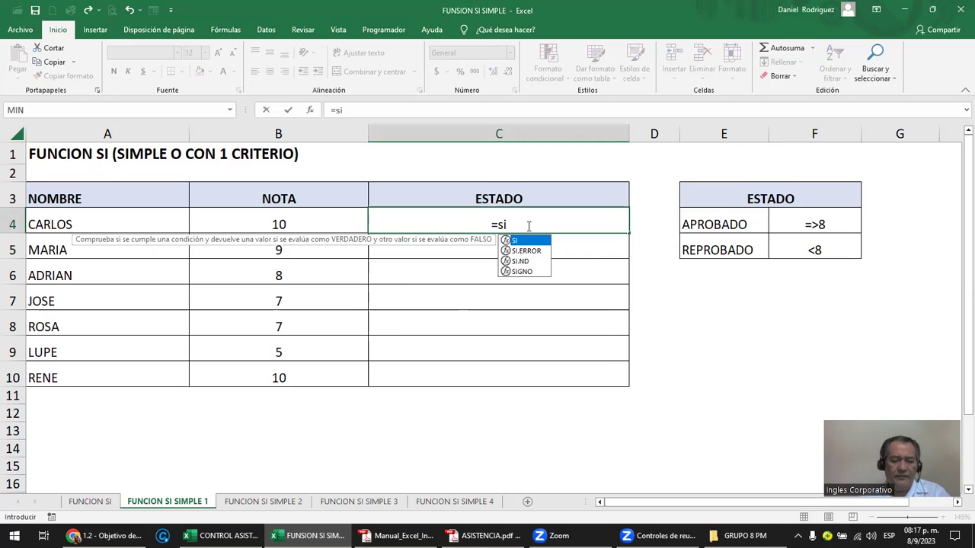
{"action": "type", "text": "("}
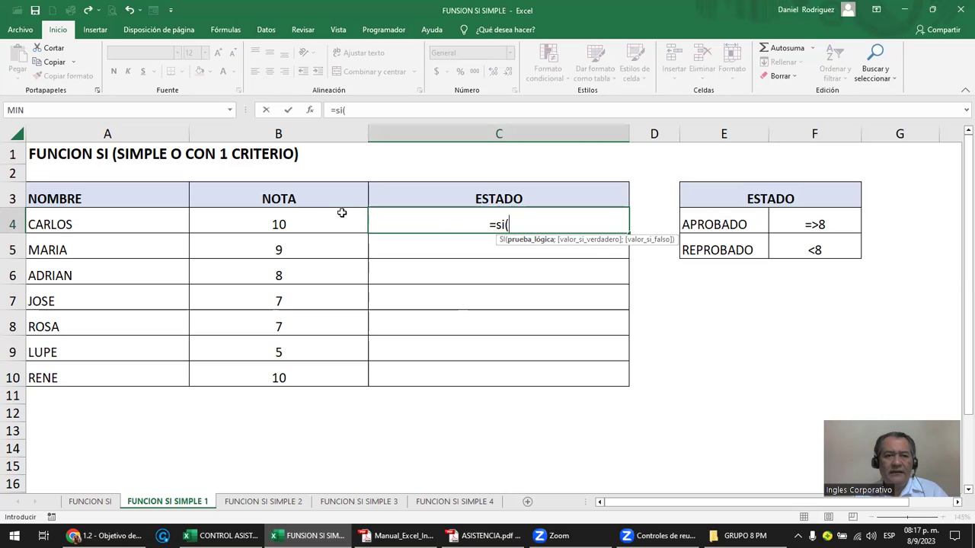
{"action": "left_click", "coordinate": [318, 221]}
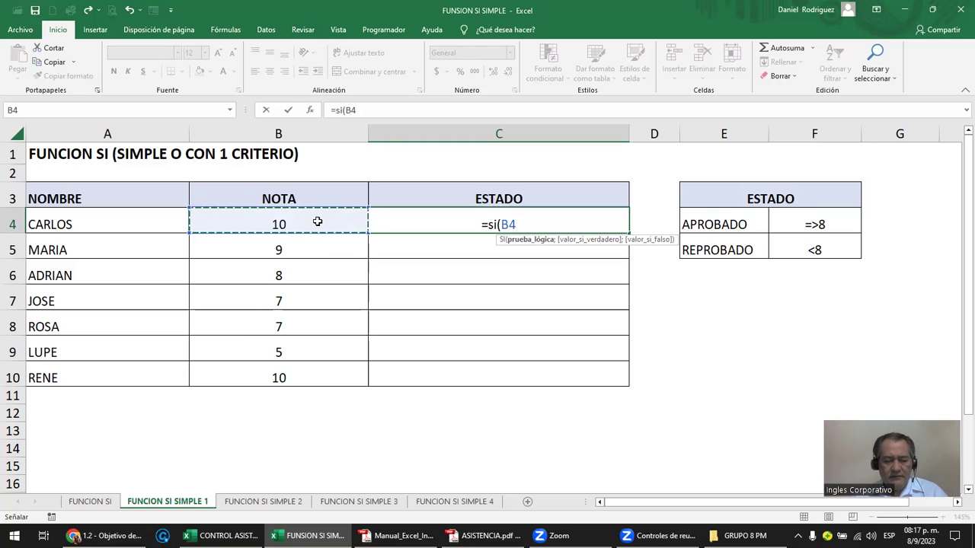
{"action": "type", "text": "=>"}
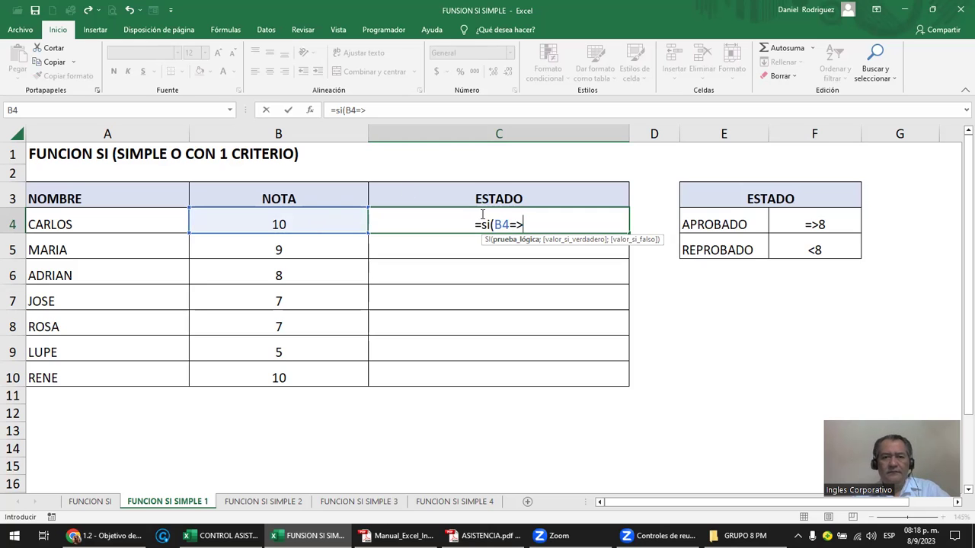
{"action": "type", "text": "8"}
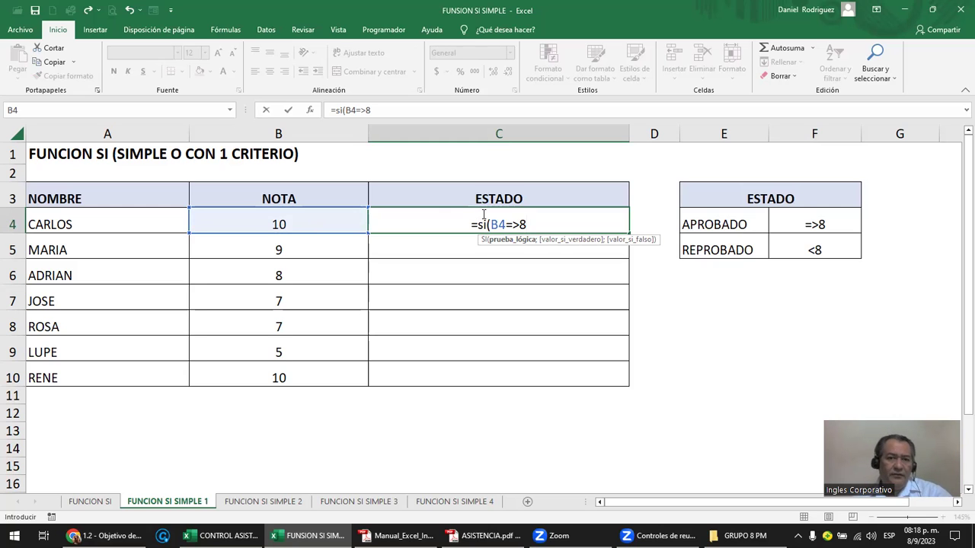
{"action": "type", "text": ";"}
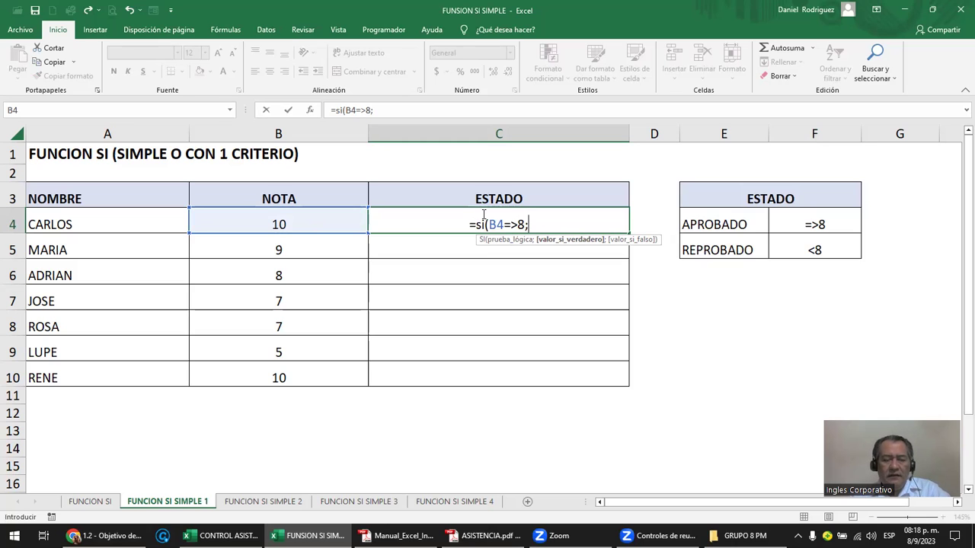
{"action": "type", "text": "\""}
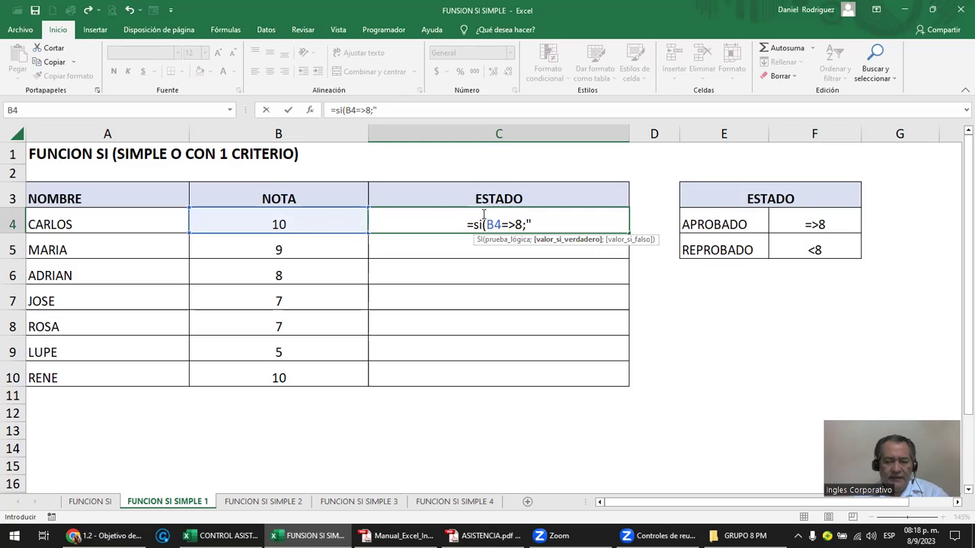
{"action": "type", "text": "apr"}
{"action": "key", "text": "BackSpace"}
{"action": "key", "text": "BackSpace"}
{"action": "key", "text": "BackSpace"}
{"action": "type", "text": "APROBADO\""}
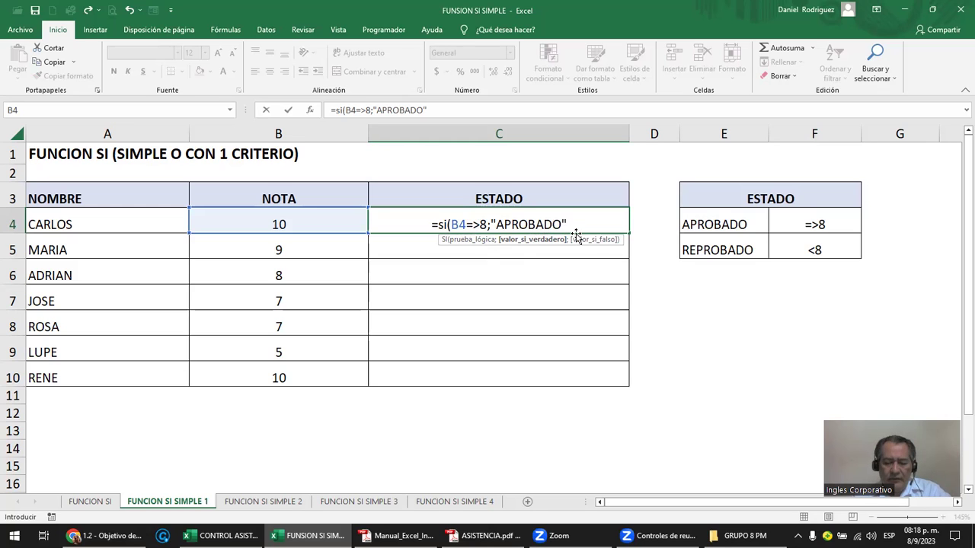
{"action": "type", "text": ";\"REPROBADO\""}
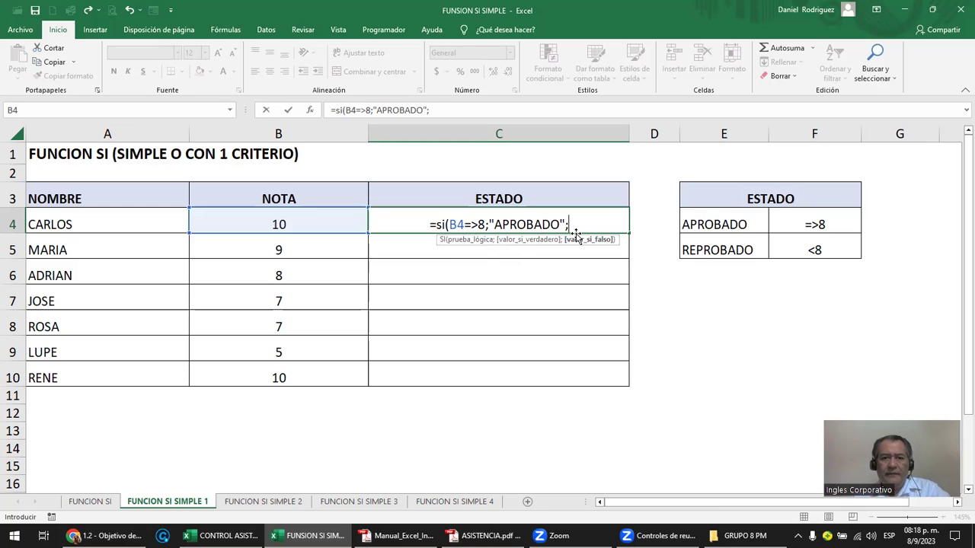
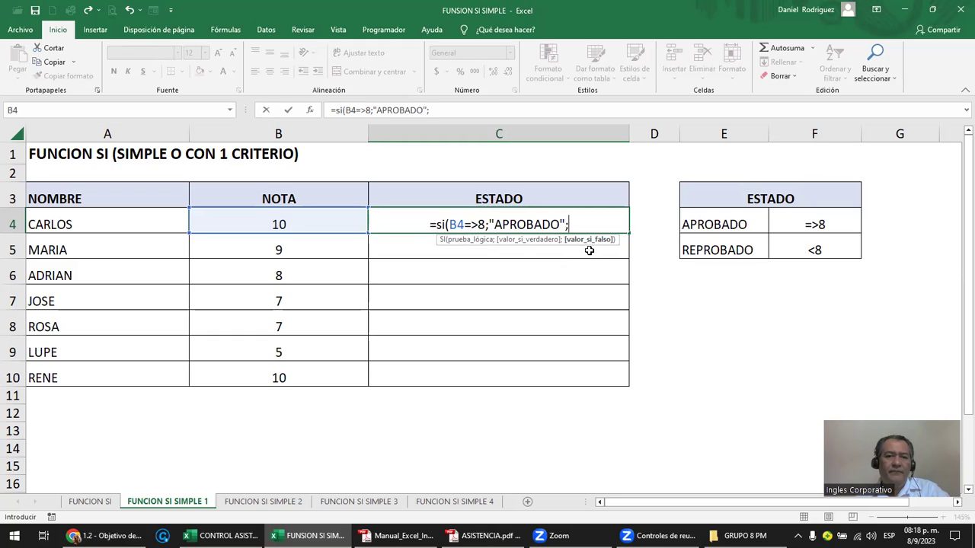
Step: Finish =SI(B4=>8;"APROBADO";"REPROBADO") in C4 and accept Excel's suggested correction
{"action": "type", "text": "\""}
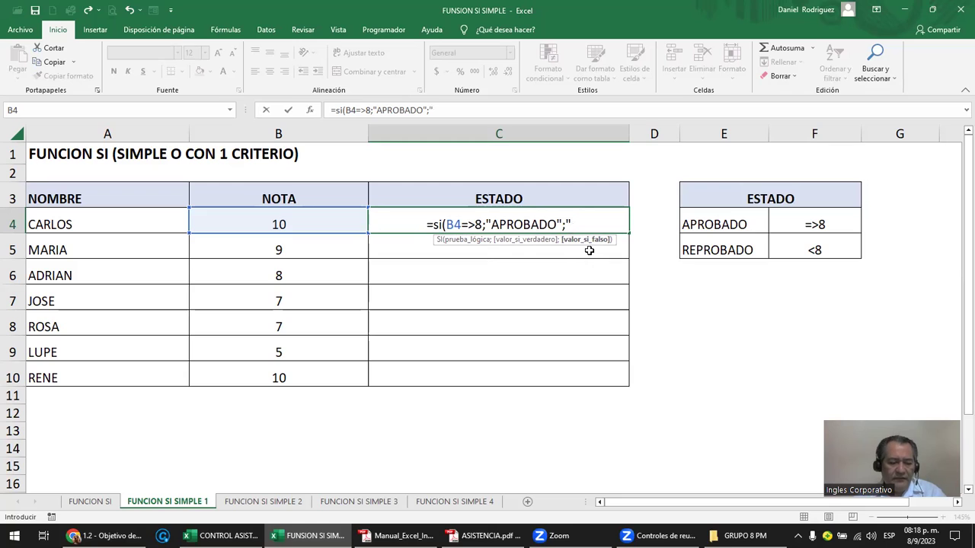
{"action": "type", "text": "REPROBADO"}
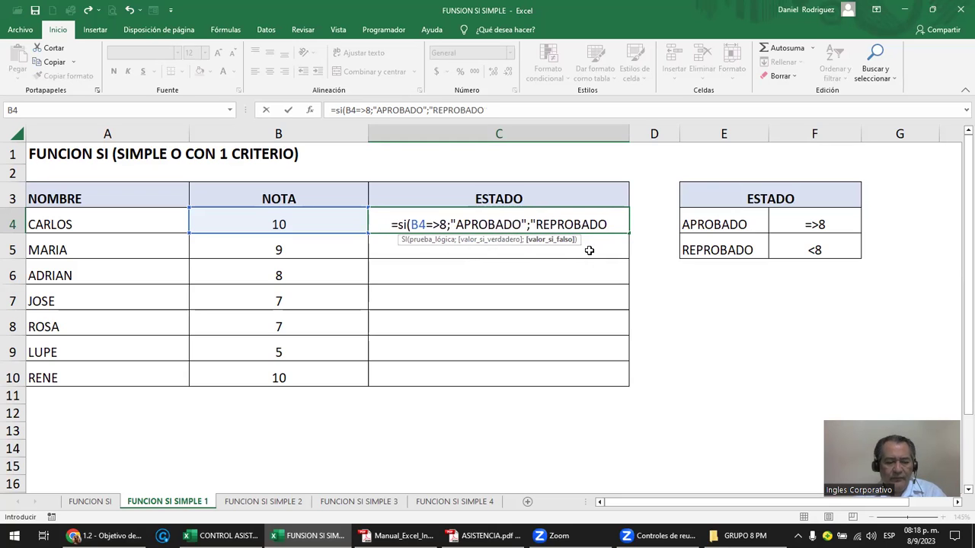
{"action": "type", "text": "\""}
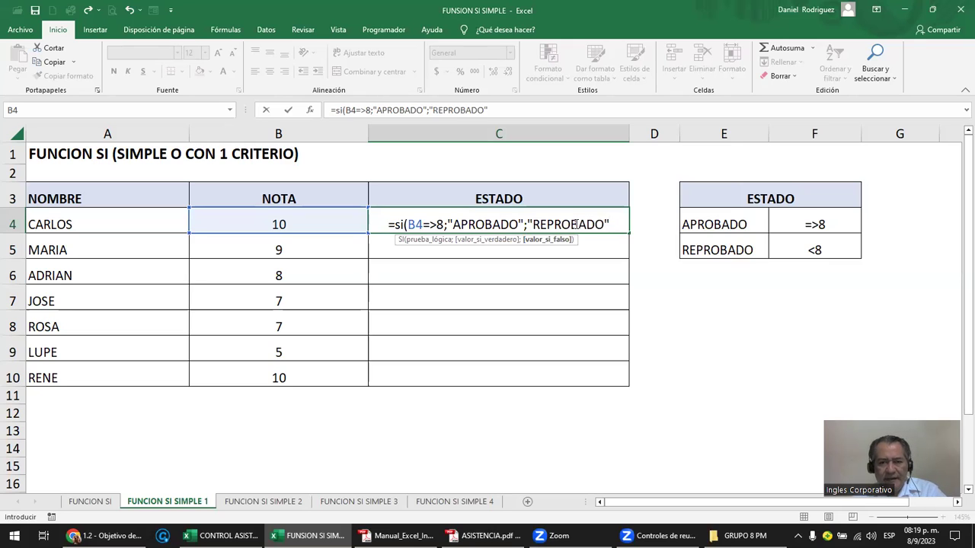
{"action": "type", "text": ")"}
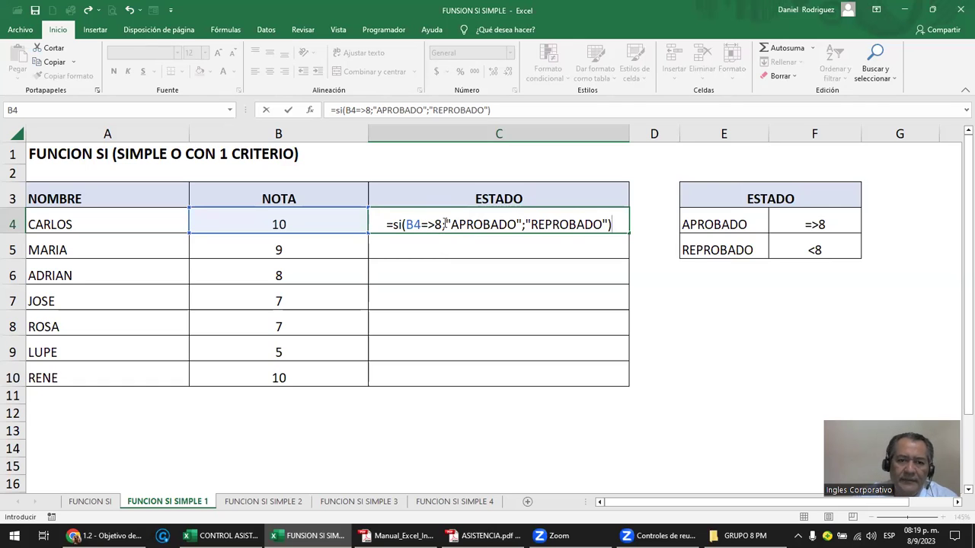
{"action": "left_click_drag", "start_coordinate": [445, 223], "coordinate": [415, 225]}
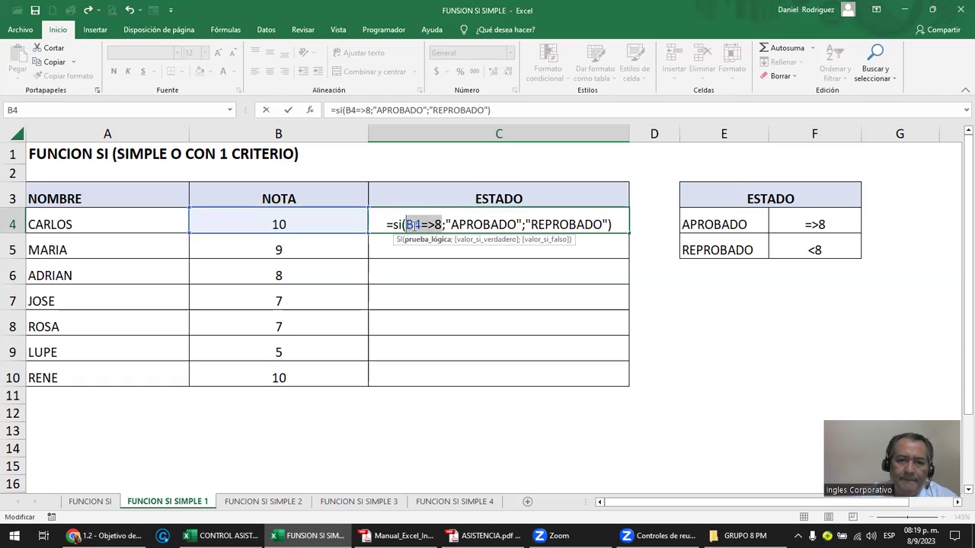
{"action": "left_click_drag", "start_coordinate": [445, 225], "coordinate": [522, 225]}
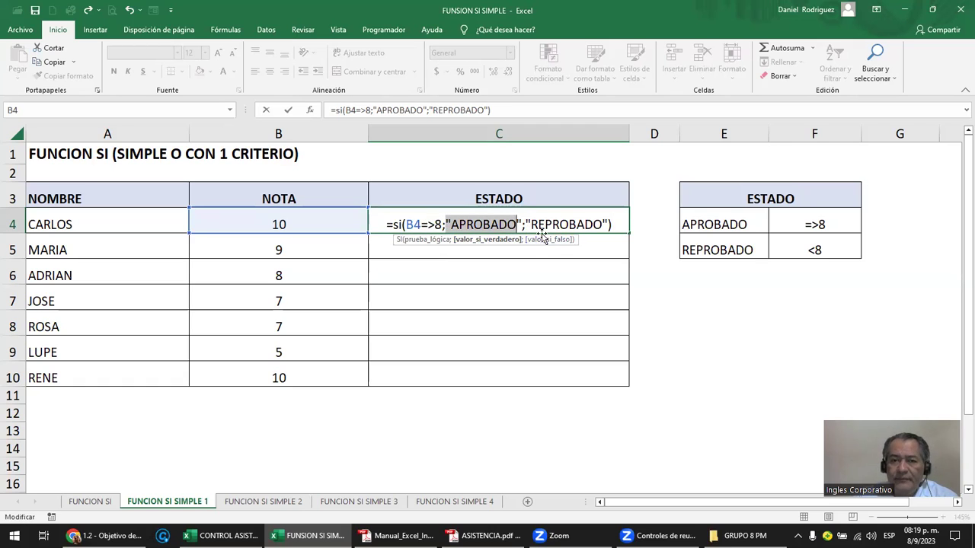
{"action": "left_click_drag", "start_coordinate": [525, 224], "coordinate": [603, 222]}
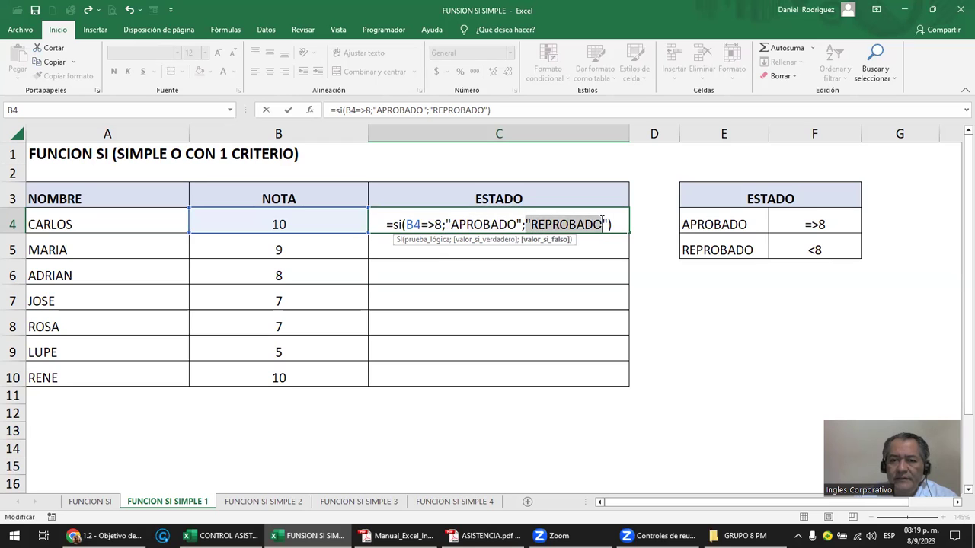
{"action": "key", "text": "Return"}
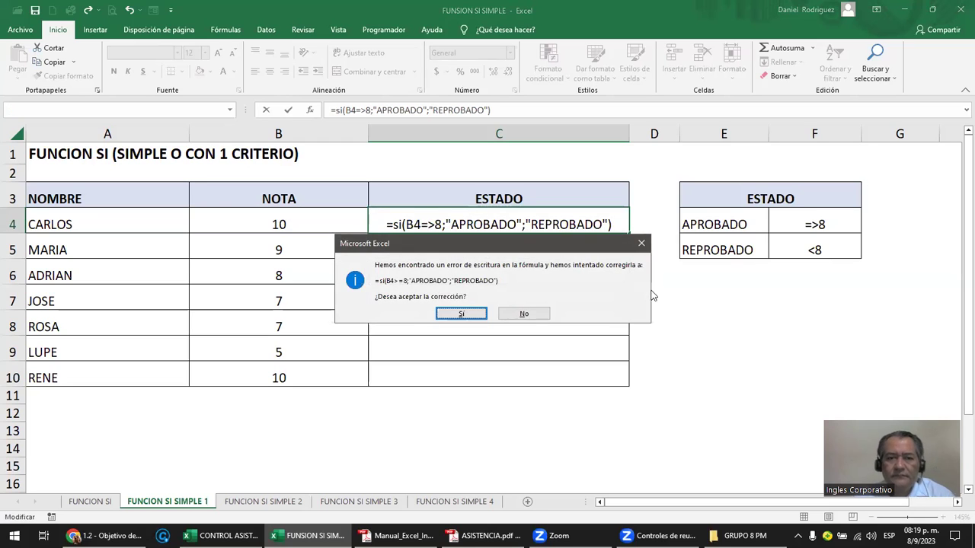
{"action": "key", "text": "Return"}
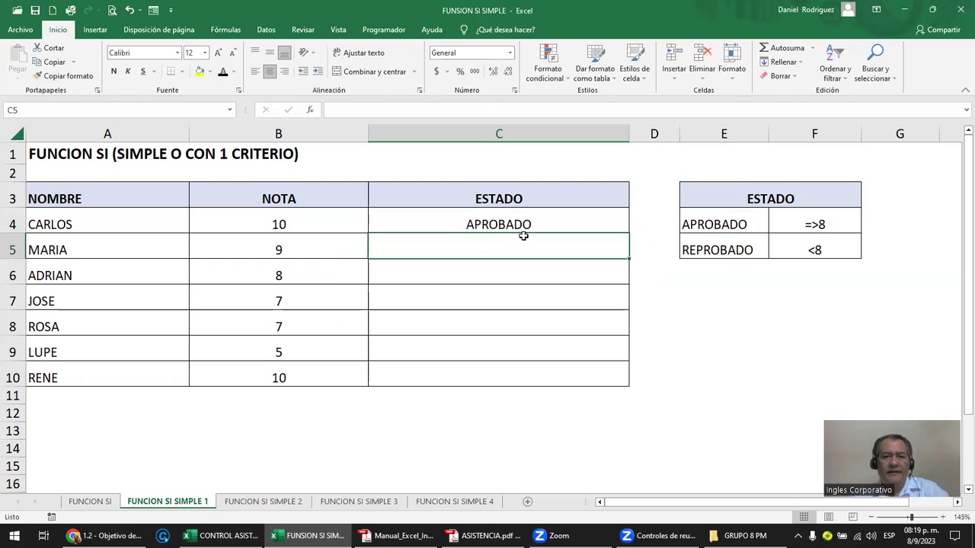
Step: Check C4's formula and the =>8 threshold, then change CARLOS's grade in B4 to 5
{"action": "left_click", "coordinate": [507, 224]}
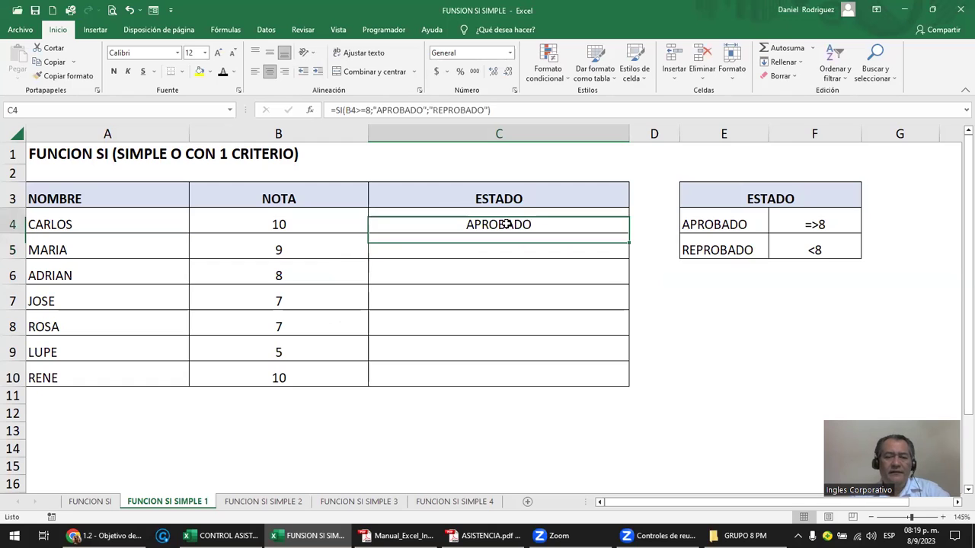
{"action": "left_click", "coordinate": [309, 224]}
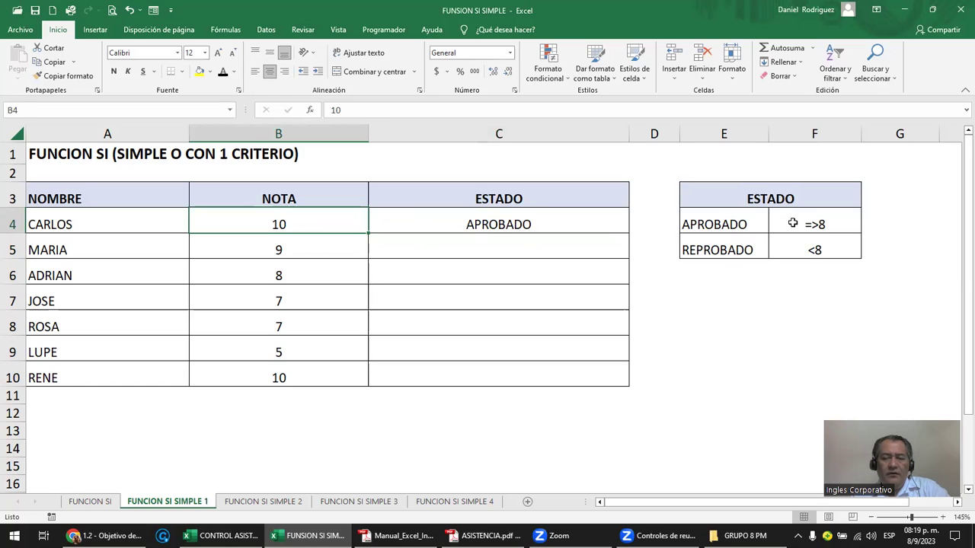
{"action": "left_click", "coordinate": [792, 223]}
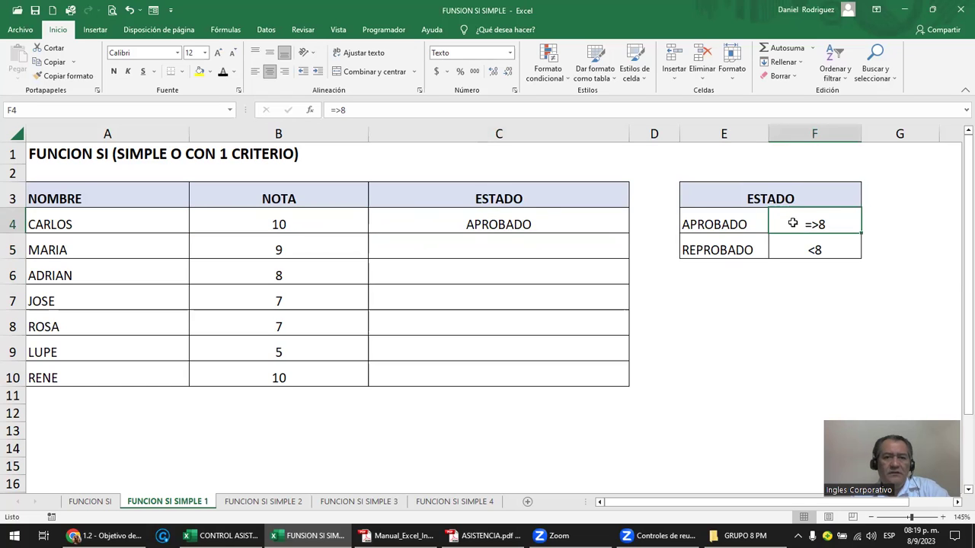
{"action": "left_click", "coordinate": [533, 223]}
{"action": "left_click", "coordinate": [297, 220]}
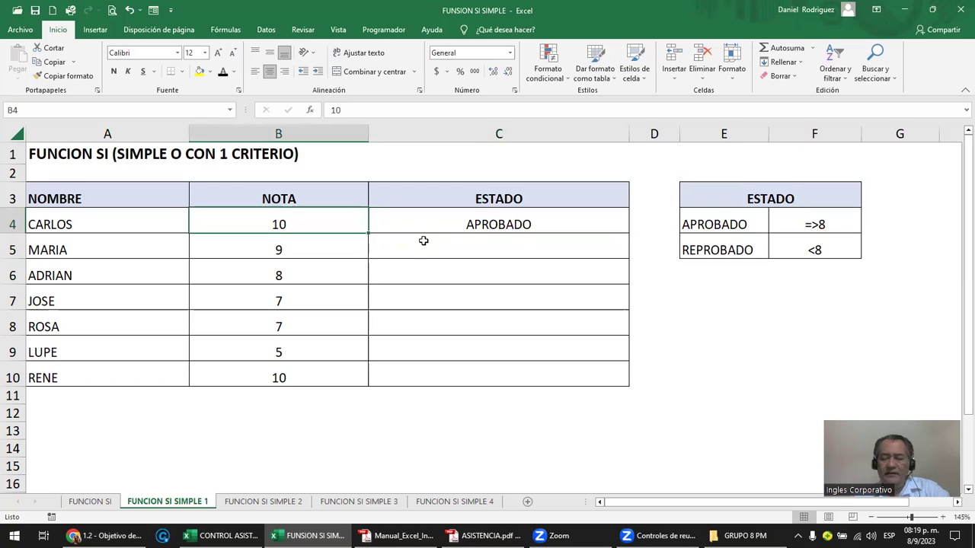
{"action": "type", "text": "5"}
{"action": "key", "text": "Return"}
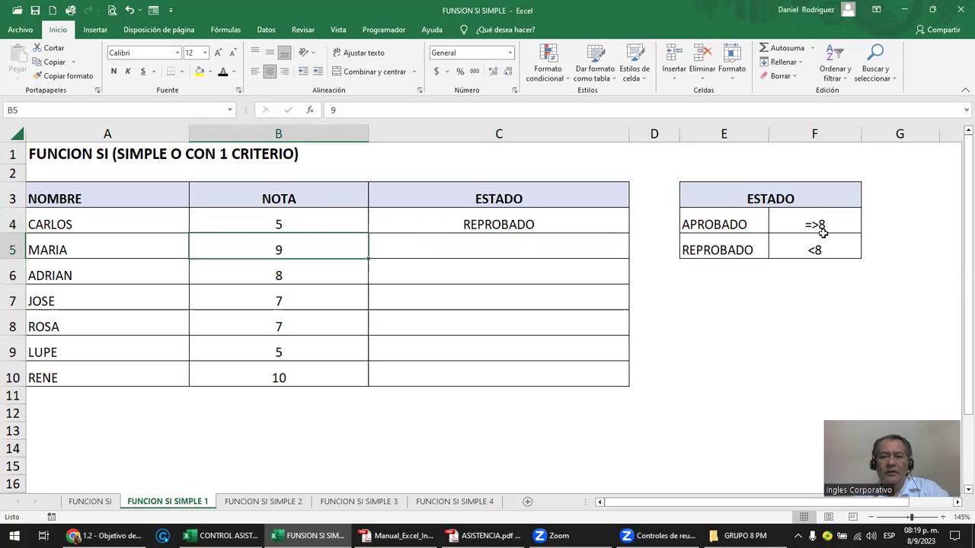
Step: Fill C4's pass/fail SI formula down to C10 and review it
{"action": "left_click", "coordinate": [544, 225]}
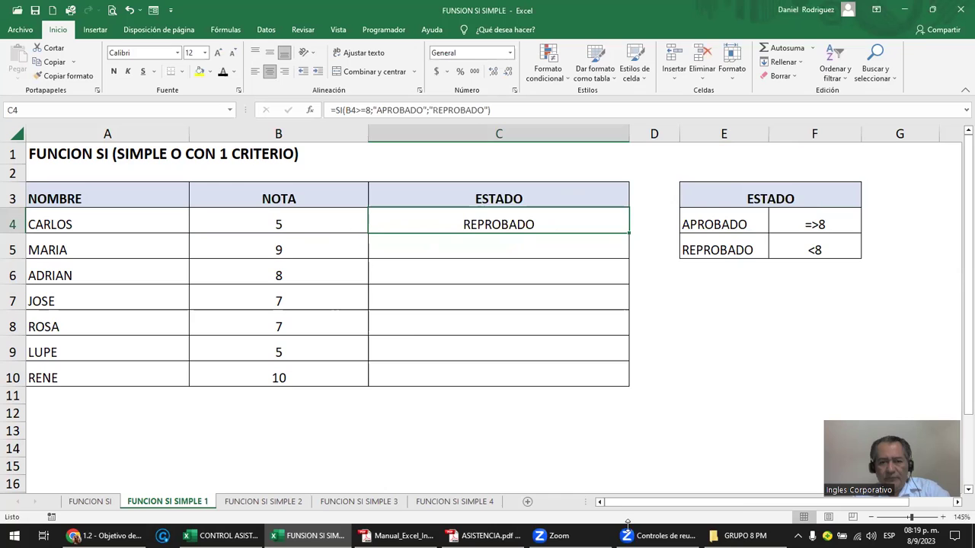
{"action": "left_click_drag", "start_coordinate": [417, 248], "coordinate": [435, 368]}
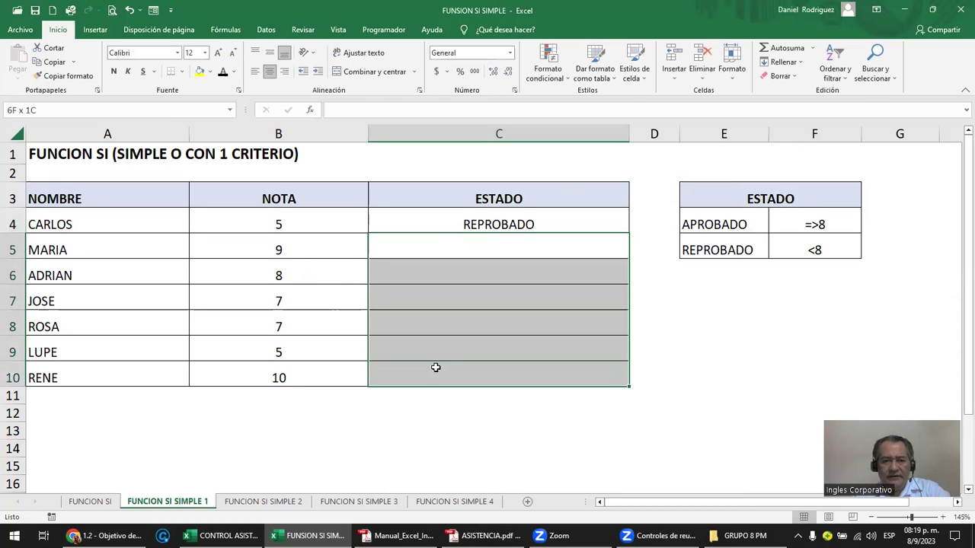
{"action": "double_click", "coordinate": [508, 227]}
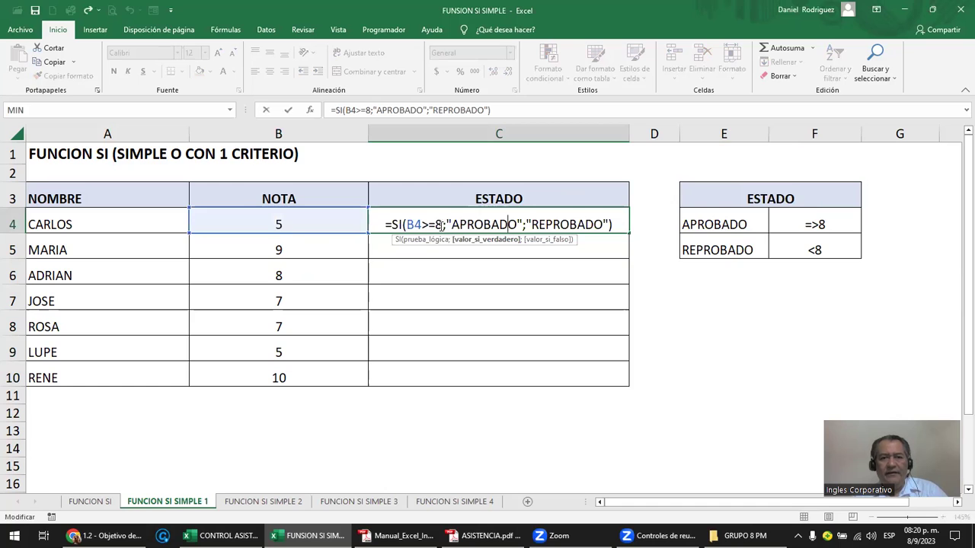
{"action": "key", "text": "Escape"}
{"action": "double_click", "coordinate": [629, 234]}
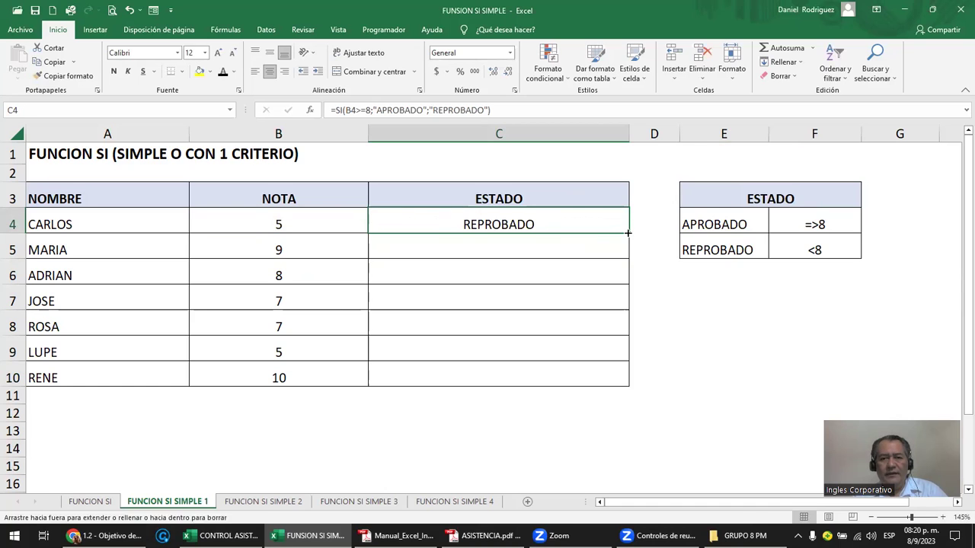
{"action": "double_click", "coordinate": [508, 227]}
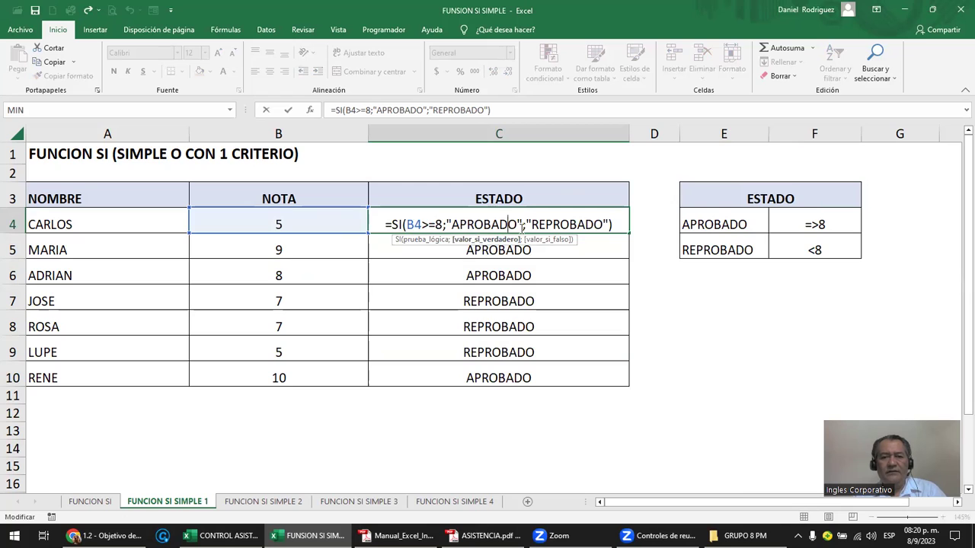
{"action": "key", "text": "ctrl+Return"}
Step: Enter grades 6, 7, 8, 9 and 10 for MARIA and the following students in column B
{"action": "left_click", "coordinate": [304, 223]}
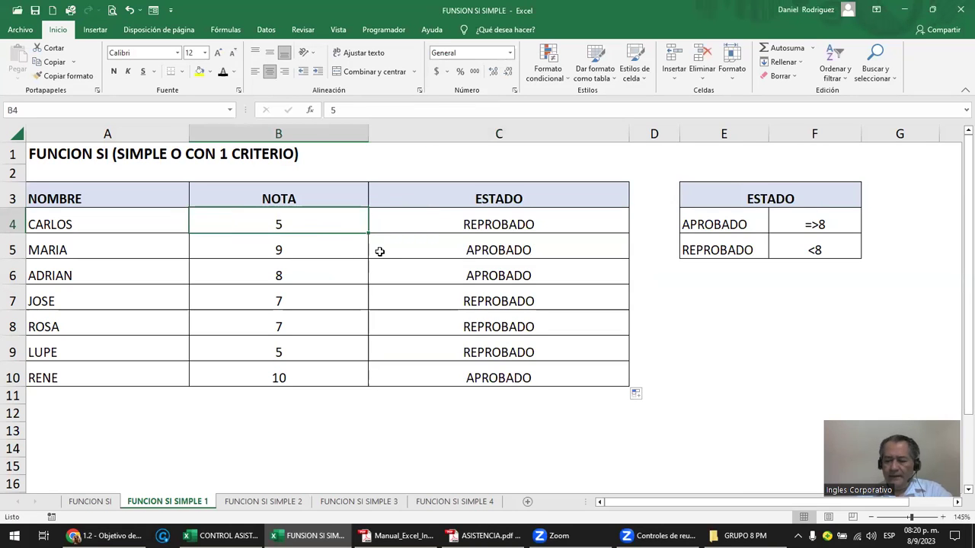
{"action": "key", "text": "Down"}
{"action": "type", "text": "6"}
{"action": "key", "text": "Return"}
{"action": "type", "text": "7"}
{"action": "key", "text": "Return"}
{"action": "type", "text": "8"}
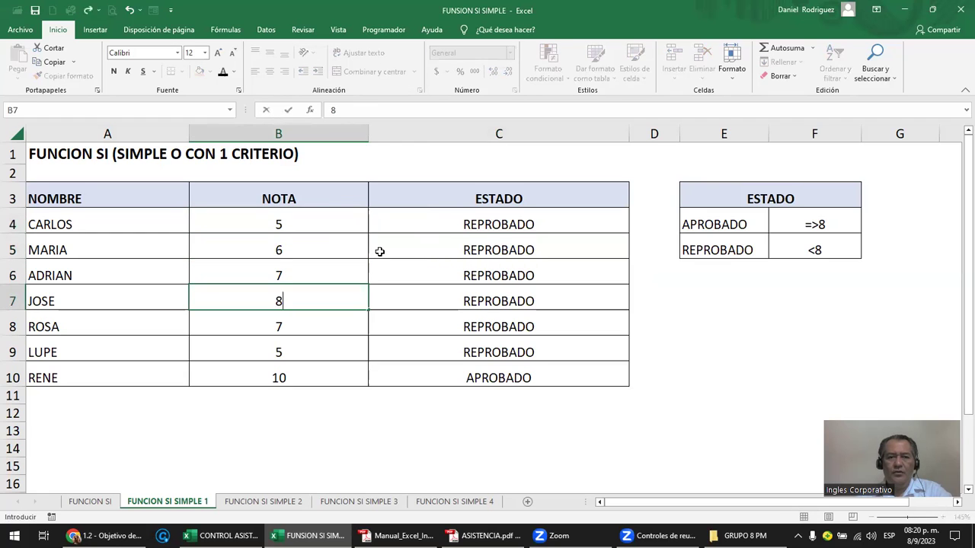
{"action": "key", "text": "Return"}
{"action": "type", "text": "9"}
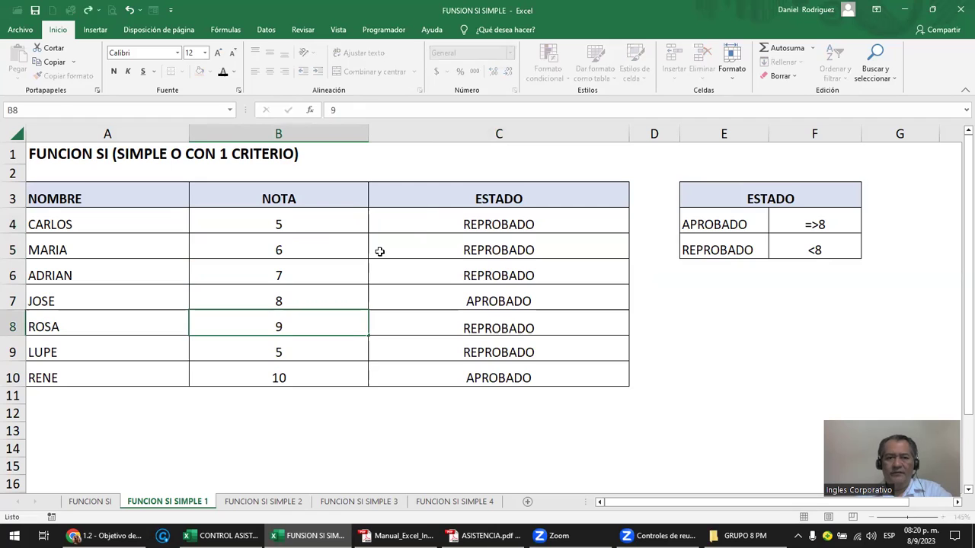
{"action": "key", "text": "Return"}
{"action": "type", "text": "10"}
{"action": "type", "text": "0"}
{"action": "key", "text": "Return"}
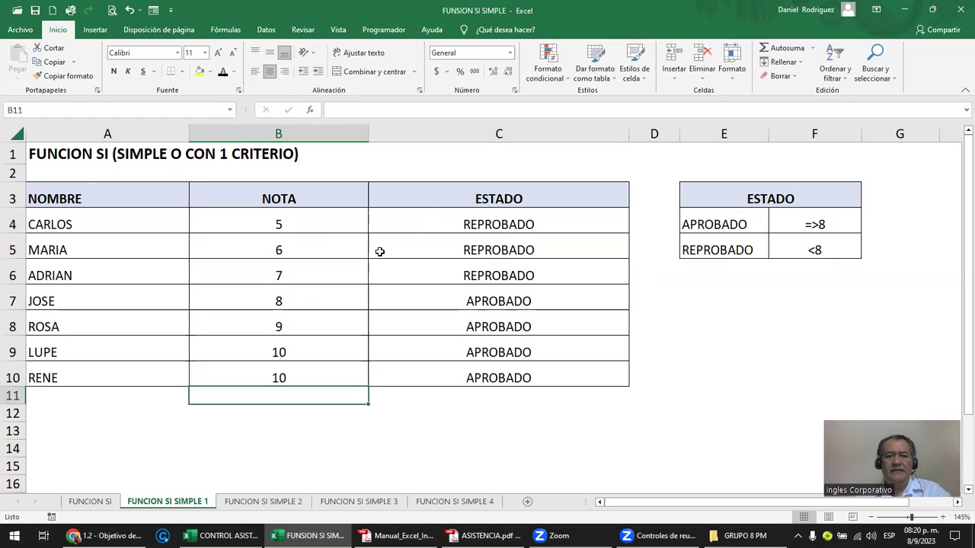
{"action": "key", "text": "Up"}
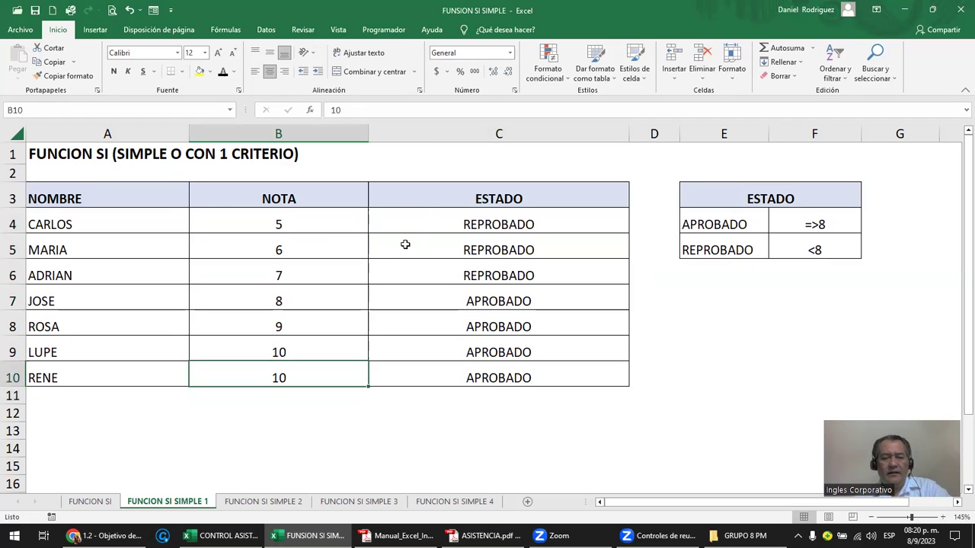
Step: Review the ESTADO results and select the grades of 8 and above
{"action": "left_click", "coordinate": [480, 373]}
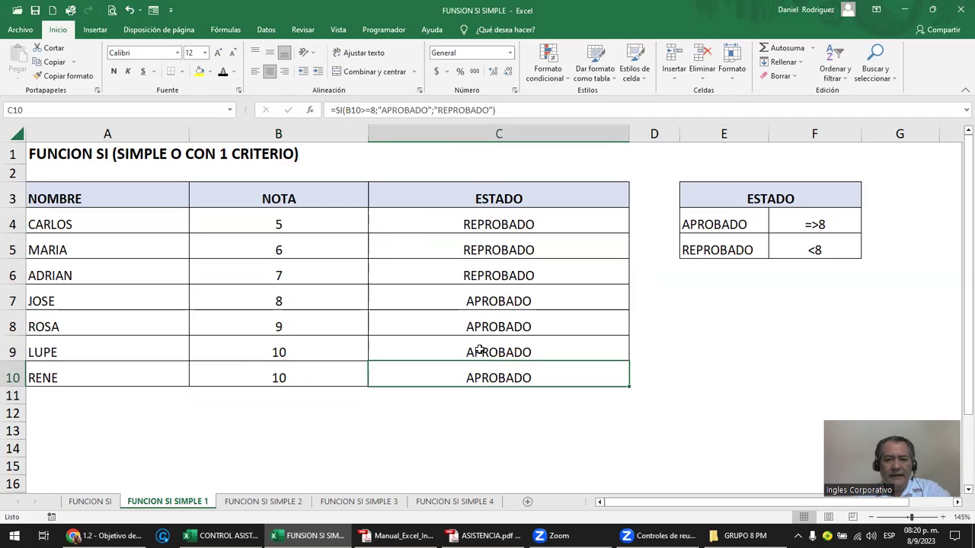
{"action": "left_click", "coordinate": [480, 349]}
{"action": "left_click", "coordinate": [482, 328]}
{"action": "left_click", "coordinate": [486, 302]}
{"action": "left_click_drag", "start_coordinate": [274, 303], "coordinate": [277, 375]}
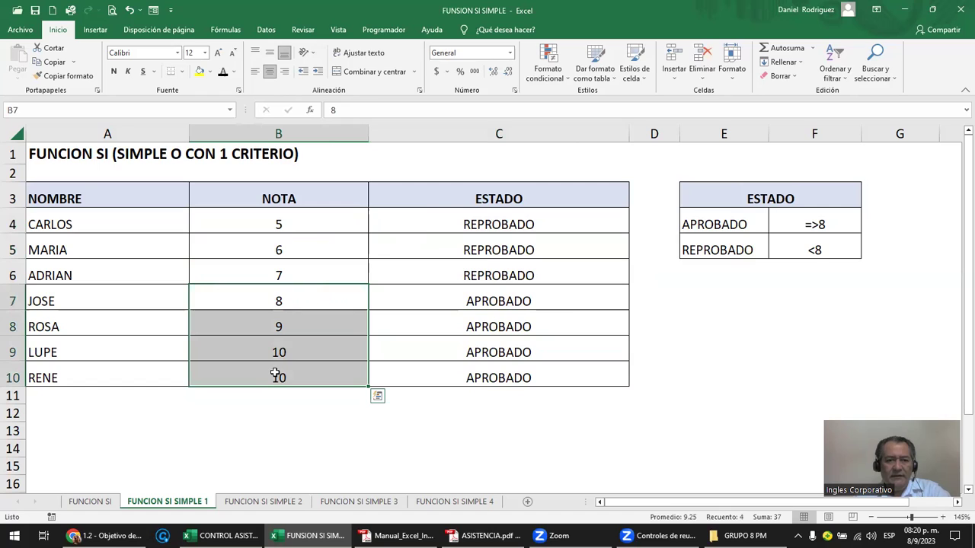
{"action": "left_click_drag", "start_coordinate": [286, 274], "coordinate": [304, 224]}
Step: Try 7.99 as ADRIAN's grade in B6, then set it to 7
{"action": "left_click", "coordinate": [299, 274]}
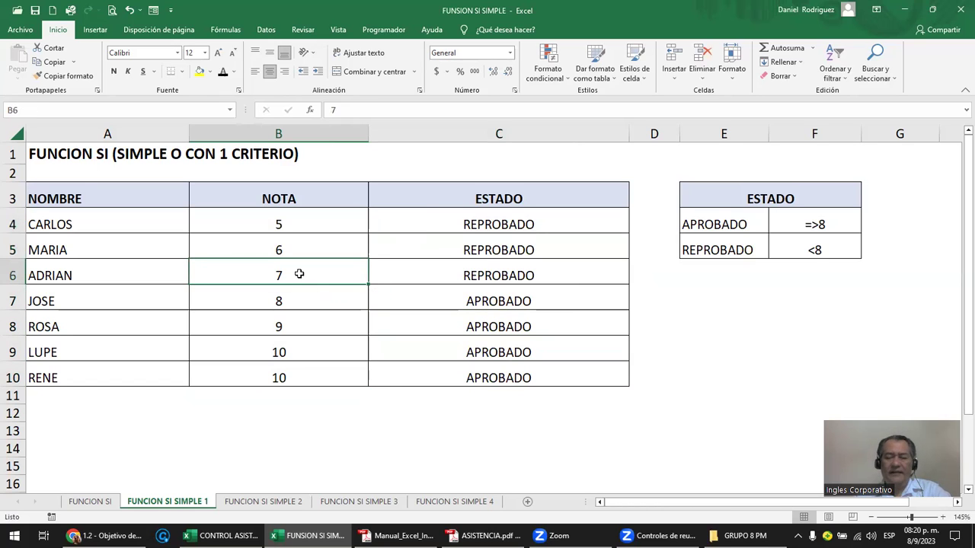
{"action": "double_click", "coordinate": [299, 274]}
{"action": "type", "text": ".99"}
{"action": "key", "text": "Return"}
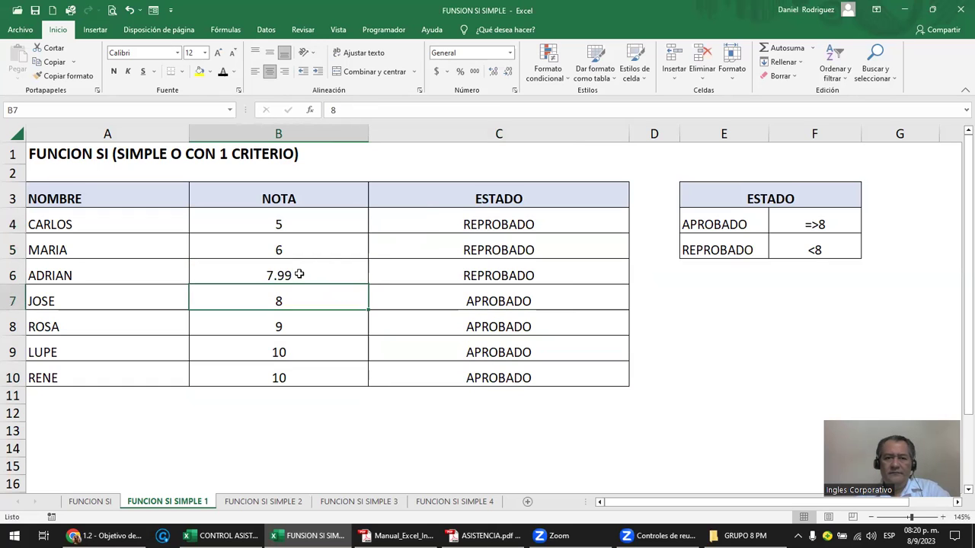
{"action": "left_click", "coordinate": [299, 274]}
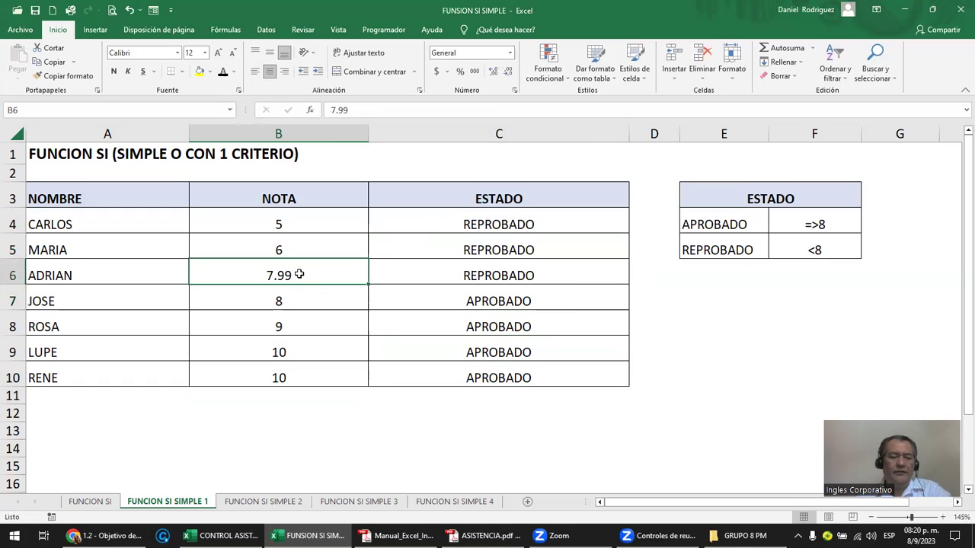
{"action": "type", "text": "7"}
{"action": "key", "text": "Return"}
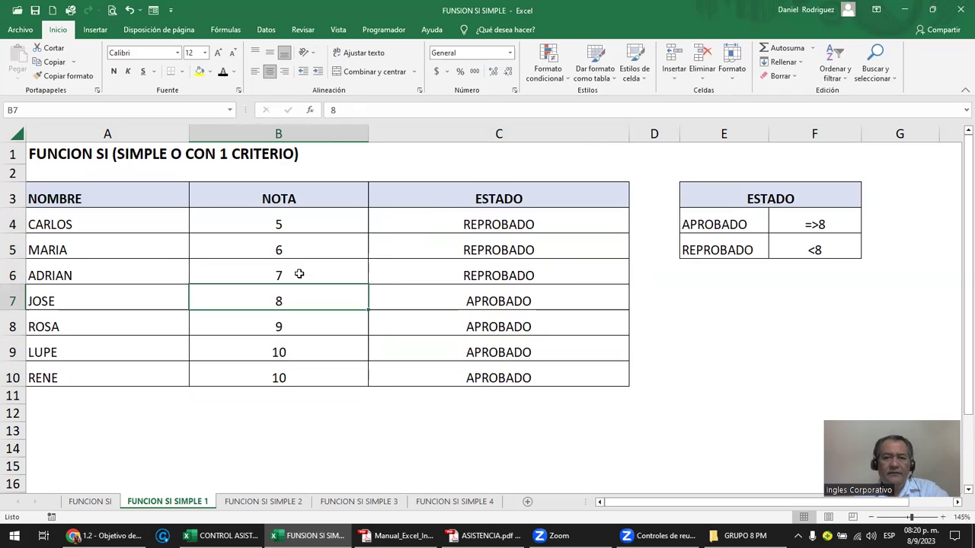
Step: Inspect C4's SI arguments against the APROBADO =>8 criterion and cancel without changes
{"action": "left_click", "coordinate": [529, 229]}
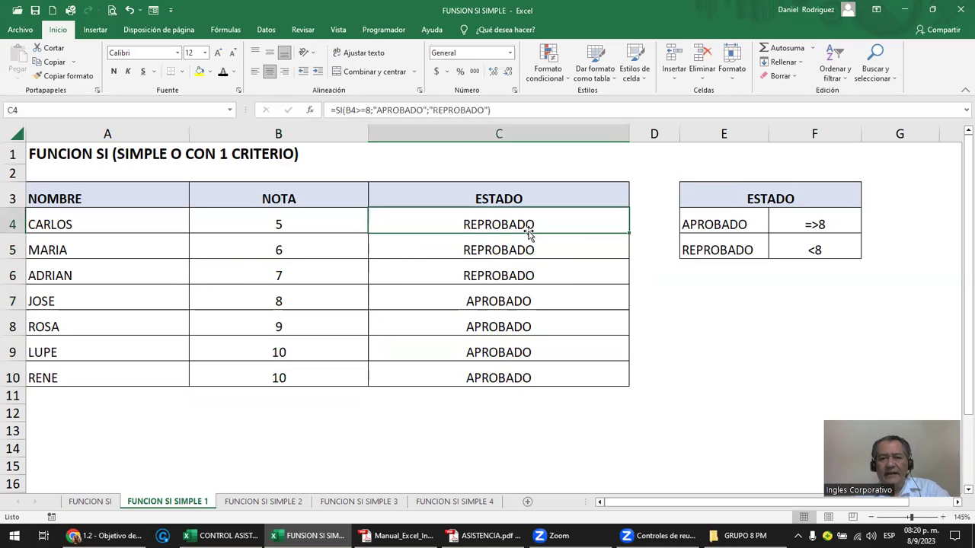
{"action": "left_click_drag", "start_coordinate": [713, 224], "coordinate": [805, 225]}
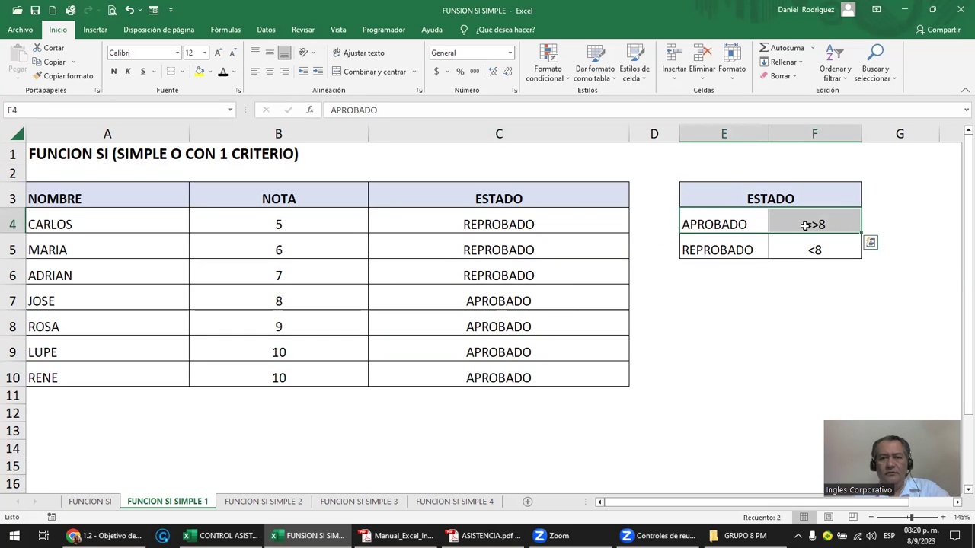
{"action": "double_click", "coordinate": [551, 220]}
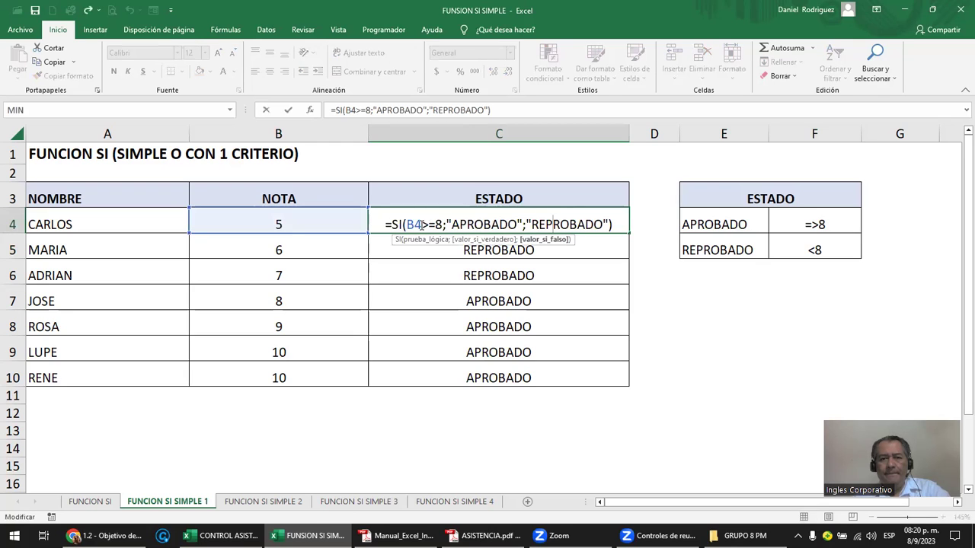
{"action": "left_click_drag", "start_coordinate": [410, 225], "coordinate": [523, 224]}
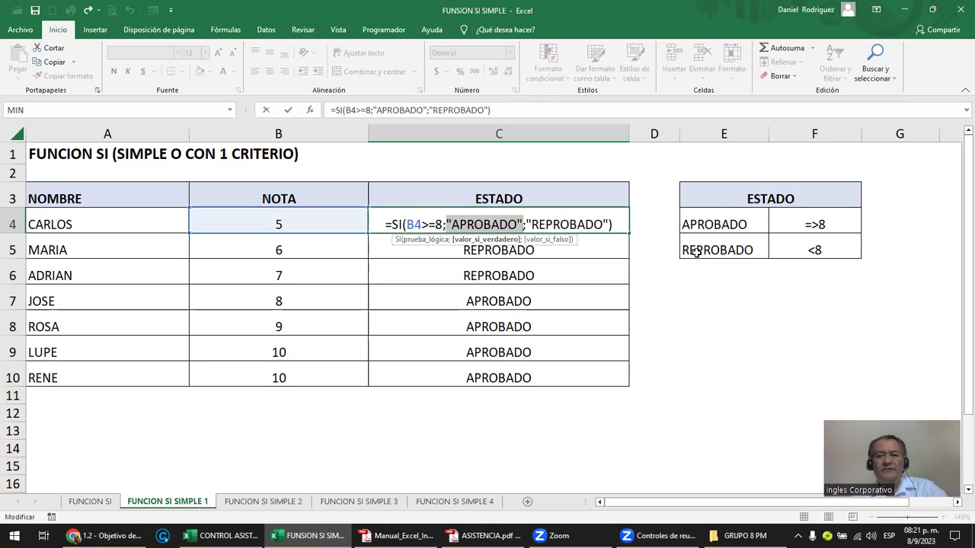
{"action": "left_click", "coordinate": [648, 224]}
{"action": "key", "text": "Escape"}
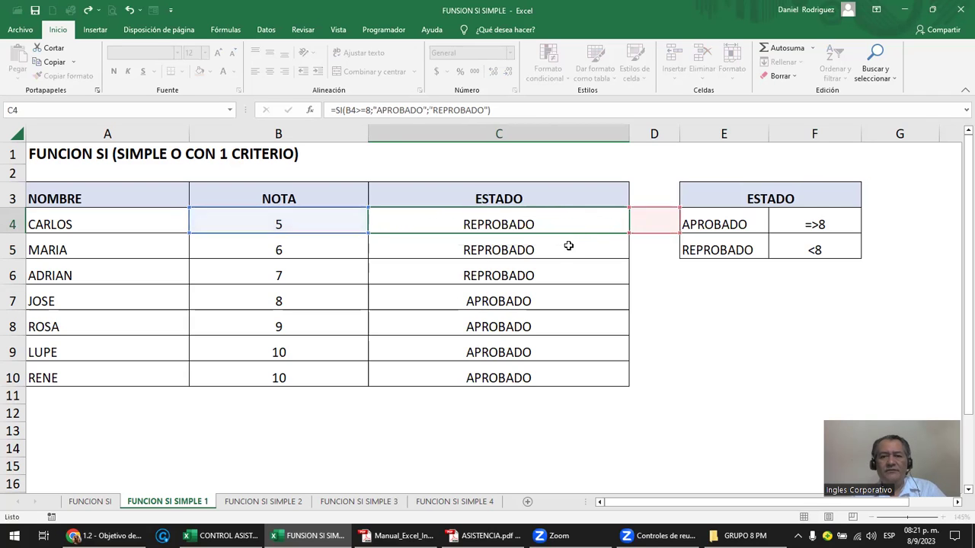
Step: Adjust columns C and D, then enter =SI(B4<8;"REPROBADO";"APROBADO") in D4
{"action": "left_click_drag", "start_coordinate": [678, 135], "coordinate": [776, 135]}
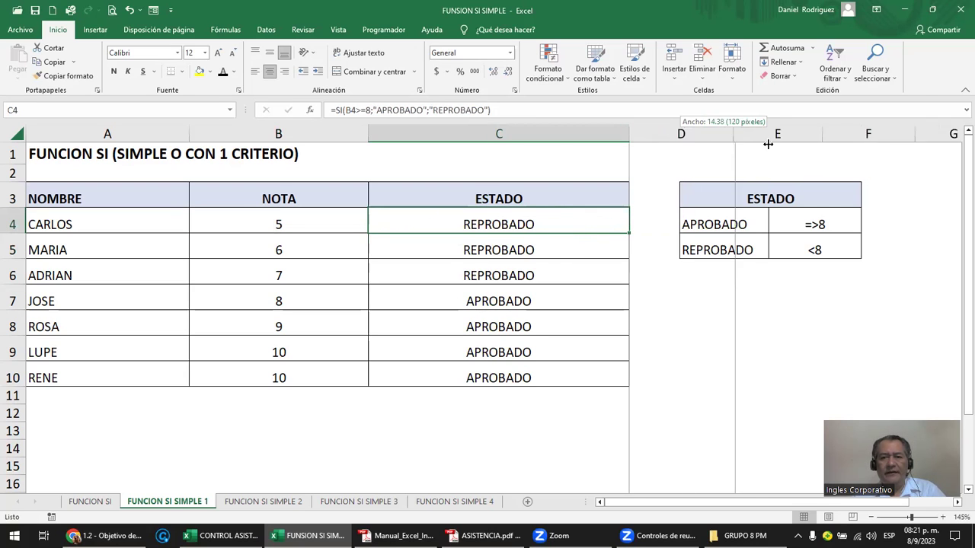
{"action": "left_click", "coordinate": [674, 227]}
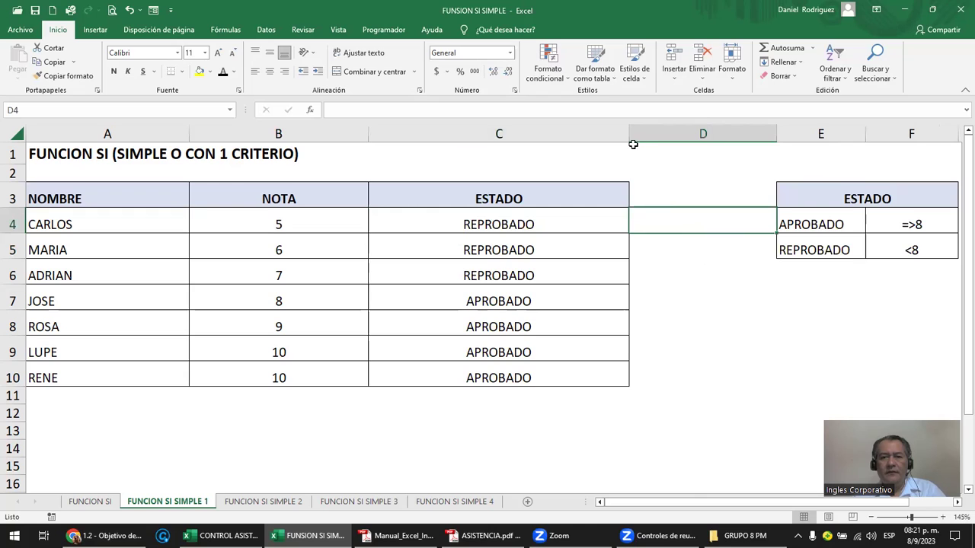
{"action": "left_click_drag", "start_coordinate": [629, 135], "coordinate": [566, 159]}
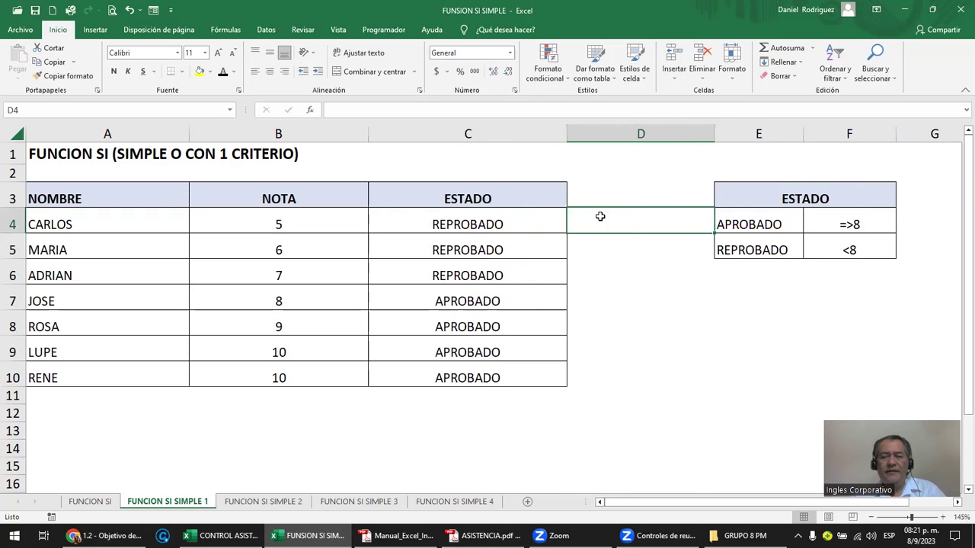
{"action": "type", "text": "="}
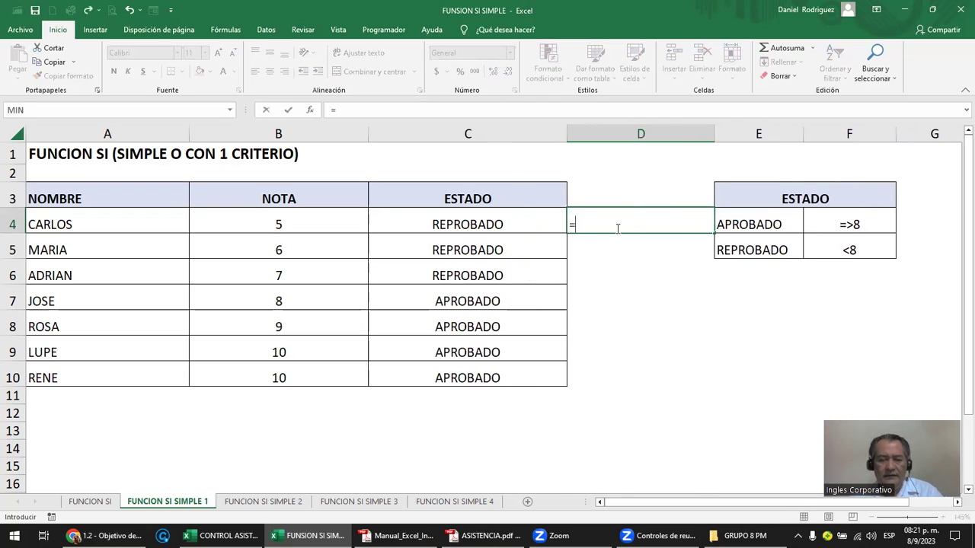
{"action": "type", "text": "SI"}
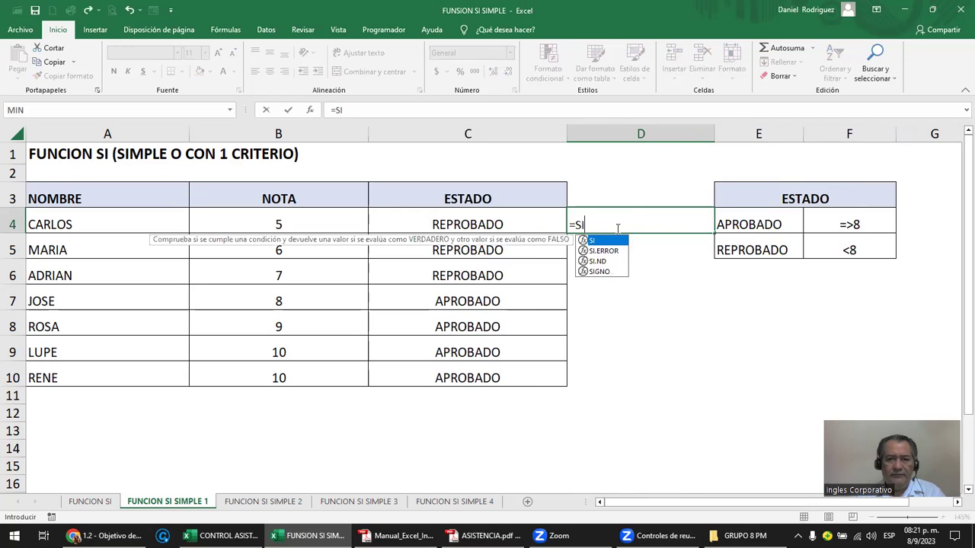
{"action": "type", "text": "("}
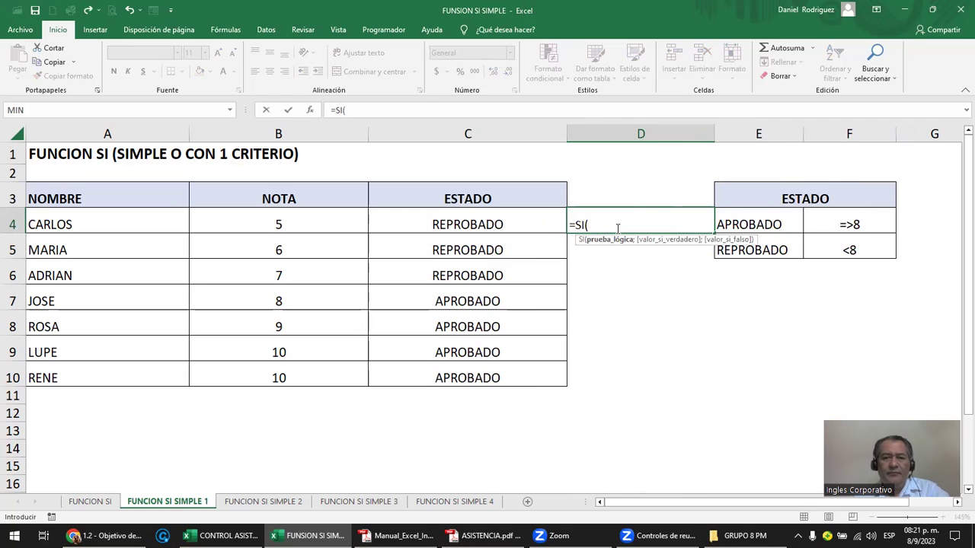
{"action": "left_click", "coordinate": [310, 223]}
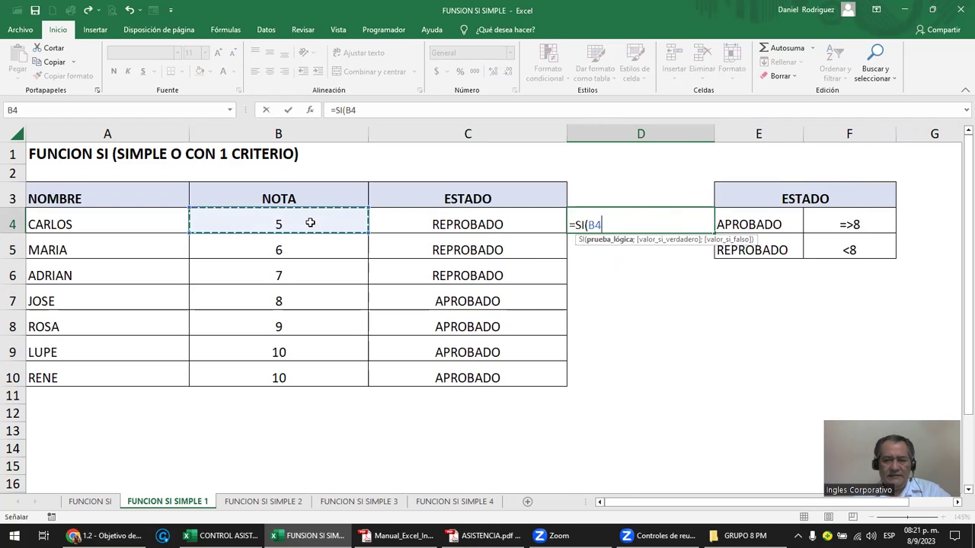
{"action": "type", "text": "<8;"}
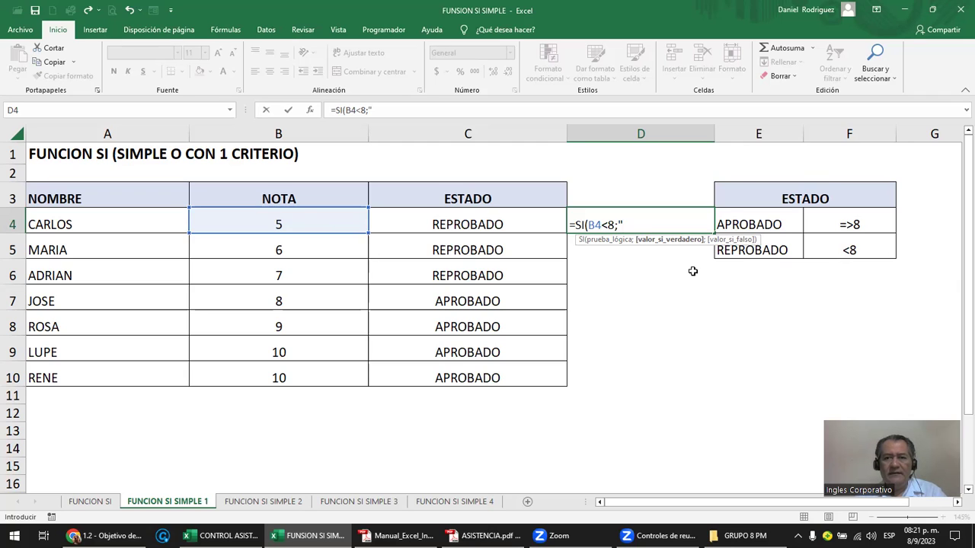
{"action": "type", "text": "REPROBADO"}
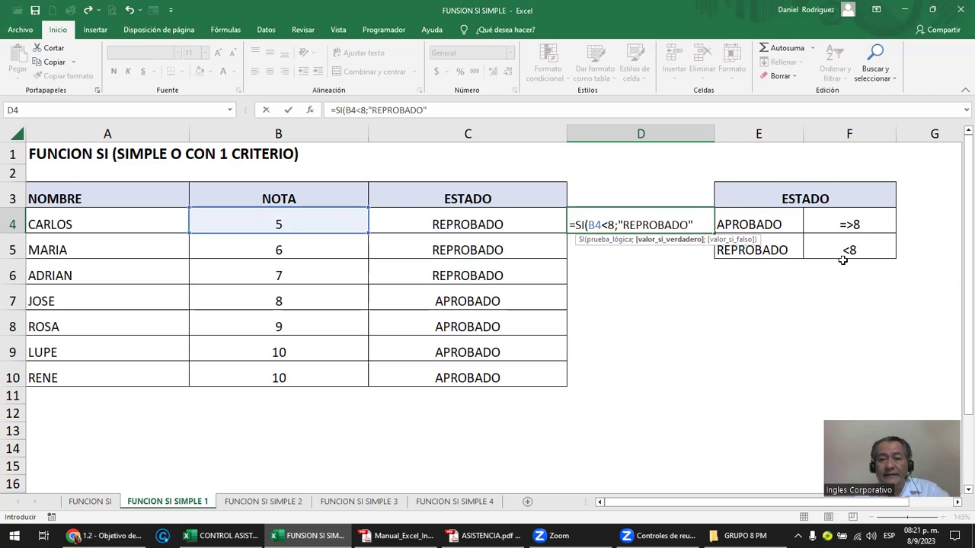
{"action": "type", "text": ";"}
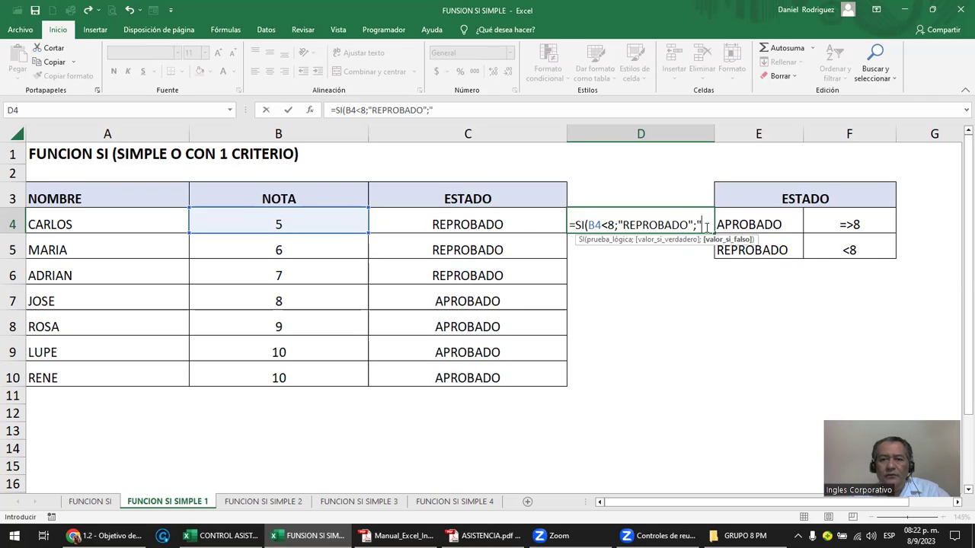
{"action": "type", "text": "APROBADO"}
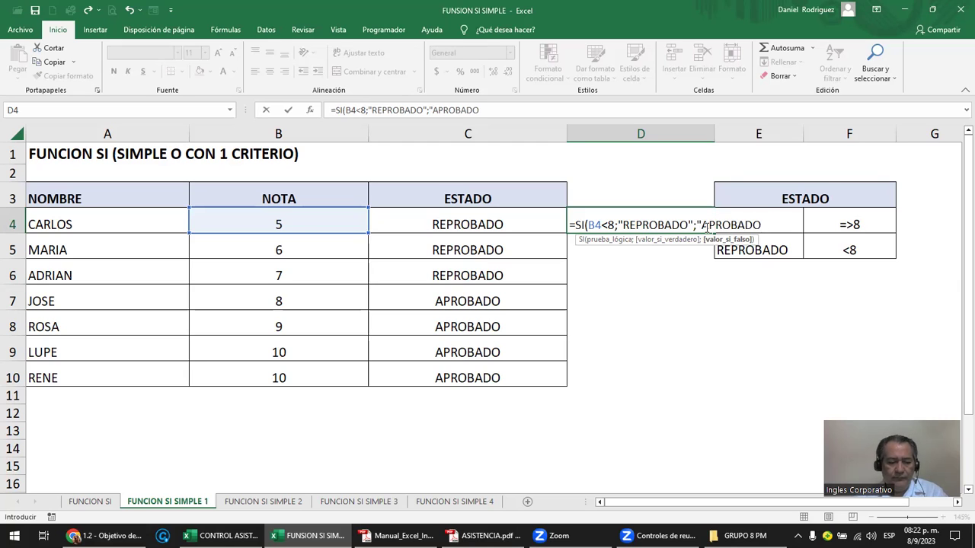
{"action": "key", "text": "Return"}
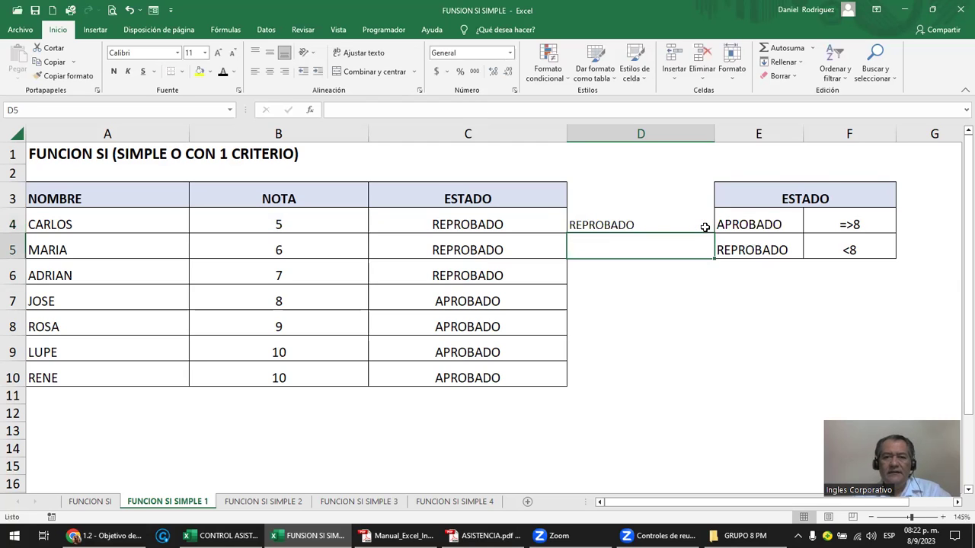
{"action": "left_click", "coordinate": [619, 225]}
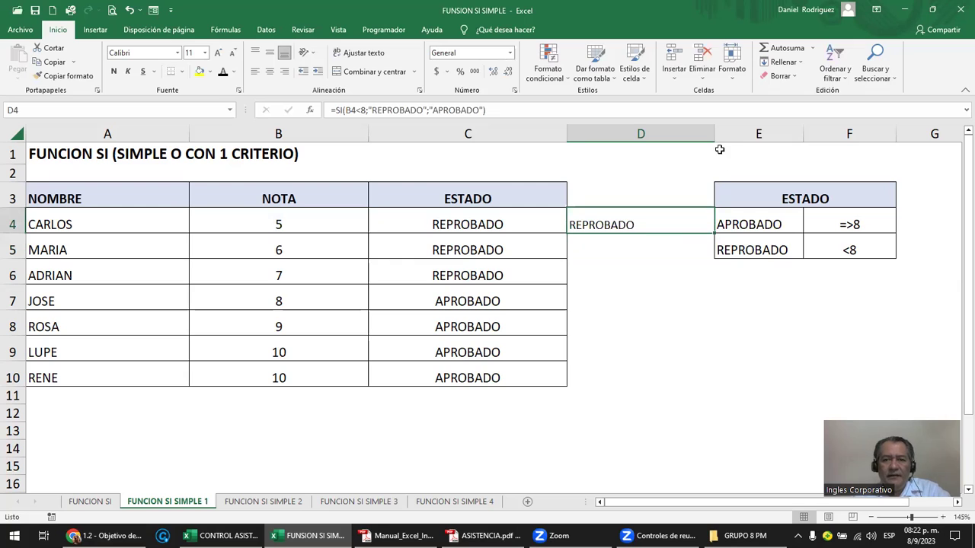
Step: Copy D4's reversed formula down to D10 with the fill handle
{"action": "left_click_drag", "start_coordinate": [714, 134], "coordinate": [726, 137]}
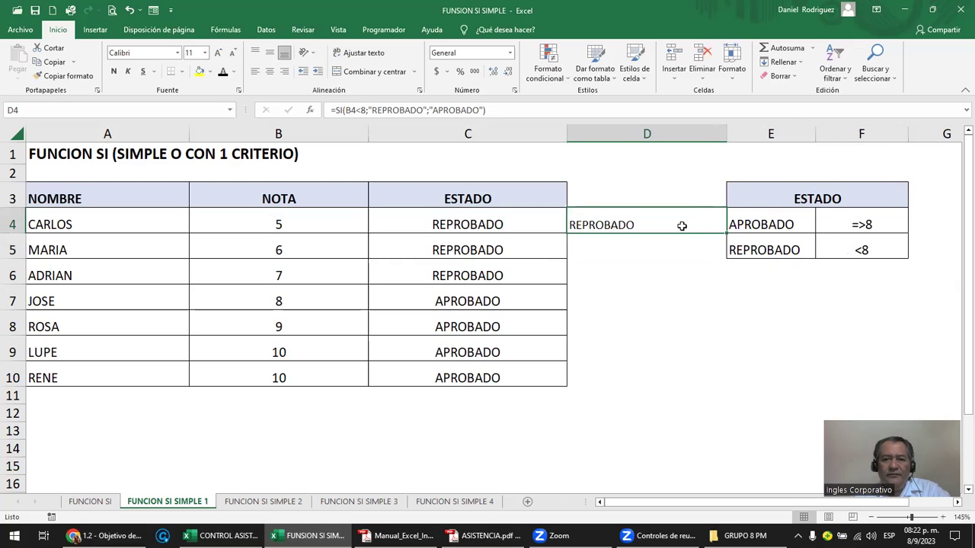
{"action": "double_click", "coordinate": [726, 234]}
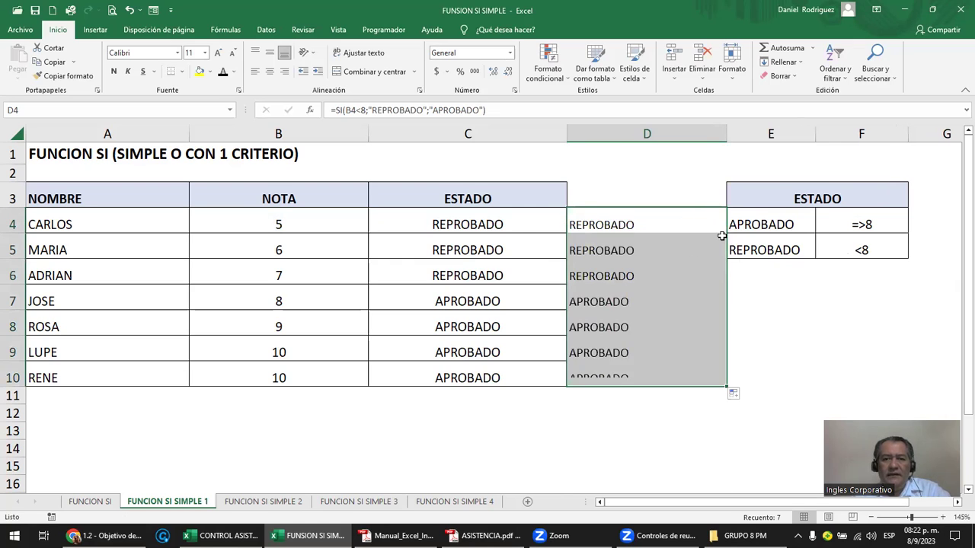
{"action": "left_click", "coordinate": [301, 226]}
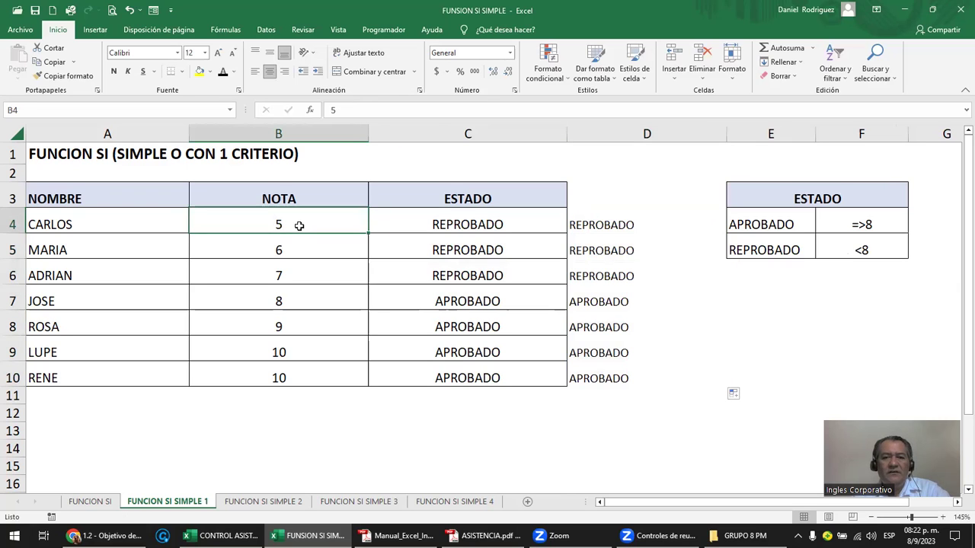
Step: Compare the C and D formulas row by row from row 4 to row 9
{"action": "left_click", "coordinate": [457, 224]}
{"action": "left_click", "coordinate": [605, 224]}
{"action": "left_click", "coordinate": [488, 225]}
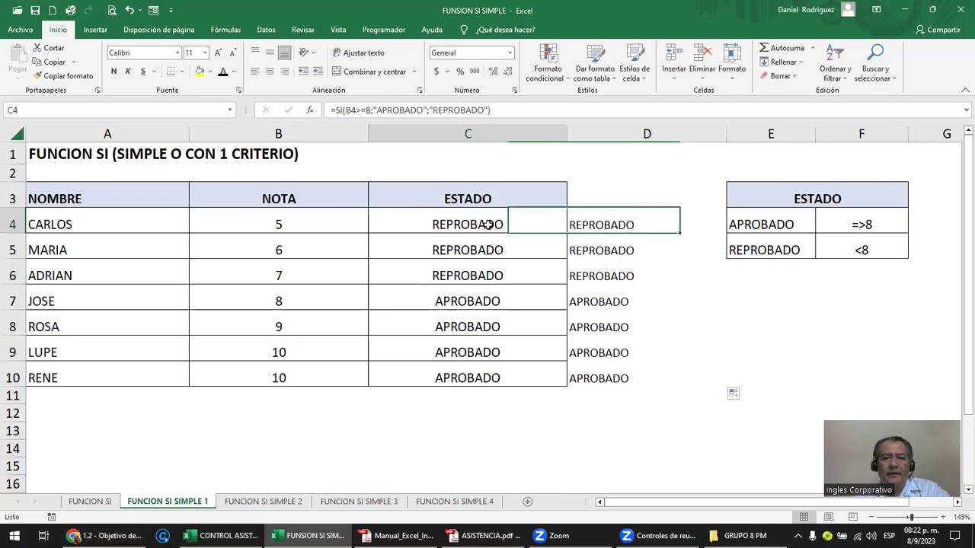
{"action": "left_click", "coordinate": [587, 225]}
{"action": "left_click", "coordinate": [505, 250]}
{"action": "left_click", "coordinate": [572, 246]}
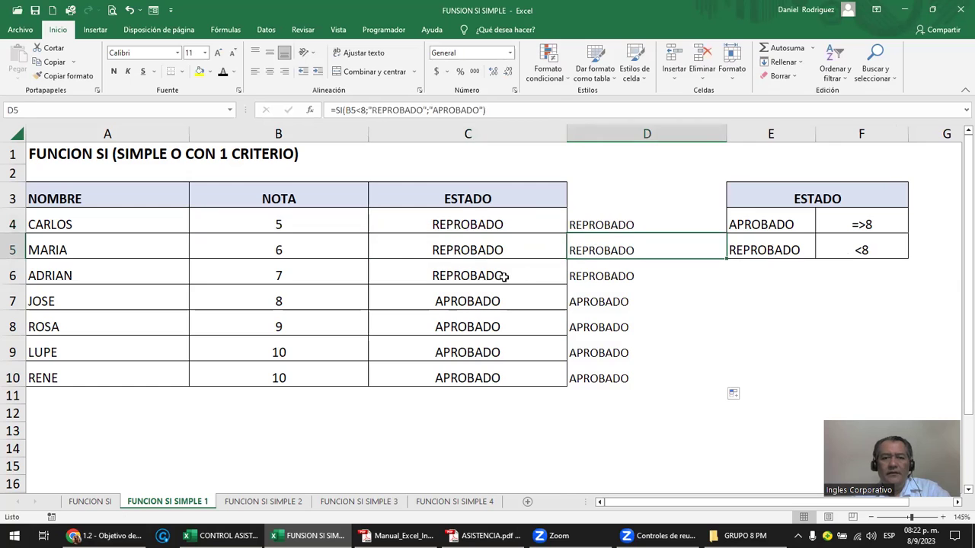
{"action": "left_click", "coordinate": [505, 276]}
{"action": "left_click", "coordinate": [572, 277]}
{"action": "left_click", "coordinate": [513, 303]}
{"action": "left_click", "coordinate": [562, 304]}
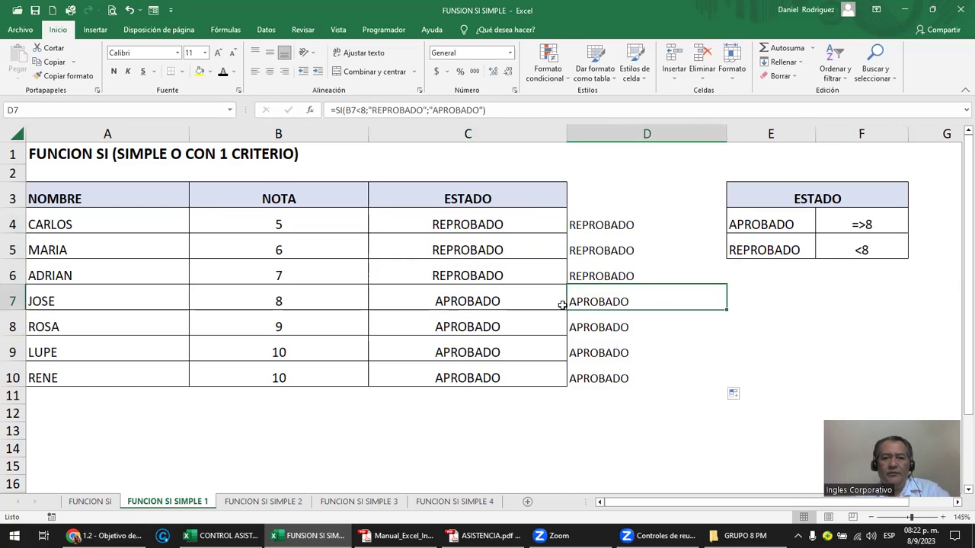
{"action": "left_click", "coordinate": [502, 320]}
{"action": "left_click", "coordinate": [583, 326]}
{"action": "left_click", "coordinate": [506, 344]}
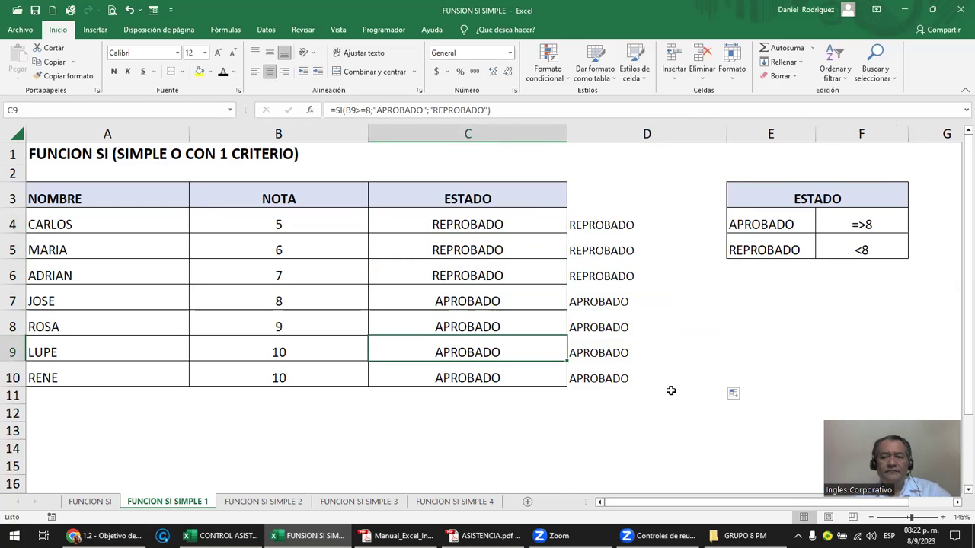
{"action": "left_click", "coordinate": [749, 328]}
{"action": "left_click", "coordinate": [493, 224]}
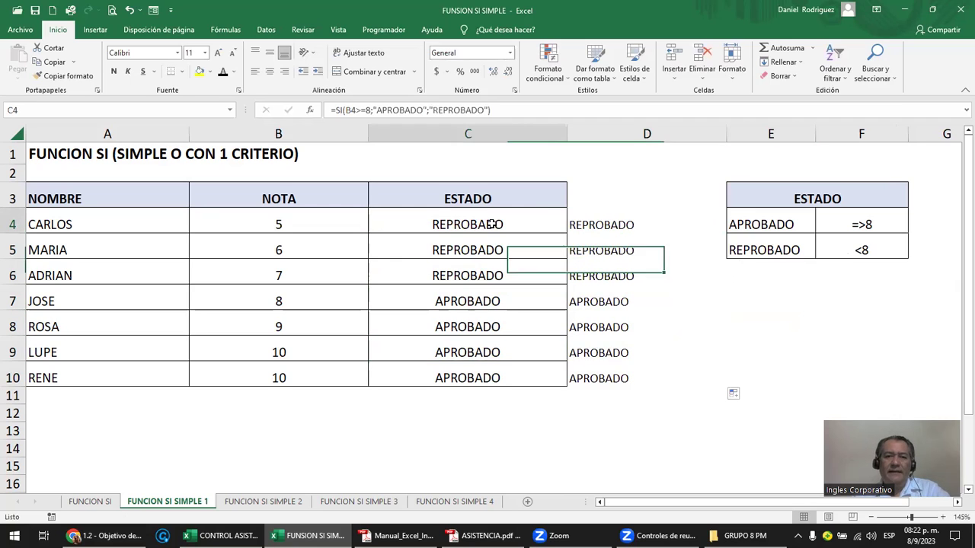
{"action": "left_click", "coordinate": [480, 132]}
{"action": "key", "text": "F2"}
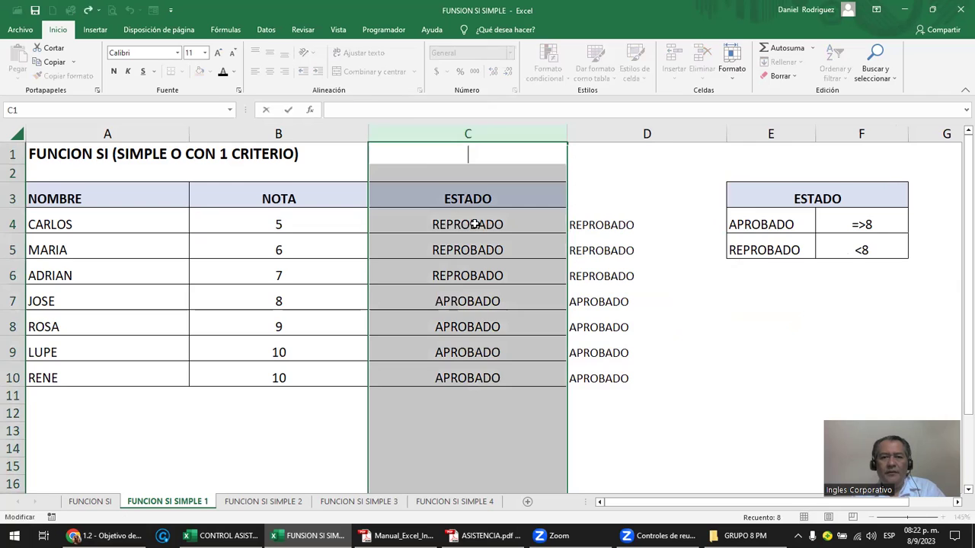
{"action": "left_click", "coordinate": [474, 224]}
{"action": "key", "text": "F2"}
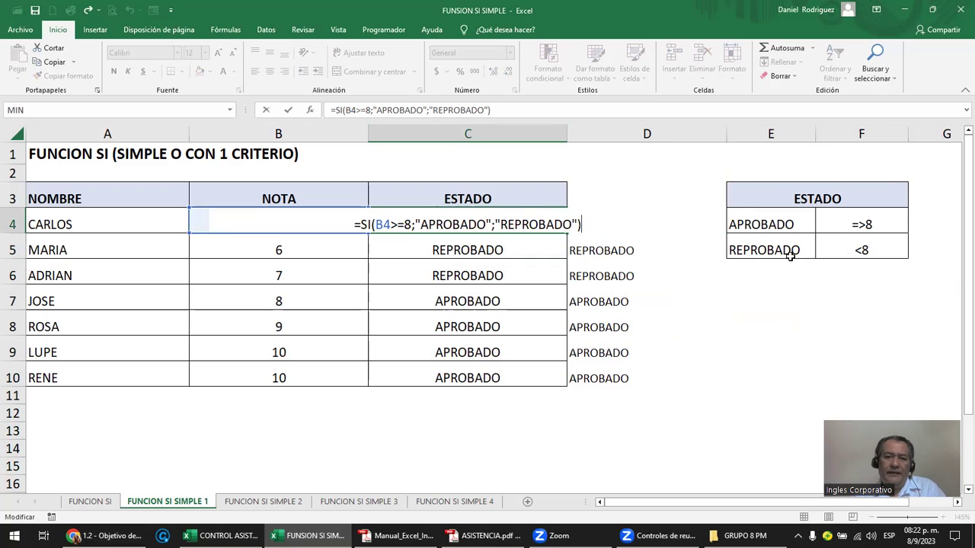
{"action": "key", "text": "Escape"}
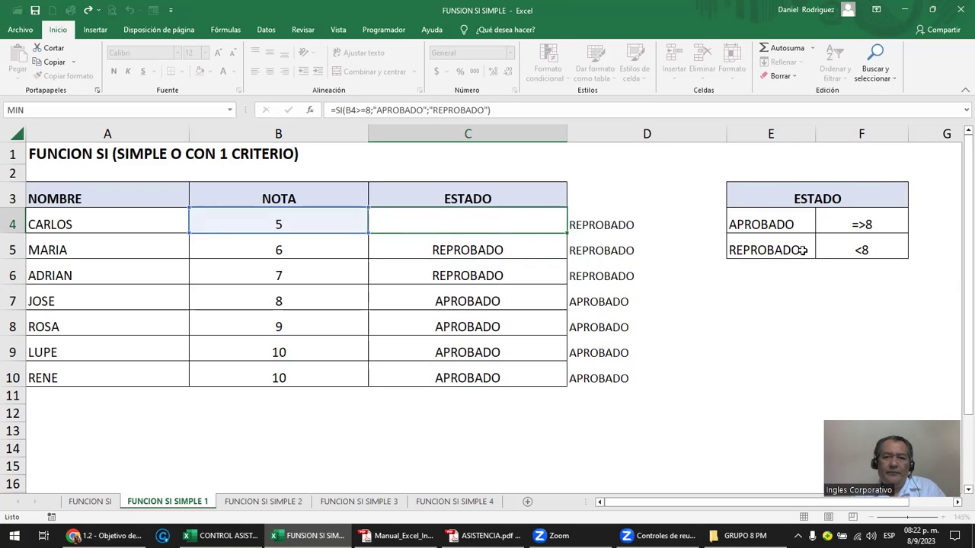
{"action": "left_click", "coordinate": [611, 221]}
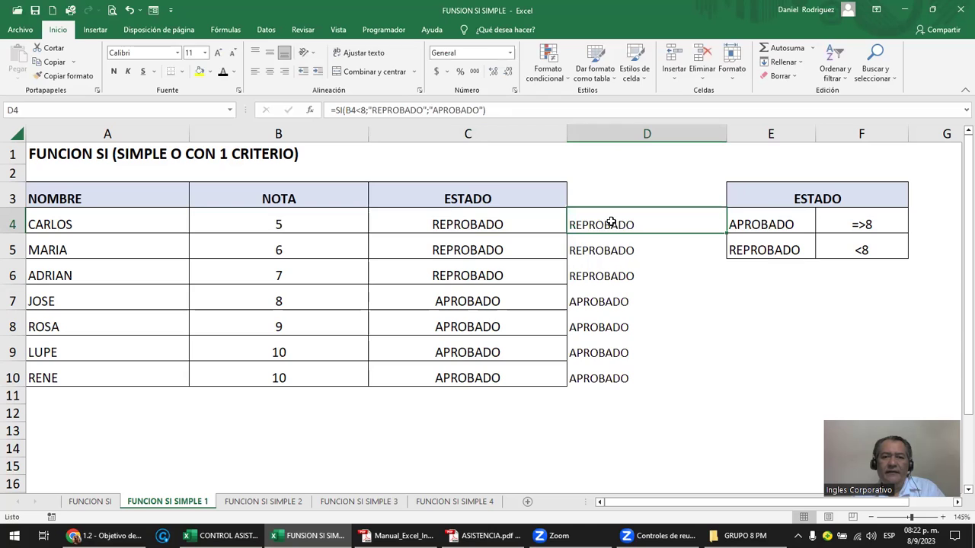
{"action": "double_click", "coordinate": [610, 222]}
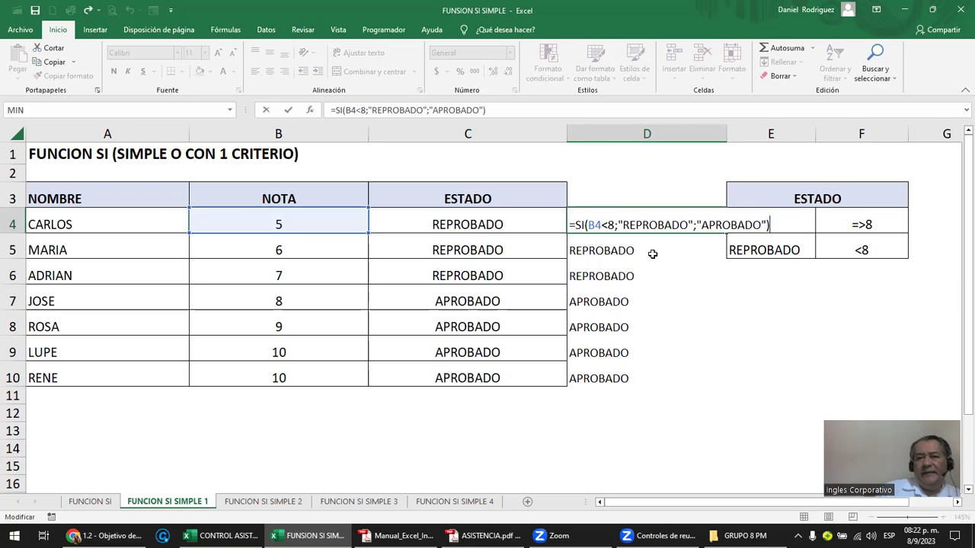
{"action": "key", "text": "ctrl+Return"}
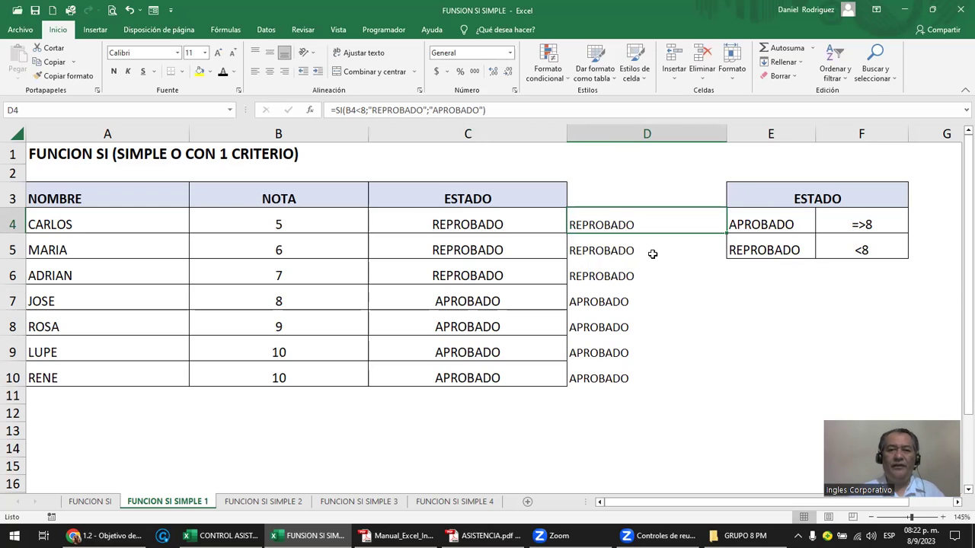
{"action": "left_click", "coordinate": [521, 220]}
{"action": "double_click", "coordinate": [522, 220]}
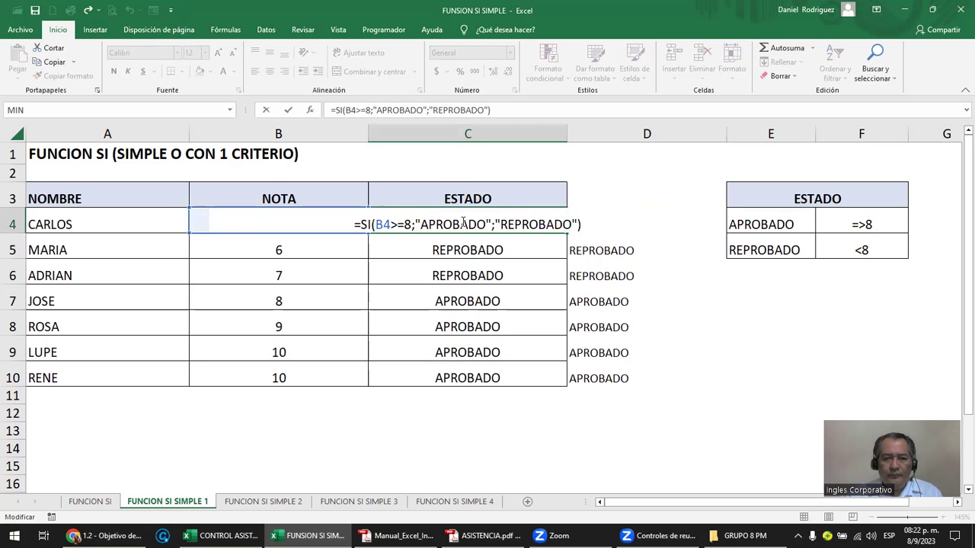
{"action": "key", "text": "Escape"}
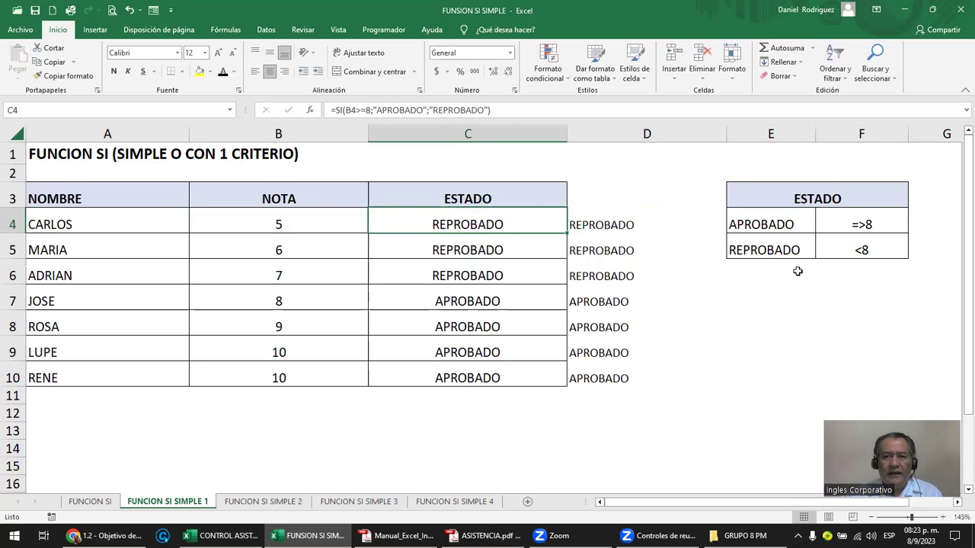
{"action": "left_click", "coordinate": [770, 275]}
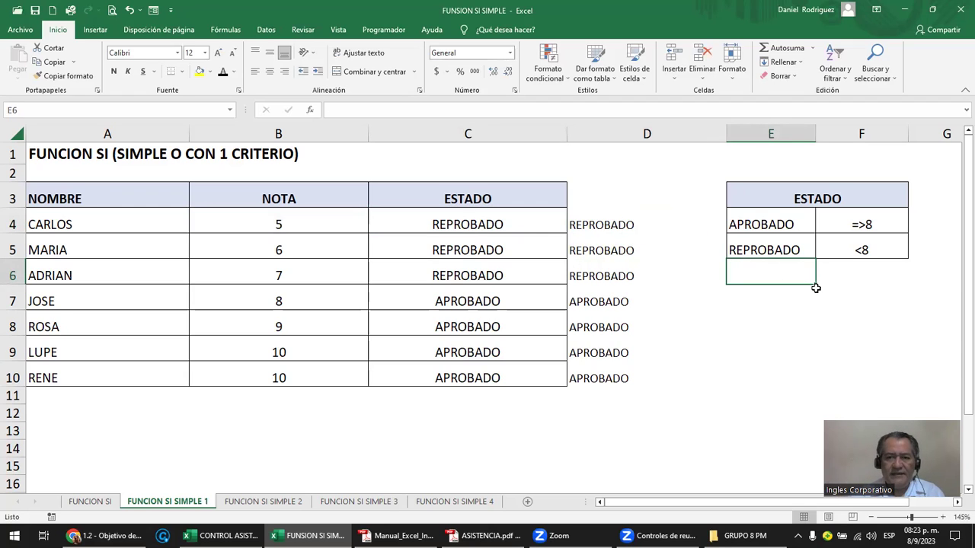
Step: Enter the label PREMIO in E6 and the value 10 in F6
{"action": "type", "text": "PRE"}
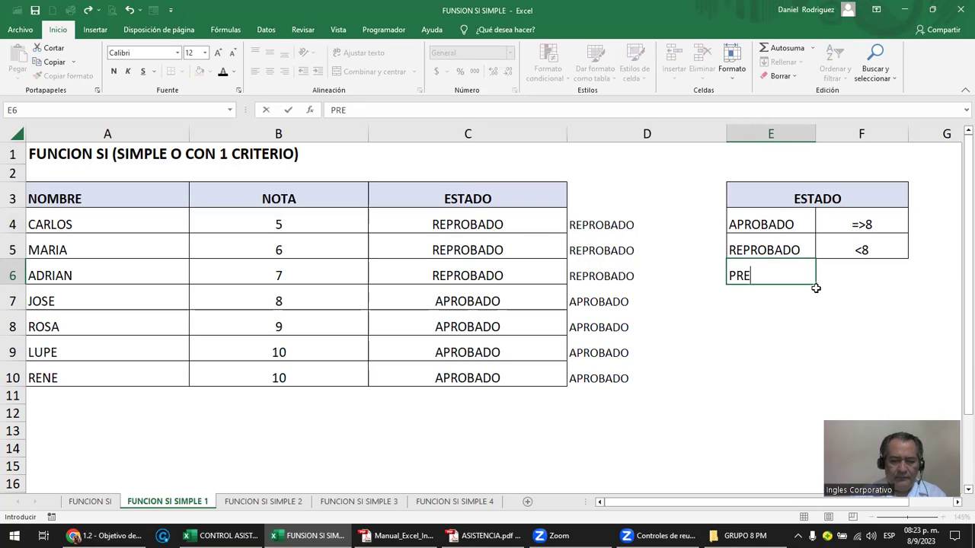
{"action": "type", "text": "MIO"}
{"action": "key", "text": "Return"}
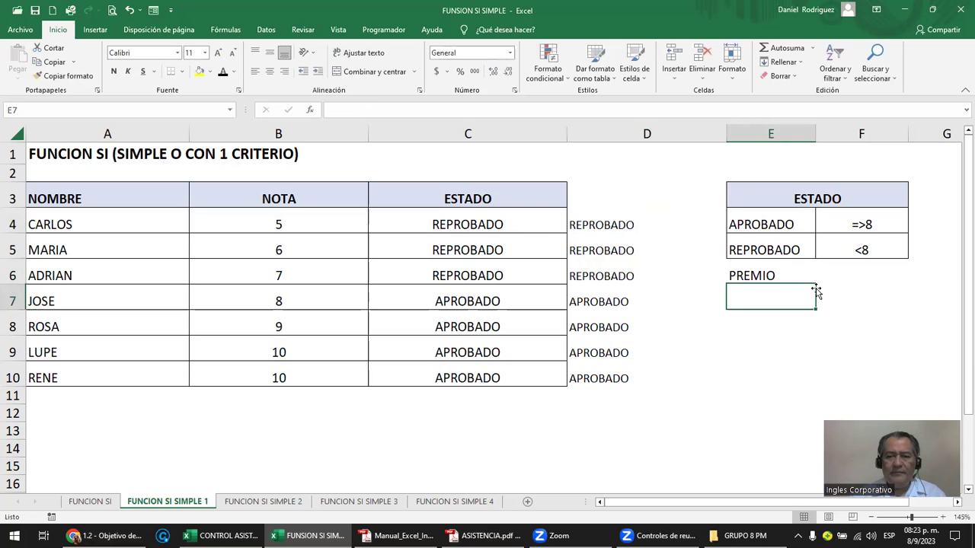
{"action": "key", "text": "Up"}
{"action": "key", "text": "Right"}
{"action": "type", "text": "10"}
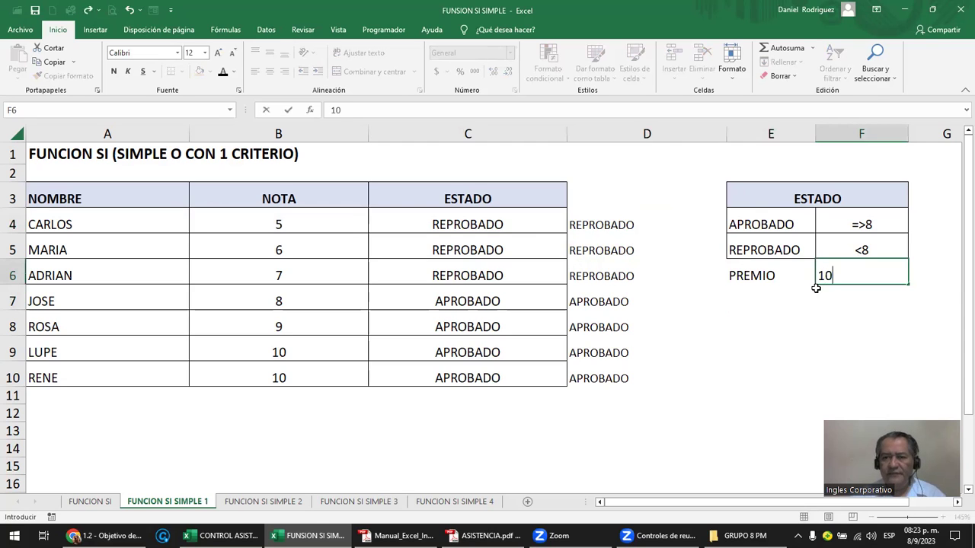
{"action": "key", "text": "Return"}
Step: Select the new PREMIO row E6:F6 and compare its value 10 with the =>8 criterion
{"action": "left_click_drag", "start_coordinate": [760, 277], "coordinate": [844, 272]}
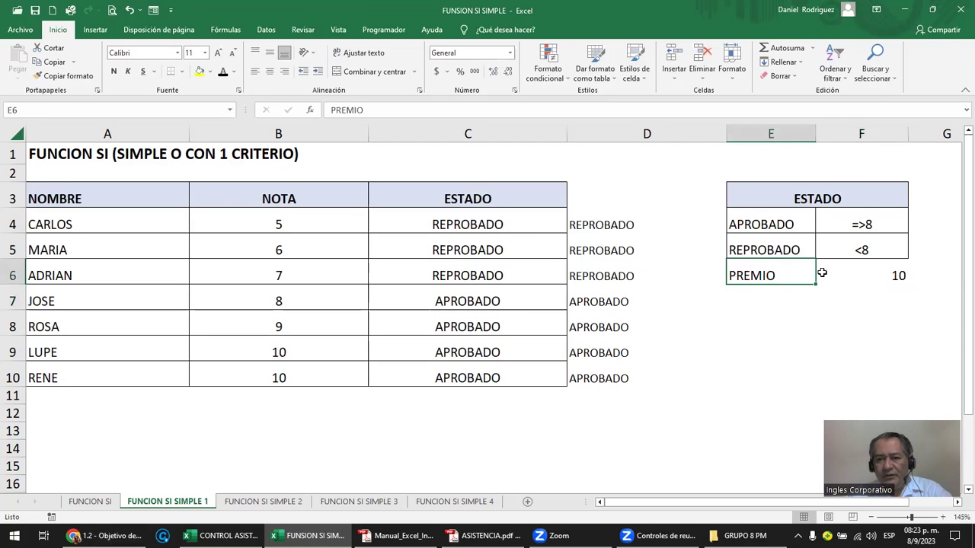
{"action": "left_click", "coordinate": [872, 276]}
{"action": "left_click", "coordinate": [857, 224]}
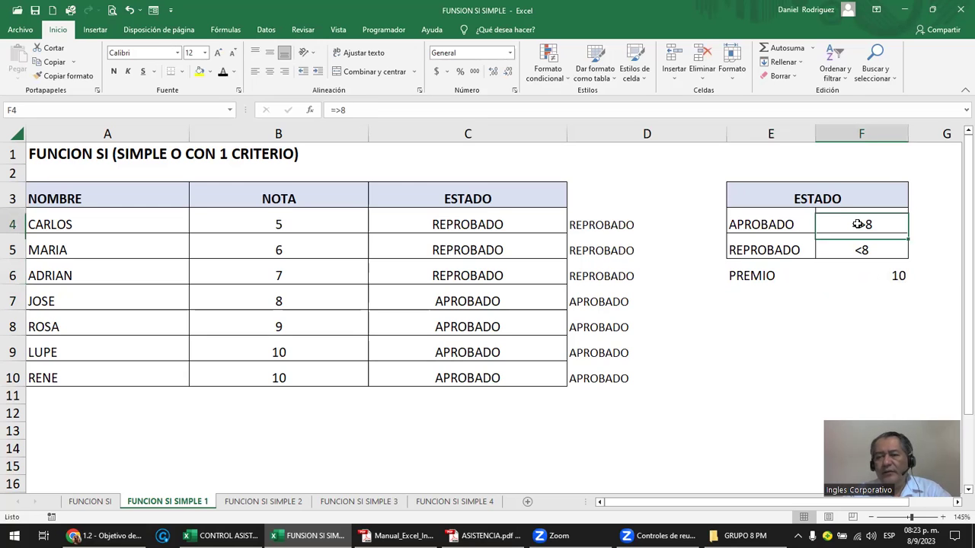
{"action": "left_click", "coordinate": [864, 278]}
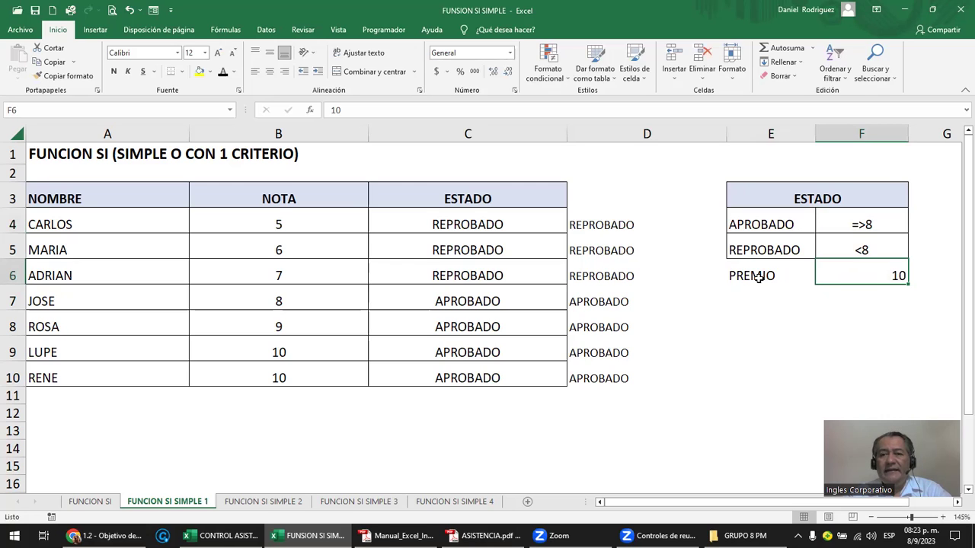
{"action": "left_click_drag", "start_coordinate": [759, 277], "coordinate": [845, 272]}
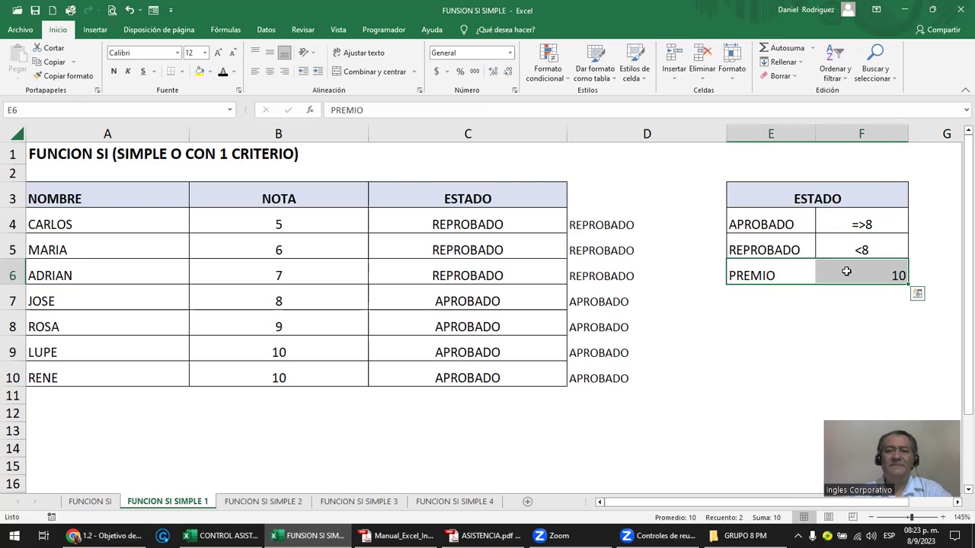
{"action": "left_click", "coordinate": [487, 232]}
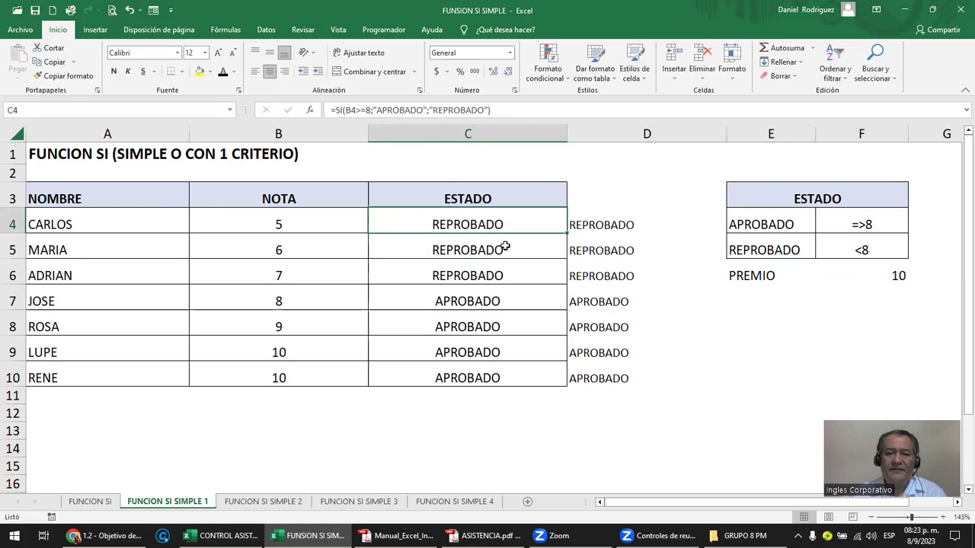
{"action": "key", "text": "F2"}
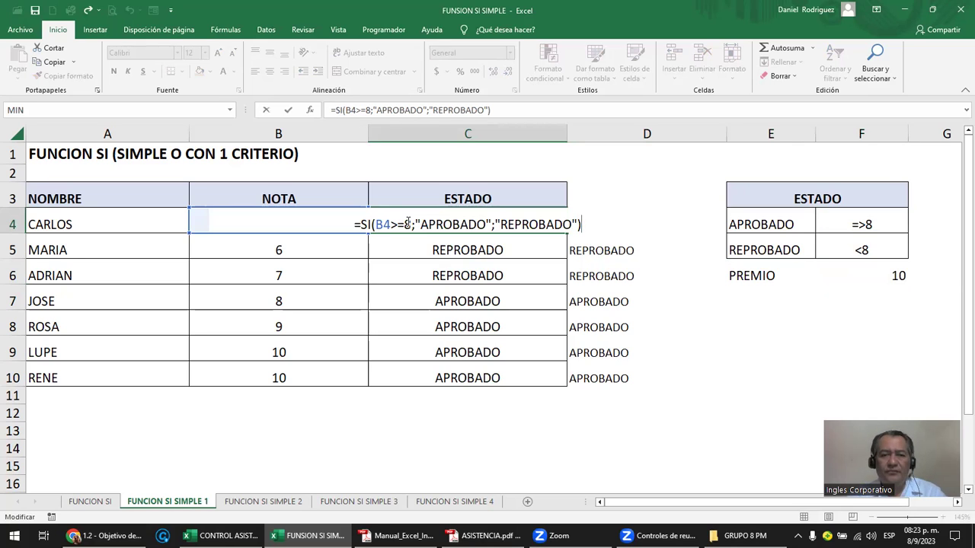
{"action": "key", "text": "ctrl+Return"}
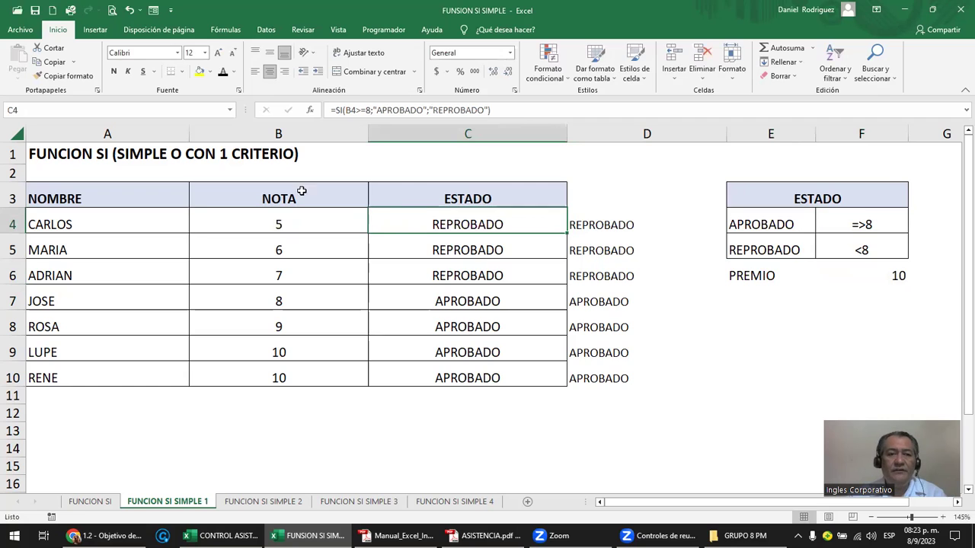
{"action": "double_click", "coordinate": [466, 219]}
{"action": "left_click_drag", "start_coordinate": [375, 225], "coordinate": [412, 225]}
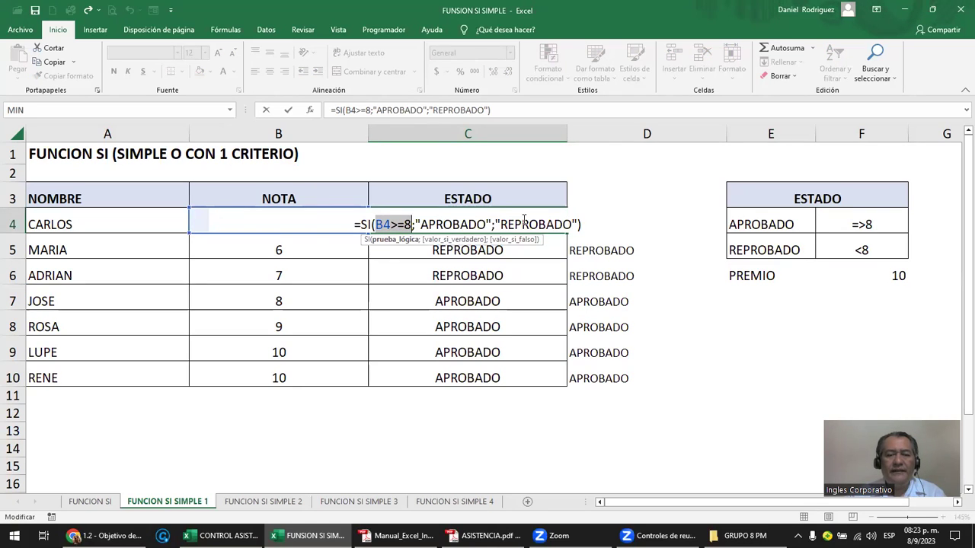
{"action": "key", "text": "Escape"}
{"action": "left_click_drag", "start_coordinate": [762, 227], "coordinate": [752, 275]}
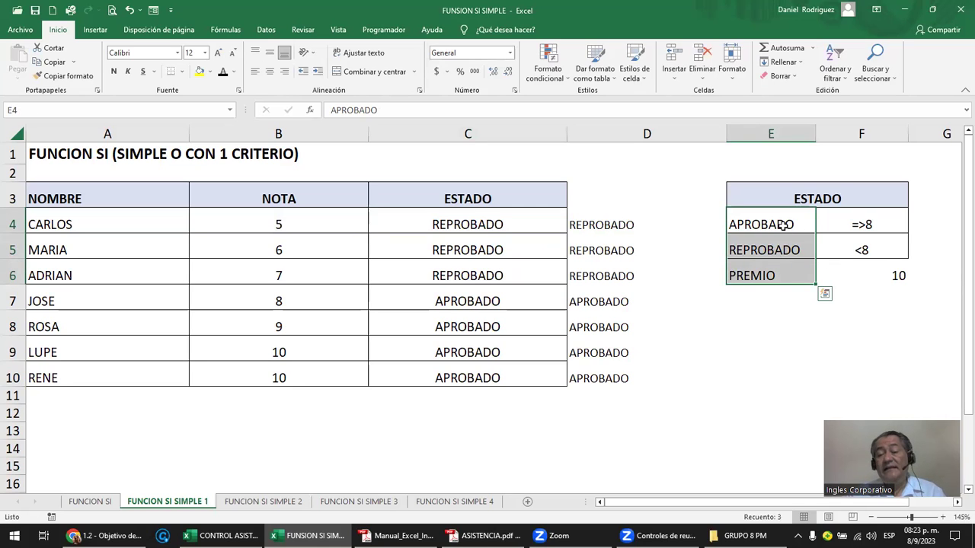
{"action": "double_click", "coordinate": [479, 224]}
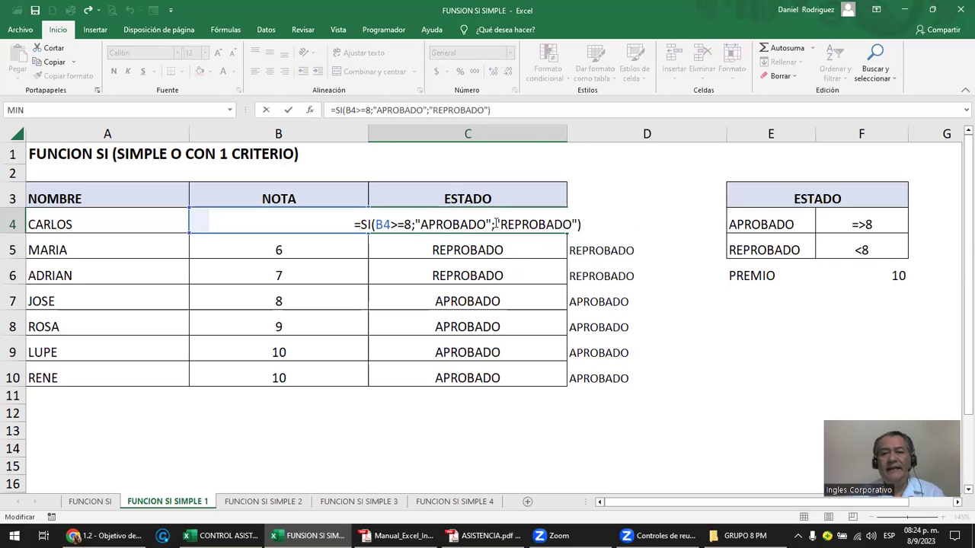
{"action": "left_click", "coordinate": [496, 224]}
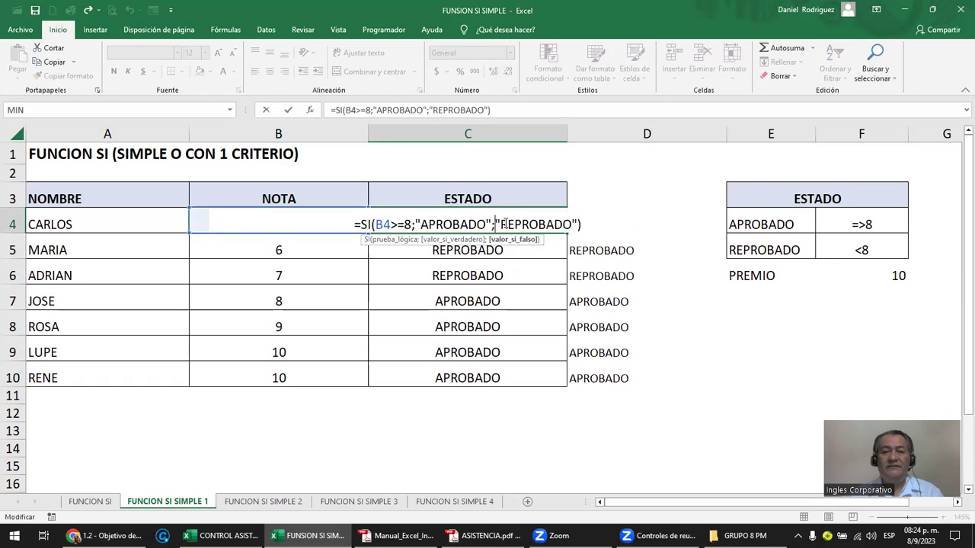
{"action": "key", "text": "Escape"}
{"action": "double_click", "coordinate": [500, 223]}
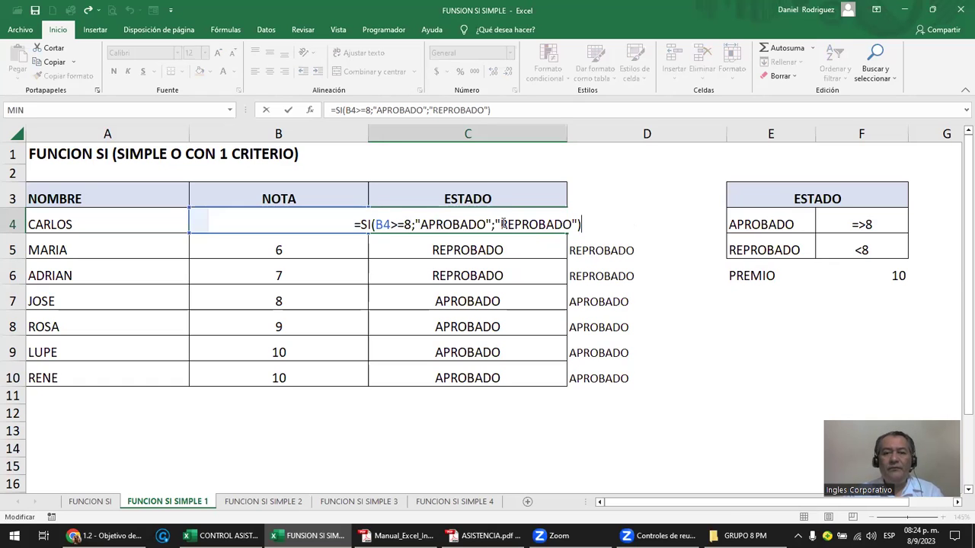
{"action": "key", "text": "Escape"}
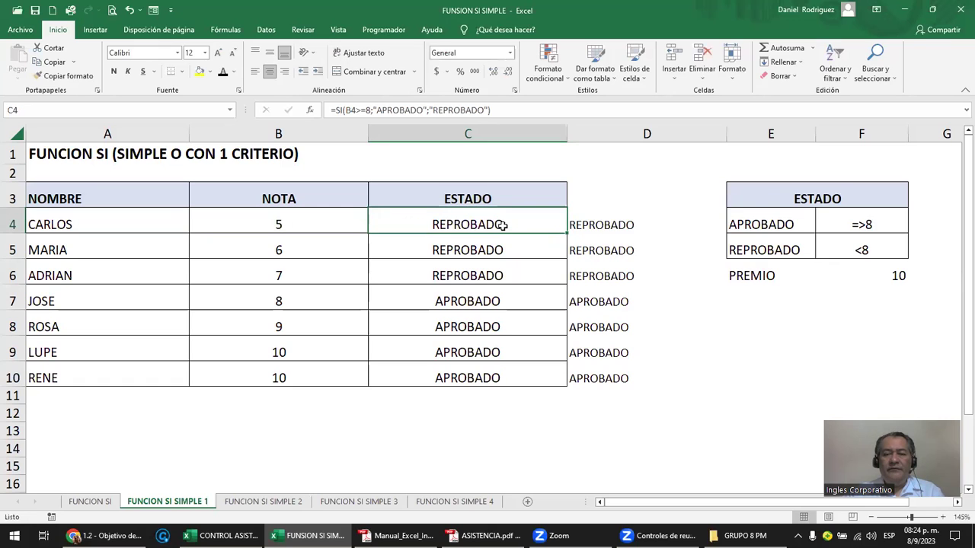
{"action": "double_click", "coordinate": [578, 222]}
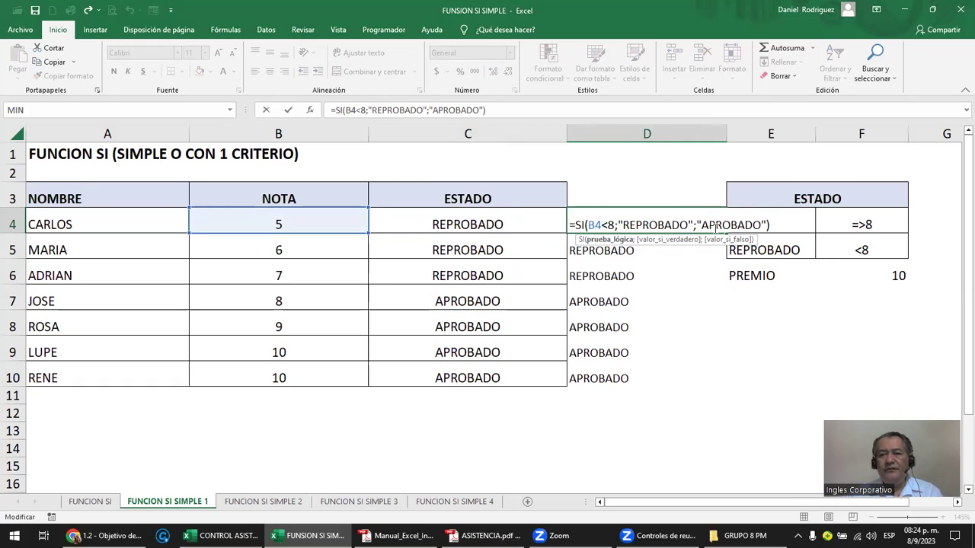
{"action": "left_click", "coordinate": [714, 226]}
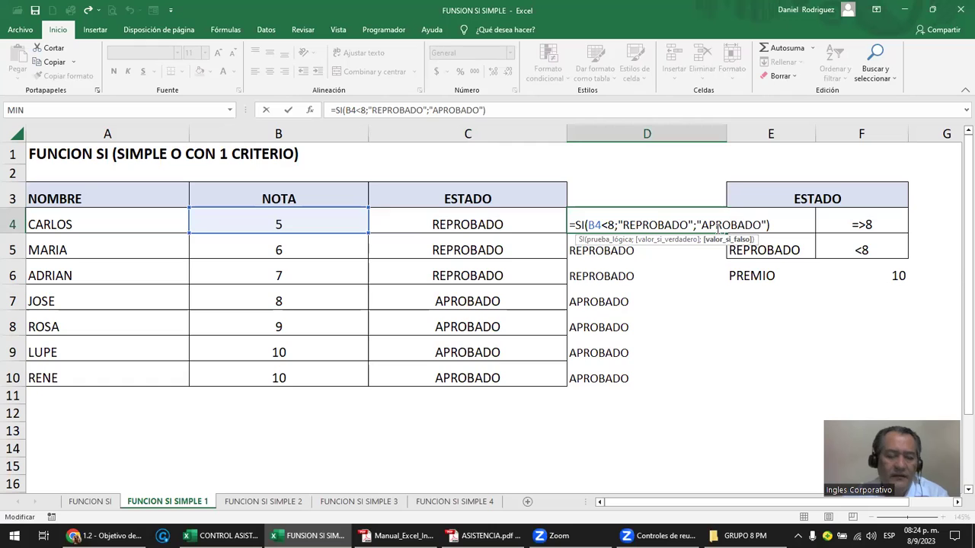
{"action": "key", "text": "ctrl+Return"}
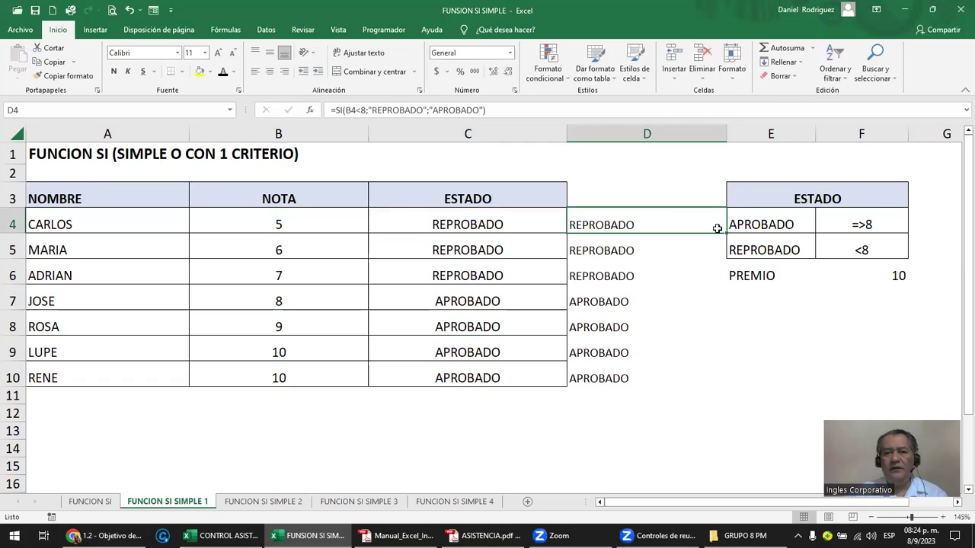
{"action": "left_click", "coordinate": [765, 222]}
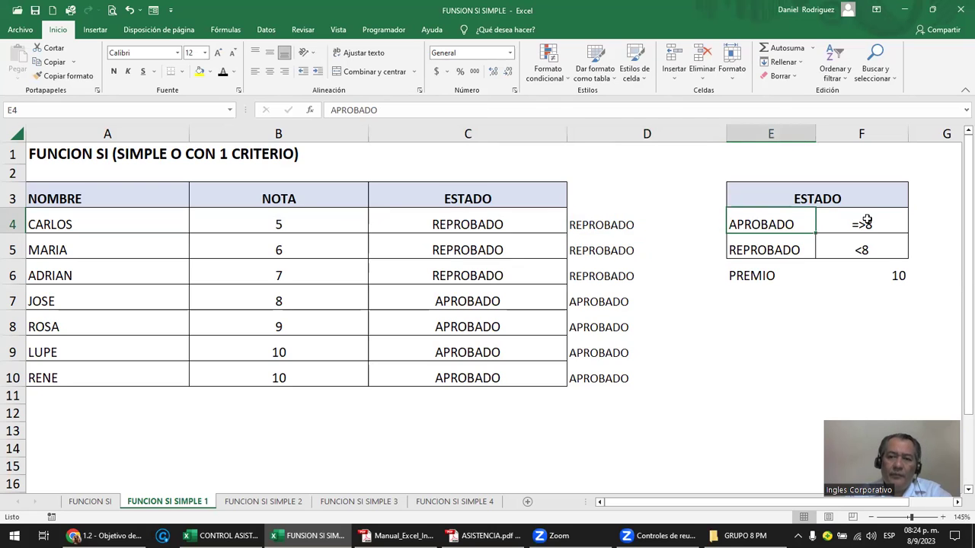
Step: Select PREMIO and its value 10 in E6:F6 and delete them
{"action": "left_click", "coordinate": [780, 240]}
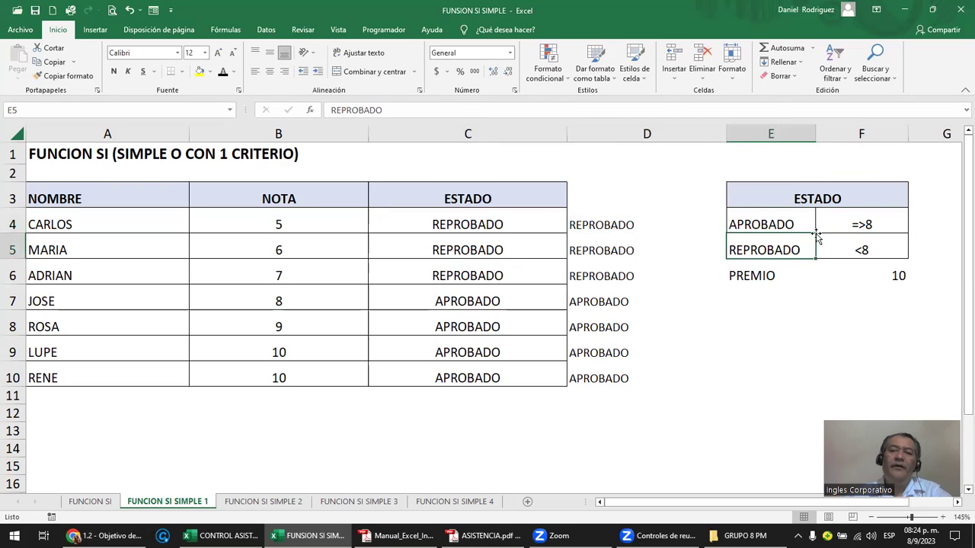
{"action": "left_click", "coordinate": [862, 249]}
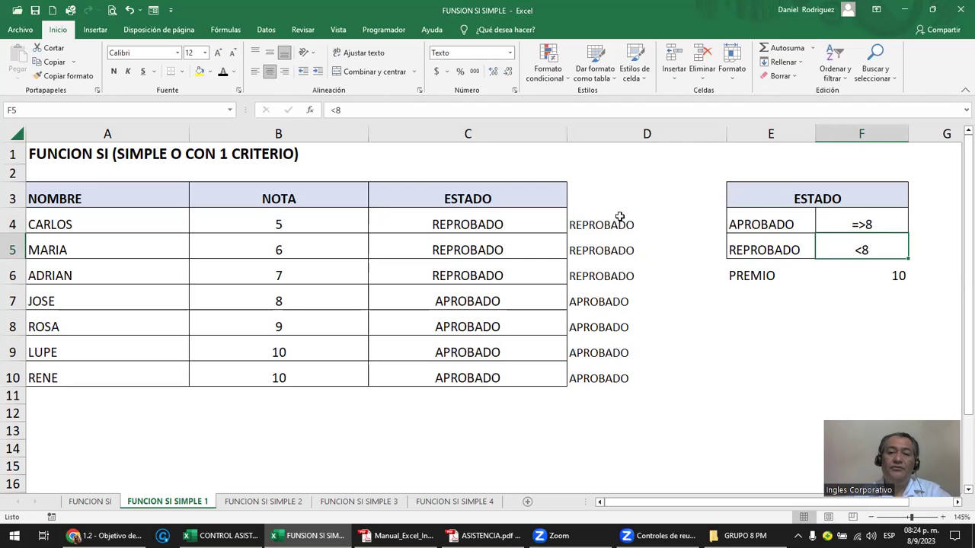
{"action": "left_click_drag", "start_coordinate": [751, 277], "coordinate": [764, 230]}
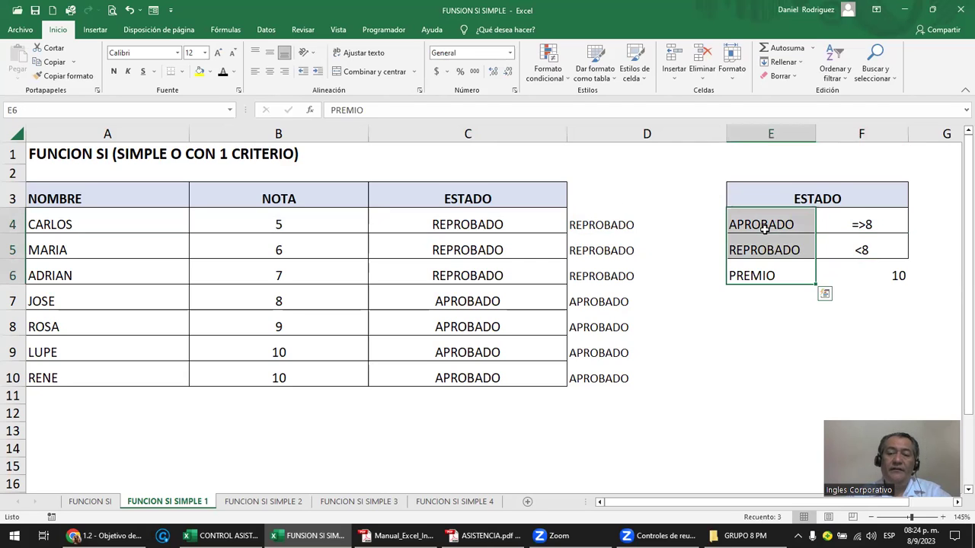
{"action": "left_click", "coordinate": [764, 230]}
{"action": "left_click", "coordinate": [754, 251]}
{"action": "left_click", "coordinate": [751, 276]}
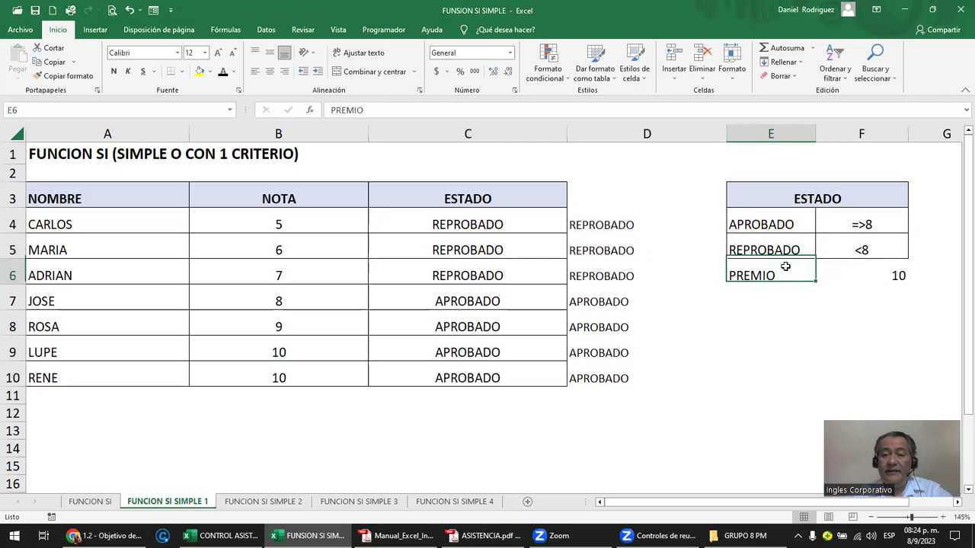
{"action": "left_click_drag", "start_coordinate": [785, 267], "coordinate": [858, 263]}
{"action": "key", "text": "Delete"}
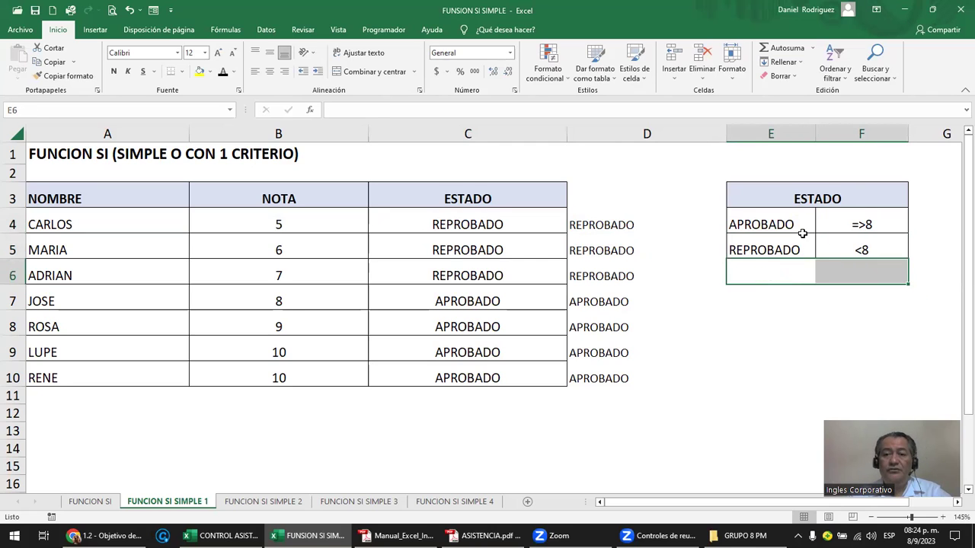
{"action": "left_click", "coordinate": [792, 224]}
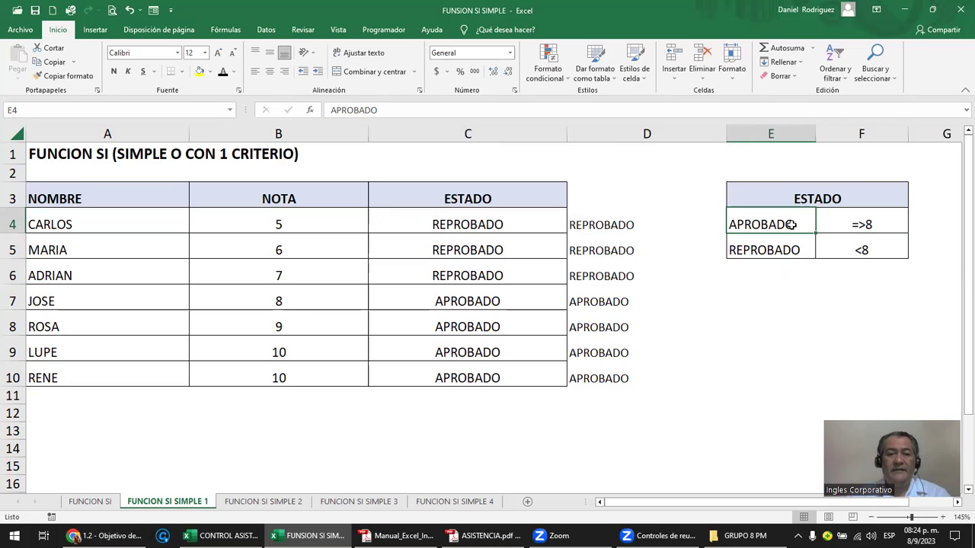
{"action": "left_click", "coordinate": [459, 238]}
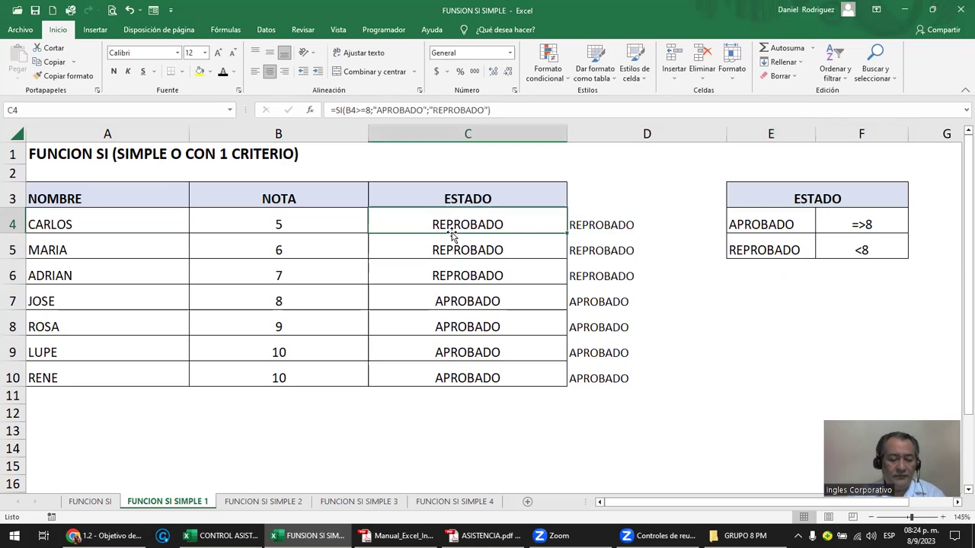
{"action": "double_click", "coordinate": [492, 231]}
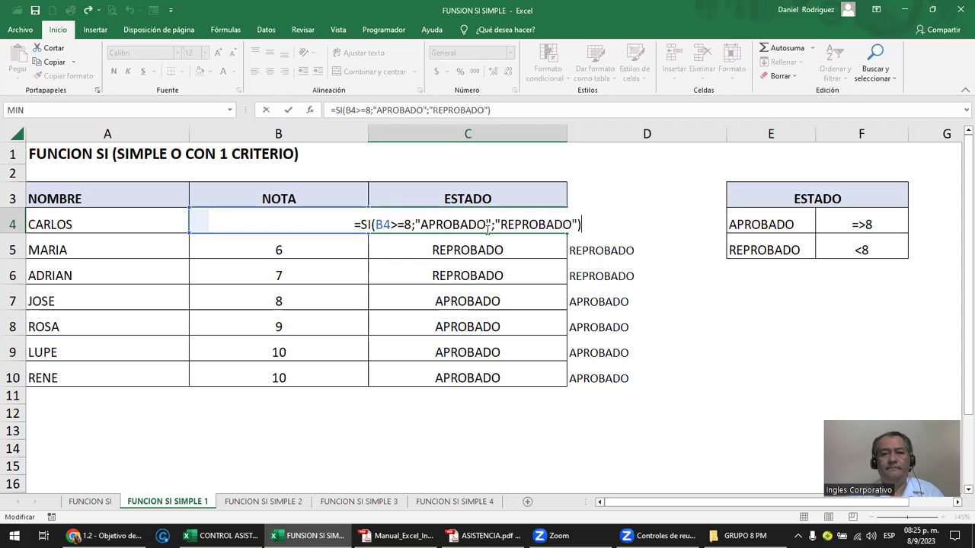
{"action": "key", "text": "Return"}
{"action": "left_click", "coordinate": [463, 224]}
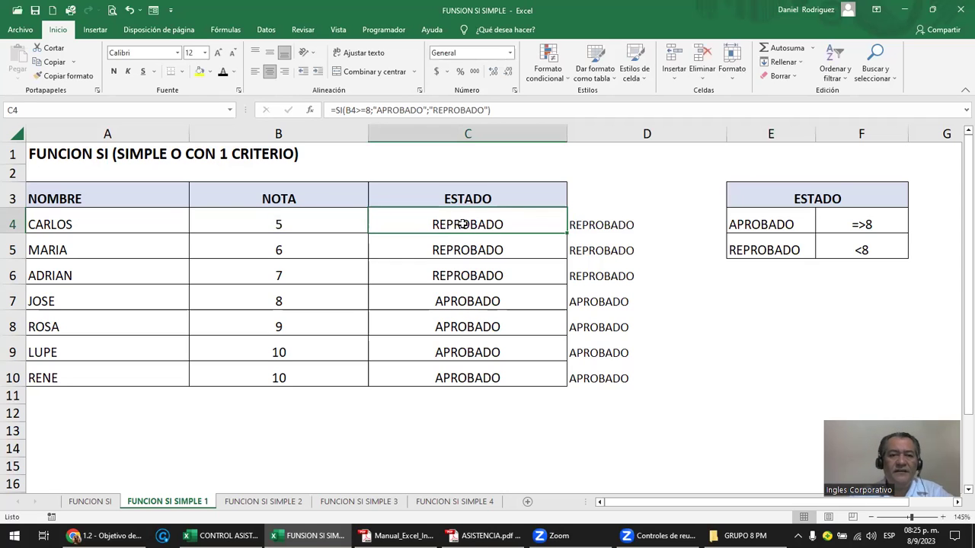
{"action": "left_click", "coordinate": [302, 221]}
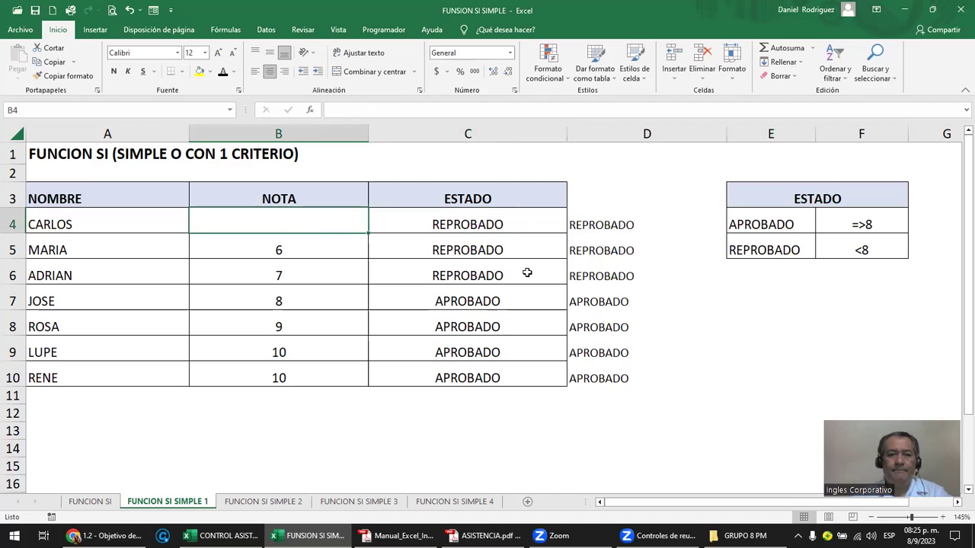
{"action": "type", "text": "5"}
{"action": "key", "text": "Return"}
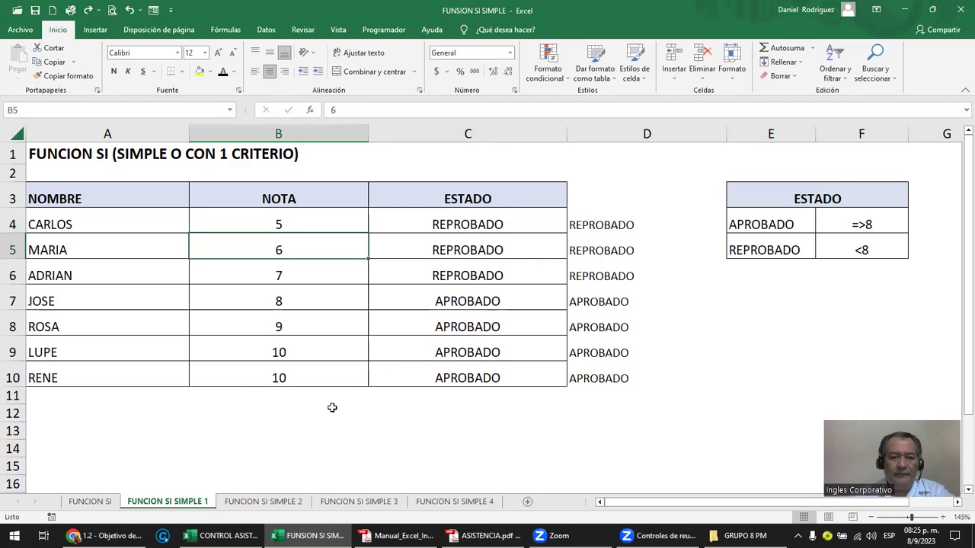
Step: Open FUNCION SI SIMPLE 2 and inspect PRODUCTO 1's stock, its COMPRAR formula and INDICACIONES
{"action": "left_click", "coordinate": [273, 506]}
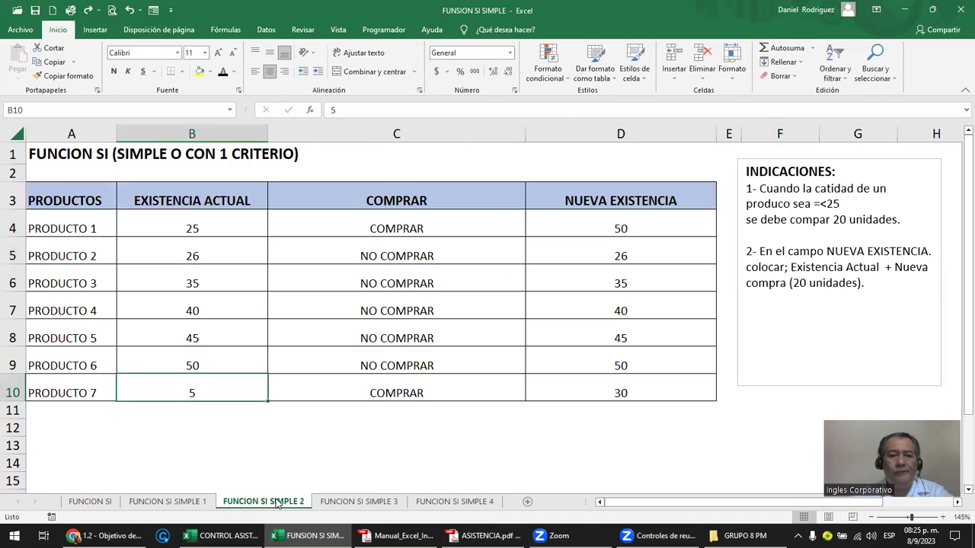
{"action": "left_click", "coordinate": [84, 202]}
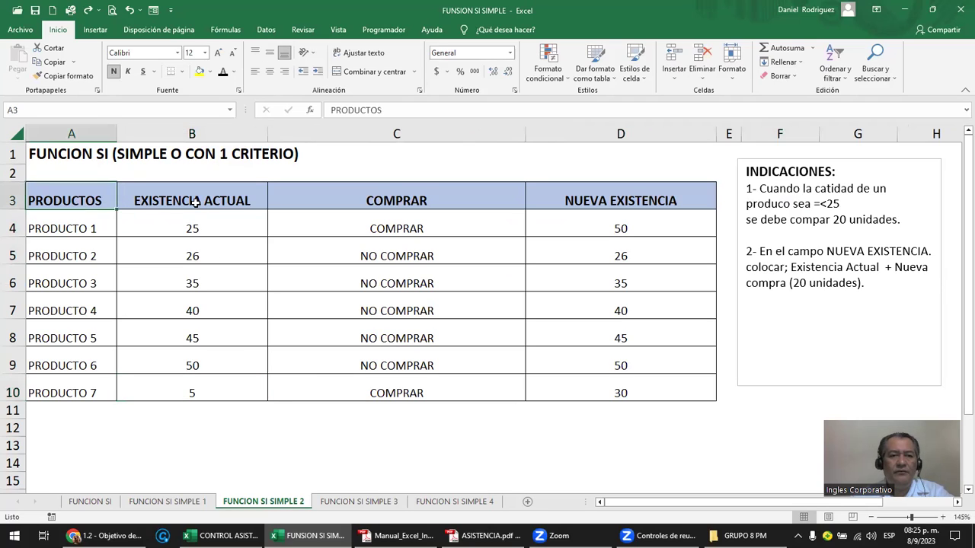
{"action": "left_click_drag", "start_coordinate": [73, 227], "coordinate": [88, 389]}
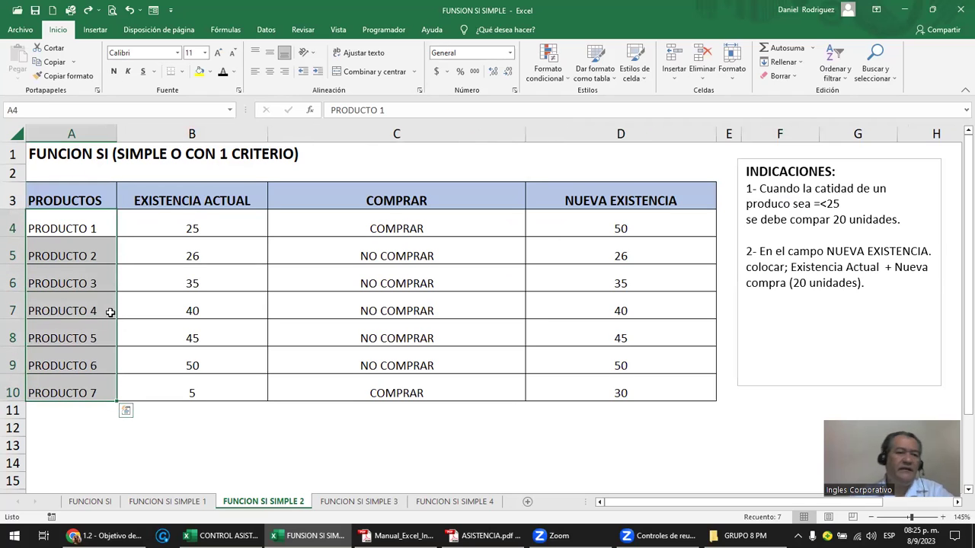
{"action": "left_click", "coordinate": [92, 233]}
{"action": "left_click", "coordinate": [216, 228]}
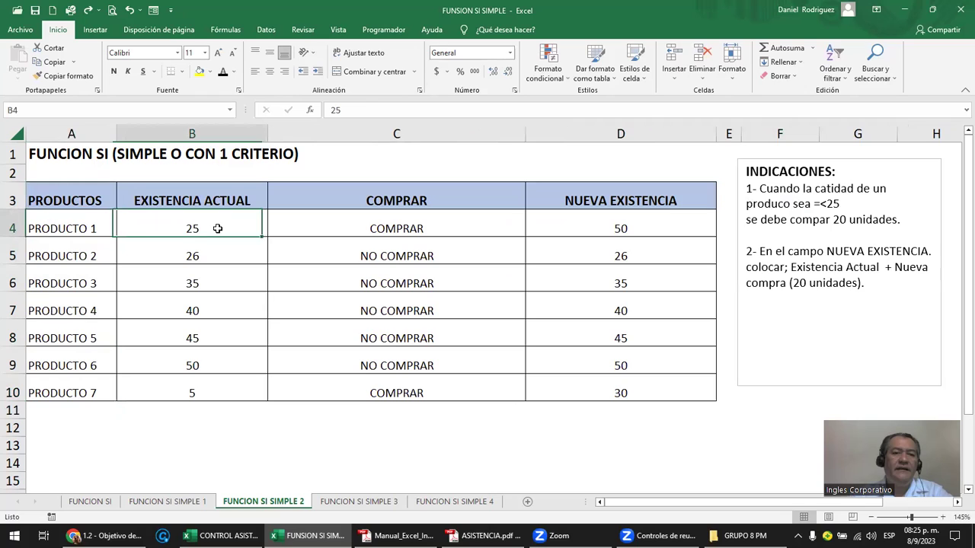
{"action": "left_click", "coordinate": [397, 228]}
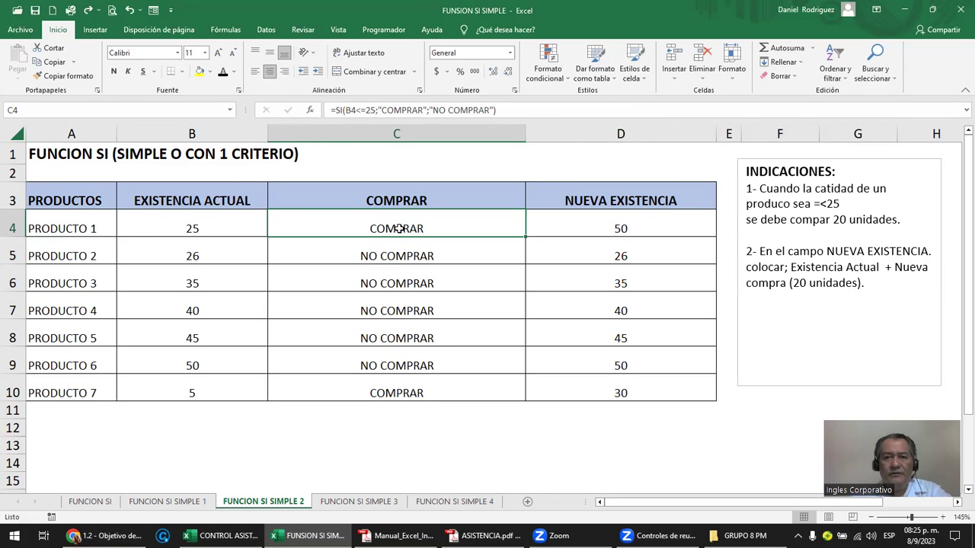
{"action": "left_click", "coordinate": [850, 162]}
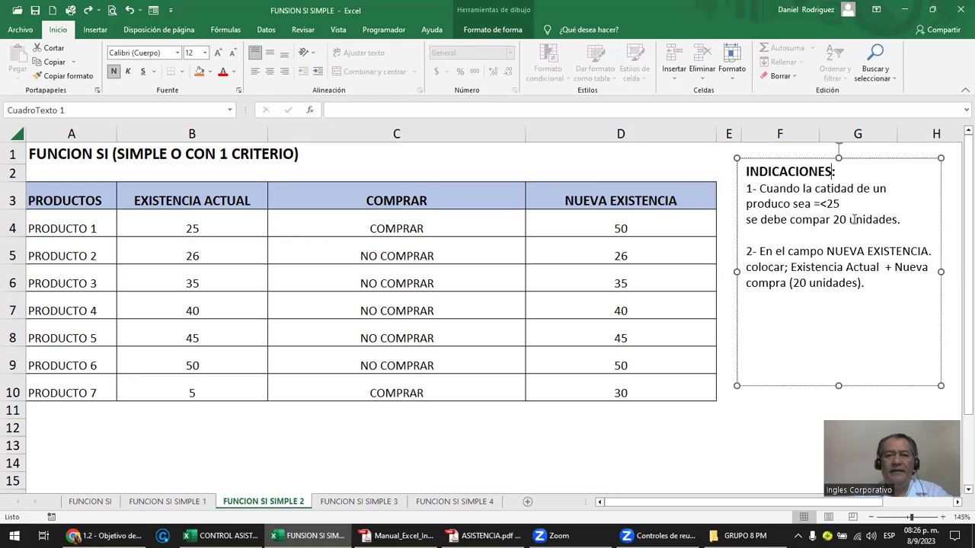
Step: Review PRODUCTO 1's stock in B4 and the COMPRAR and NUEVA EXISTENCIA formulas
{"action": "key", "text": "Escape"}
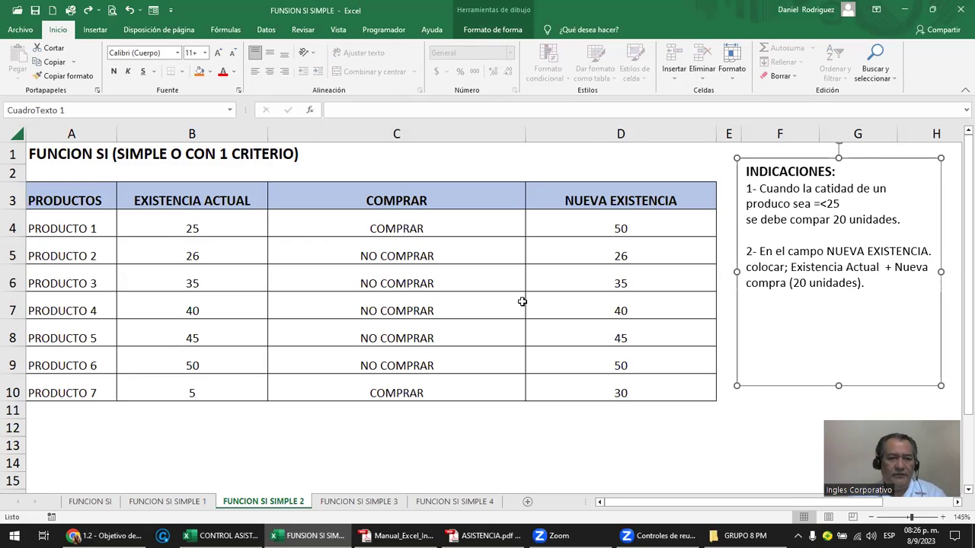
{"action": "left_click", "coordinate": [209, 225]}
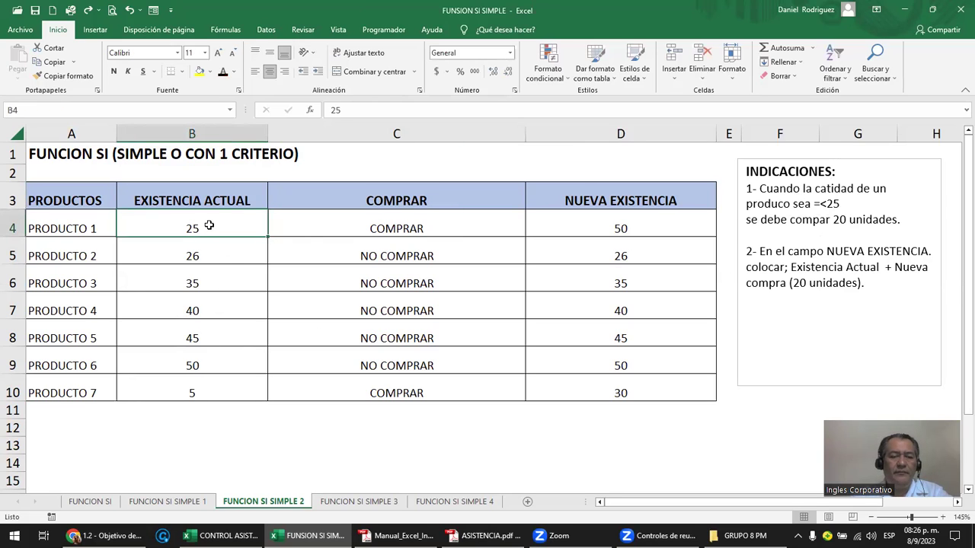
{"action": "double_click", "coordinate": [201, 230]}
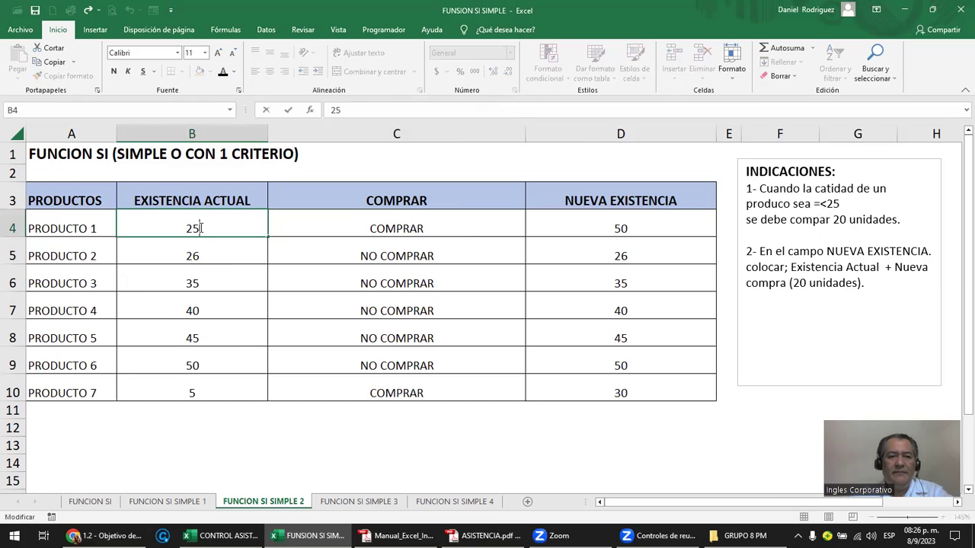
{"action": "left_click", "coordinate": [408, 228]}
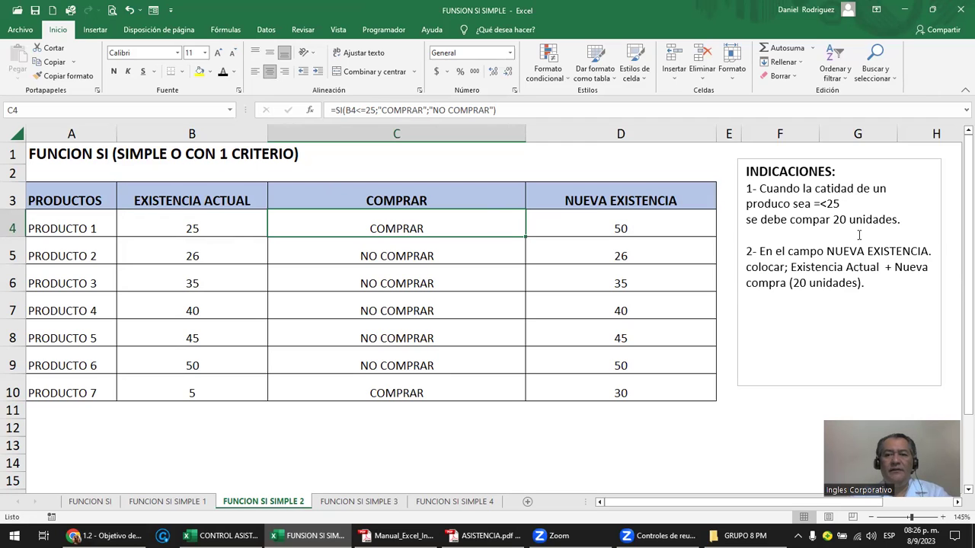
{"action": "double_click", "coordinate": [656, 229]}
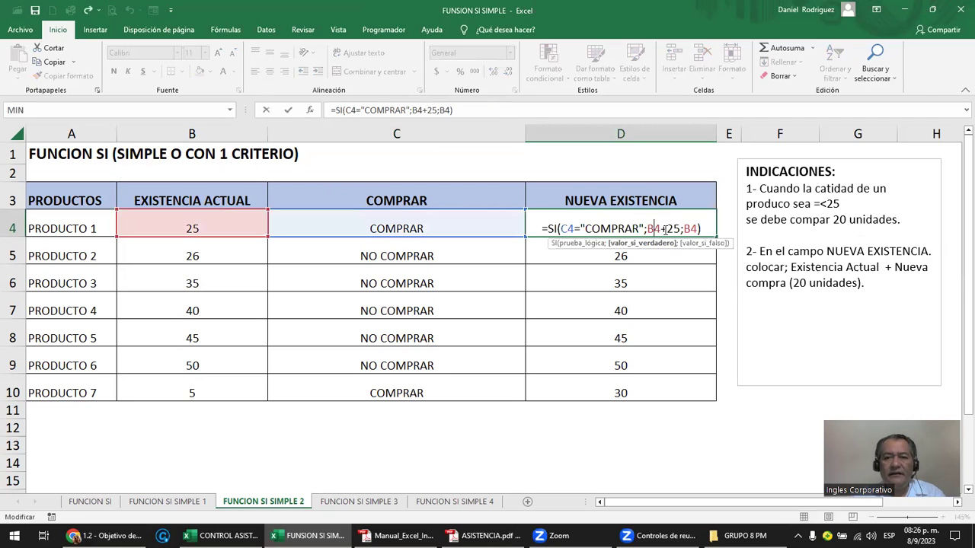
{"action": "key", "text": "Escape"}
Step: Change the INDICACIONES purchase quantity from 20 to 25 units, then recheck D4's formula
{"action": "left_click", "coordinate": [843, 220]}
{"action": "key", "text": "BackSpace"}
{"action": "type", "text": "5"}
{"action": "key", "text": "Return"}
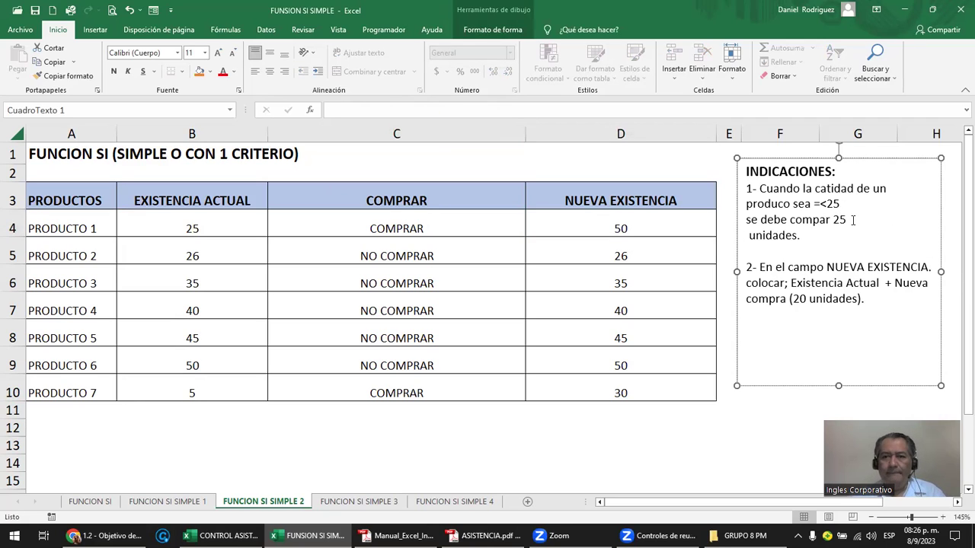
{"action": "key", "text": "Delete"}
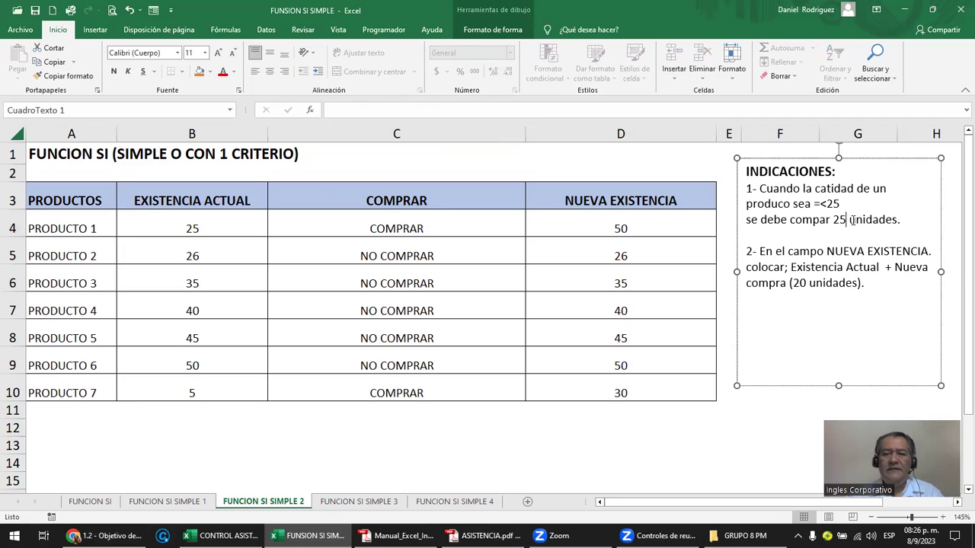
{"action": "left_click", "coordinate": [688, 270]}
{"action": "left_click", "coordinate": [176, 231]}
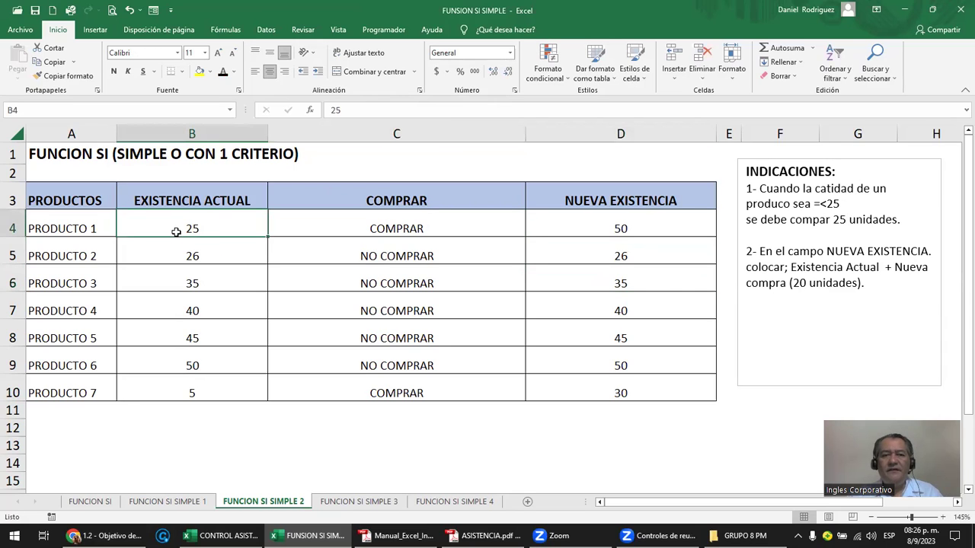
{"action": "double_click", "coordinate": [586, 229]}
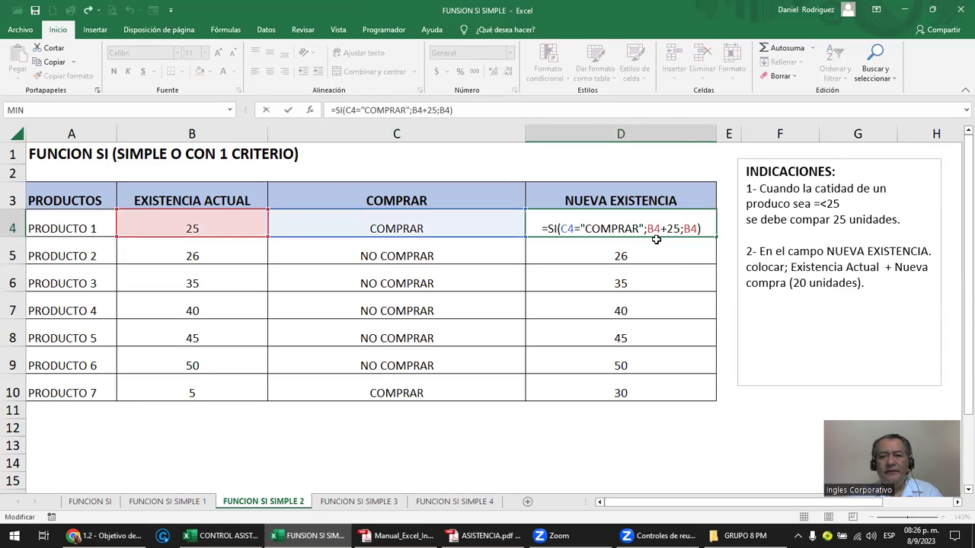
{"action": "key", "text": "Escape"}
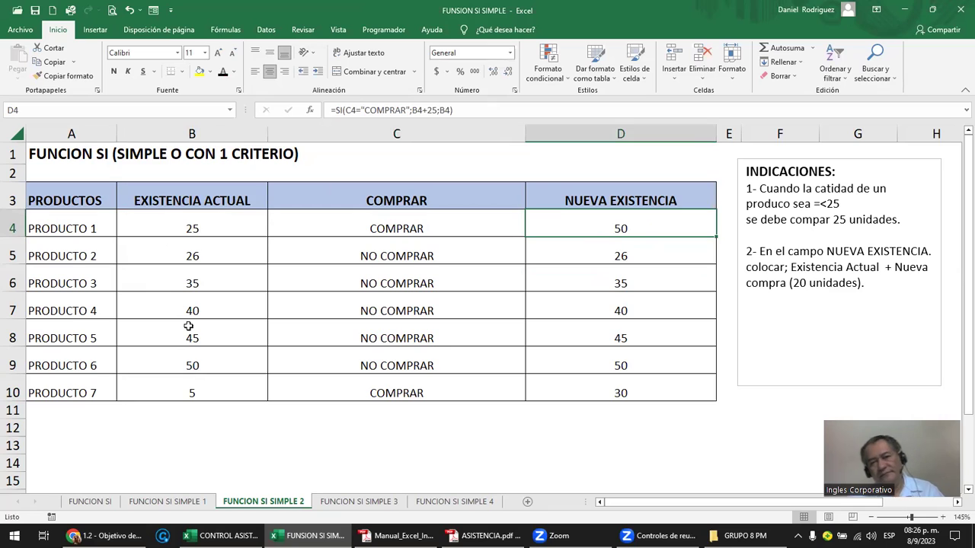
{"action": "left_click", "coordinate": [184, 391]}
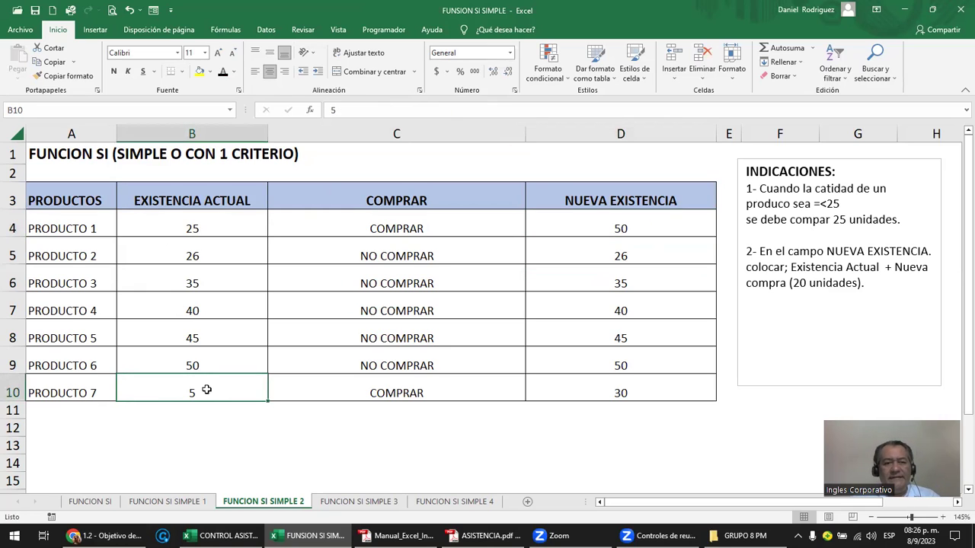
{"action": "left_click", "coordinate": [382, 386]}
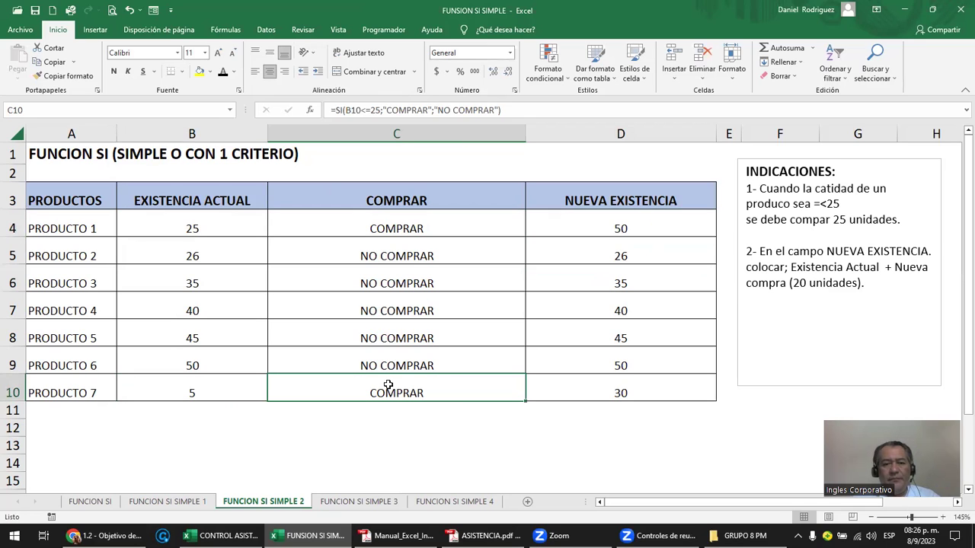
{"action": "left_click", "coordinate": [595, 387]}
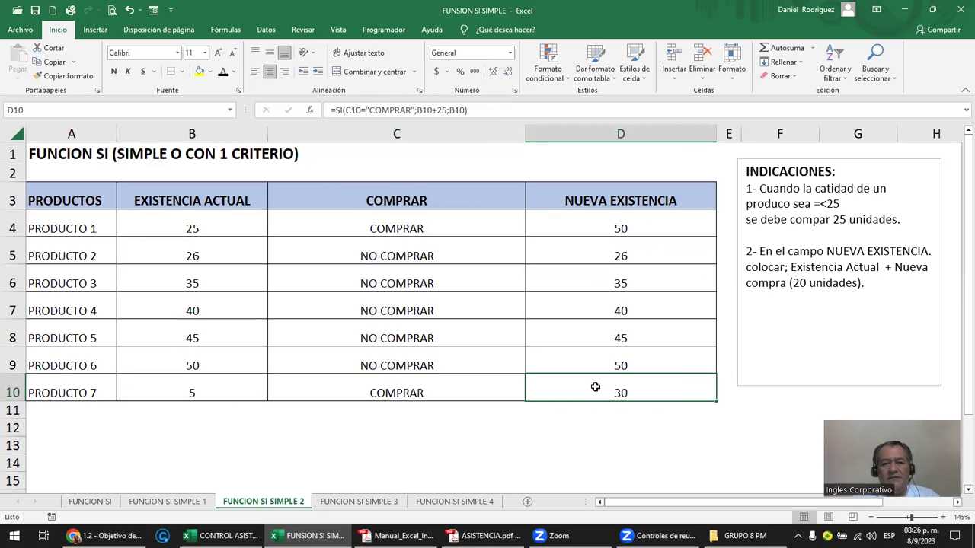
{"action": "left_click", "coordinate": [192, 365]}
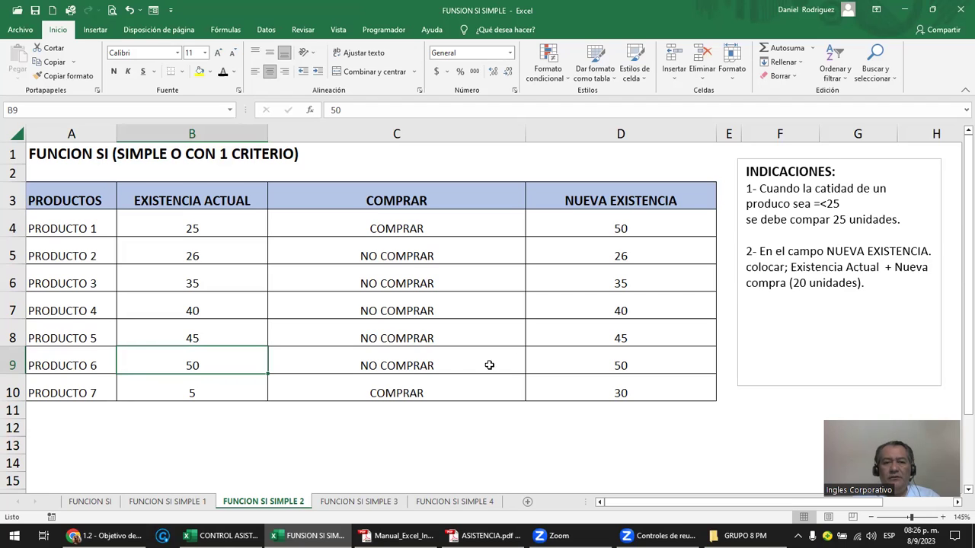
{"action": "left_click", "coordinate": [411, 361]}
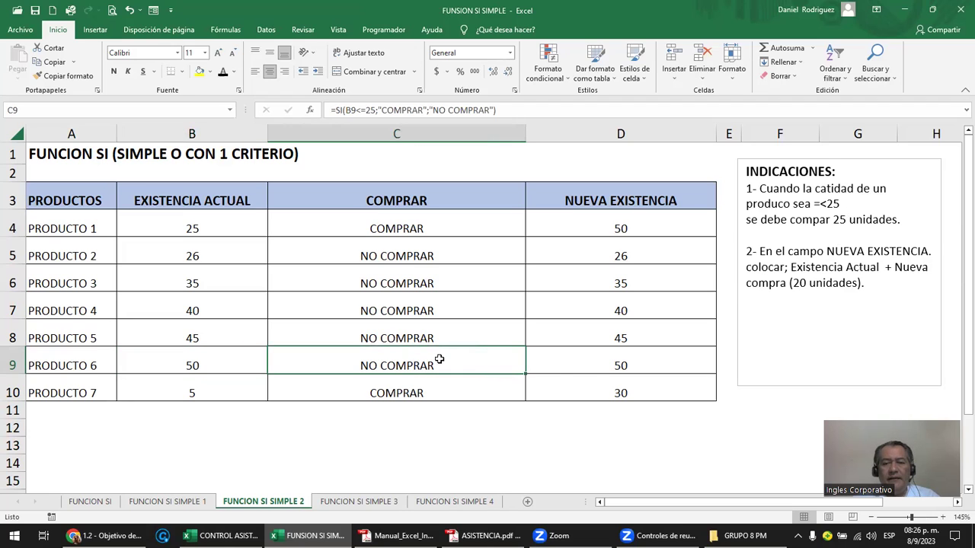
{"action": "left_click", "coordinate": [601, 363]}
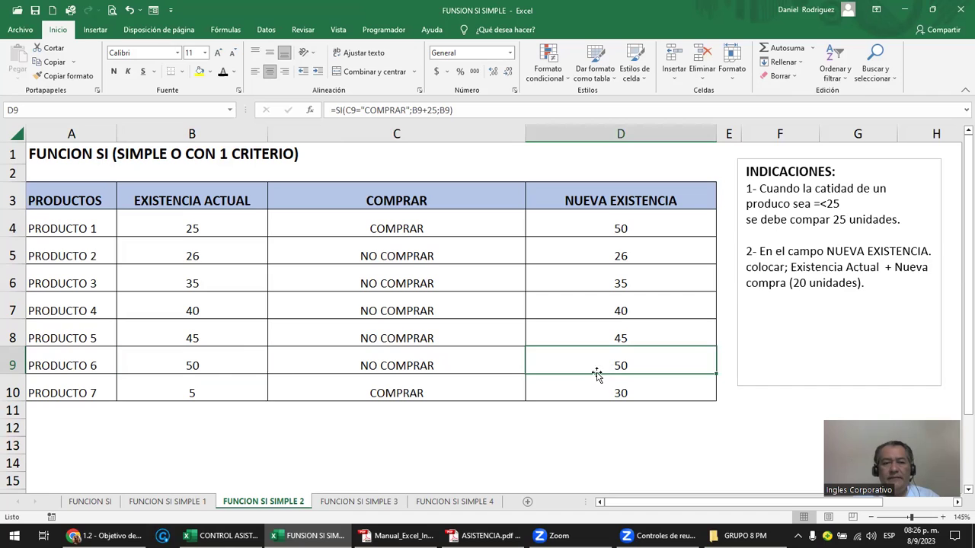
{"action": "left_click", "coordinate": [206, 338]}
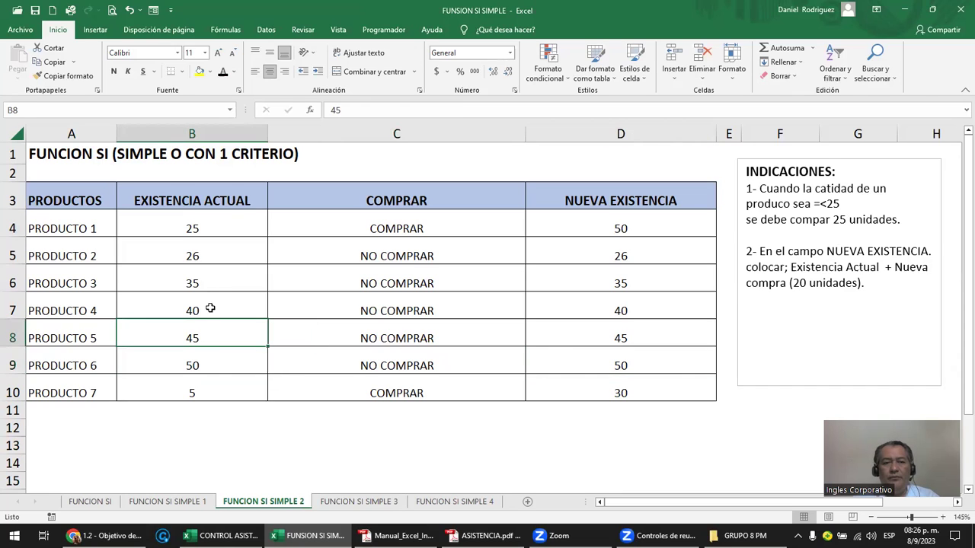
{"action": "mouse_move", "coordinate": [107, 280]}
{"action": "left_mouse_down"}
{"action": "mouse_move", "coordinate": [206, 337]}
{"action": "mouse_move", "coordinate": [207, 357]}
{"action": "left_mouse_up"}
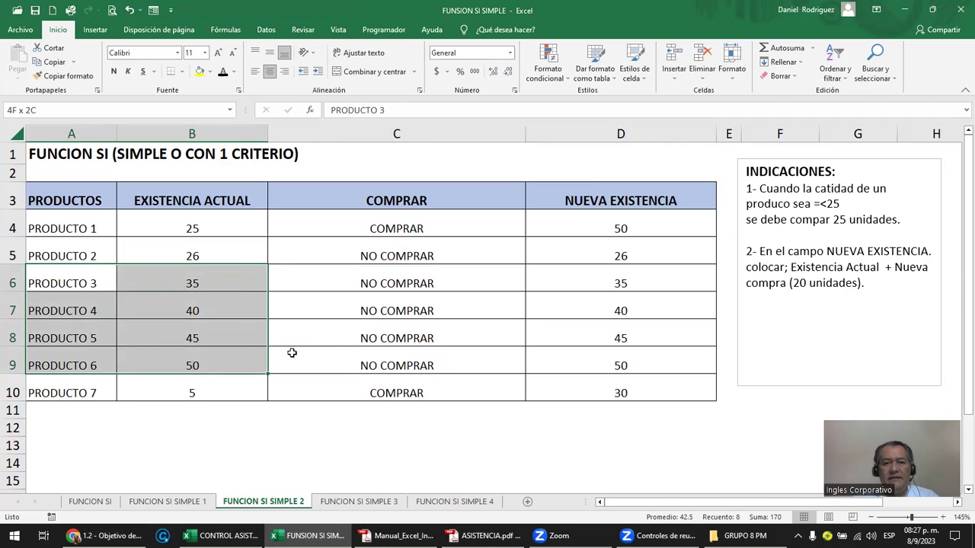
{"action": "left_click_drag", "start_coordinate": [207, 357], "coordinate": [343, 353]}
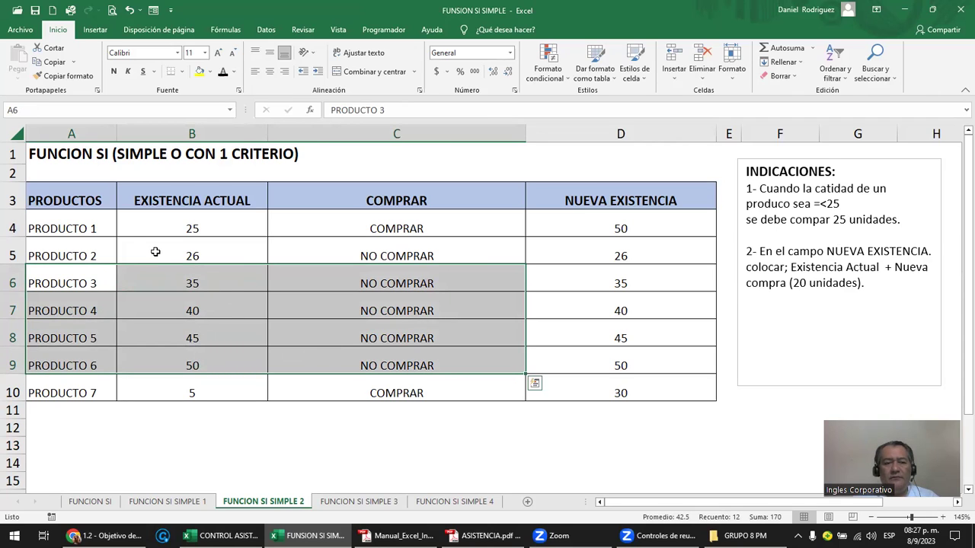
{"action": "mouse_move", "coordinate": [101, 253]}
{"action": "left_mouse_down"}
{"action": "mouse_move", "coordinate": [190, 351]}
{"action": "mouse_move", "coordinate": [600, 361]}
{"action": "left_mouse_up"}
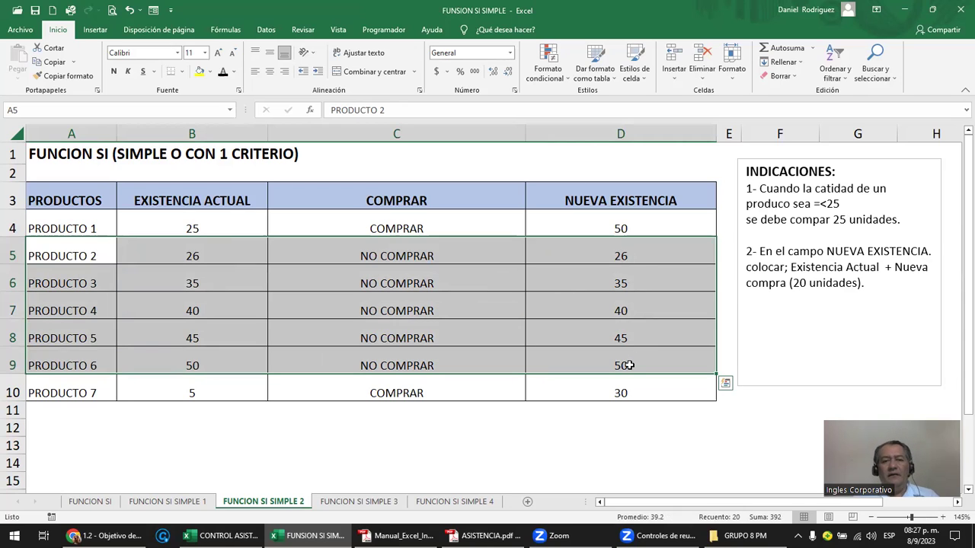
{"action": "left_click", "coordinate": [453, 230]}
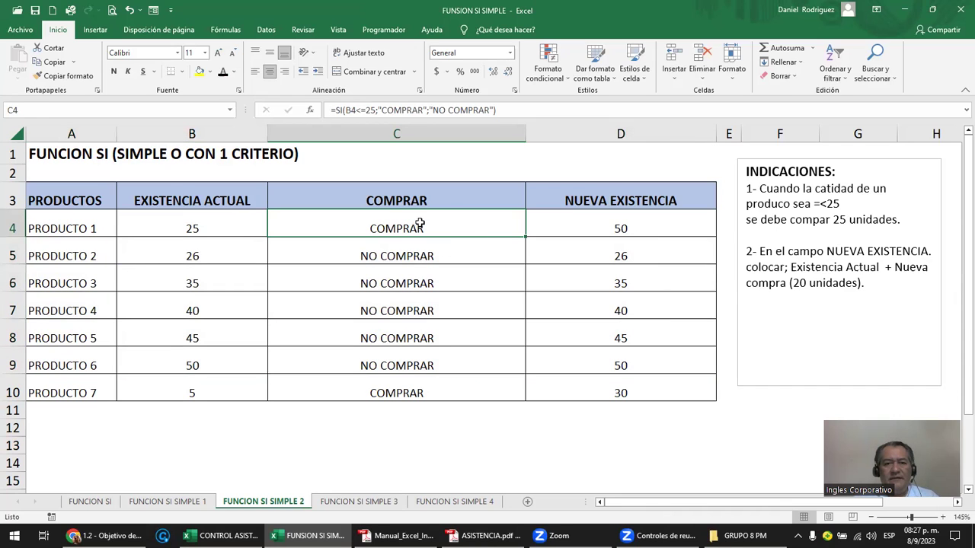
Step: Clear C4:C10 and enter =SI(B4=<25;"COMPRAR";"NO COMPRAR") in C4
{"action": "left_click_drag", "start_coordinate": [420, 223], "coordinate": [424, 384]}
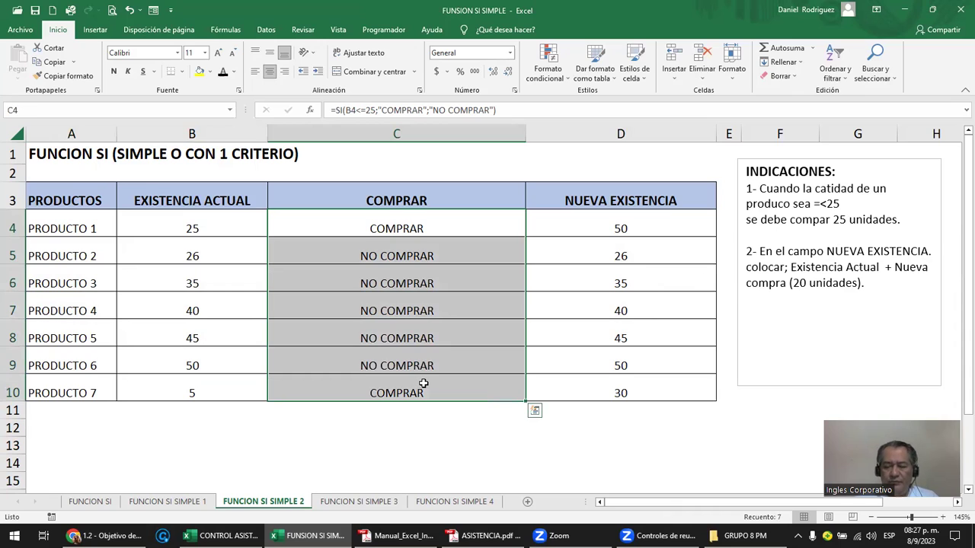
{"action": "key", "text": "Delete"}
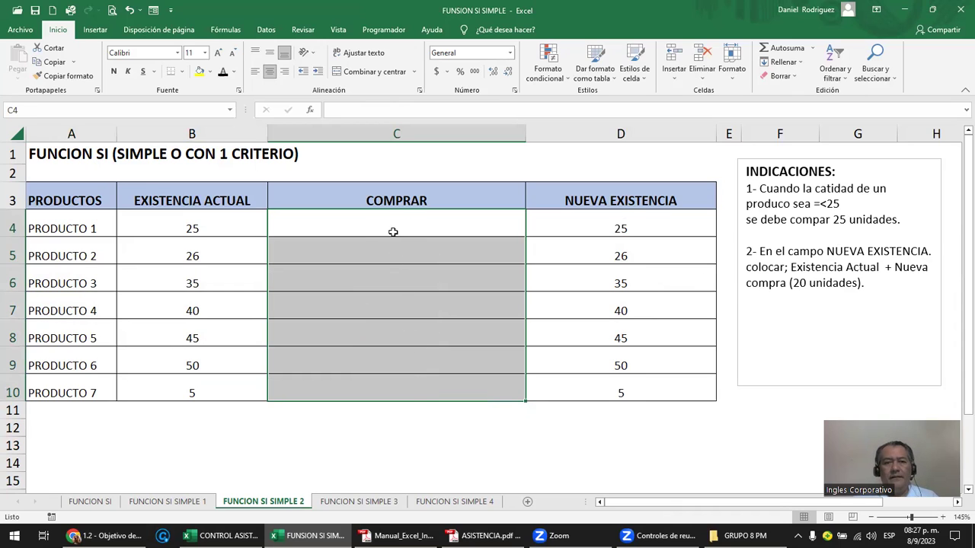
{"action": "left_click", "coordinate": [393, 231]}
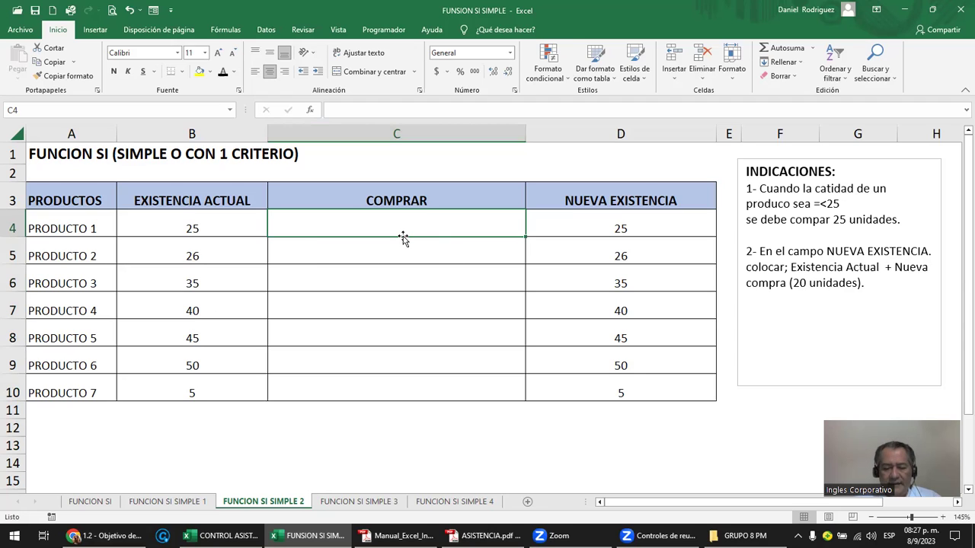
{"action": "type", "text": "=S"}
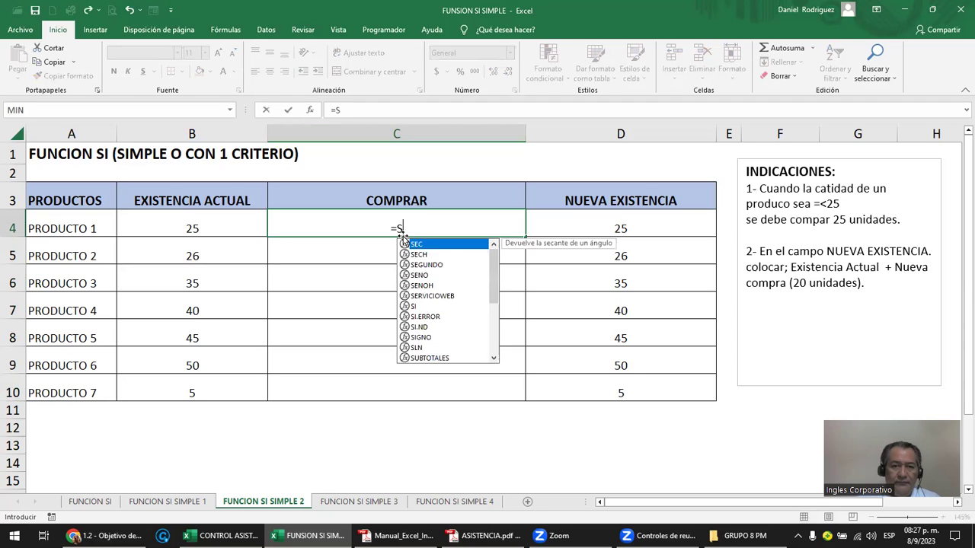
{"action": "type", "text": "I("}
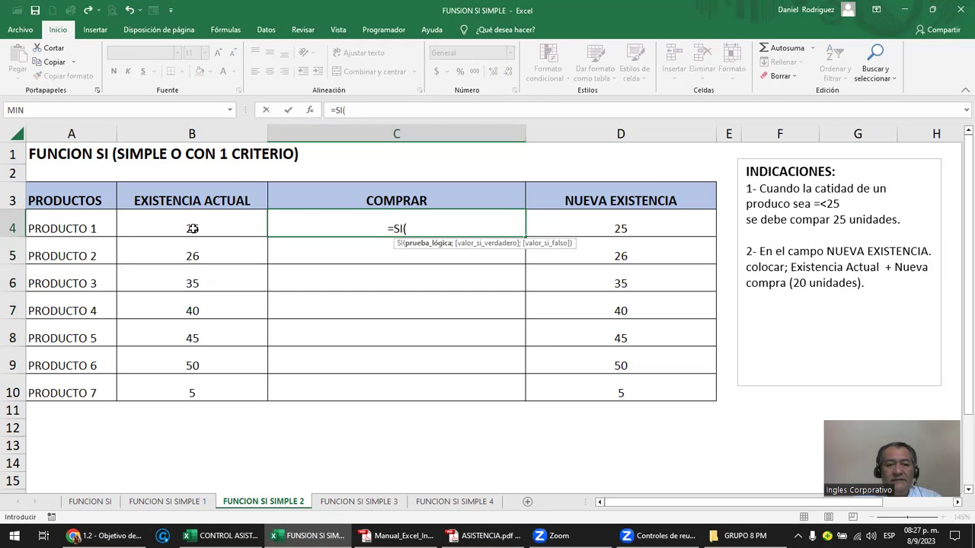
{"action": "left_click", "coordinate": [193, 228]}
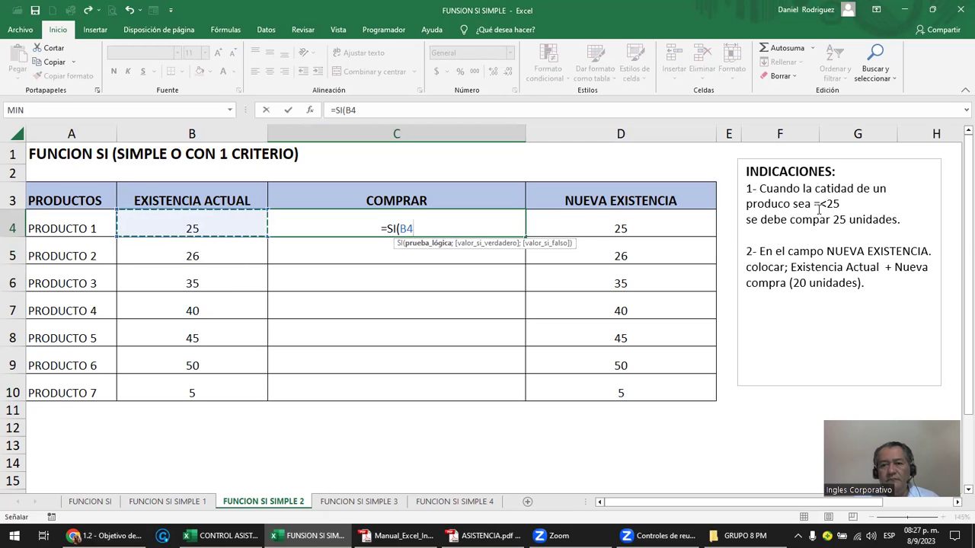
{"action": "type", "text": "="}
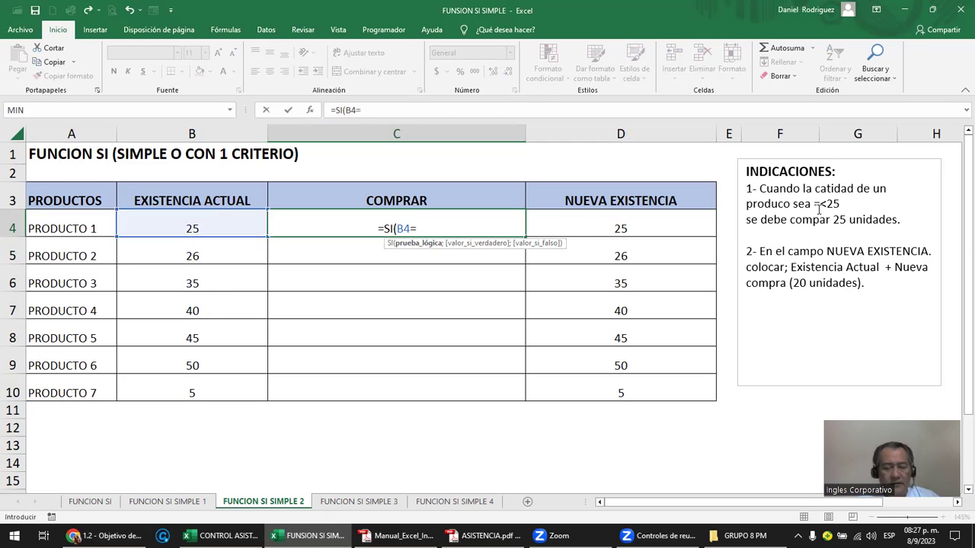
{"action": "type", "text": "<"}
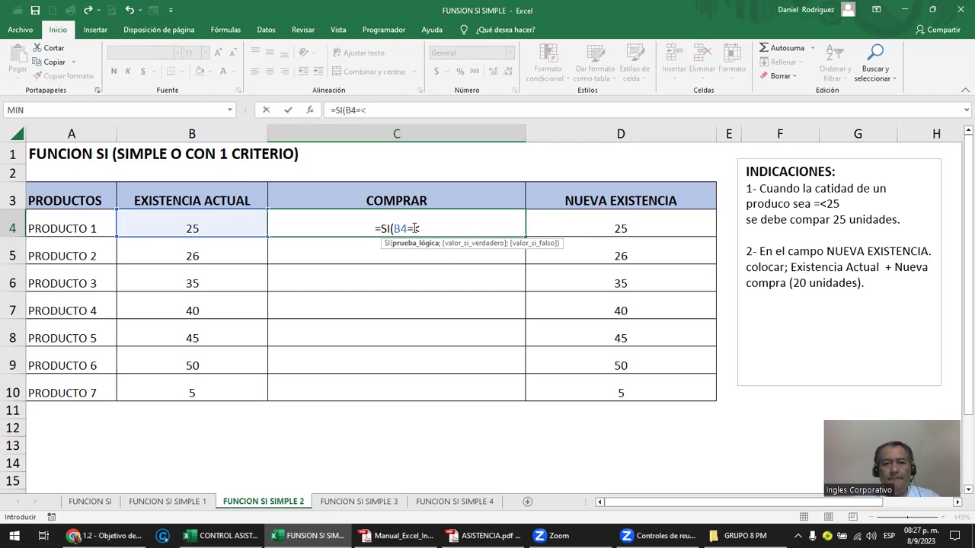
{"action": "type", "text": "25;"}
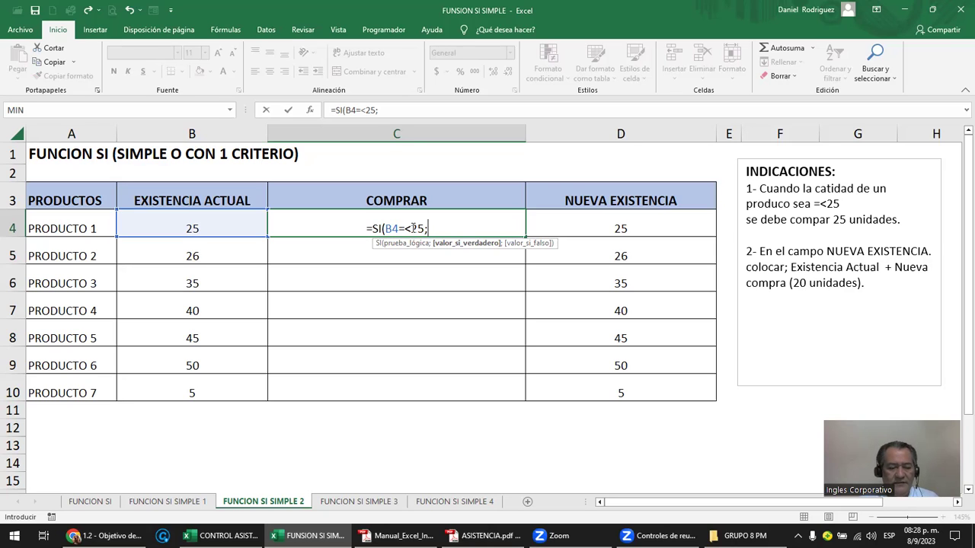
{"action": "type", "text": "\"COMPRAR"}
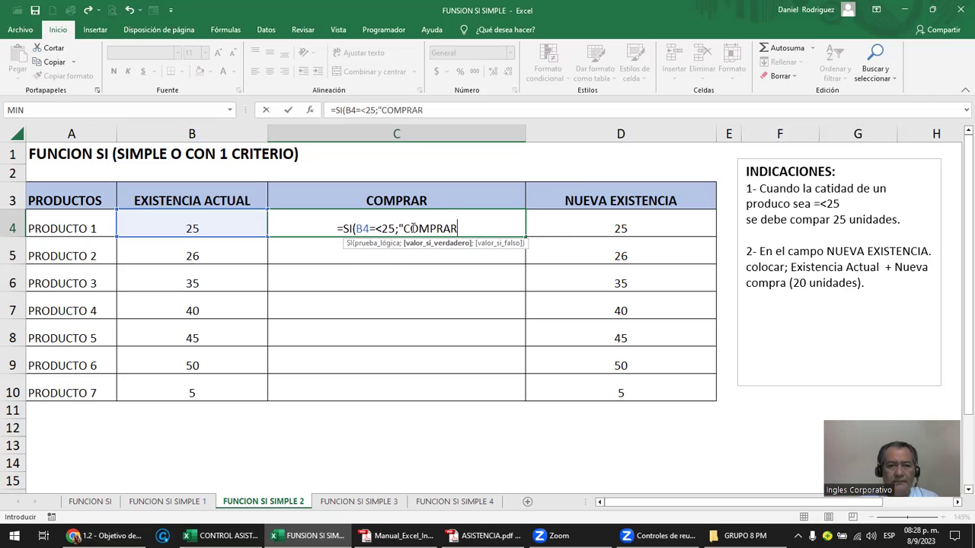
{"action": "type", "text": "\";"}
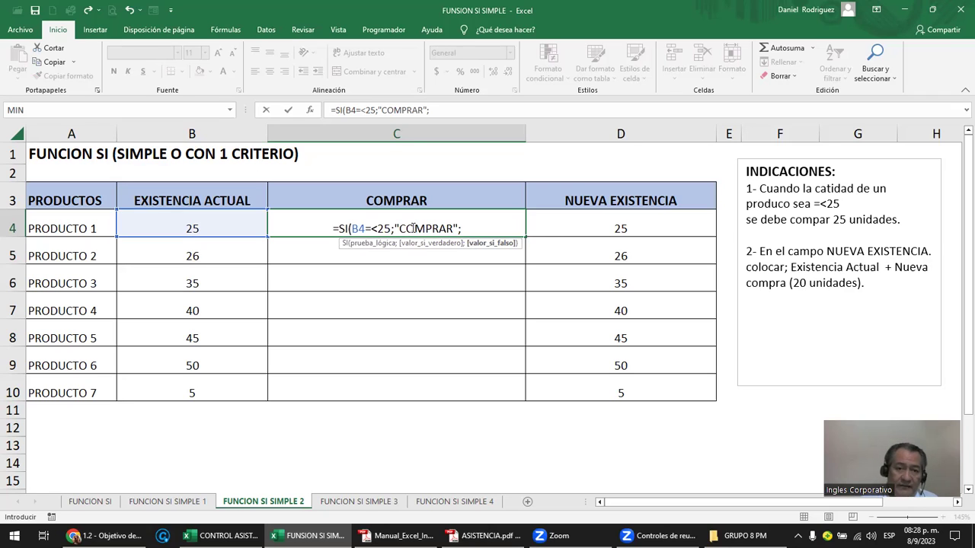
{"action": "type", "text": "\""}
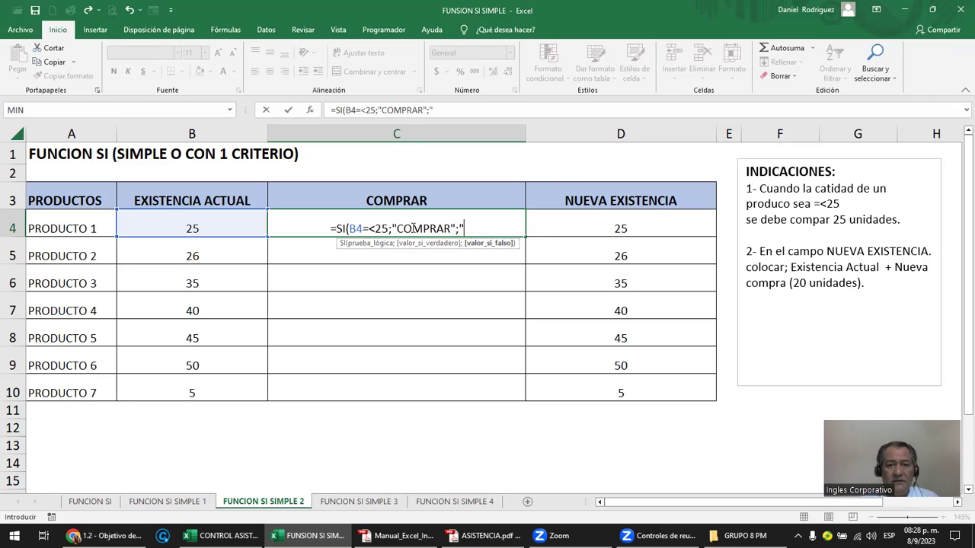
{"action": "type", "text": "NO COMPRA"}
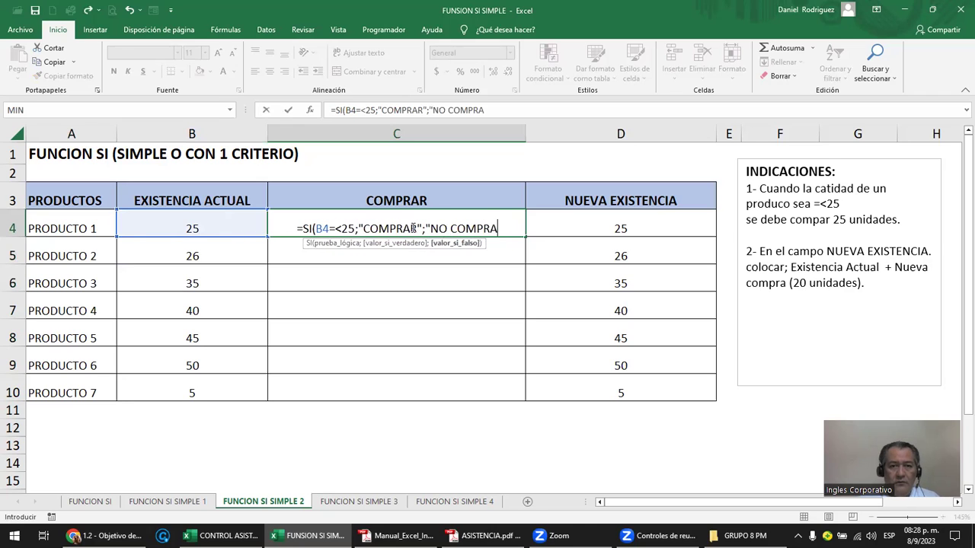
{"action": "type", "text": "R"}
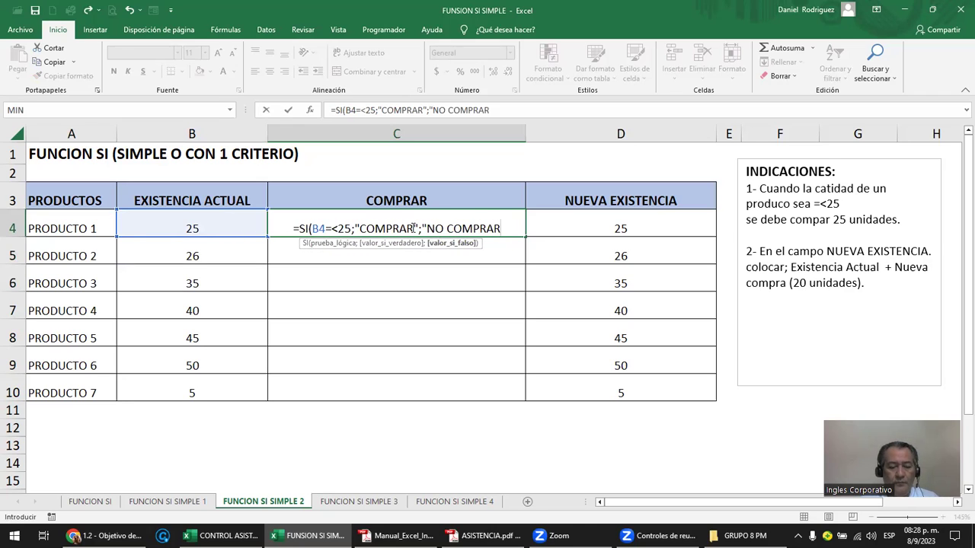
{"action": "type", "text": "\")"}
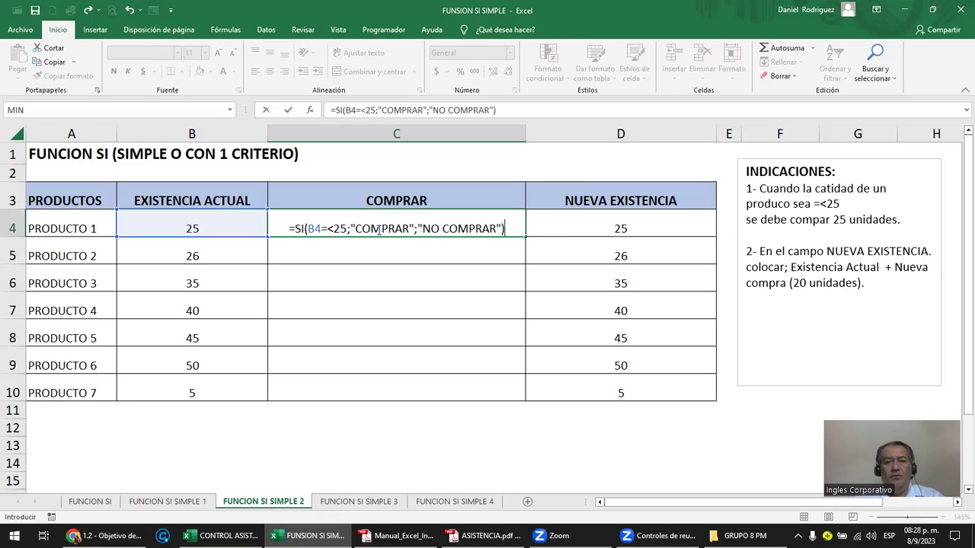
{"action": "key", "text": "Return"}
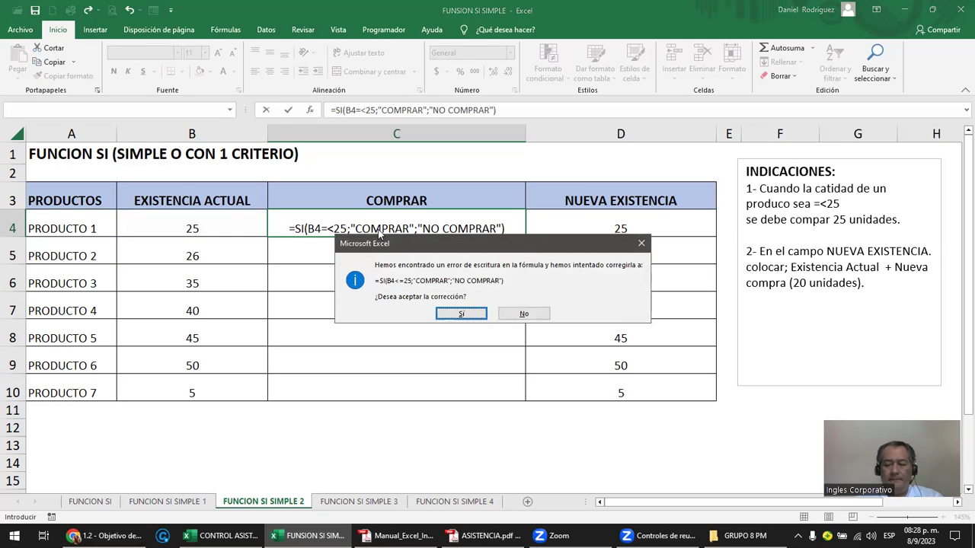
Step: Accept Excel's <=25 correction in C4 and copy the formula down to C10
{"action": "key", "text": "Return"}
{"action": "left_click", "coordinate": [409, 227]}
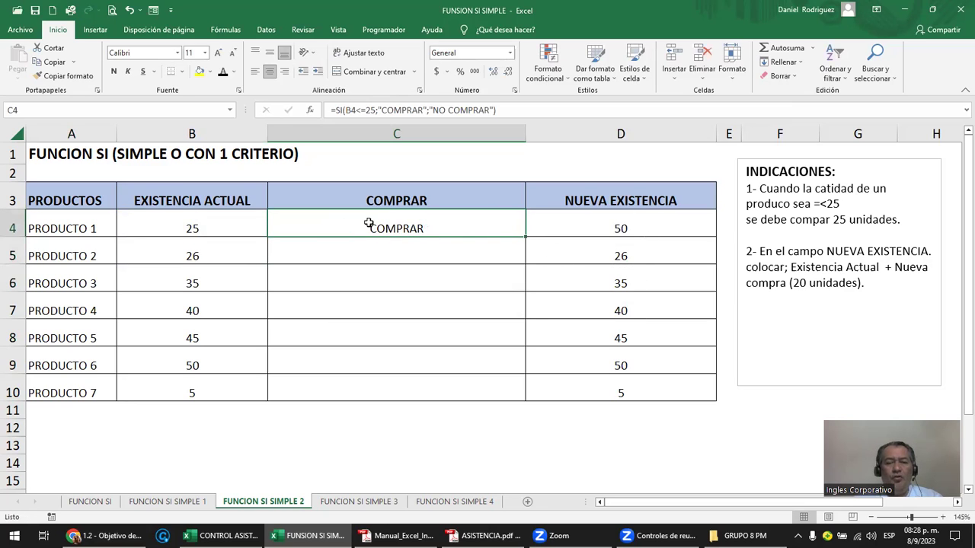
{"action": "double_click", "coordinate": [402, 227]}
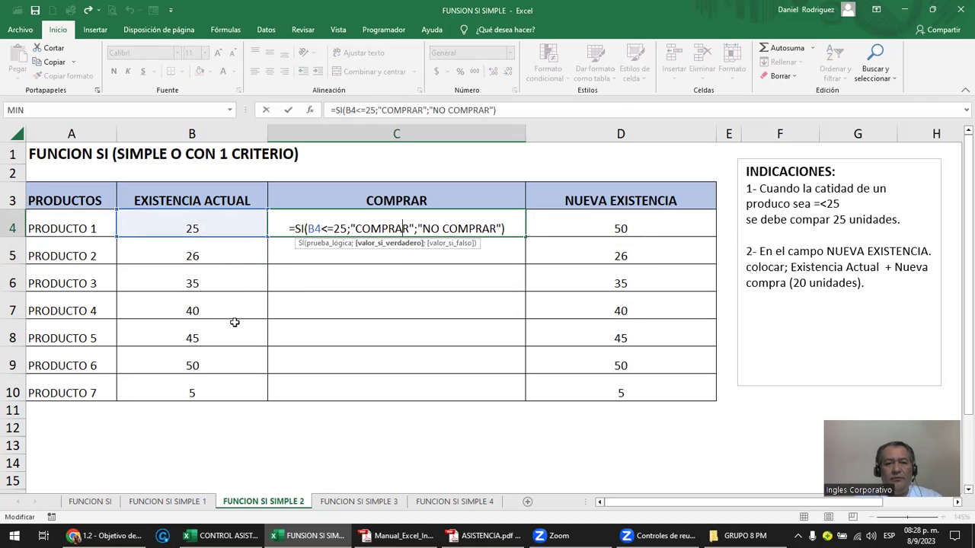
{"action": "left_click", "coordinate": [524, 237]}
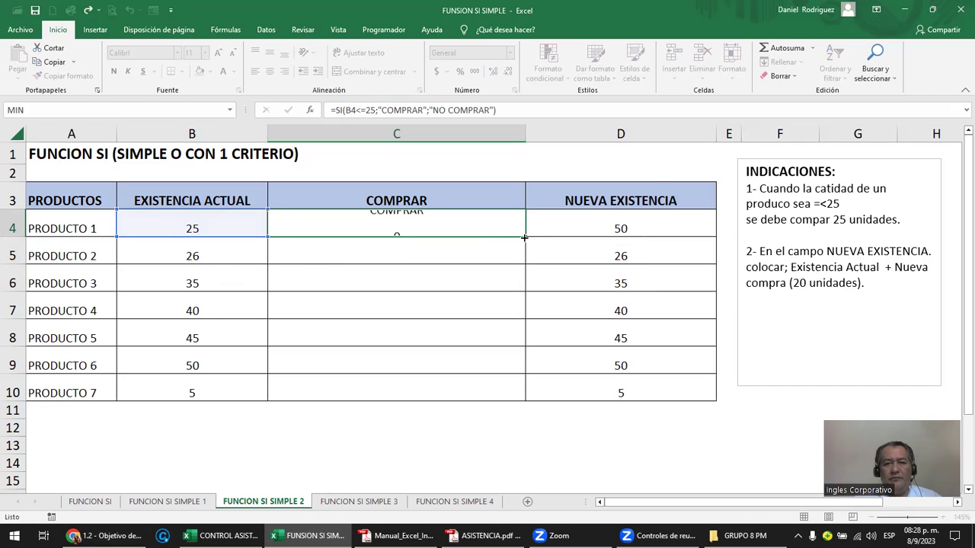
{"action": "double_click", "coordinate": [525, 237]}
{"action": "left_click", "coordinate": [354, 396]}
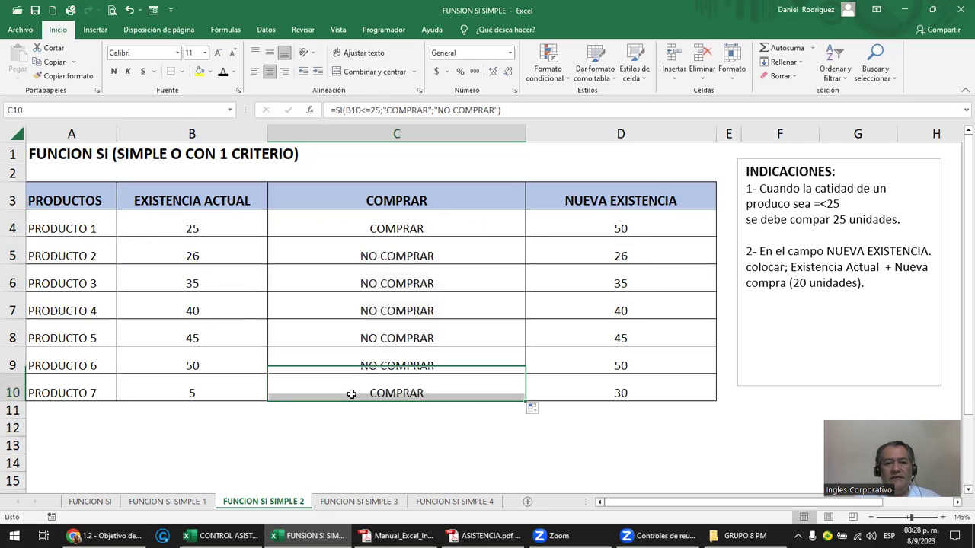
{"action": "left_click", "coordinate": [217, 228]}
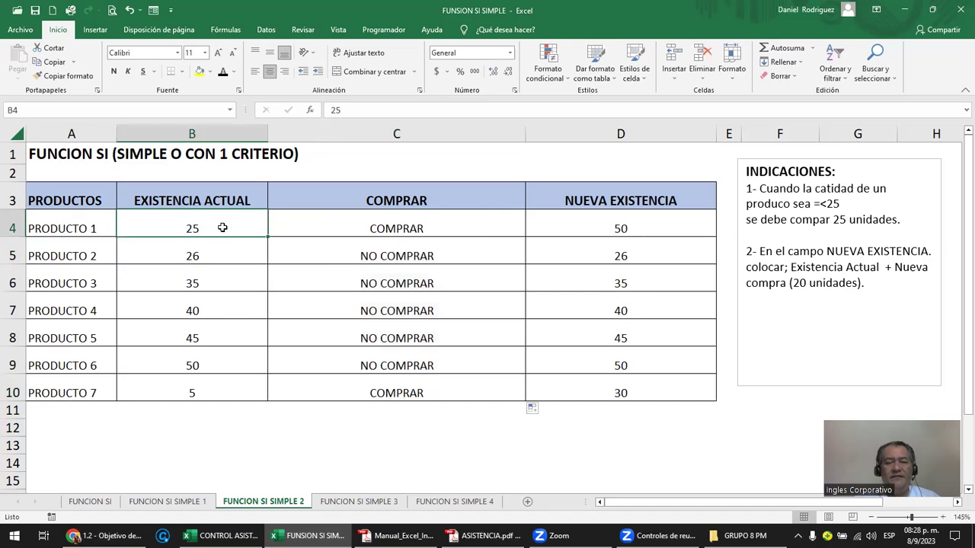
{"action": "type", "text": "26"}
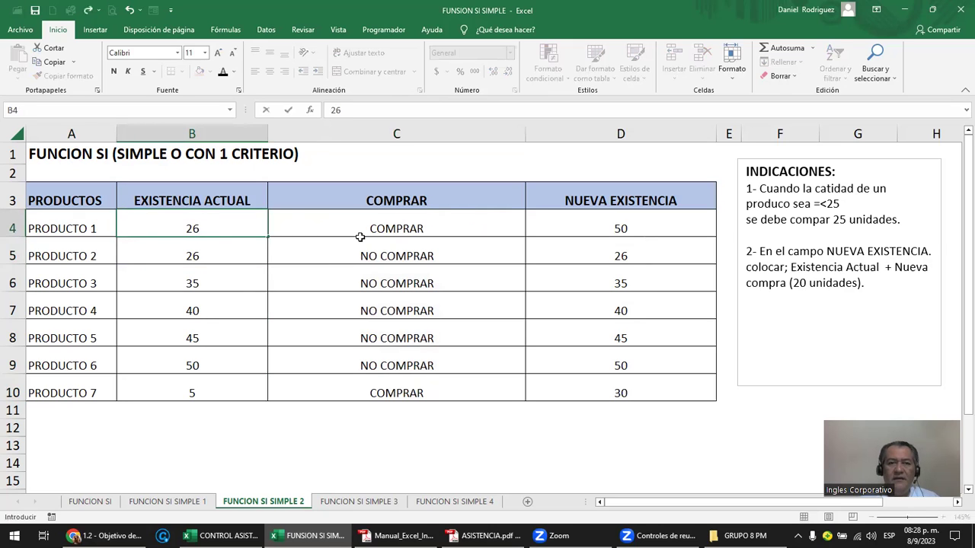
{"action": "key", "text": "Return"}
{"action": "key", "text": "Up"}
{"action": "type", "text": "0"}
{"action": "key", "text": "Return"}
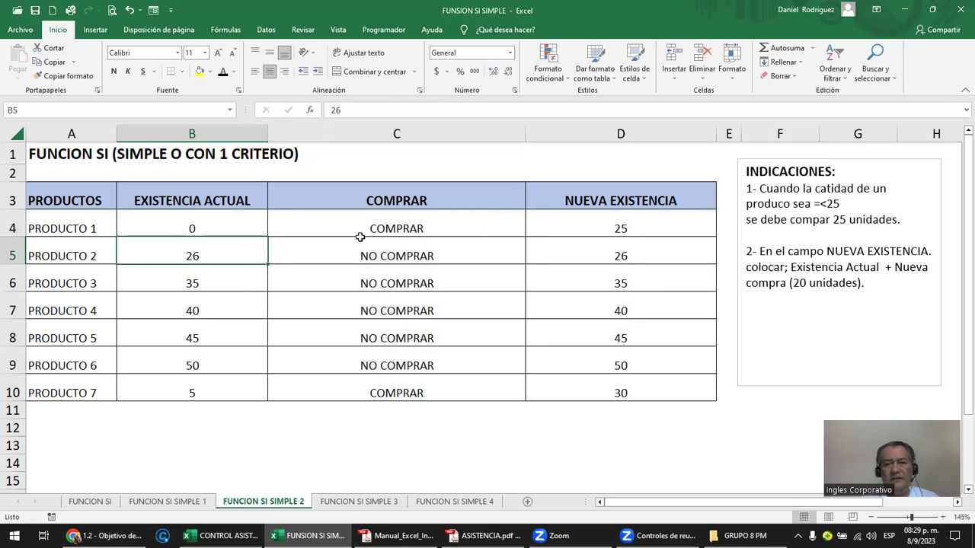
{"action": "key", "text": "Up"}
{"action": "type", "text": "25"}
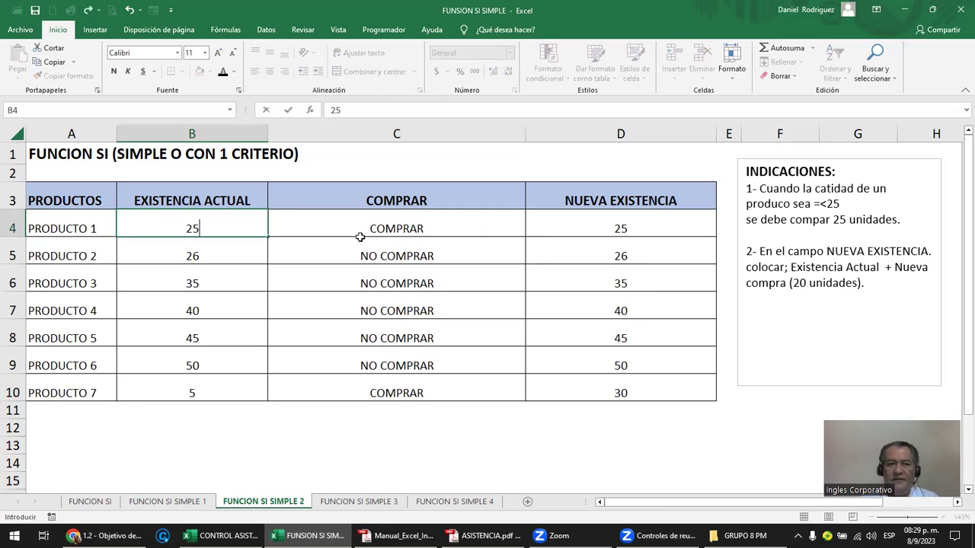
{"action": "key", "text": "Return"}
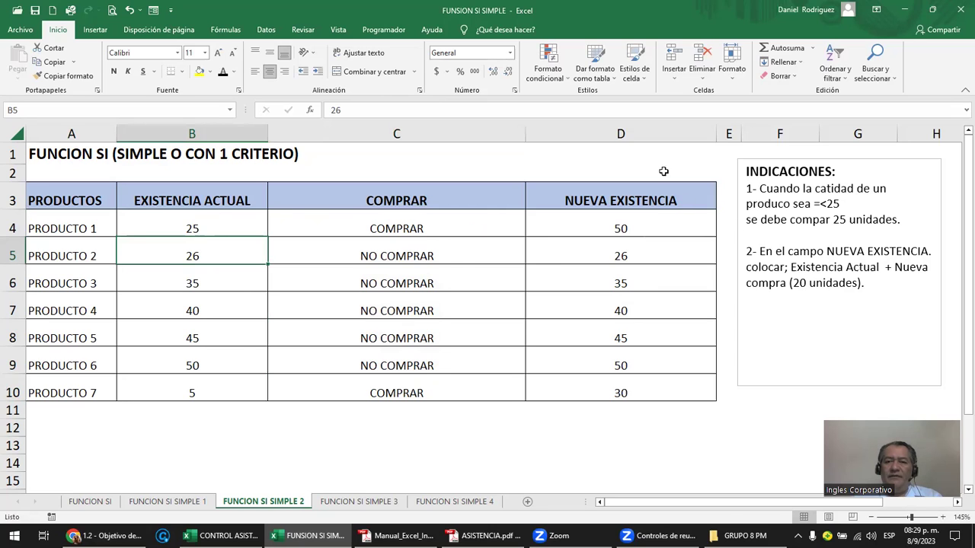
{"action": "left_click", "coordinate": [642, 134]}
{"action": "left_click", "coordinate": [645, 196]}
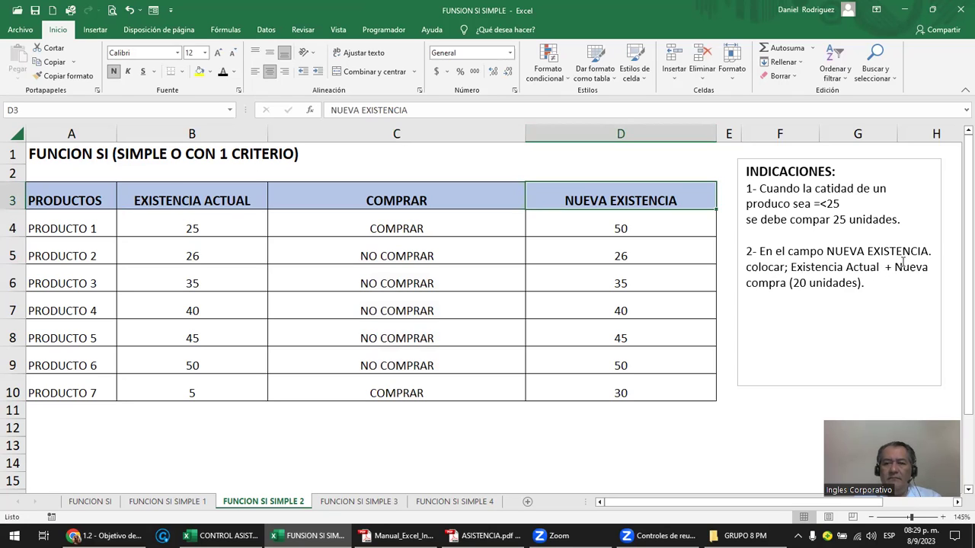
Step: Change the note's purchase quantity from 20 to 25 unidades
{"action": "left_click", "coordinate": [807, 284]}
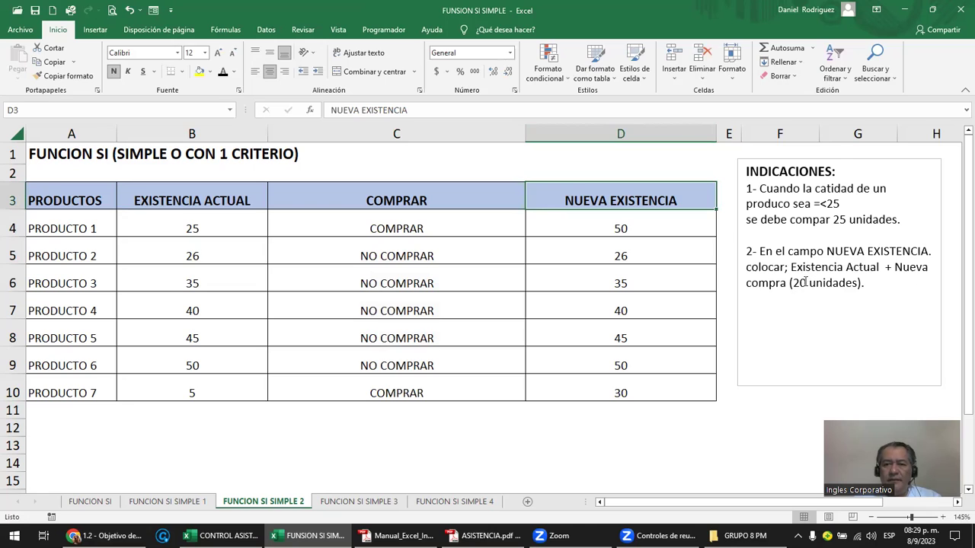
{"action": "key", "text": "BackSpace"}
{"action": "type", "text": "5"}
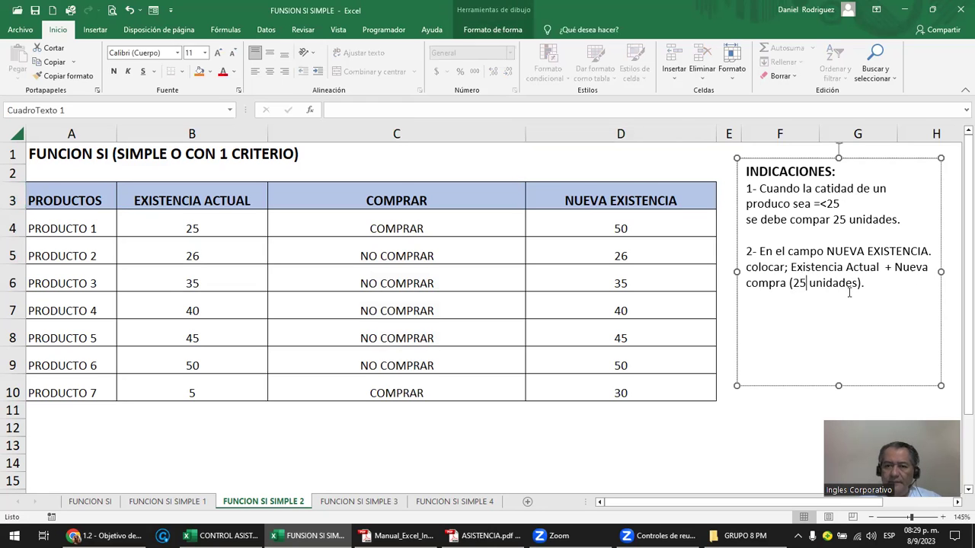
{"action": "left_click", "coordinate": [662, 168]}
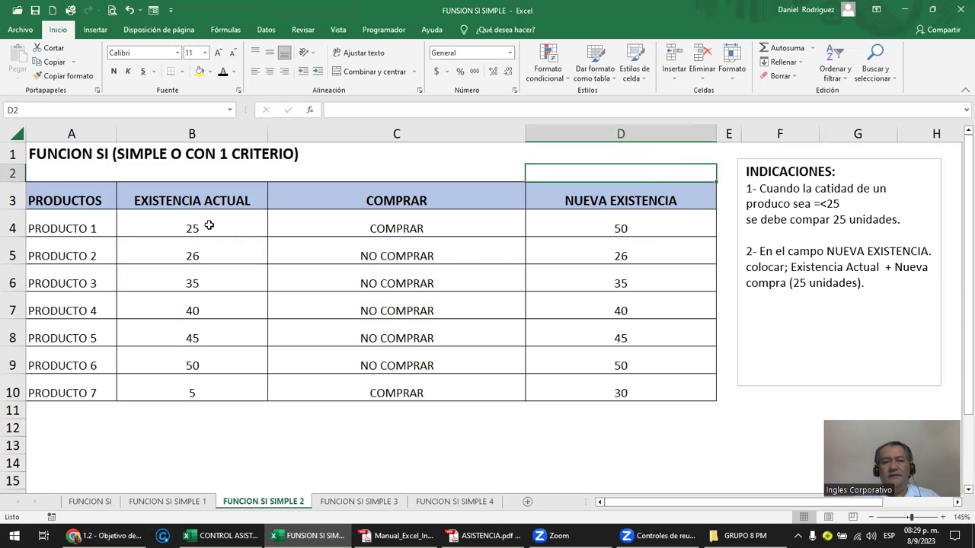
Step: Review the EXISTENCIA ACTUAL and NUEVA EXISTENCIA columns and the C4, D4 and D5 formulas
{"action": "left_click", "coordinate": [193, 133]}
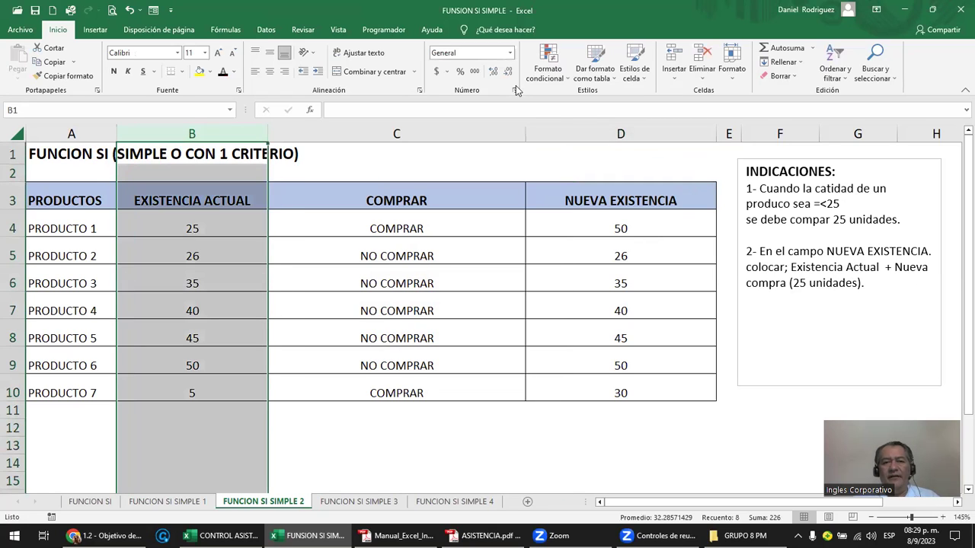
{"action": "left_click", "coordinate": [591, 127]}
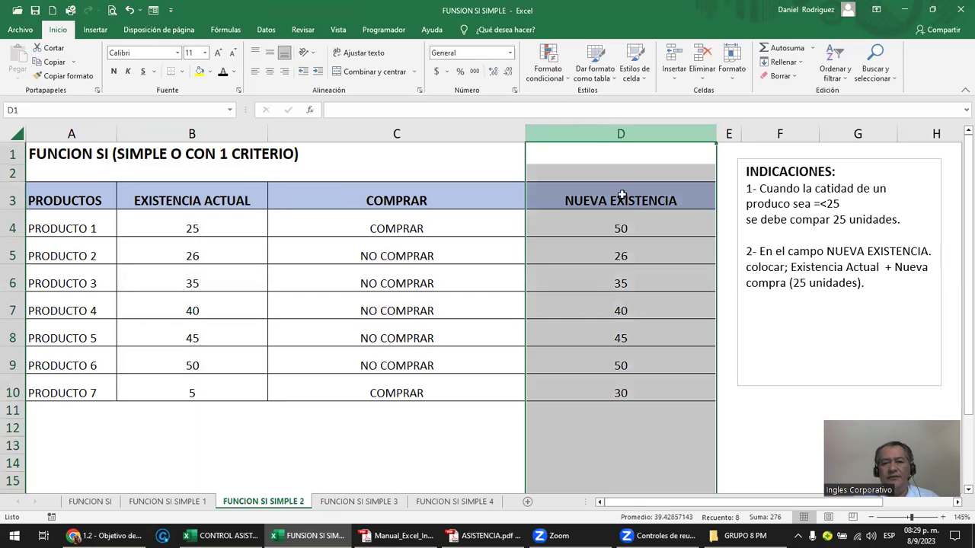
{"action": "left_click", "coordinate": [618, 224]}
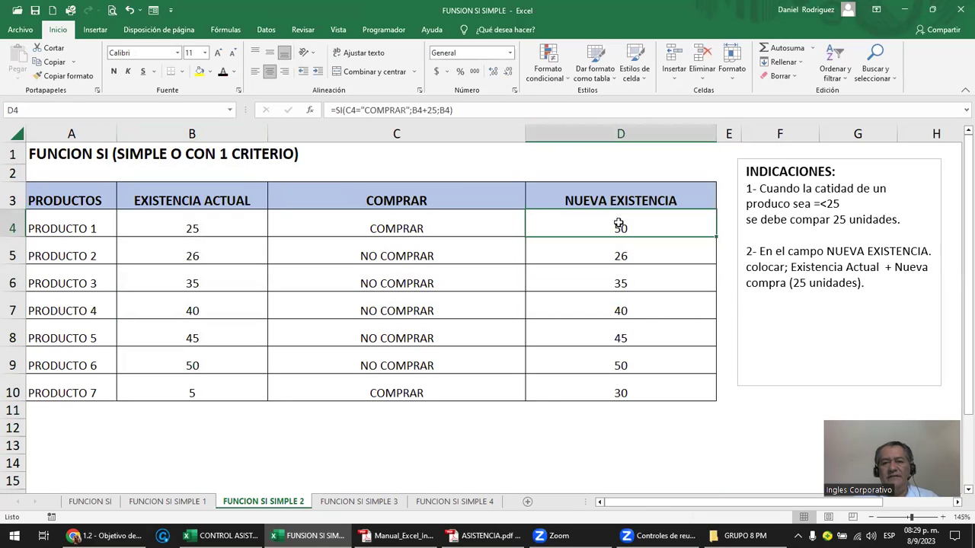
{"action": "left_click", "coordinate": [403, 233]}
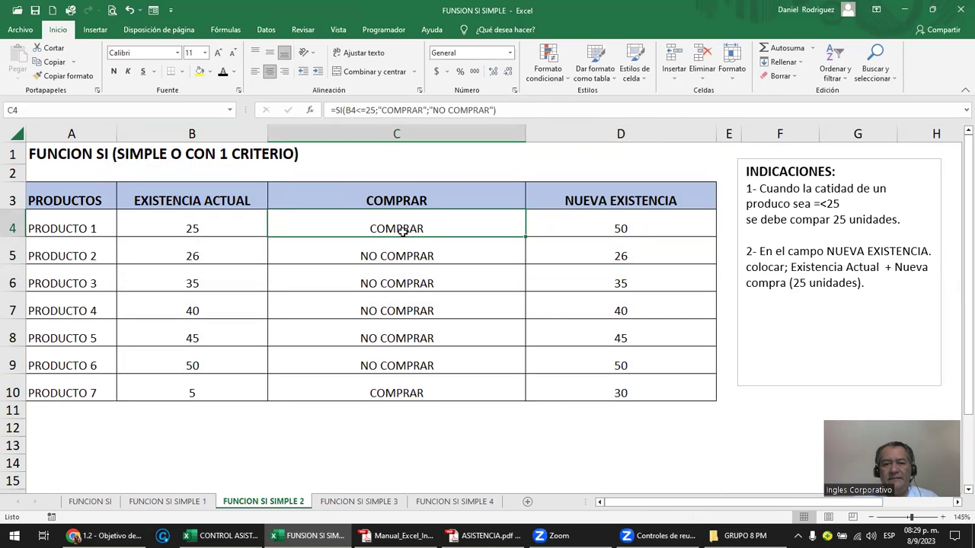
{"action": "left_click", "coordinate": [601, 230]}
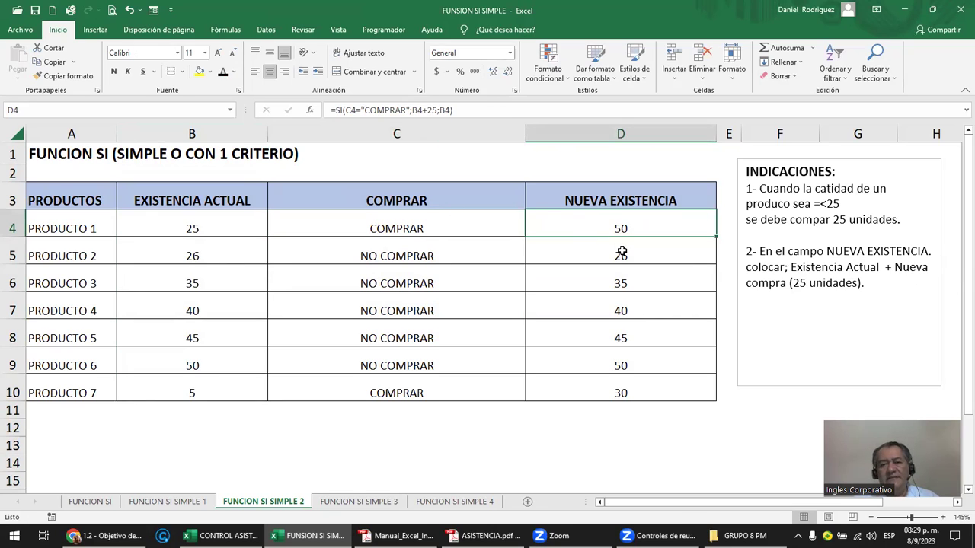
{"action": "left_click", "coordinate": [624, 252]}
{"action": "left_click", "coordinate": [626, 234]}
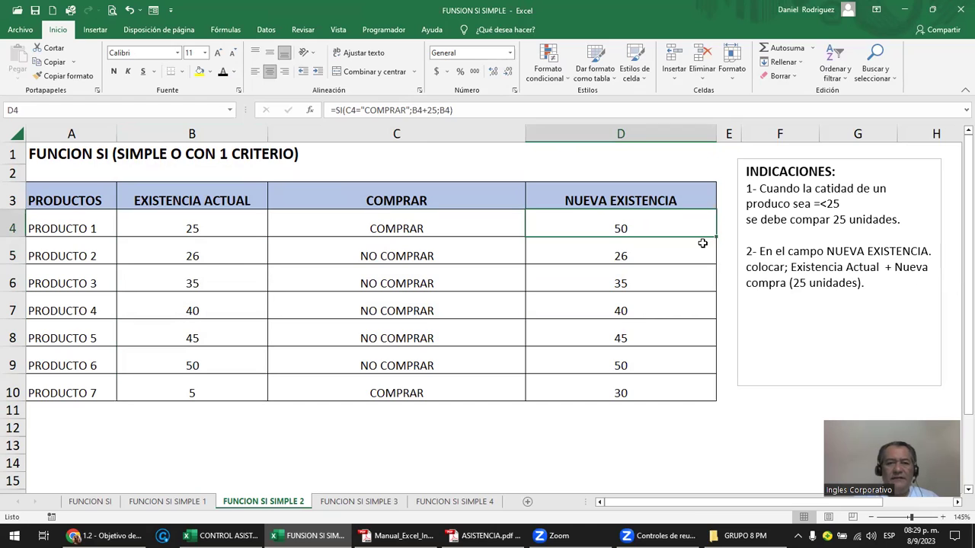
Step: Recommit D4 unchanged, then delete the contents of D4 through D10
{"action": "key", "text": "F2"}
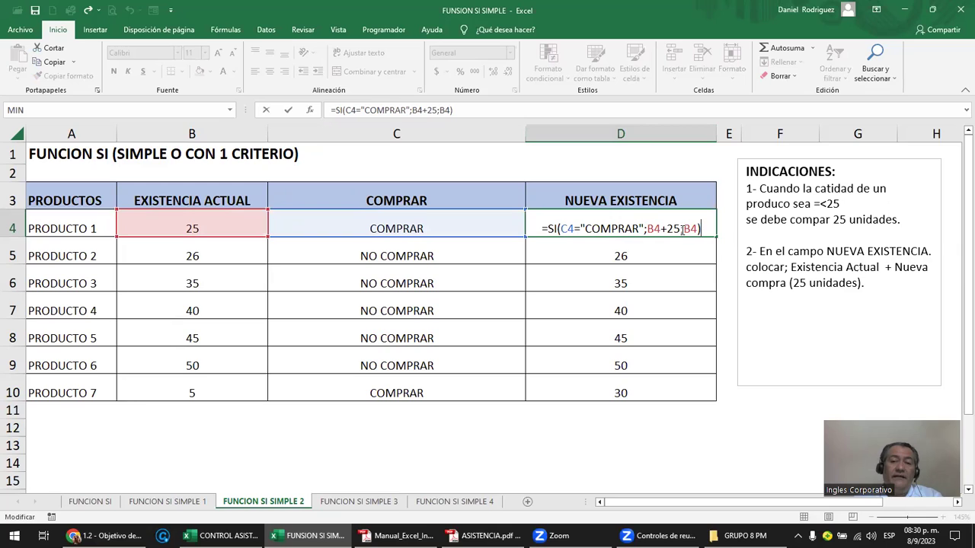
{"action": "left_click", "coordinate": [682, 229]}
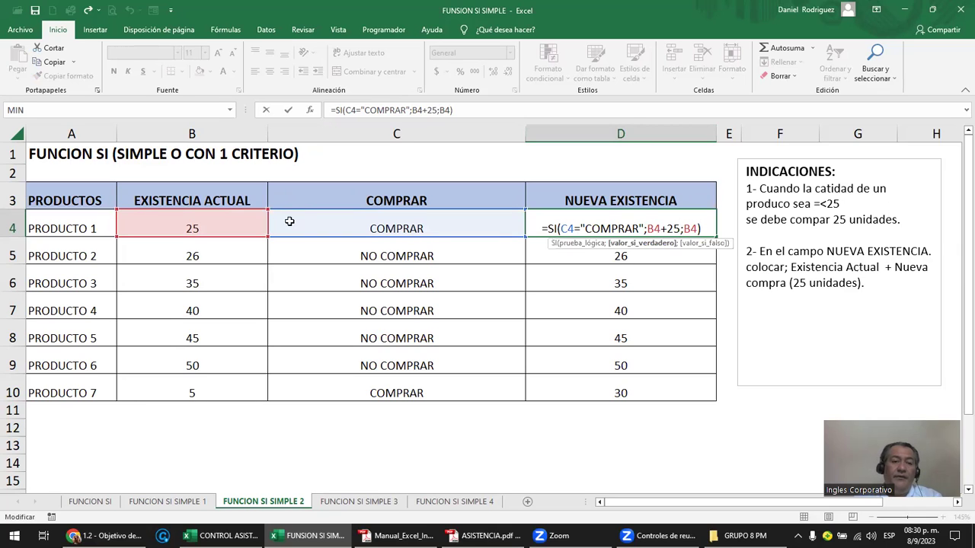
{"action": "key", "text": "ctrl+Return"}
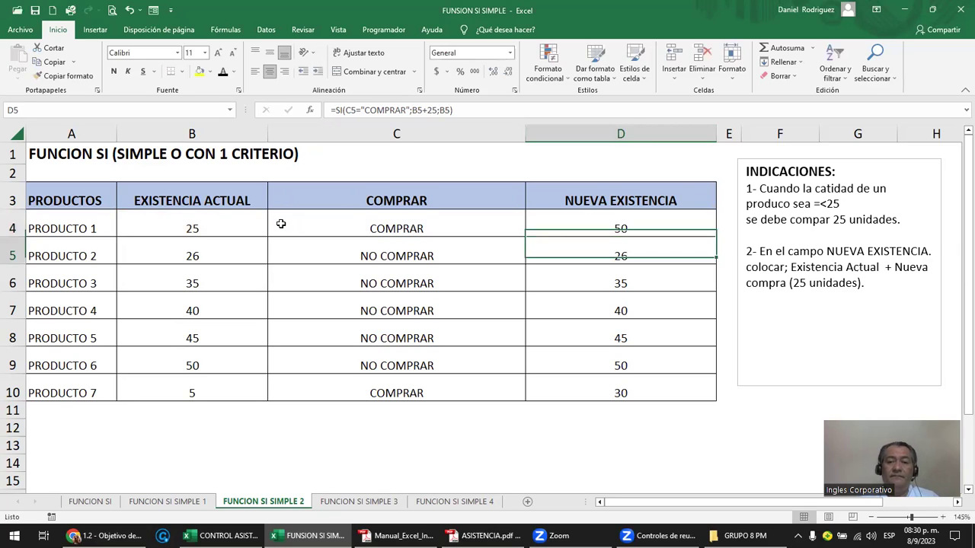
{"action": "key", "text": "shift+Down"}
{"action": "key", "text": "shift+Down"}
{"action": "key", "text": "shift+Down"}
{"action": "key", "text": "shift+Down"}
{"action": "key", "text": "shift+Down"}
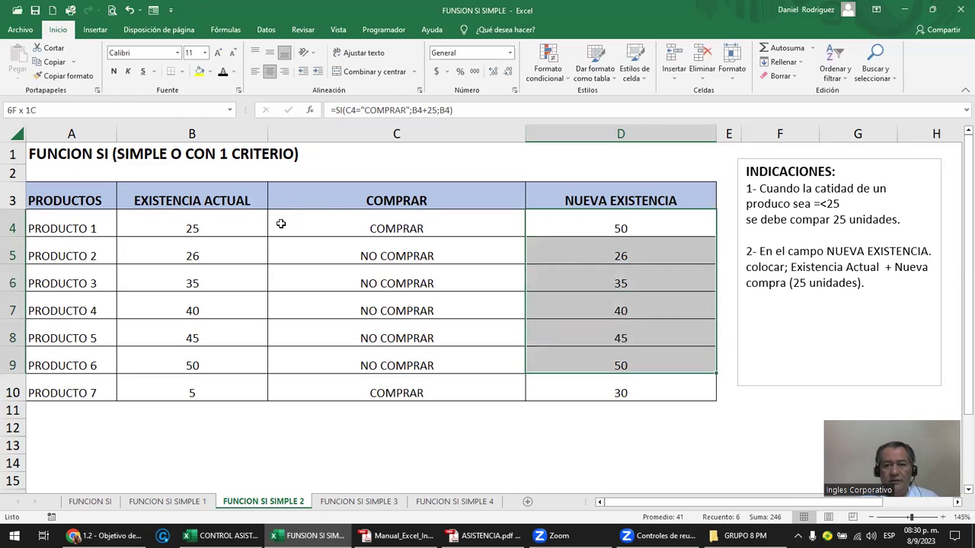
{"action": "key", "text": "shift+Down"}
{"action": "key", "text": "Delete"}
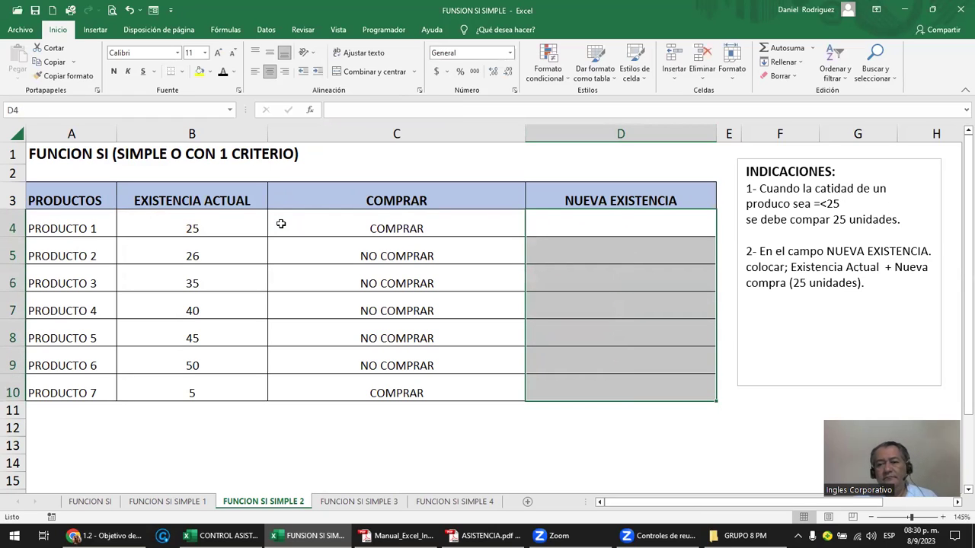
Step: Enter =SI(C4="COMPRAR";B4+25;B4) in D4, which shows 50
{"action": "left_click", "coordinate": [580, 222]}
{"action": "type", "text": "=SI"}
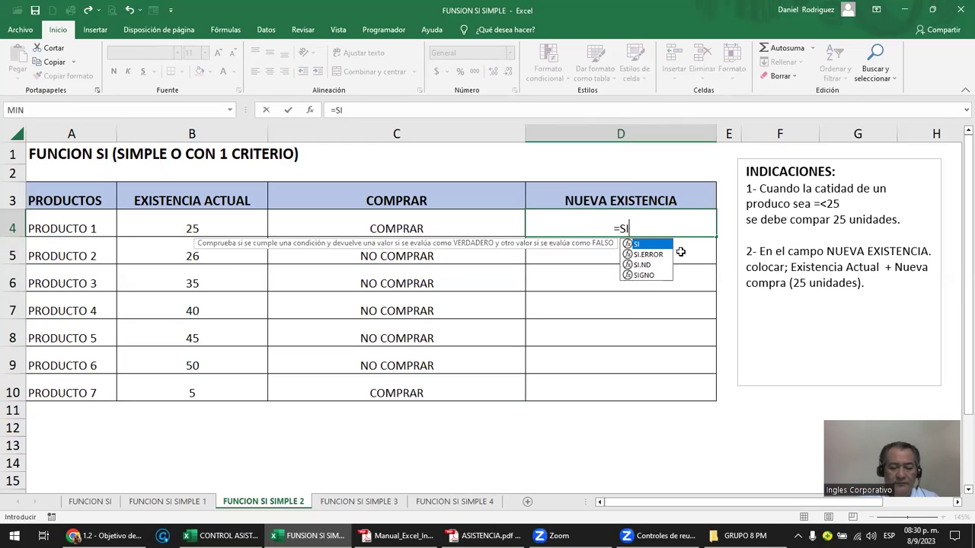
{"action": "type", "text": "("}
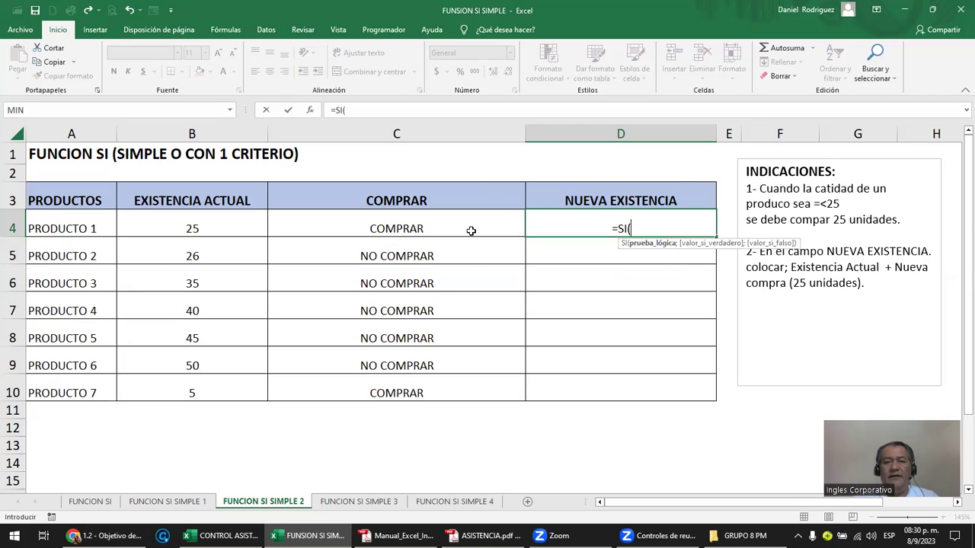
{"action": "left_click", "coordinate": [402, 227]}
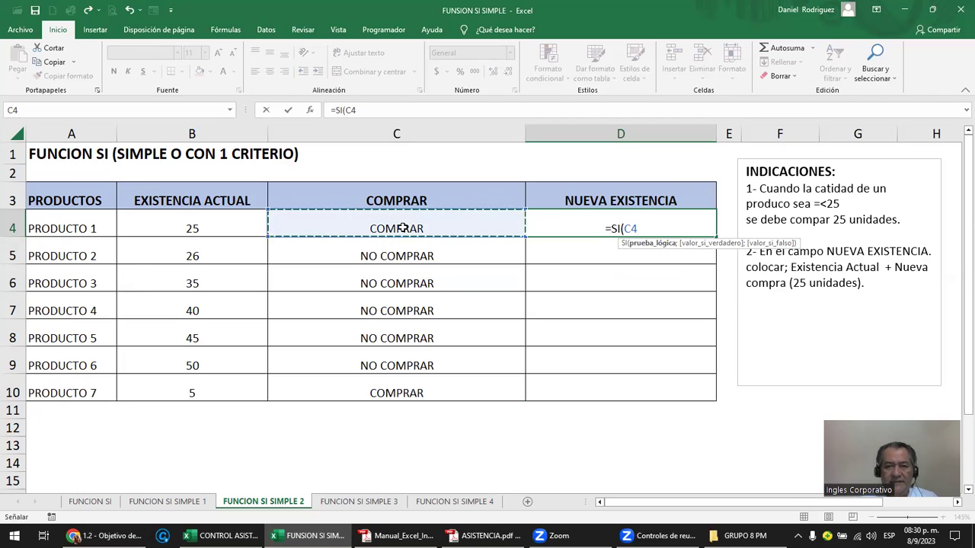
{"action": "type", "text": "="}
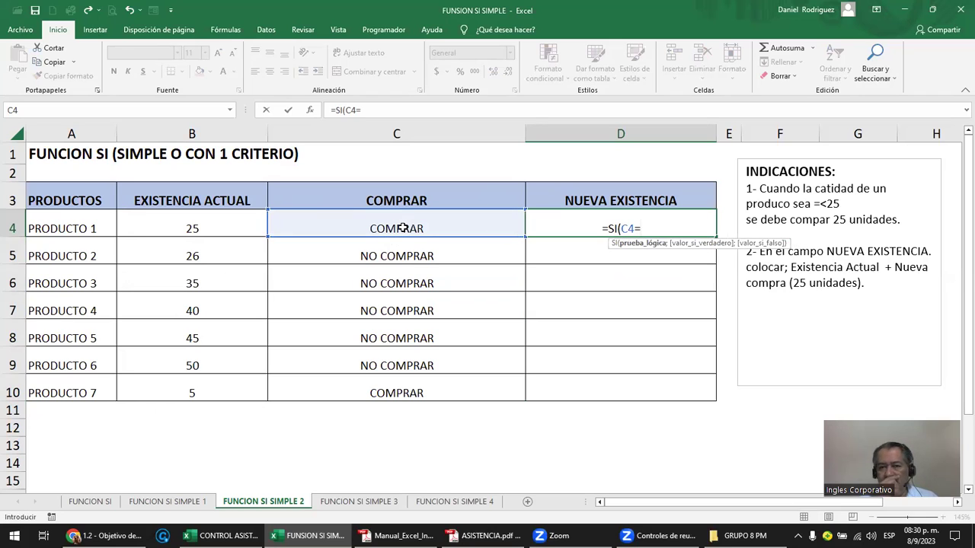
{"action": "type", "text": "\""}
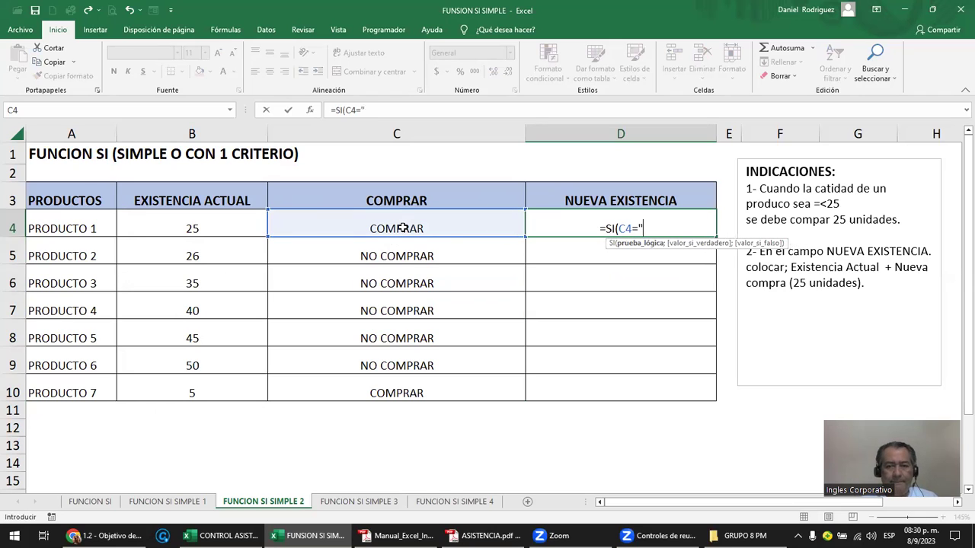
{"action": "type", "text": "COM"}
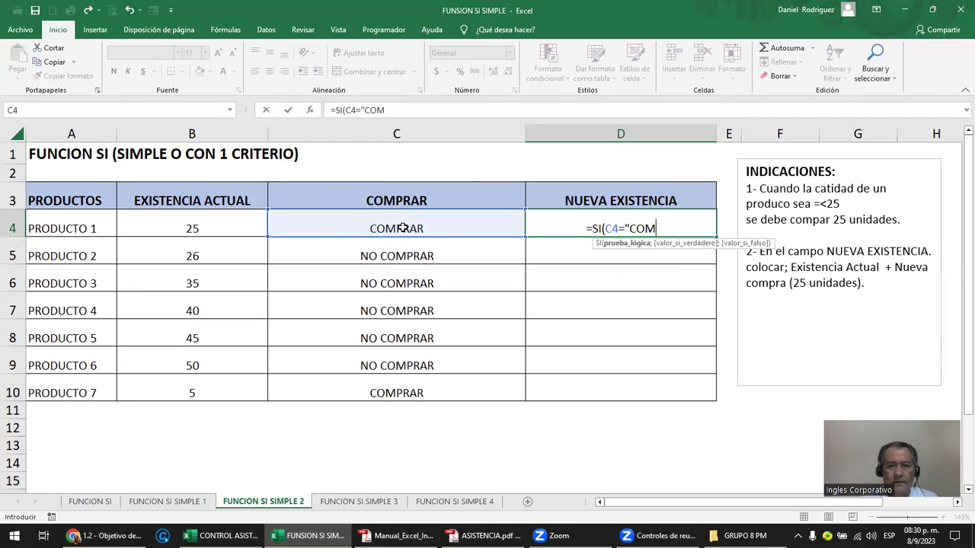
{"action": "type", "text": "PARA"}
{"action": "key", "text": "BackSpace"}
{"action": "key", "text": "BackSpace"}
{"action": "key", "text": "BackSpace"}
{"action": "type", "text": "RAR\""}
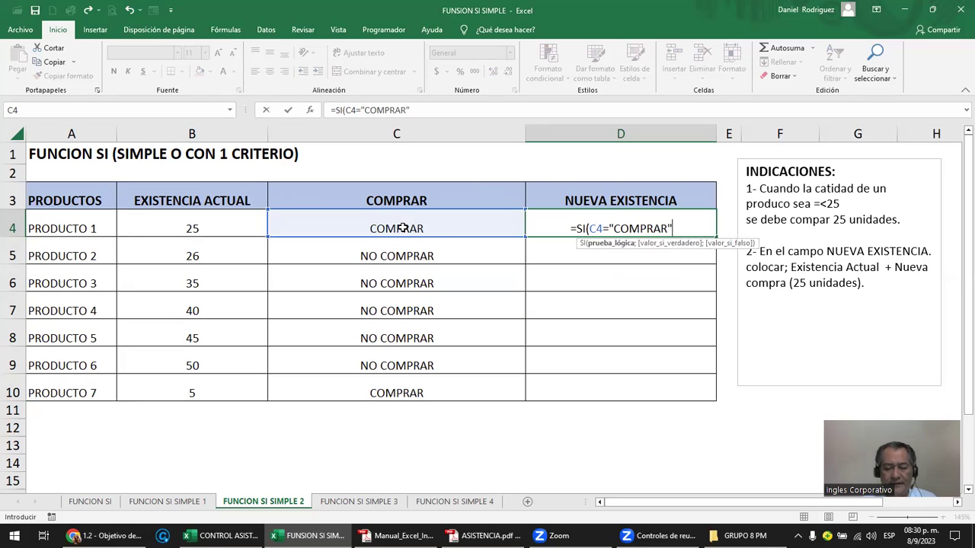
{"action": "type", "text": ";"}
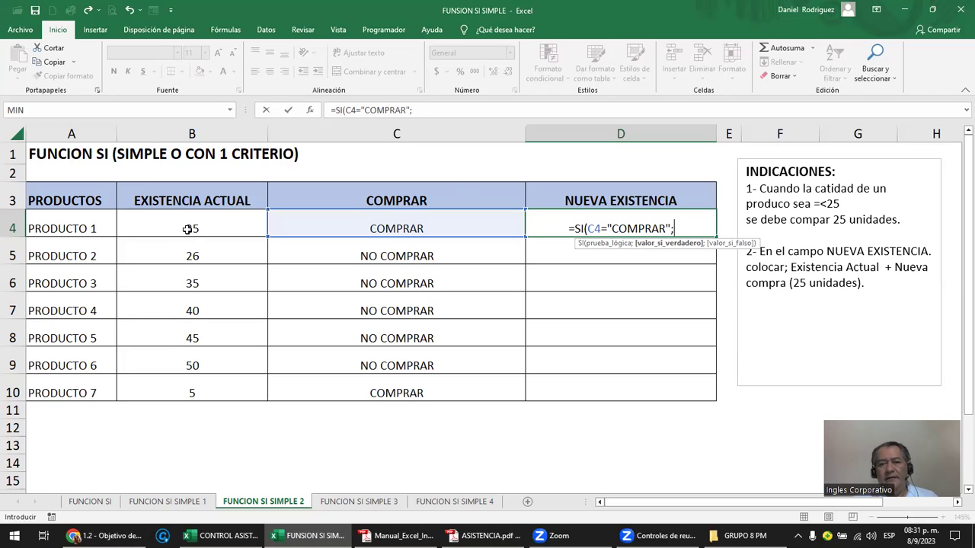
{"action": "left_click", "coordinate": [188, 228]}
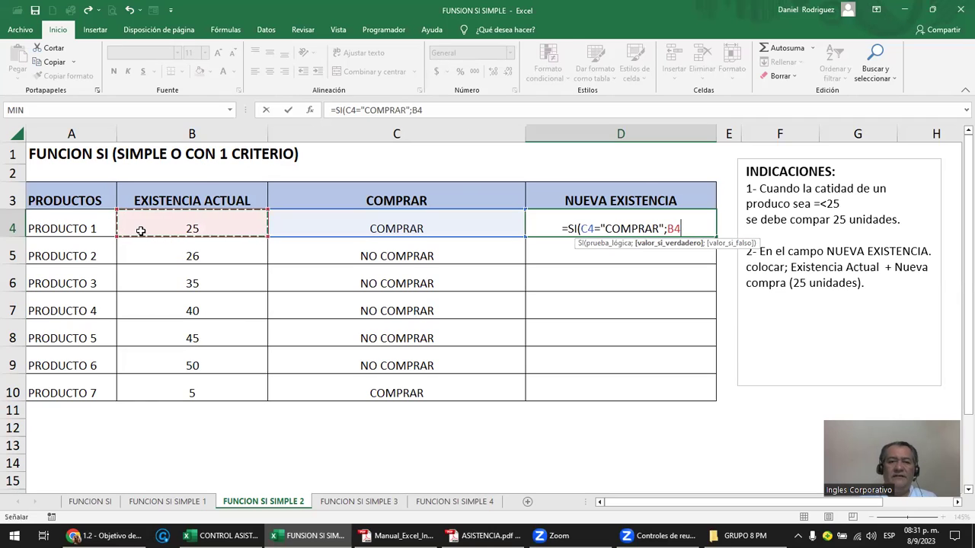
{"action": "type", "text": "+25"}
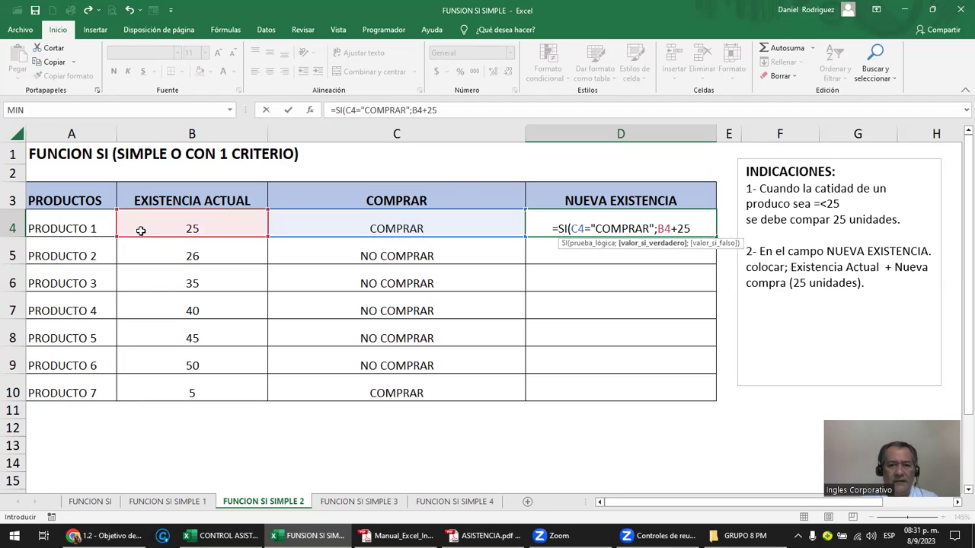
{"action": "type", "text": ";"}
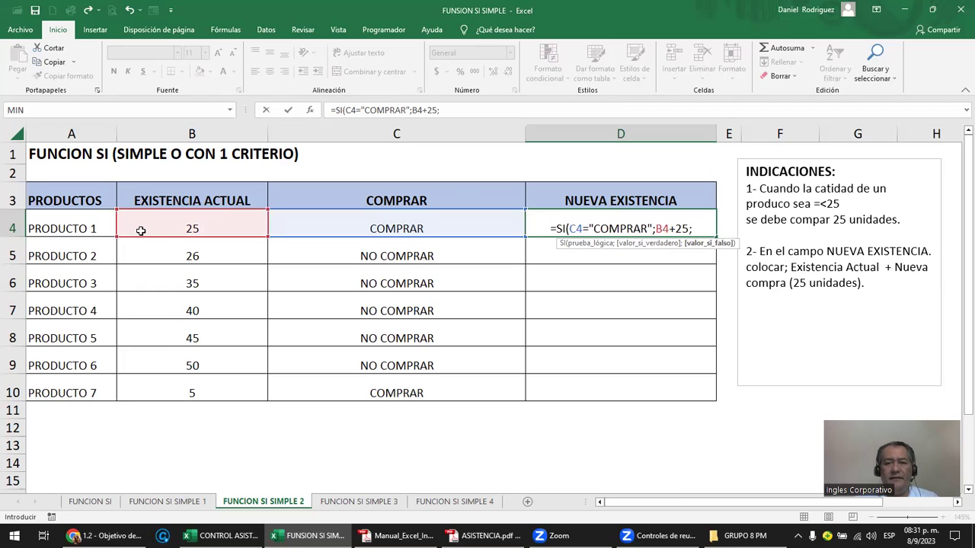
{"action": "left_click", "coordinate": [198, 226]}
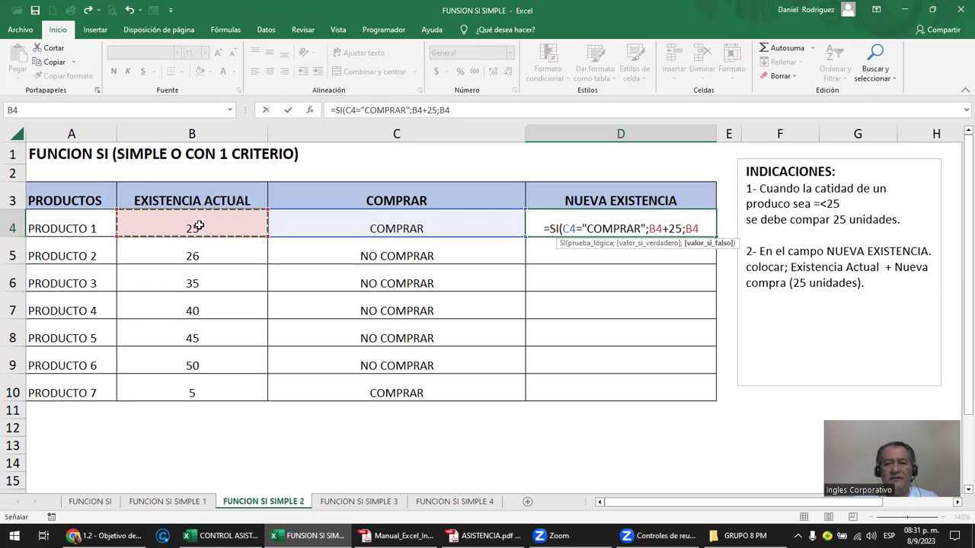
{"action": "type", "text": ")"}
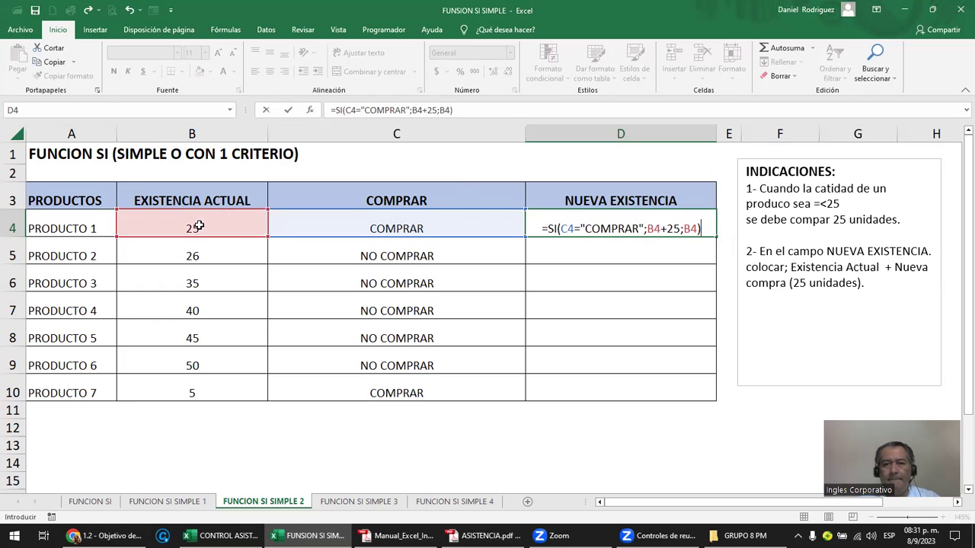
{"action": "key", "text": "ctrl+Return"}
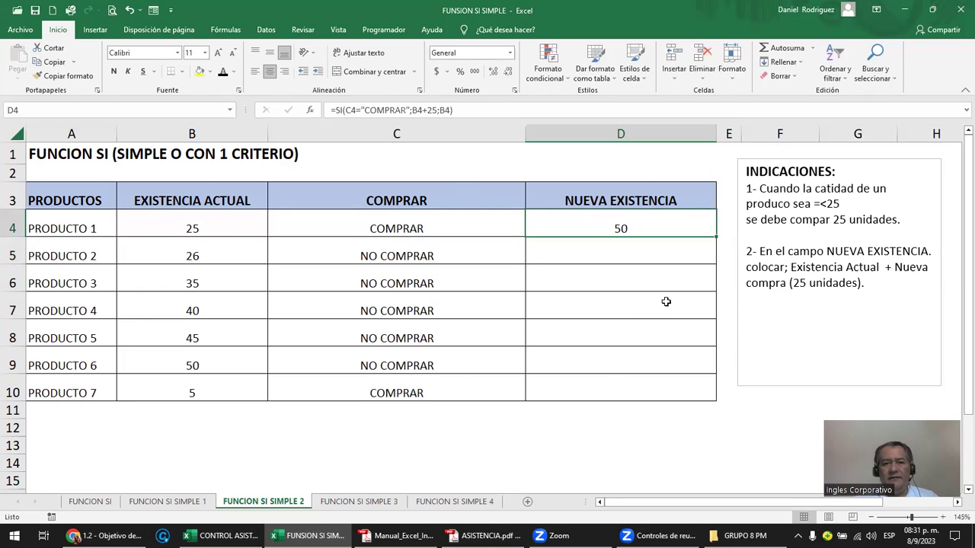
Step: Review Producto 1's stock in B4 and the C4 and D4 formulas
{"action": "left_click", "coordinate": [211, 228]}
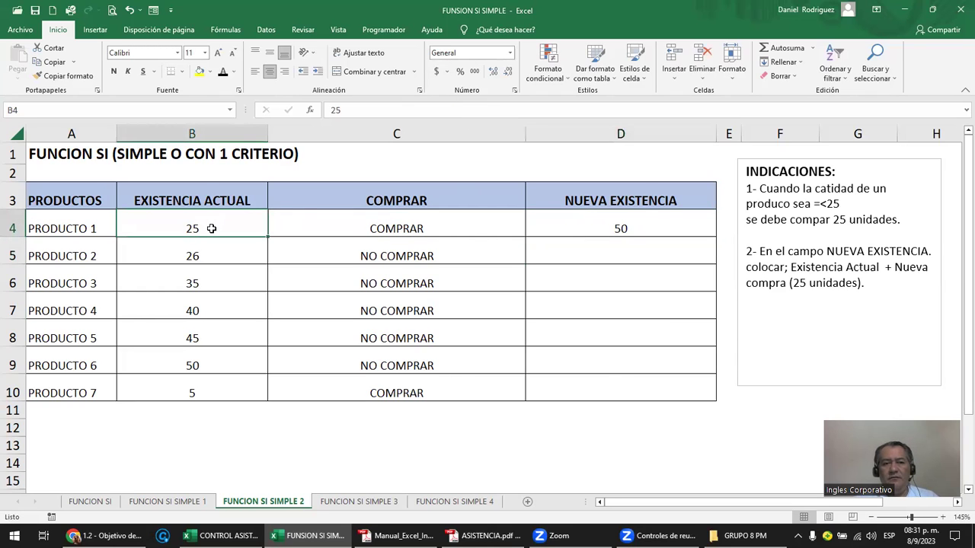
{"action": "left_click", "coordinate": [396, 228]}
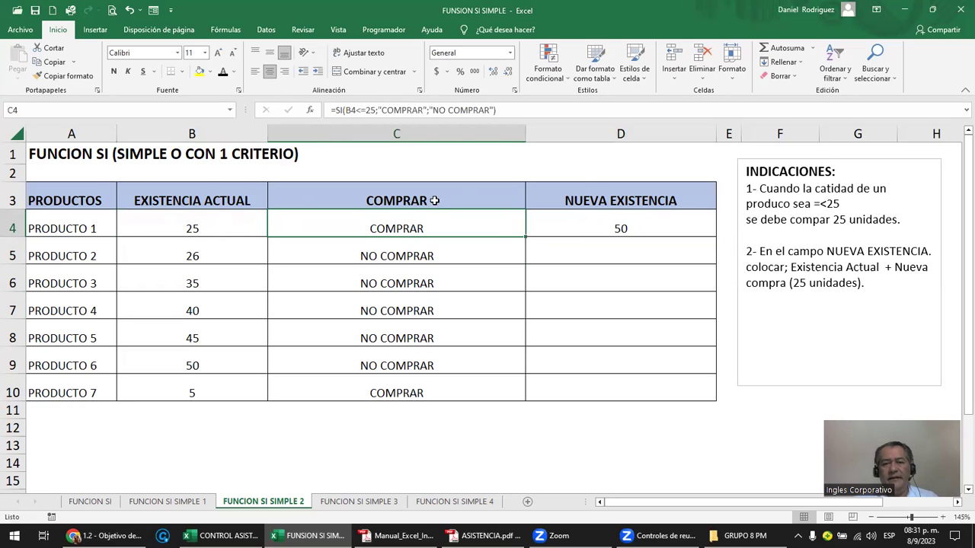
{"action": "left_click", "coordinate": [643, 225]}
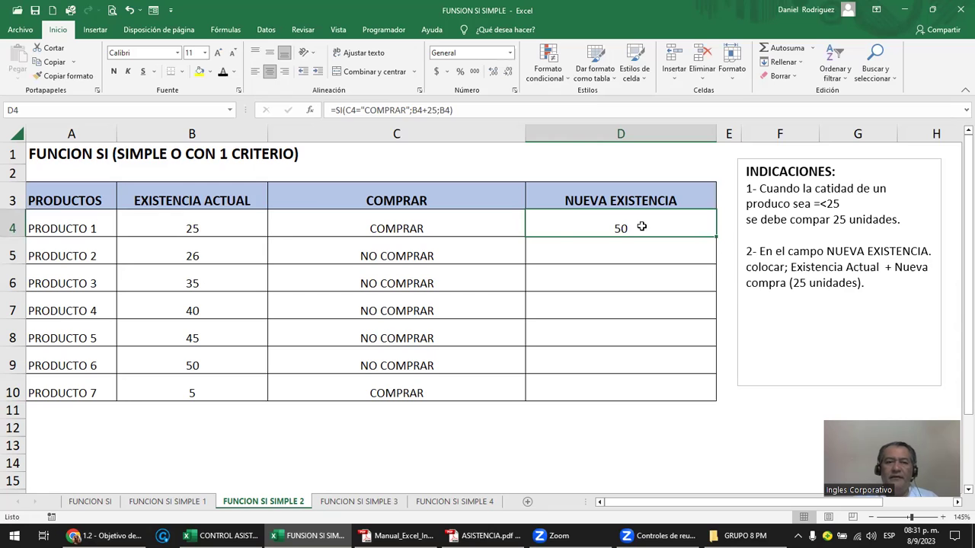
Step: Set Producto 1's stock to 30, so C4 reads NO COMPRAR and D4 shows 30
{"action": "left_click", "coordinate": [224, 231]}
{"action": "type", "text": "30"}
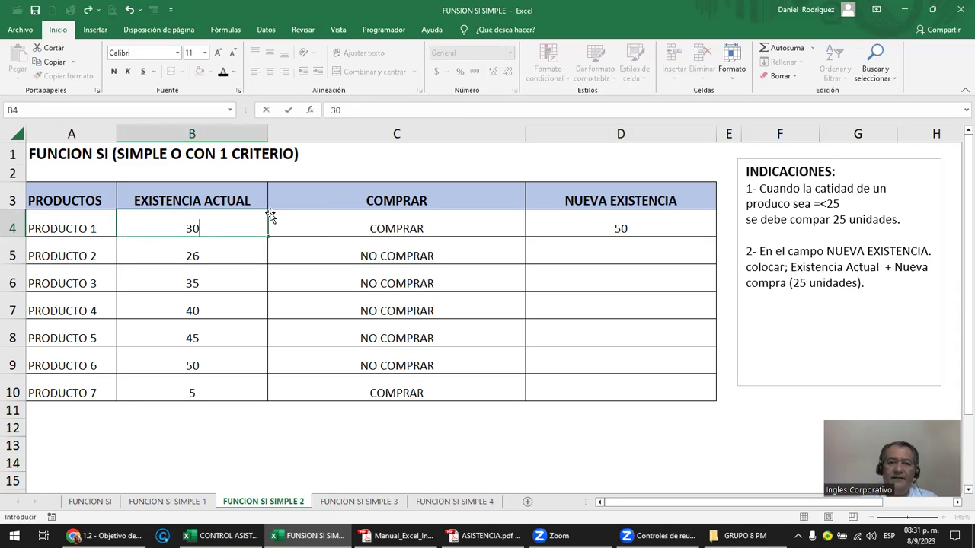
{"action": "key", "text": "Return"}
{"action": "left_click", "coordinate": [432, 227]}
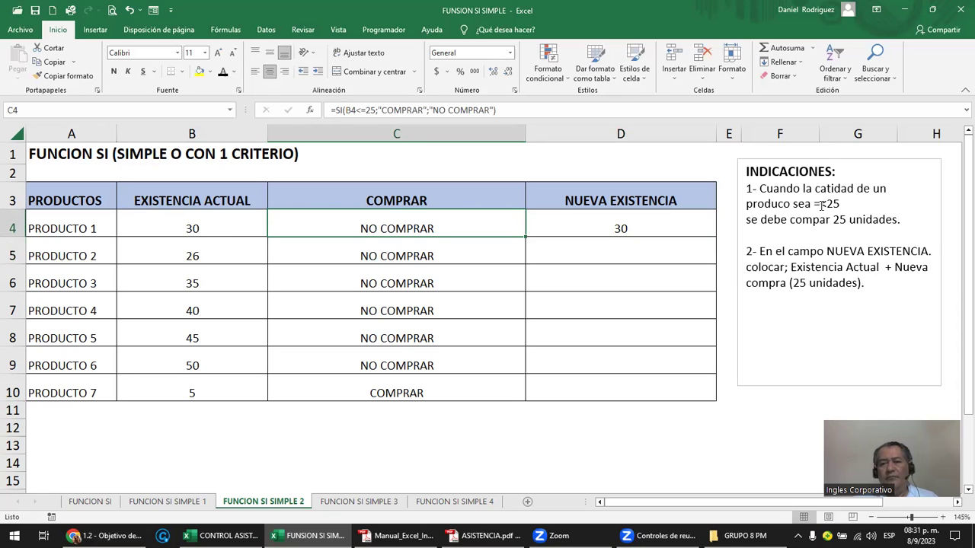
{"action": "left_click", "coordinate": [615, 230]}
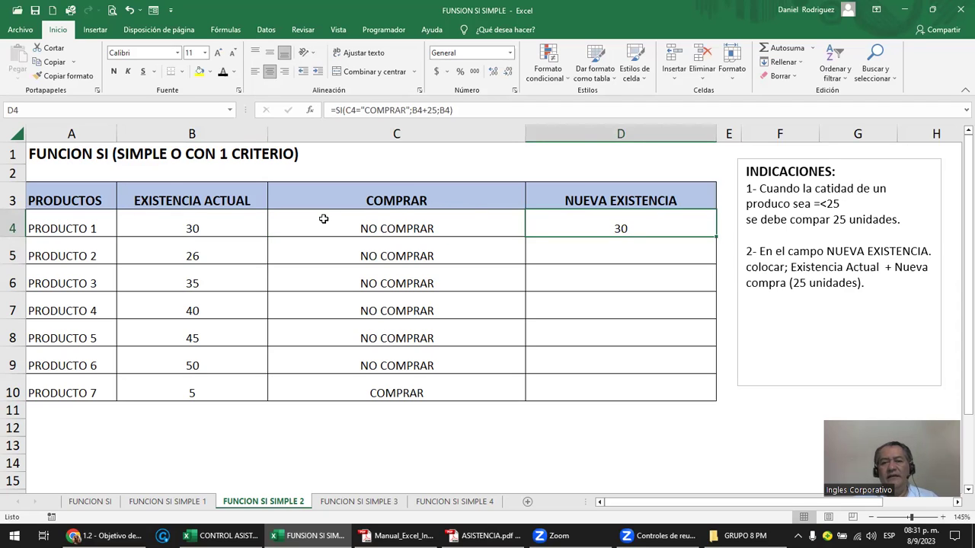
{"action": "left_click", "coordinate": [409, 221]}
{"action": "left_click", "coordinate": [647, 230]}
Step: Copy the D4 NUEVA EXISTENCIA formula down to D10
{"action": "left_click_drag", "start_coordinate": [632, 254], "coordinate": [632, 390]}
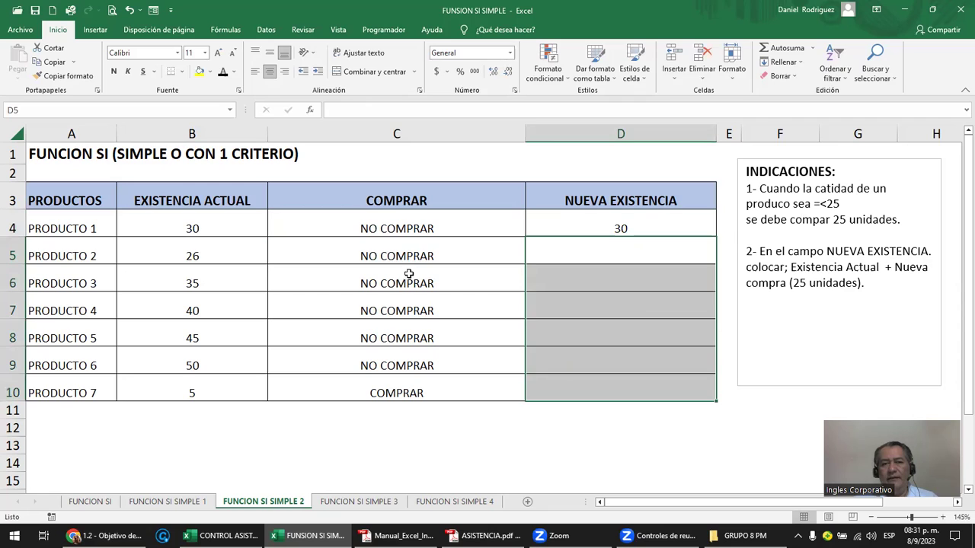
{"action": "left_click_drag", "start_coordinate": [404, 256], "coordinate": [398, 392]}
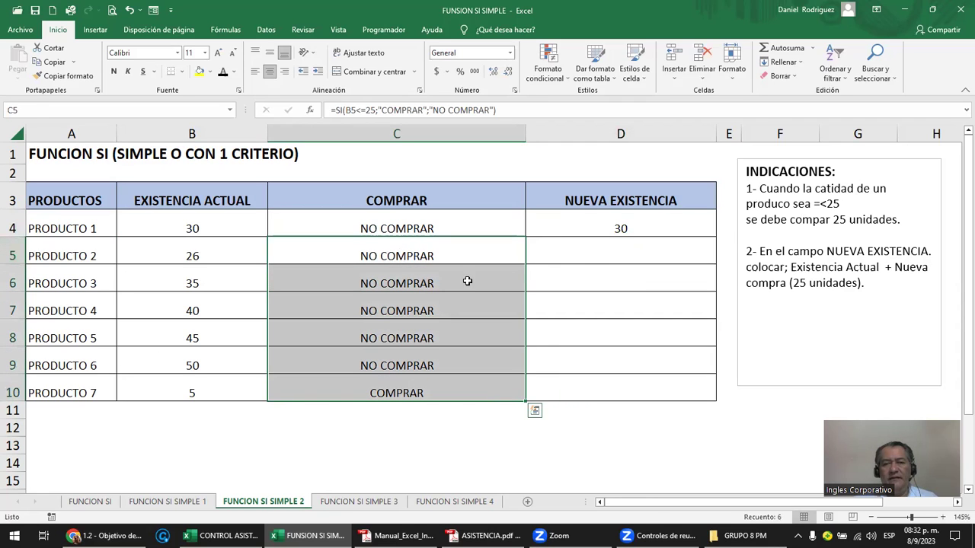
{"action": "left_click", "coordinate": [588, 255]}
{"action": "left_click", "coordinate": [673, 219]}
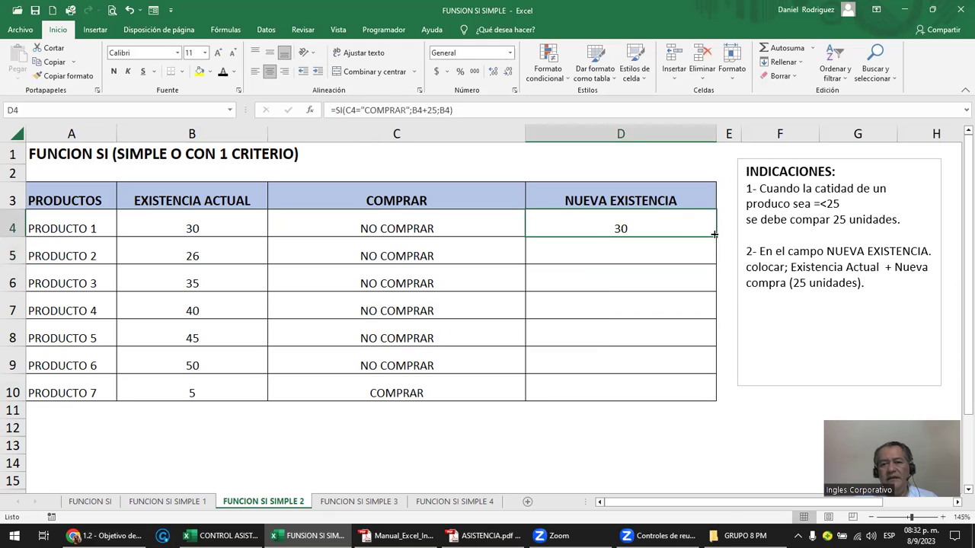
{"action": "double_click", "coordinate": [713, 236]}
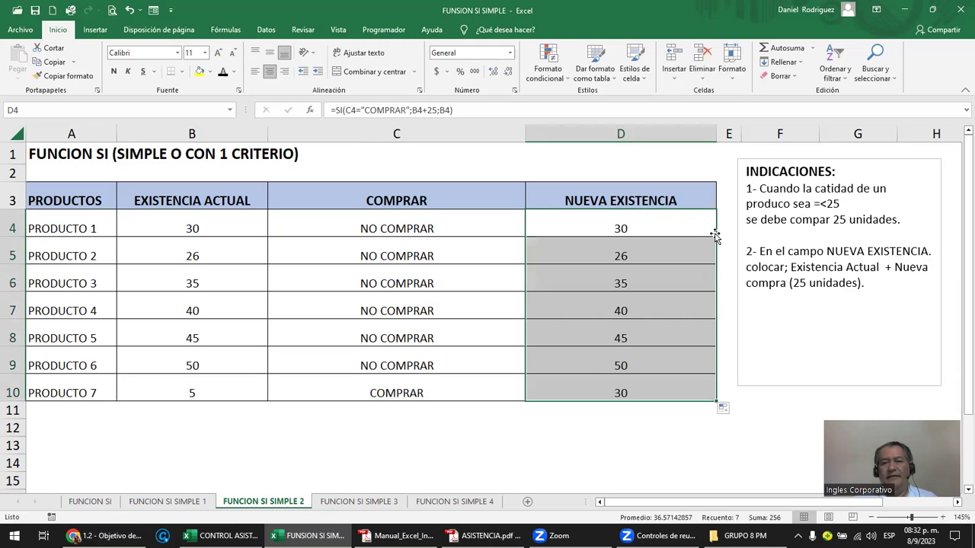
{"action": "left_click", "coordinate": [642, 231]}
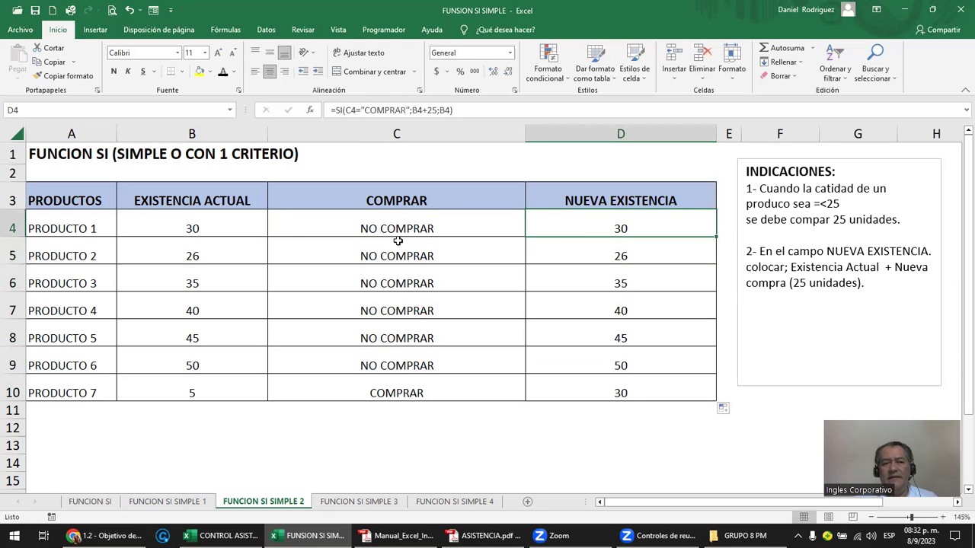
Step: Change Producto 1's stock to 15, giving COMPRAR and a new stock of 40
{"action": "left_click", "coordinate": [218, 226]}
{"action": "type", "text": "15"}
{"action": "key", "text": "Return"}
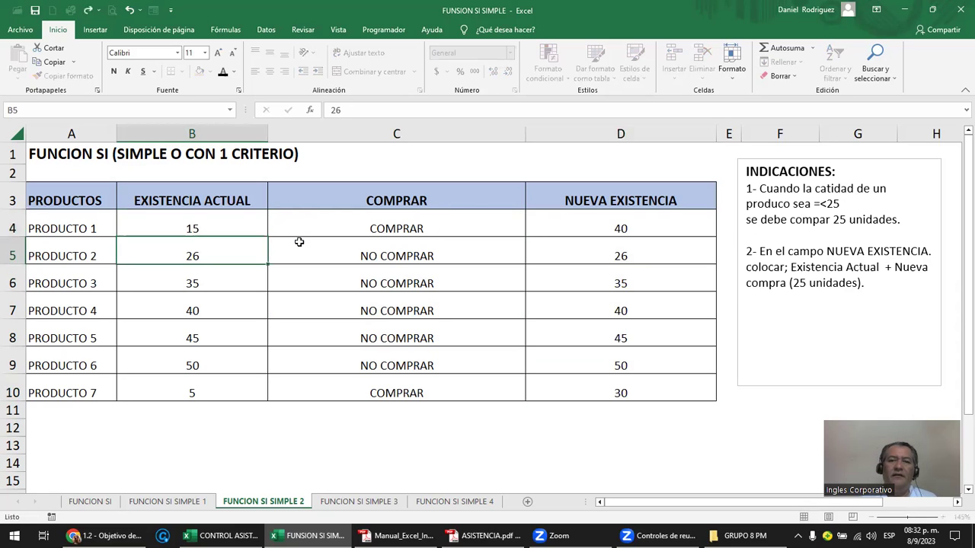
{"action": "left_click", "coordinate": [196, 229]}
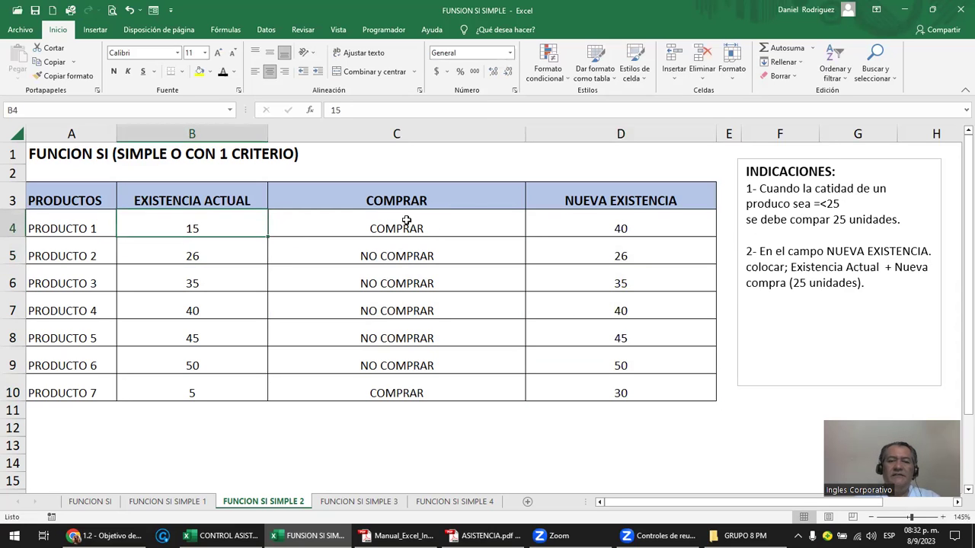
{"action": "left_click", "coordinate": [406, 222]}
{"action": "left_click", "coordinate": [601, 227]}
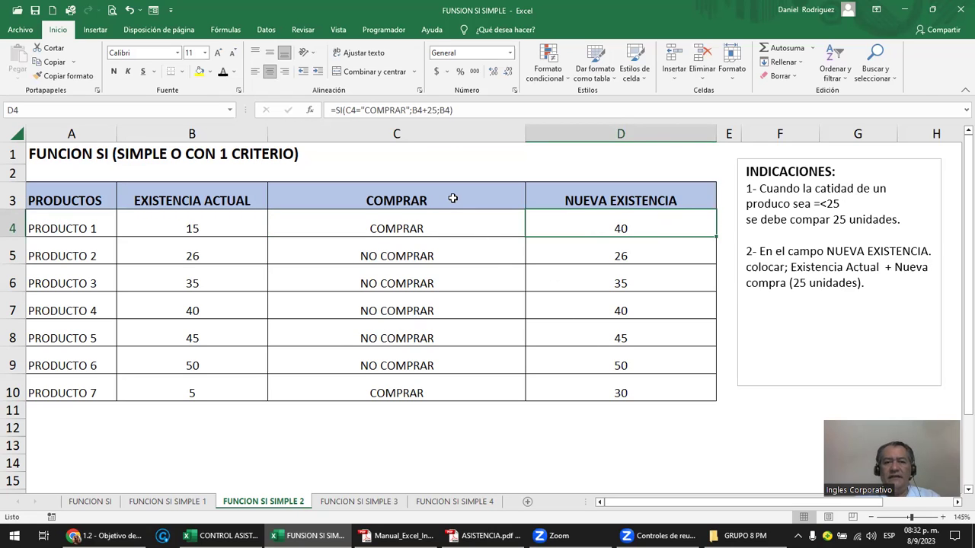
{"action": "left_click", "coordinate": [403, 227]}
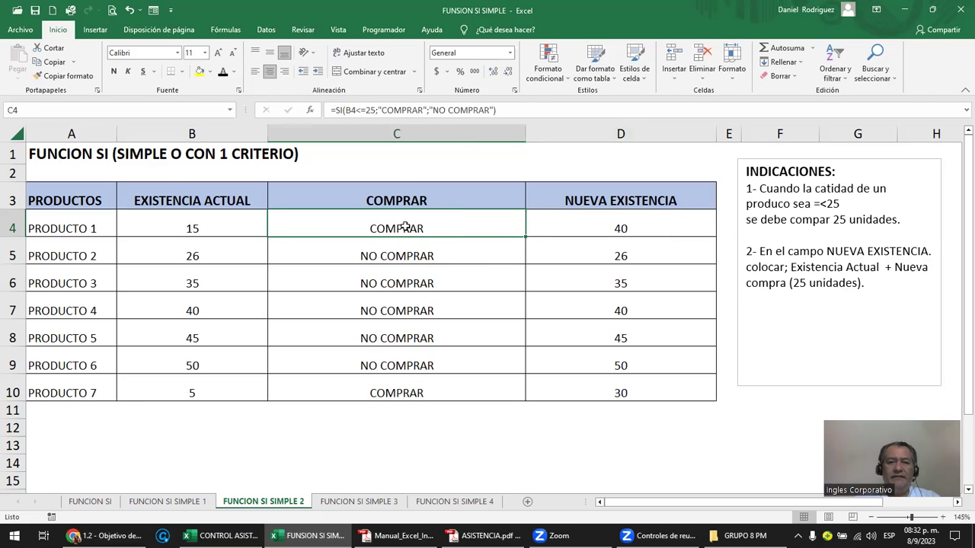
{"action": "double_click", "coordinate": [373, 224]}
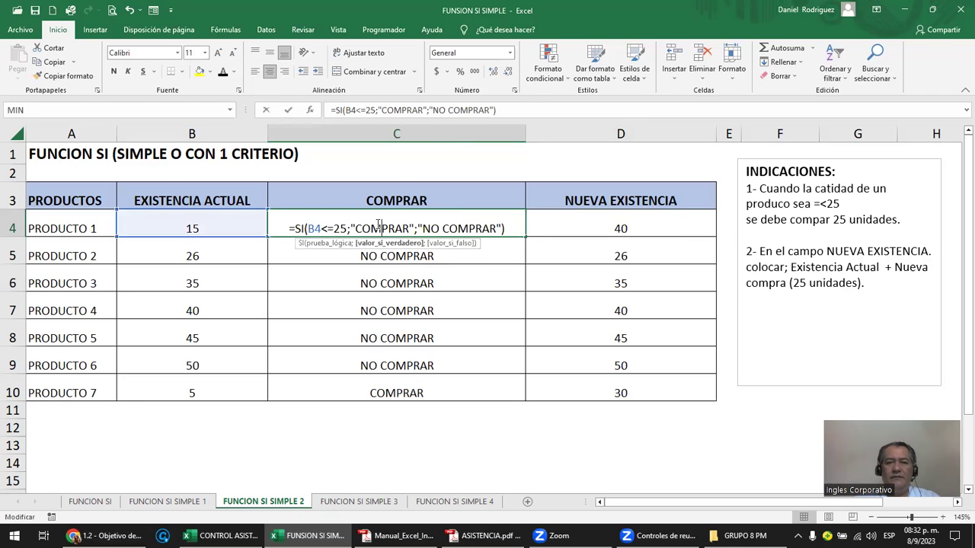
{"action": "left_click_drag", "start_coordinate": [289, 228], "coordinate": [514, 228]}
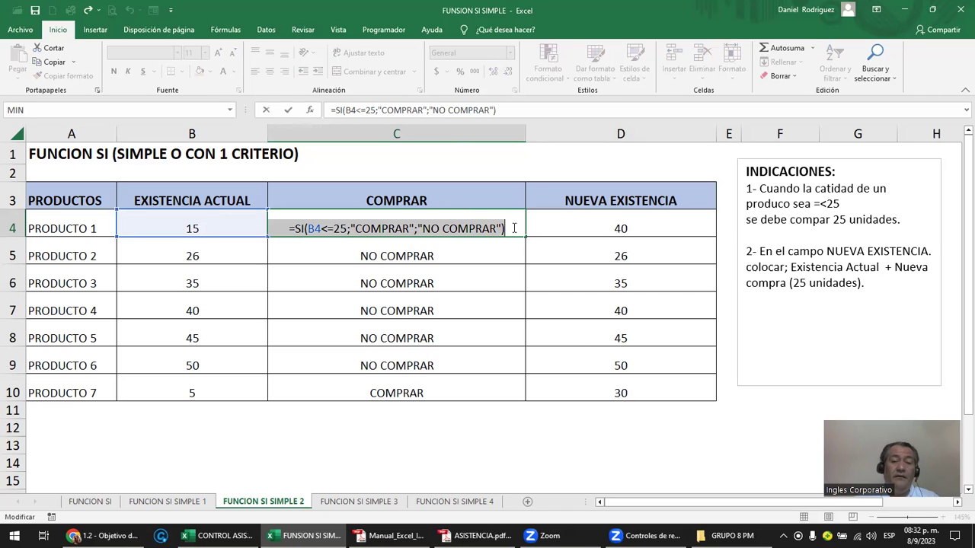
{"action": "left_click", "coordinate": [354, 229]}
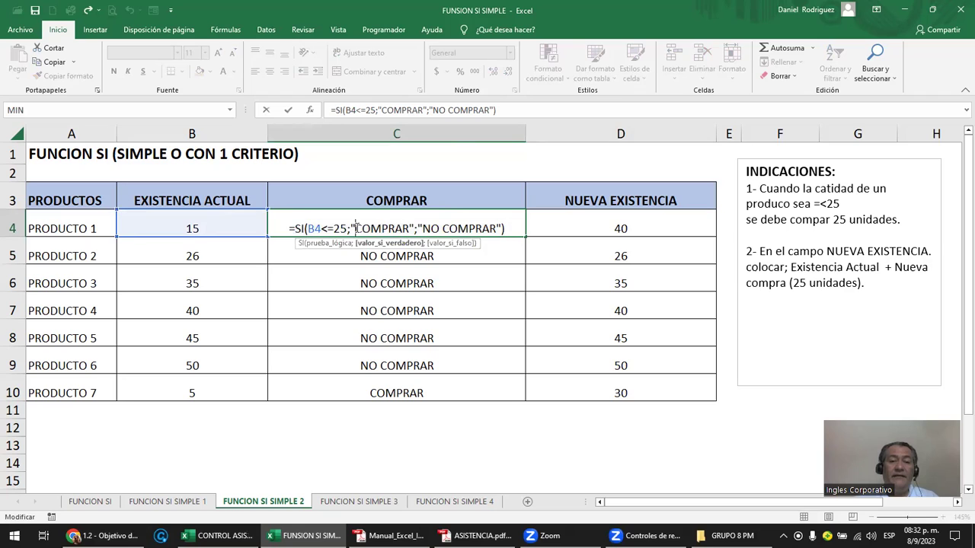
{"action": "left_click", "coordinate": [423, 228]}
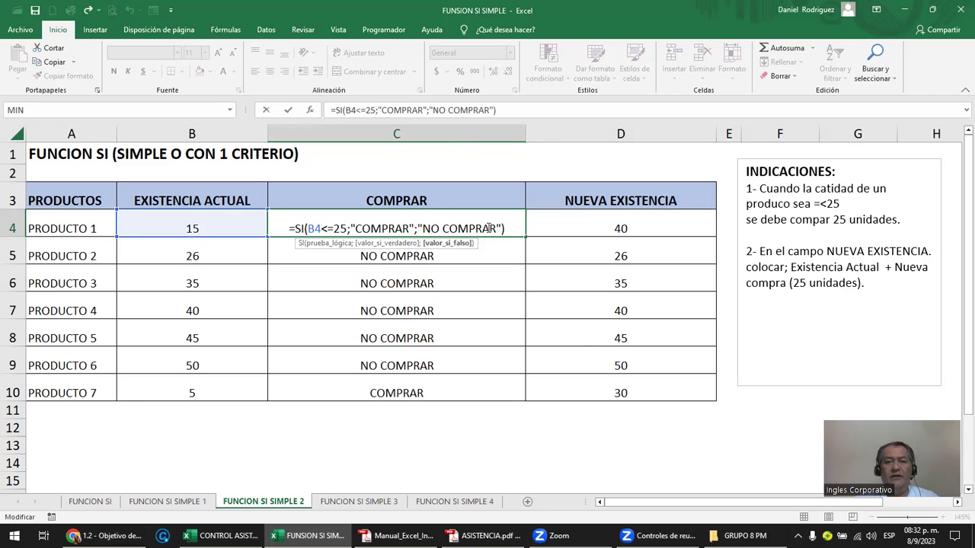
{"action": "key", "text": "Return"}
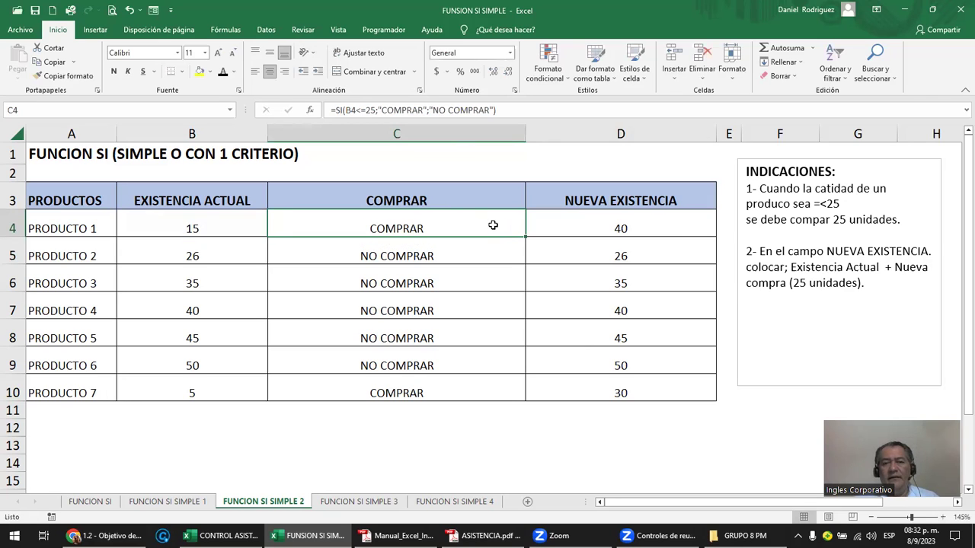
{"action": "double_click", "coordinate": [434, 221]}
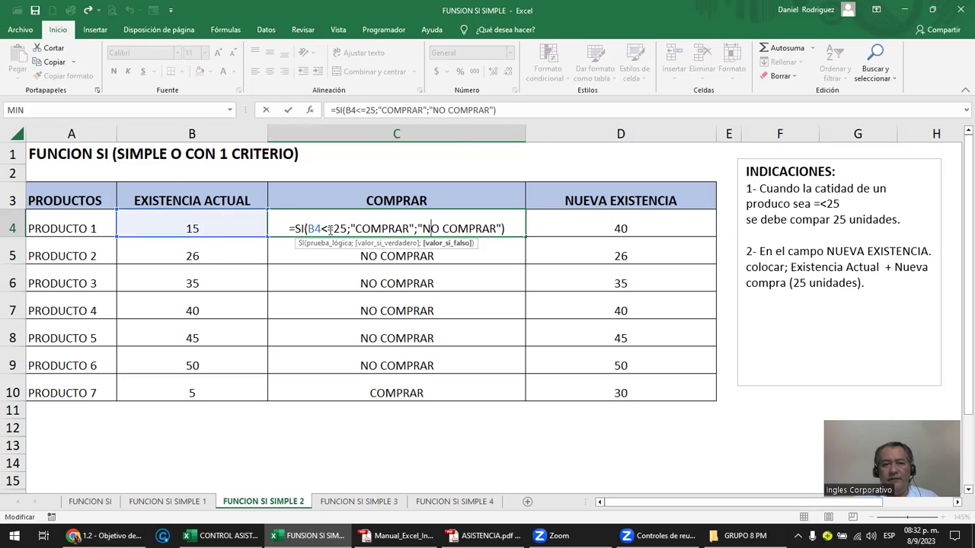
{"action": "left_click_drag", "start_coordinate": [321, 228], "coordinate": [346, 228]}
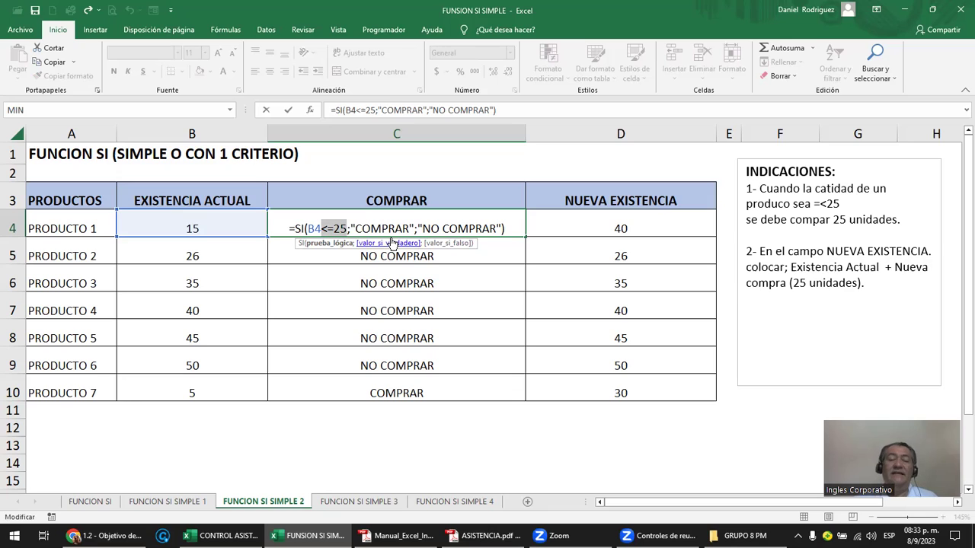
{"action": "key", "text": "Escape"}
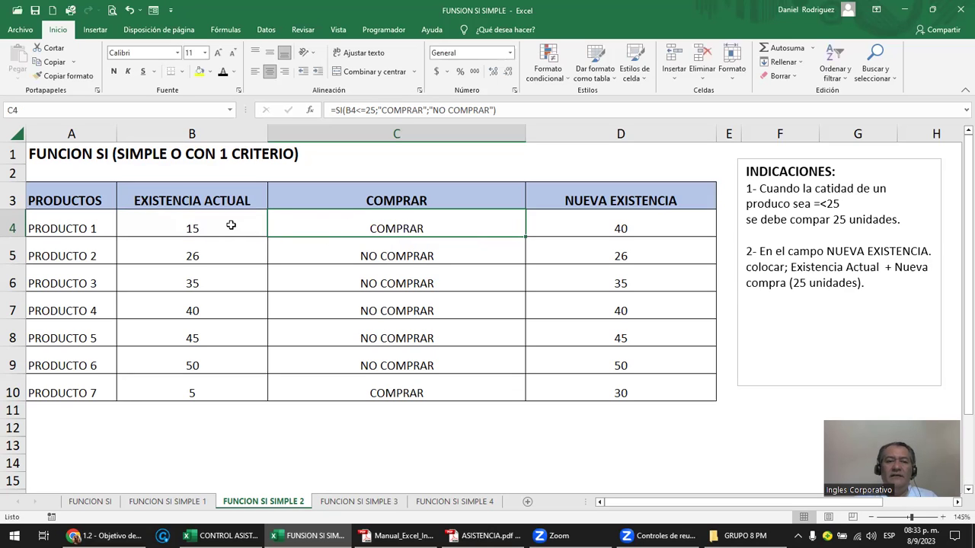
{"action": "left_click", "coordinate": [222, 222]}
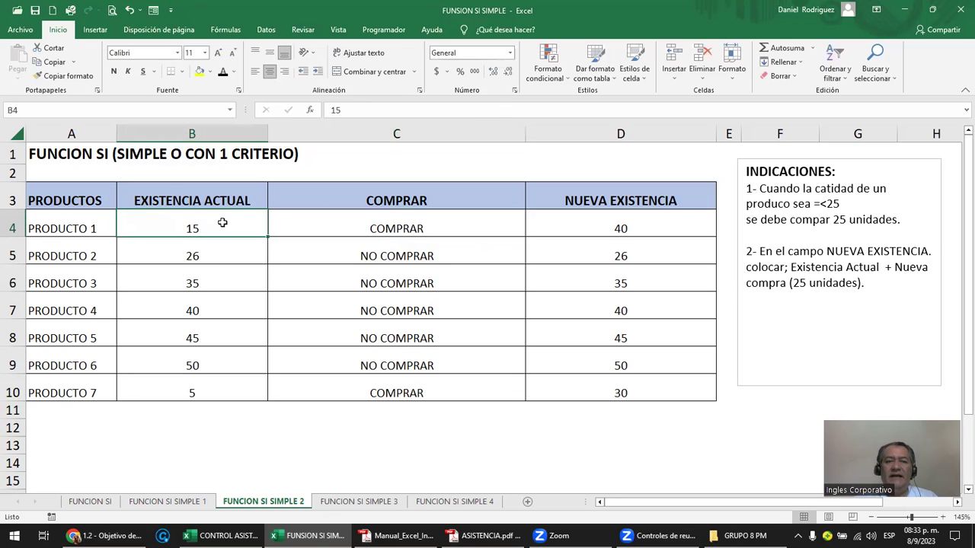
{"action": "left_click", "coordinate": [309, 224]}
{"action": "double_click", "coordinate": [346, 224]}
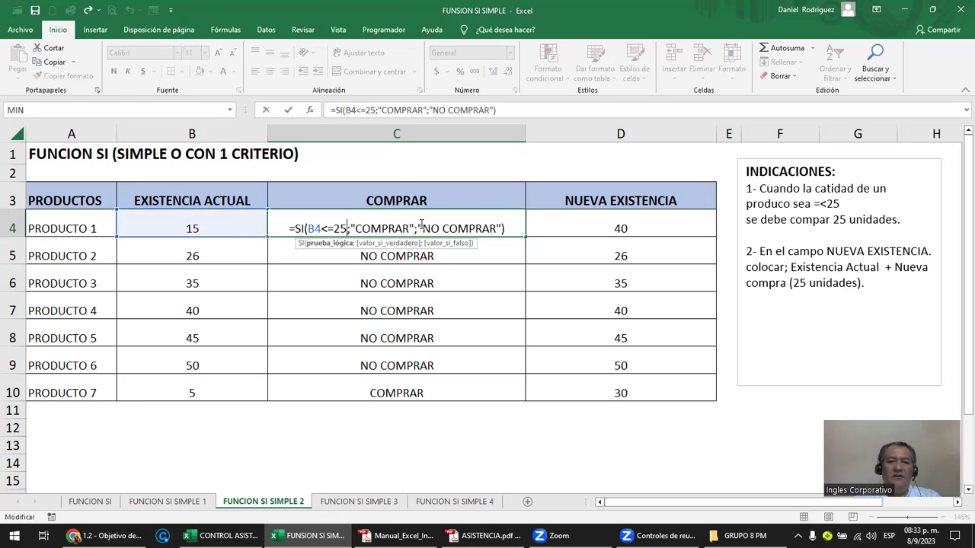
{"action": "key", "text": "shift+Left"}
{"action": "key", "text": "shift+Left"}
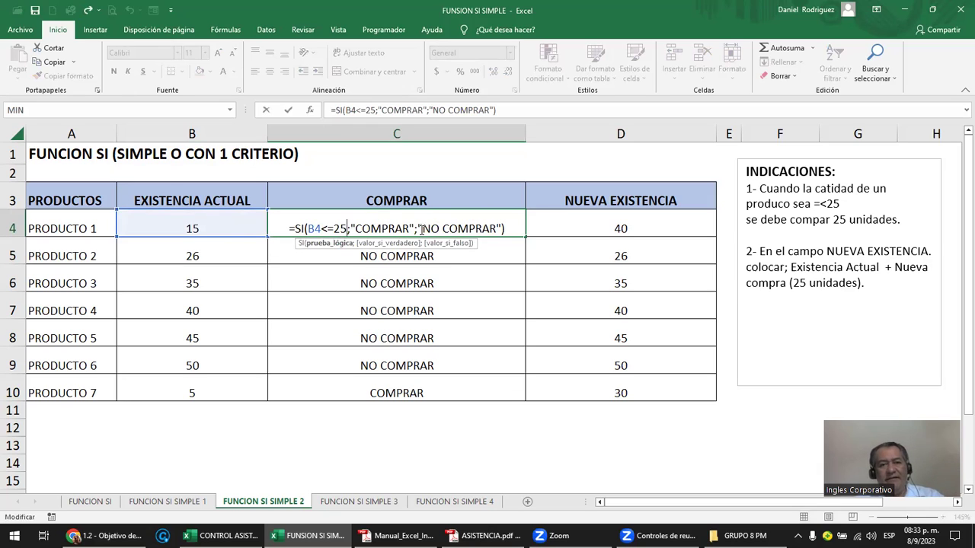
{"action": "left_click_drag", "start_coordinate": [439, 227], "coordinate": [503, 229]}
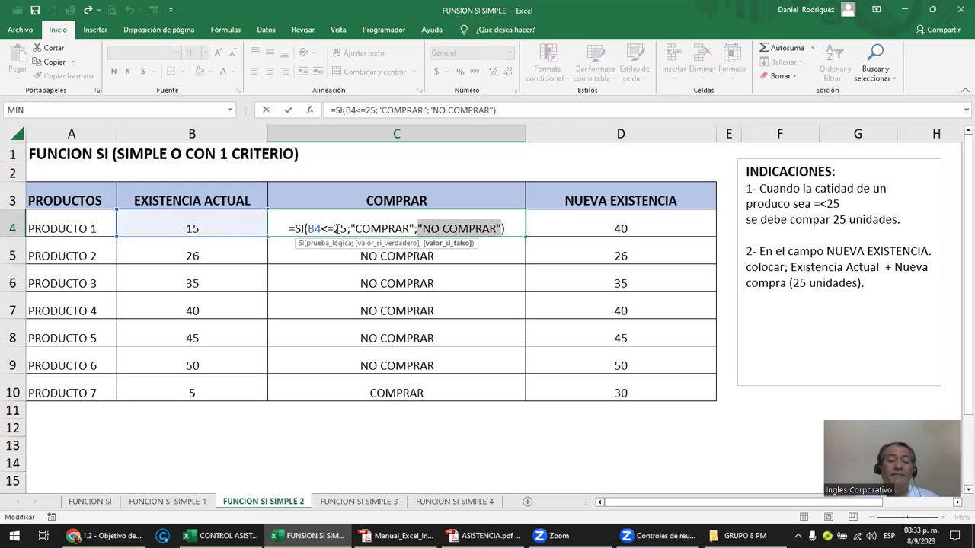
{"action": "key", "text": "ctrl+Return"}
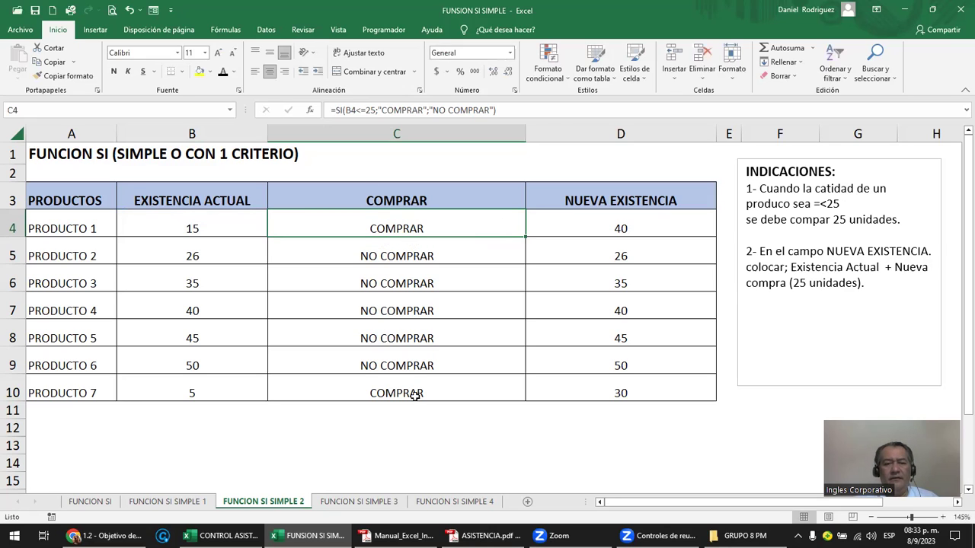
Step: Start C11's SI formula with the condition B10>25
{"action": "left_click", "coordinate": [396, 415]}
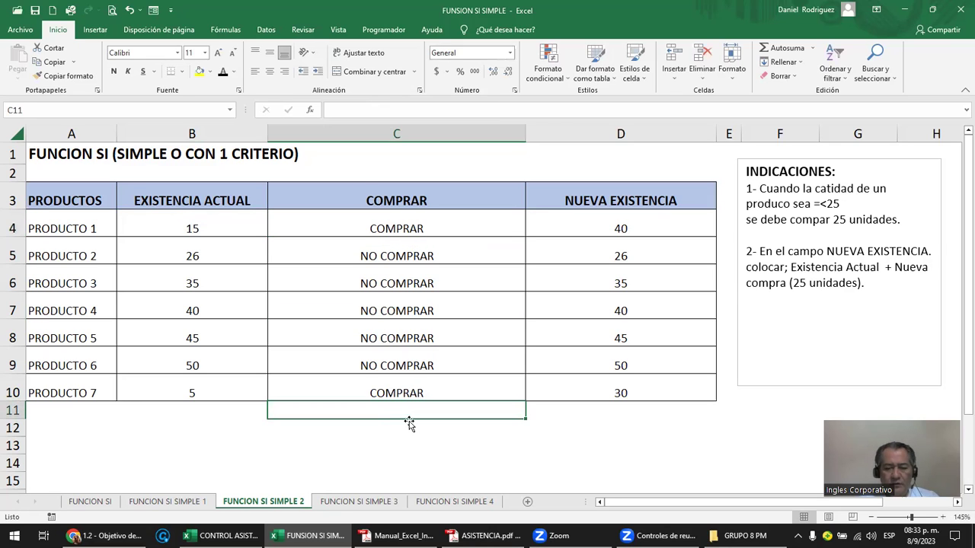
{"action": "type", "text": "="}
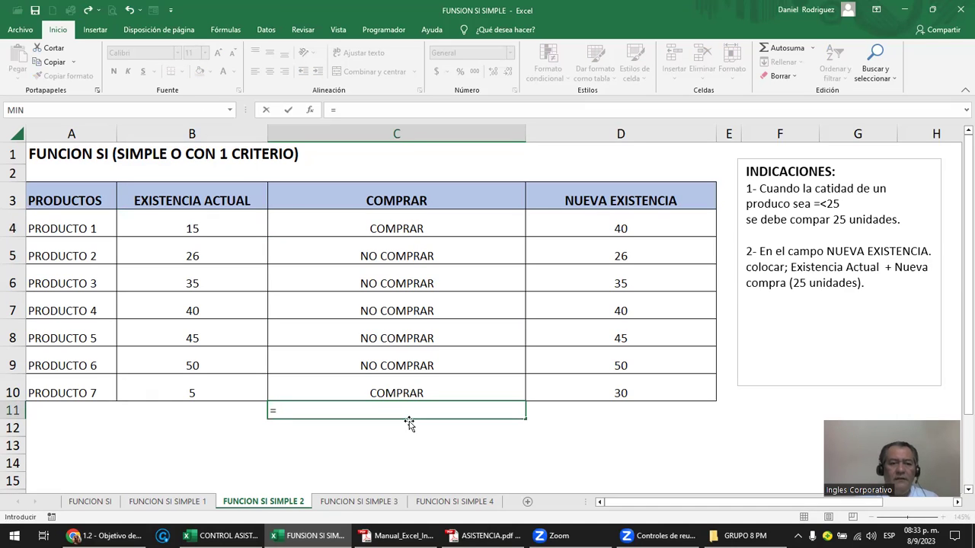
{"action": "left_click", "coordinate": [202, 393]}
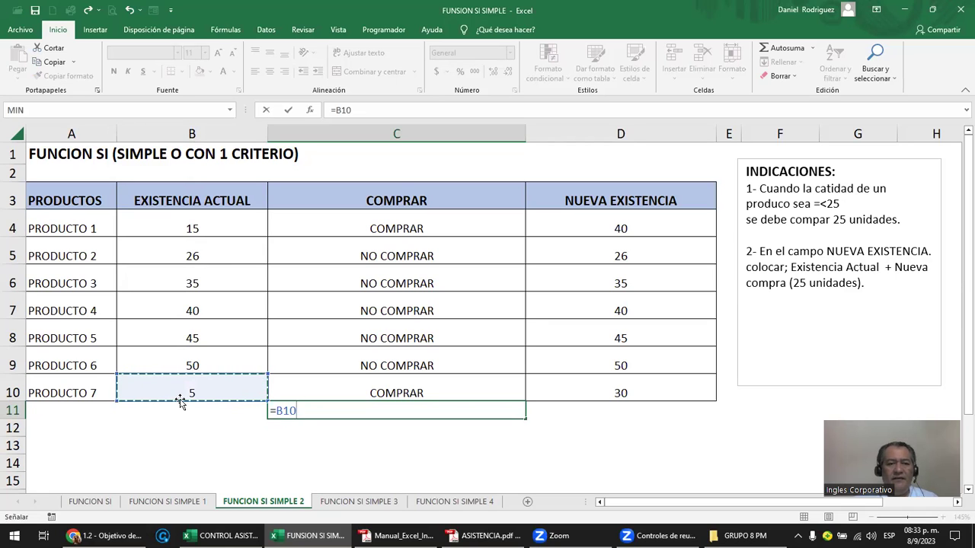
{"action": "key", "text": "BackSpace"}
{"action": "key", "text": "BackSpace"}
{"action": "key", "text": "BackSpace"}
{"action": "type", "text": "SI("}
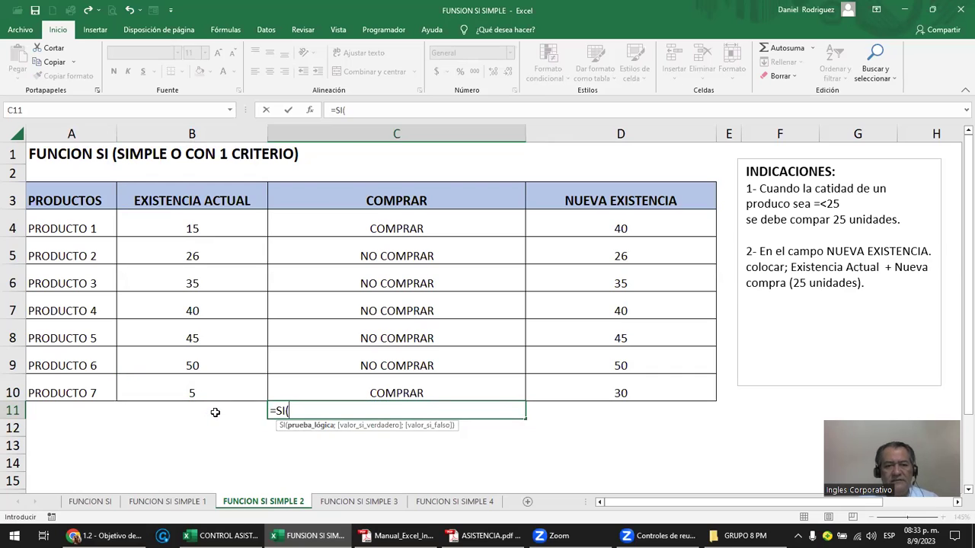
{"action": "left_click", "coordinate": [212, 390]}
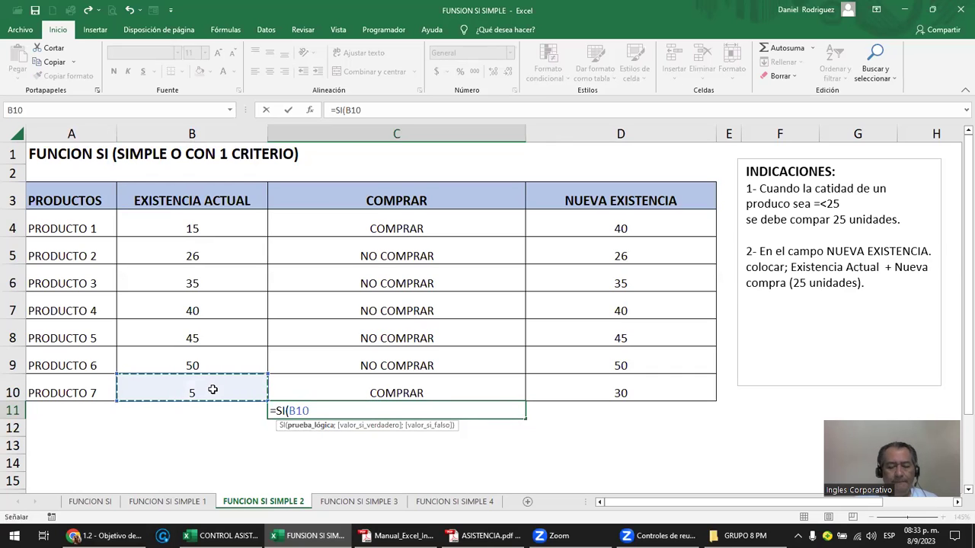
{"action": "type", "text": ">"}
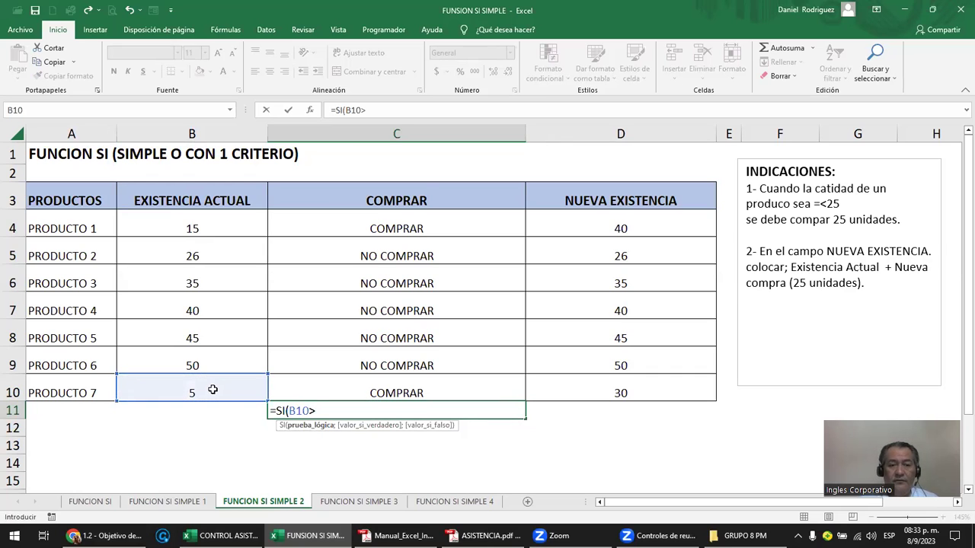
{"action": "type", "text": "25"}
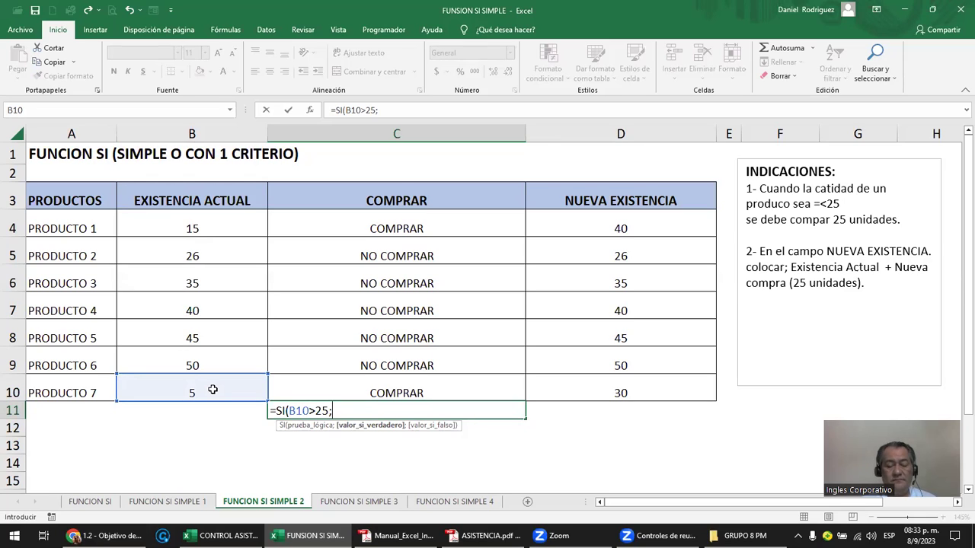
Step: Finish it to return "NO COMPRAR" when true and "COMPRAR" otherwise
{"action": "type", "text": "\""}
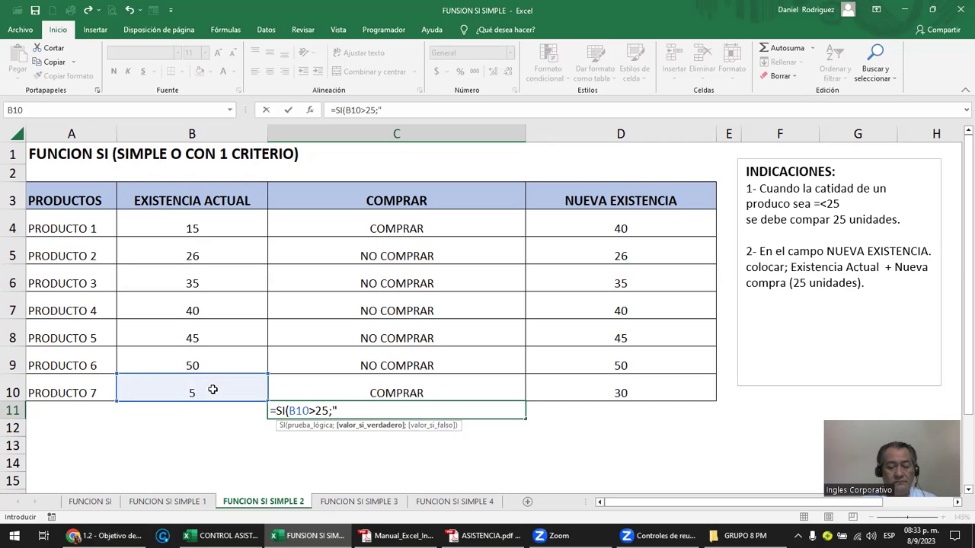
{"action": "type", "text": "NO"}
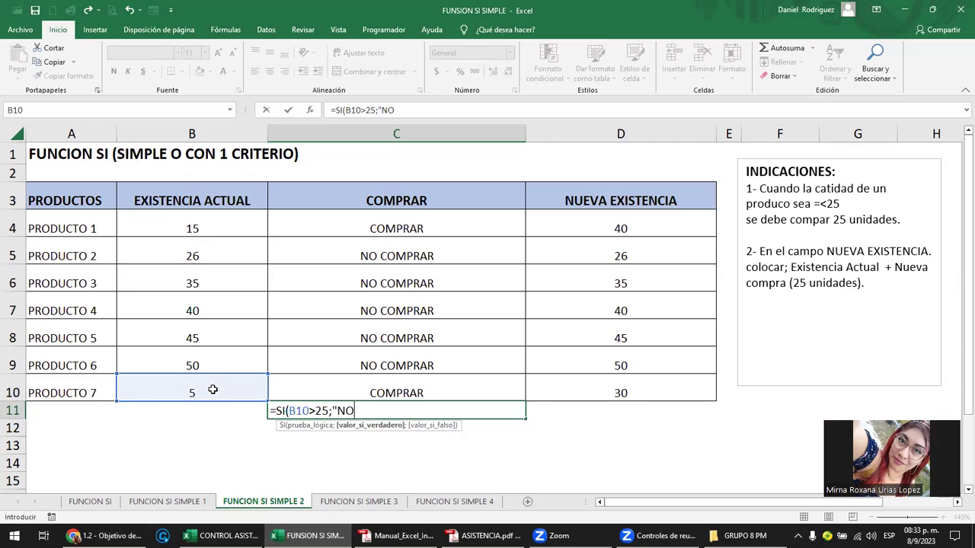
{"action": "type", "text": " COMP"}
{"action": "type", "text": "RAR\""}
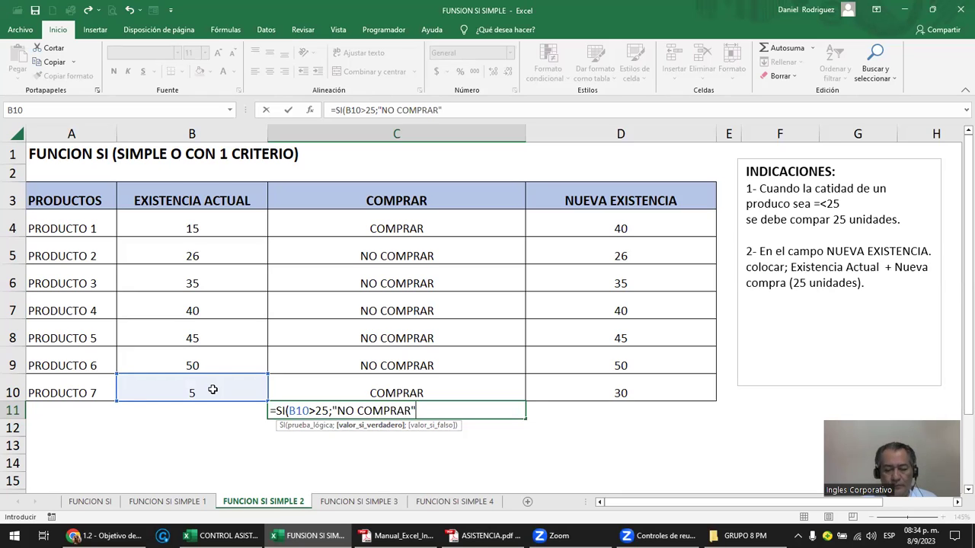
{"action": "type", "text": ";"}
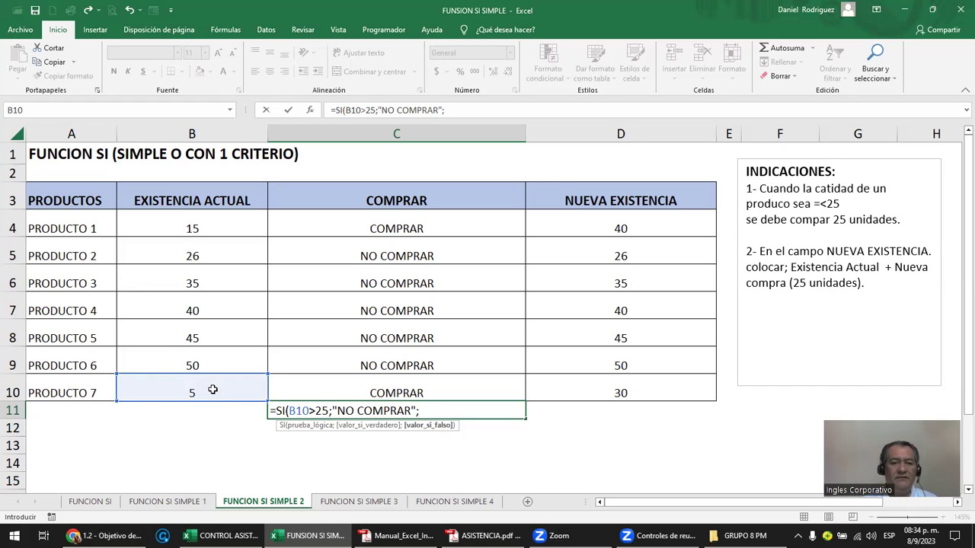
{"action": "type", "text": "\"NO C"}
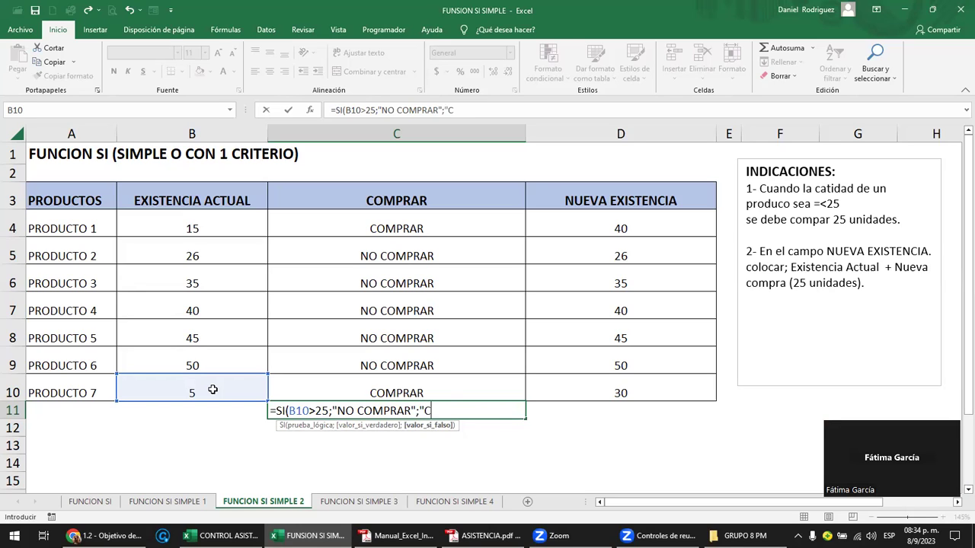
{"action": "type", "text": "OMPRA"}
{"action": "key", "text": "BackSpace"}
{"action": "type", "text": "RAR\""}
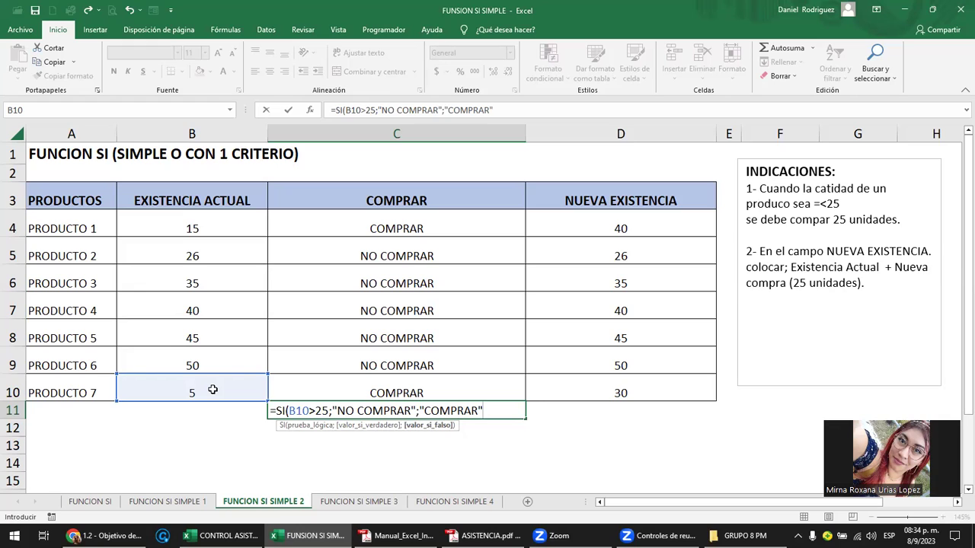
{"action": "type", "text": ")"}
{"action": "key", "text": "Return"}
{"action": "key", "text": "Up"}
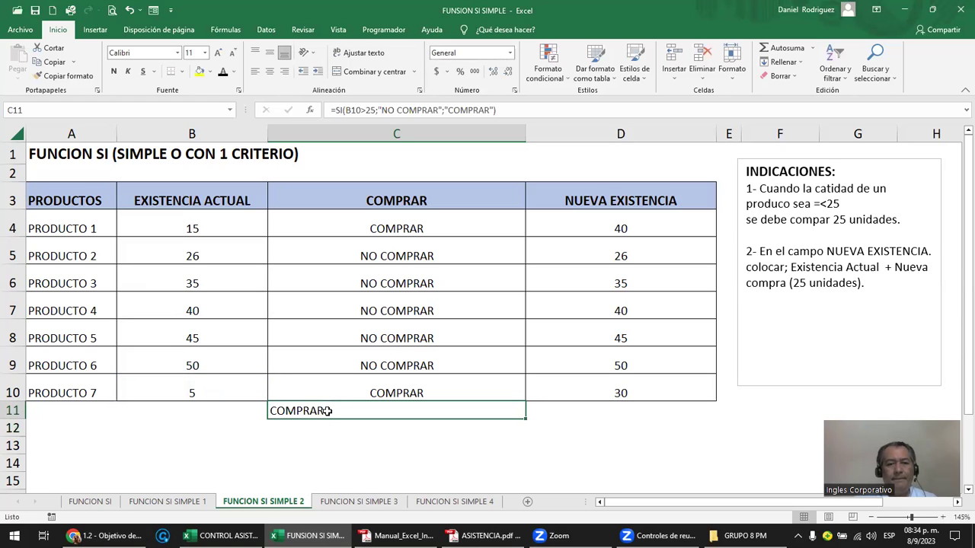
Step: Test B10 with 100, compare C10 and C11, and center C11
{"action": "left_click", "coordinate": [186, 387]}
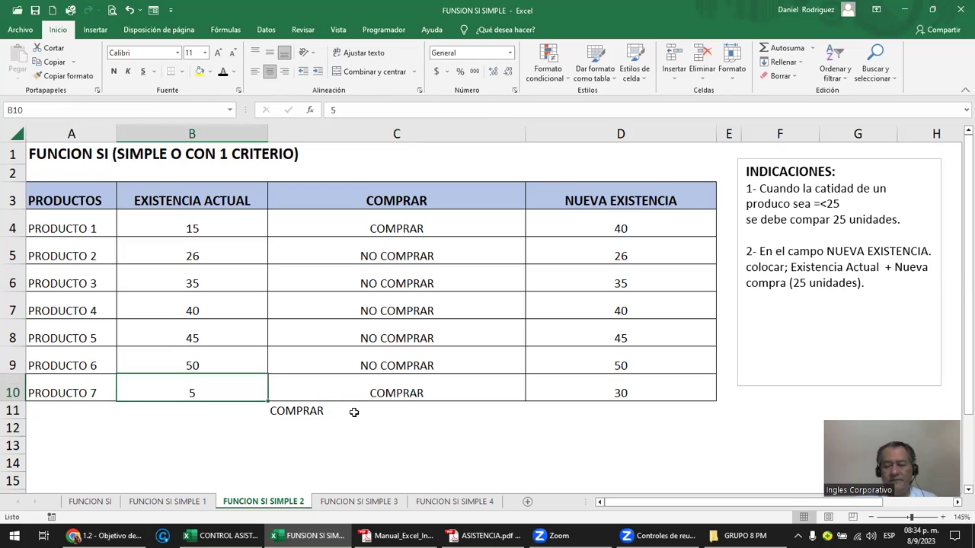
{"action": "type", "text": "100"}
{"action": "key", "text": "Return"}
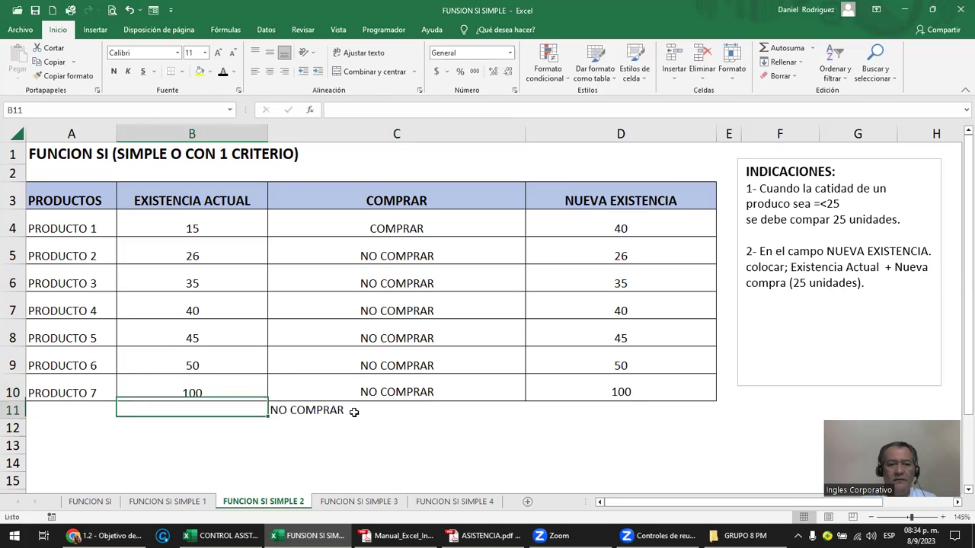
{"action": "left_click", "coordinate": [369, 392]}
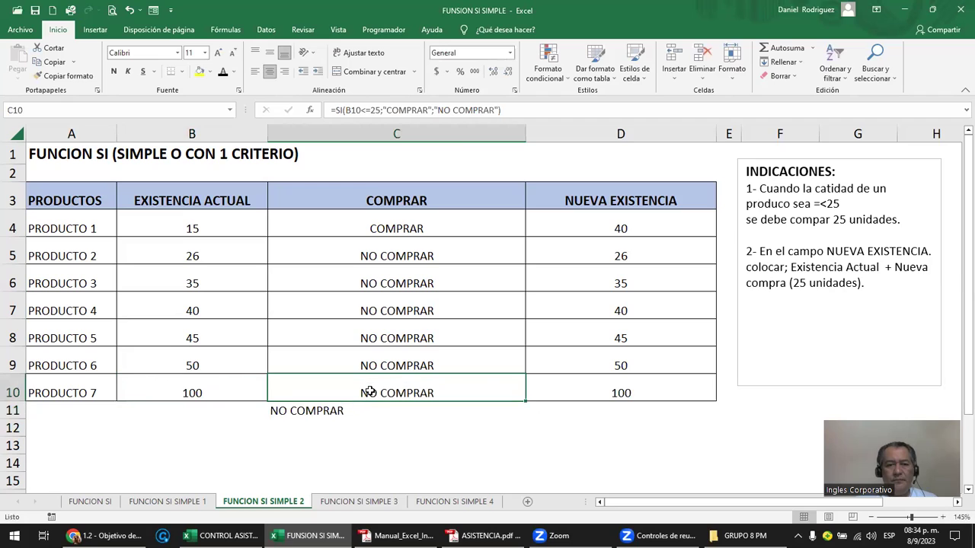
{"action": "left_click", "coordinate": [366, 411]}
{"action": "left_click", "coordinate": [270, 71]}
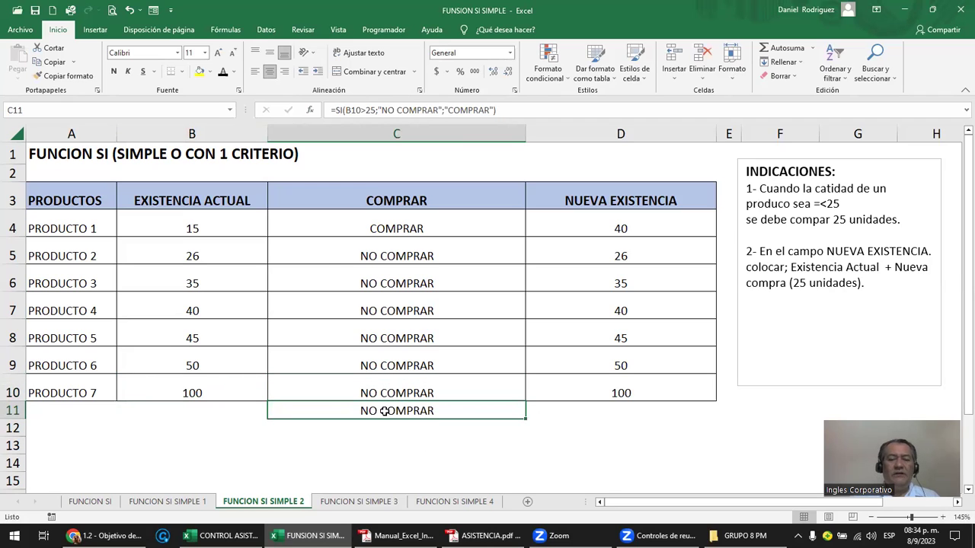
Step: Change PRODUCTO 7's stock in B10 to 1
{"action": "left_click_drag", "start_coordinate": [389, 393], "coordinate": [393, 404]}
{"action": "left_click", "coordinate": [202, 392]}
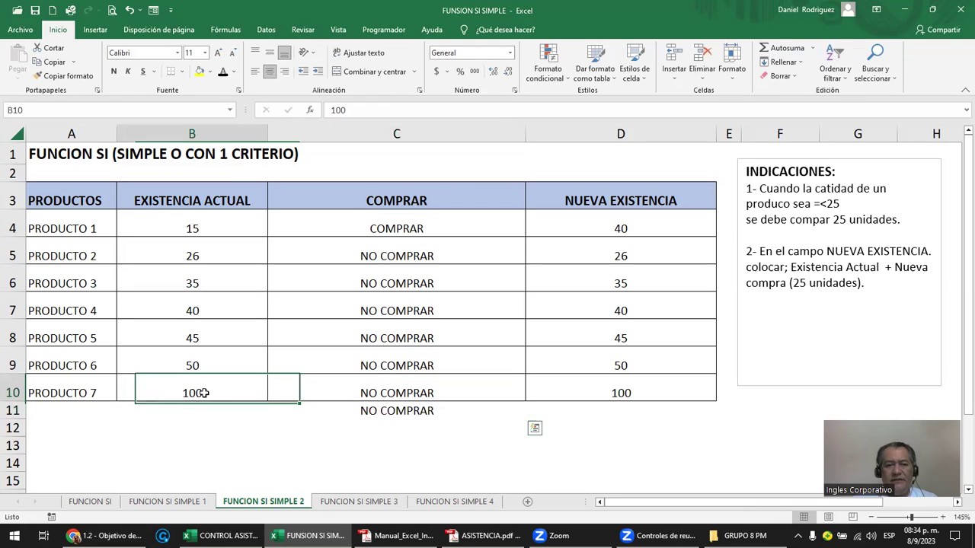
{"action": "type", "text": "1"}
{"action": "key", "text": "Return"}
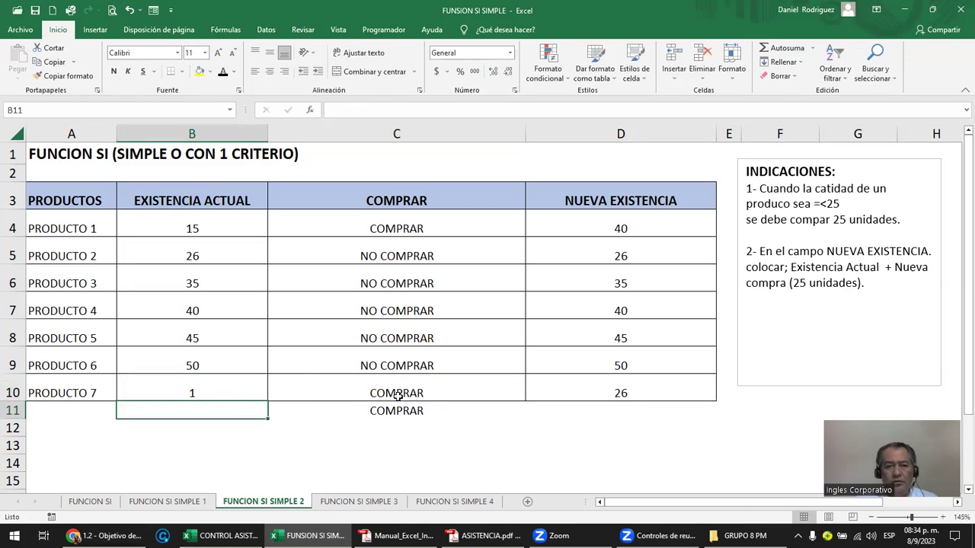
Step: Compare C10's B10<=25 formula with C11's reversed formula, both reading COMPRAR
{"action": "left_click_drag", "start_coordinate": [396, 393], "coordinate": [401, 421]}
{"action": "double_click", "coordinate": [394, 391]}
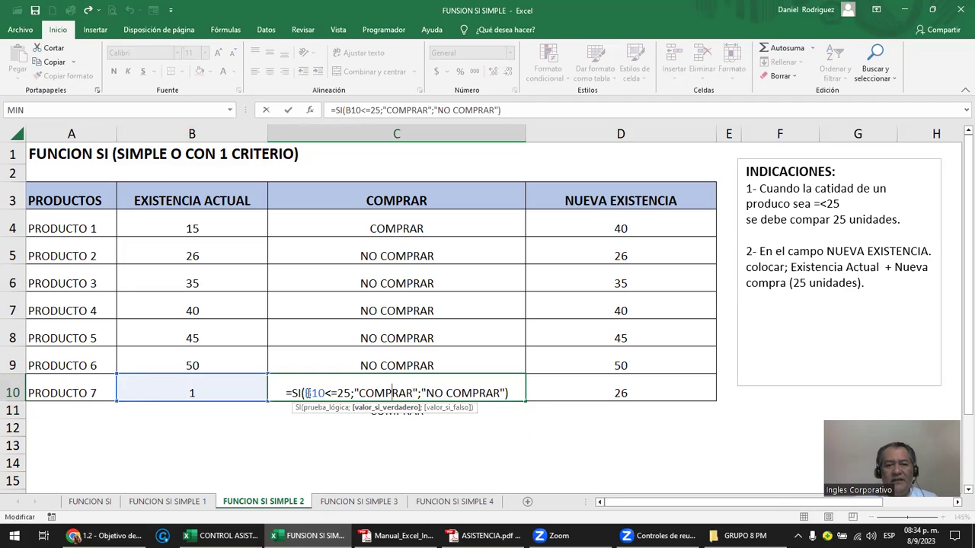
{"action": "left_click_drag", "start_coordinate": [305, 393], "coordinate": [349, 393]}
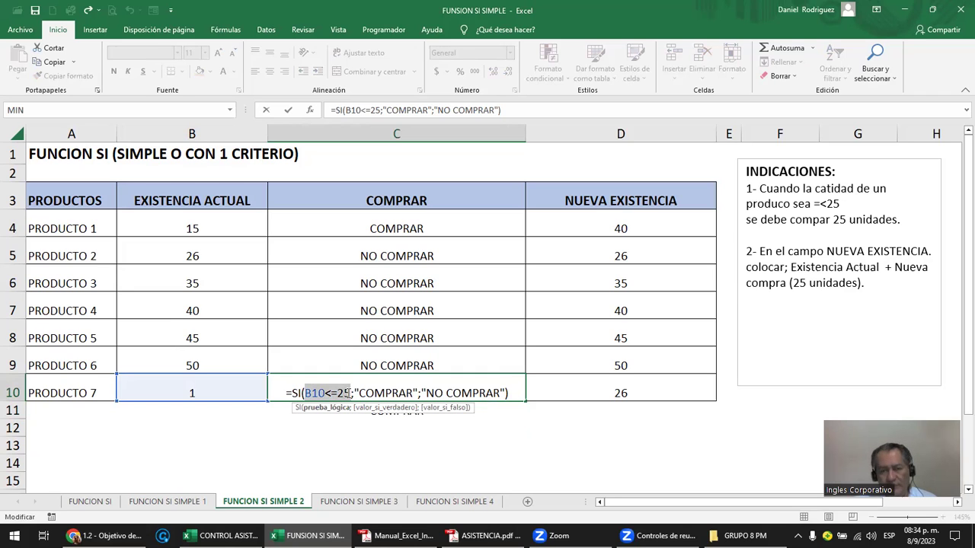
{"action": "key", "text": "Return"}
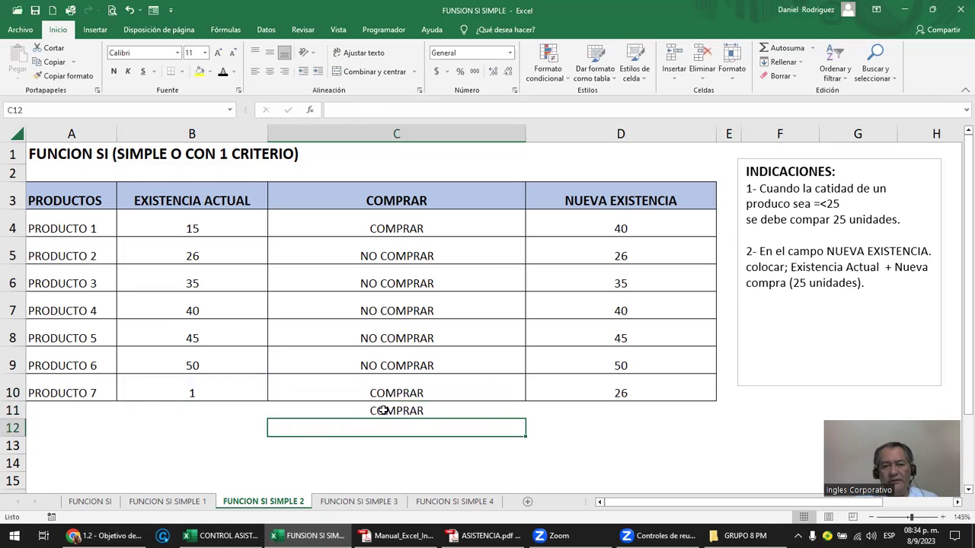
{"action": "double_click", "coordinate": [342, 411]}
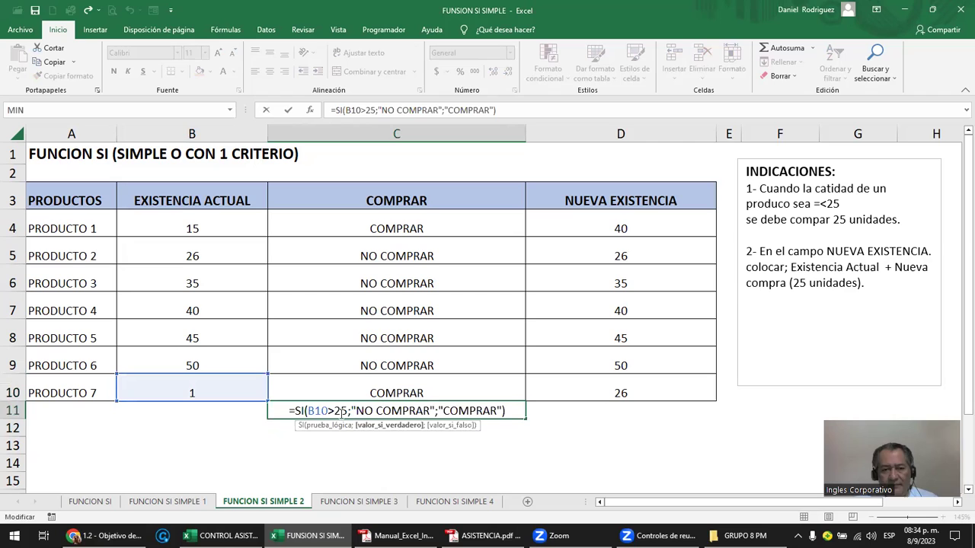
{"action": "key", "text": "Escape"}
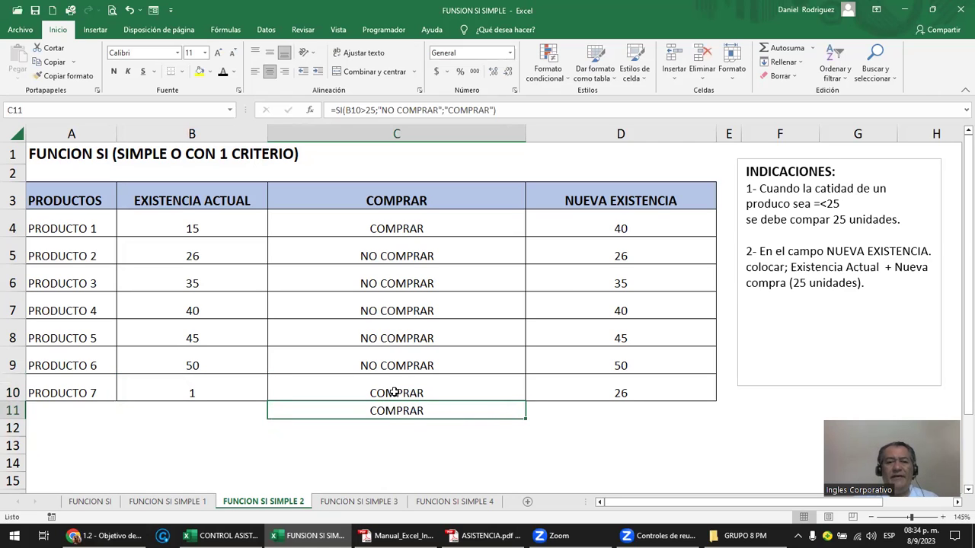
{"action": "double_click", "coordinate": [395, 392]}
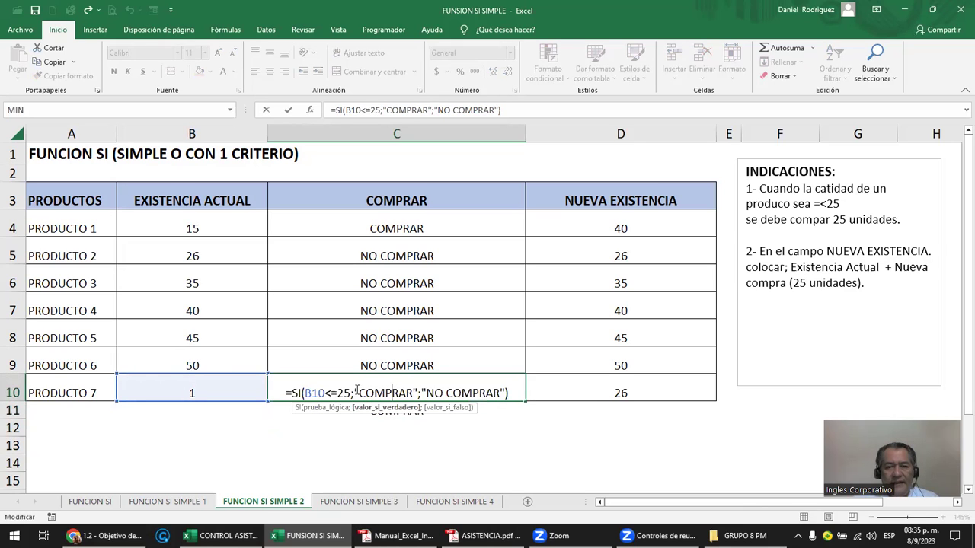
{"action": "left_click_drag", "start_coordinate": [355, 392], "coordinate": [419, 392]}
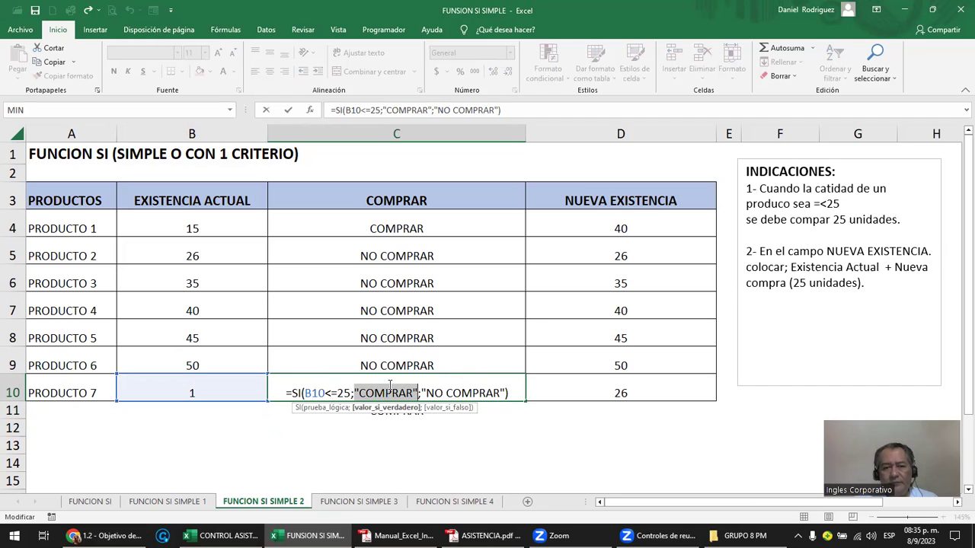
{"action": "key", "text": "Escape"}
{"action": "left_click", "coordinate": [391, 409]}
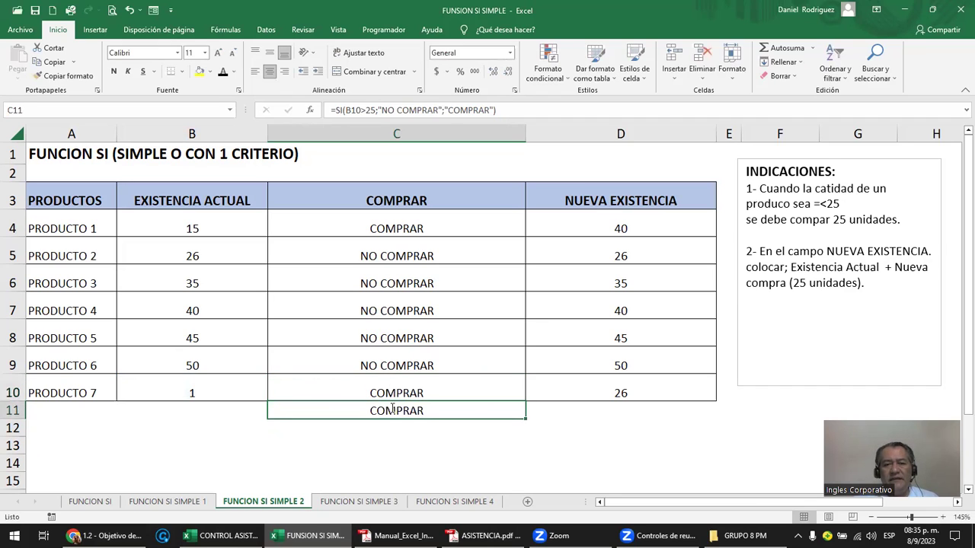
{"action": "key", "text": "F2"}
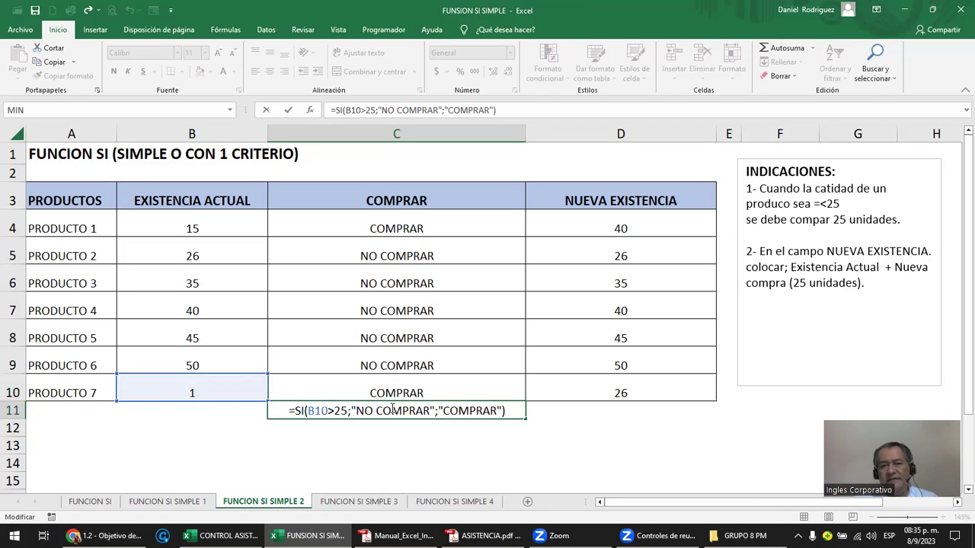
{"action": "left_click_drag", "start_coordinate": [348, 412], "coordinate": [308, 413]}
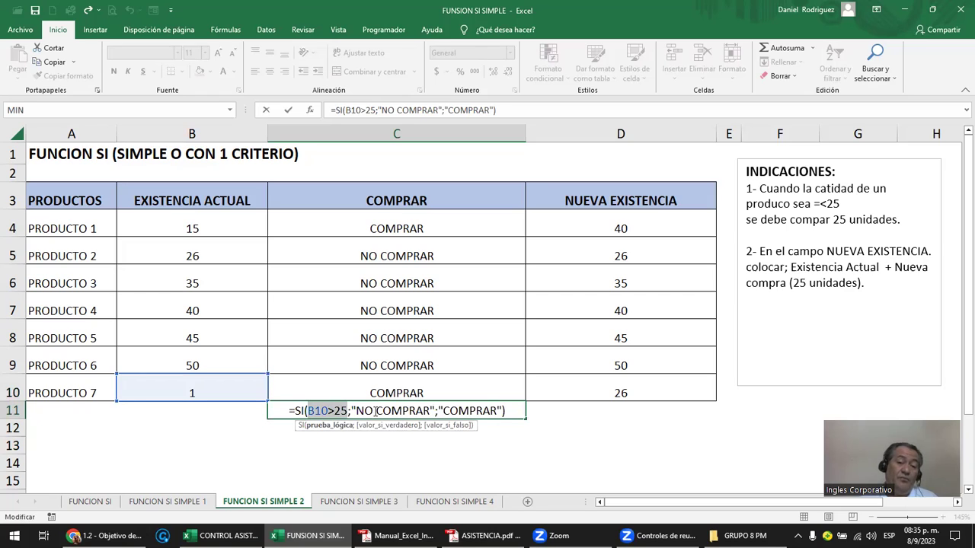
{"action": "left_click", "coordinate": [440, 411]}
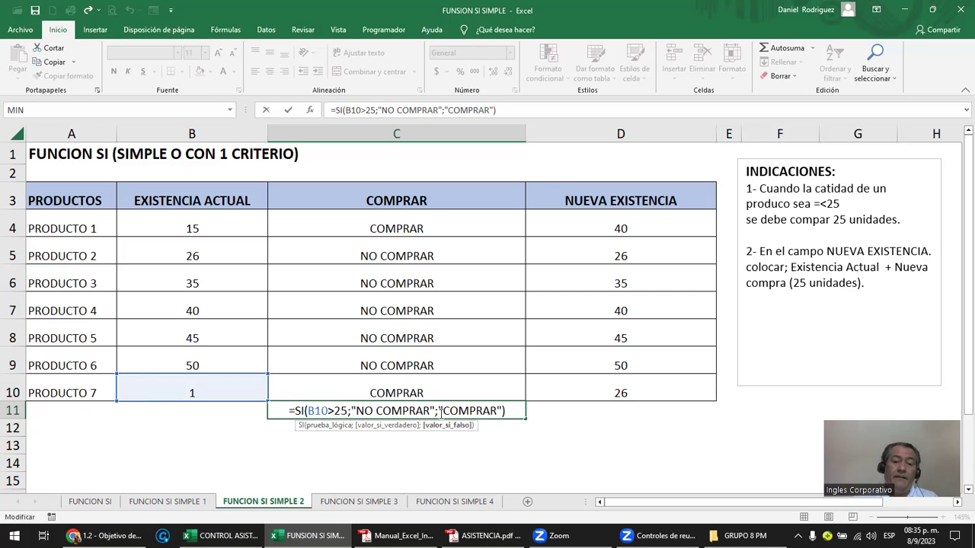
{"action": "left_click_drag", "start_coordinate": [440, 411], "coordinate": [501, 410]}
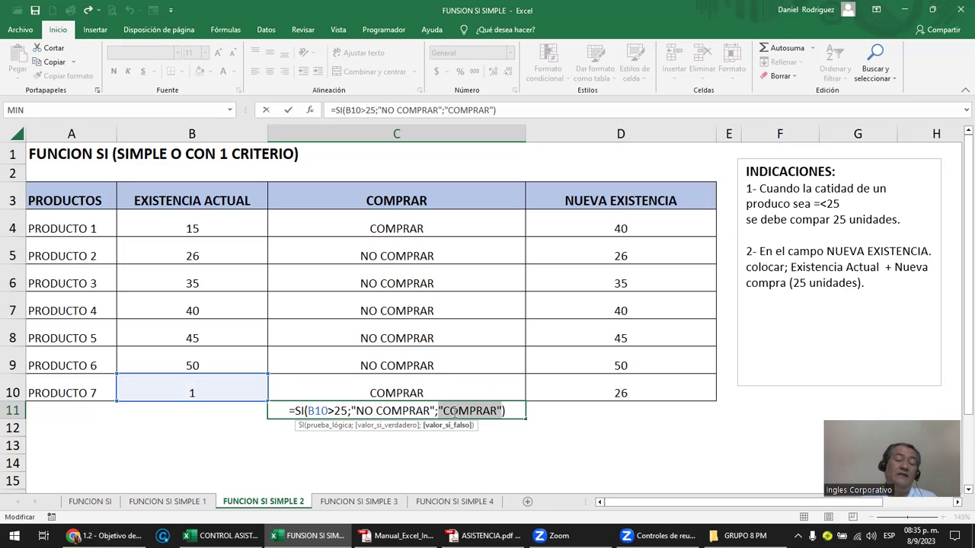
{"action": "key", "text": "ctrl+Return"}
{"action": "key", "text": "Return"}
{"action": "left_click", "coordinate": [452, 412]}
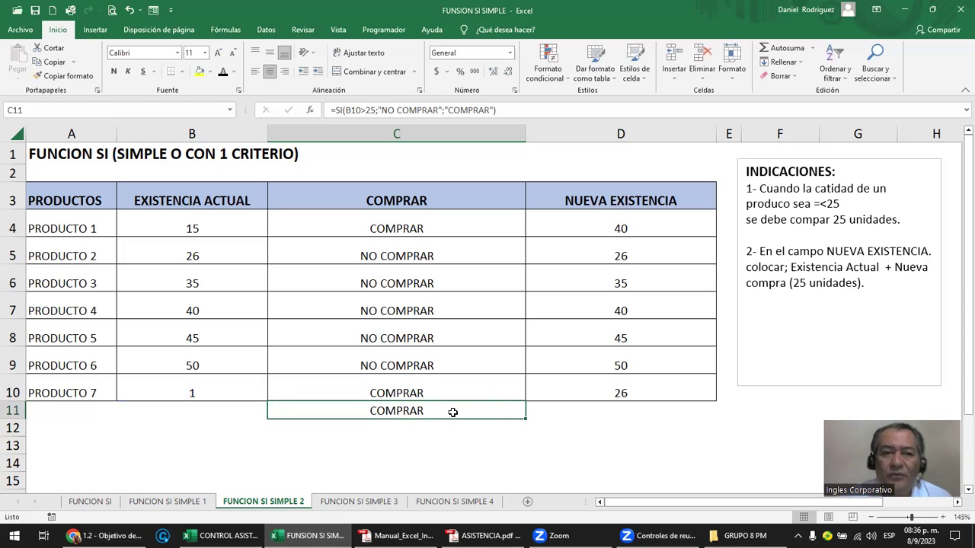
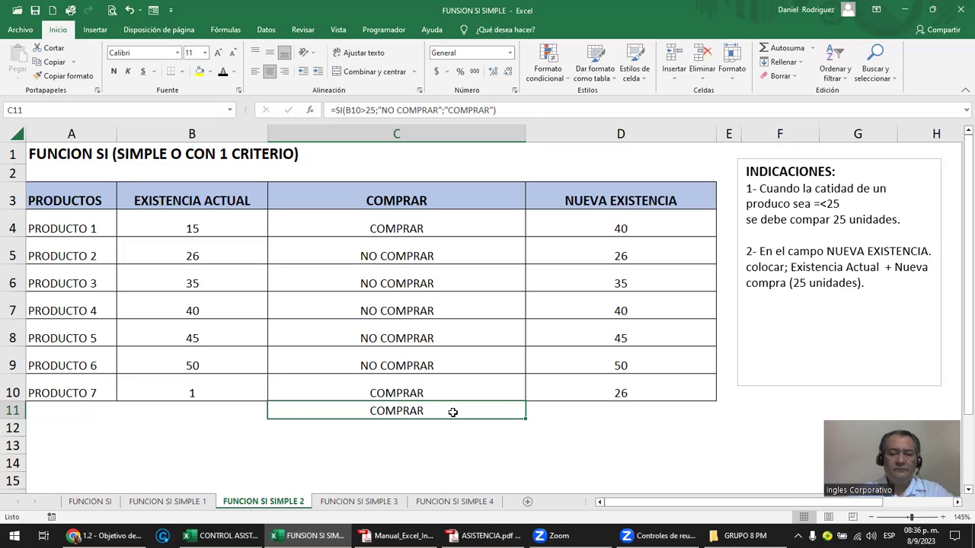
Step: Inspect the C10 and C11 formulas, briefly clearing C11 and undoing the deletion
{"action": "double_click", "coordinate": [414, 412]}
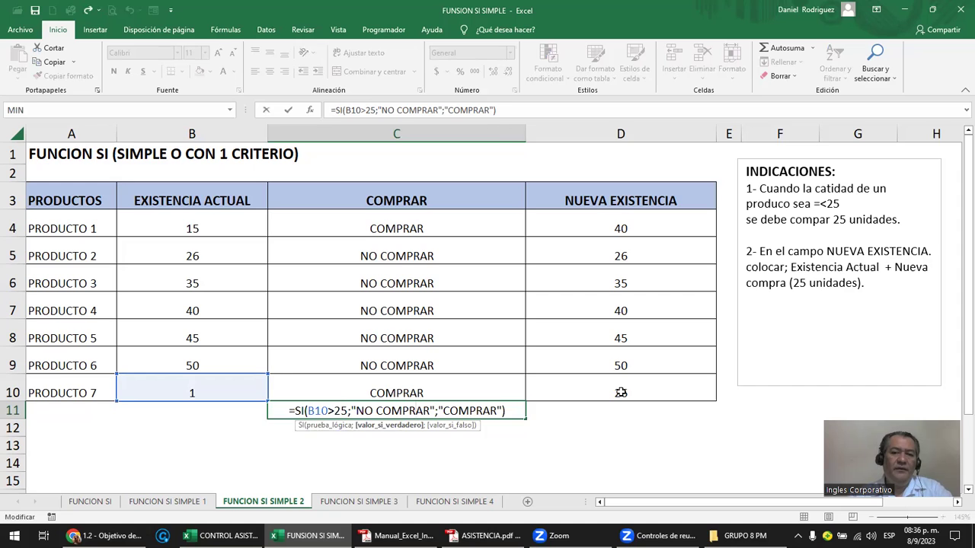
{"action": "left_click_drag", "start_coordinate": [621, 393], "coordinate": [647, 232]}
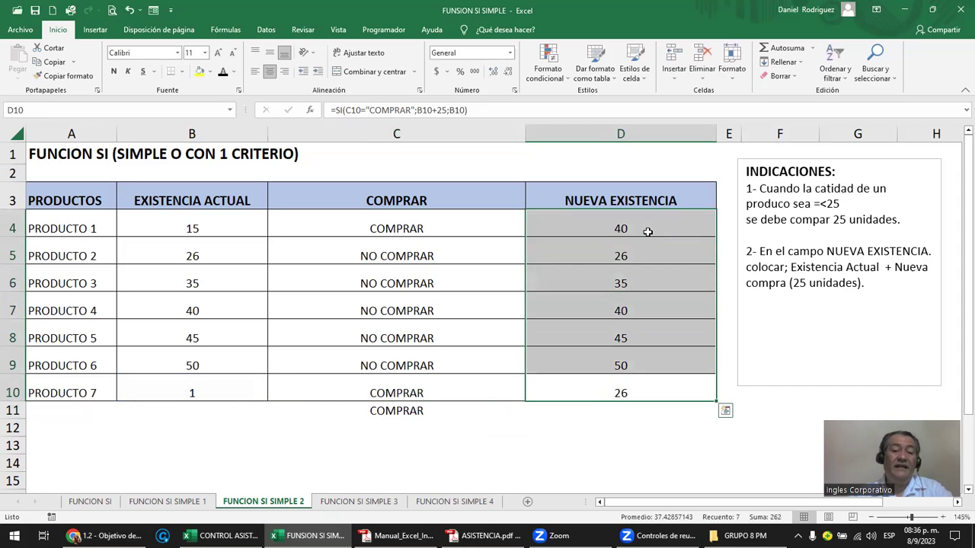
{"action": "left_click", "coordinate": [438, 415]}
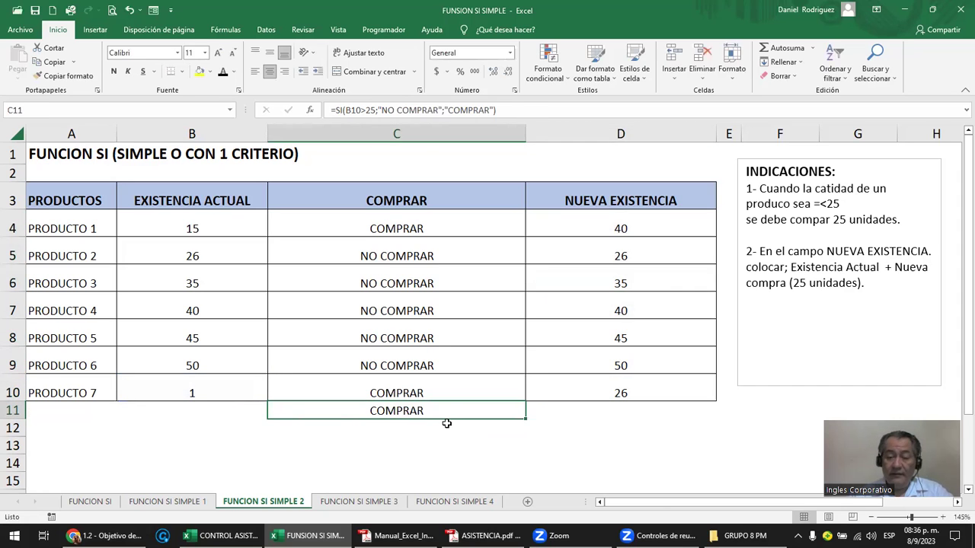
{"action": "key", "text": "Delete"}
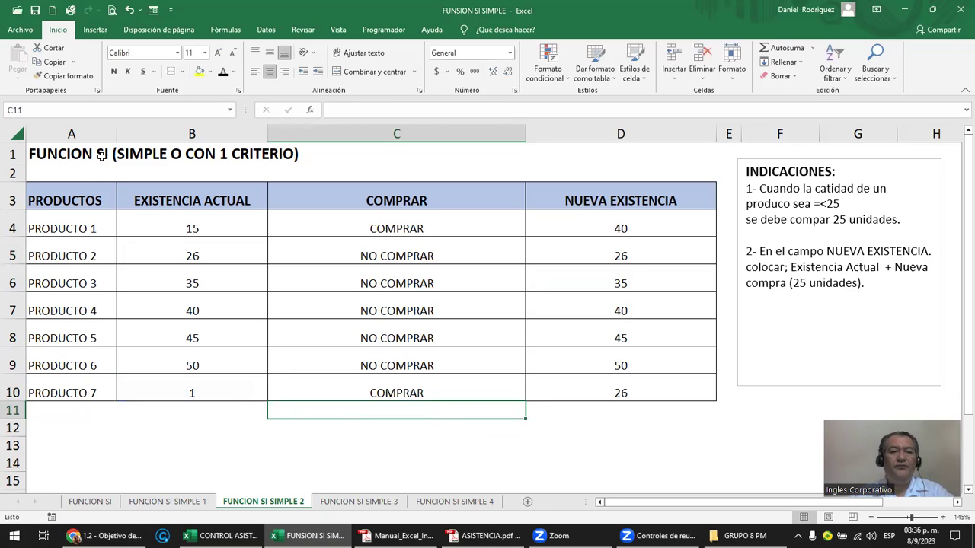
{"action": "left_click", "coordinate": [376, 384]}
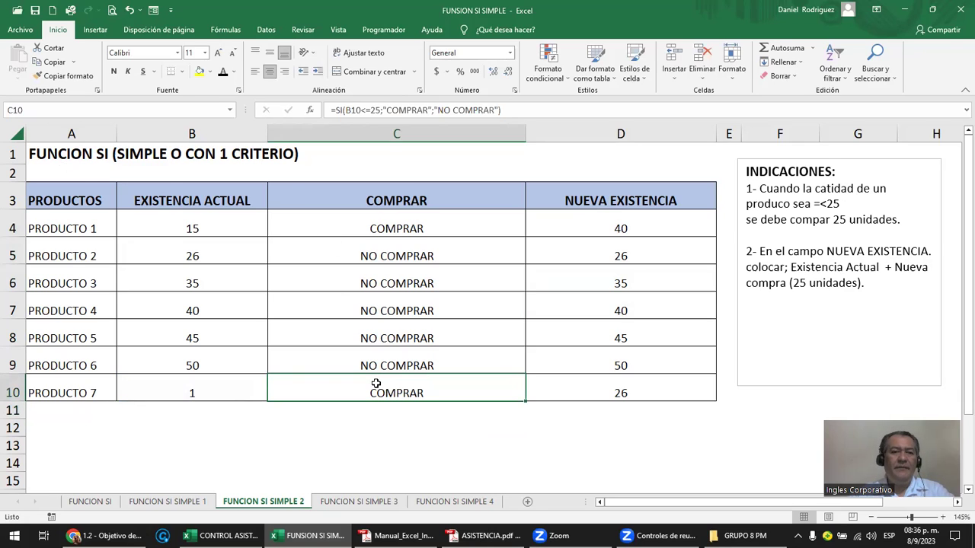
{"action": "key", "text": "ctrl+z"}
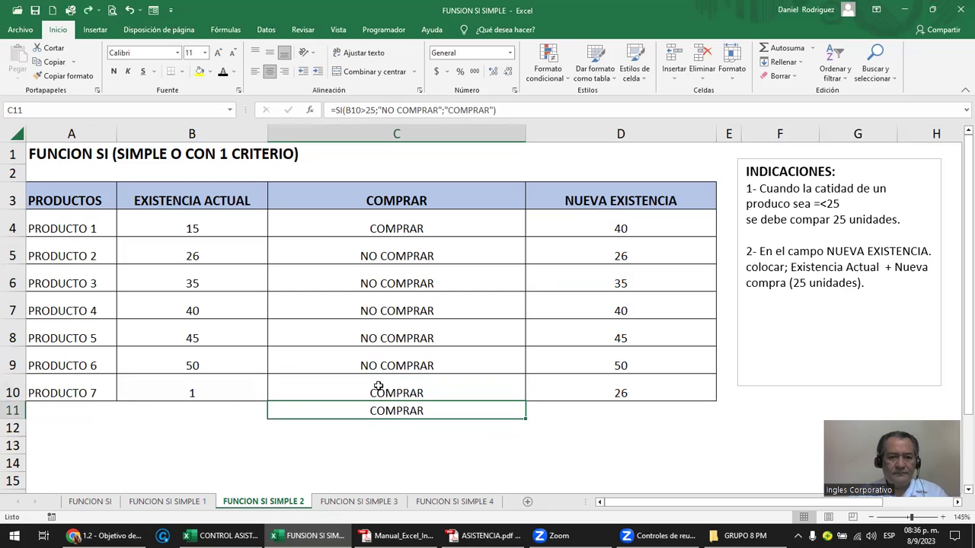
{"action": "double_click", "coordinate": [418, 388]}
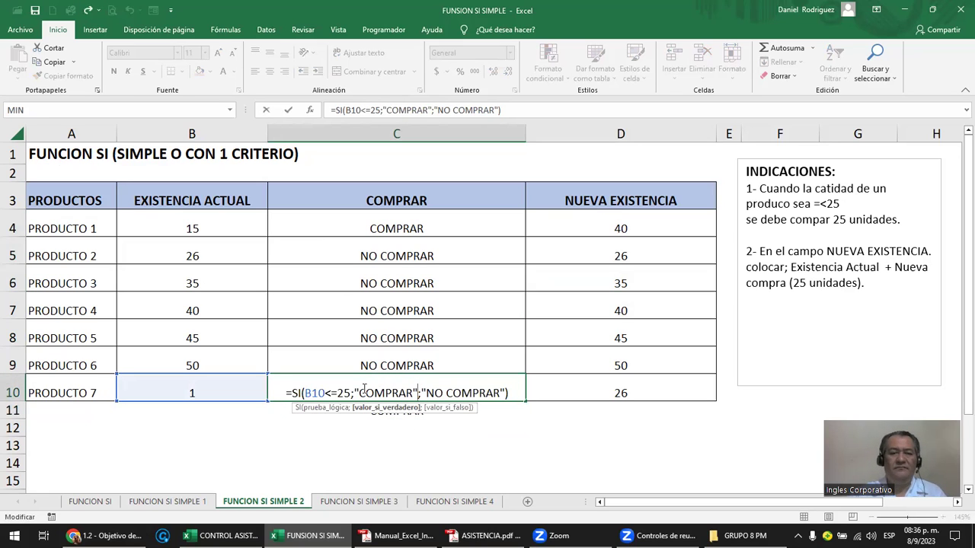
{"action": "key", "text": "Escape"}
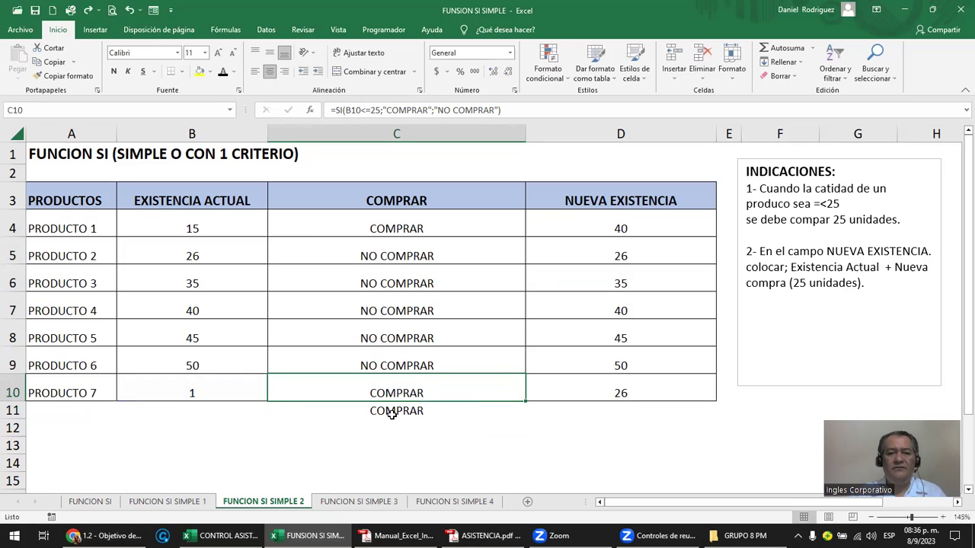
{"action": "left_click", "coordinate": [391, 414]}
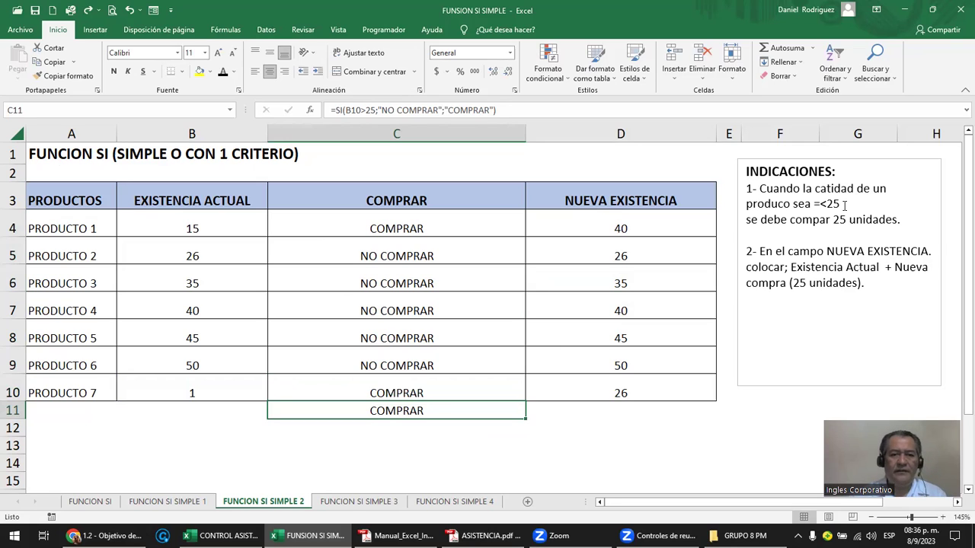
{"action": "key", "text": "Up"}
{"action": "key", "text": "F2"}
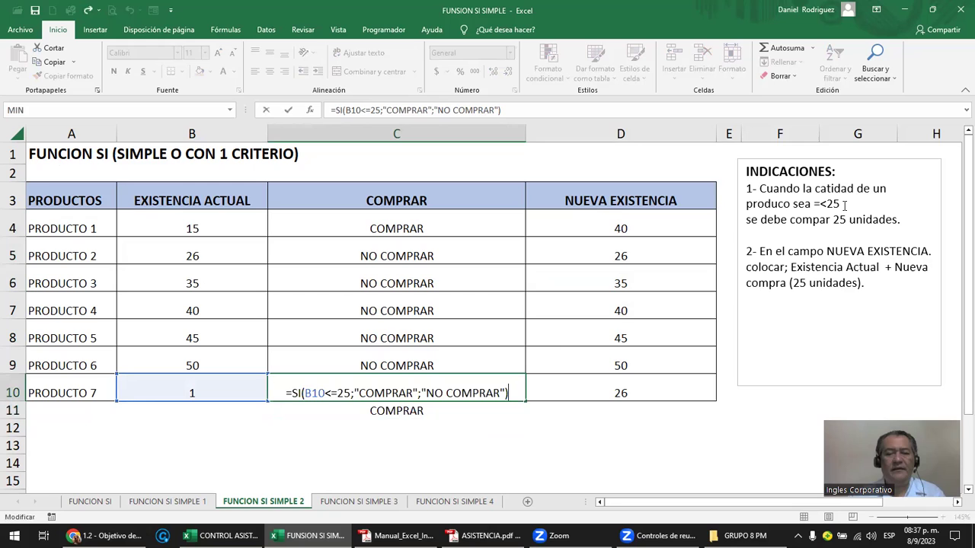
{"action": "key", "text": "Return"}
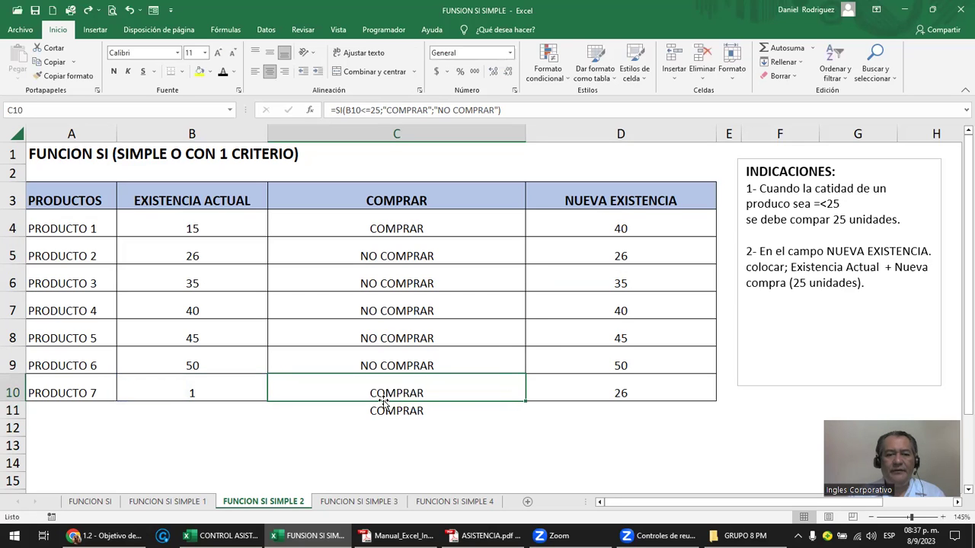
Step: Review the <=25 condition inside C10's formula without changing it
{"action": "double_click", "coordinate": [383, 411]}
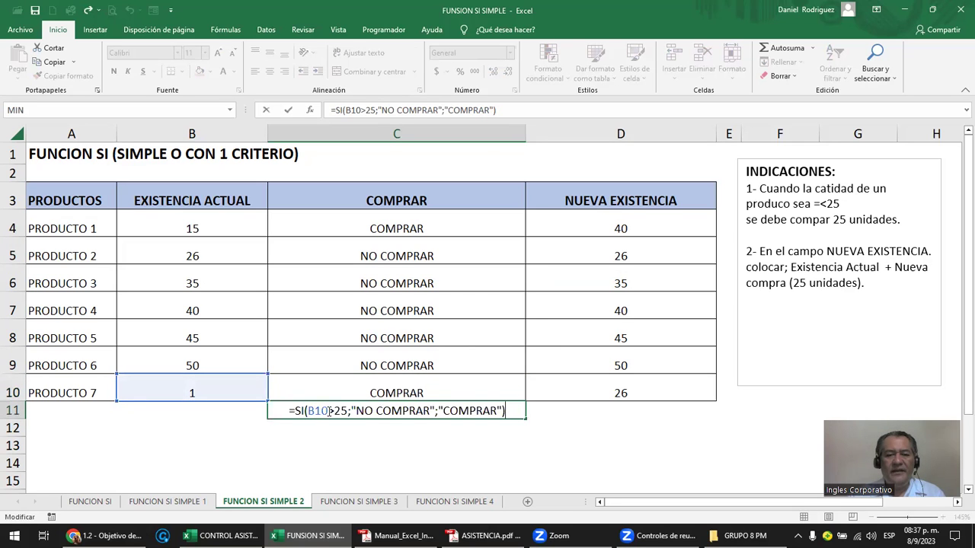
{"action": "left_click", "coordinate": [383, 393]}
{"action": "double_click", "coordinate": [320, 393]}
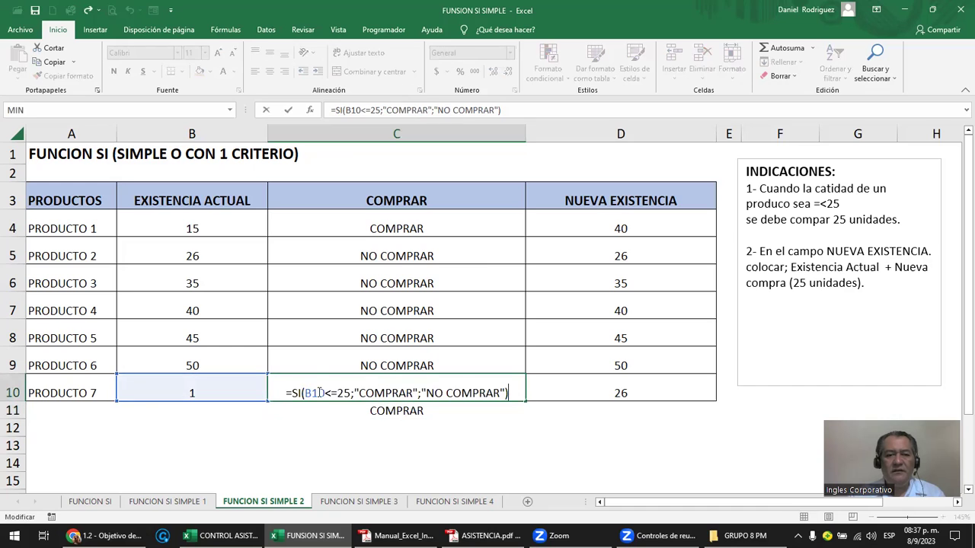
{"action": "left_click_drag", "start_coordinate": [356, 393], "coordinate": [306, 393]}
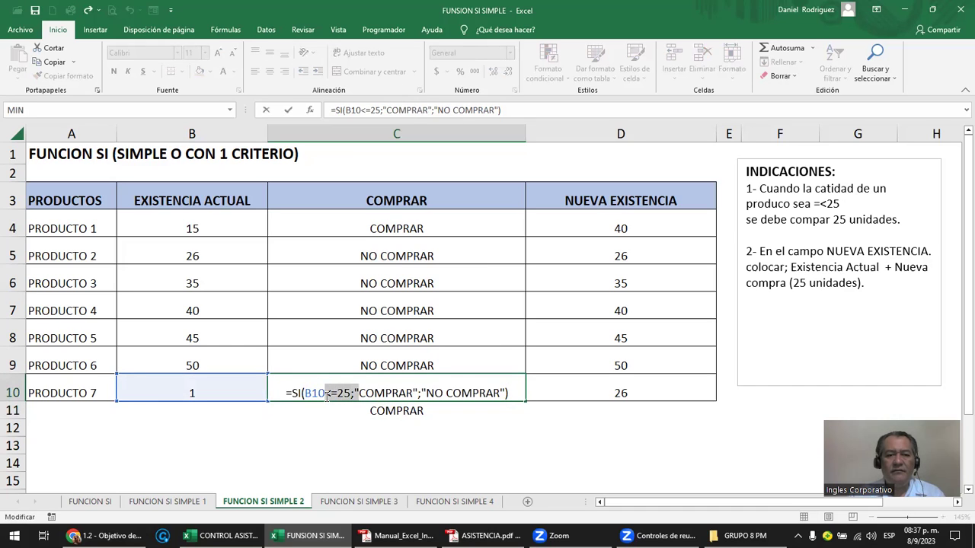
{"action": "key", "text": "Escape"}
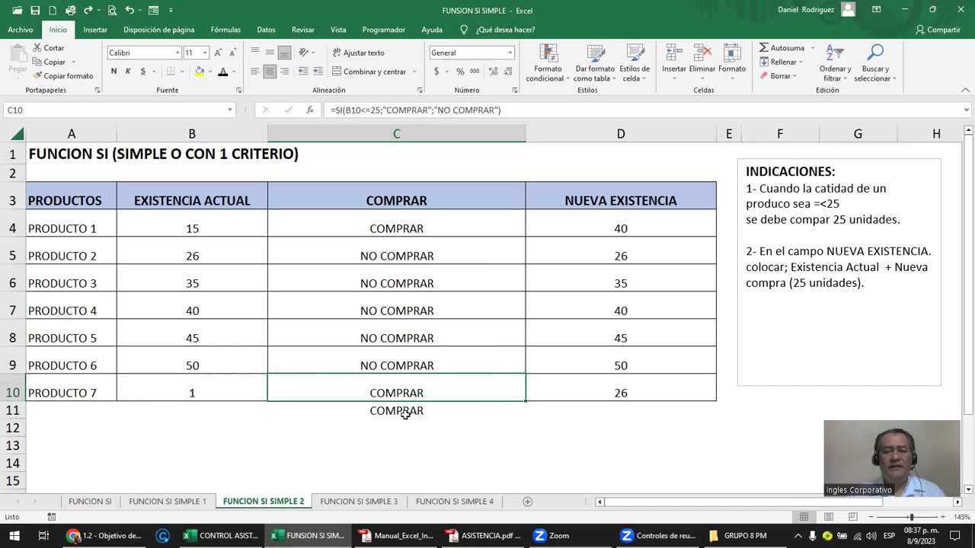
{"action": "left_click", "coordinate": [407, 411]}
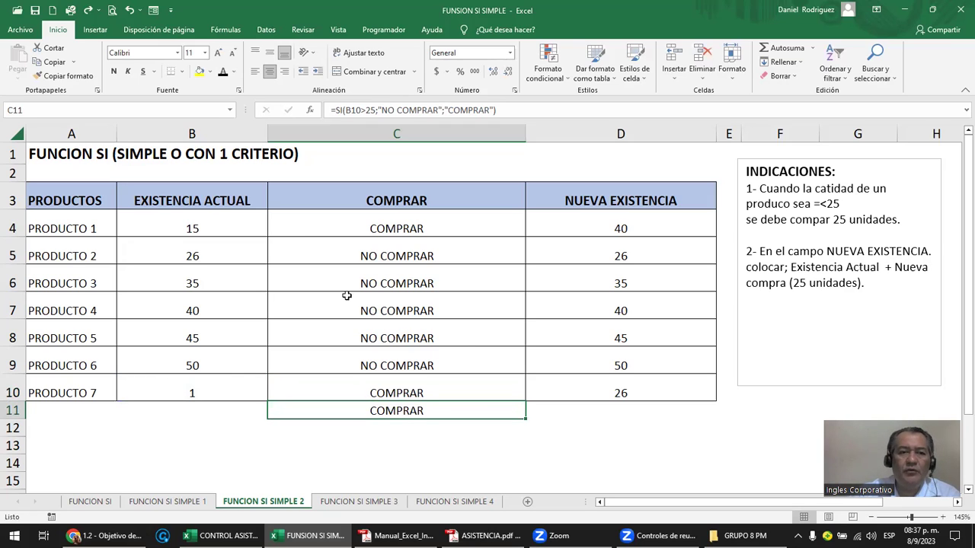
Step: Review the C4 COMPRAR and D4 NUEVA EXISTENCIA formulas against the EXISTENCIA ACTUAL and COMPRAR columns
{"action": "left_click", "coordinate": [349, 220]}
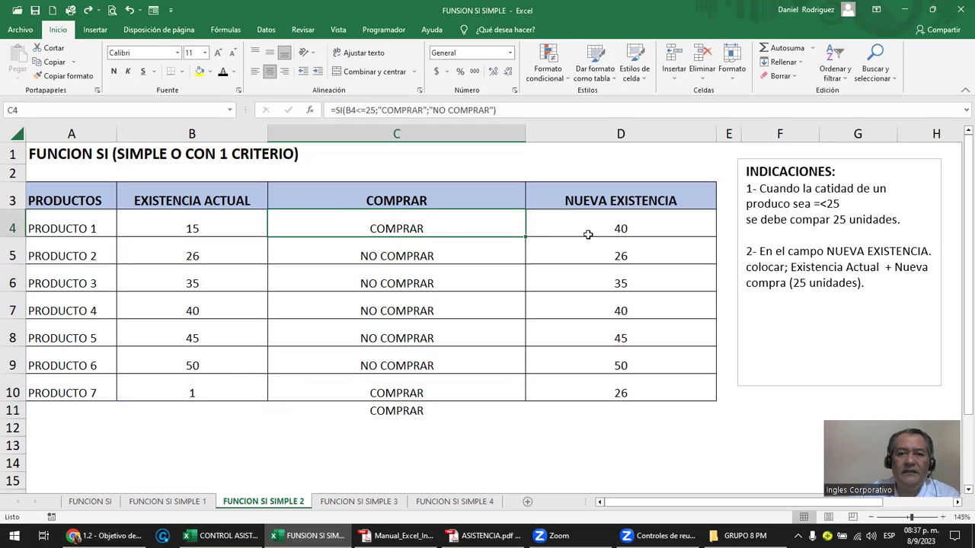
{"action": "left_click", "coordinate": [588, 231]}
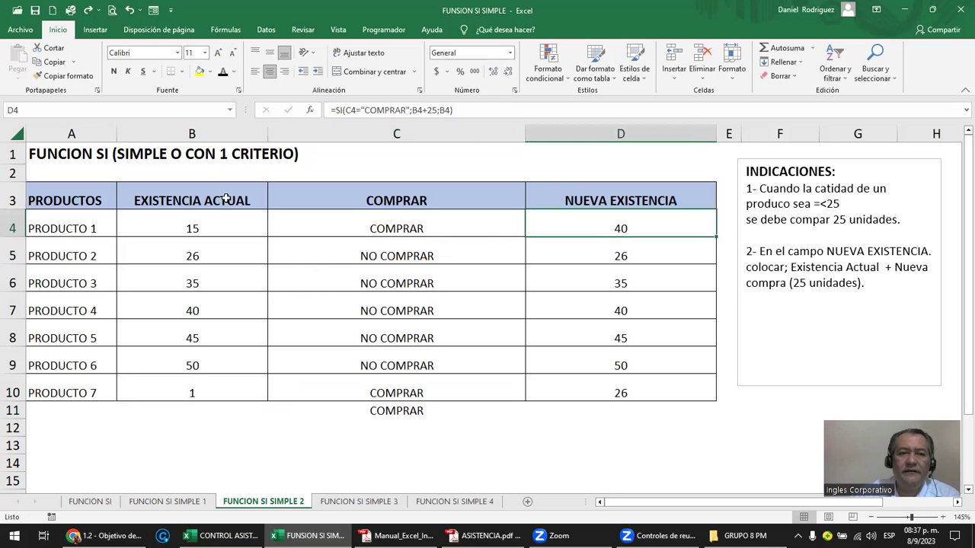
{"action": "left_click", "coordinate": [200, 129]}
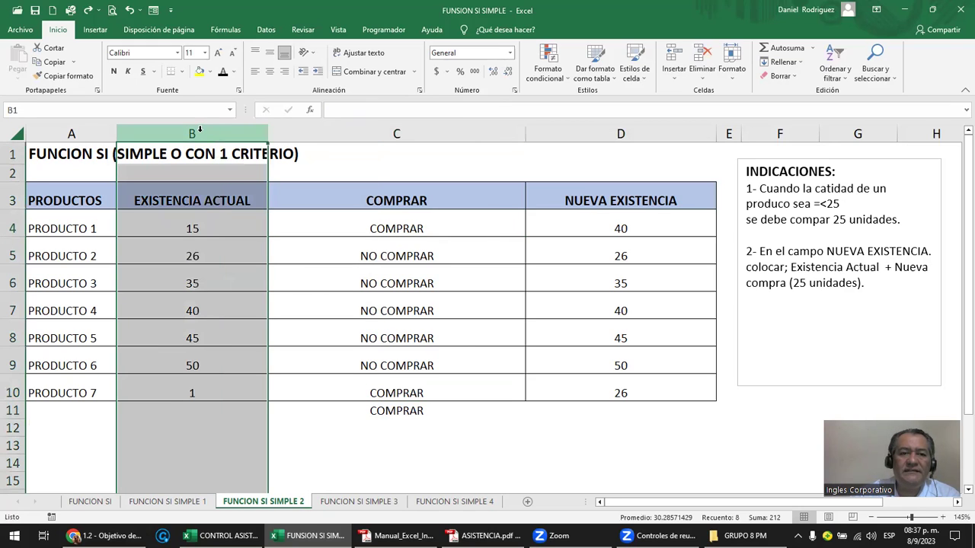
{"action": "left_click_drag", "start_coordinate": [195, 198], "coordinate": [187, 382]}
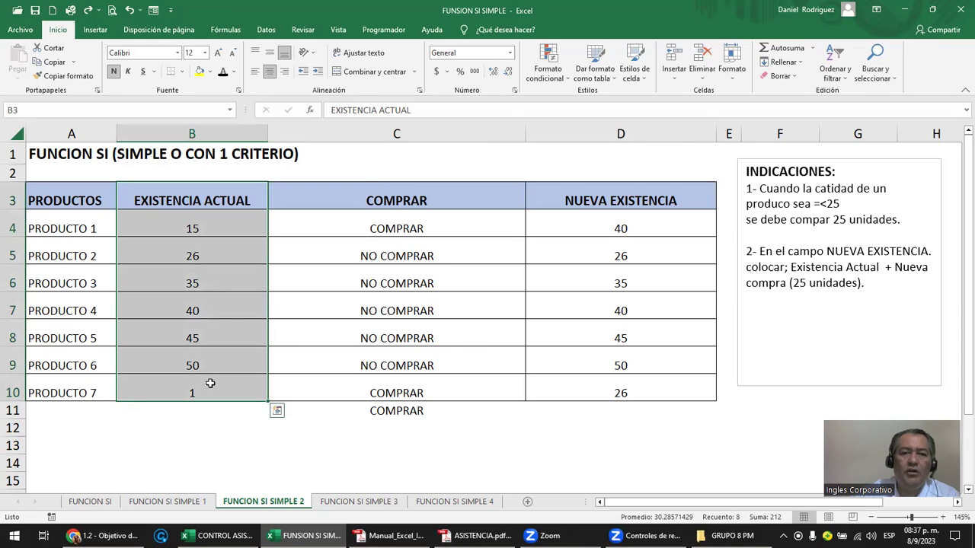
{"action": "left_click_drag", "start_coordinate": [431, 202], "coordinate": [424, 396]}
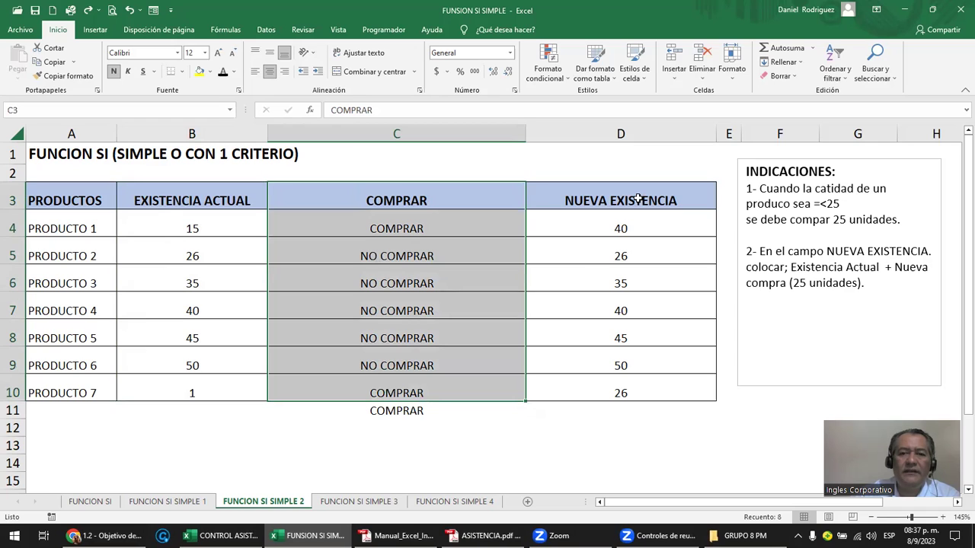
{"action": "left_click", "coordinate": [635, 223]}
{"action": "double_click", "coordinate": [635, 222]}
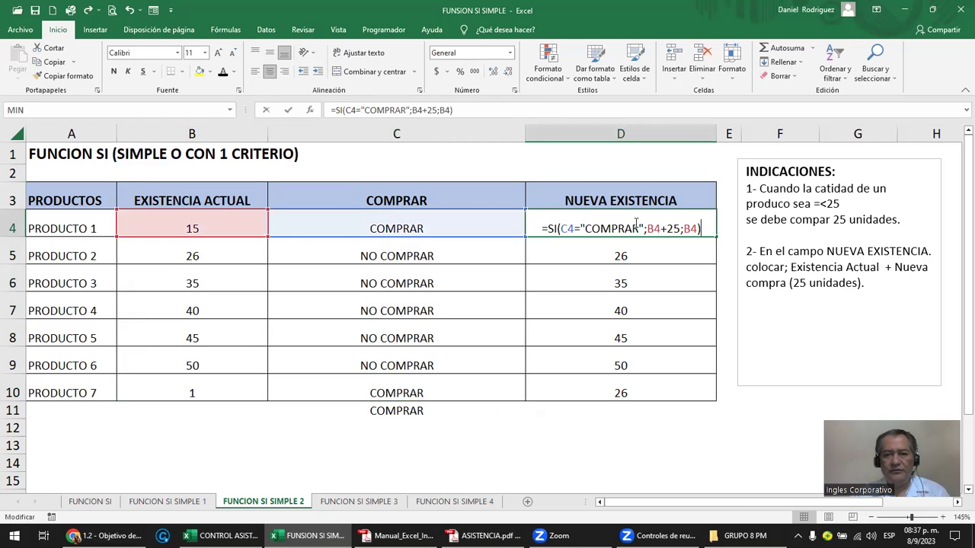
{"action": "key", "text": "Escape"}
{"action": "double_click", "coordinate": [623, 228]}
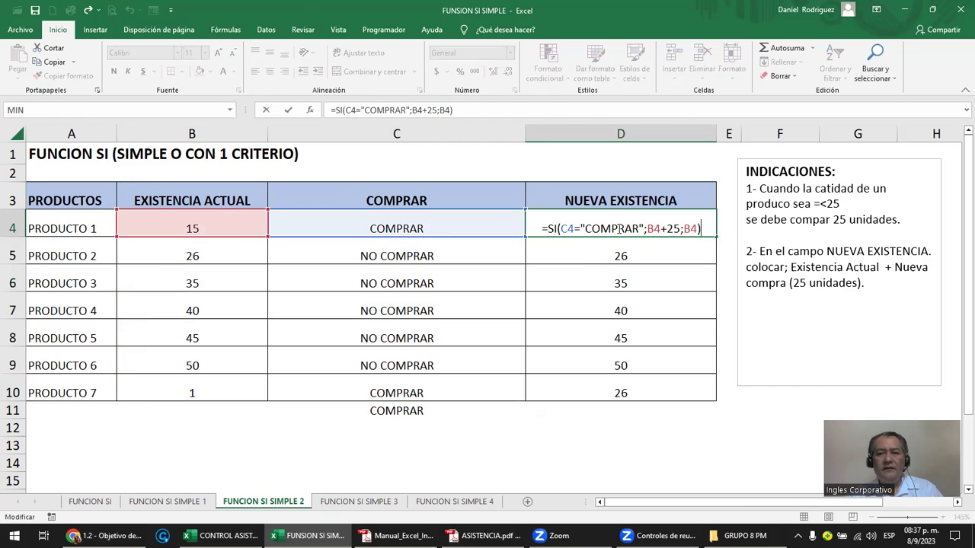
{"action": "key", "text": "Escape"}
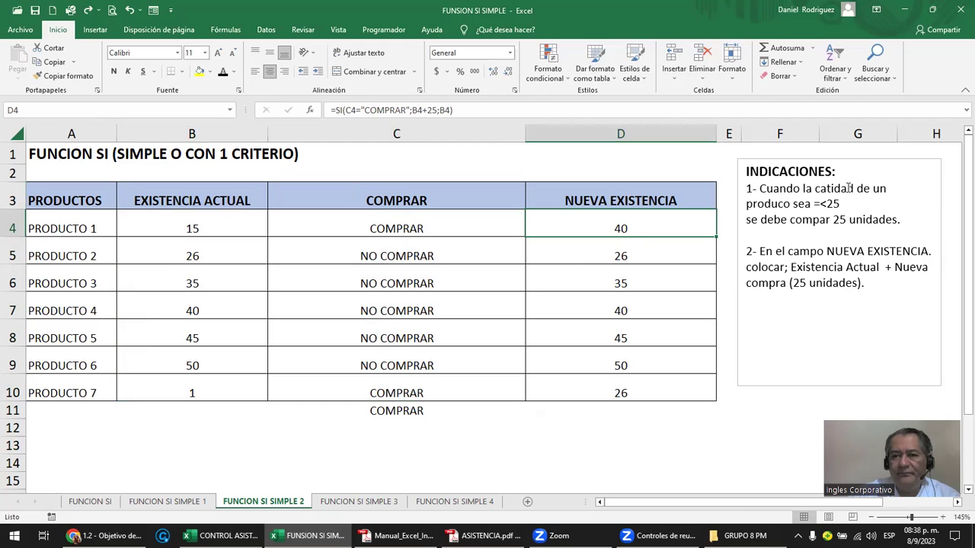
Step: Highlight the INDICACIONES instructions and the =<25 condition, then go to FUNCION SI SIMPLE 3
{"action": "left_click", "coordinate": [848, 161]}
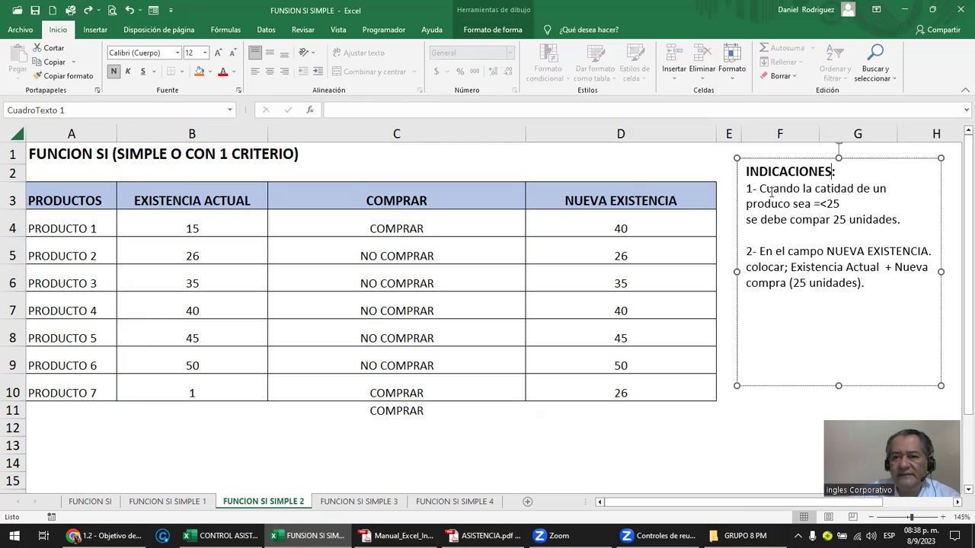
{"action": "left_click_drag", "start_coordinate": [760, 189], "coordinate": [900, 223]}
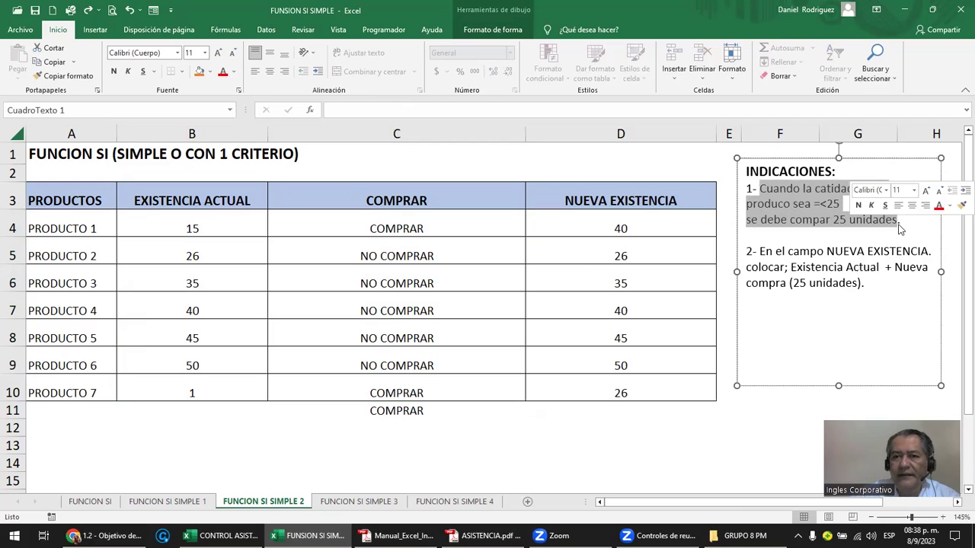
{"action": "left_click", "coordinate": [814, 227]}
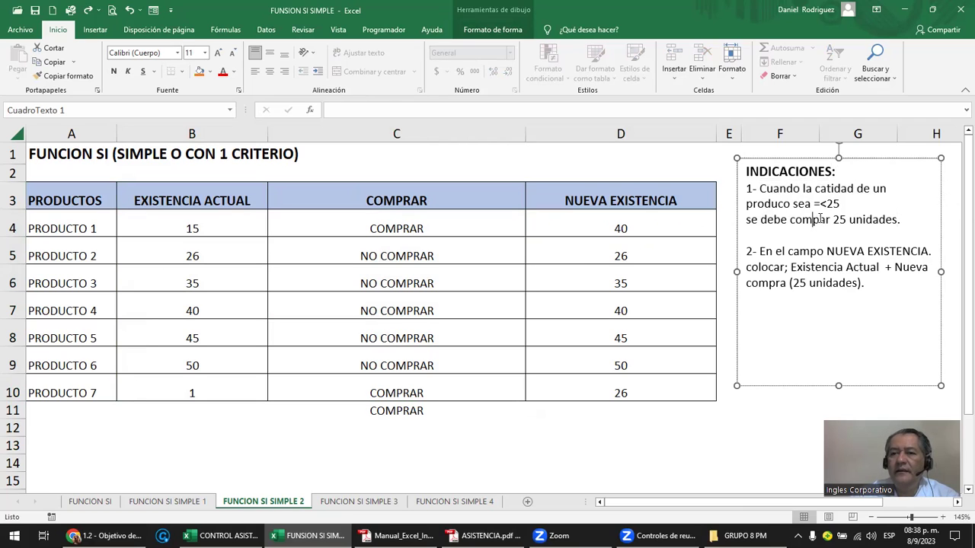
{"action": "left_click_drag", "start_coordinate": [815, 204], "coordinate": [840, 204]}
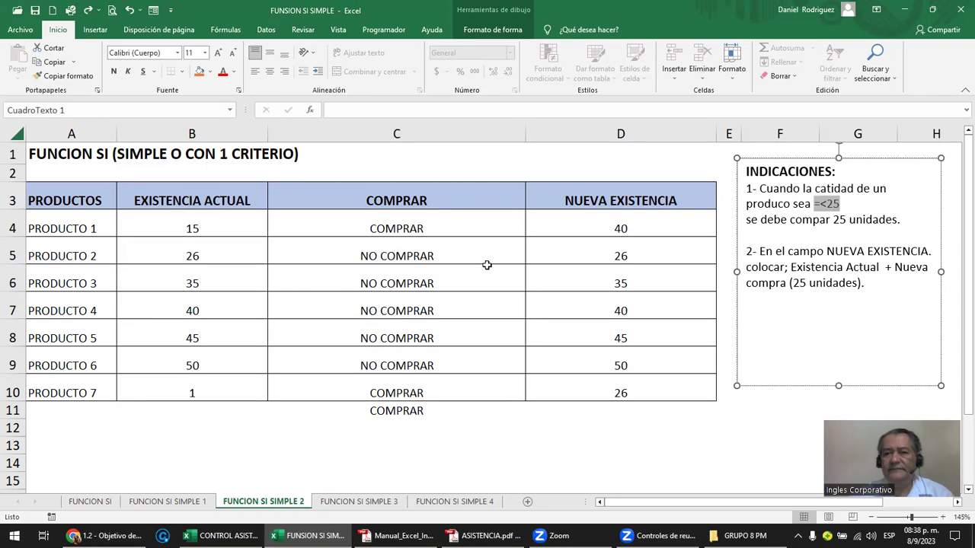
{"action": "left_click", "coordinate": [736, 279]}
{"action": "left_click_drag", "start_coordinate": [760, 252], "coordinate": [861, 293]}
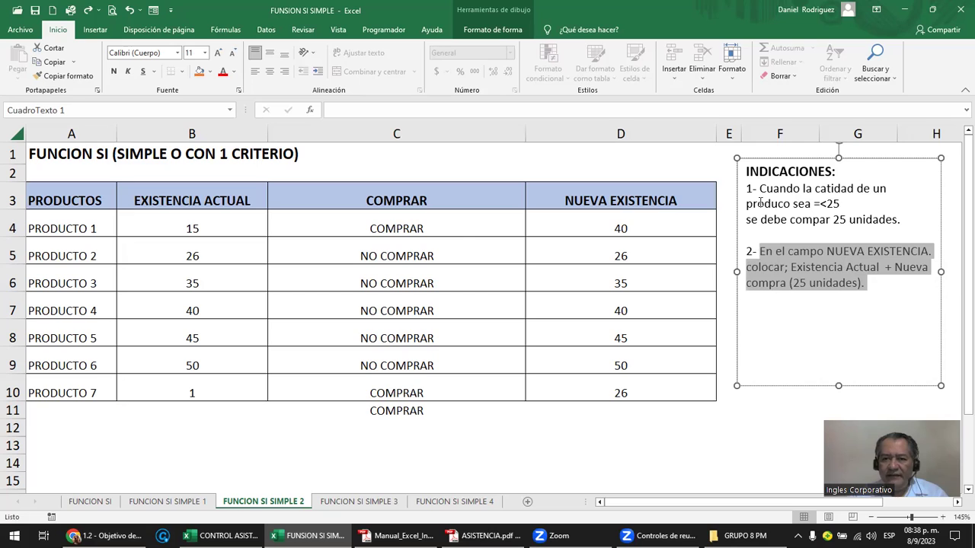
{"action": "left_click", "coordinate": [818, 280]}
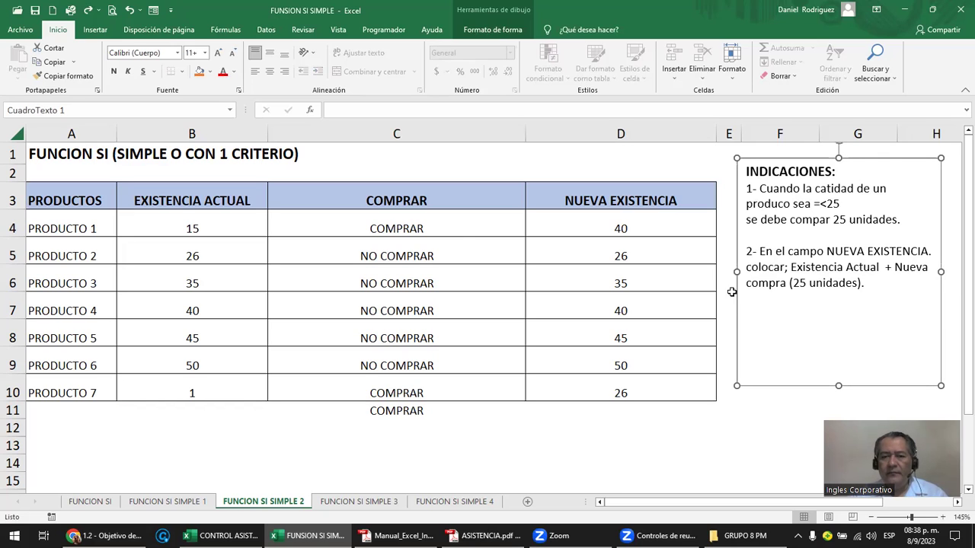
{"action": "left_click", "coordinate": [359, 503]}
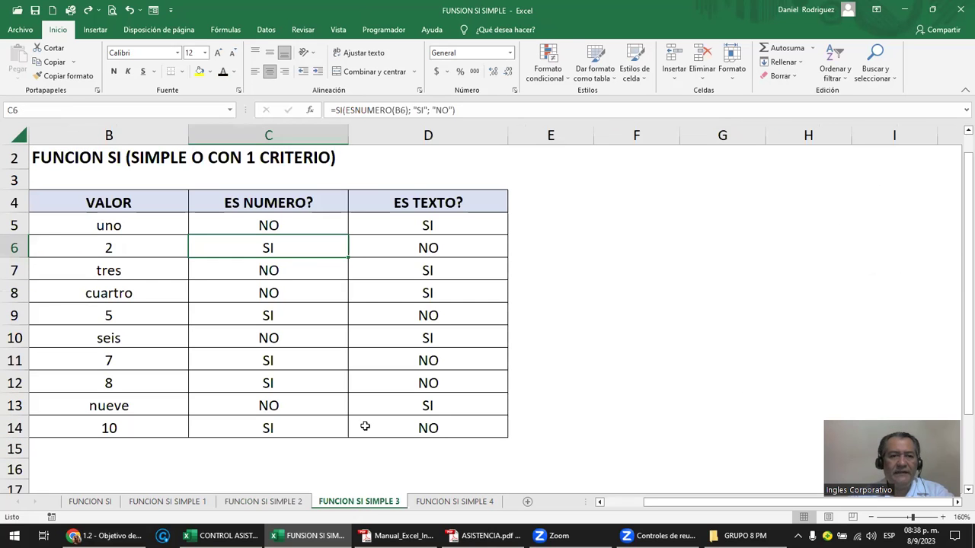
Step: Step through the VALOR values in column B, from uno down to 10
{"action": "left_click", "coordinate": [162, 227]}
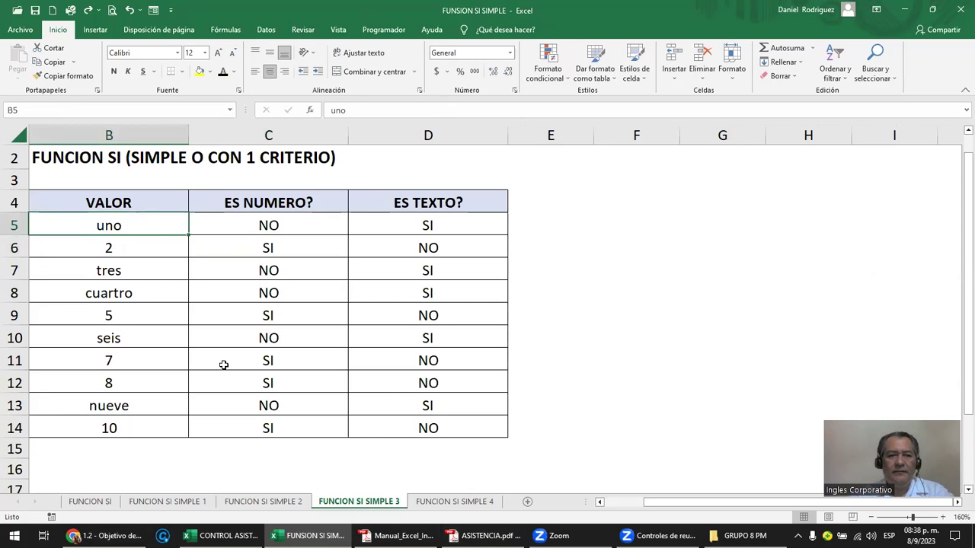
{"action": "left_click", "coordinate": [130, 203]}
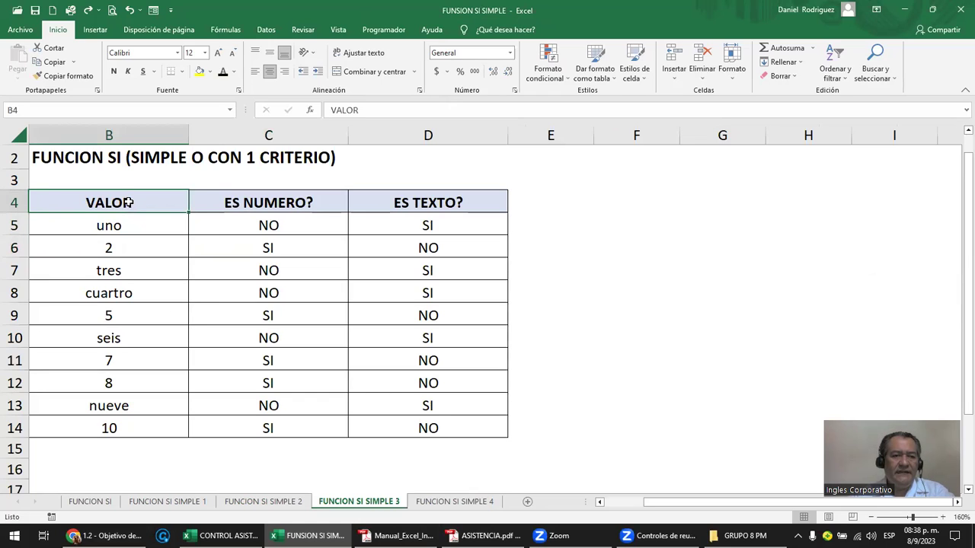
{"action": "left_click_drag", "start_coordinate": [129, 203], "coordinate": [109, 427]}
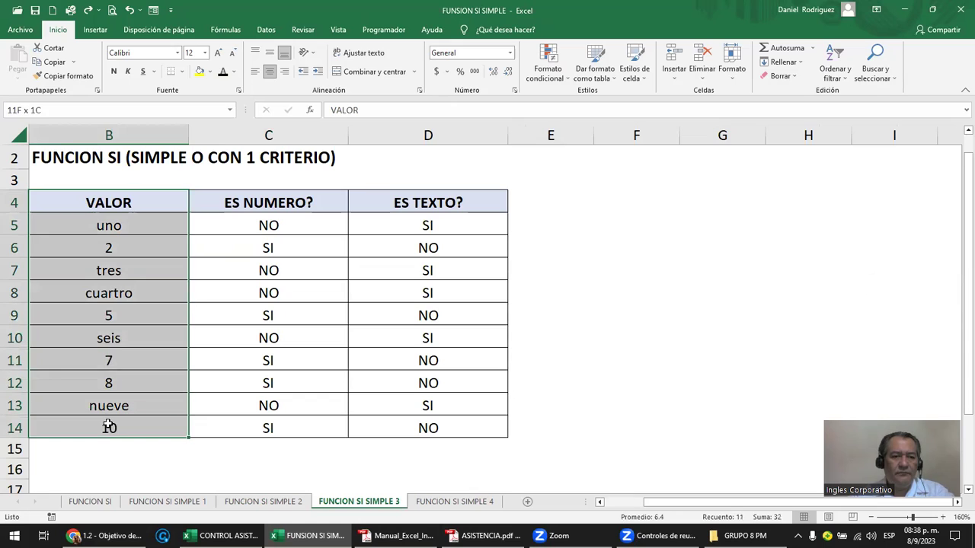
{"action": "left_click", "coordinate": [126, 227]}
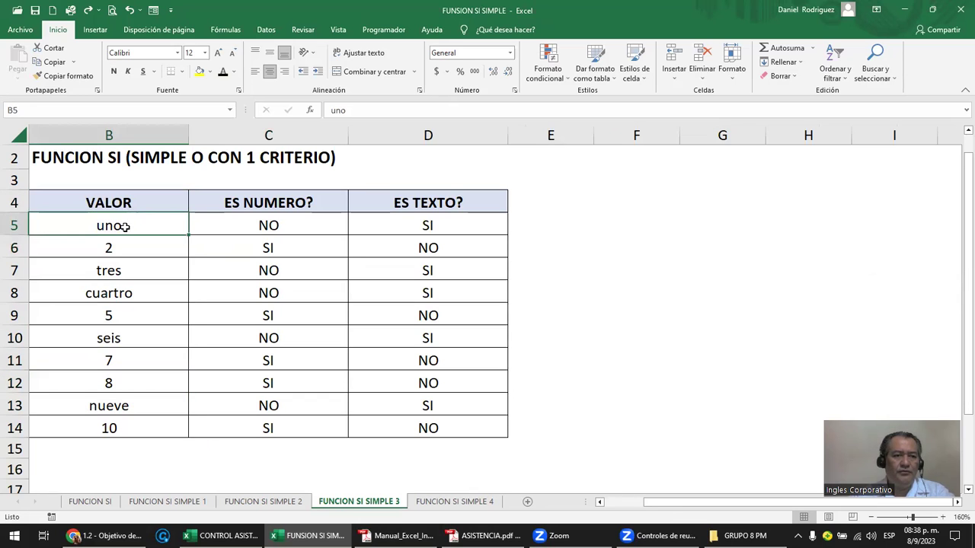
{"action": "left_click", "coordinate": [113, 246]}
{"action": "left_click", "coordinate": [124, 272]}
{"action": "left_click", "coordinate": [126, 295]}
{"action": "left_click", "coordinate": [131, 315]}
{"action": "left_click", "coordinate": [130, 339]}
{"action": "left_click", "coordinate": [133, 359]}
{"action": "left_click", "coordinate": [132, 383]}
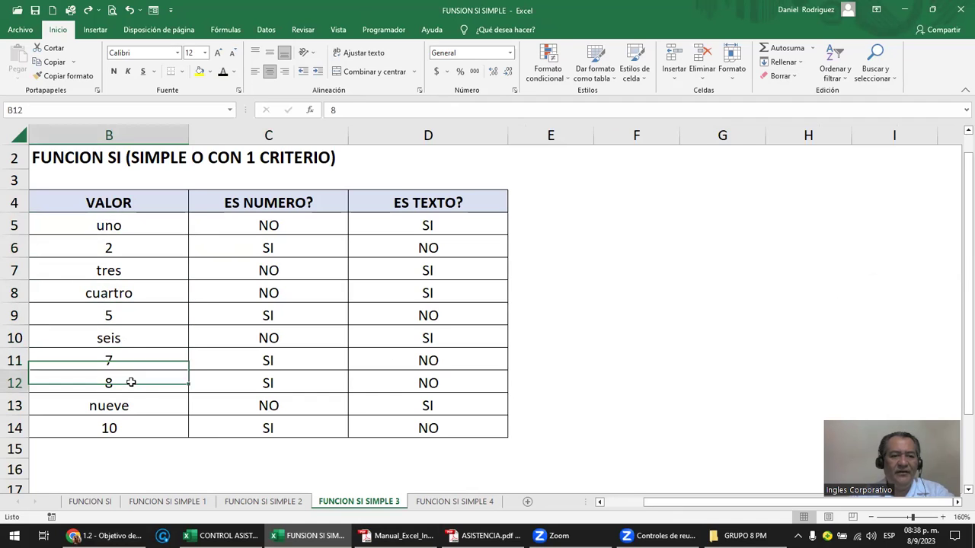
{"action": "left_click", "coordinate": [134, 404]}
{"action": "left_click", "coordinate": [131, 429]}
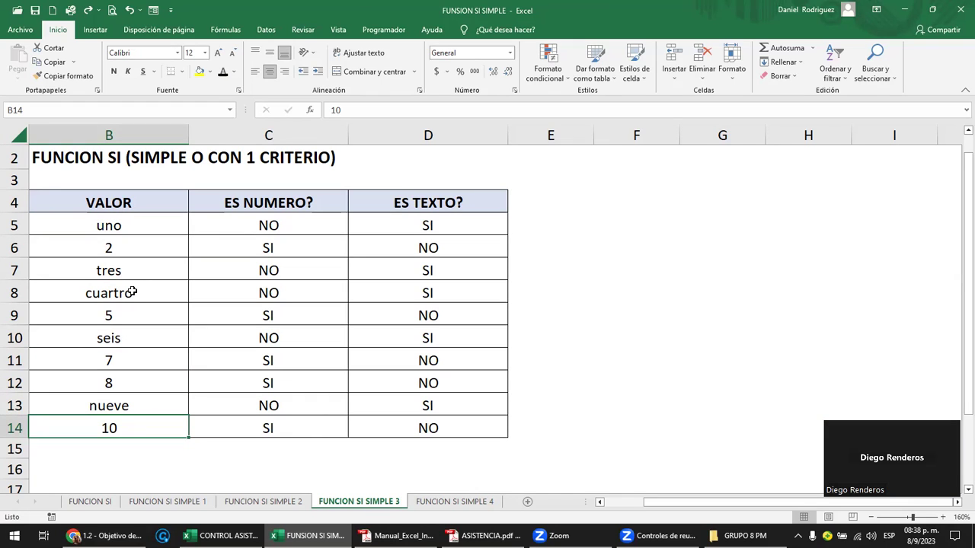
{"action": "left_click_drag", "start_coordinate": [109, 226], "coordinate": [130, 423]}
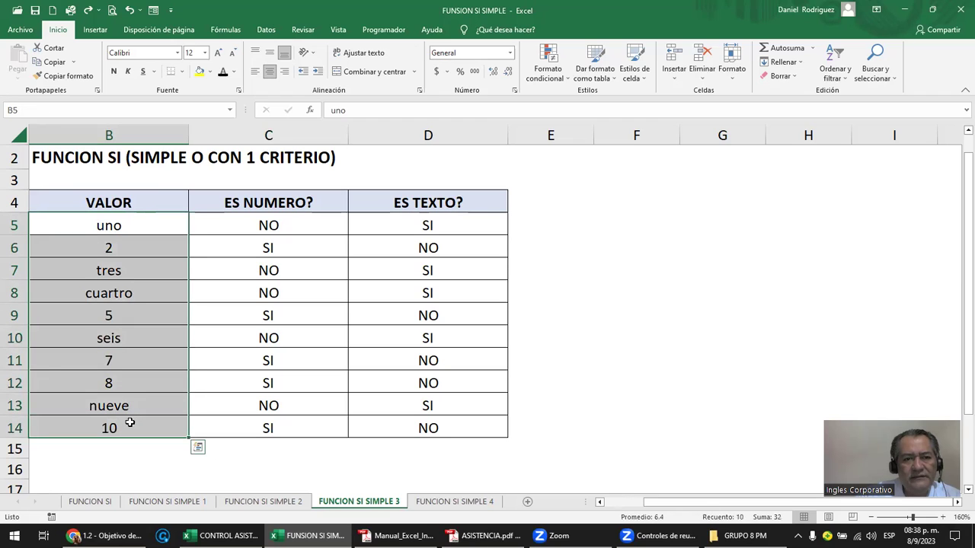
Step: Inspect the column headers and C5's =SI(ESNUMERO(B5);"SI";"NO") formula, then select empty cell F5
{"action": "left_click", "coordinate": [232, 205]}
{"action": "left_click", "coordinate": [131, 222]}
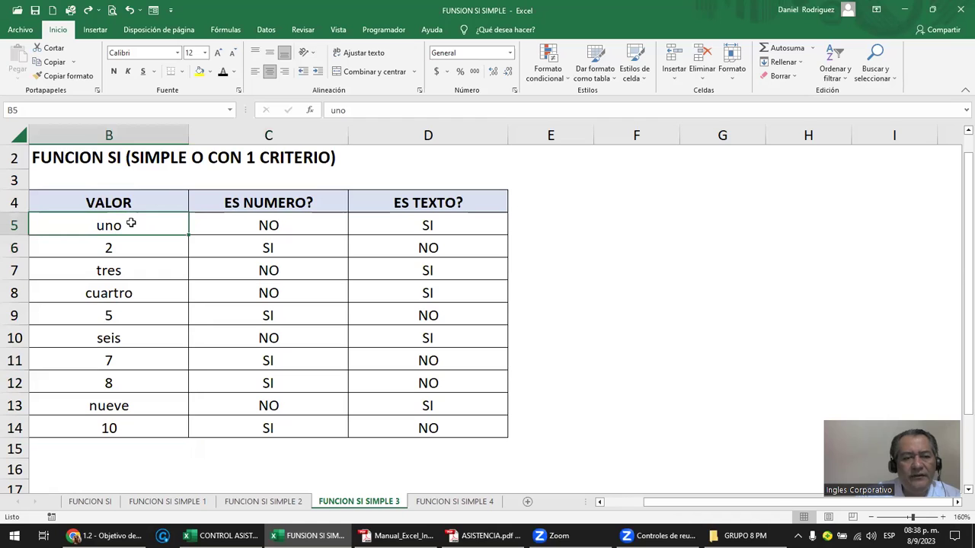
{"action": "left_click", "coordinate": [280, 201]}
{"action": "left_click", "coordinate": [406, 203]}
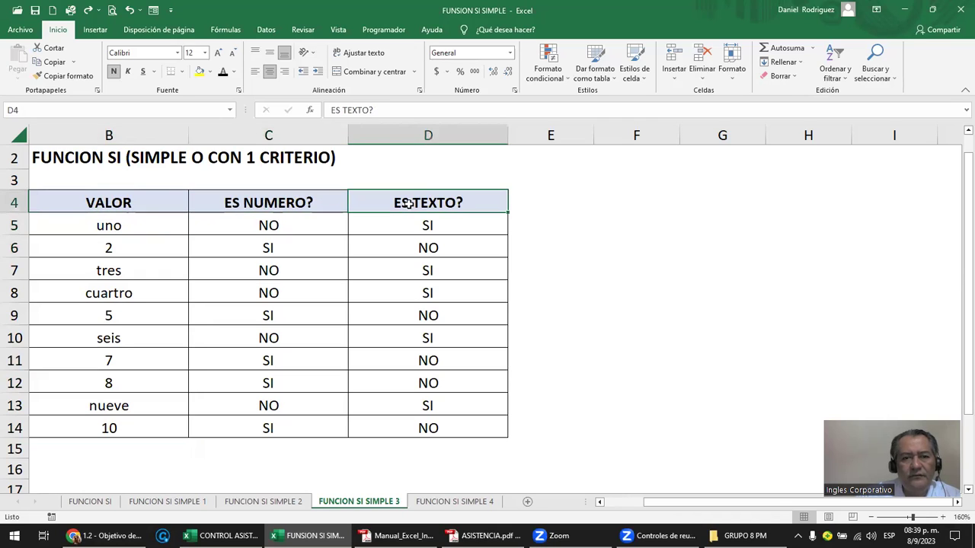
{"action": "left_click", "coordinate": [406, 133]}
{"action": "left_click", "coordinate": [313, 197]}
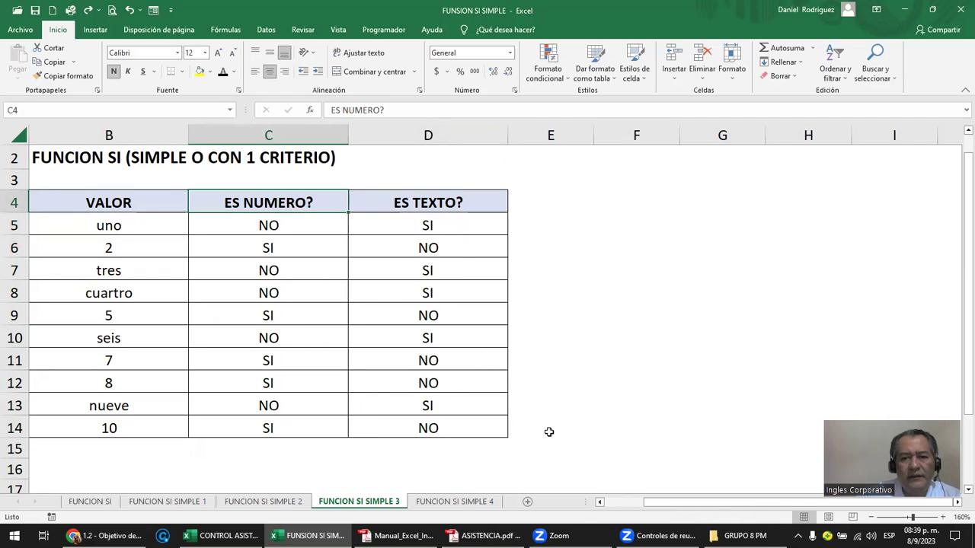
{"action": "left_click", "coordinate": [305, 227]}
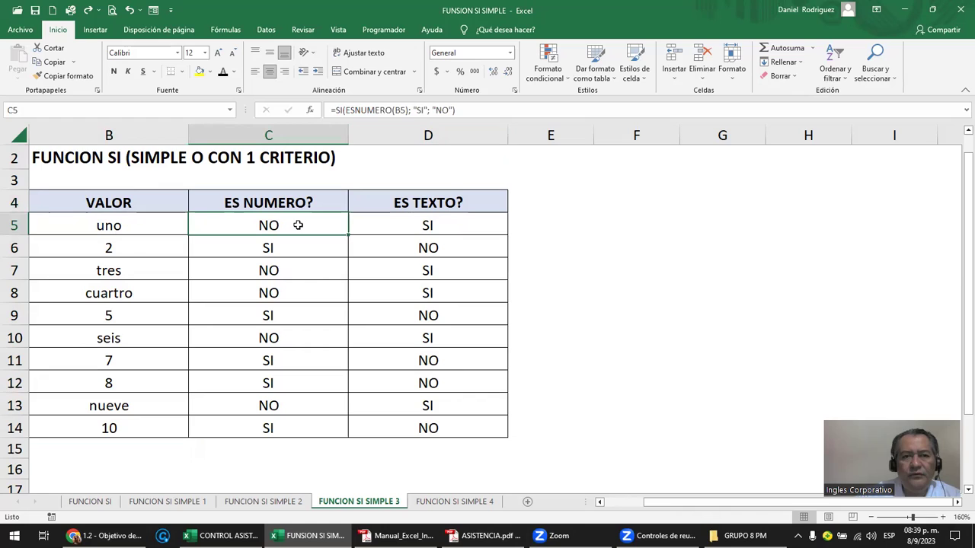
{"action": "left_click", "coordinate": [120, 225]}
{"action": "left_click", "coordinate": [245, 227]}
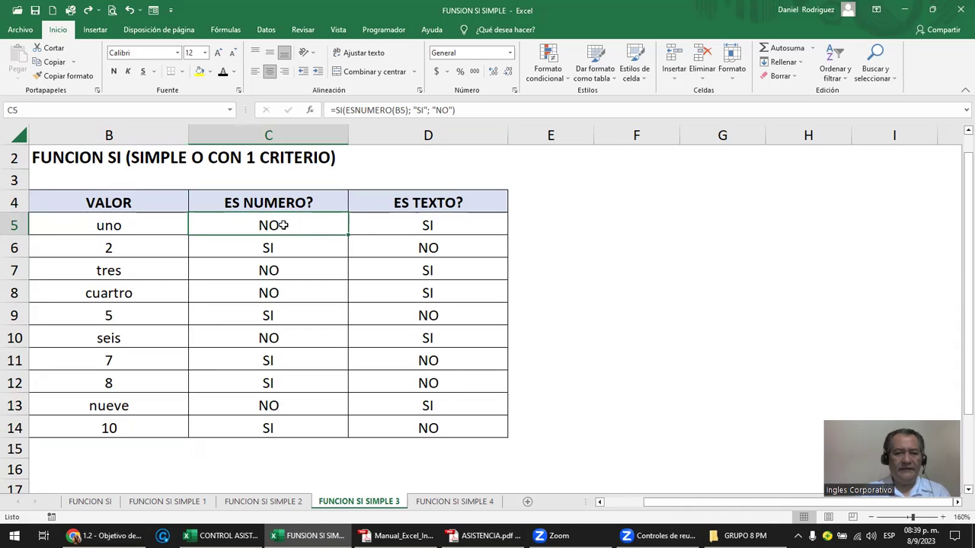
{"action": "double_click", "coordinate": [283, 225]}
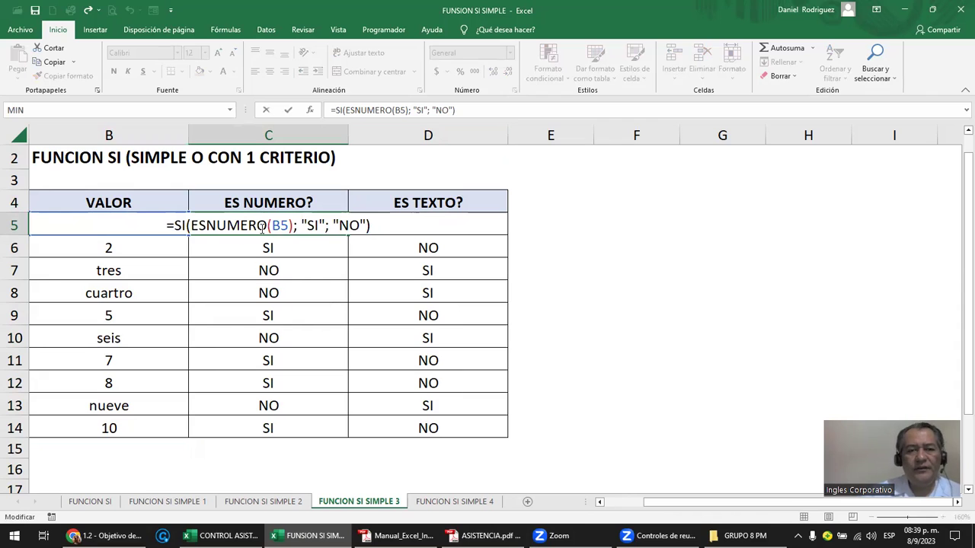
{"action": "left_click", "coordinate": [574, 224]}
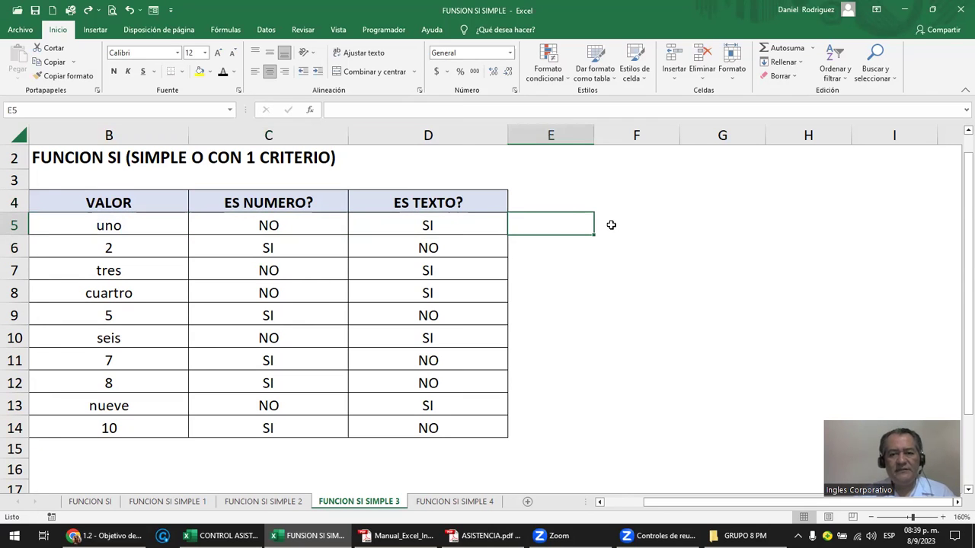
{"action": "left_click", "coordinate": [611, 225]}
Step: Enter =ESNUMERO(B5) in F5 using the function suggestion list
{"action": "type", "text": "="}
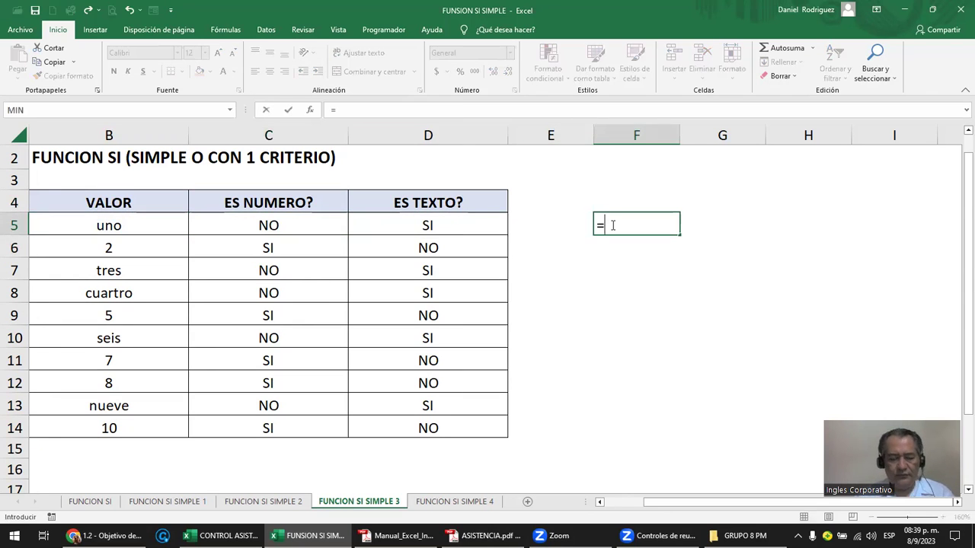
{"action": "type", "text": "ESN"}
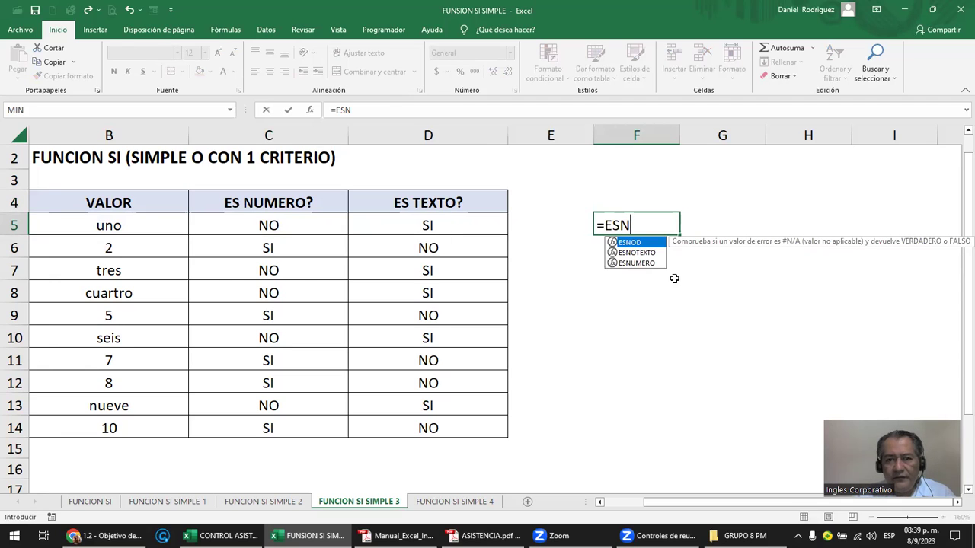
{"action": "left_click", "coordinate": [638, 264]}
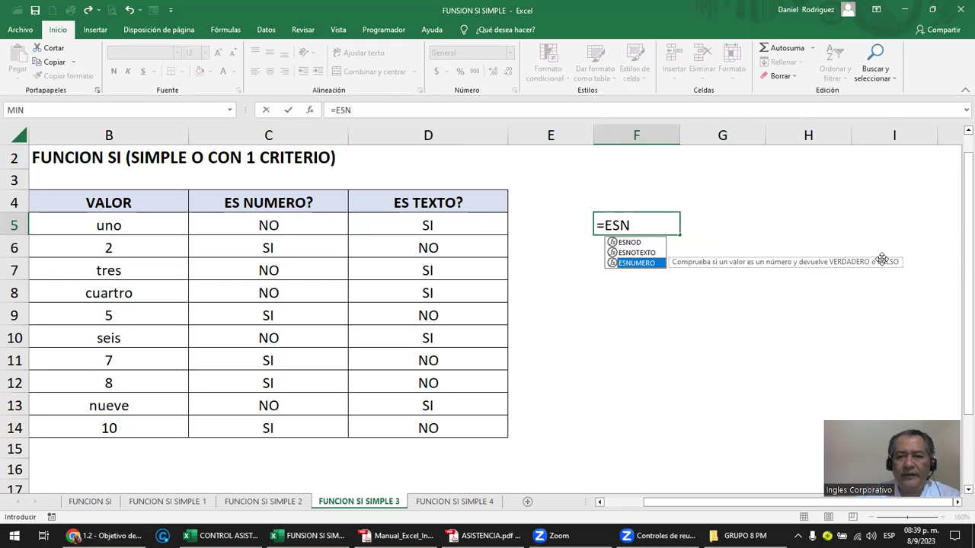
{"action": "double_click", "coordinate": [640, 263]}
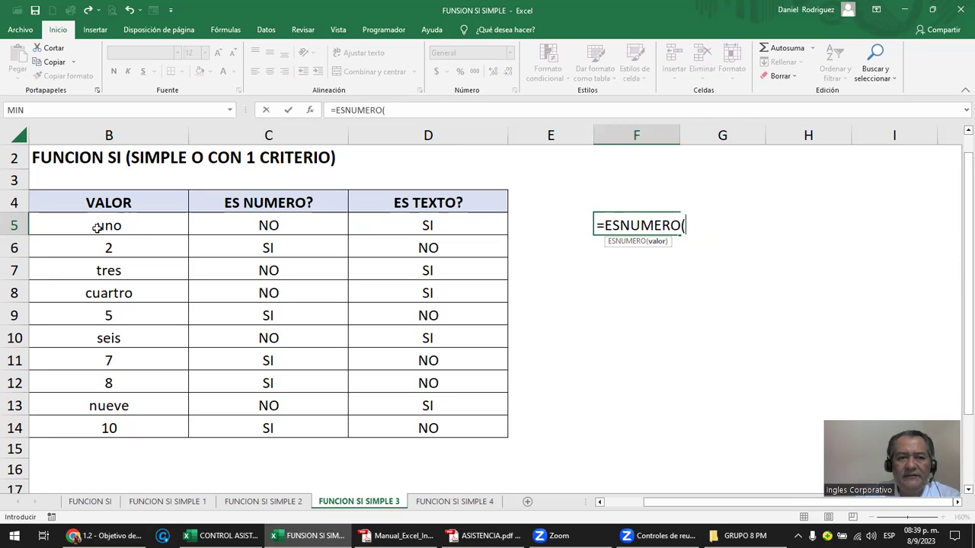
{"action": "left_click", "coordinate": [109, 227]}
{"action": "left_click", "coordinate": [109, 227]}
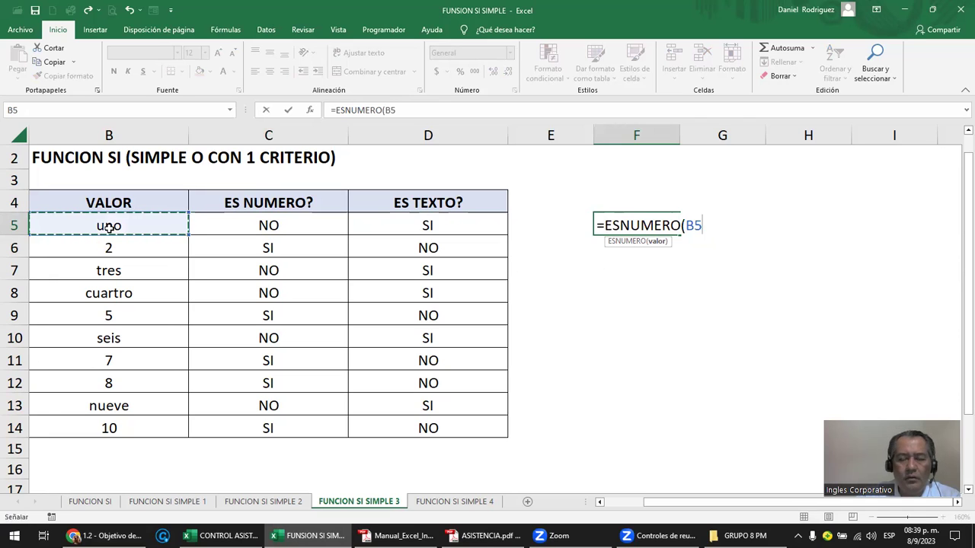
{"action": "type", "text": ")"}
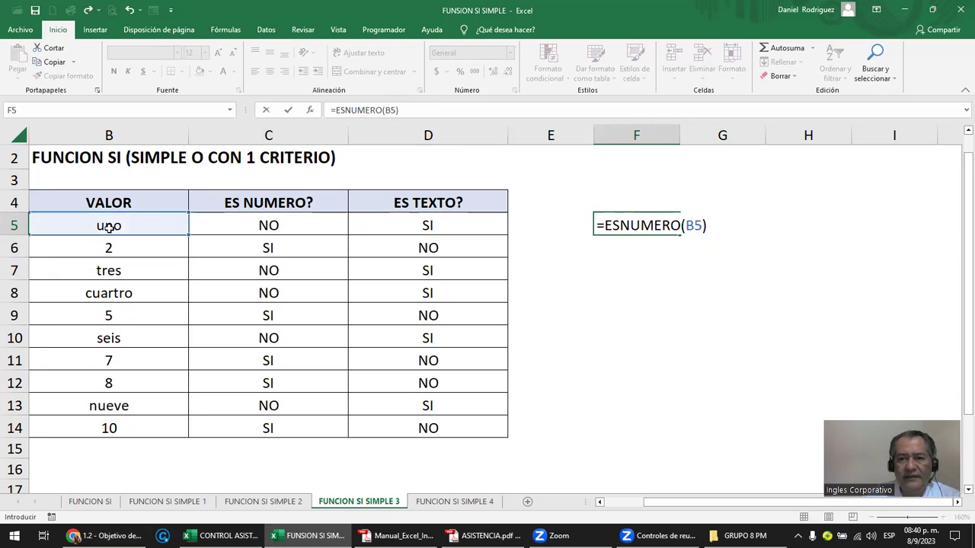
{"action": "key", "text": "Return"}
{"action": "key", "text": "Up"}
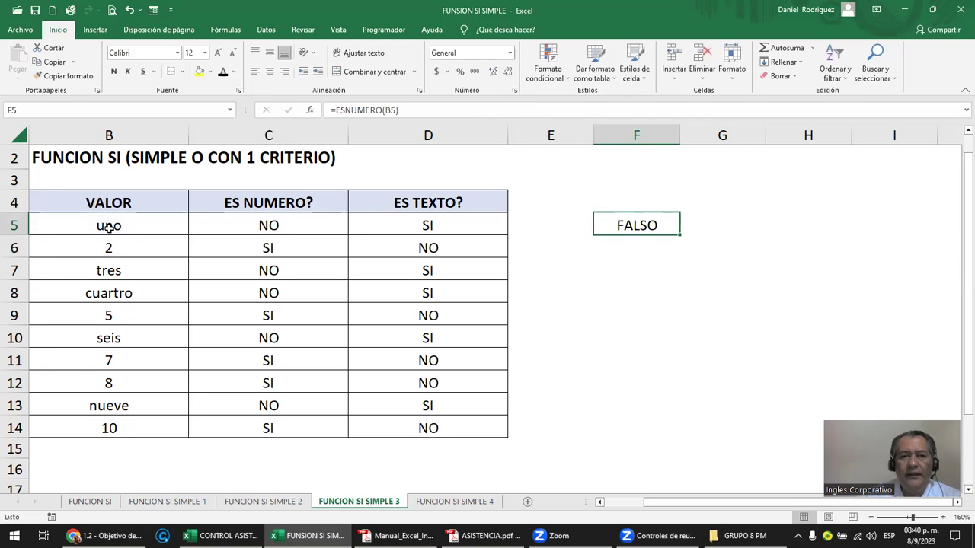
Step: Recheck the F5 formula and test the number 1 in B5
{"action": "key", "text": "F2"}
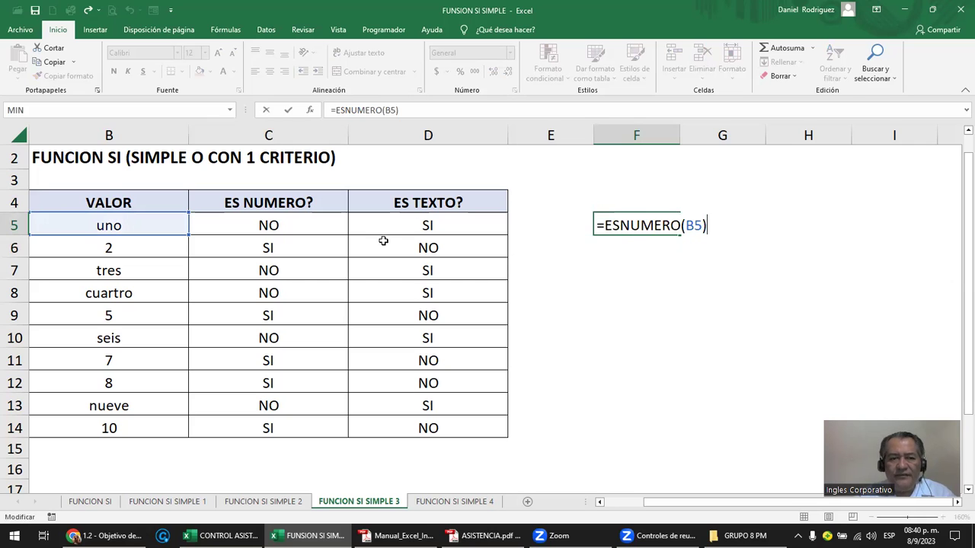
{"action": "key", "text": "Return"}
{"action": "key", "text": "Up"}
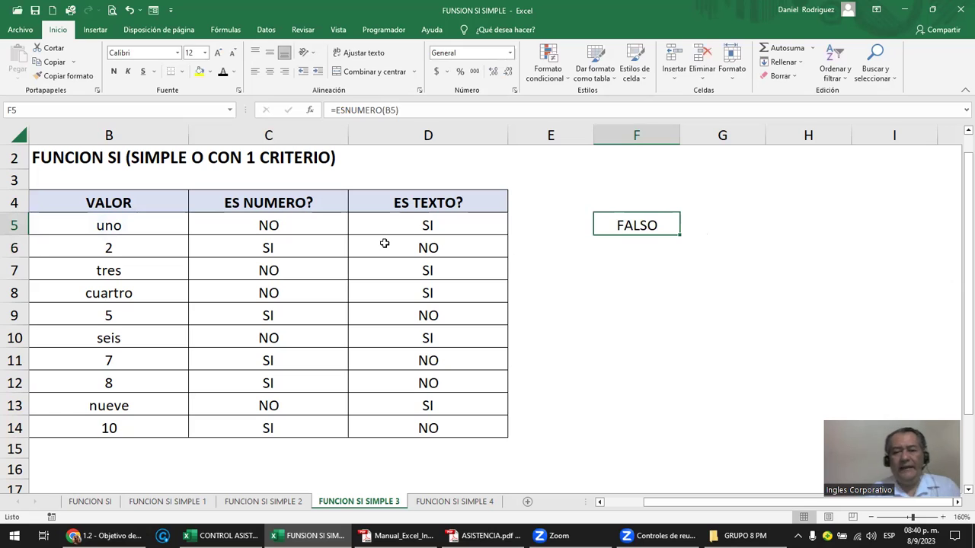
{"action": "key", "text": "Right"}
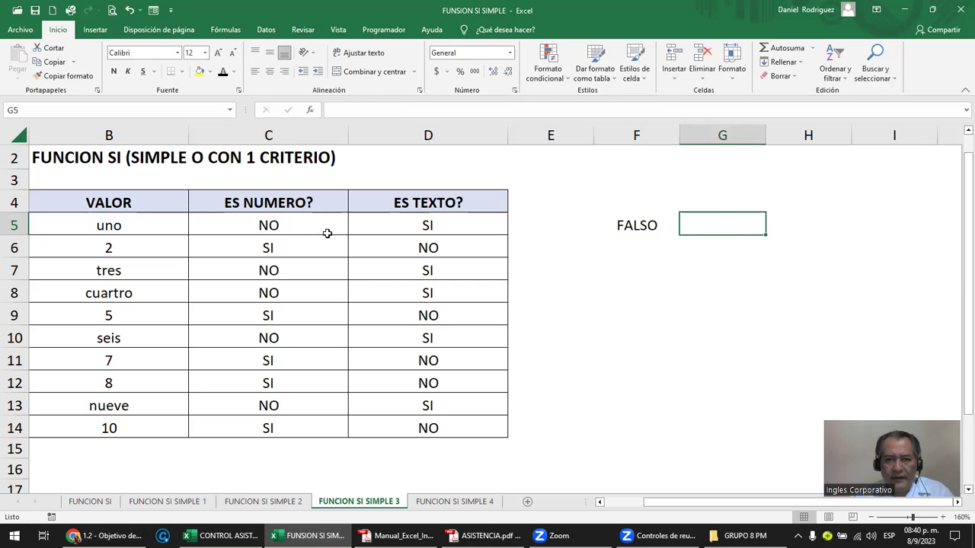
{"action": "left_click", "coordinate": [640, 226]}
{"action": "key", "text": "F2"}
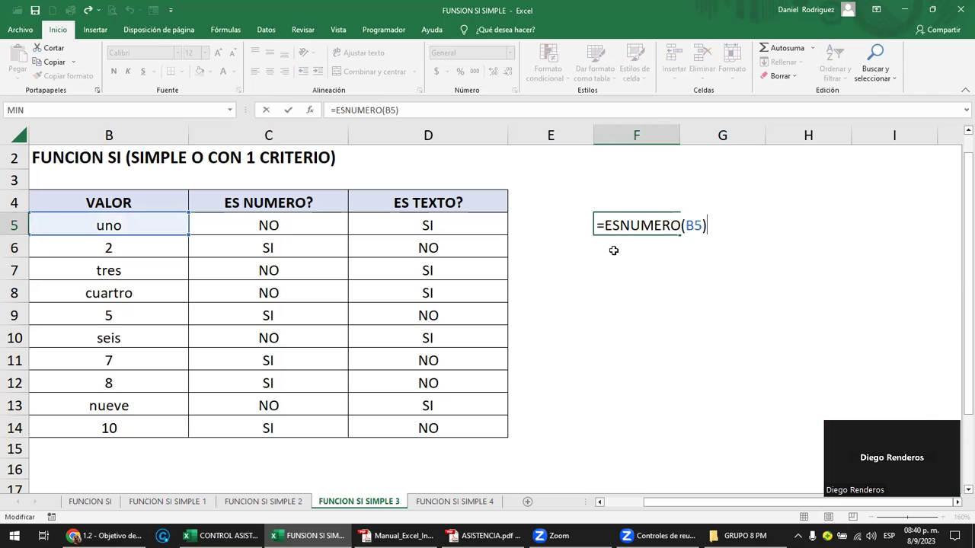
{"action": "key", "text": "Return"}
{"action": "key", "text": "Up"}
{"action": "key", "text": "Left"}
{"action": "key", "text": "Left"}
{"action": "key", "text": "Left"}
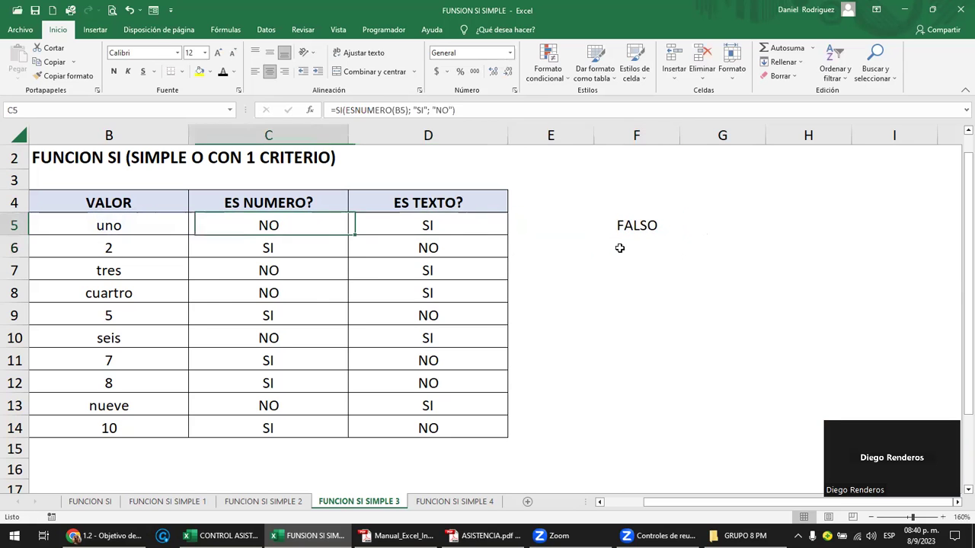
{"action": "key", "text": "Left"}
{"action": "key", "text": "Left"}
{"action": "key", "text": "Right"}
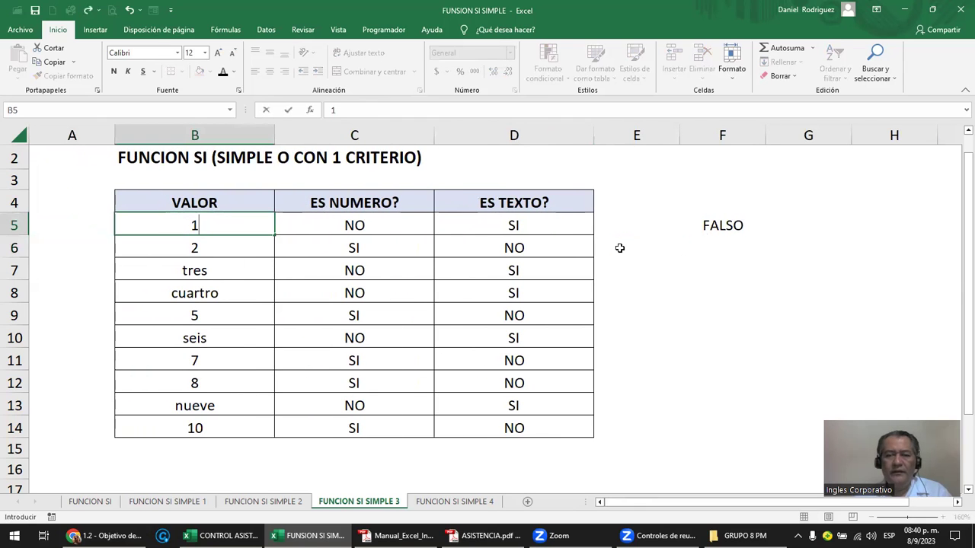
{"action": "key", "text": "Return"}
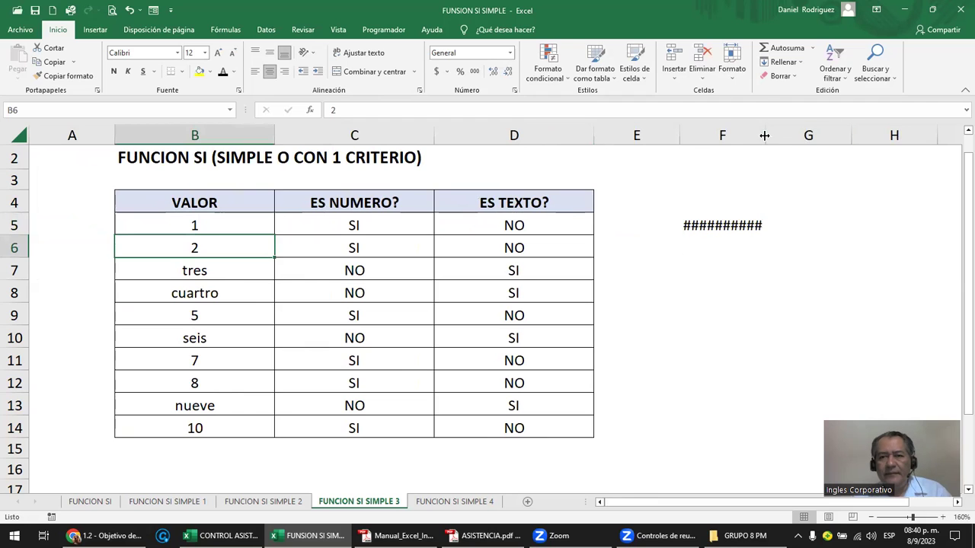
Step: Widen column F to show VERDADERO, then undo so B5 reads uno again
{"action": "left_click_drag", "start_coordinate": [765, 135], "coordinate": [798, 134]}
{"action": "left_click", "coordinate": [744, 225]}
{"action": "double_click", "coordinate": [744, 225]}
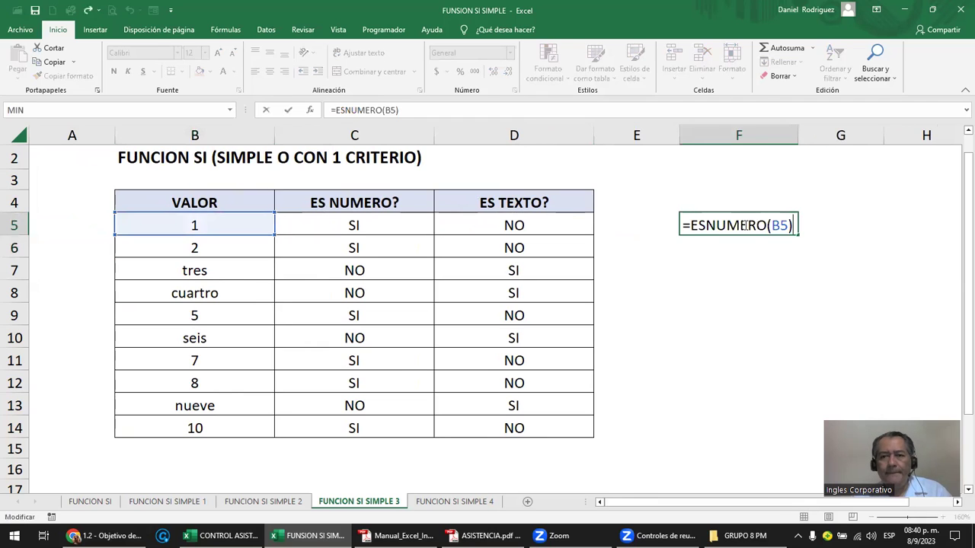
{"action": "key", "text": "Escape"}
{"action": "key", "text": "ctrl+z"}
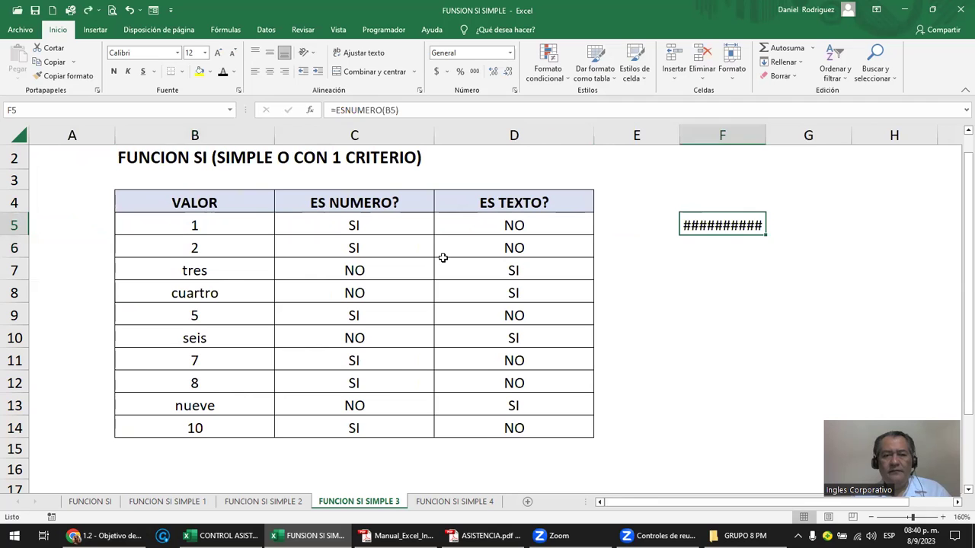
{"action": "key", "text": "ctrl+z"}
{"action": "left_click", "coordinate": [773, 229]}
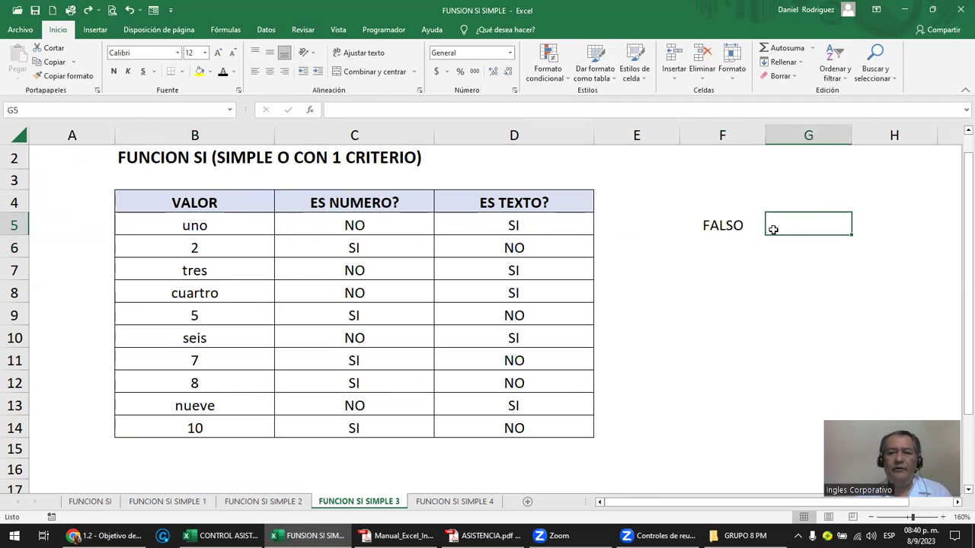
{"action": "key", "text": "Right"}
{"action": "key", "text": "Right"}
{"action": "key", "text": "Left"}
{"action": "key", "text": "Left"}
{"action": "key", "text": "Left"}
Step: Enter the bold heading FUNCION ESNUMERO() in F4, autofit column F, and narrow column E
{"action": "key", "text": "Up"}
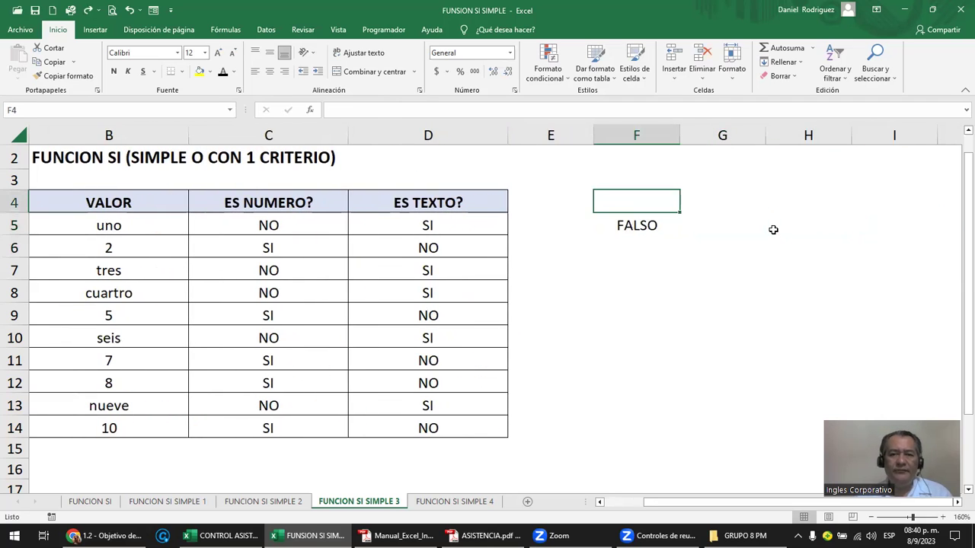
{"action": "type", "text": "FUNCION ESNUMERO()"}
{"action": "key", "text": "Return"}
{"action": "key", "text": "Up"}
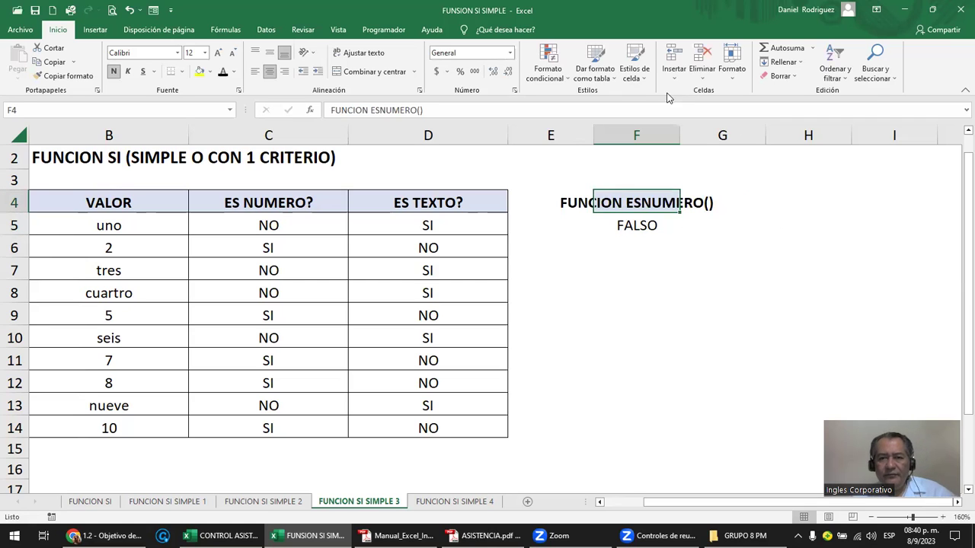
{"action": "double_click", "coordinate": [680, 135]}
{"action": "left_click_drag", "start_coordinate": [598, 144], "coordinate": [568, 144]}
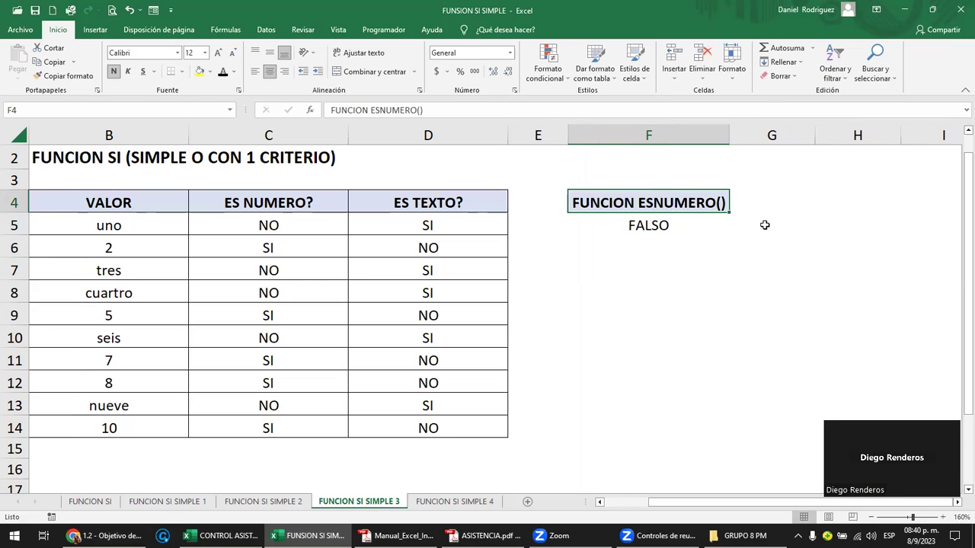
Step: Copy the heading to G4, change it to FUNCION ESTEXTO(), and autofit column G
{"action": "key", "text": "ctrl+c"}
{"action": "key", "text": "Right"}
{"action": "key", "text": "F2"}
{"action": "key", "text": "ctrl+v"}
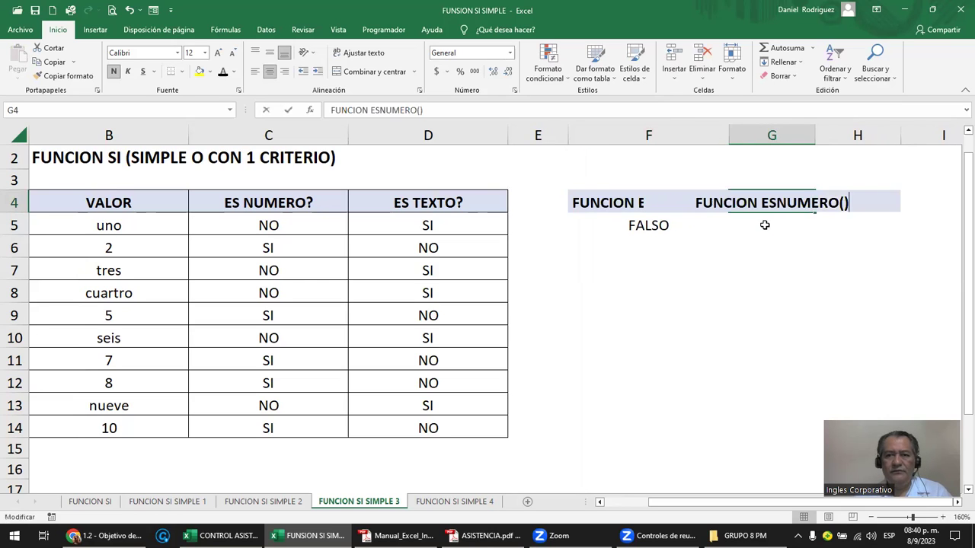
{"action": "key", "text": "Left"}
{"action": "key", "text": "Left"}
{"action": "key", "text": "Left"}
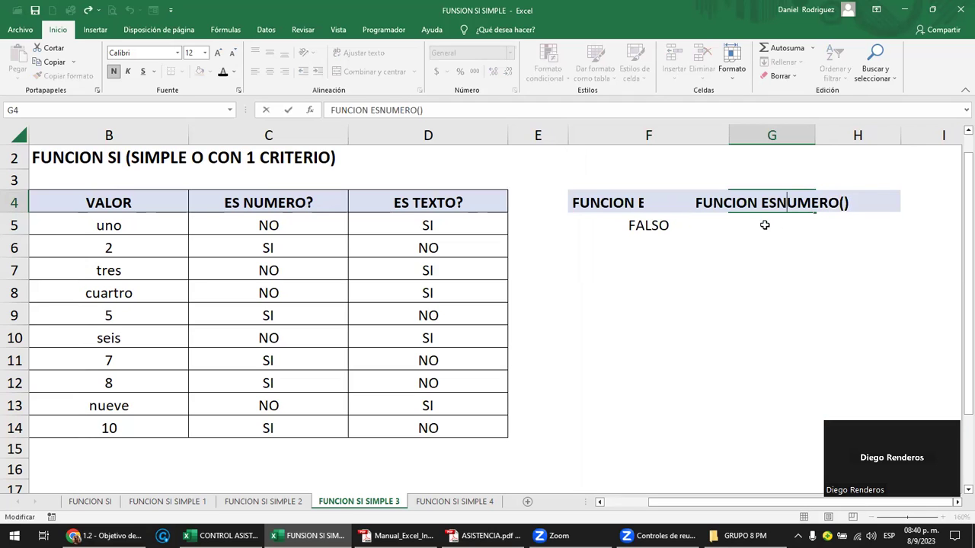
{"action": "type", "text": "TEXT"}
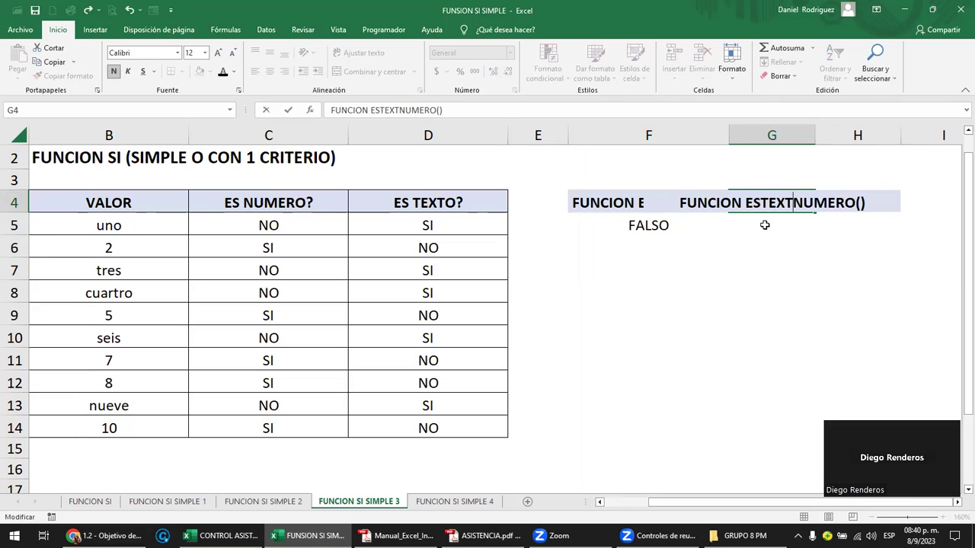
{"action": "type", "text": "O"}
{"action": "key", "text": "Delete"}
{"action": "key", "text": "Delete"}
{"action": "key", "text": "Delete"}
{"action": "key", "text": "Delete"}
{"action": "key", "text": "Delete"}
{"action": "key", "text": "Delete"}
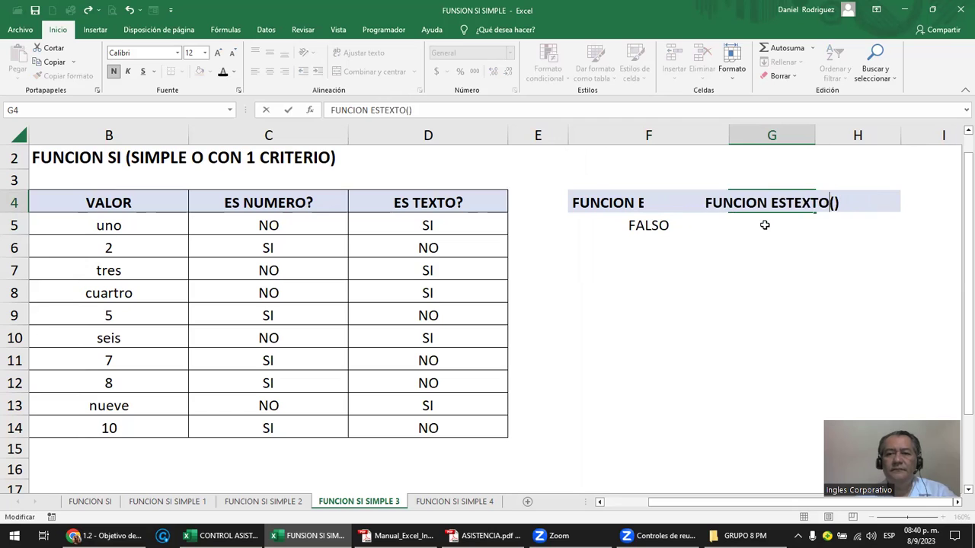
{"action": "key", "text": "Return"}
{"action": "double_click", "coordinate": [815, 135]}
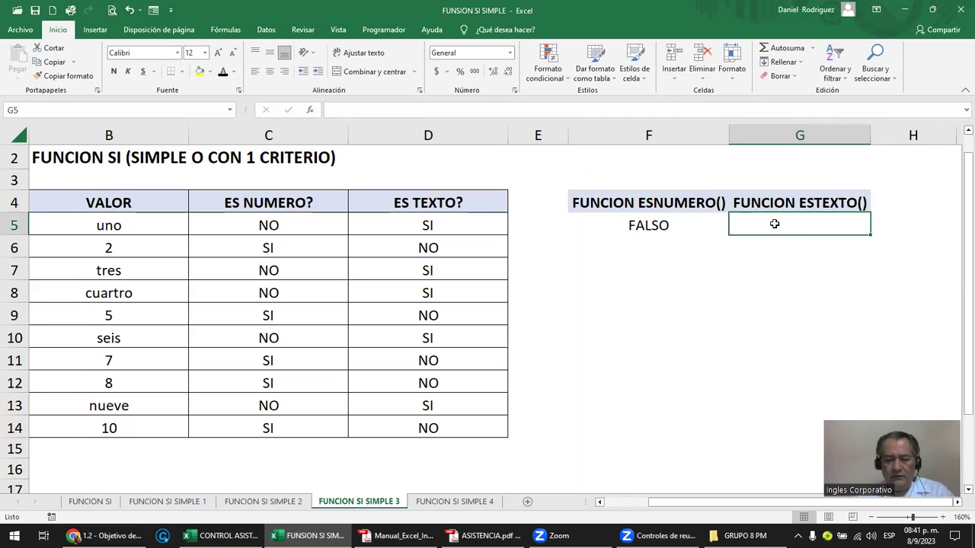
Step: Enter =ESTEXTO(B5) in G5 from the function suggestions
{"action": "type", "text": "=ES"}
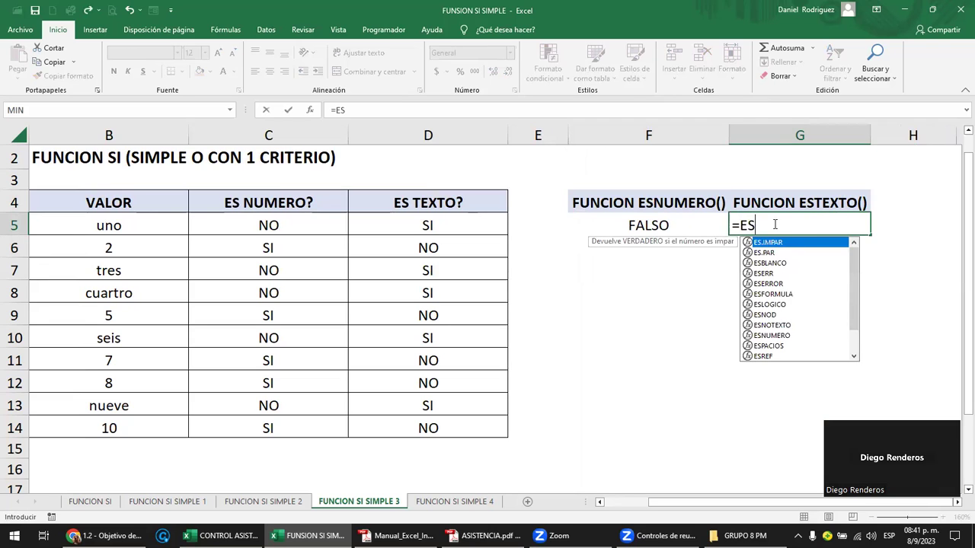
{"action": "type", "text": "T"}
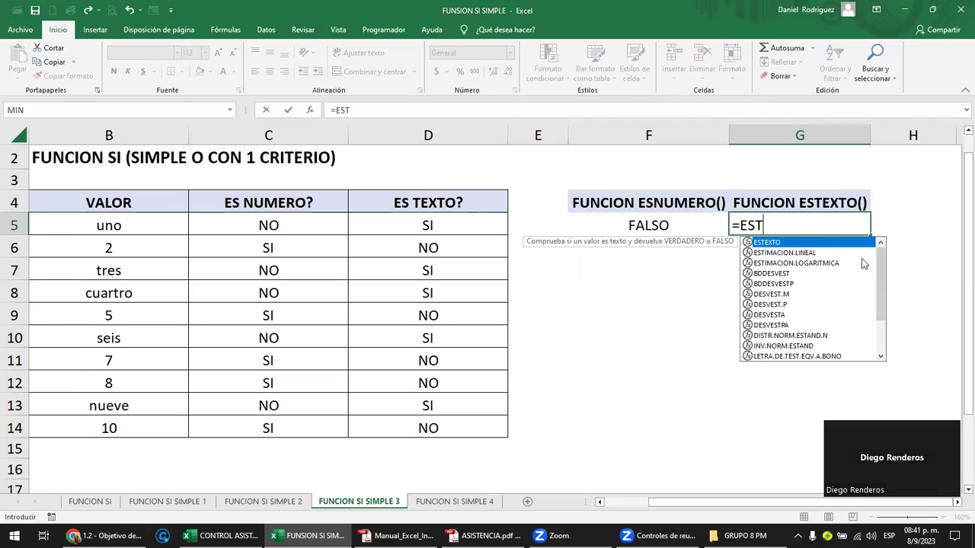
{"action": "double_click", "coordinate": [768, 243]}
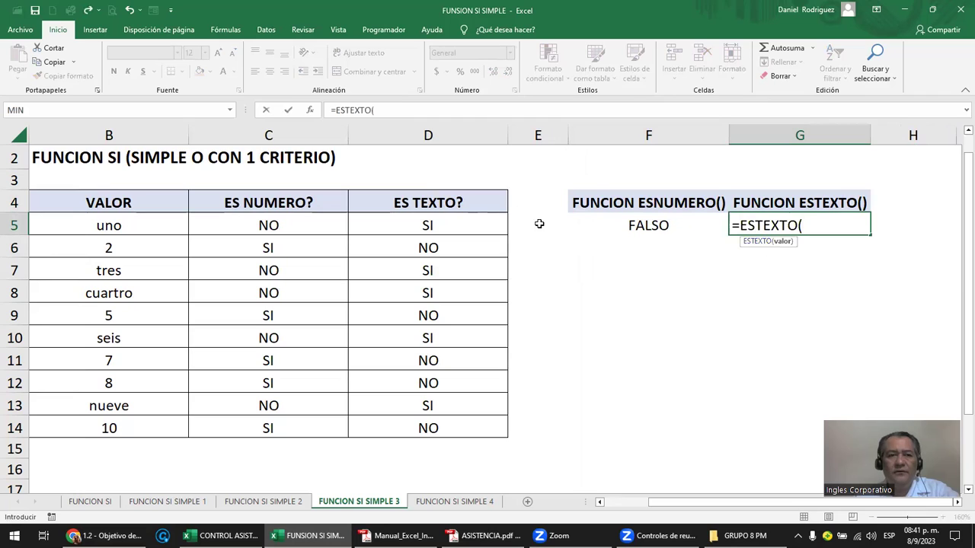
{"action": "left_click", "coordinate": [113, 225]}
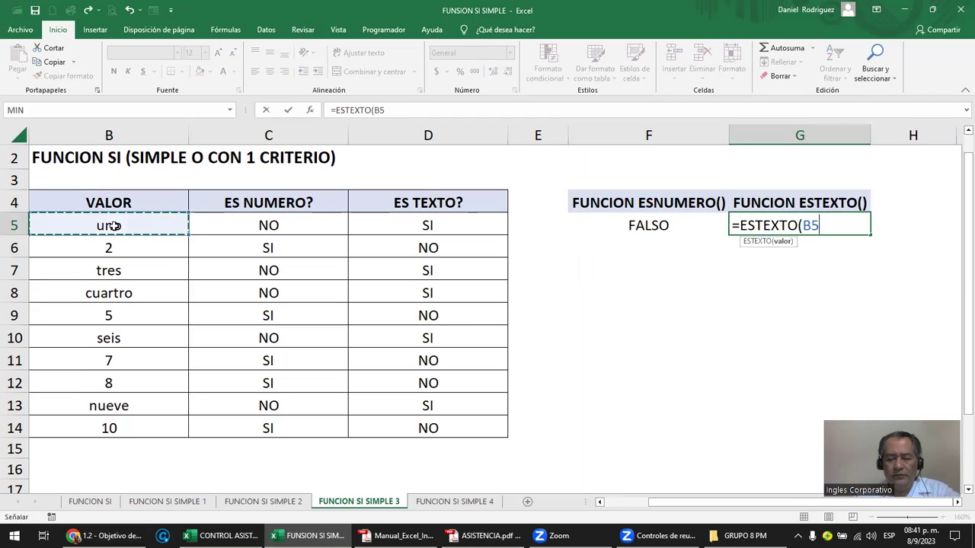
{"action": "type", "text": ")"}
{"action": "key", "text": "Return"}
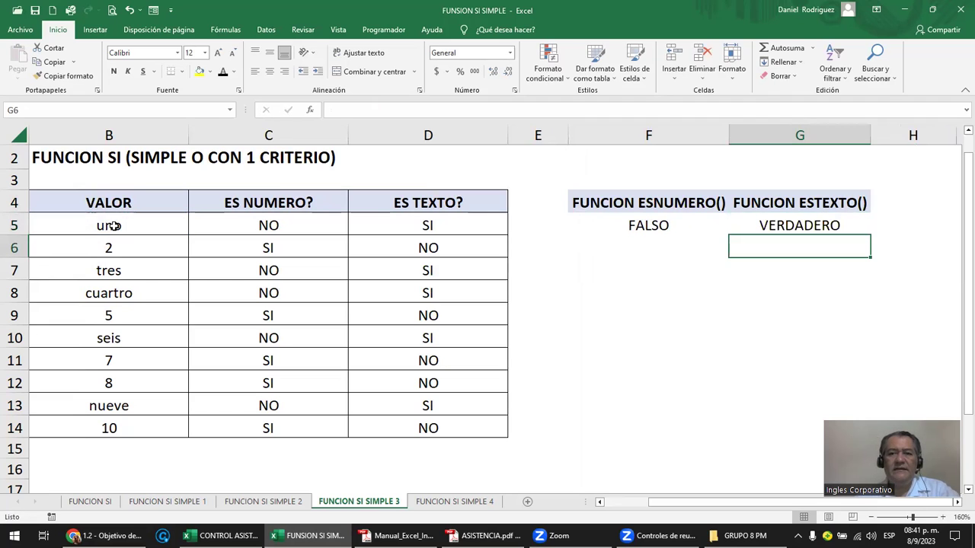
Step: Test the value 1 in B5, then undo it to restore uno and check G5
{"action": "left_click", "coordinate": [103, 228]}
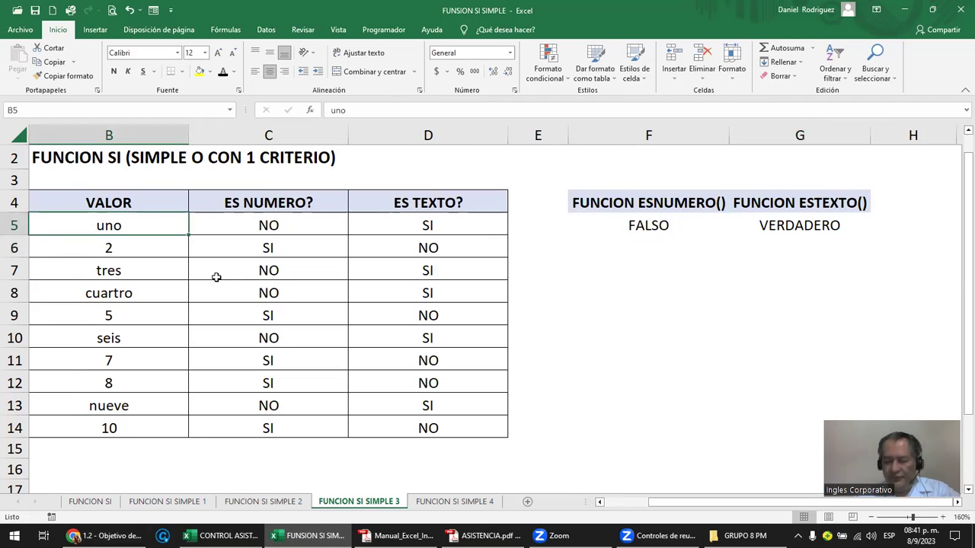
{"action": "type", "text": "1"}
{"action": "key", "text": "Return"}
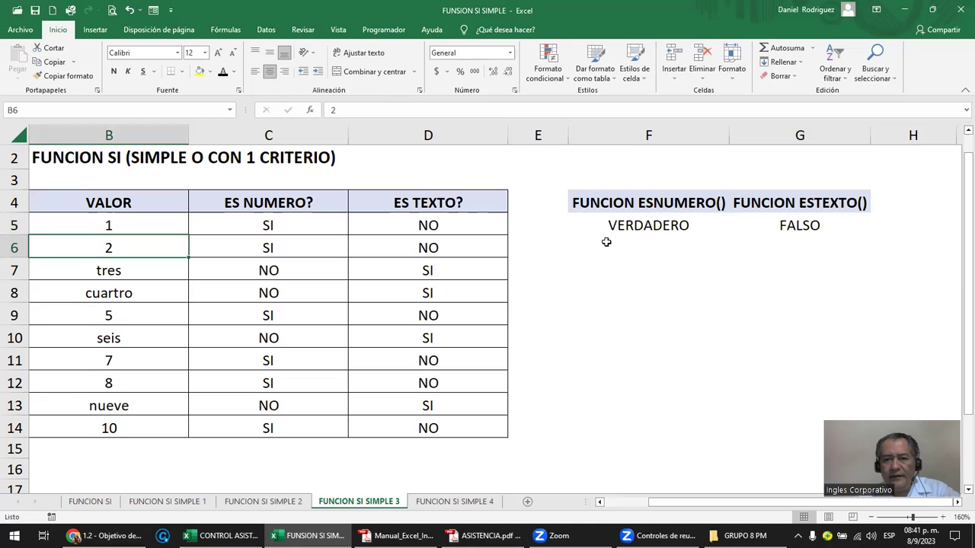
{"action": "key", "text": "ctrl+z"}
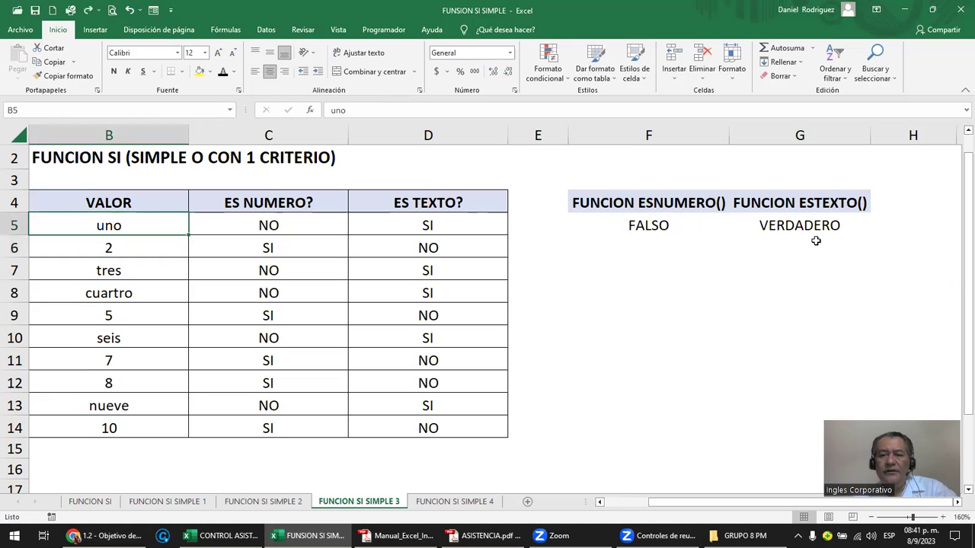
{"action": "left_click", "coordinate": [809, 226]}
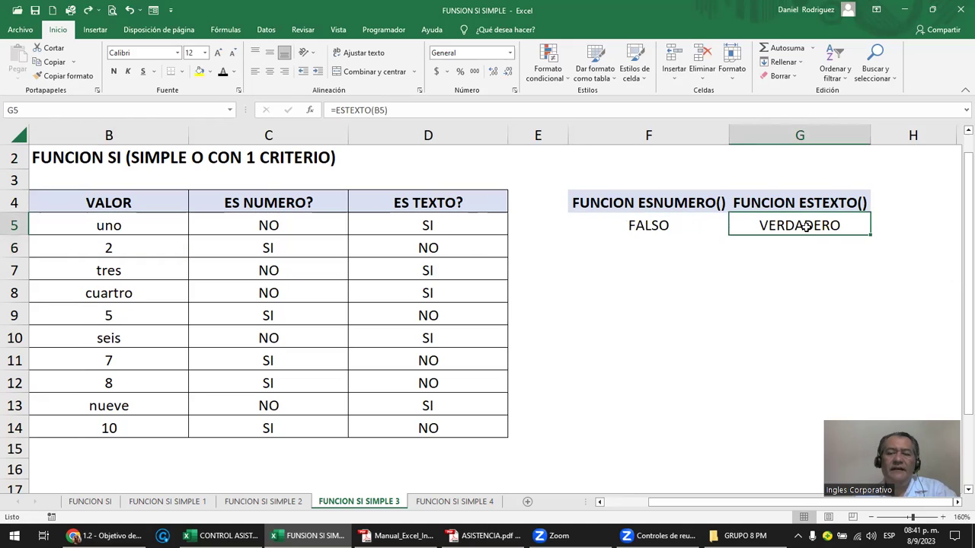
{"action": "left_click", "coordinate": [843, 203]}
{"action": "left_click", "coordinate": [827, 227]}
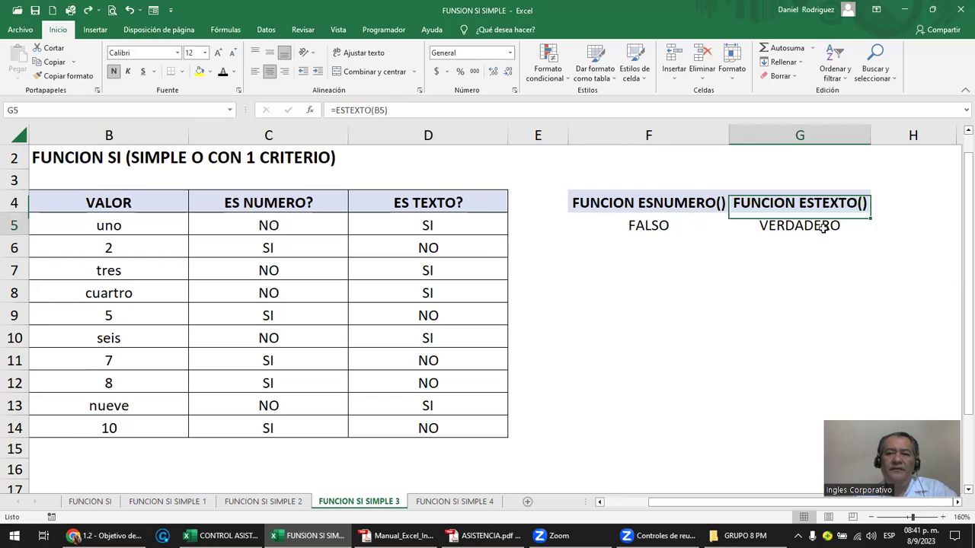
{"action": "left_click", "coordinate": [114, 225]}
Step: Compare the ESNUMERO formula in F5 with the ESTEXTO formula in G5
{"action": "left_click", "coordinate": [636, 227]}
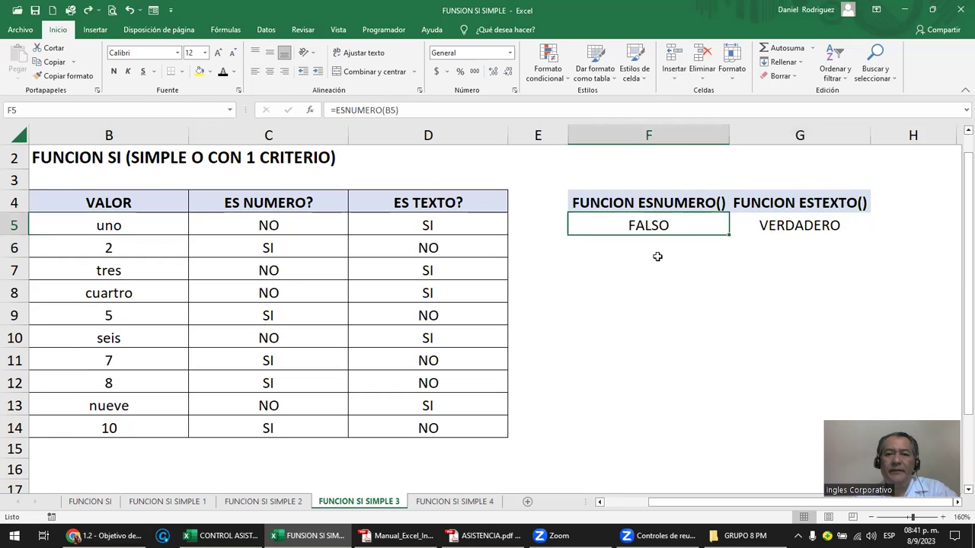
{"action": "left_click_drag", "start_coordinate": [809, 226], "coordinate": [678, 225]}
{"action": "left_click", "coordinate": [651, 260]}
{"action": "left_click", "coordinate": [651, 225]}
{"action": "left_click", "coordinate": [754, 225]}
{"action": "left_click", "coordinate": [665, 227]}
{"action": "left_click", "coordinate": [792, 224]}
{"action": "left_click", "coordinate": [680, 227]}
{"action": "left_click", "coordinate": [780, 229]}
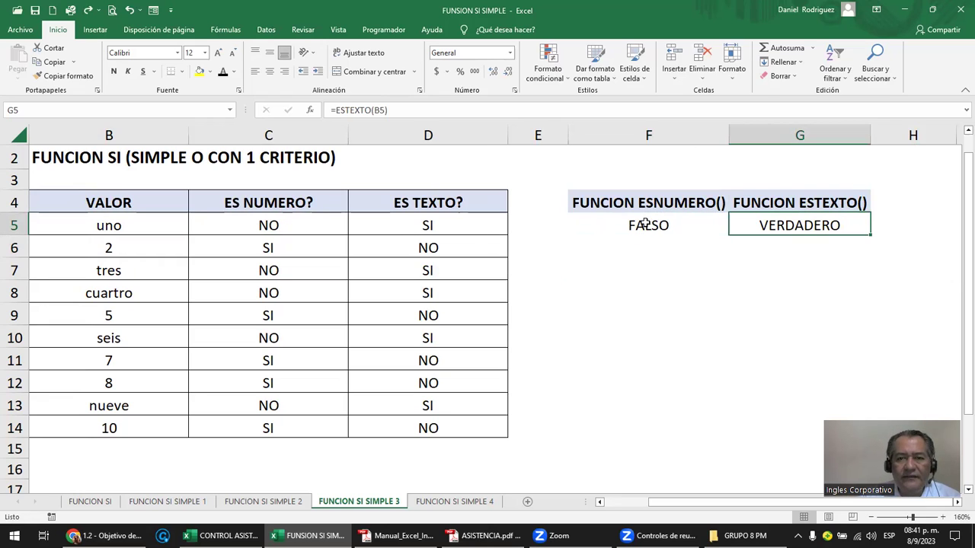
Step: Review C5's SI(ESNUMERO) formula in edit mode without changing it
{"action": "left_click", "coordinate": [644, 223]}
{"action": "left_click", "coordinate": [270, 225]}
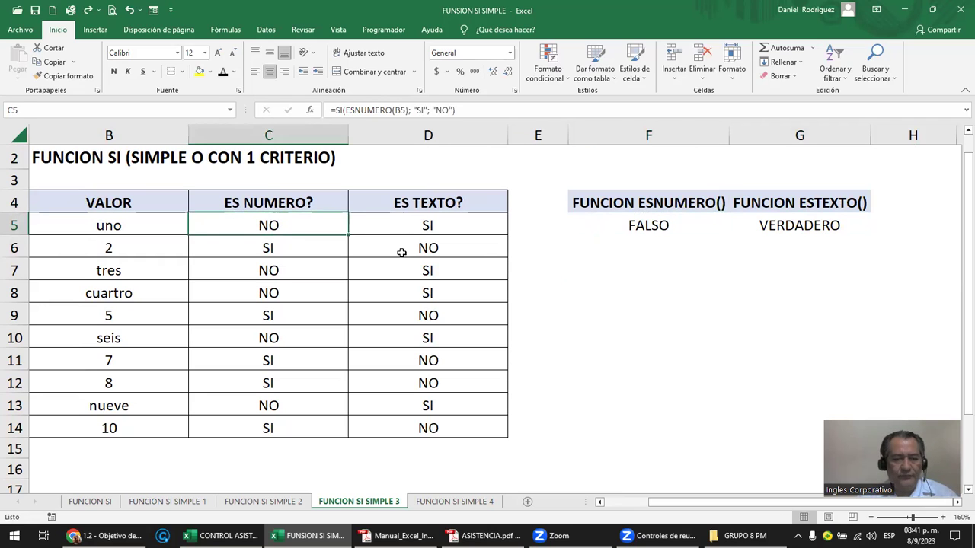
{"action": "key", "text": "F2"}
{"action": "key", "text": "Left"}
{"action": "key", "text": "Left"}
{"action": "key", "text": "Left"}
{"action": "key", "text": "Left"}
{"action": "key", "text": "Left"}
{"action": "key", "text": "Left"}
{"action": "key", "text": "Left"}
{"action": "key", "text": "Left"}
{"action": "key", "text": "Left"}
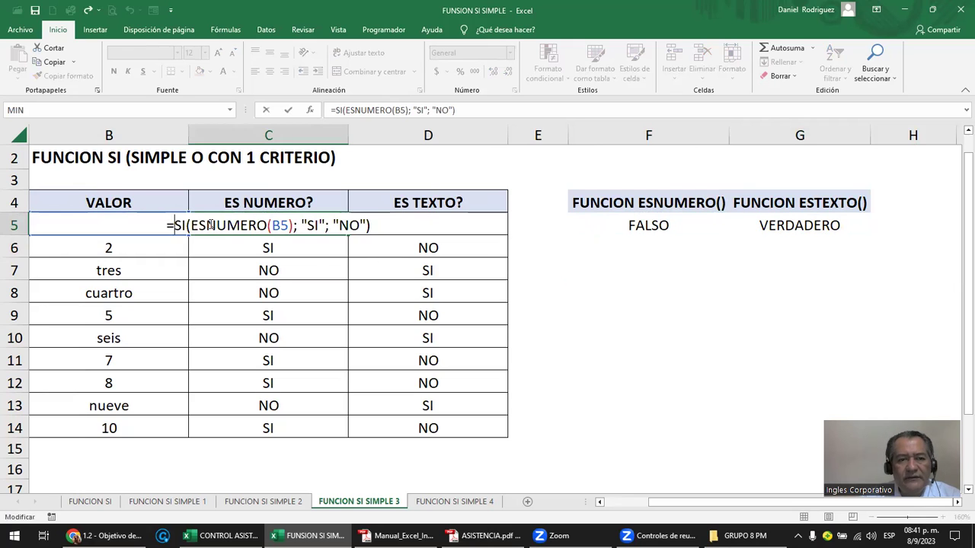
{"action": "key", "text": "Right"}
{"action": "key", "text": "Right"}
{"action": "key", "text": "Right"}
{"action": "key", "text": "Right"}
{"action": "key", "text": "Right"}
{"action": "key", "text": "Right"}
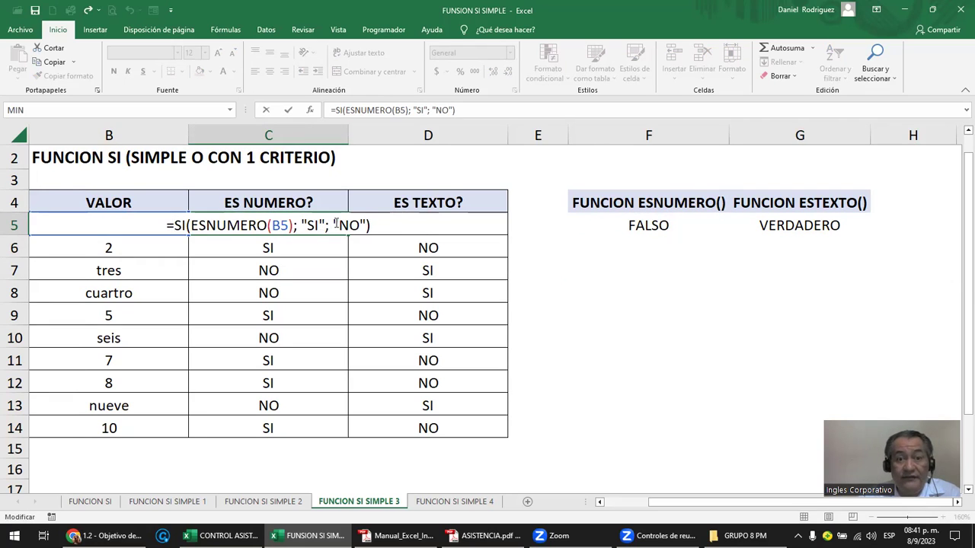
{"action": "key", "text": "Escape"}
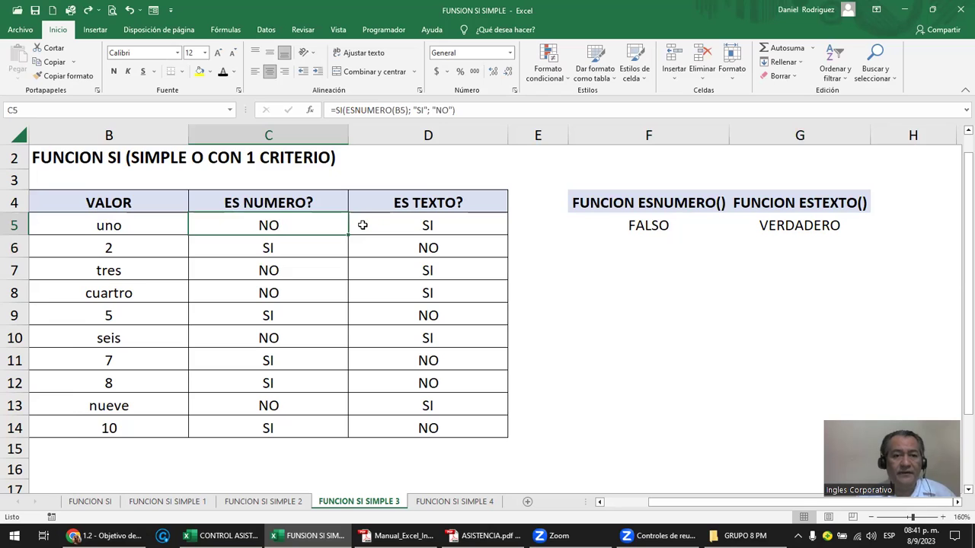
Step: Delete the ES NUMERO? results in C6:C14 and then in C5
{"action": "left_click_drag", "start_coordinate": [268, 248], "coordinate": [268, 428]}
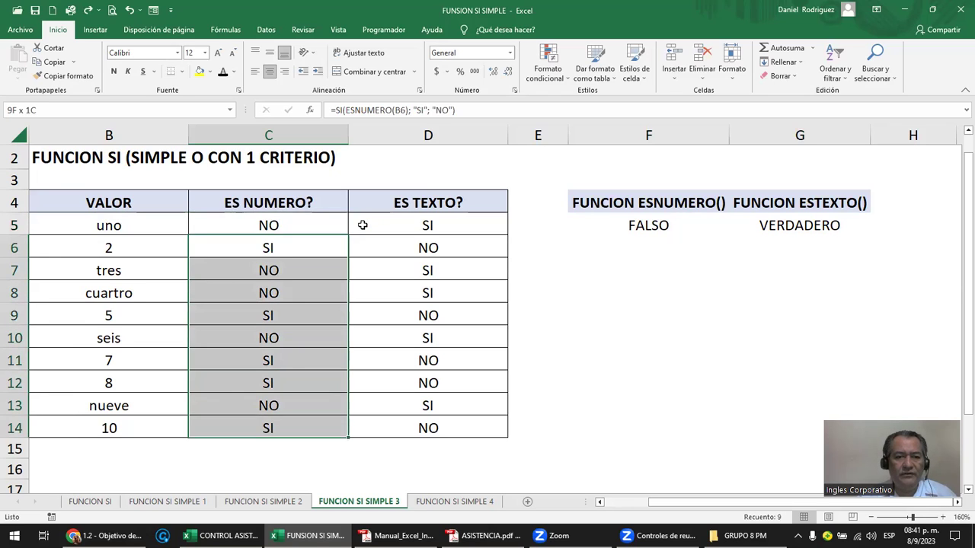
{"action": "key", "text": "Delete"}
{"action": "key", "text": "Up"}
{"action": "key", "text": "Delete"}
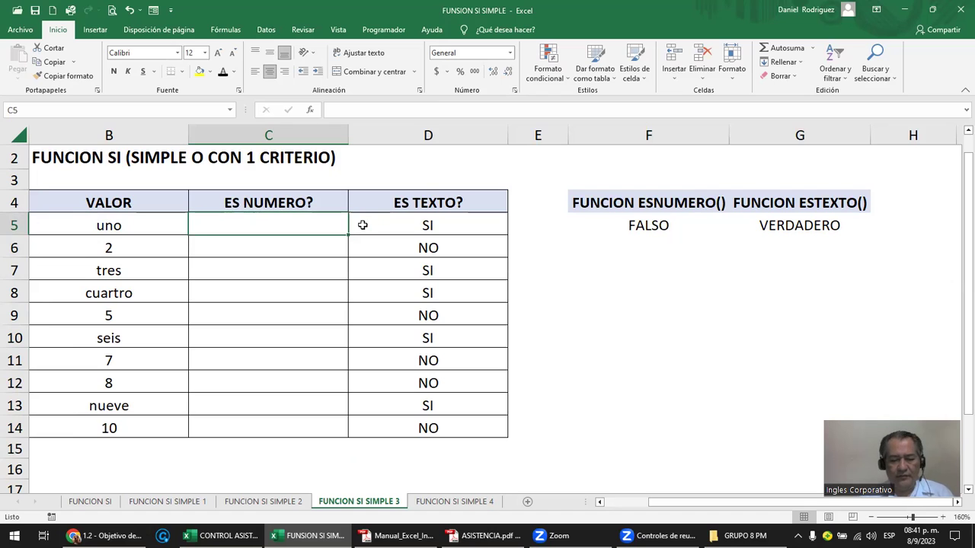
Step: Enter =SI(ESNUMERO(B5);"SI";"NO") in C5, taking ESNUMERO from autocomplete and clicking B5
{"action": "type", "text": "="}
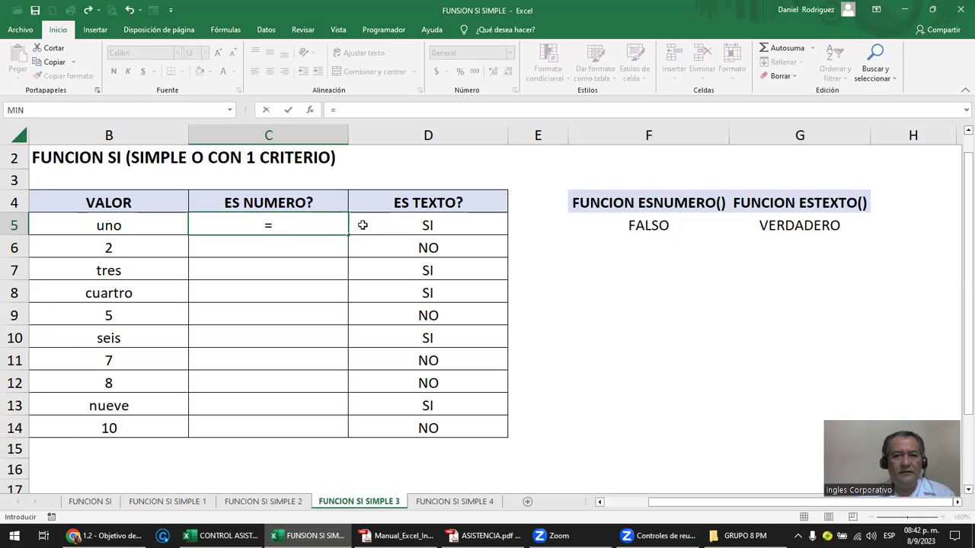
{"action": "type", "text": "SI"}
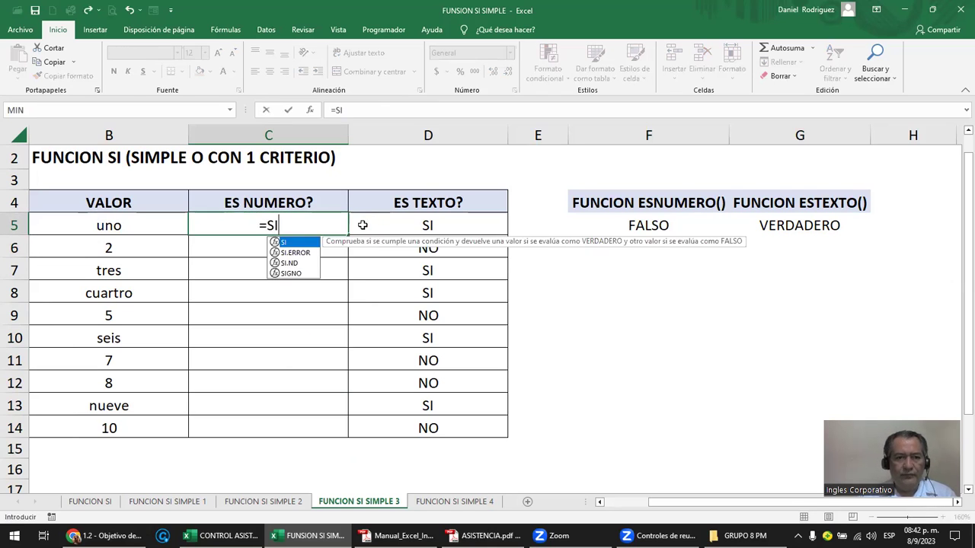
{"action": "type", "text": "("}
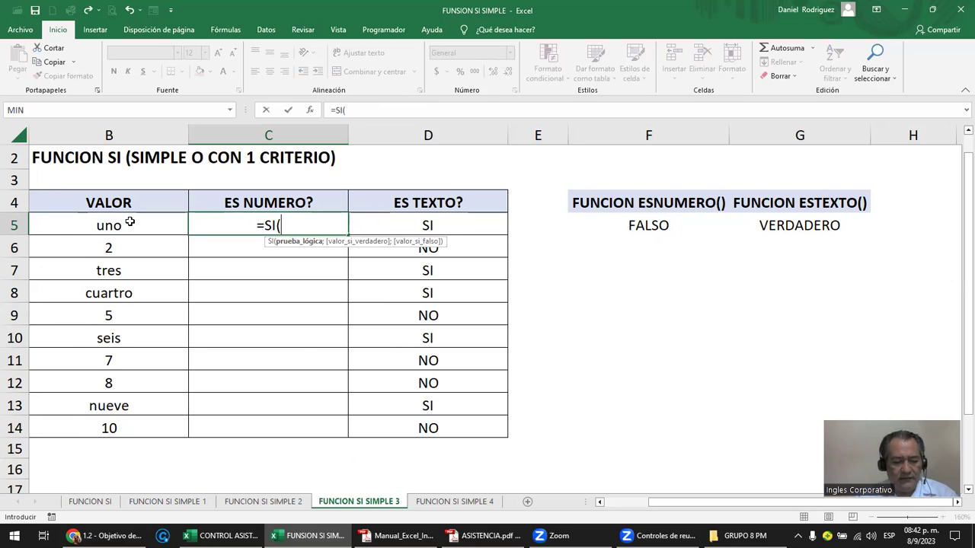
{"action": "type", "text": "ESNU"}
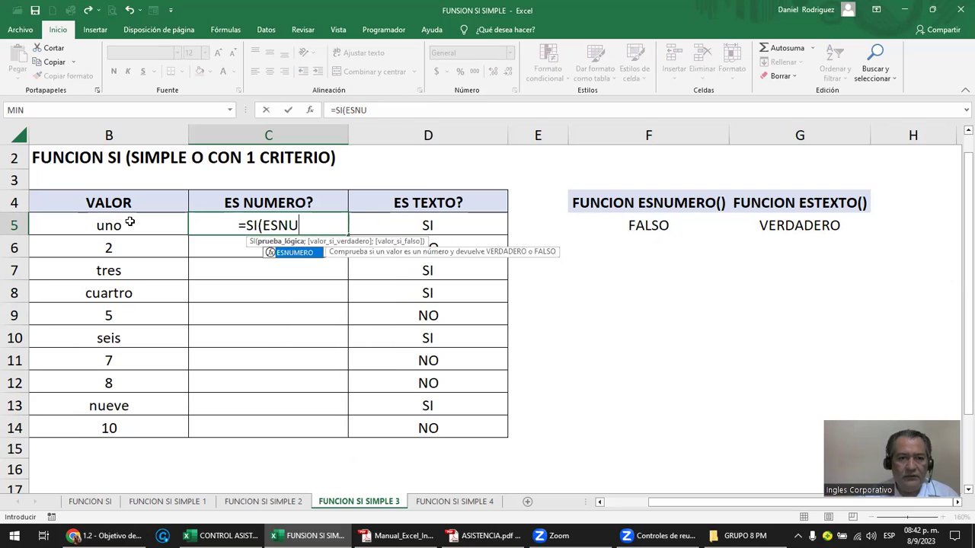
{"action": "double_click", "coordinate": [298, 254]}
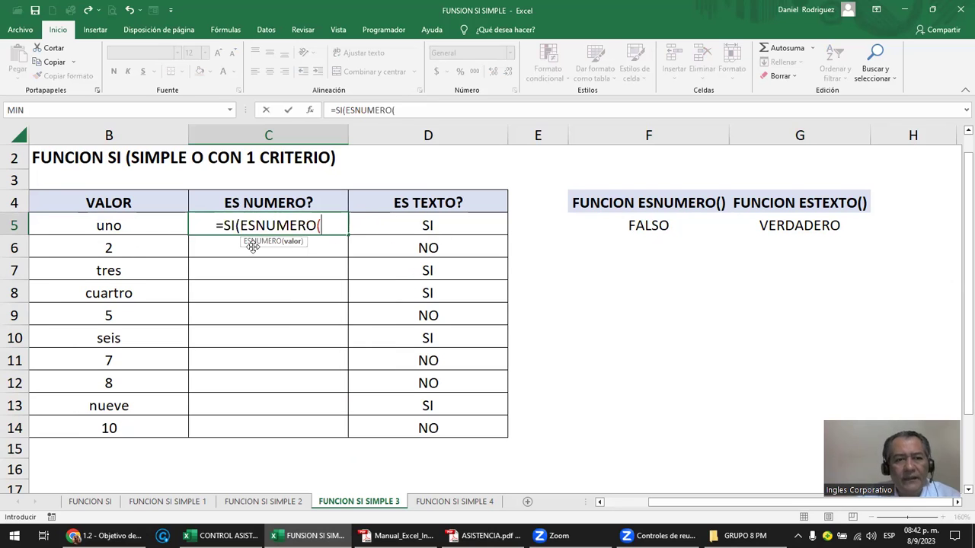
{"action": "left_click", "coordinate": [156, 227]}
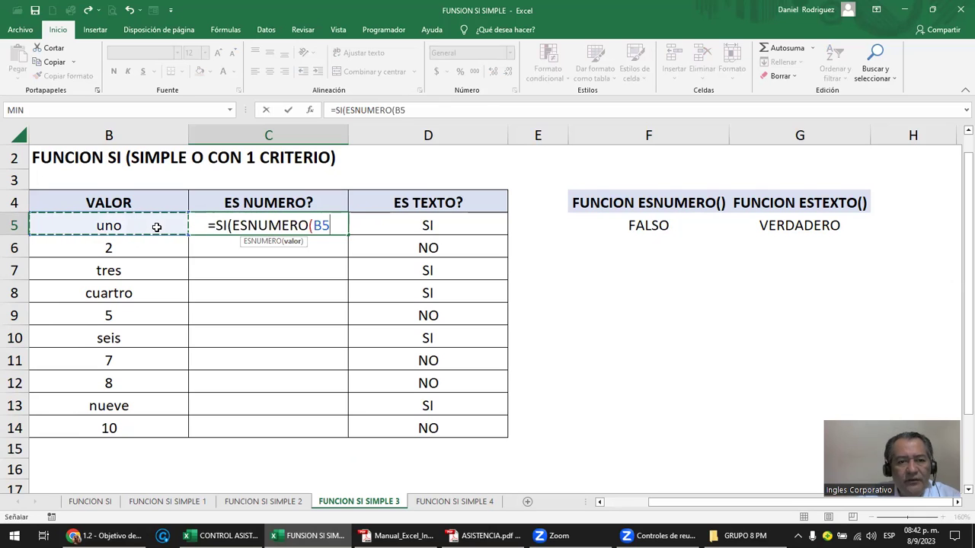
{"action": "type", "text": ")"}
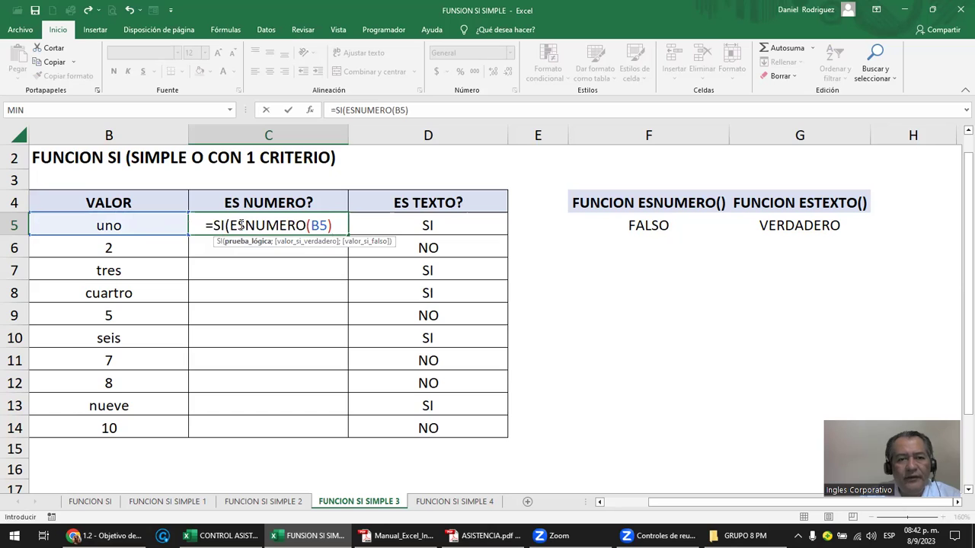
{"action": "left_click_drag", "start_coordinate": [230, 226], "coordinate": [332, 227]}
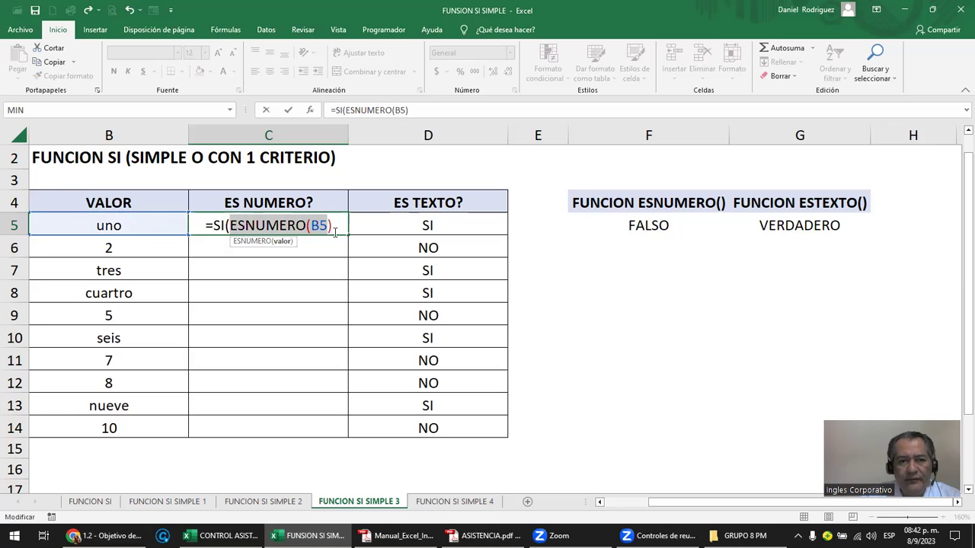
{"action": "left_click", "coordinate": [334, 232]}
{"action": "type", "text": ";"}
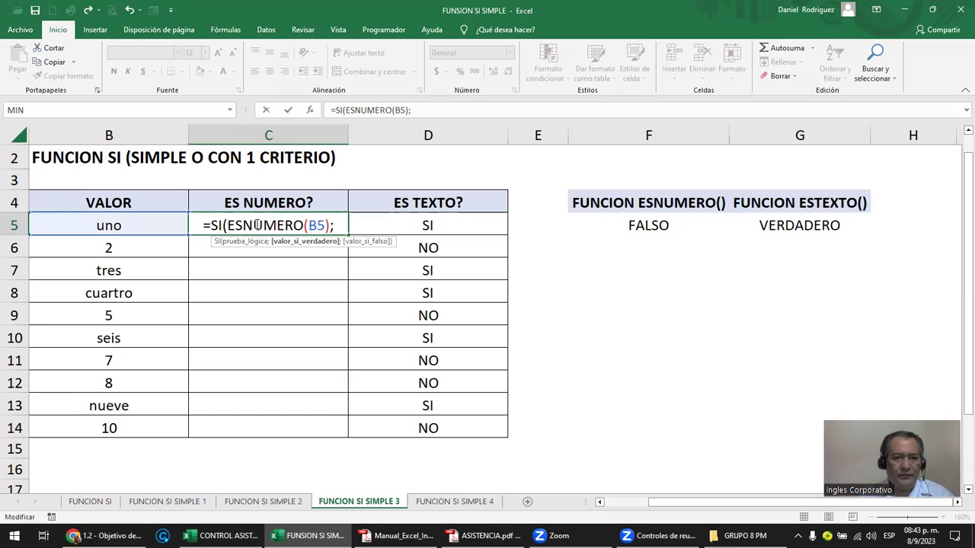
{"action": "type", "text": "\""}
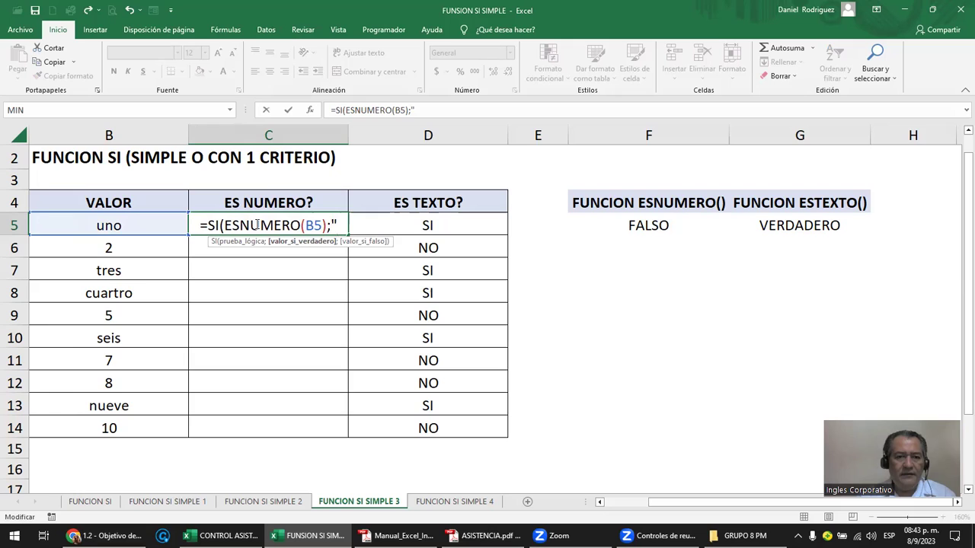
{"action": "type", "text": "SI\""}
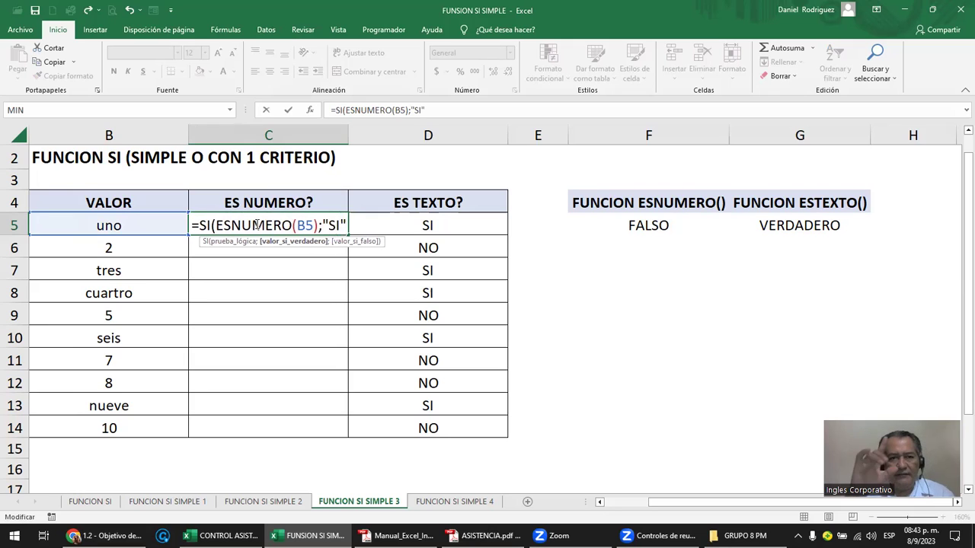
{"action": "type", "text": ";"}
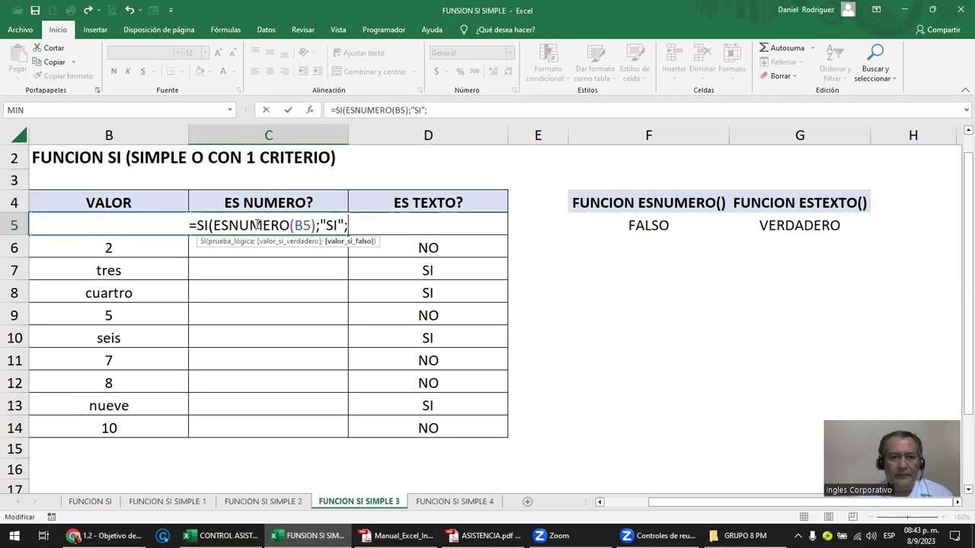
{"action": "type", "text": "\""}
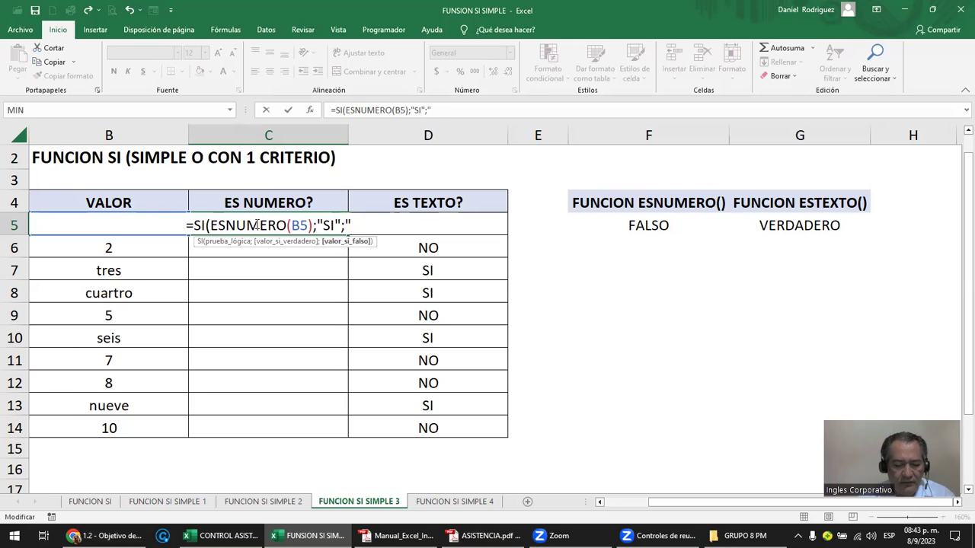
{"action": "type", "text": "NO\")"}
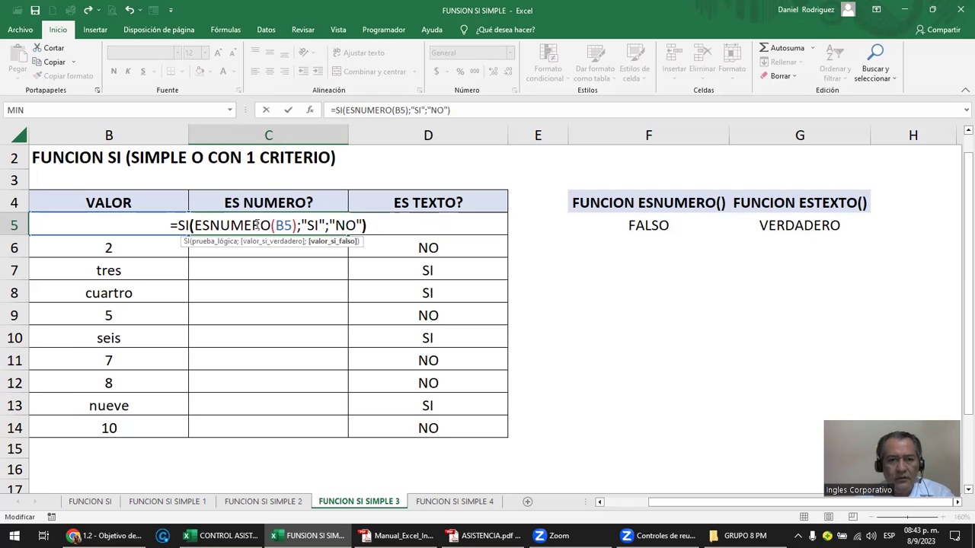
{"action": "key", "text": "ctrl+Return"}
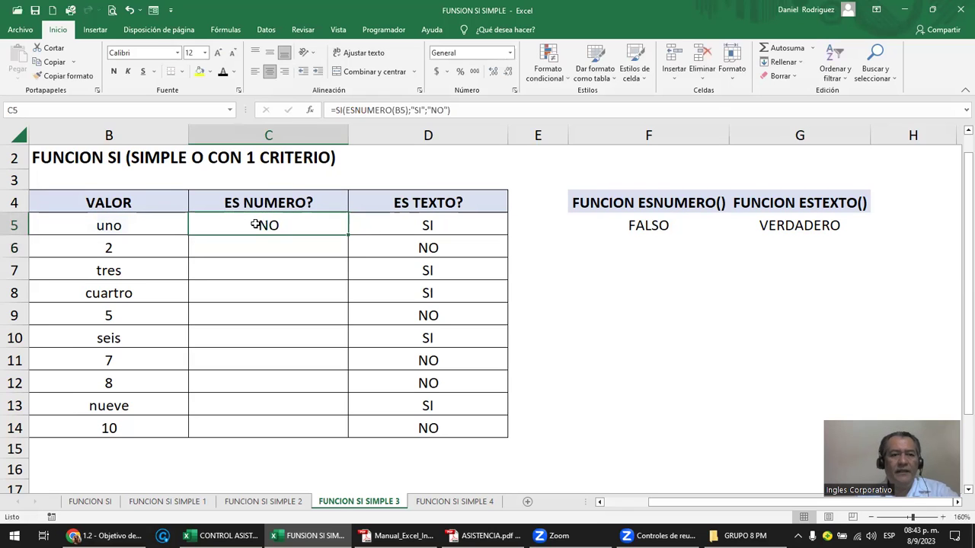
Step: Add spaces around ESNUMERO(B5) in C5's formula, highlight that test, and bring up the SI lesson page
{"action": "double_click", "coordinate": [262, 221]}
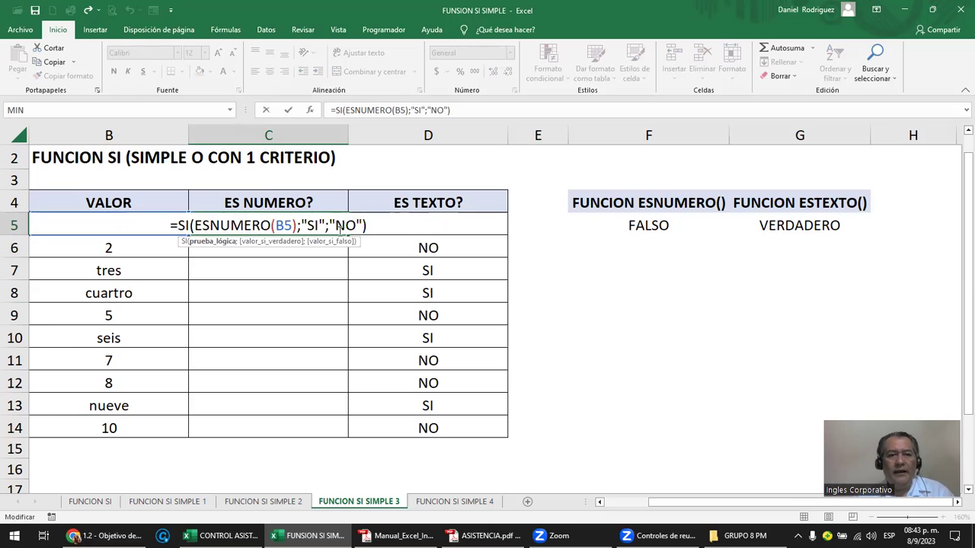
{"action": "left_click", "coordinate": [300, 225]}
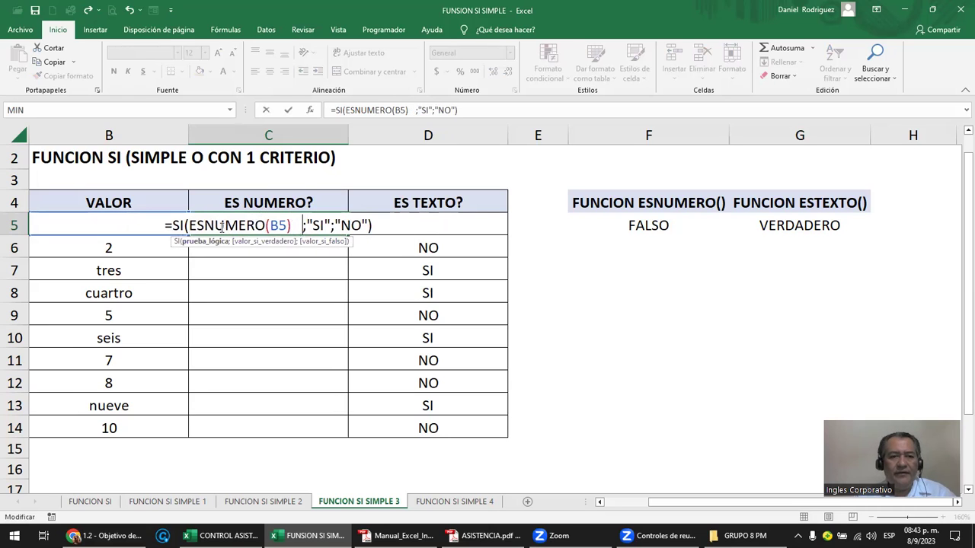
{"action": "left_click", "coordinate": [188, 226]}
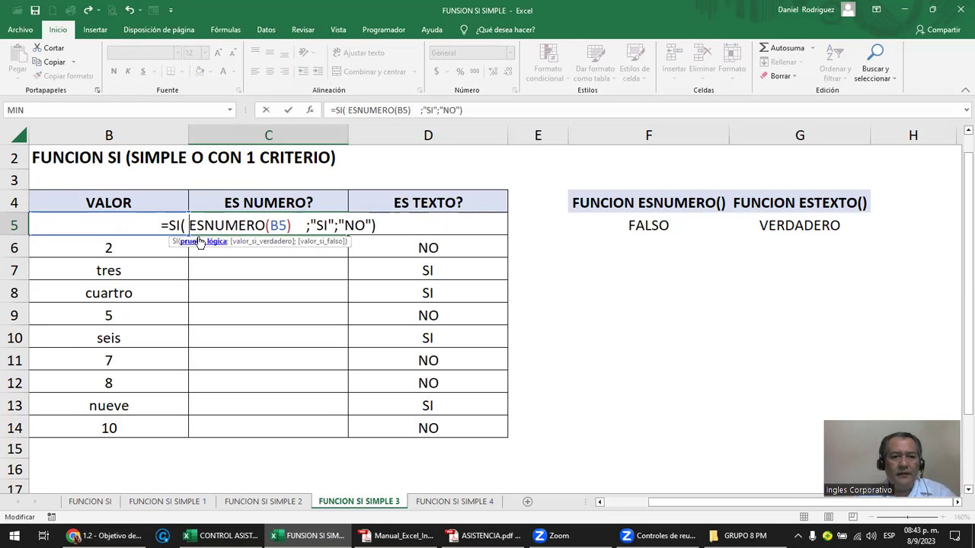
{"action": "left_click_drag", "start_coordinate": [299, 225], "coordinate": [195, 228]}
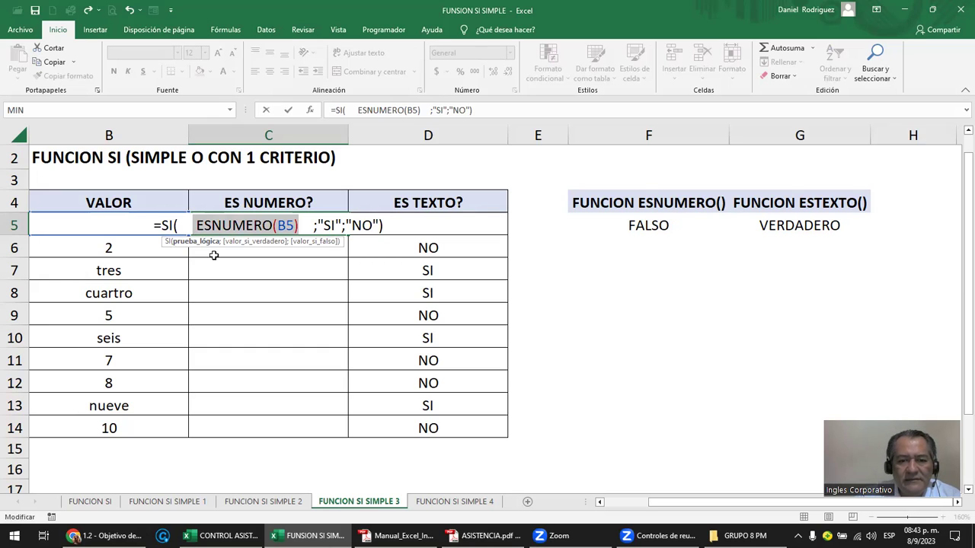
{"action": "mouse_move", "coordinate": [221, 535]}
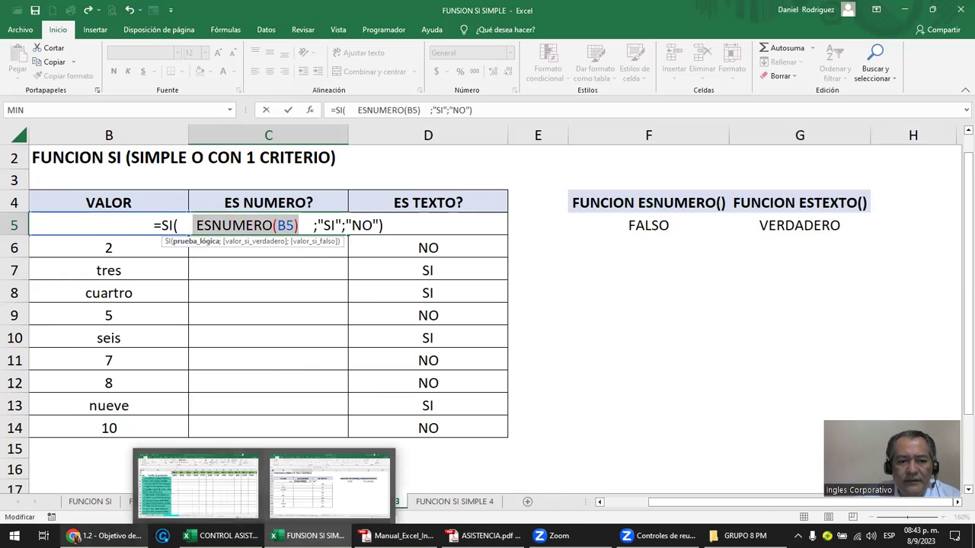
{"action": "left_click", "coordinate": [107, 536]}
{"action": "scroll", "coordinate": [284, 348], "scroll_direction": "up", "scroll_amount": 4}
{"action": "scroll", "coordinate": [284, 347], "scroll_direction": "up", "scroll_amount": 3}
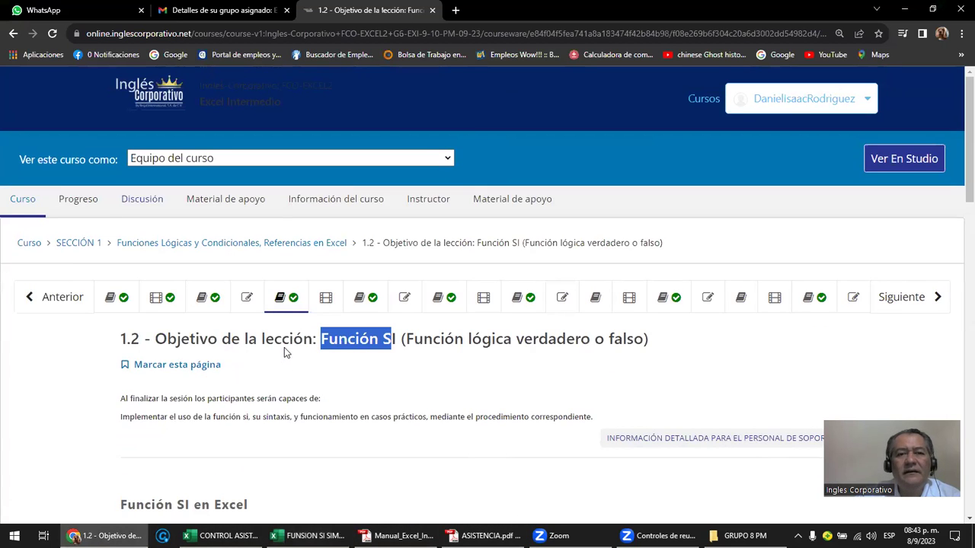
{"action": "scroll", "coordinate": [355, 347], "scroll_direction": "down", "scroll_amount": 2}
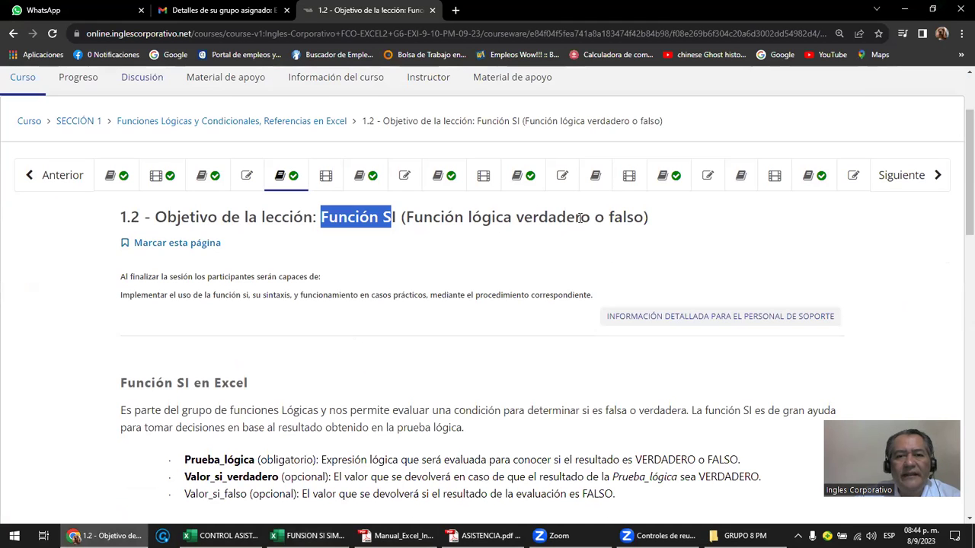
{"action": "scroll", "coordinate": [570, 251], "scroll_direction": "down", "scroll_amount": 1}
{"action": "scroll", "coordinate": [570, 262], "scroll_direction": "down", "scroll_amount": 6}
{"action": "scroll", "coordinate": [571, 263], "scroll_direction": "down", "scroll_amount": 5}
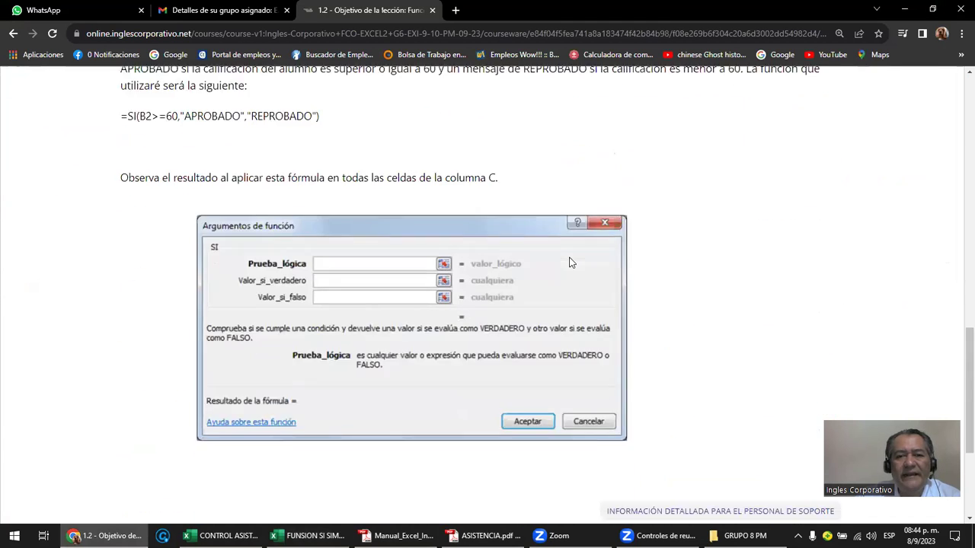
{"action": "scroll", "coordinate": [572, 263], "scroll_direction": "down", "scroll_amount": 3}
{"action": "scroll", "coordinate": [567, 262], "scroll_direction": "up", "scroll_amount": 8}
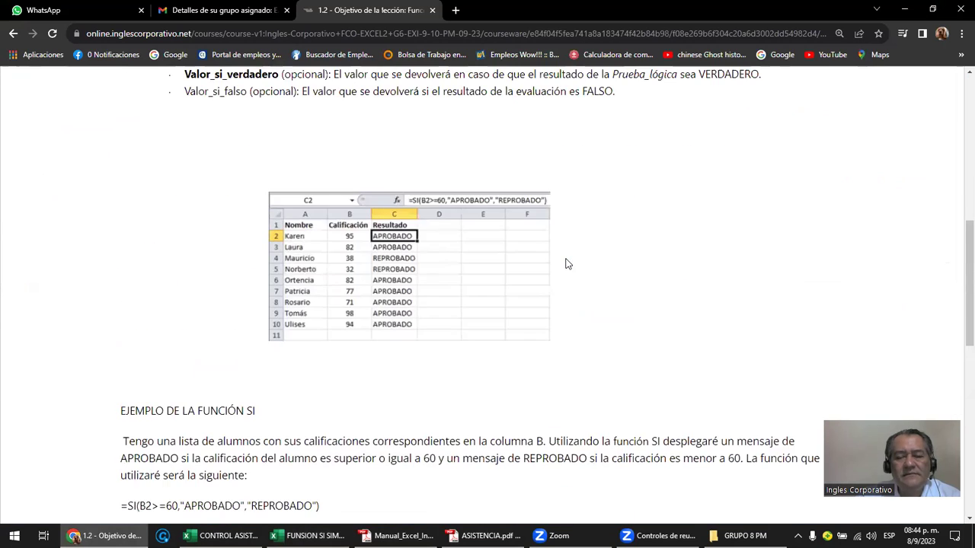
{"action": "scroll", "coordinate": [566, 264], "scroll_direction": "up", "scroll_amount": 2}
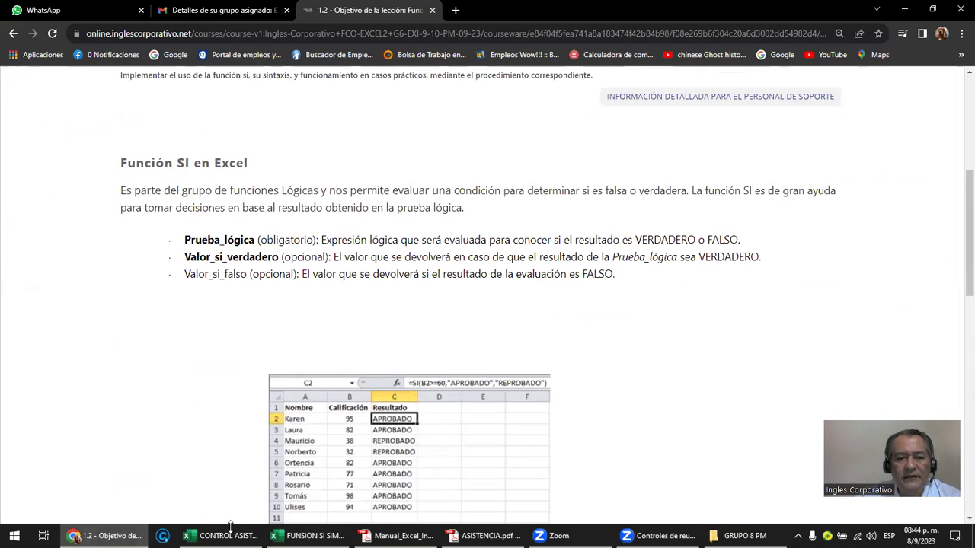
{"action": "left_click", "coordinate": [308, 535]}
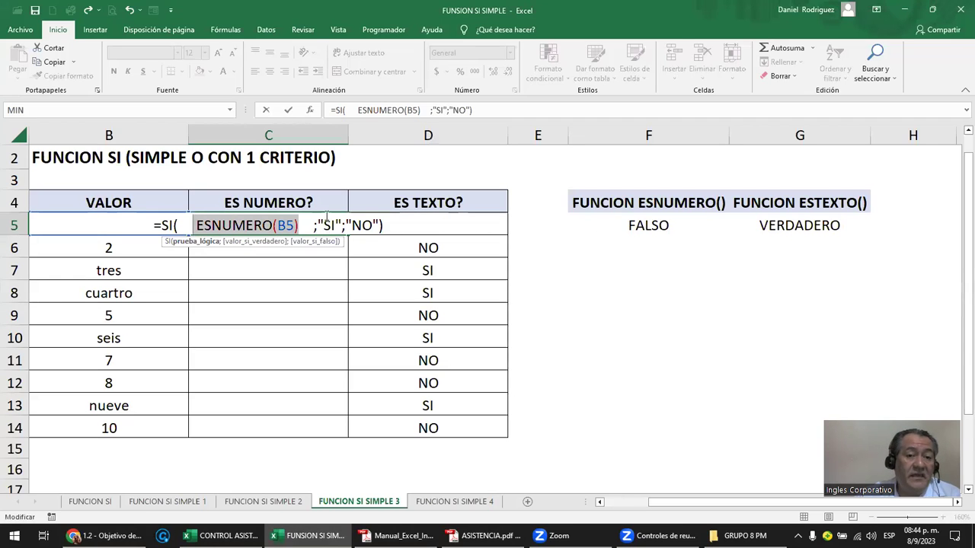
Step: Add spaces around the semicolons in C5's formula and commit it
{"action": "key", "text": "Left"}
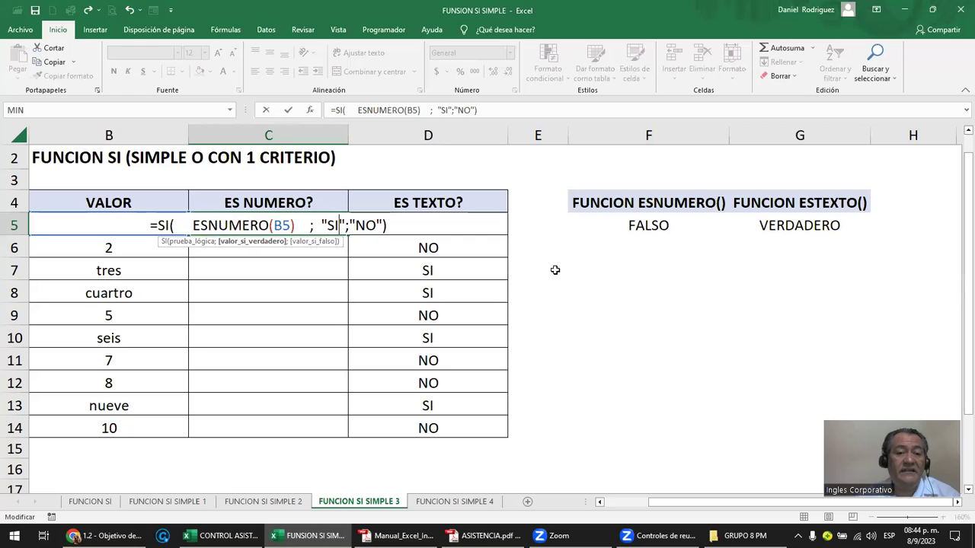
{"action": "key", "text": "BackSpace"}
{"action": "key", "text": "Right"}
{"action": "key", "text": "Right"}
{"action": "key", "text": "Right"}
{"action": "key", "text": "Right"}
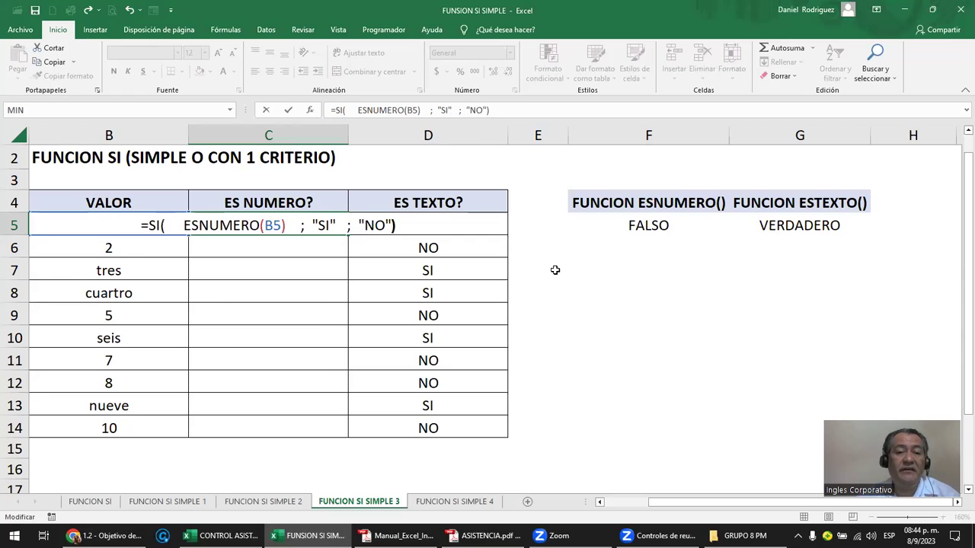
{"action": "key", "text": "Left"}
{"action": "key", "text": "Right"}
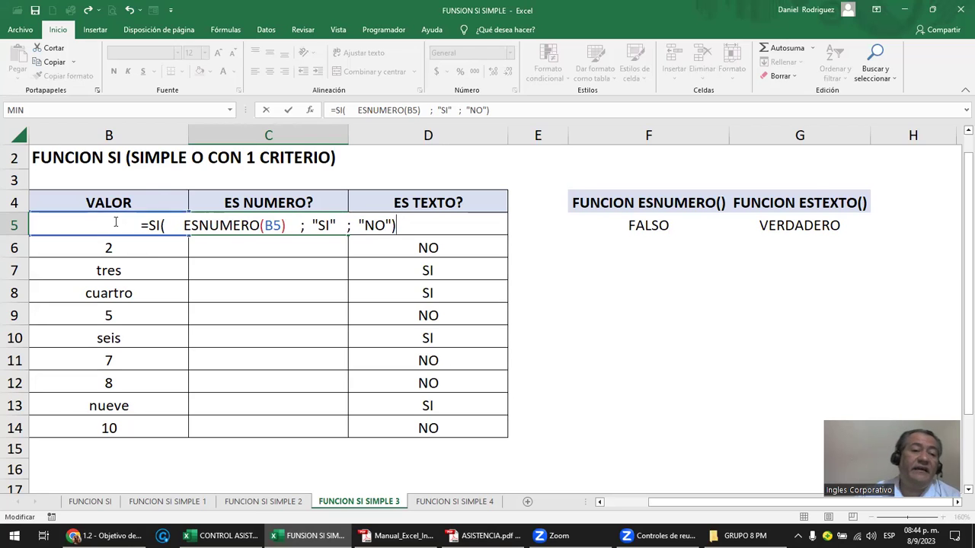
{"action": "left_click_drag", "start_coordinate": [182, 225], "coordinate": [292, 223]}
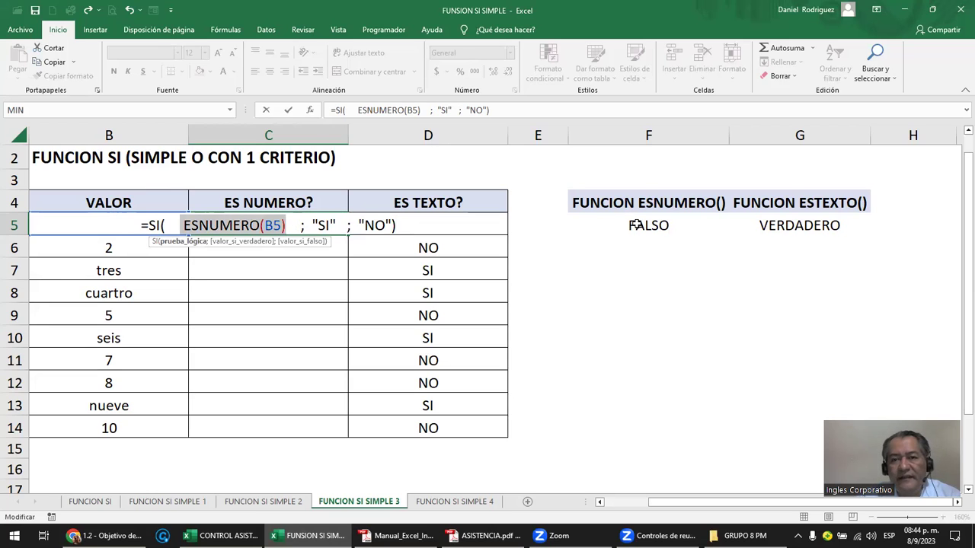
{"action": "key", "text": "Return"}
Step: Test C5 by entering 1 in B5 so it returns SI, then reopen C5's formula
{"action": "key", "text": "Up"}
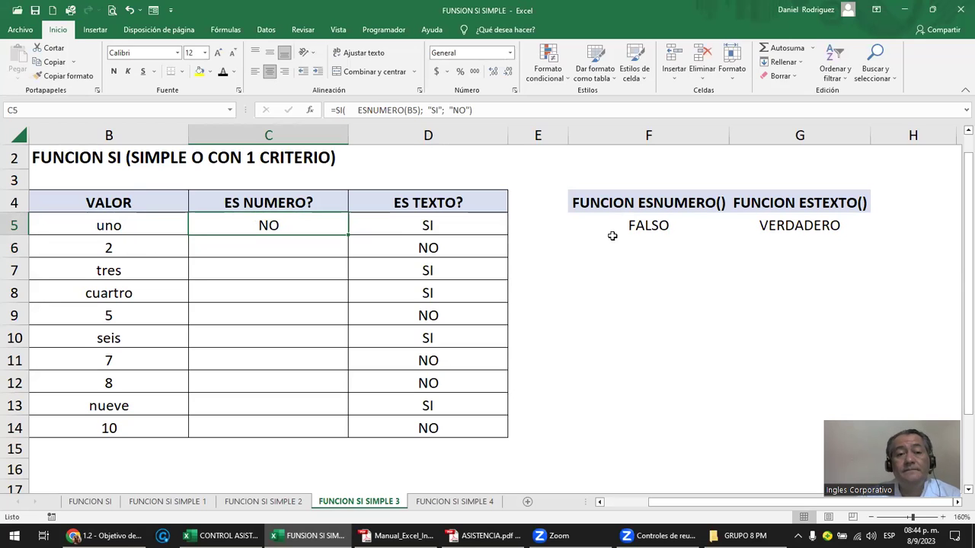
{"action": "left_click", "coordinate": [139, 226]}
{"action": "type", "text": "1"}
{"action": "key", "text": "Return"}
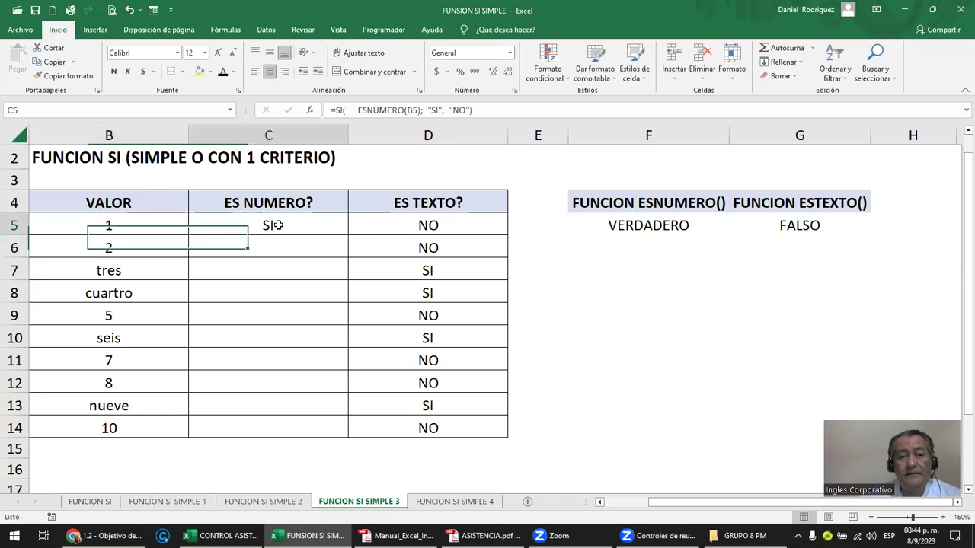
{"action": "double_click", "coordinate": [269, 224]}
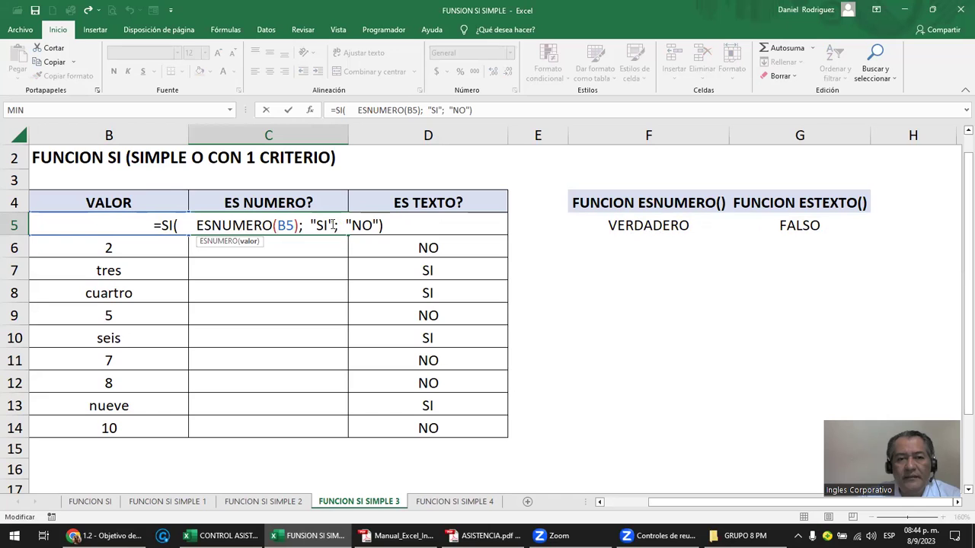
{"action": "key", "text": "ctrl+Return"}
{"action": "type", "text": "uno"}
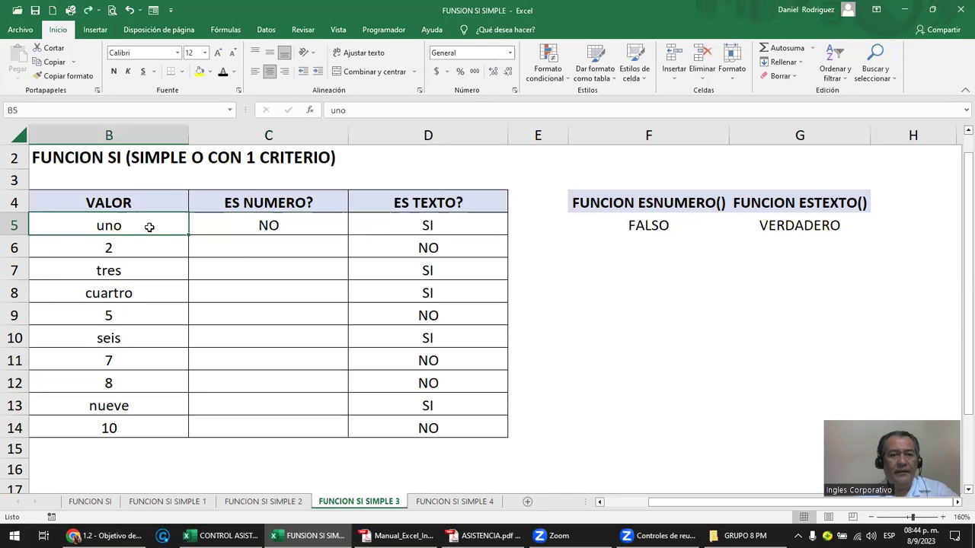
{"action": "key", "text": "F2"}
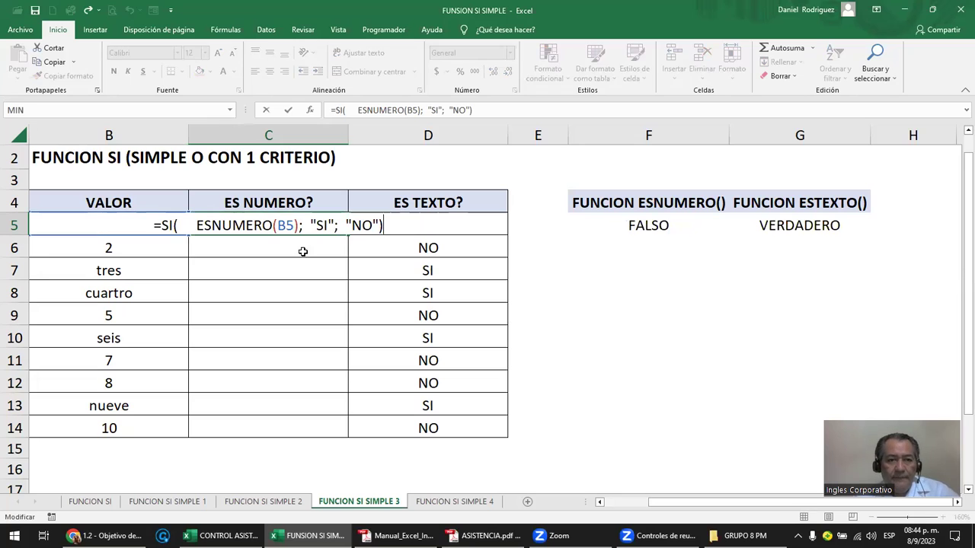
Step: Copy C5's ESNUMERO formula down to C14 using the fill handle
{"action": "key", "text": "Escape"}
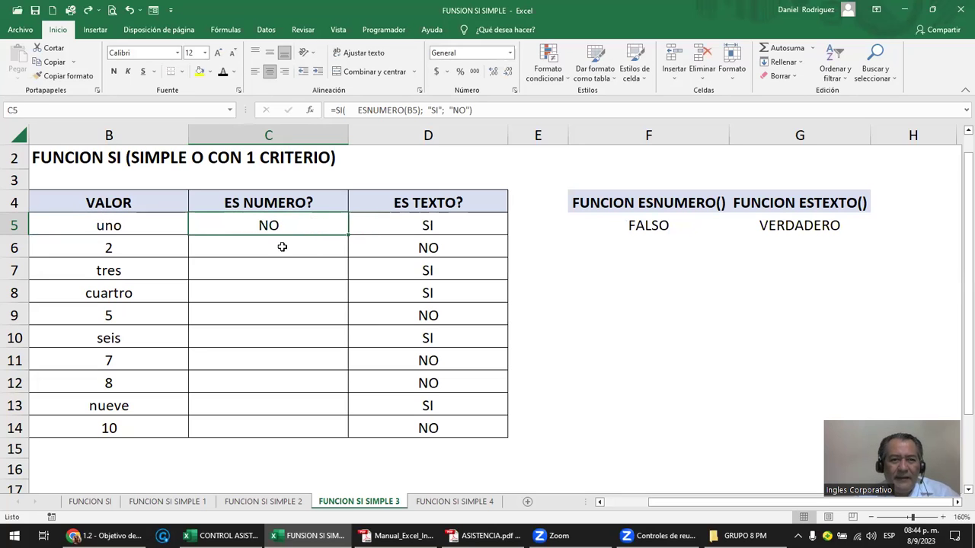
{"action": "left_click_drag", "start_coordinate": [280, 246], "coordinate": [287, 421]}
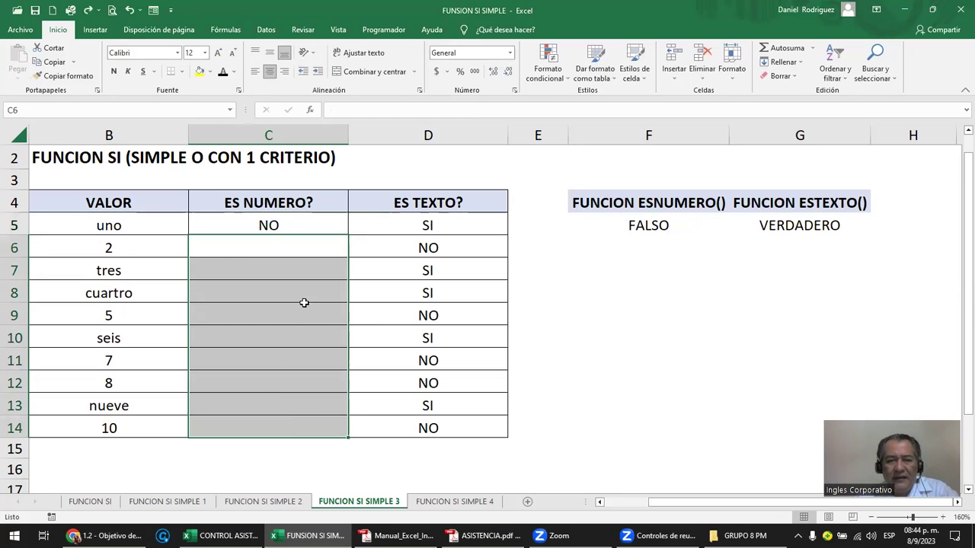
{"action": "left_click", "coordinate": [299, 228]}
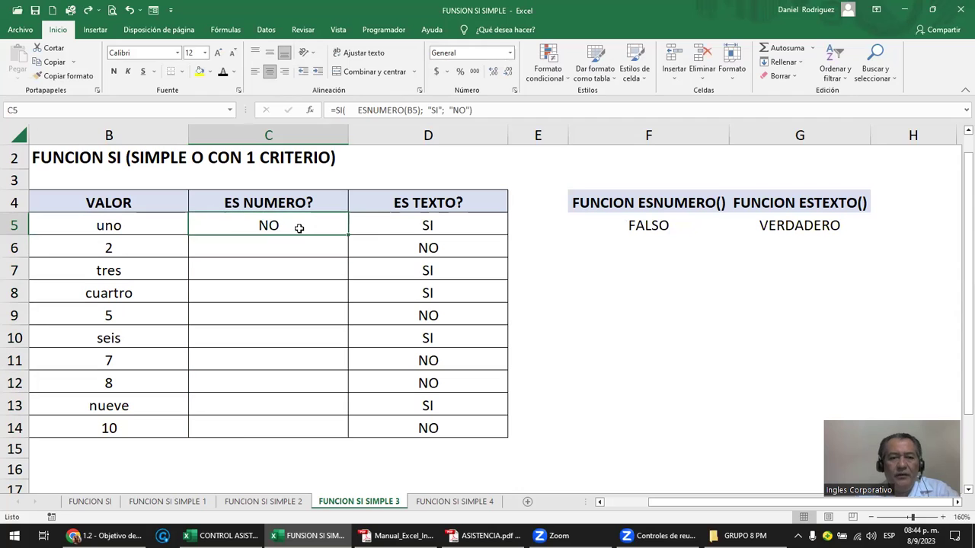
{"action": "double_click", "coordinate": [348, 236]}
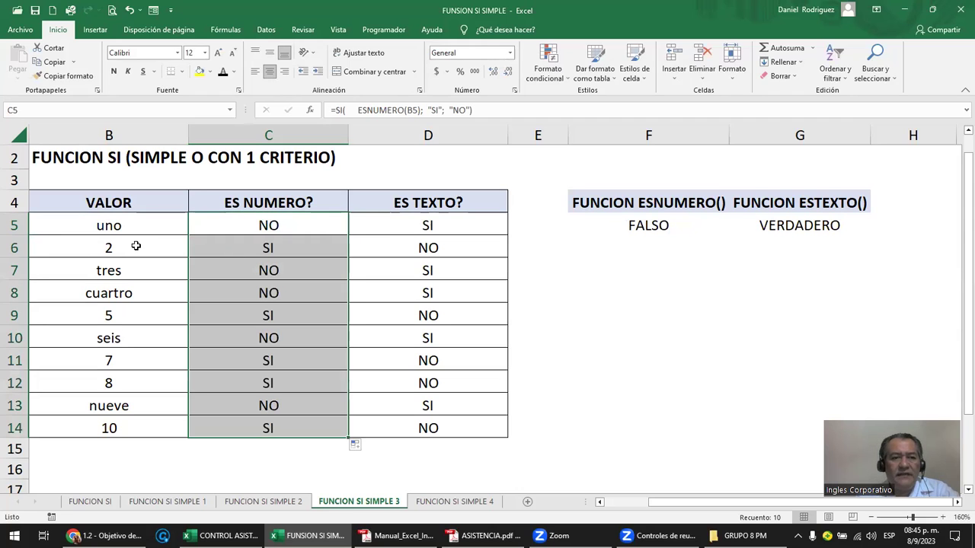
Step: Check the copied SI/NO results against the values 2, tres, seis and 10 in column B
{"action": "left_click", "coordinate": [134, 248]}
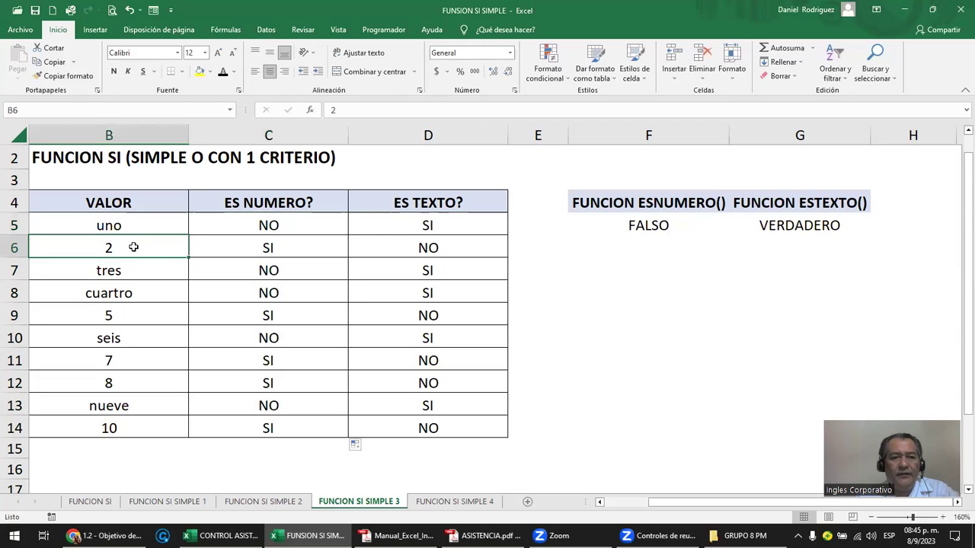
{"action": "left_click", "coordinate": [267, 244]}
{"action": "left_click", "coordinate": [144, 269]}
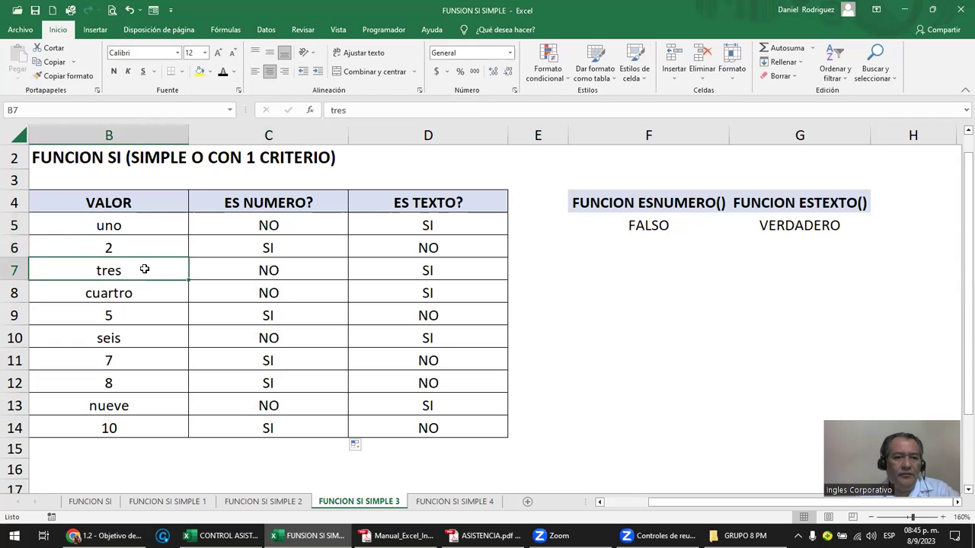
{"action": "left_click", "coordinate": [272, 270]}
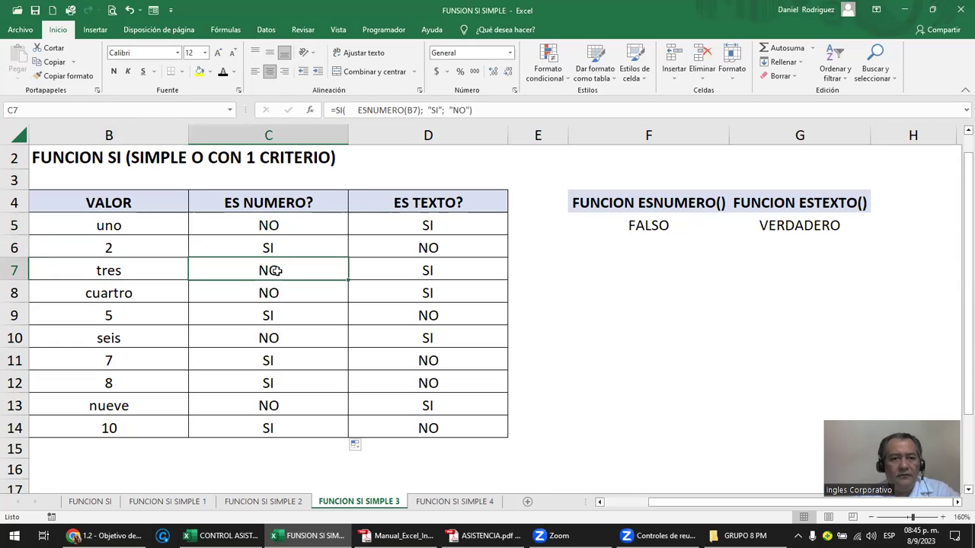
{"action": "left_click", "coordinate": [291, 133]}
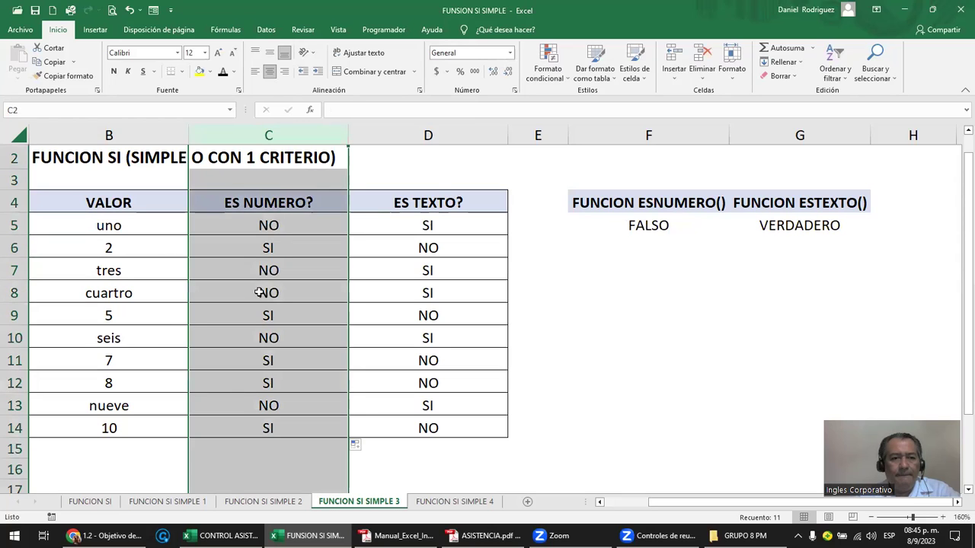
{"action": "left_click", "coordinate": [256, 292]}
{"action": "left_click", "coordinate": [135, 347]}
{"action": "left_click", "coordinate": [267, 339]}
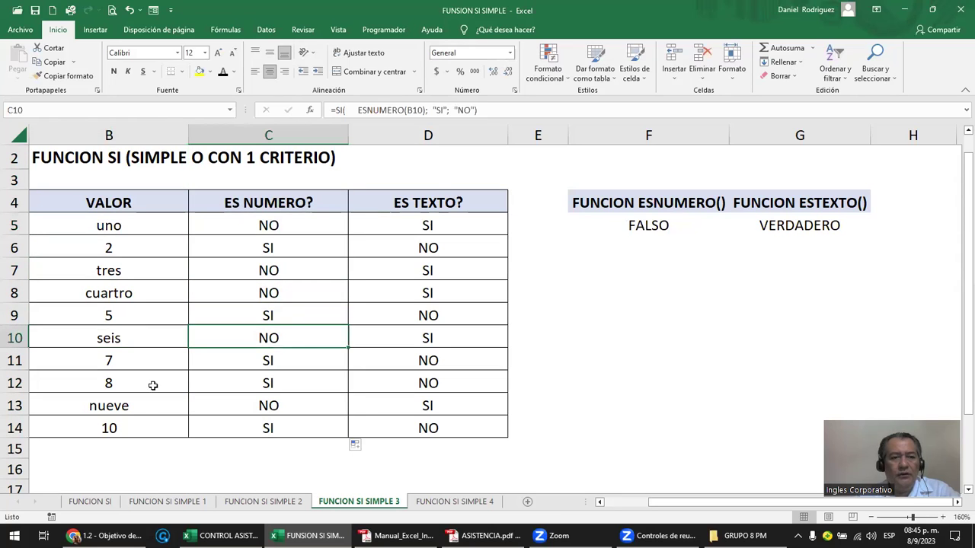
{"action": "left_click", "coordinate": [121, 427]}
{"action": "left_click", "coordinate": [267, 423]}
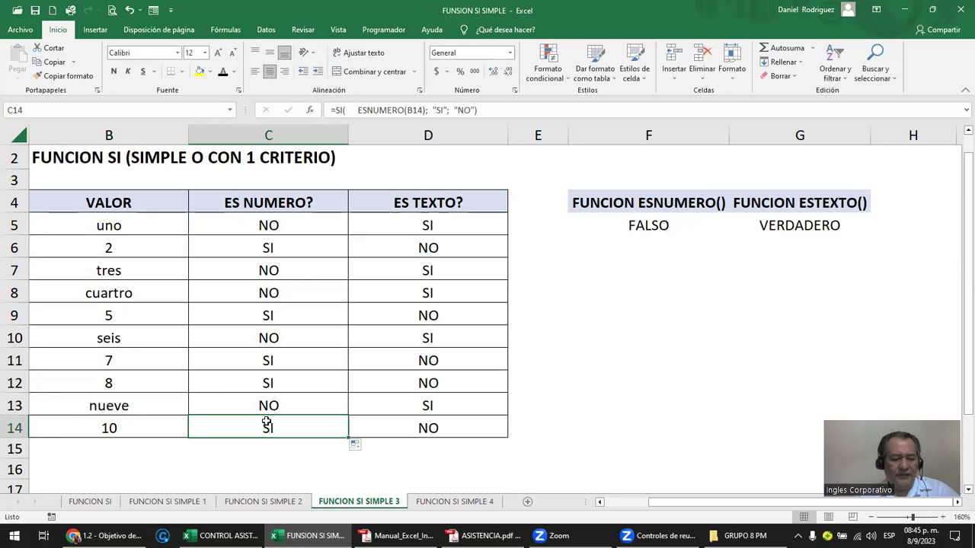
{"action": "left_click", "coordinate": [160, 425]}
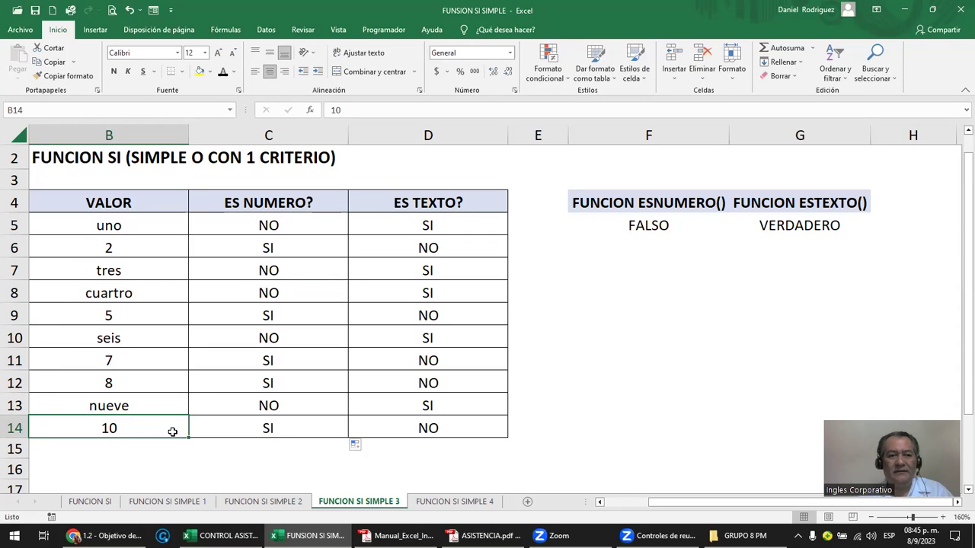
{"action": "key", "text": "Right"}
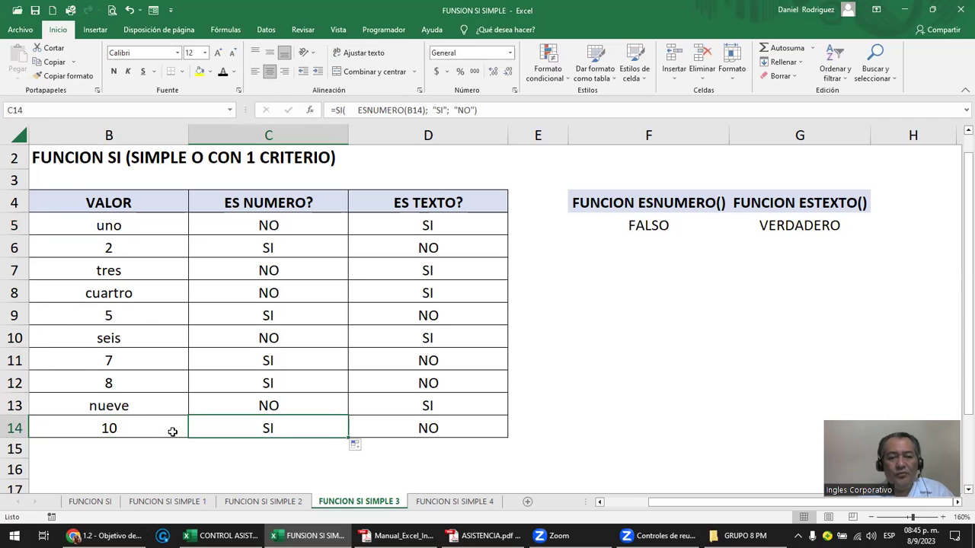
{"action": "key", "text": "F2"}
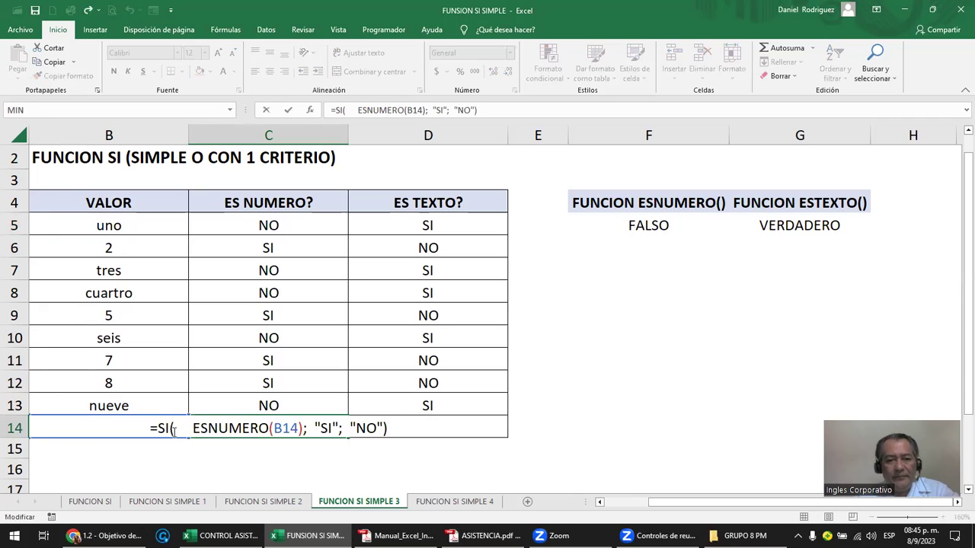
{"action": "left_click_drag", "start_coordinate": [192, 428], "coordinate": [302, 427]}
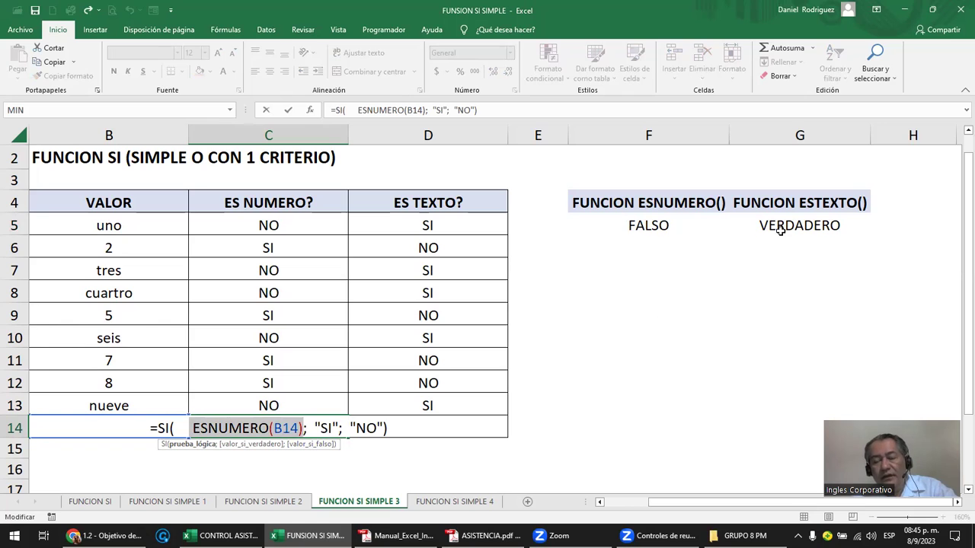
{"action": "left_click", "coordinate": [180, 447]}
{"action": "type", "text": "10"}
{"action": "left_click", "coordinate": [141, 429]}
{"action": "key", "text": "ctrl+c"}
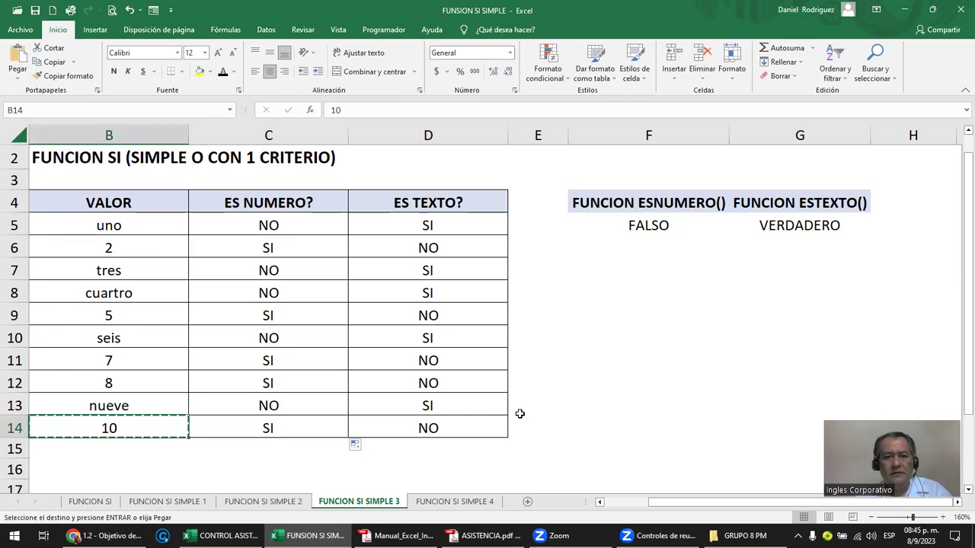
{"action": "left_click", "coordinate": [617, 308]}
{"action": "right_click", "coordinate": [617, 308]}
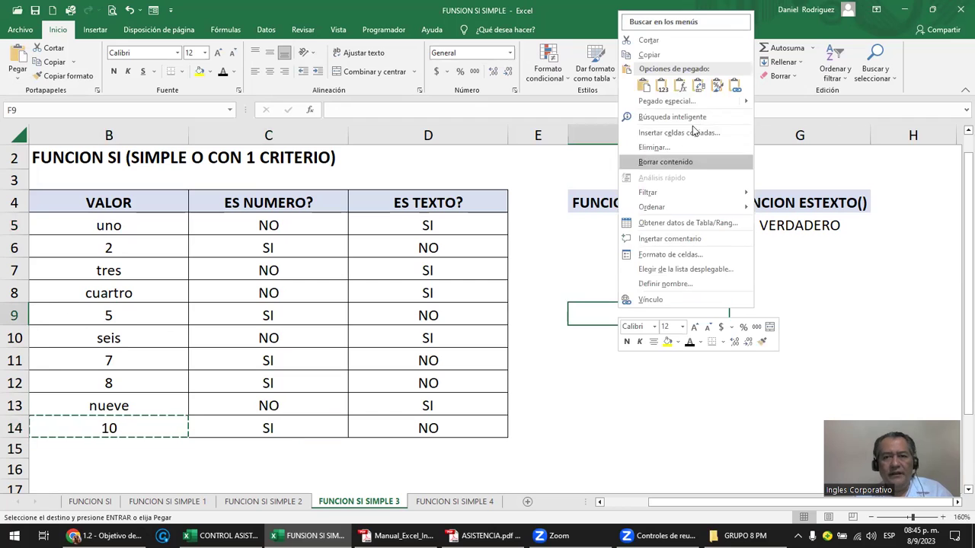
{"action": "mouse_move", "coordinate": [745, 103]}
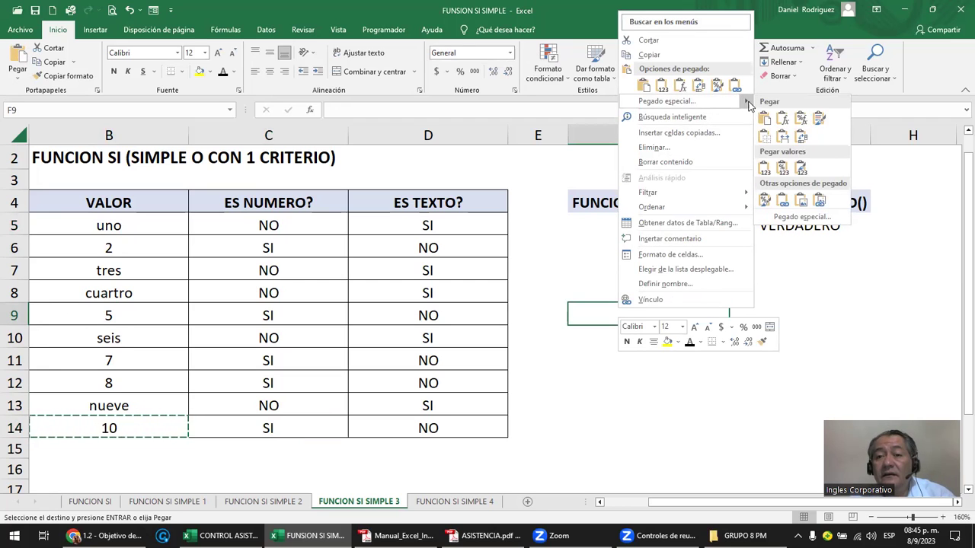
{"action": "left_click", "coordinate": [812, 218]}
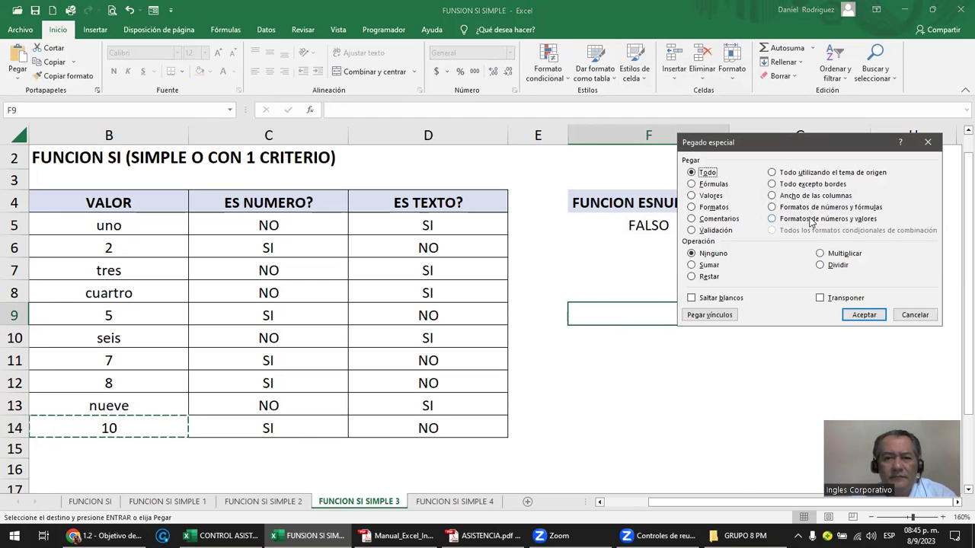
{"action": "left_click_drag", "start_coordinate": [747, 149], "coordinate": [373, 115]}
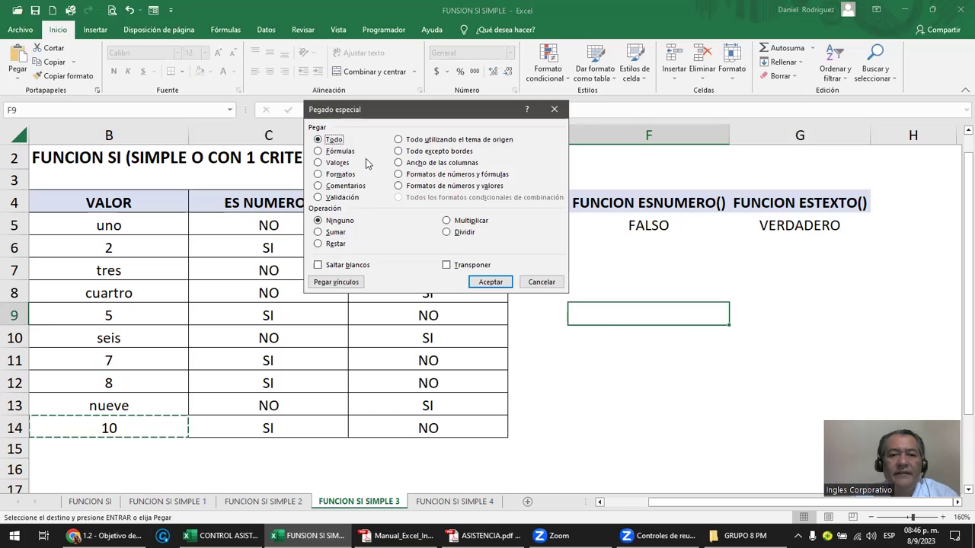
{"action": "left_click", "coordinate": [541, 283]}
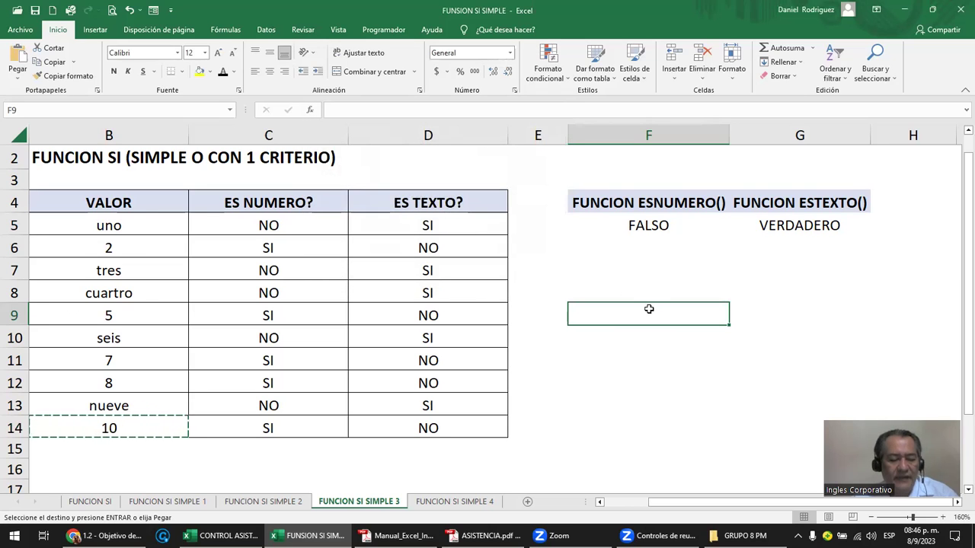
Step: View D5's ESTEXTO formula, then delete the ES TEXTO? results in D5:D14
{"action": "key", "text": "Escape"}
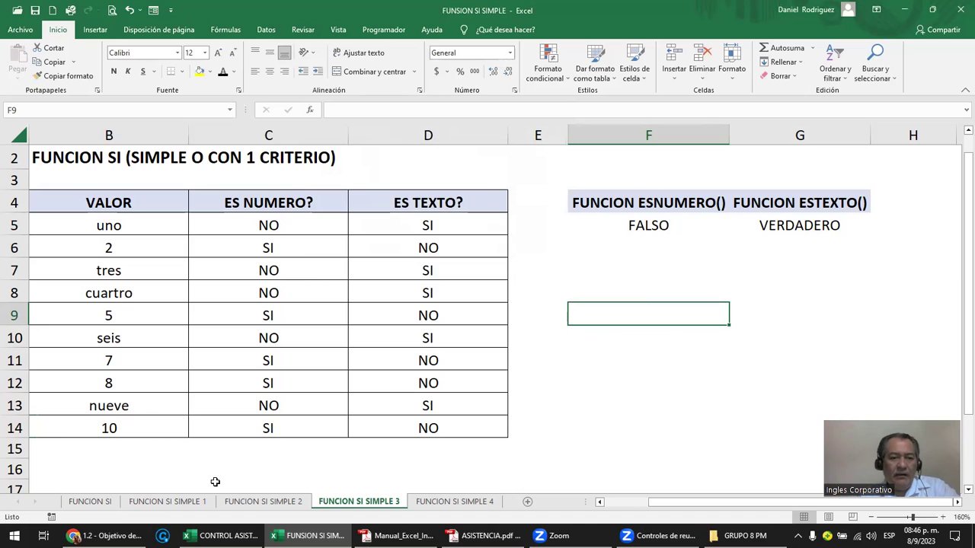
{"action": "left_click", "coordinate": [114, 431]}
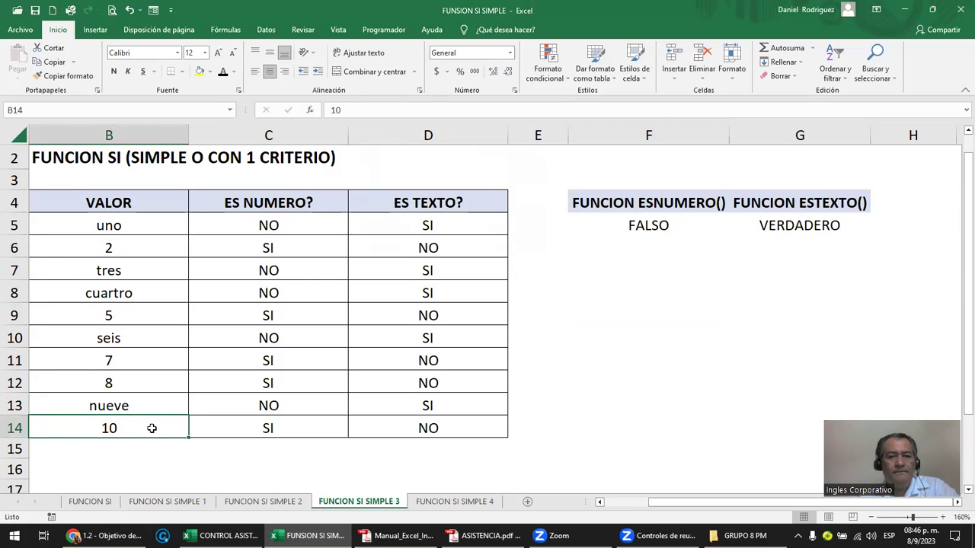
{"action": "left_click", "coordinate": [565, 422]}
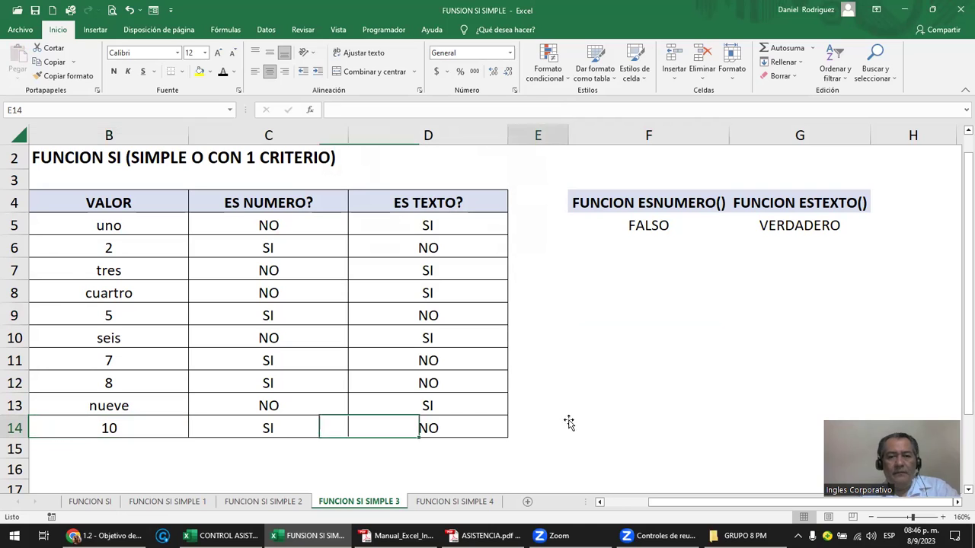
{"action": "double_click", "coordinate": [443, 224]}
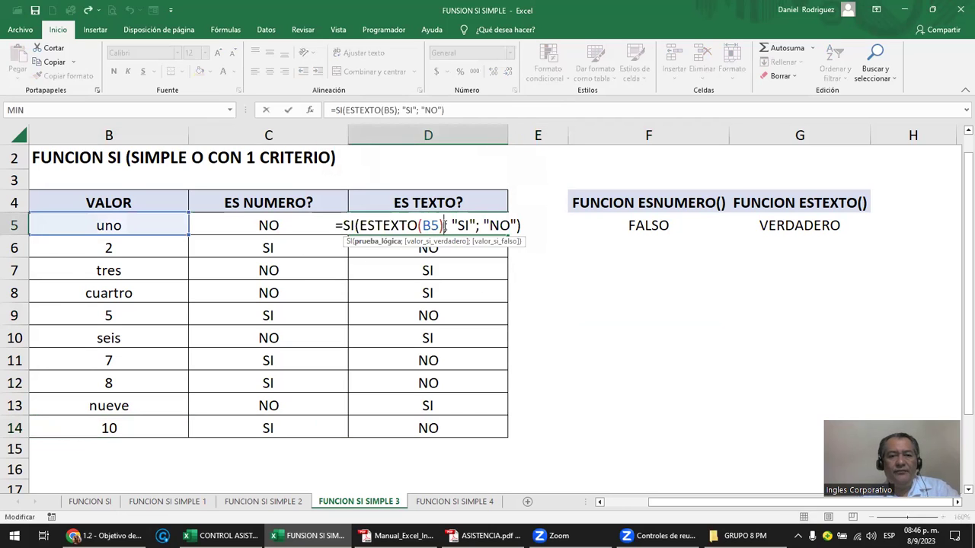
{"action": "key", "text": "Escape"}
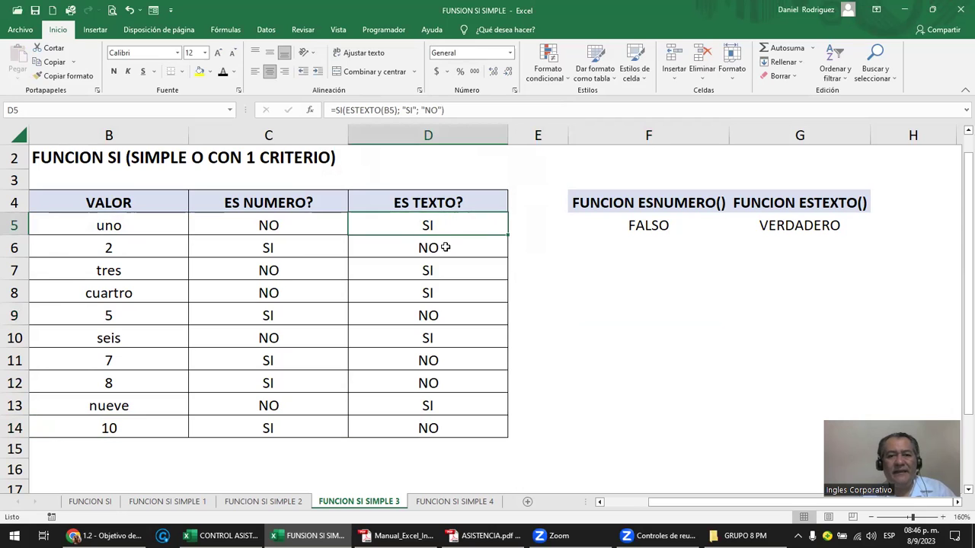
{"action": "mouse_move", "coordinate": [438, 229]}
{"action": "left_mouse_down"}
{"action": "mouse_move", "coordinate": [452, 416]}
{"action": "mouse_move", "coordinate": [470, 424]}
{"action": "left_mouse_up"}
{"action": "key", "text": "Delete"}
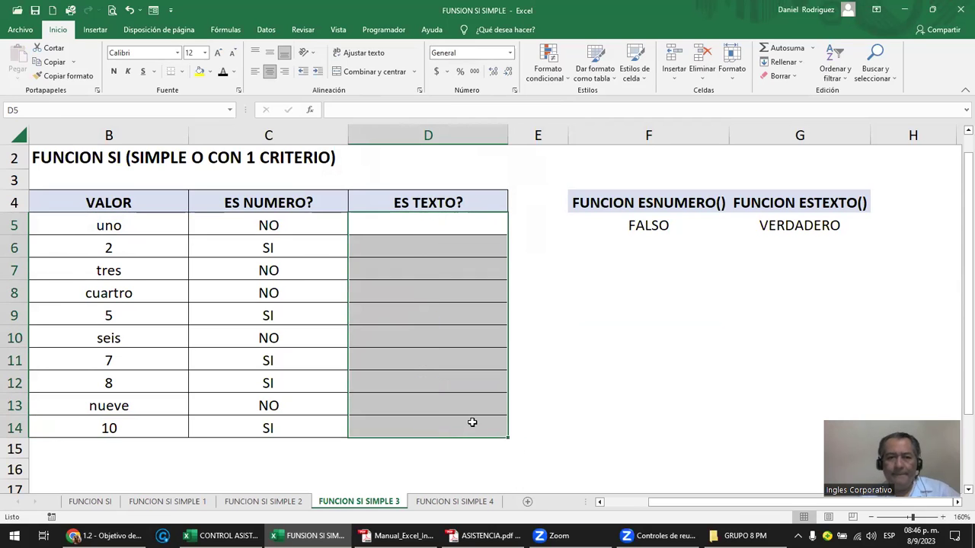
{"action": "left_click", "coordinate": [422, 224]}
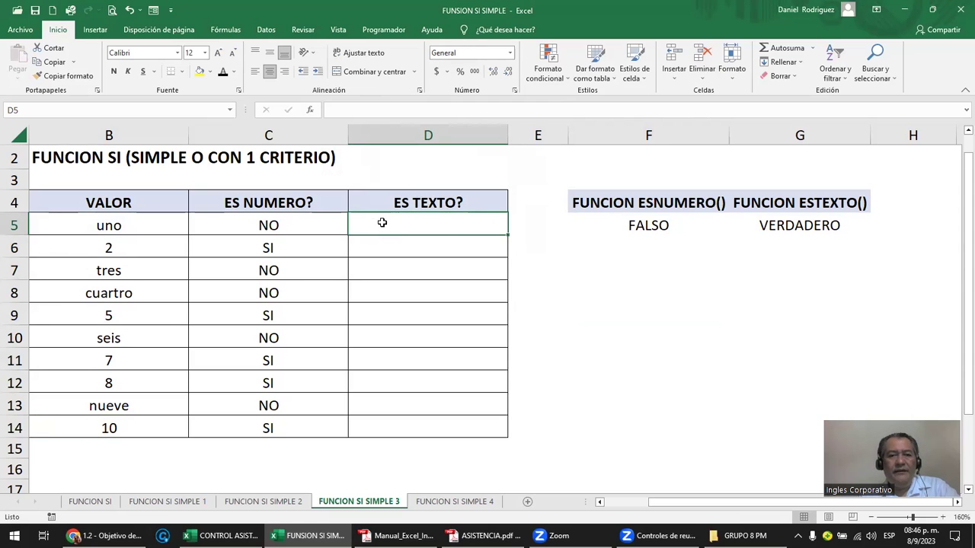
Step: Enter =SI(ESTEXTO(B5); "SI";"NO") in D5, taking ESTEXTO from autocomplete and clicking B5
{"action": "left_click", "coordinate": [109, 225]}
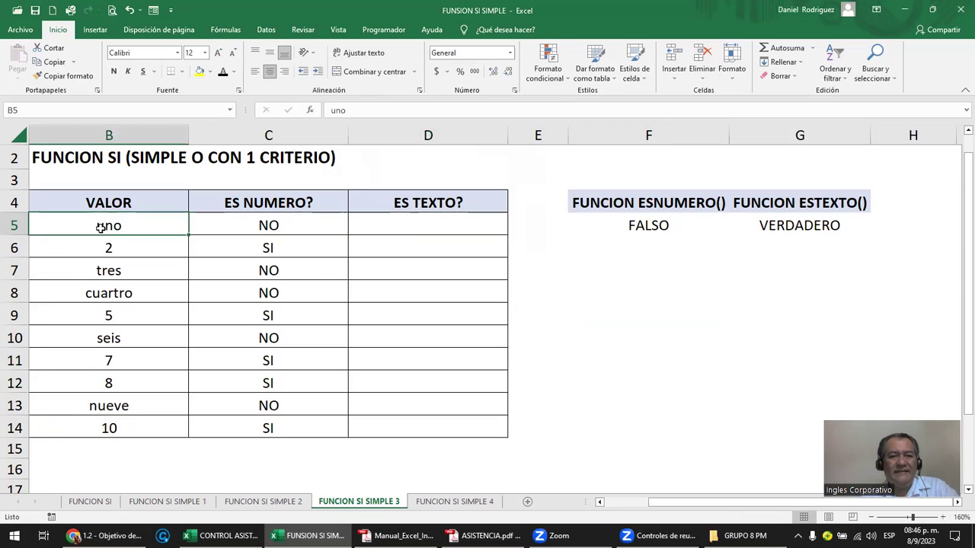
{"action": "left_click", "coordinate": [391, 216]}
{"action": "type", "text": "="}
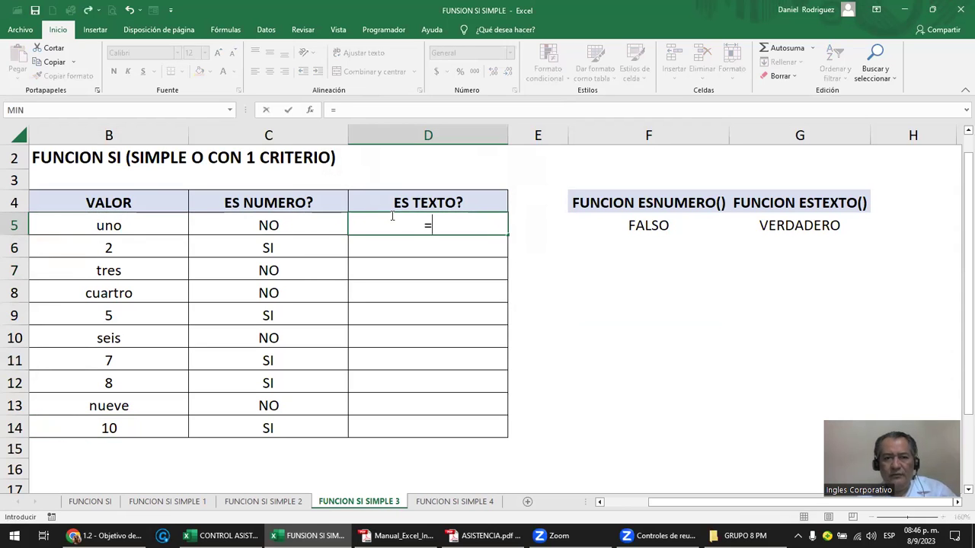
{"action": "type", "text": "SI"}
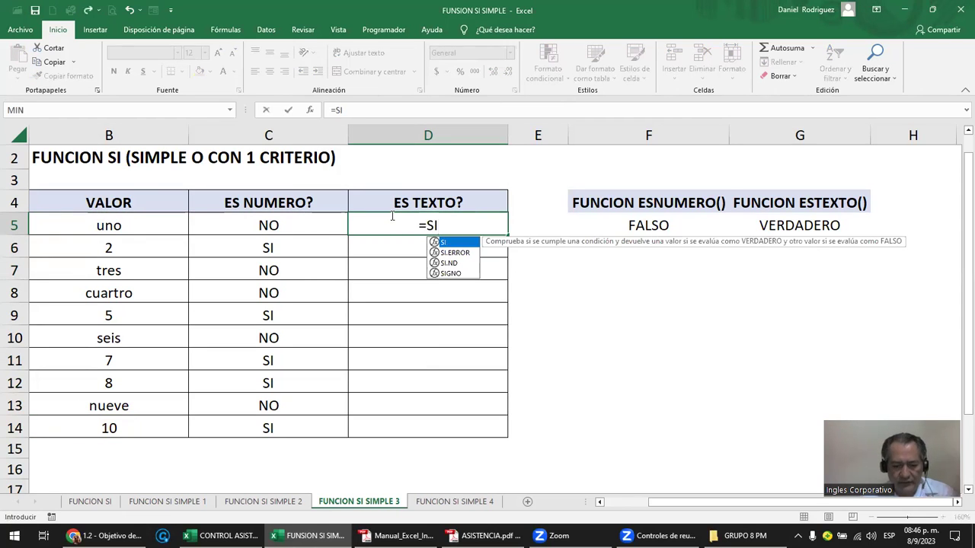
{"action": "type", "text": "("}
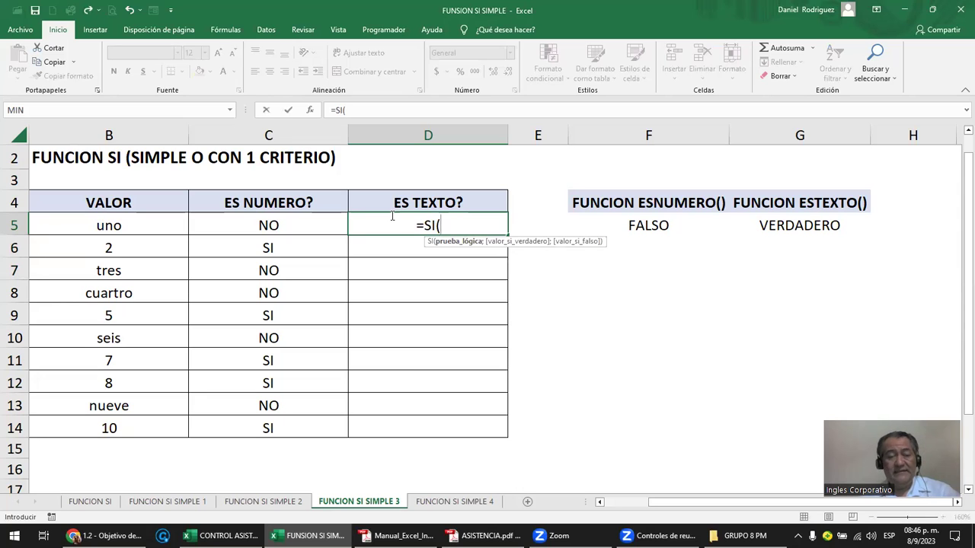
{"action": "type", "text": "ES"}
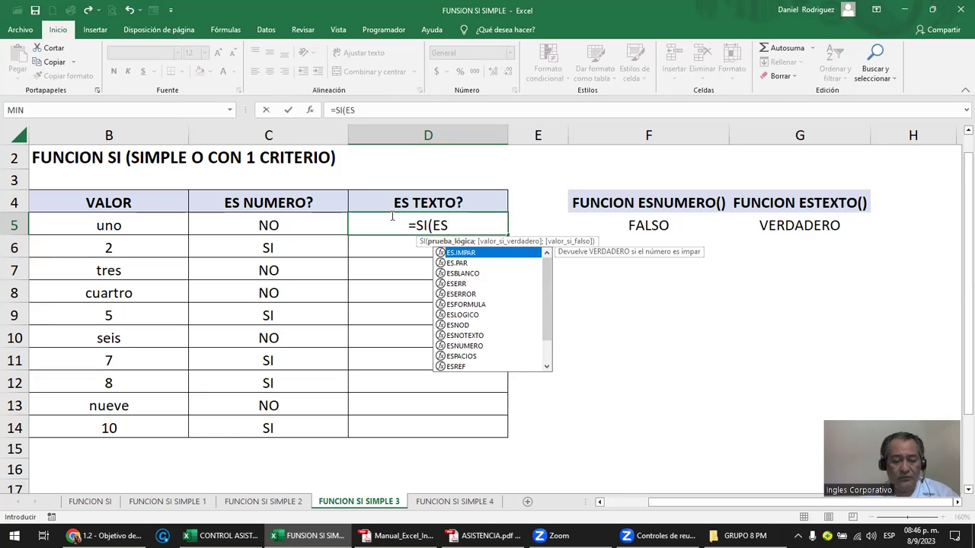
{"action": "type", "text": "T"}
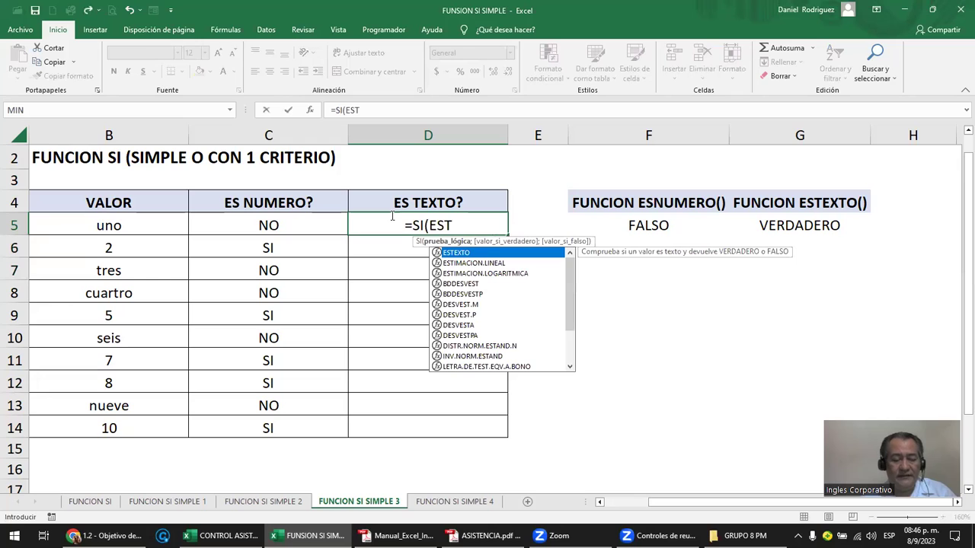
{"action": "key", "text": "Tab"}
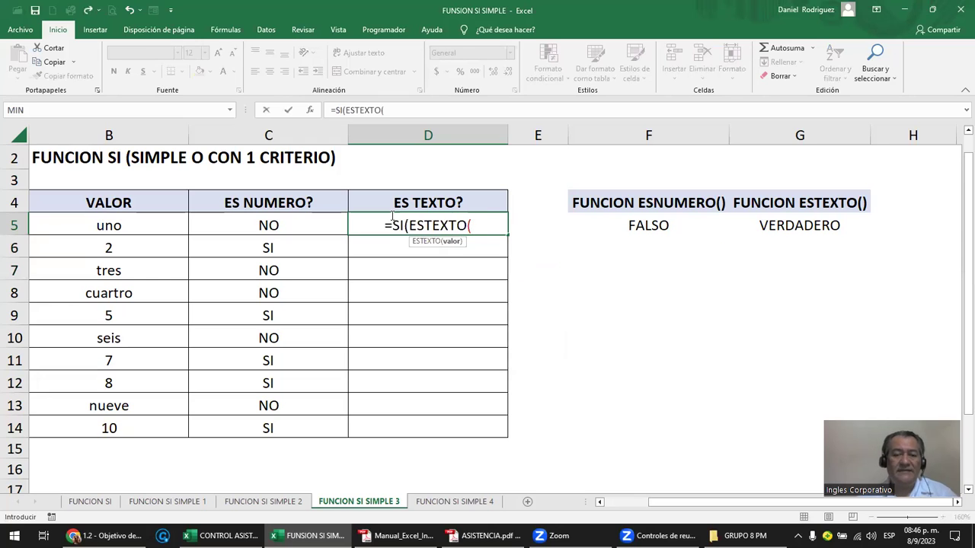
{"action": "left_click", "coordinate": [114, 227]}
{"action": "type", "text": ")"}
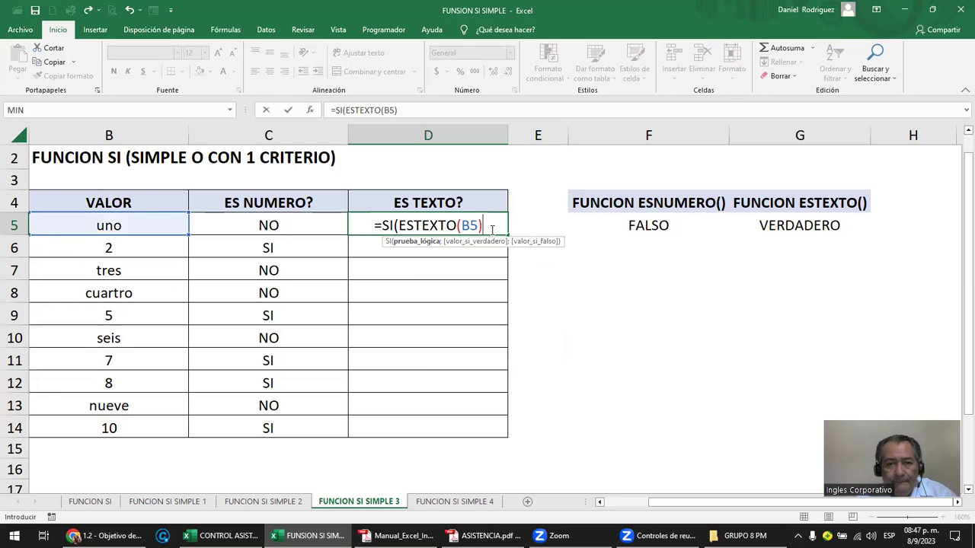
{"action": "type", "text": ";"}
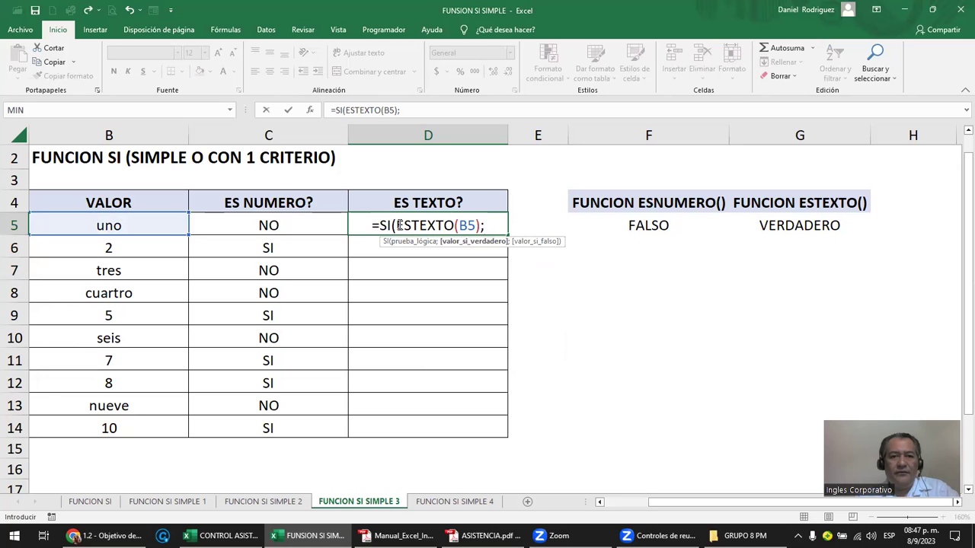
{"action": "left_click_drag", "start_coordinate": [396, 226], "coordinate": [482, 221]}
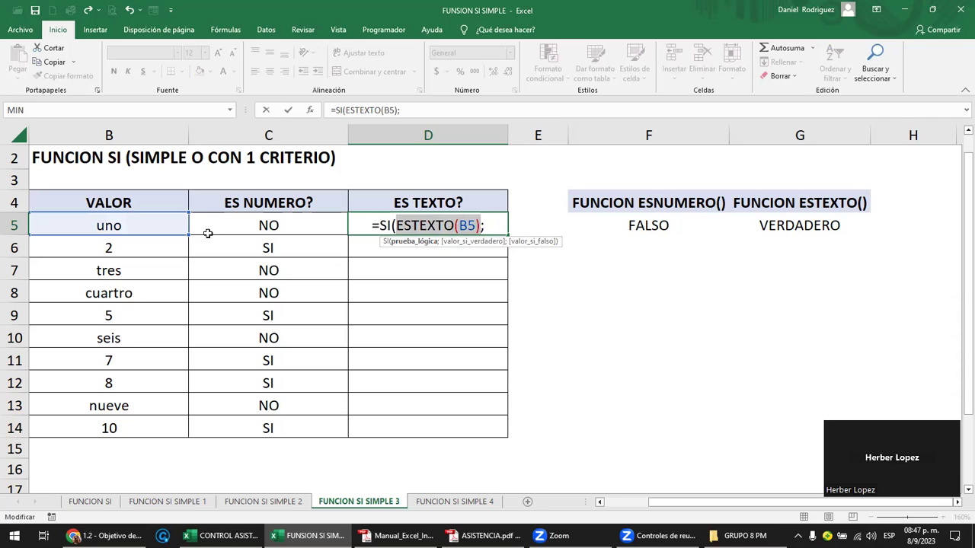
{"action": "left_click", "coordinate": [497, 225]}
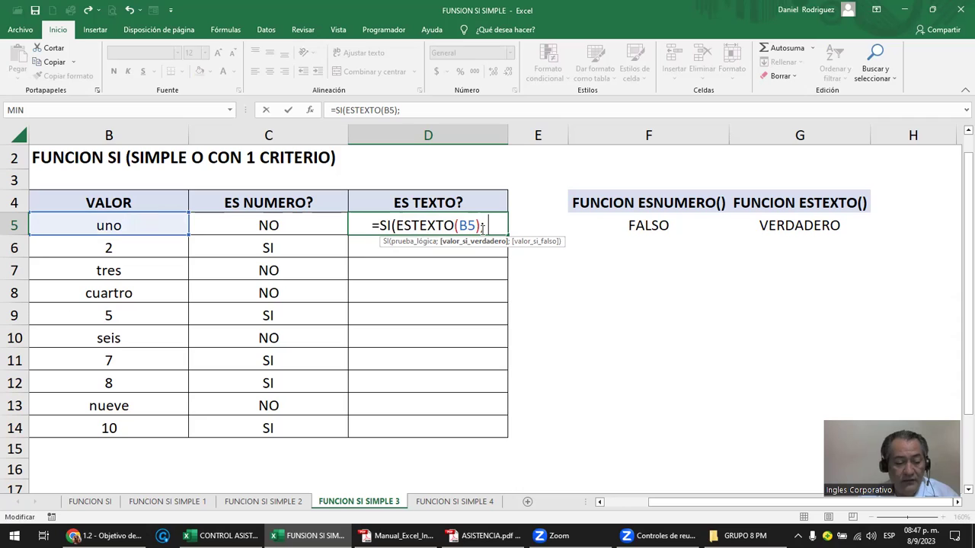
{"action": "type", "text": "\"SI\""}
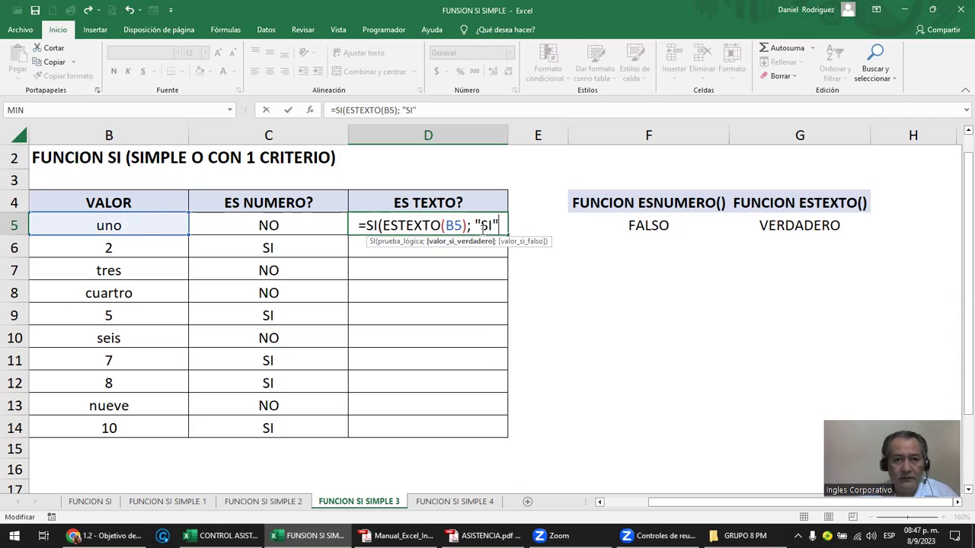
{"action": "type", "text": ";"}
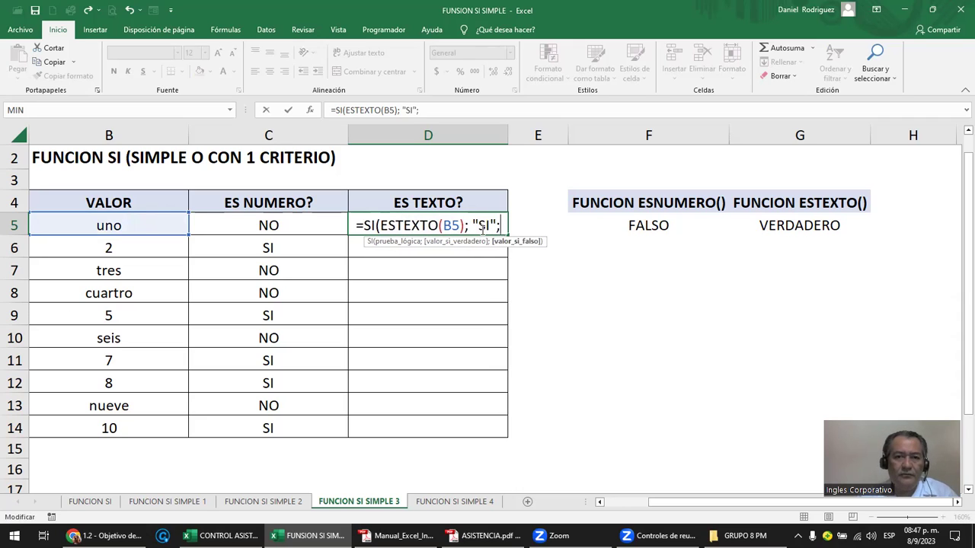
{"action": "type", "text": "\"NO"}
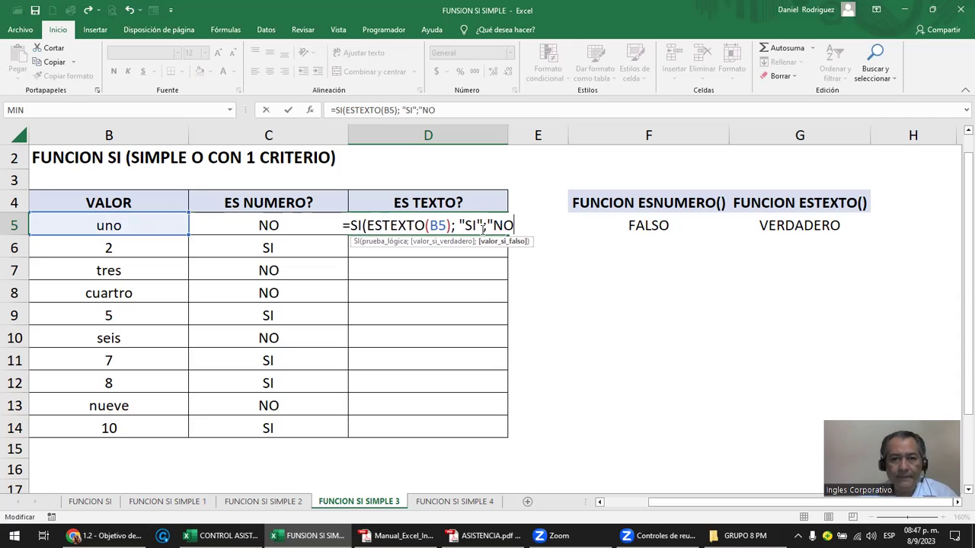
{"action": "type", "text": "\")"}
{"action": "key", "text": "ctrl+Return"}
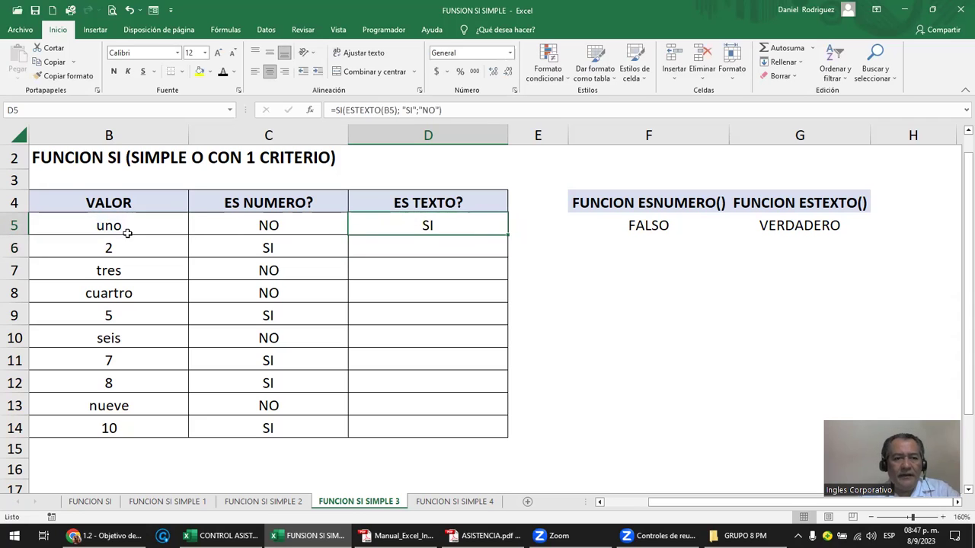
{"action": "left_click", "coordinate": [120, 227]}
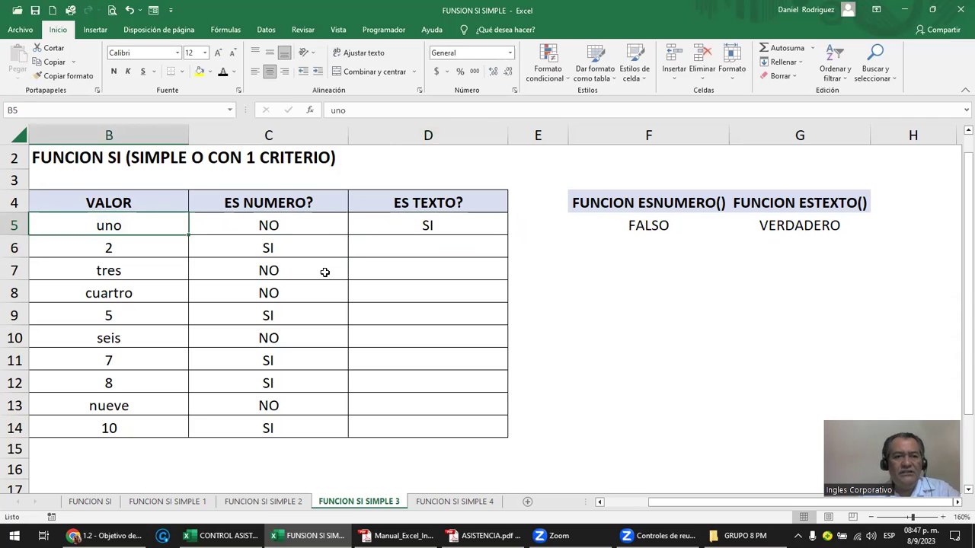
{"action": "type", "text": "1"}
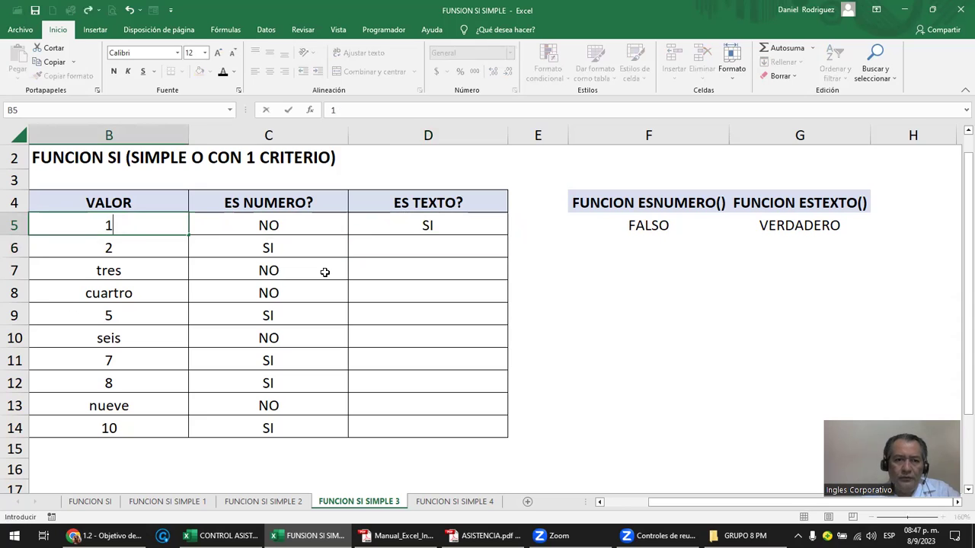
{"action": "key", "text": "Return"}
{"action": "left_click", "coordinate": [287, 225]}
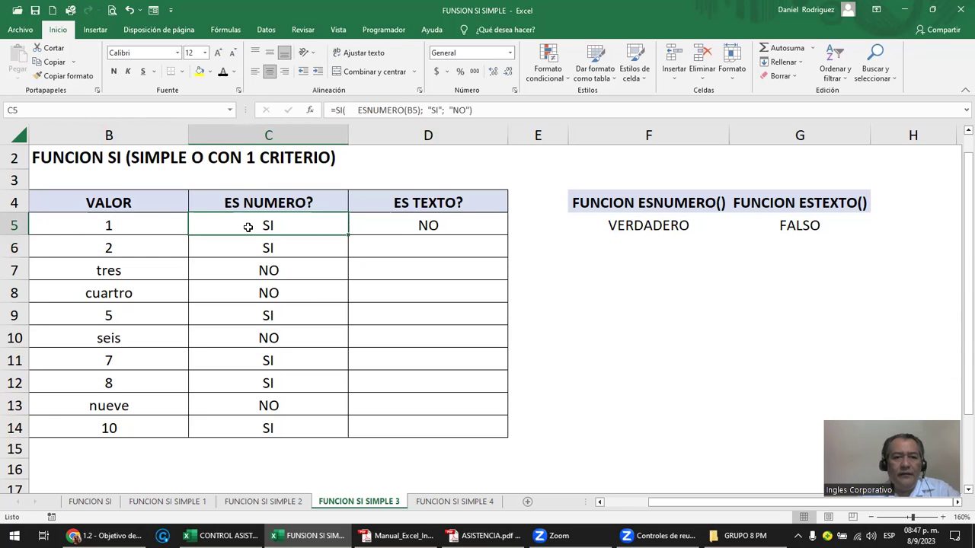
{"action": "left_click", "coordinate": [109, 224]}
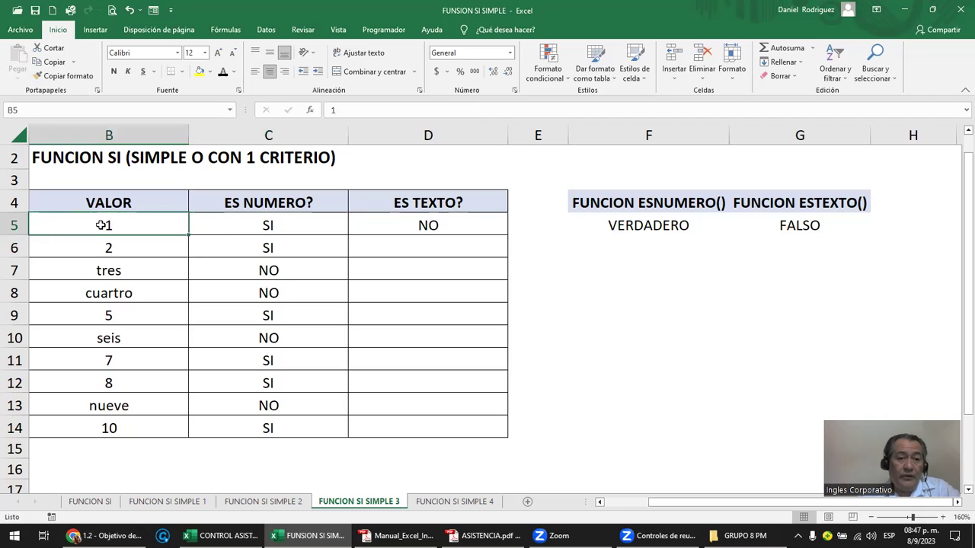
{"action": "left_click", "coordinate": [412, 226]}
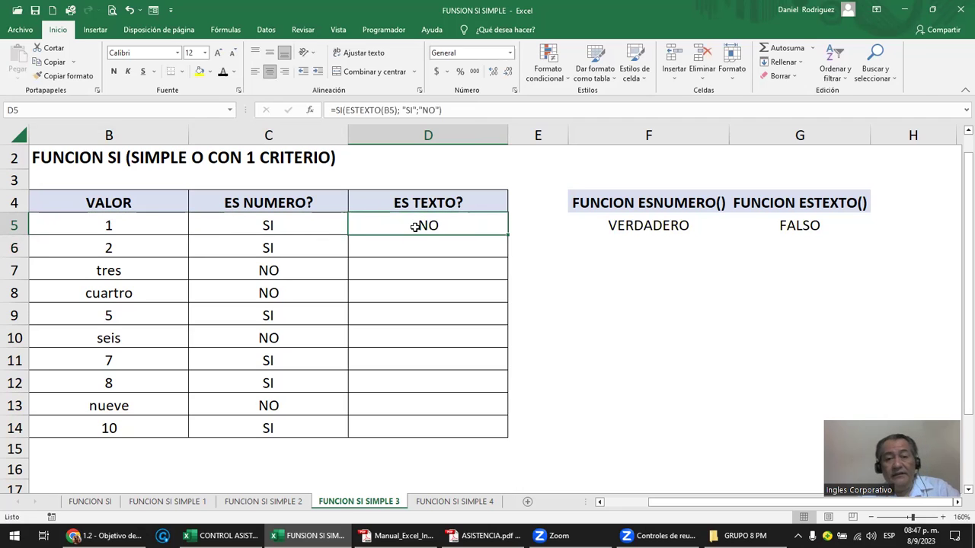
{"action": "left_click", "coordinate": [128, 225]}
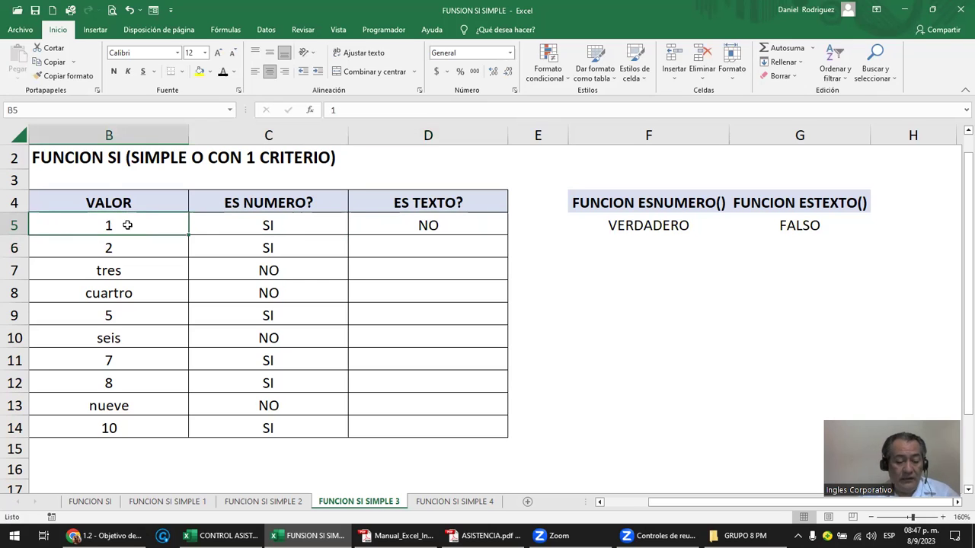
{"action": "type", "text": "UNO"}
{"action": "key", "text": "ctrl+Return"}
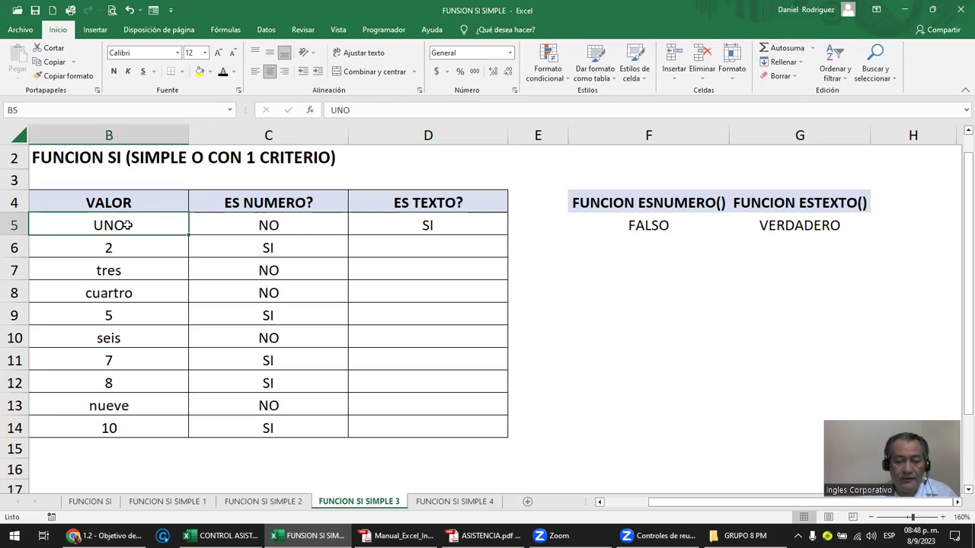
{"action": "key", "text": "BackSpace"}
{"action": "type", "text": "uno"}
{"action": "key", "text": "Return"}
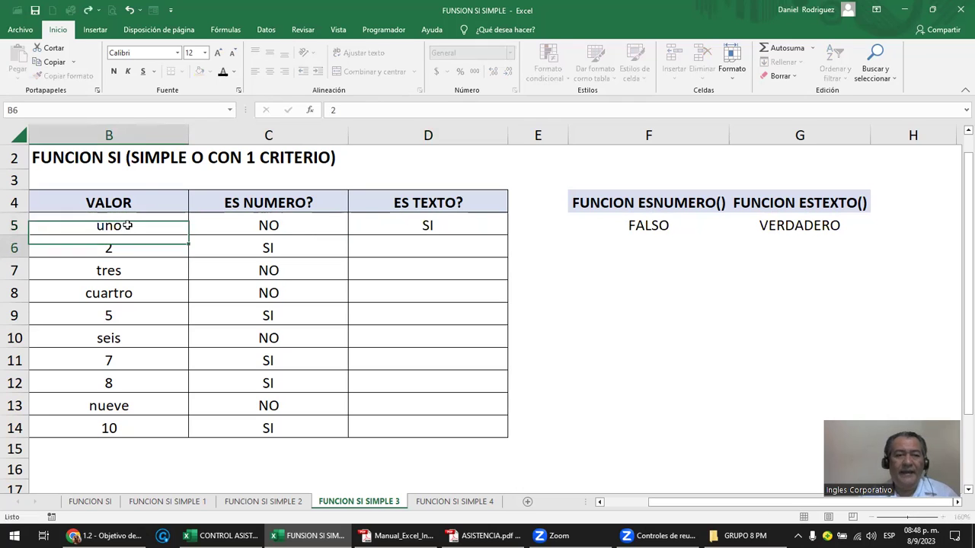
Step: Reopen C5's formula, highlight the ESNUMERO(B5) test, and switch to the Chrome SI lesson
{"action": "double_click", "coordinate": [268, 224]}
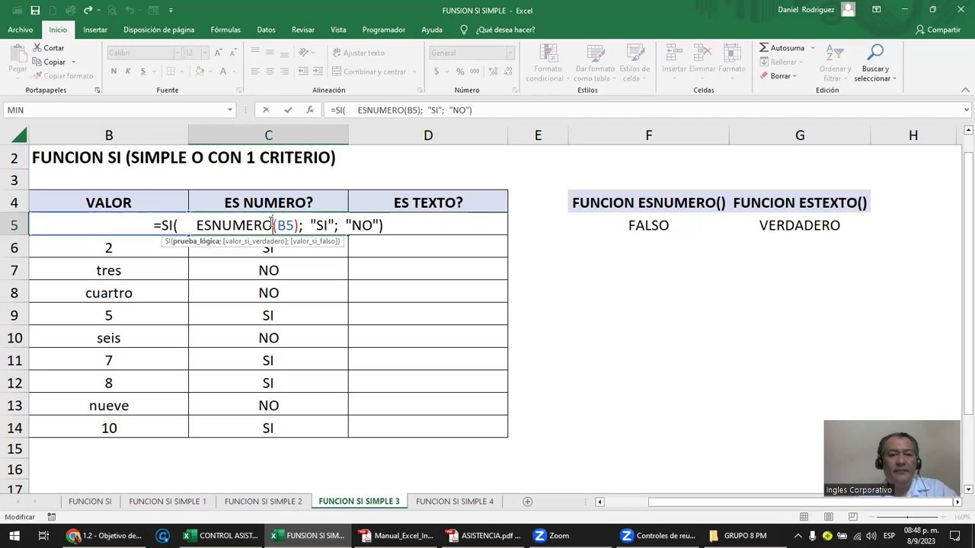
{"action": "left_click", "coordinate": [298, 226]}
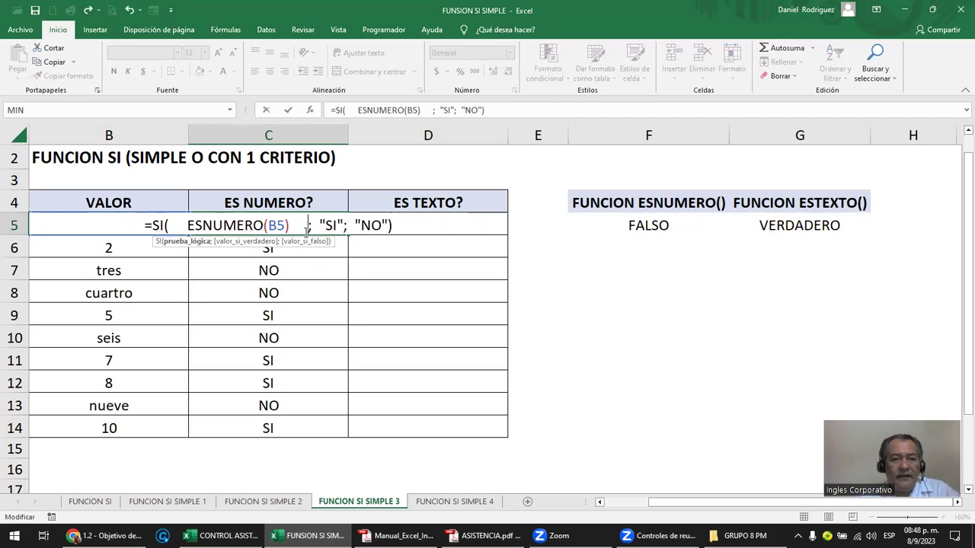
{"action": "left_click_drag", "start_coordinate": [298, 225], "coordinate": [188, 228]}
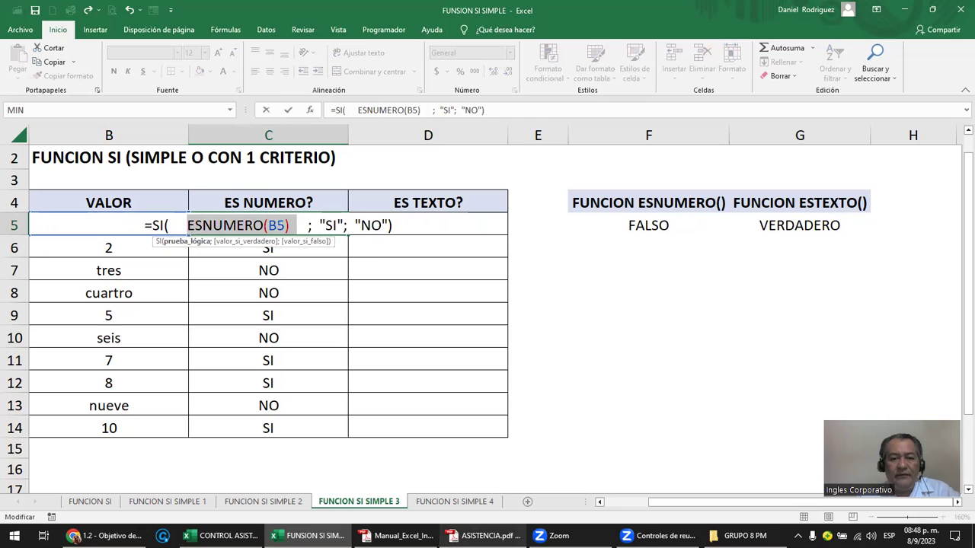
{"action": "mouse_move", "coordinate": [308, 535]}
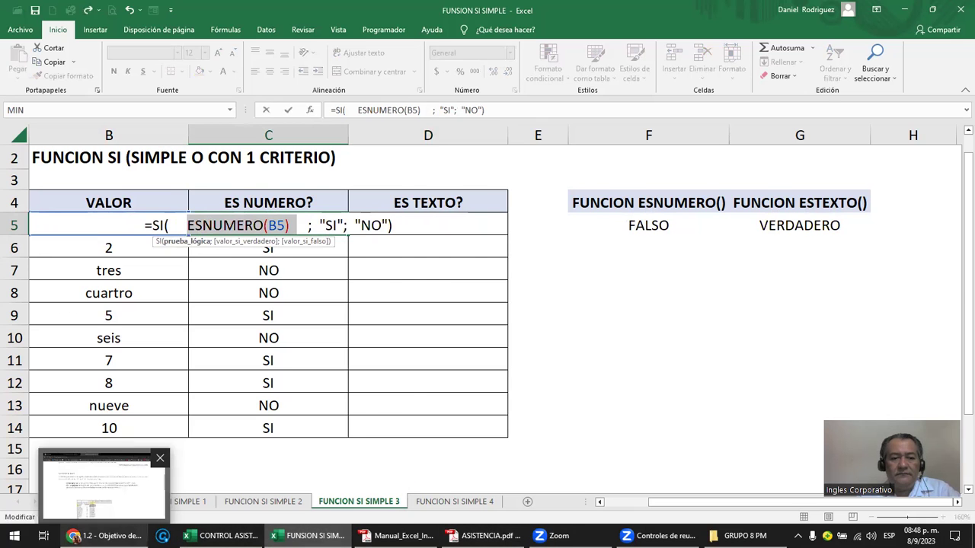
{"action": "left_click", "coordinate": [114, 535]}
Step: Scroll to the lesson's SI example, highlight its B2>=60 test, and return to Excel
{"action": "scroll", "coordinate": [363, 326], "scroll_direction": "down", "scroll_amount": 2}
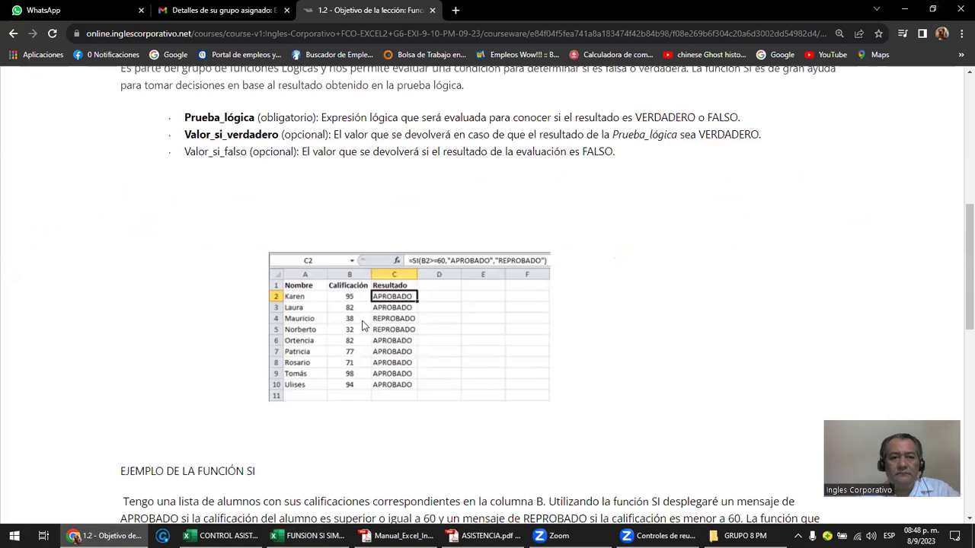
{"action": "scroll", "coordinate": [212, 241], "scroll_direction": "down", "scroll_amount": 4}
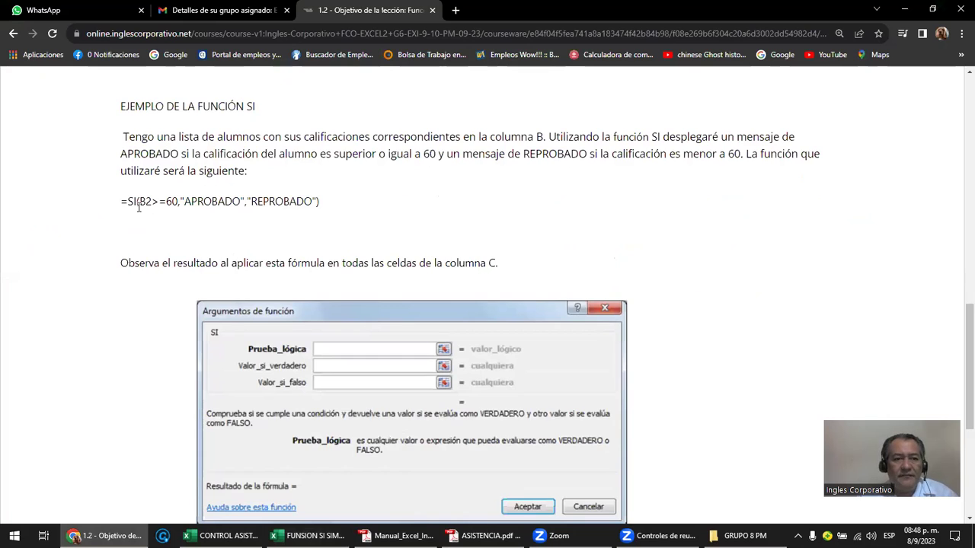
{"action": "left_click_drag", "start_coordinate": [139, 202], "coordinate": [175, 202]}
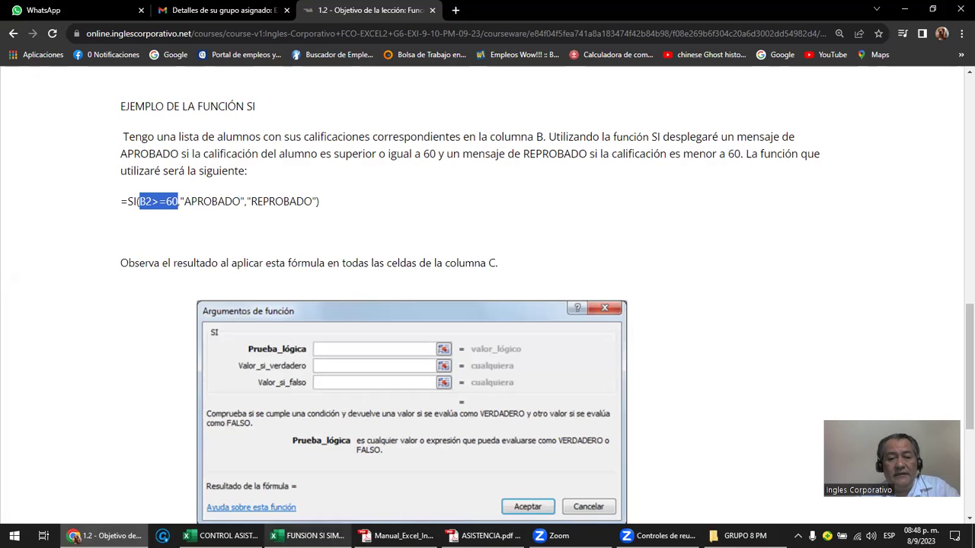
{"action": "left_click", "coordinate": [308, 536]}
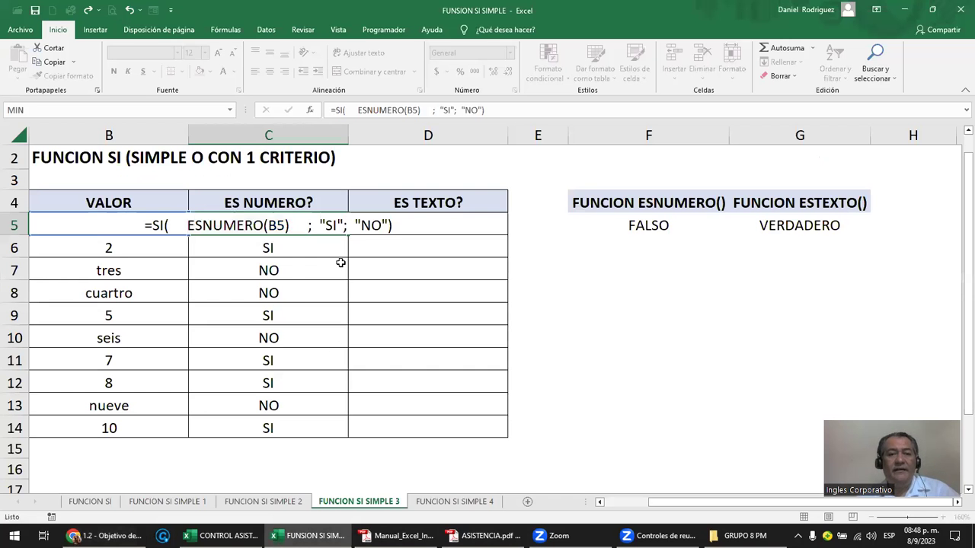
Step: Recommit D5's ESTEXTO formula and fill it down to D14
{"action": "key", "text": "Return"}
{"action": "left_click", "coordinate": [470, 225]}
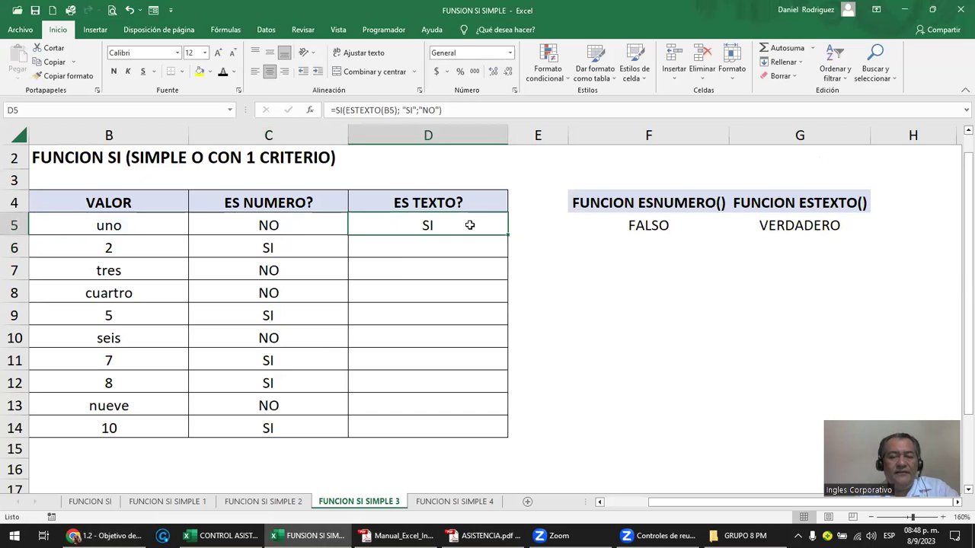
{"action": "key", "text": "F2"}
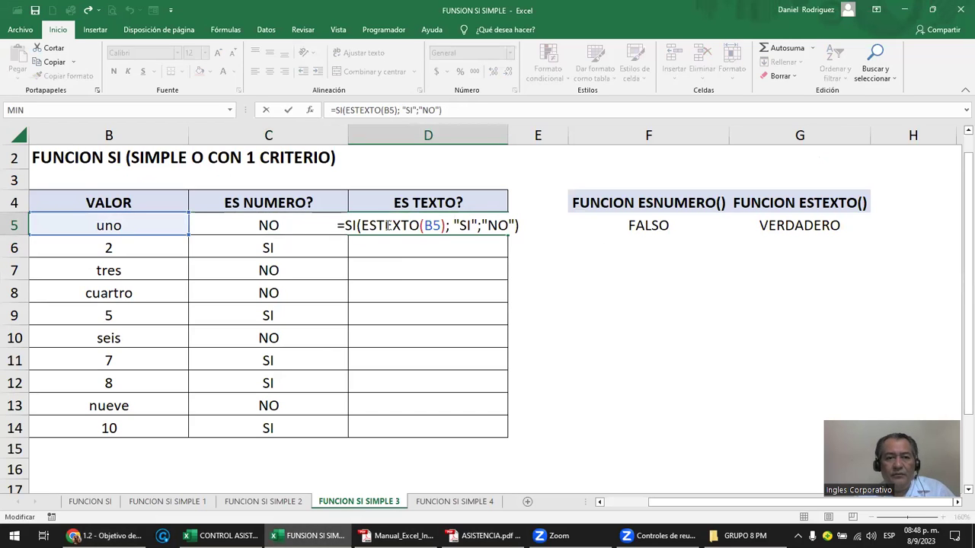
{"action": "key", "text": "ctrl+Return"}
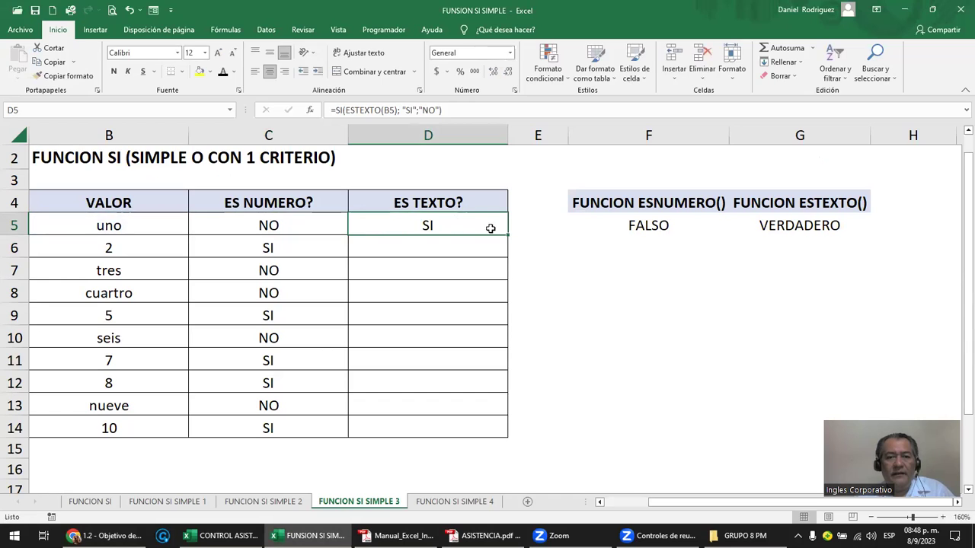
{"action": "double_click", "coordinate": [506, 236]}
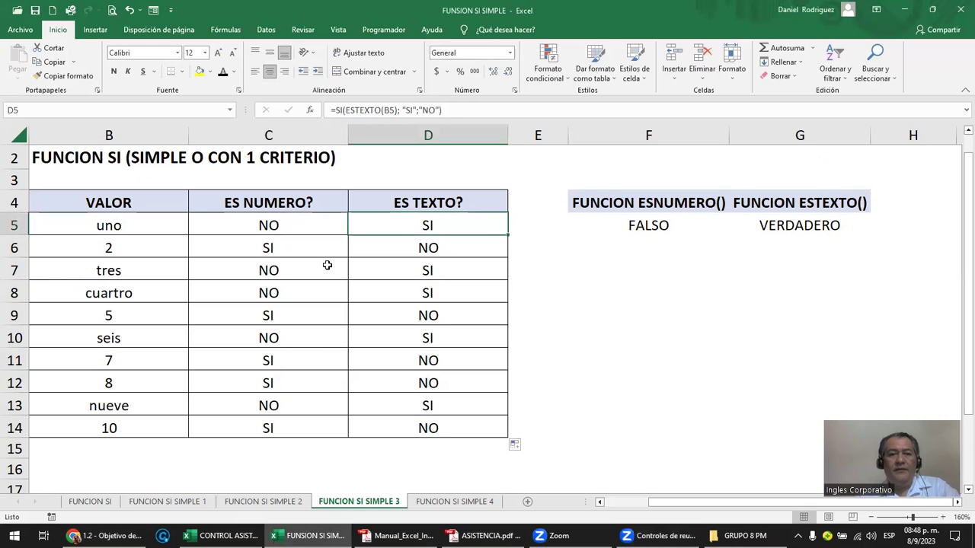
Step: Review the value uno in B5 and the ESNUMERO/ESTEXTO formulas in rows 5 and 6
{"action": "left_click", "coordinate": [263, 226]}
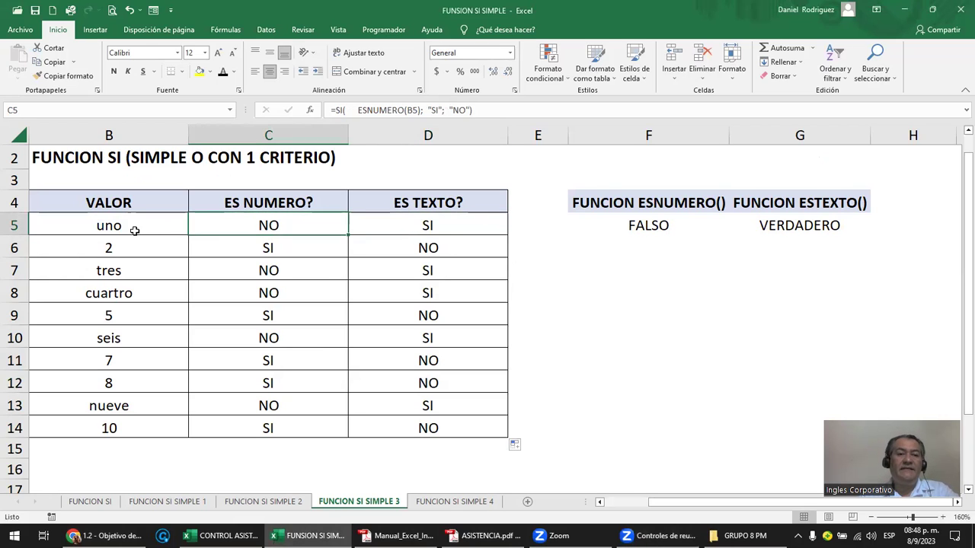
{"action": "left_click", "coordinate": [131, 228]}
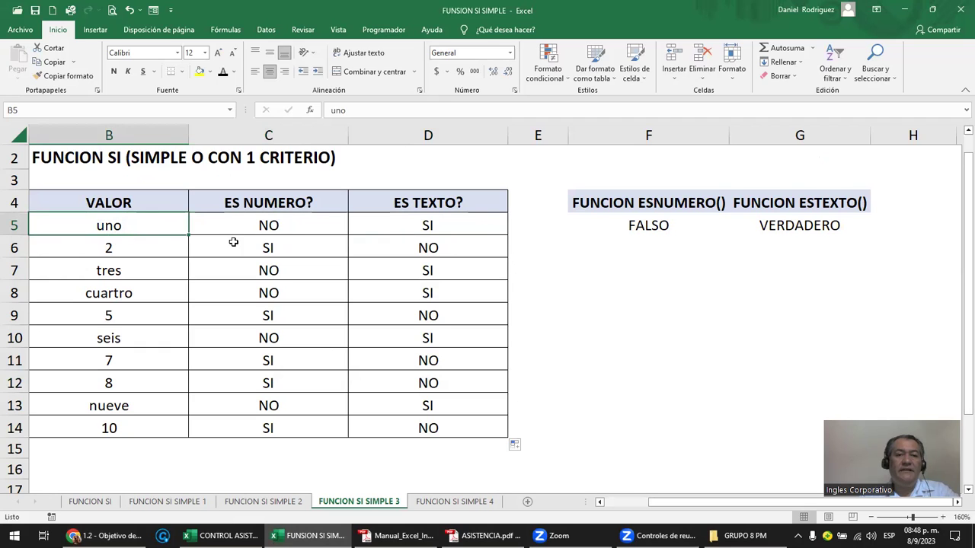
{"action": "left_click", "coordinate": [265, 226]}
{"action": "left_click", "coordinate": [401, 225]}
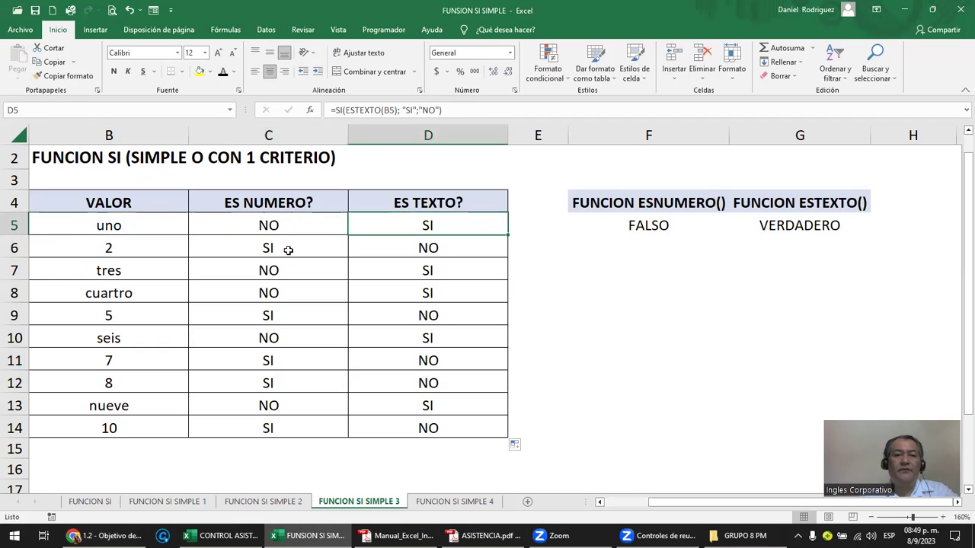
{"action": "left_click", "coordinate": [285, 251]}
{"action": "left_click", "coordinate": [449, 250]}
{"action": "left_click", "coordinate": [294, 272]}
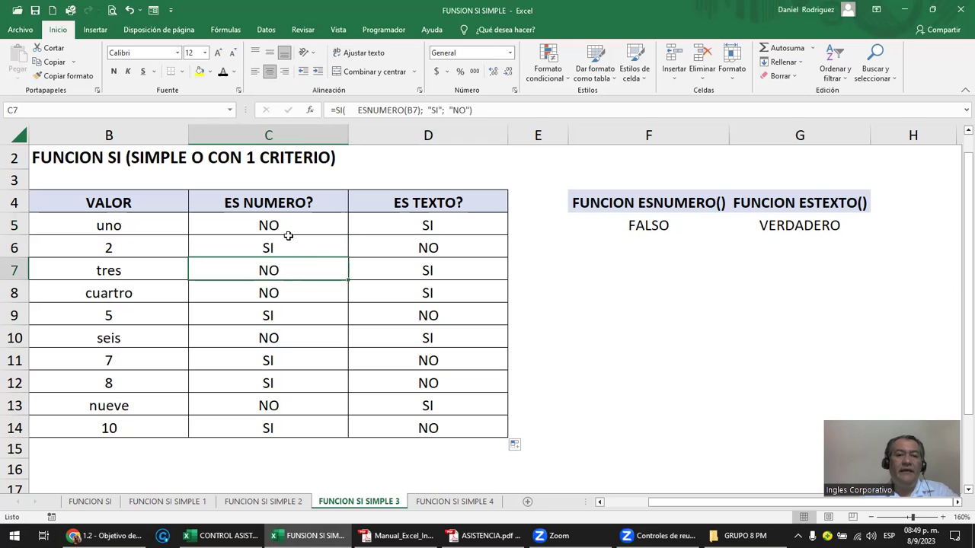
Step: Widen columns B and C so C5's ESNUMERO formula fits
{"action": "double_click", "coordinate": [288, 224]}
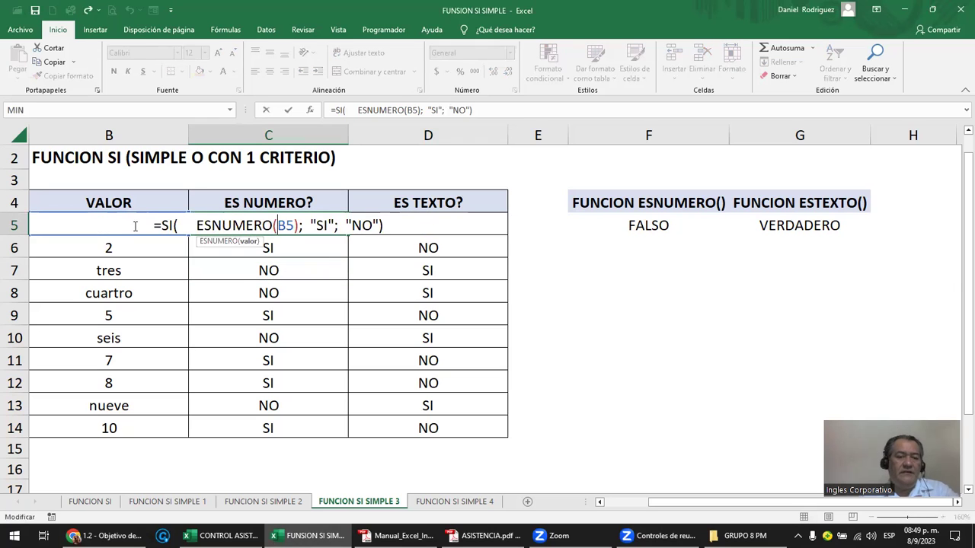
{"action": "key", "text": "Escape"}
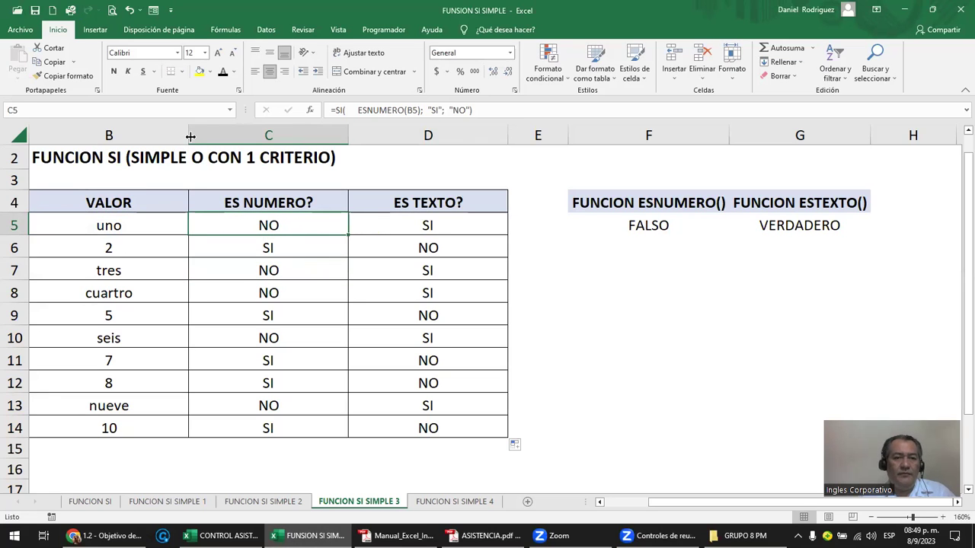
{"action": "left_click_drag", "start_coordinate": [191, 137], "coordinate": [265, 136]}
{"action": "double_click", "coordinate": [344, 223]}
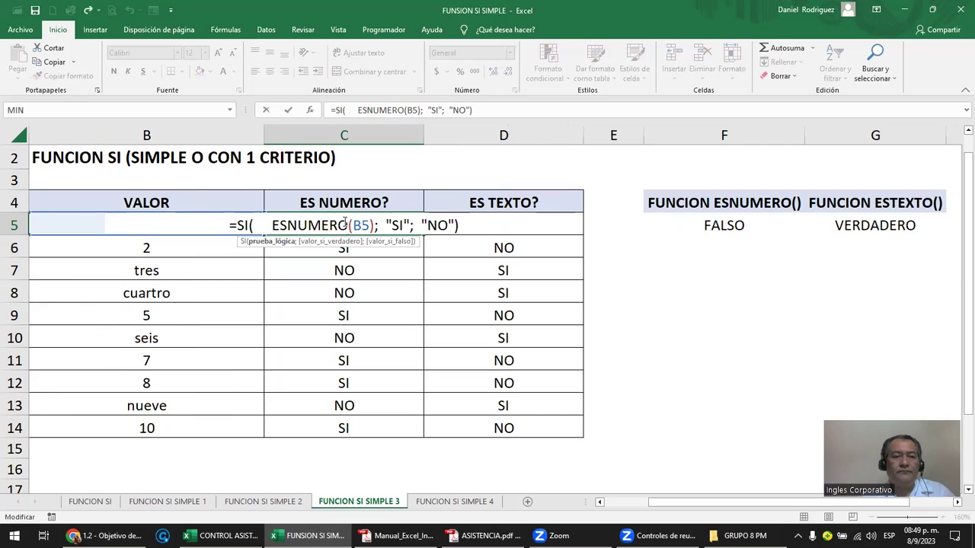
{"action": "key", "text": "Escape"}
{"action": "left_click_drag", "start_coordinate": [424, 135], "coordinate": [510, 142]}
Step: Inspect the SI and NO arguments of the spaced formulas in C5 and C6
{"action": "double_click", "coordinate": [425, 224]}
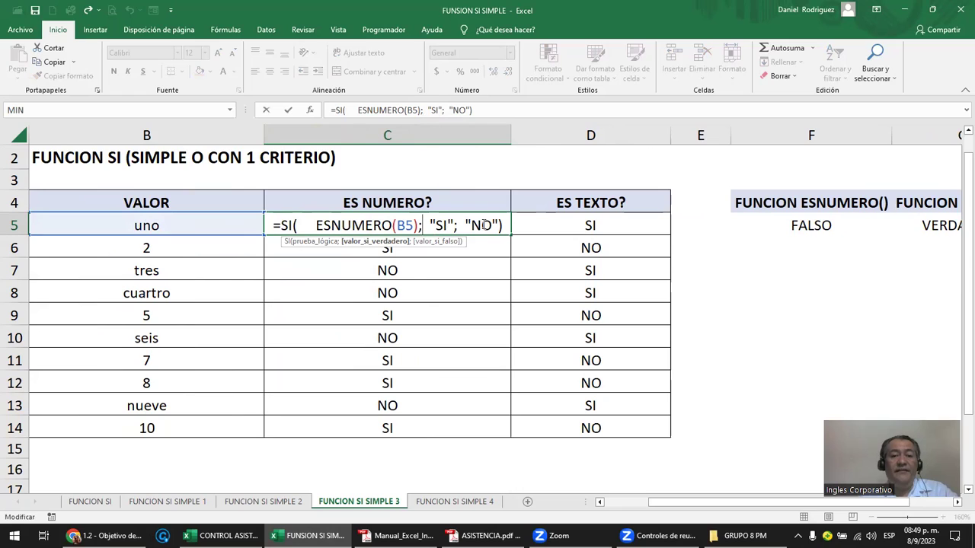
{"action": "left_click", "coordinate": [470, 224]}
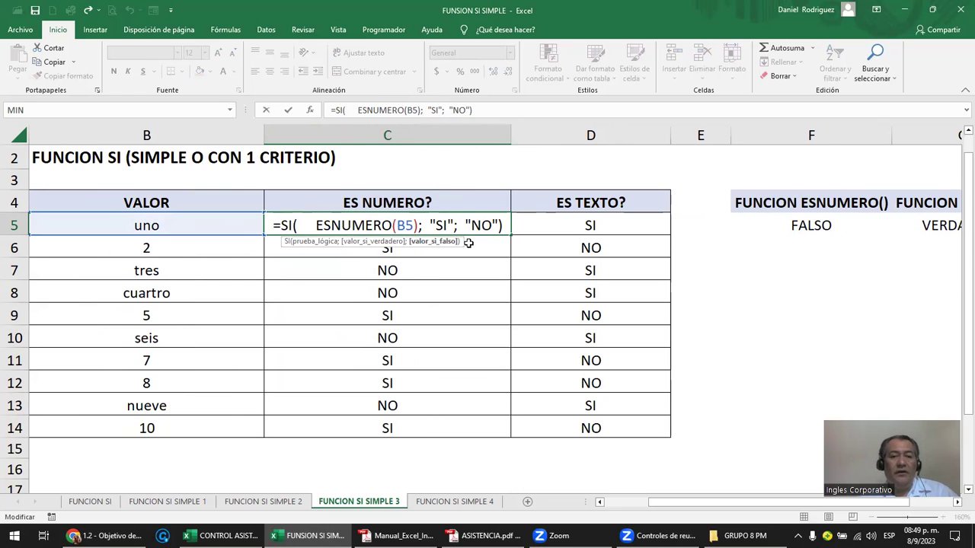
{"action": "key", "text": "Escape"}
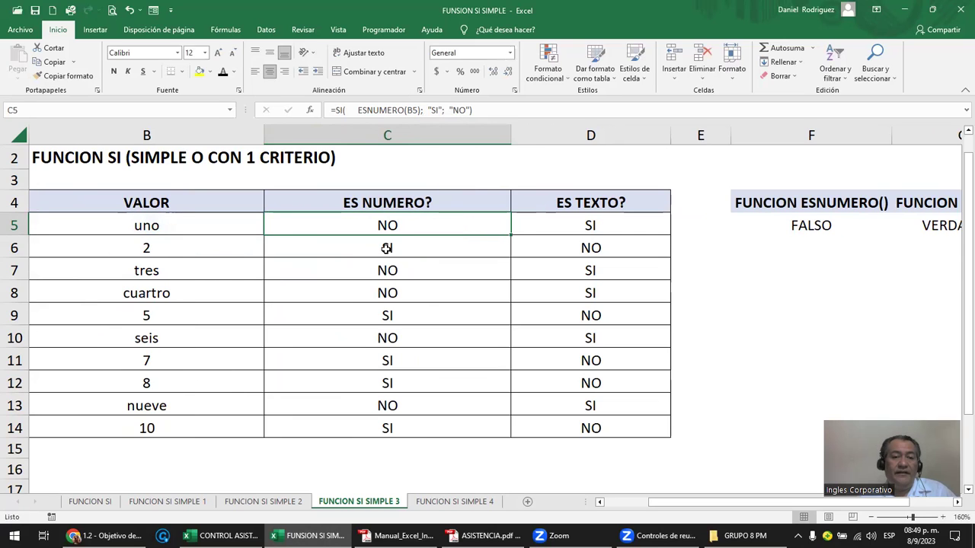
{"action": "double_click", "coordinate": [388, 251]}
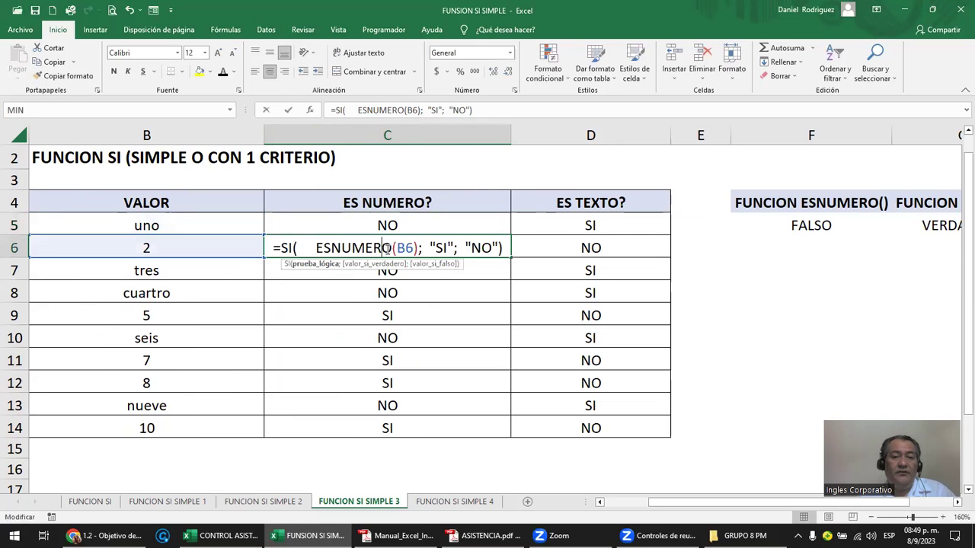
{"action": "left_click", "coordinate": [435, 250]}
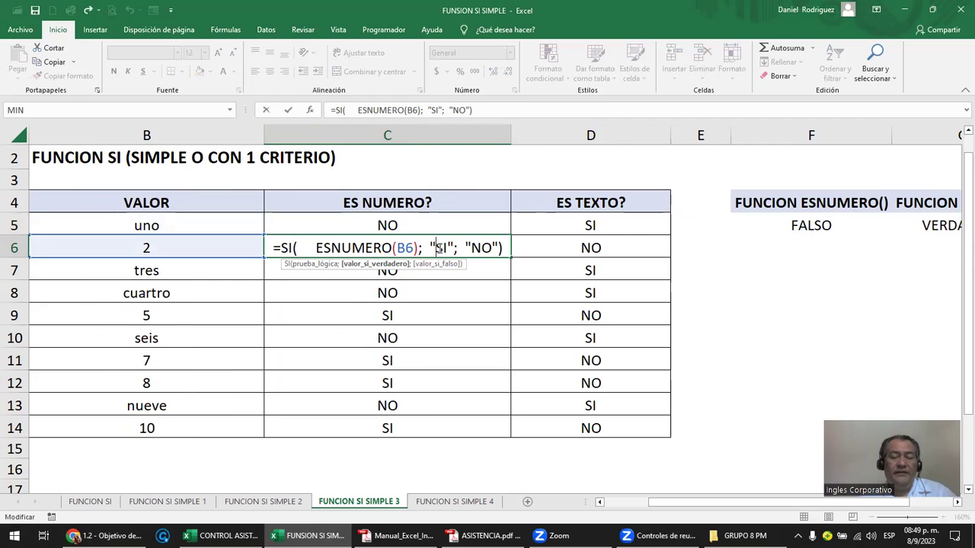
{"action": "key", "text": "BackSpace"}
{"action": "key", "text": "Delete"}
{"action": "key", "text": "Delete"}
{"action": "key", "text": "Delete"}
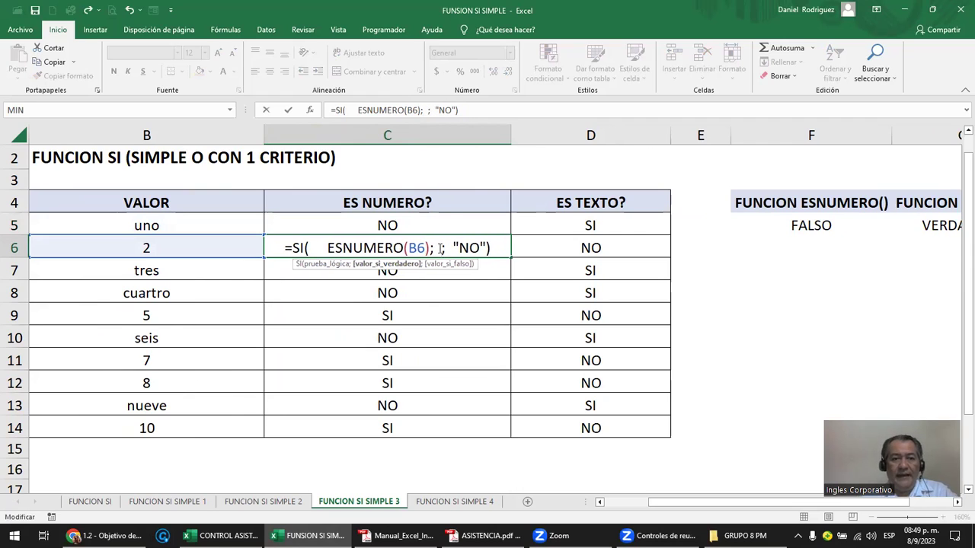
{"action": "left_click", "coordinate": [175, 246]}
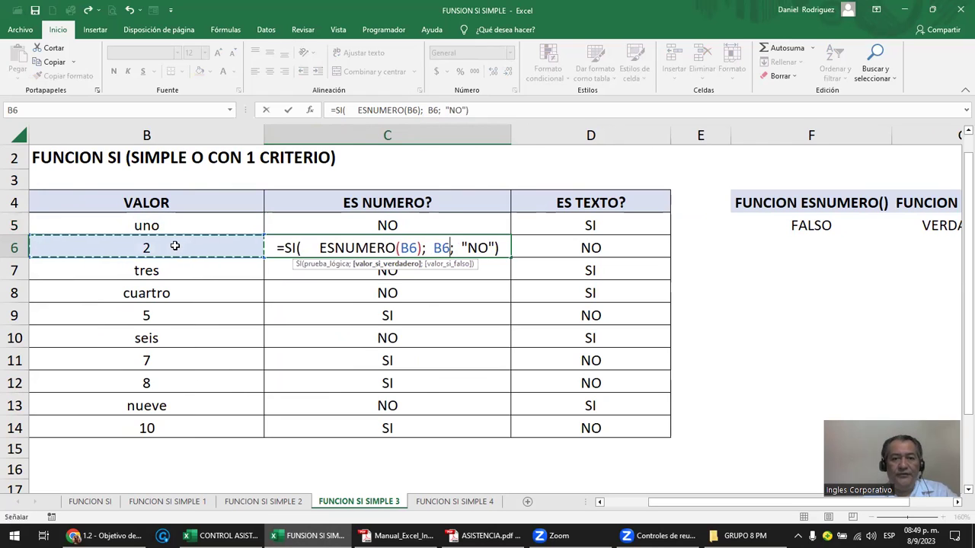
{"action": "type", "text": "+1"}
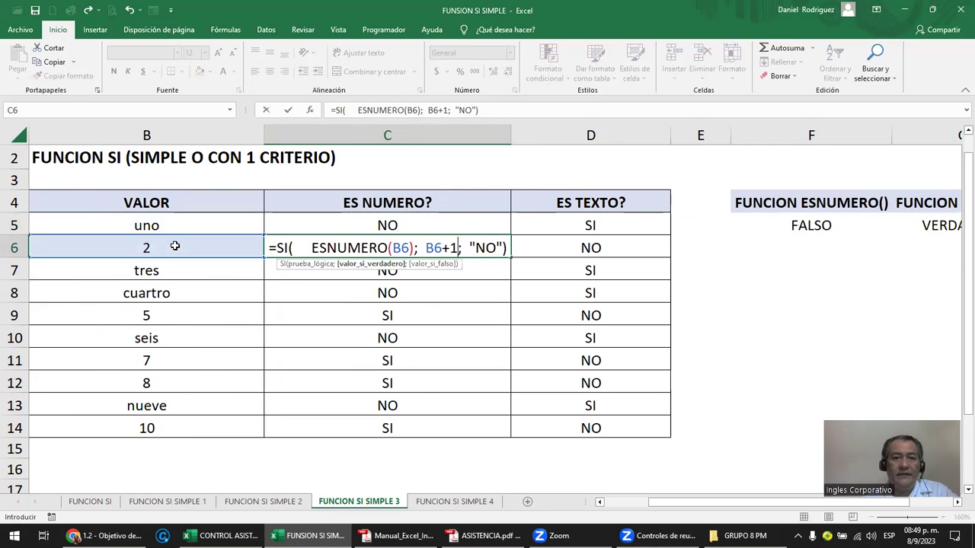
{"action": "type", "text": "0"}
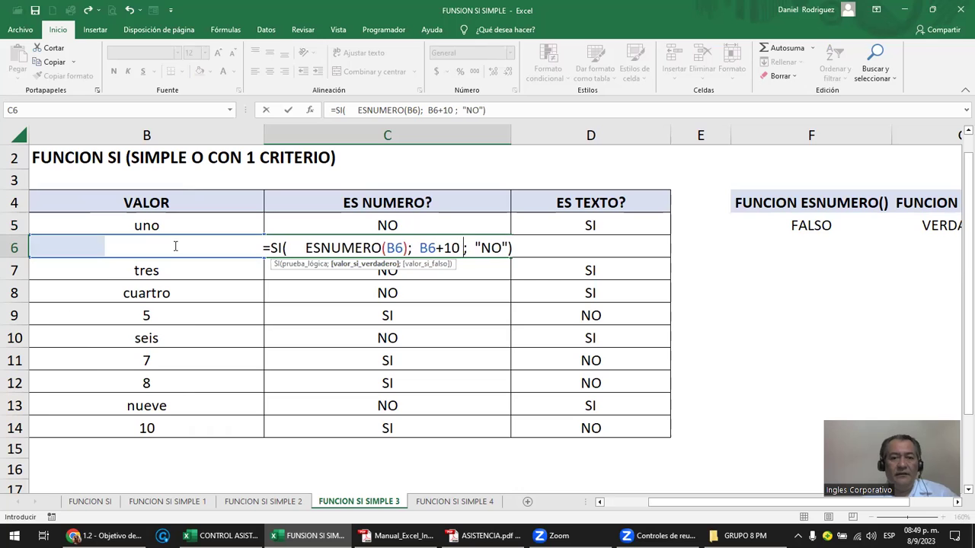
{"action": "key", "text": "Return"}
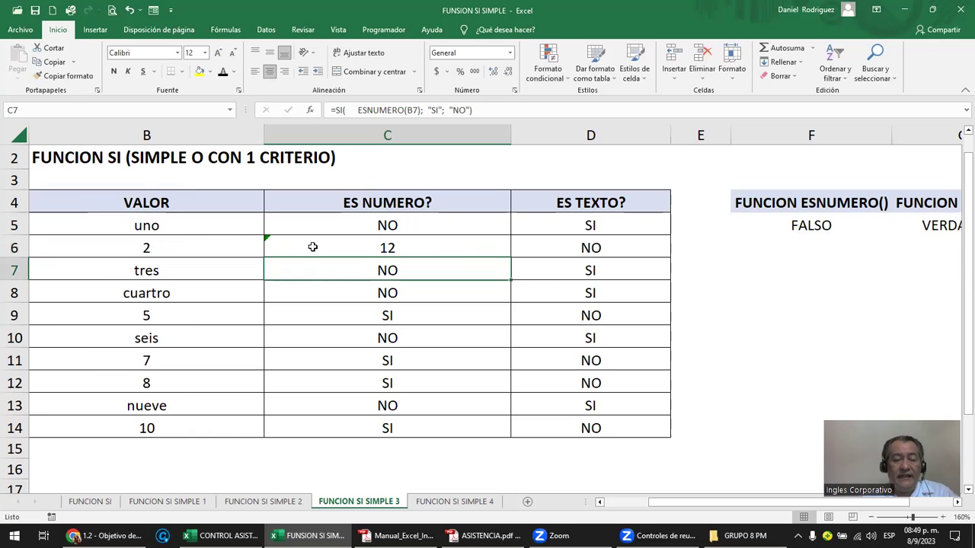
{"action": "left_click", "coordinate": [178, 247]}
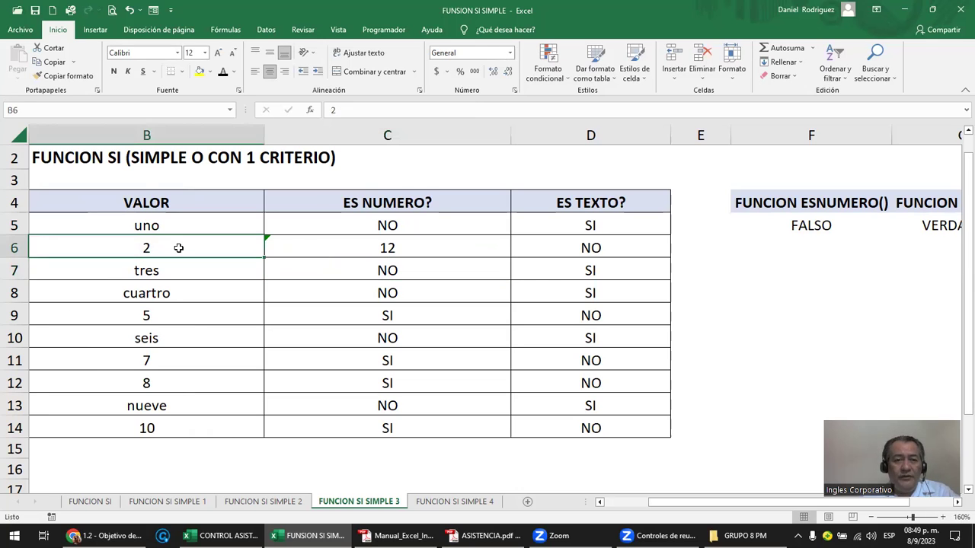
{"action": "double_click", "coordinate": [344, 246]}
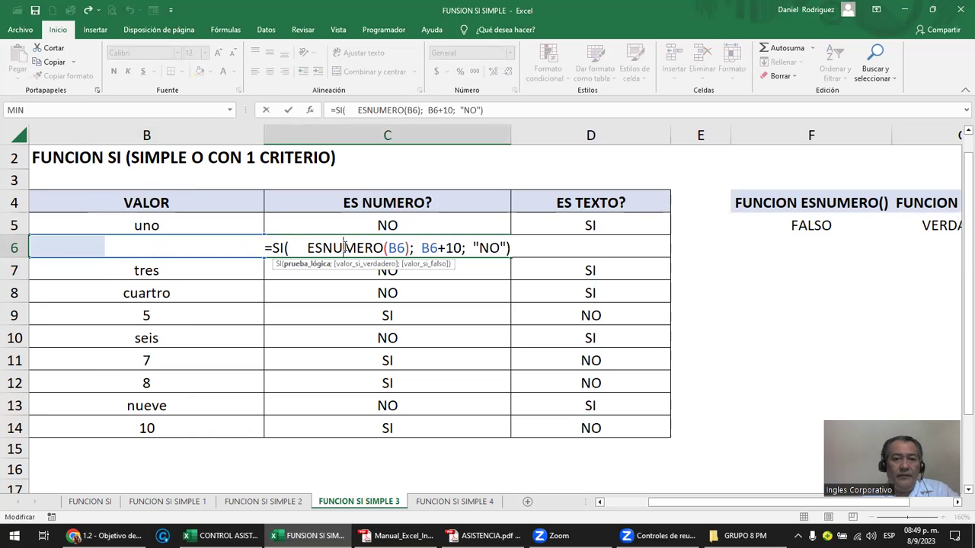
{"action": "left_click", "coordinate": [194, 251]}
{"action": "type", "text": "2"}
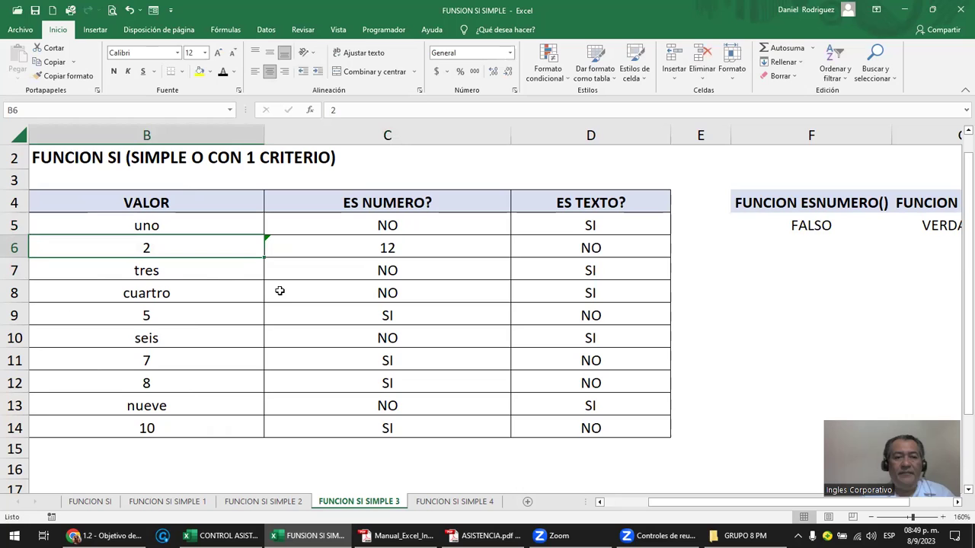
{"action": "type", "text": "dos"}
{"action": "key", "text": "Return"}
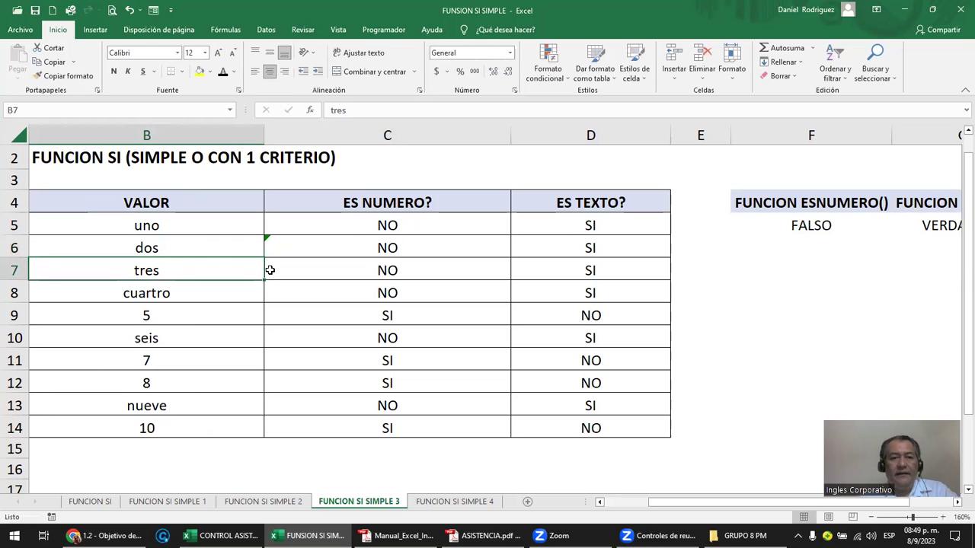
{"action": "left_click", "coordinate": [351, 243]}
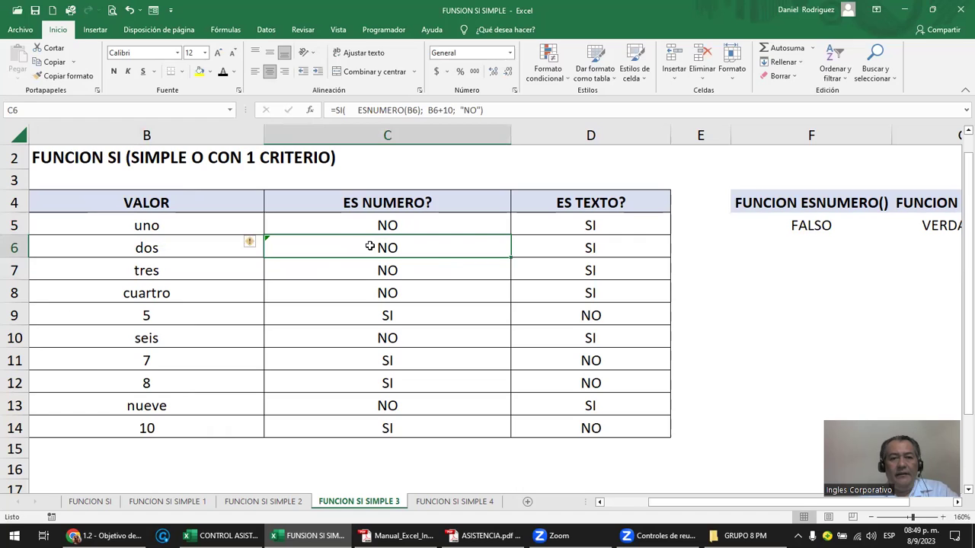
{"action": "double_click", "coordinate": [371, 246]}
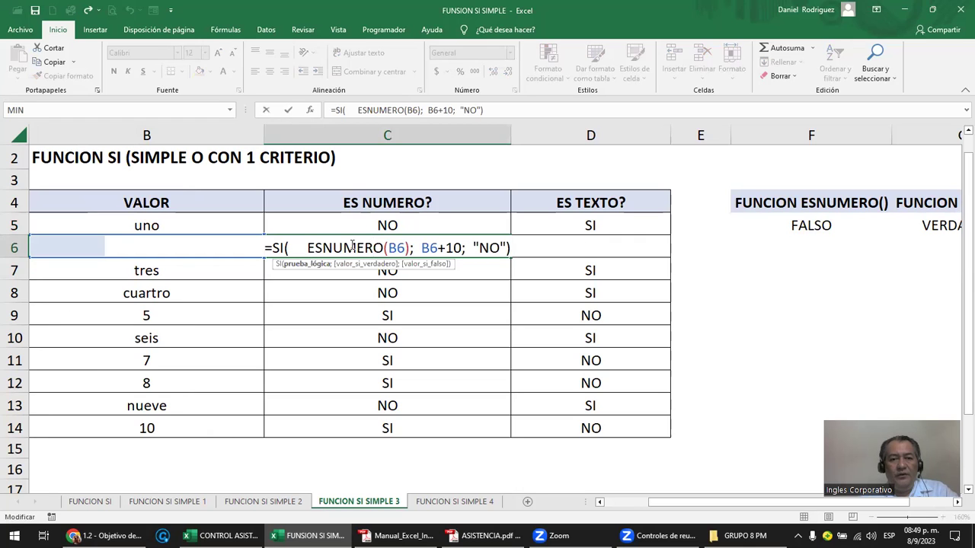
{"action": "double_click", "coordinate": [425, 247]}
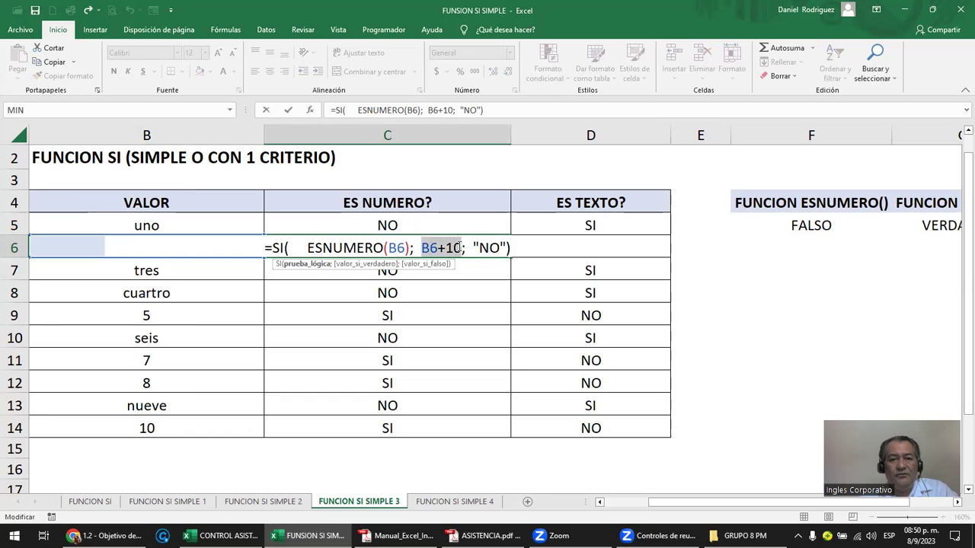
{"action": "left_click_drag", "start_coordinate": [472, 247], "coordinate": [508, 246]}
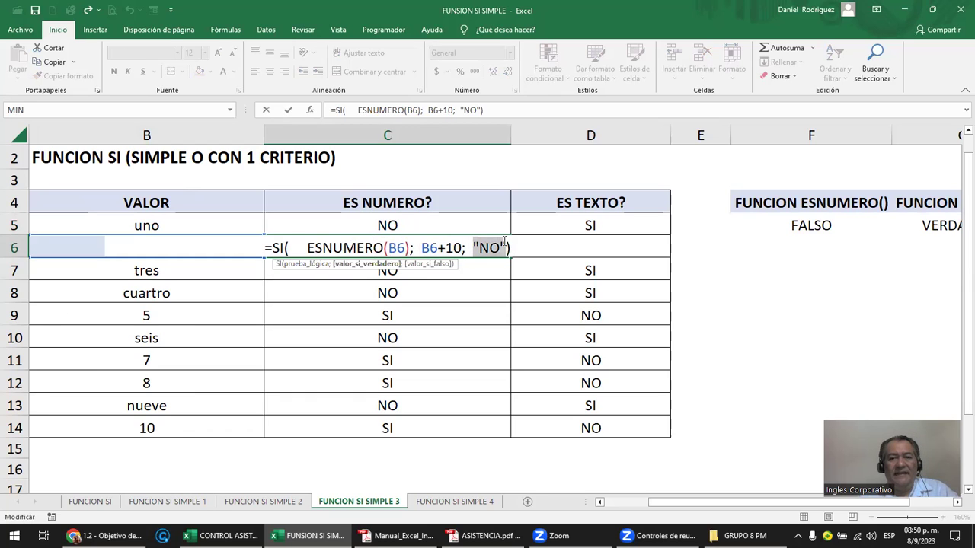
{"action": "key", "text": "Escape"}
{"action": "key", "text": "Left"}
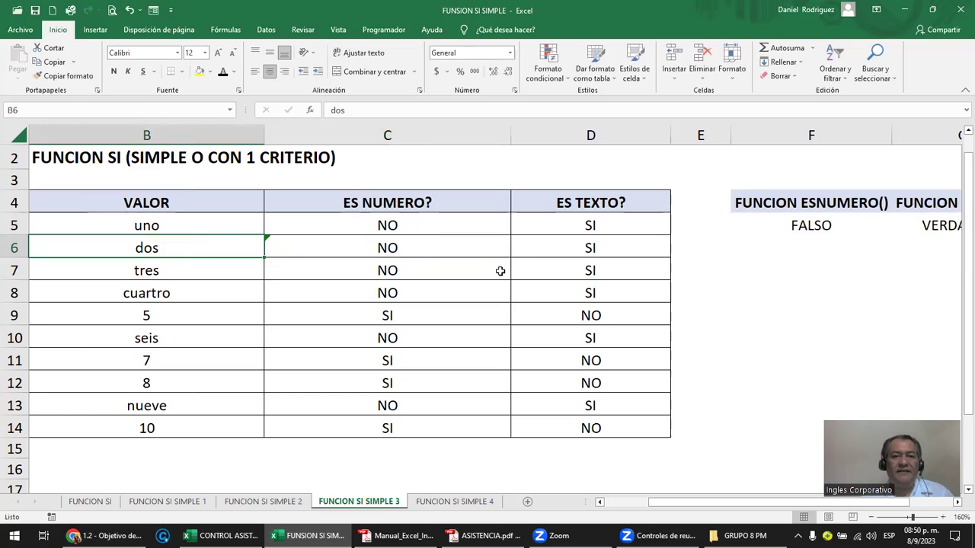
{"action": "type", "text": "2"}
{"action": "key", "text": "ctrl+Return"}
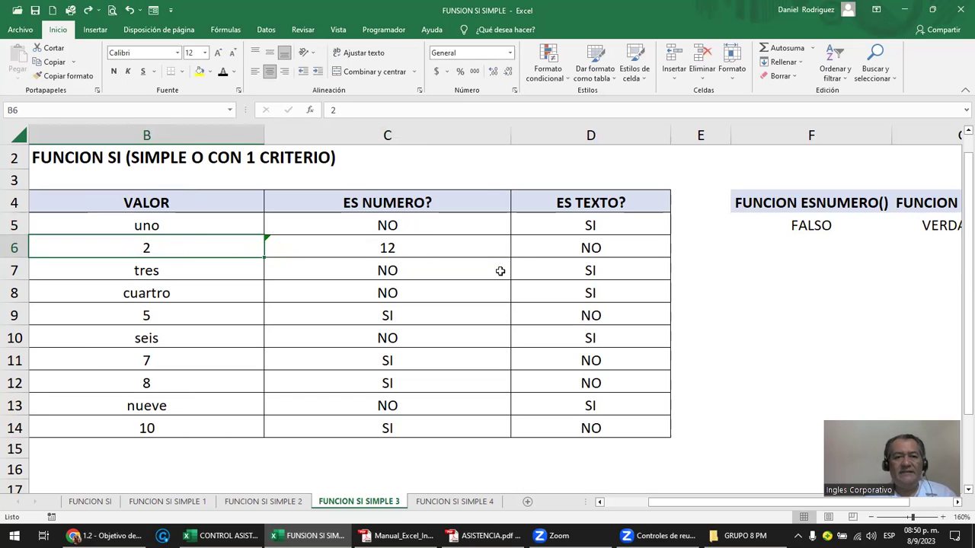
{"action": "key", "text": "Right"}
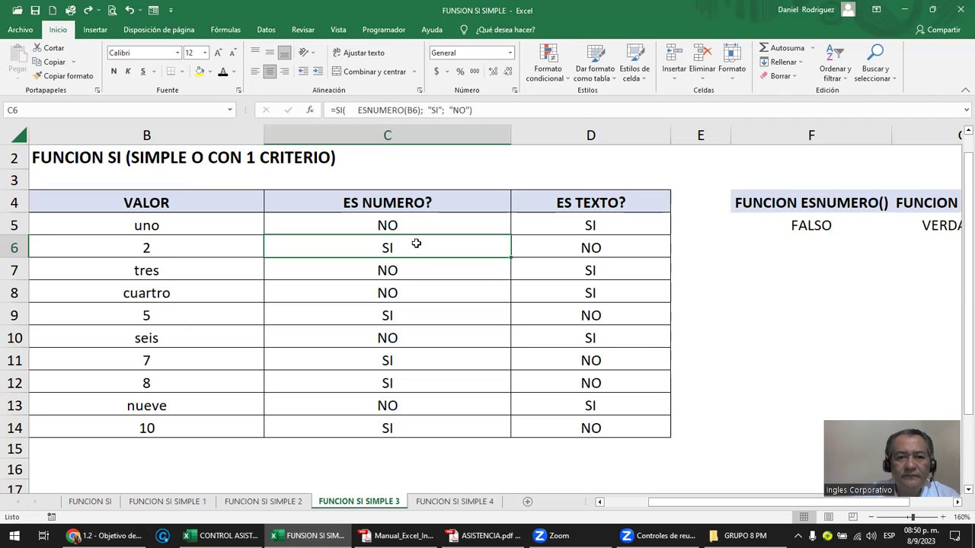
{"action": "left_click", "coordinate": [385, 224]}
{"action": "double_click", "coordinate": [317, 225]}
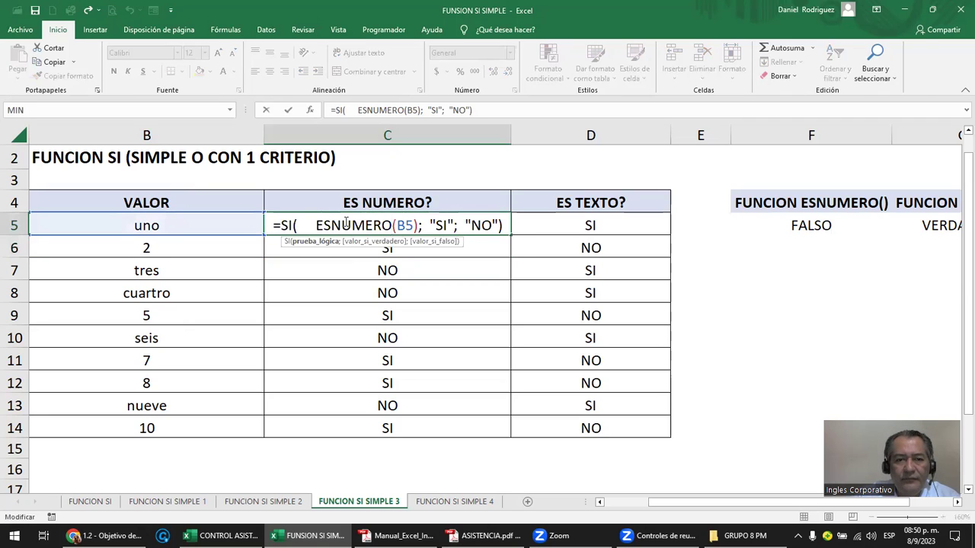
{"action": "double_click", "coordinate": [346, 224]}
{"action": "key", "text": "shift+Right"}
{"action": "key", "text": "shift+Right"}
{"action": "left_click", "coordinate": [582, 224]}
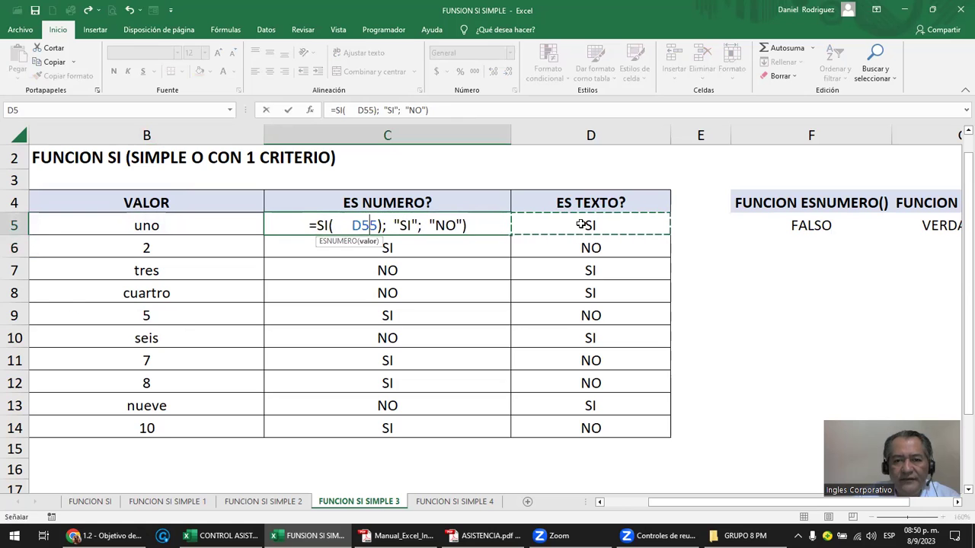
{"action": "key", "text": "Escape"}
{"action": "left_click", "coordinate": [581, 225]}
{"action": "double_click", "coordinate": [581, 225]}
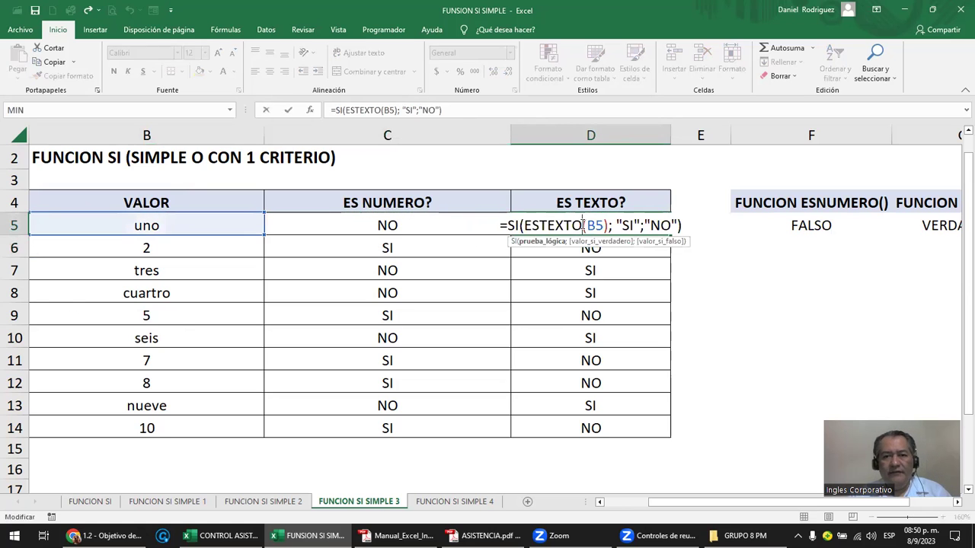
{"action": "key", "text": "Escape"}
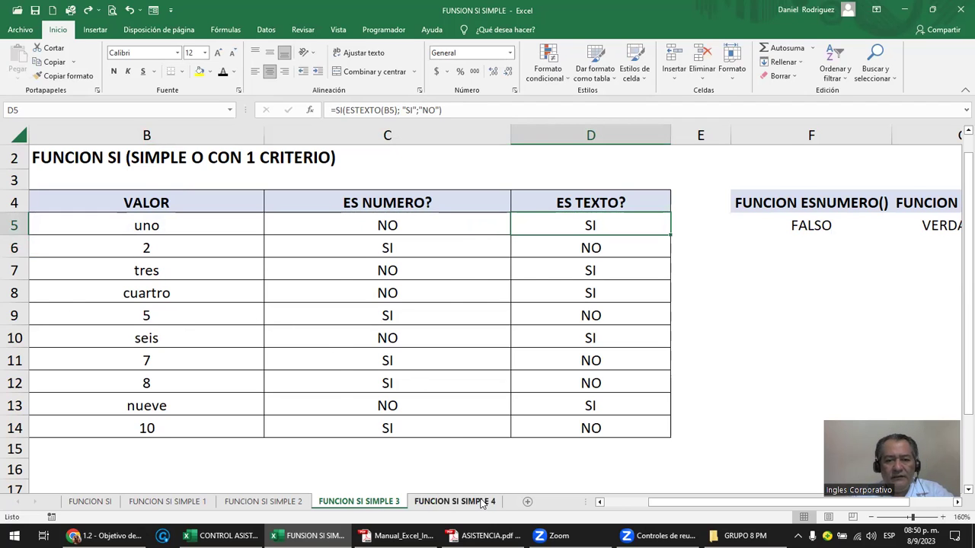
Step: Open the FUNCION SI SIMPLE 4 sheet and highlight the names, ages and categories in A4:C10
{"action": "left_click", "coordinate": [483, 502]}
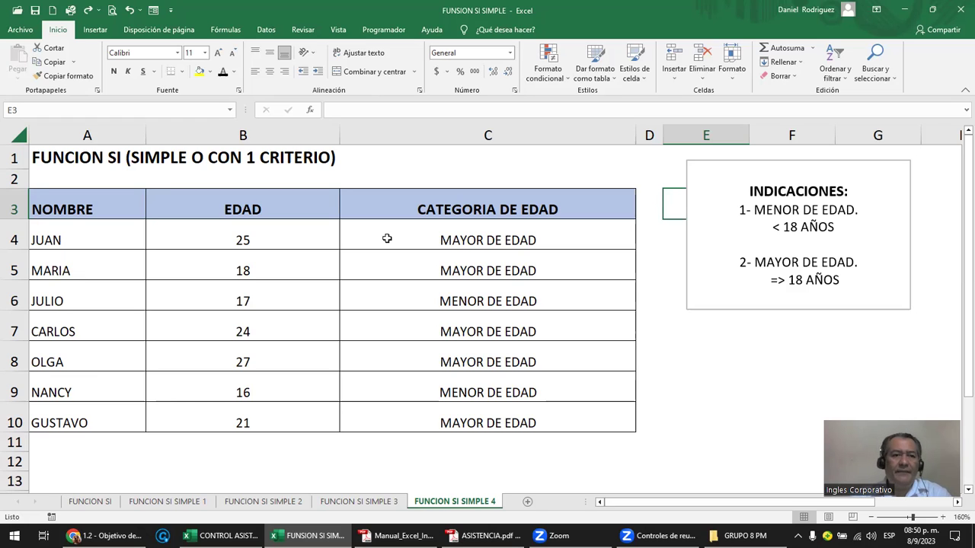
{"action": "left_click_drag", "start_coordinate": [64, 238], "coordinate": [91, 416]}
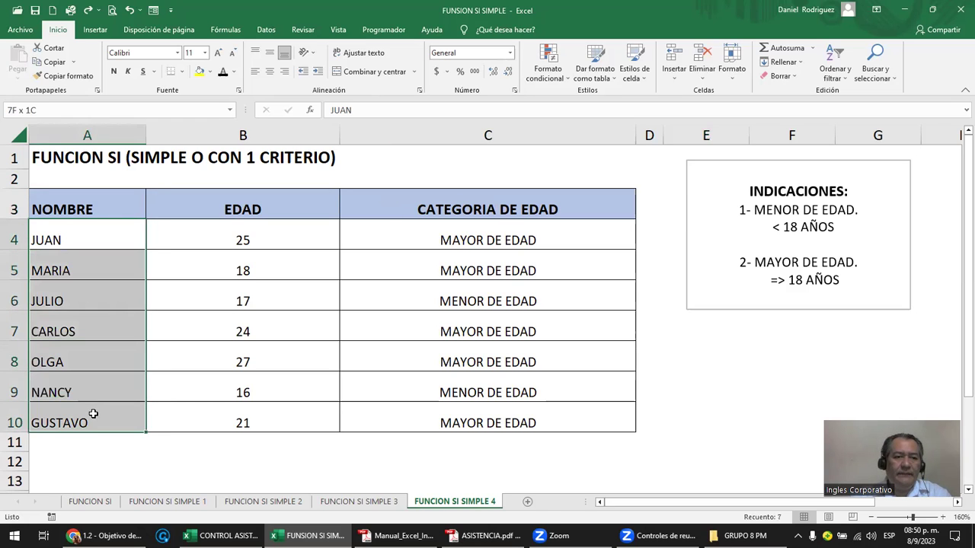
{"action": "left_click_drag", "start_coordinate": [263, 234], "coordinate": [265, 415]}
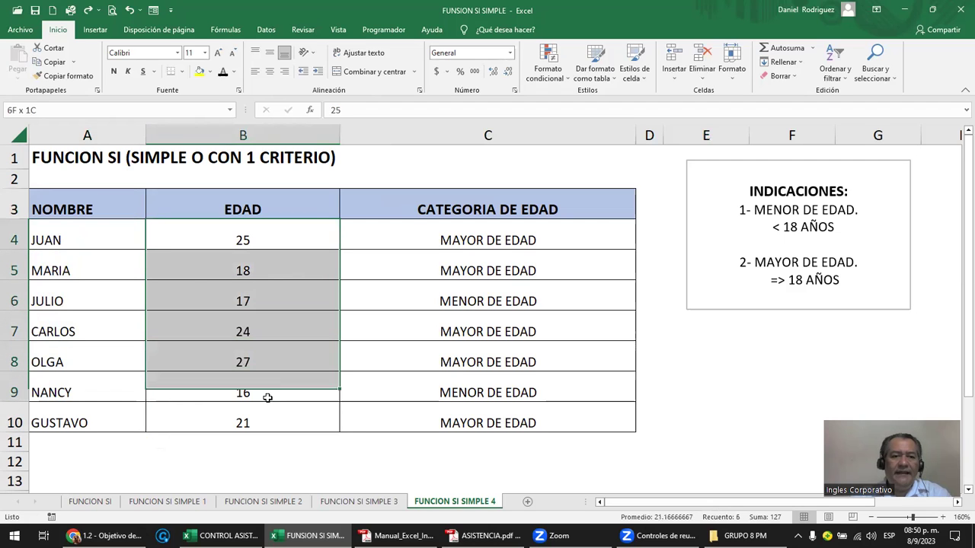
{"action": "left_click_drag", "start_coordinate": [520, 233], "coordinate": [533, 415]}
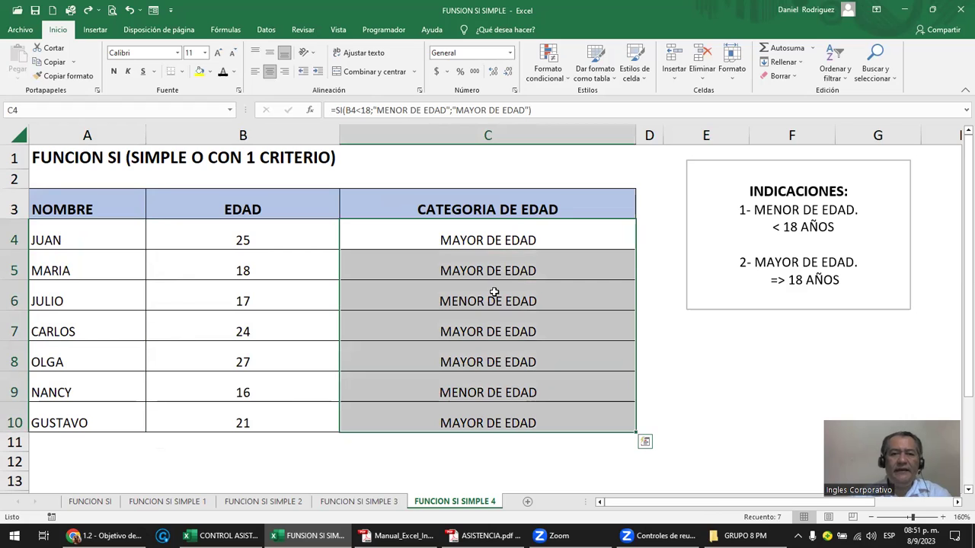
Step: Inspect the SI formulas in C4 and C5 against the age in B4
{"action": "left_click", "coordinate": [501, 242]}
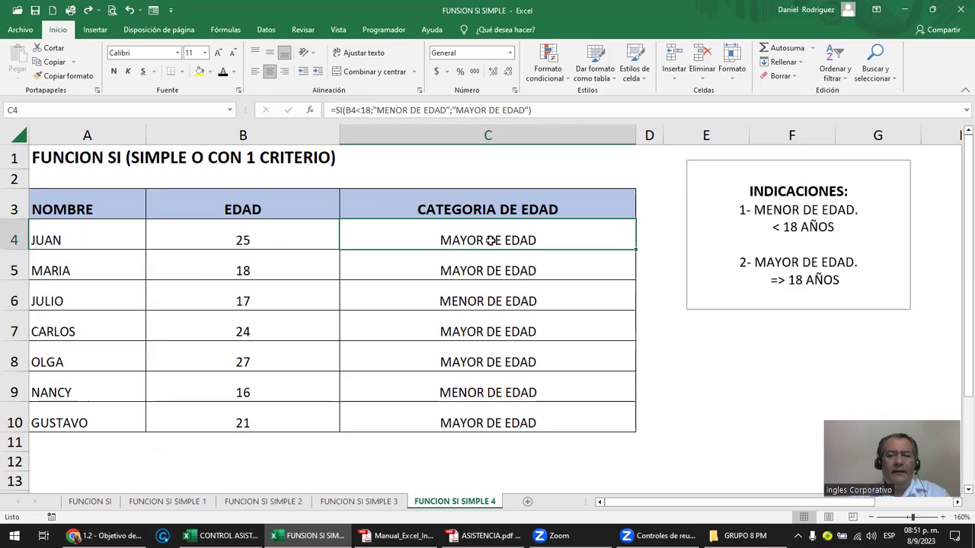
{"action": "left_click", "coordinate": [439, 271]}
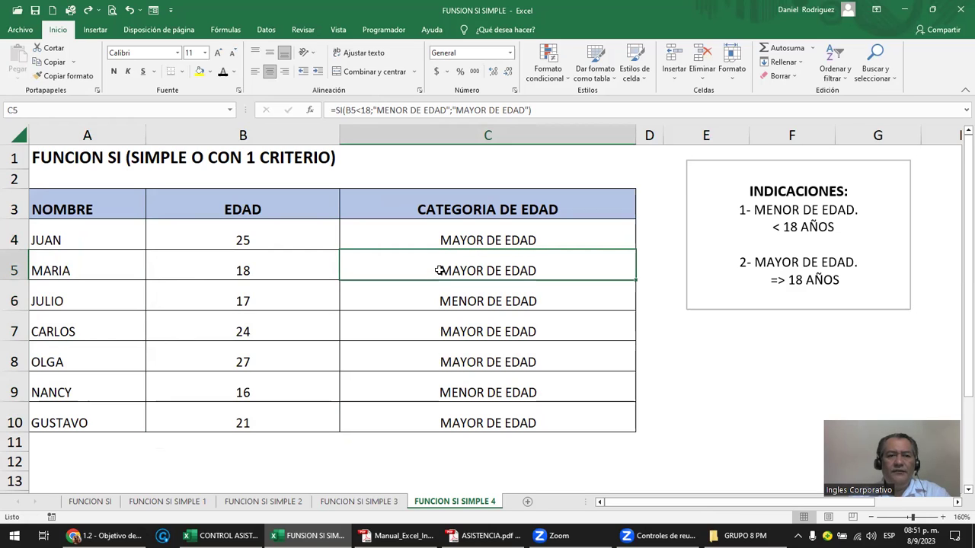
{"action": "left_click", "coordinate": [268, 236]}
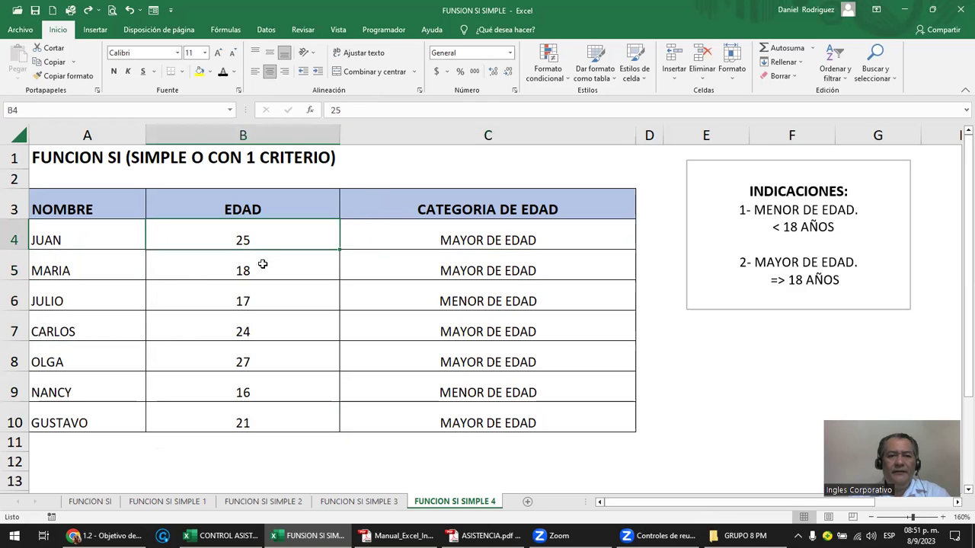
{"action": "left_click", "coordinate": [262, 265]}
{"action": "left_click", "coordinate": [487, 263]}
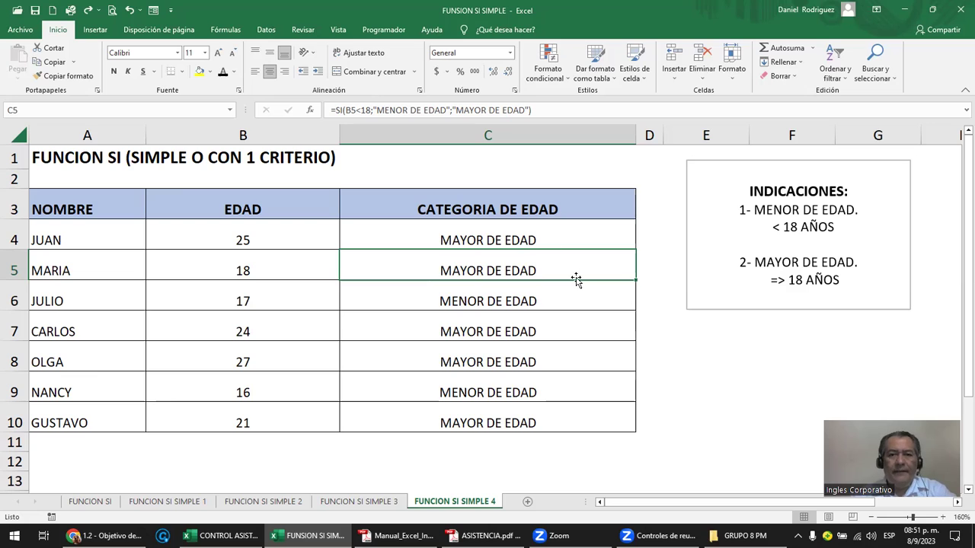
{"action": "left_click", "coordinate": [790, 198]}
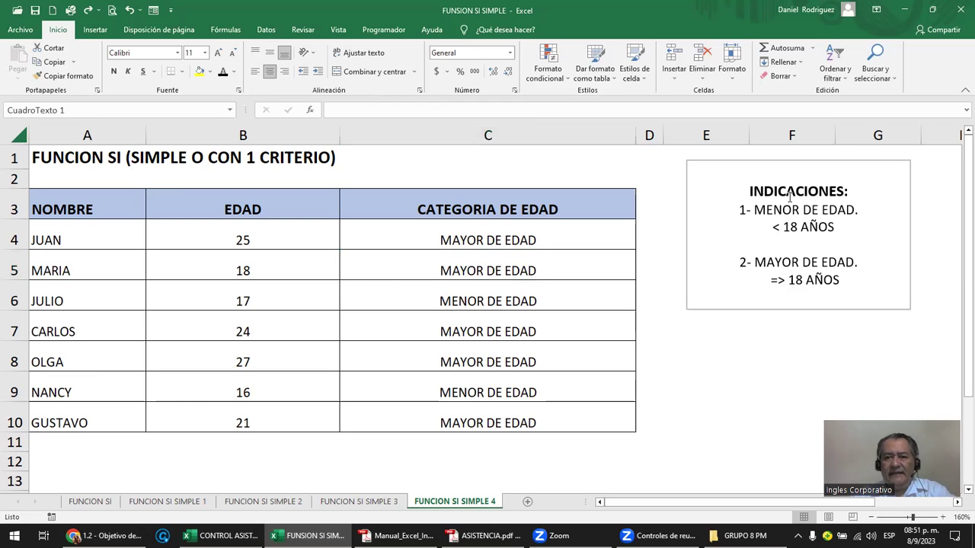
{"action": "left_click", "coordinate": [743, 211]}
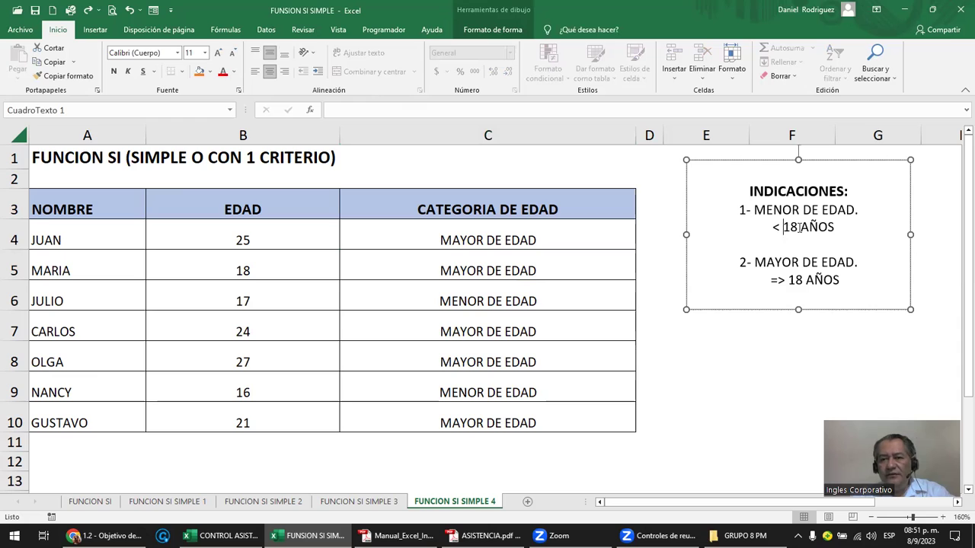
{"action": "key", "text": "Down"}
{"action": "key", "text": "Down"}
{"action": "key", "text": "Left"}
{"action": "key", "text": "Left"}
{"action": "key", "text": "Left"}
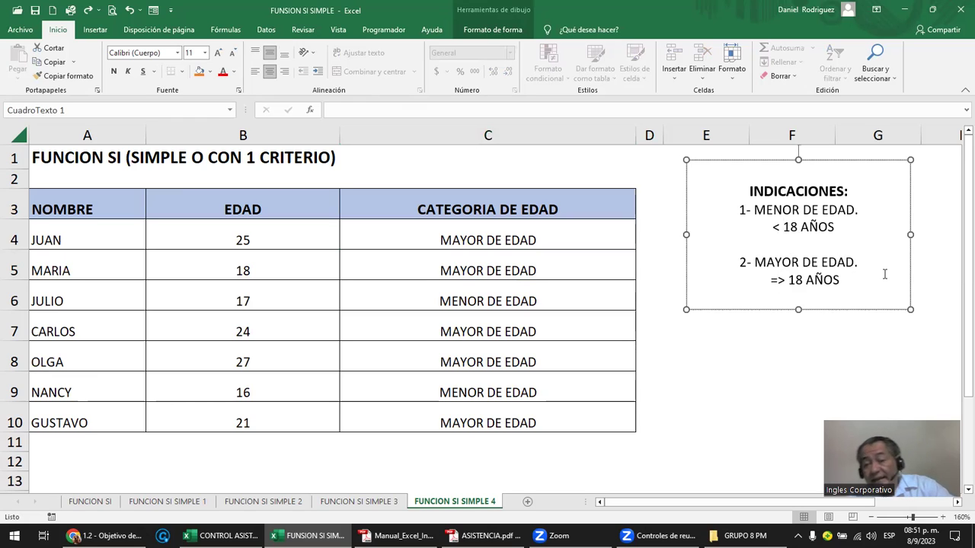
{"action": "double_click", "coordinate": [777, 280]}
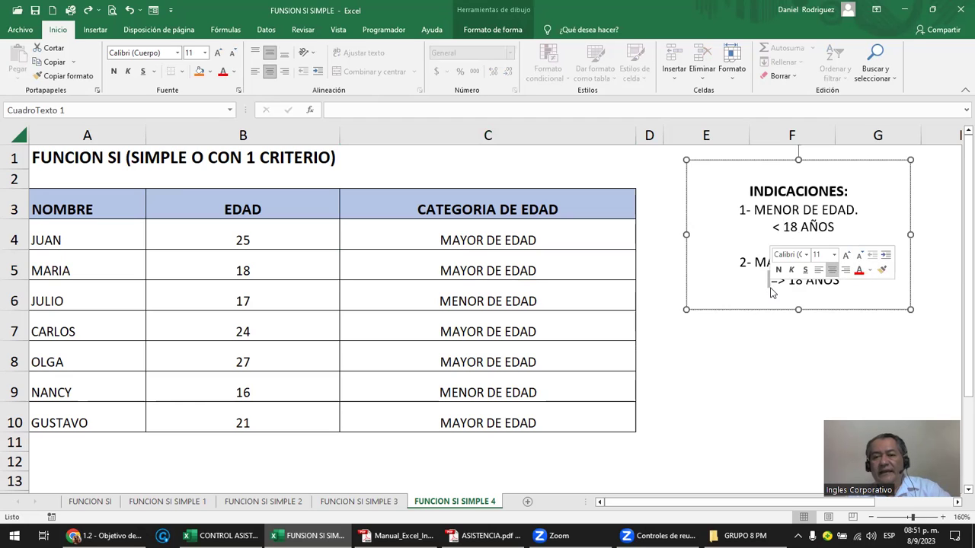
{"action": "left_click", "coordinate": [816, 314]}
{"action": "left_click", "coordinate": [835, 297]}
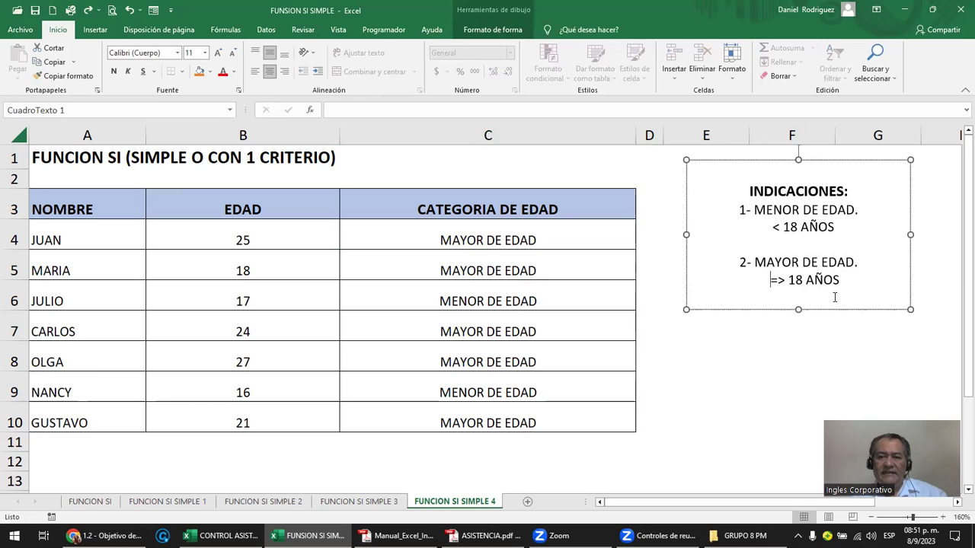
{"action": "key", "text": "Delete"}
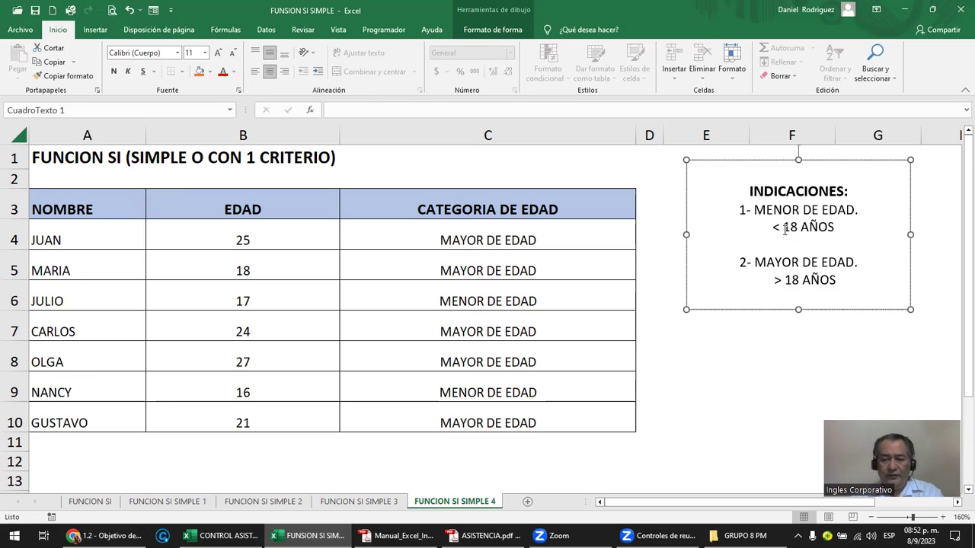
{"action": "type", "text": "="}
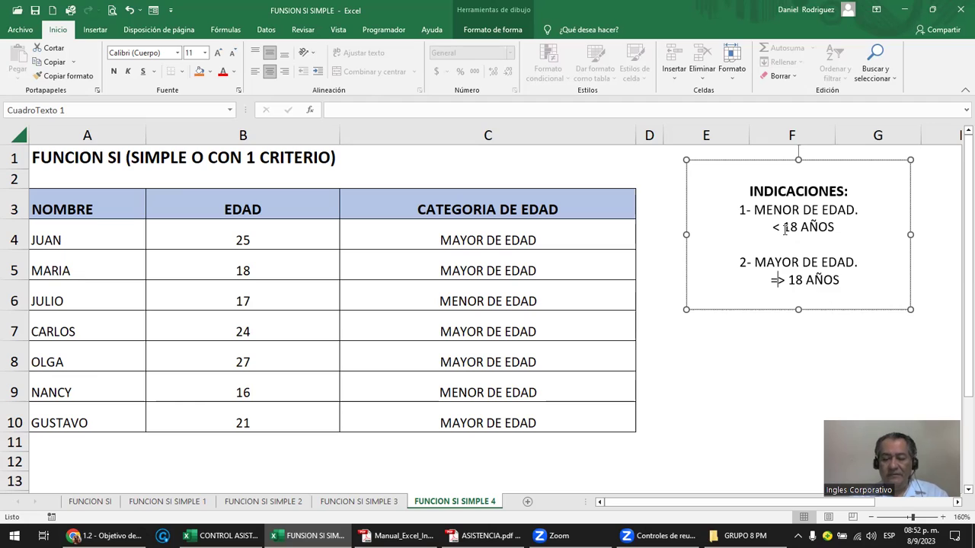
{"action": "key", "text": "BackSpace"}
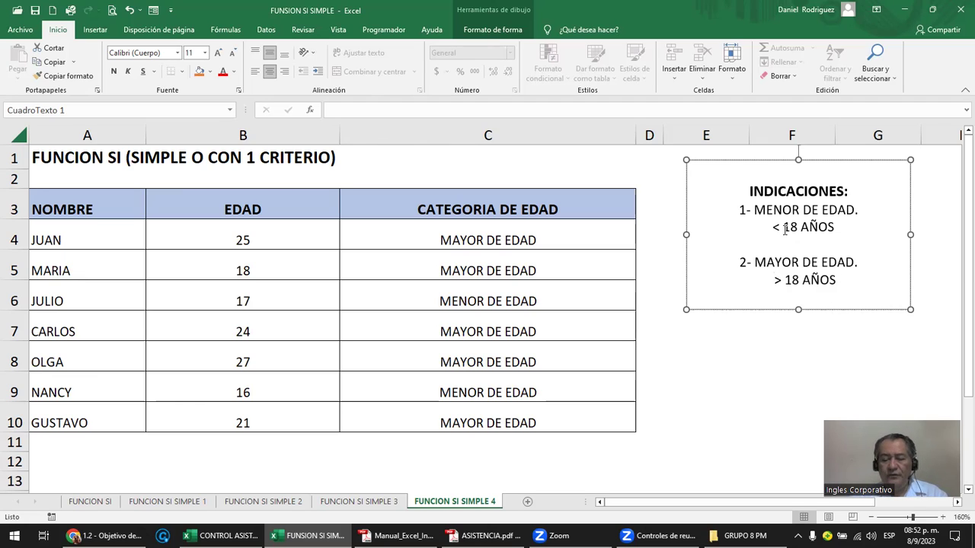
{"action": "type", "text": "="}
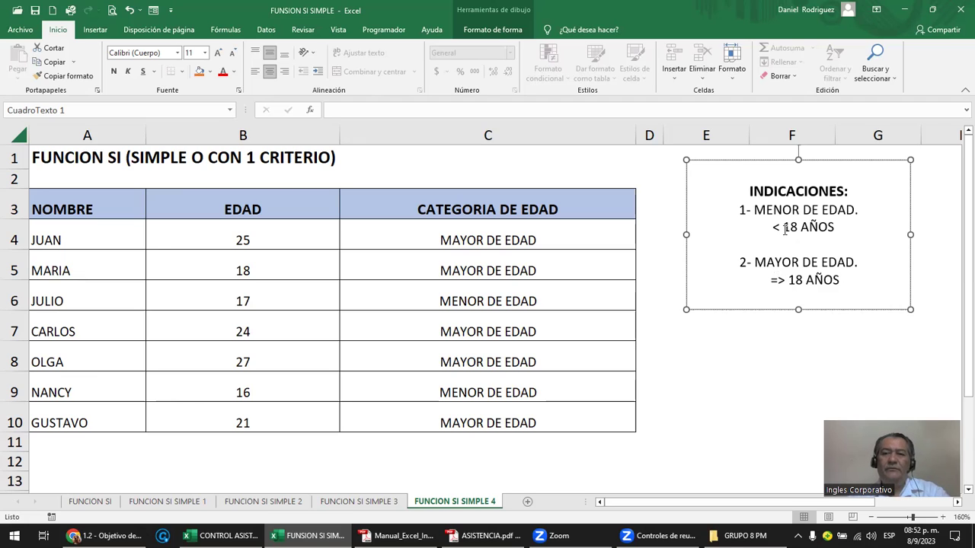
Step: Review the C4 formula's B4<18 condition without changing it
{"action": "left_click", "coordinate": [660, 174]}
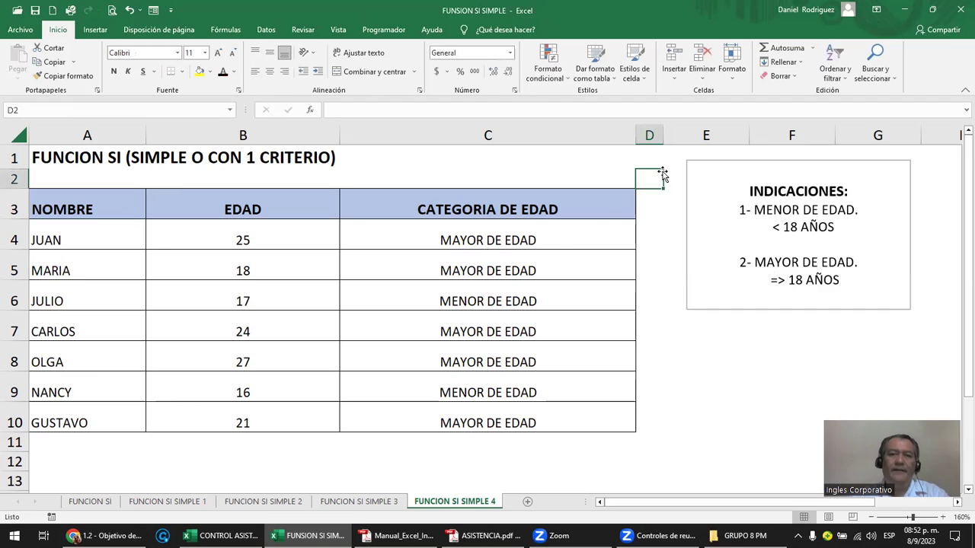
{"action": "left_click", "coordinate": [538, 234]}
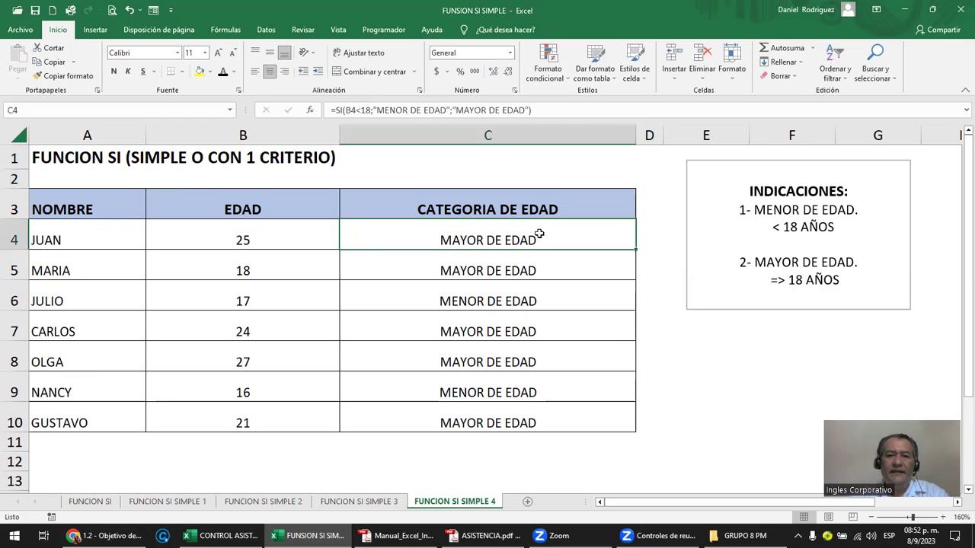
{"action": "double_click", "coordinate": [539, 235]}
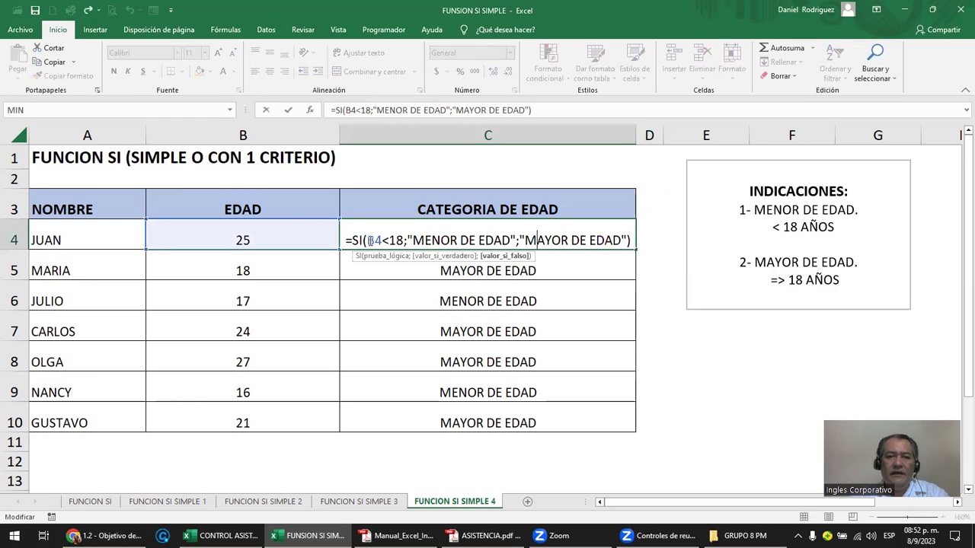
{"action": "left_click_drag", "start_coordinate": [368, 240], "coordinate": [399, 240]}
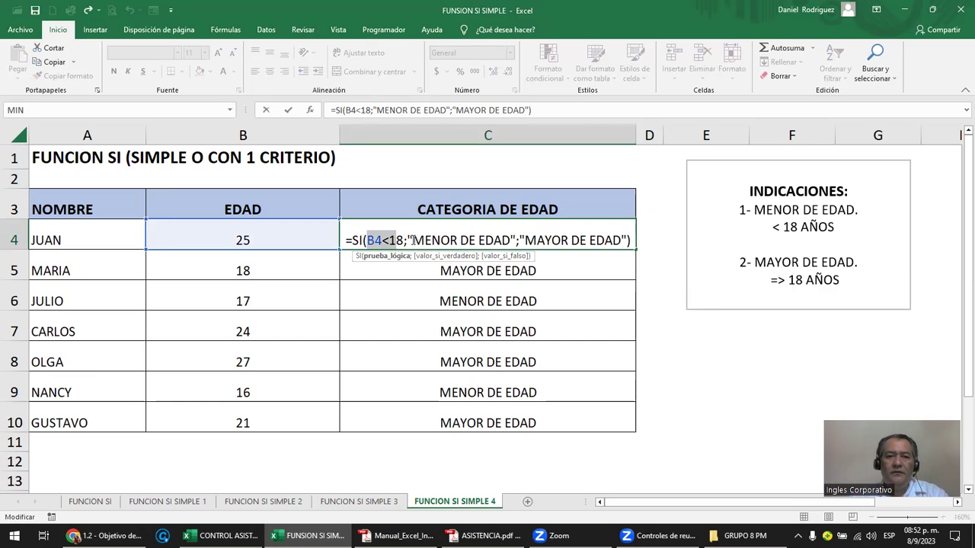
{"action": "key", "text": "Escape"}
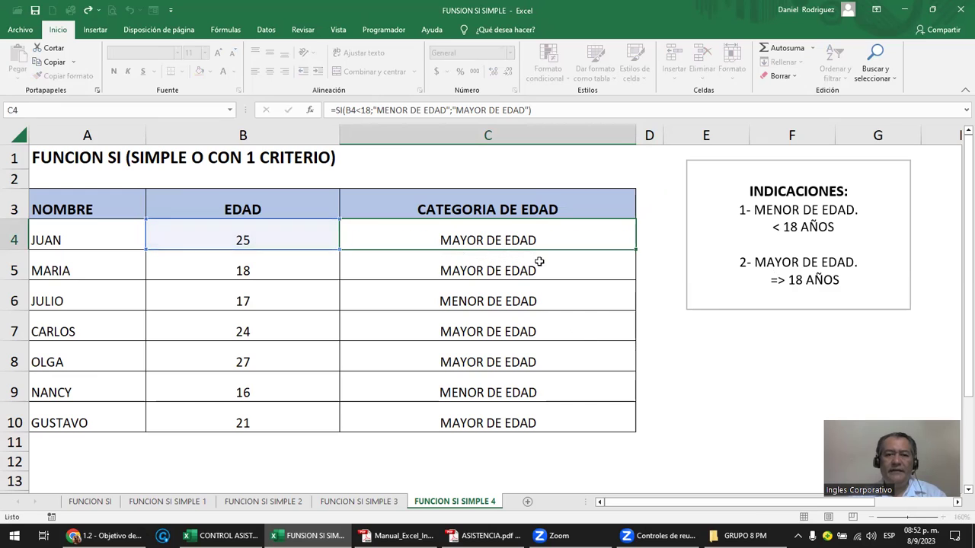
Step: Clear the age-category results from C4:C10
{"action": "left_click_drag", "start_coordinate": [532, 242], "coordinate": [523, 406]}
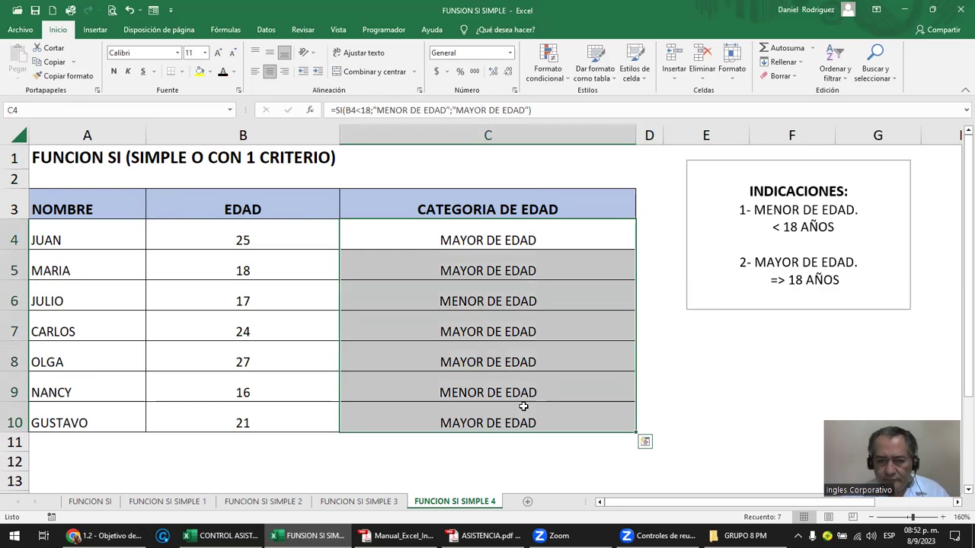
{"action": "key", "text": "Delete"}
{"action": "left_click", "coordinate": [494, 235]}
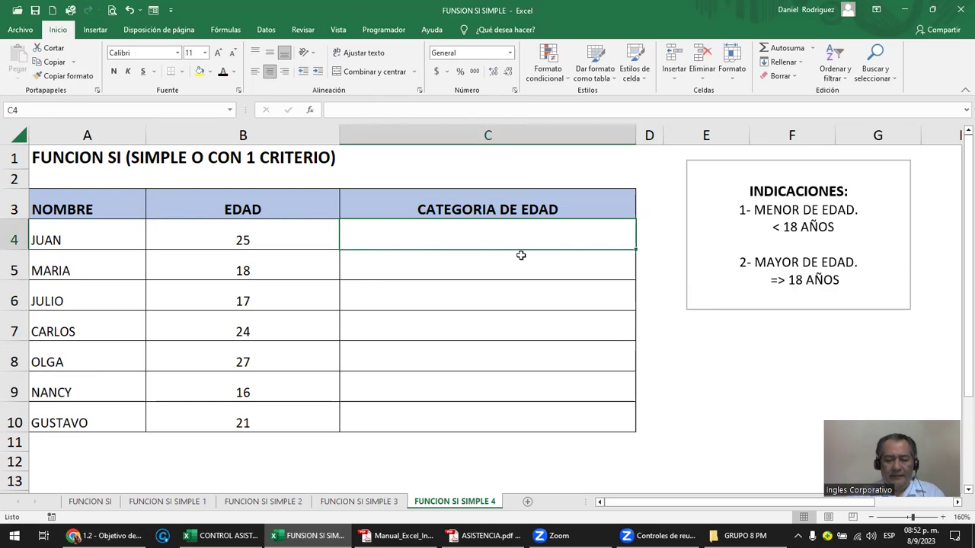
Step: Begin the formula =SI(B4<18; in C4
{"action": "type", "text": "=si"}
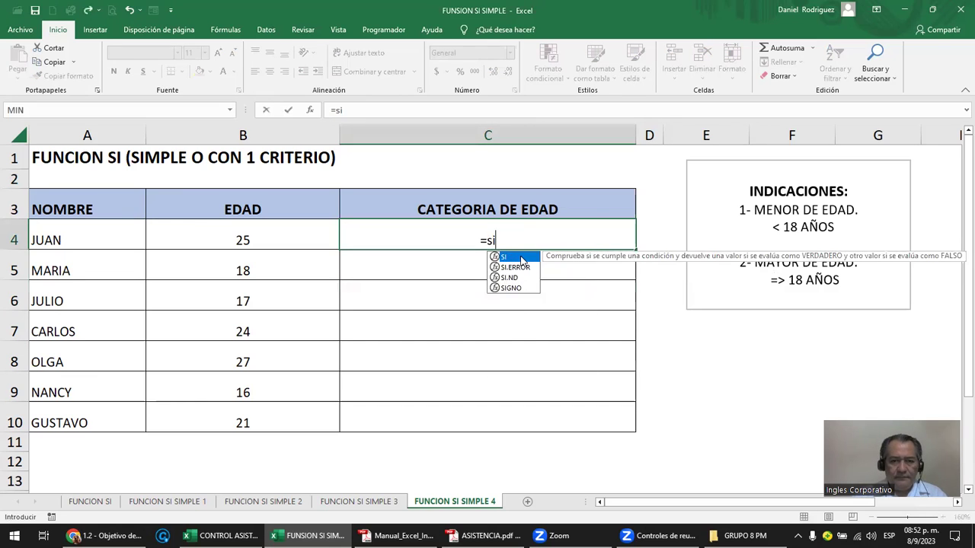
{"action": "type", "text": "("}
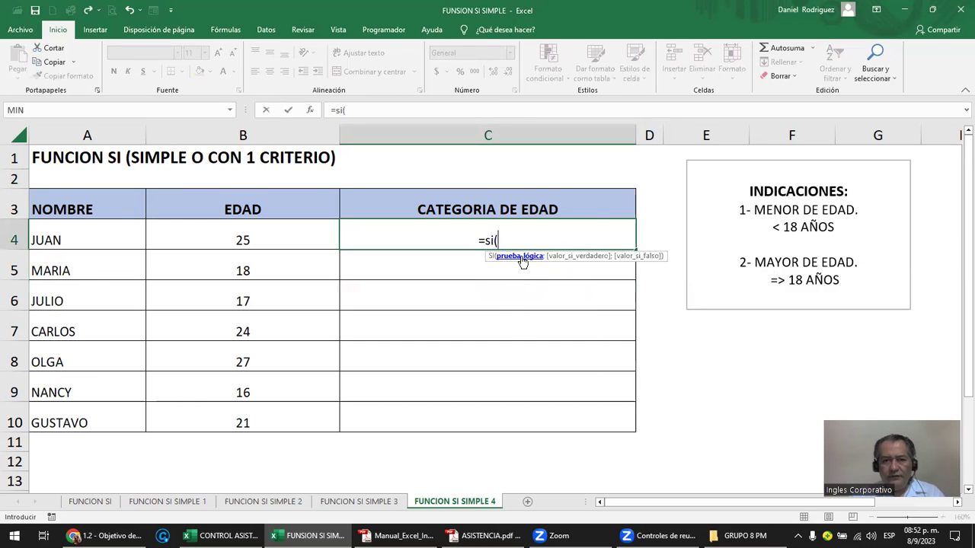
{"action": "left_click", "coordinate": [275, 241]}
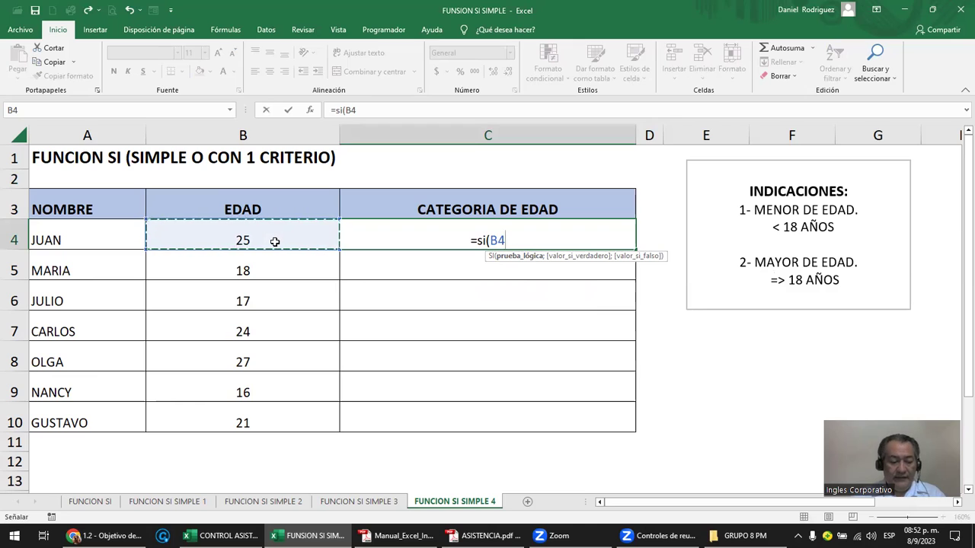
{"action": "type", "text": ">"}
{"action": "key", "text": "BackSpace"}
{"action": "type", "text": "<18;"}
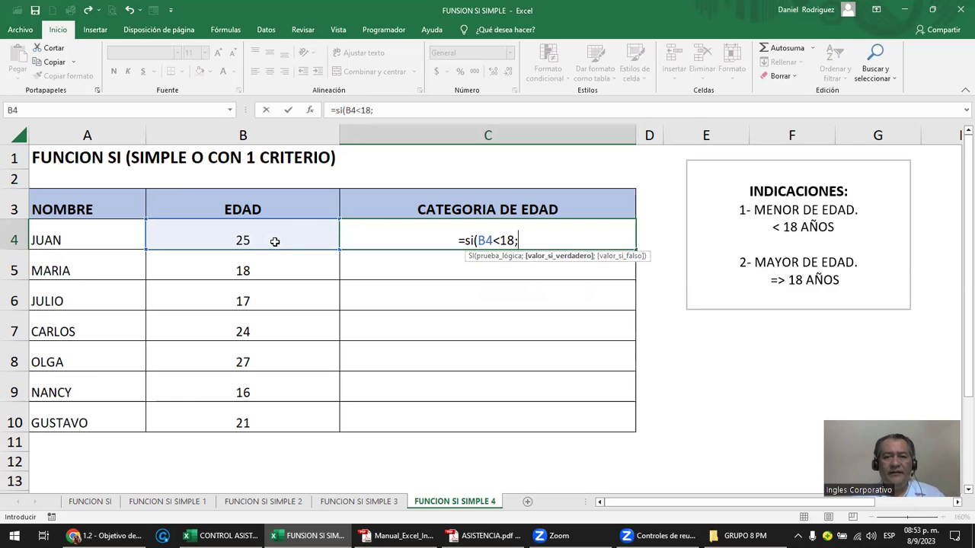
Step: Complete it with "MENOR DE EDAD" and "MAYOR DE EDAD" results and enter the formula
{"action": "type", "text": "\""}
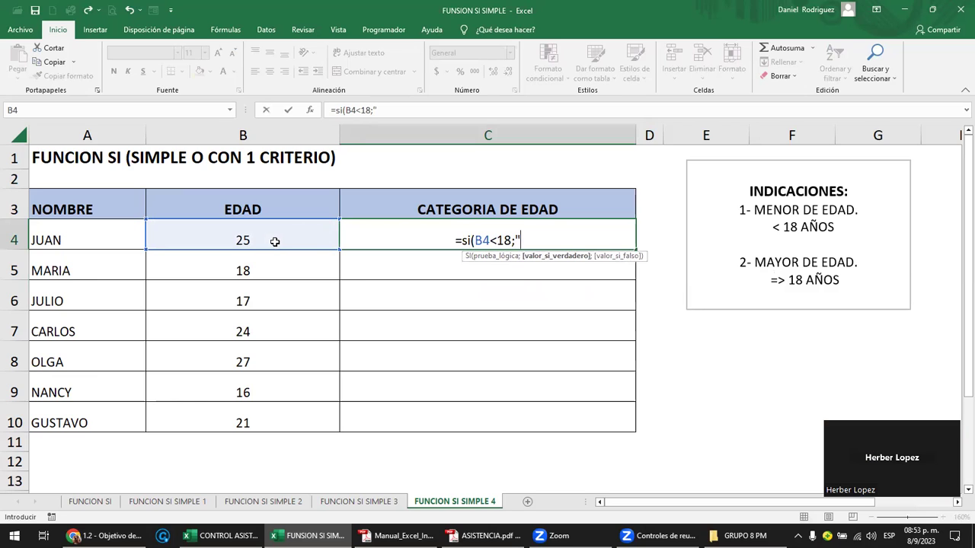
{"action": "type", "text": "m"}
{"action": "key", "text": "BackSpace"}
{"action": "type", "text": "MENOR DE EDA"}
{"action": "key", "text": "BackSpace"}
{"action": "type", "text": "DAD"}
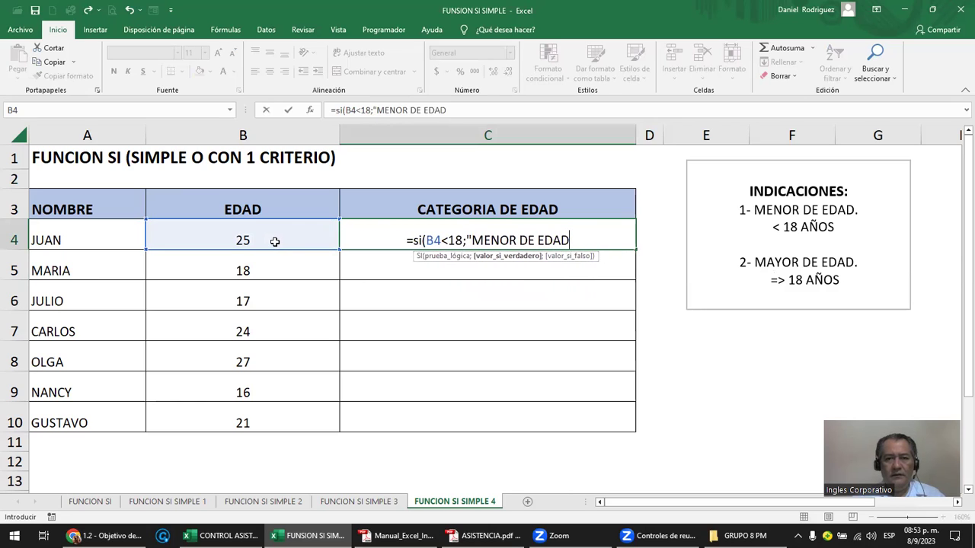
{"action": "type", "text": "\""}
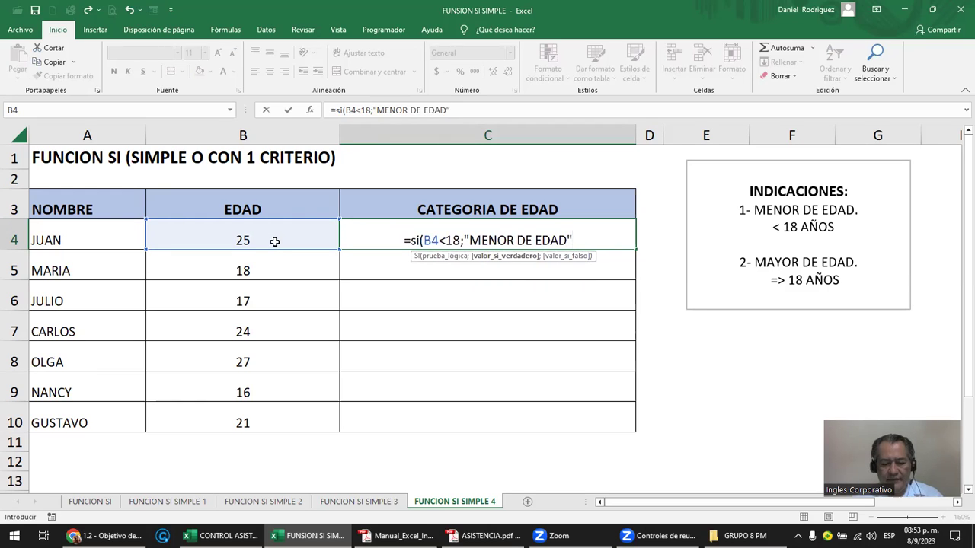
{"action": "type", "text": ";"}
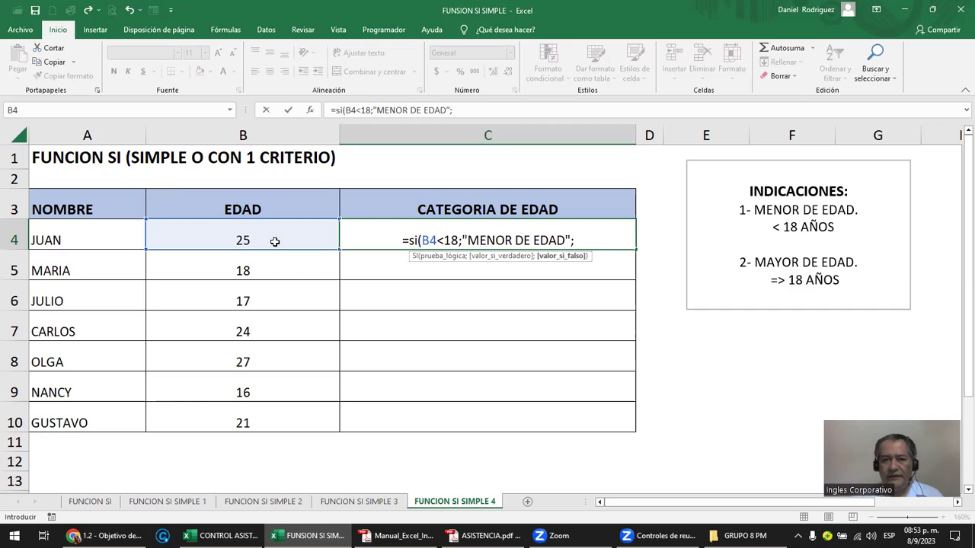
{"action": "type", "text": "\""}
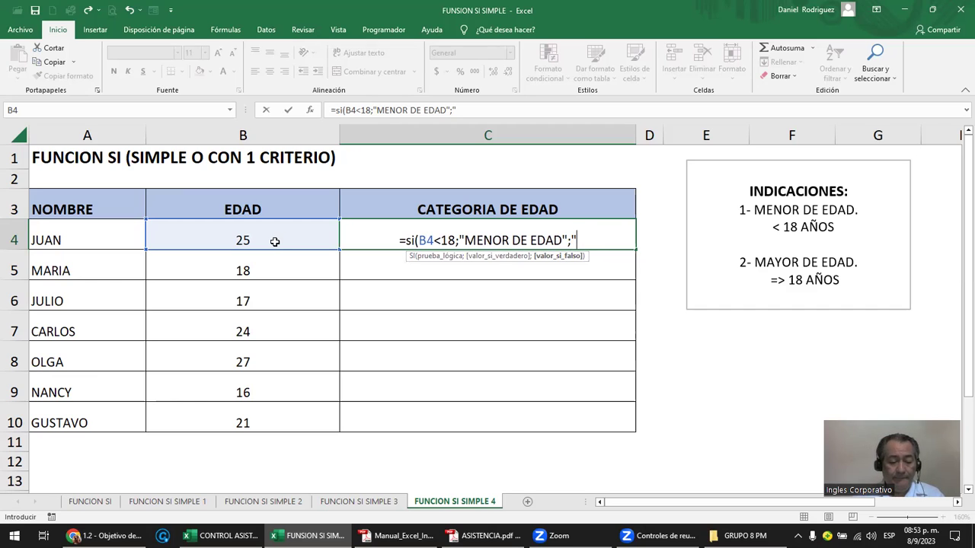
{"action": "type", "text": "MAYOR DE EDAD"}
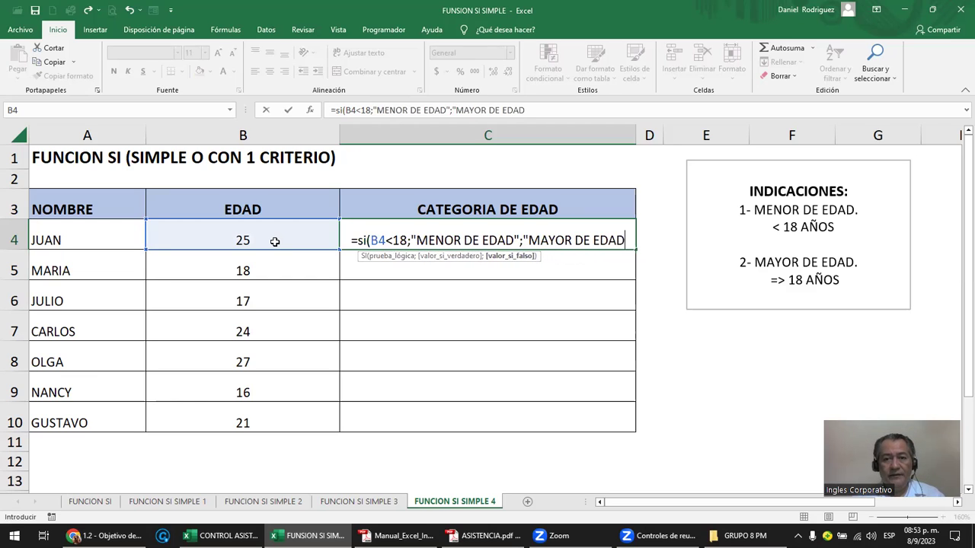
{"action": "type", "text": "\")"}
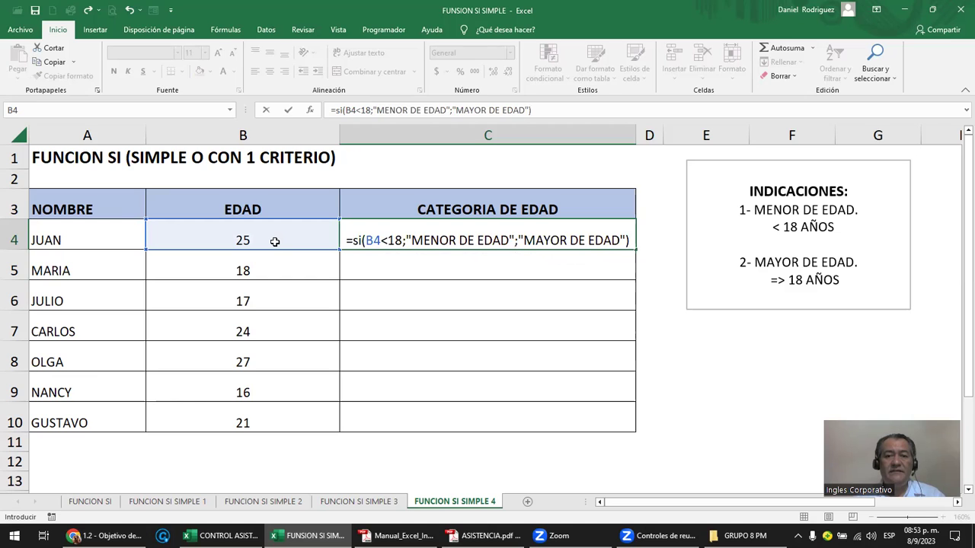
{"action": "key", "text": "Return"}
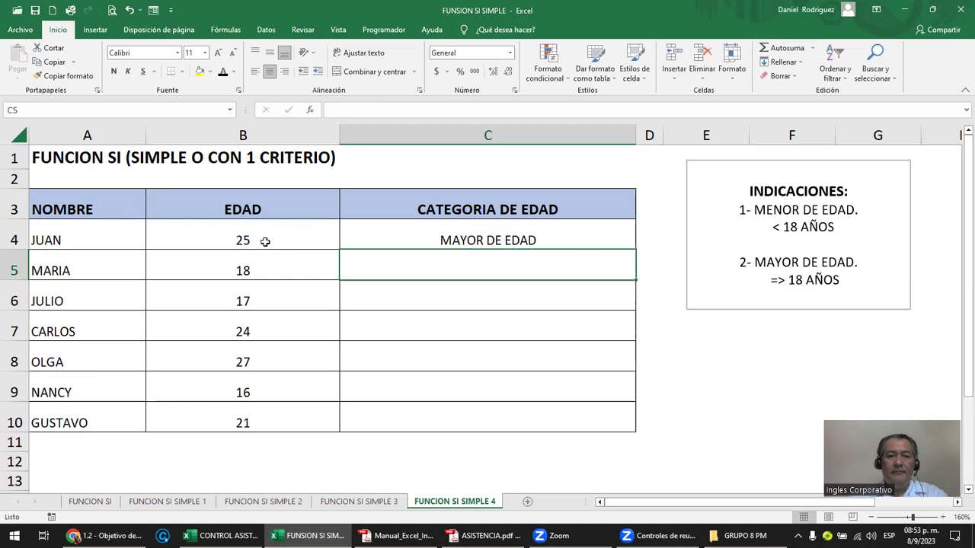
{"action": "left_click", "coordinate": [265, 241]}
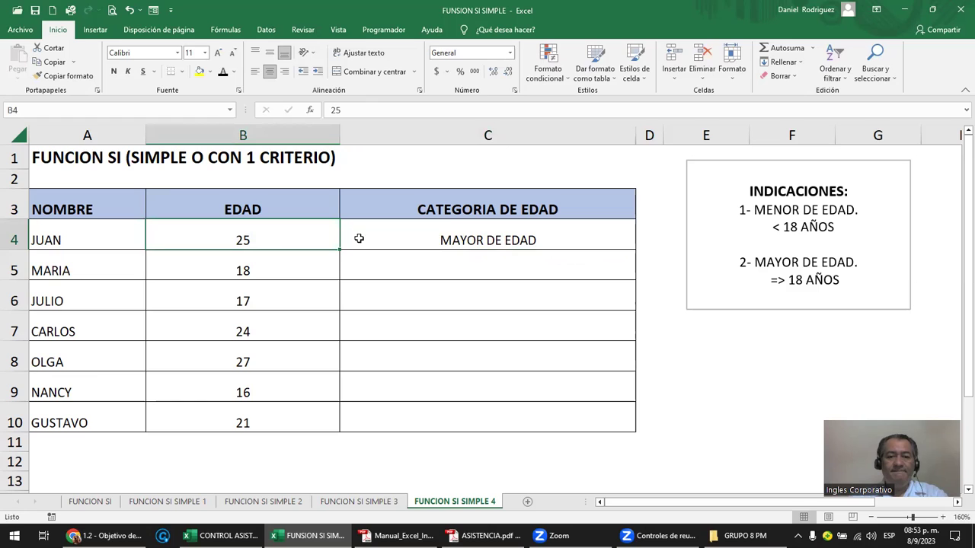
{"action": "double_click", "coordinate": [448, 233]}
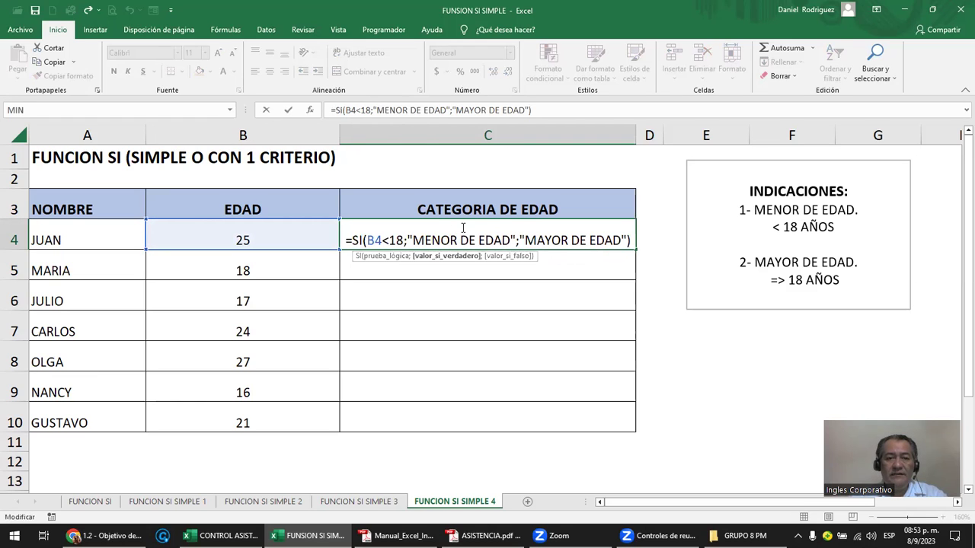
{"action": "left_click_drag", "start_coordinate": [369, 241], "coordinate": [519, 242]}
{"action": "left_click", "coordinate": [406, 241]}
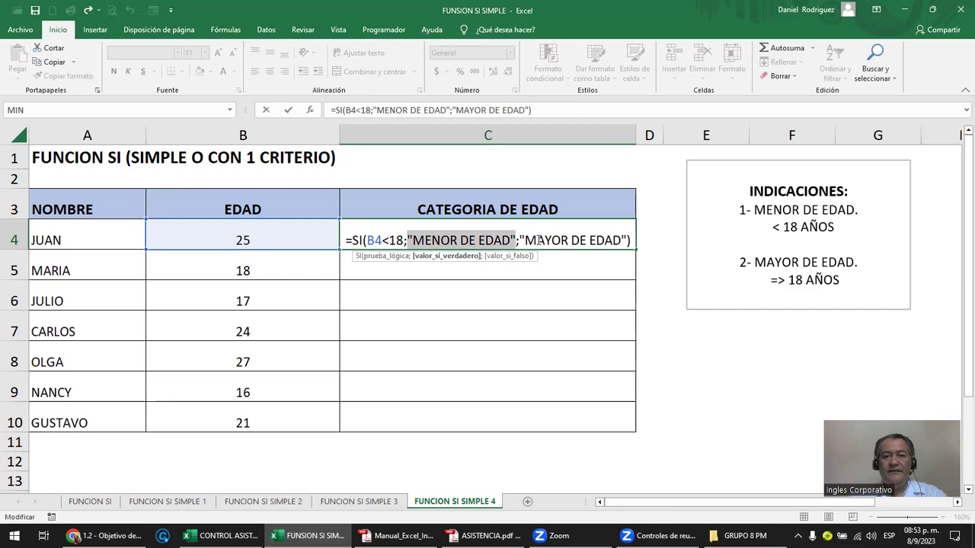
{"action": "left_click", "coordinate": [537, 241]}
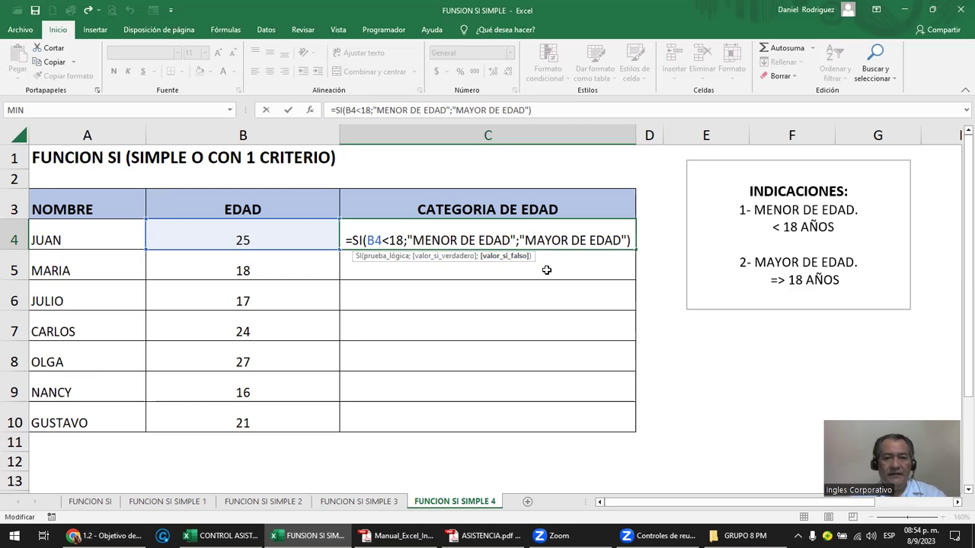
{"action": "key", "text": "ctrl+Return"}
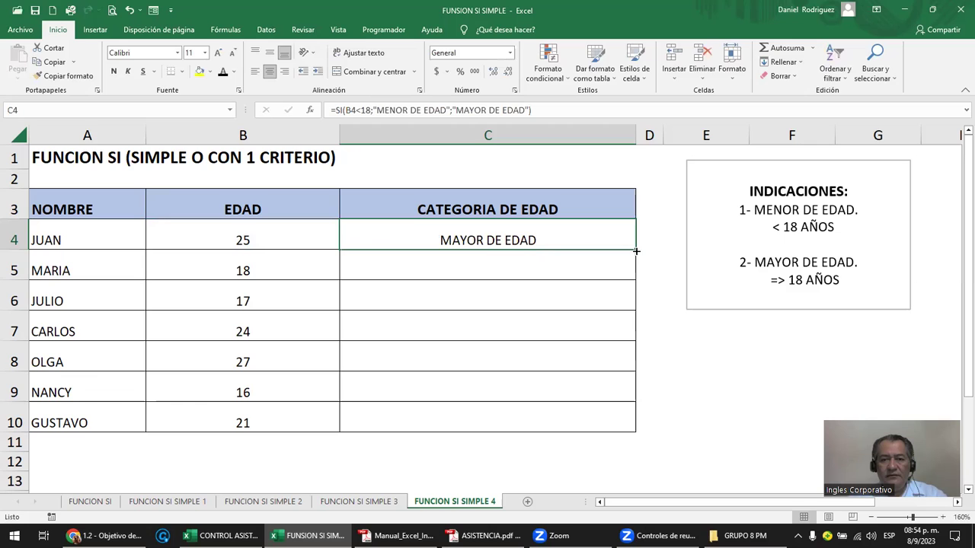
Step: Fill the C4 formula down to C10 and check the copied results against each age
{"action": "double_click", "coordinate": [634, 249]}
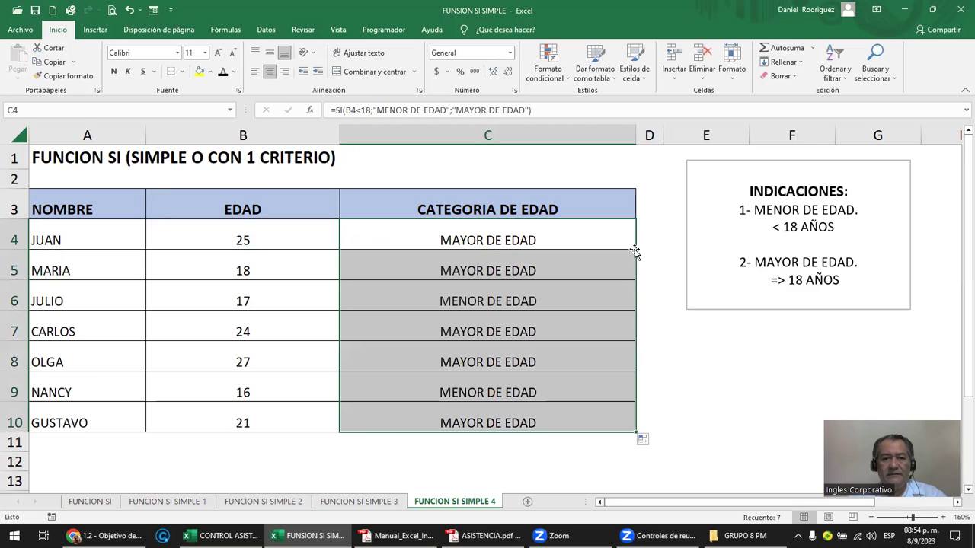
{"action": "left_click", "coordinate": [266, 272]}
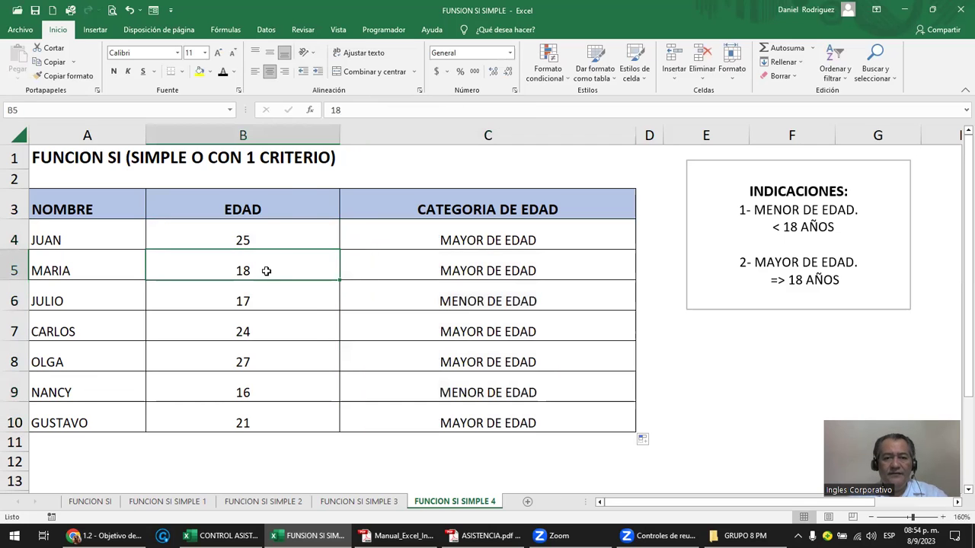
{"action": "left_click", "coordinate": [480, 274]}
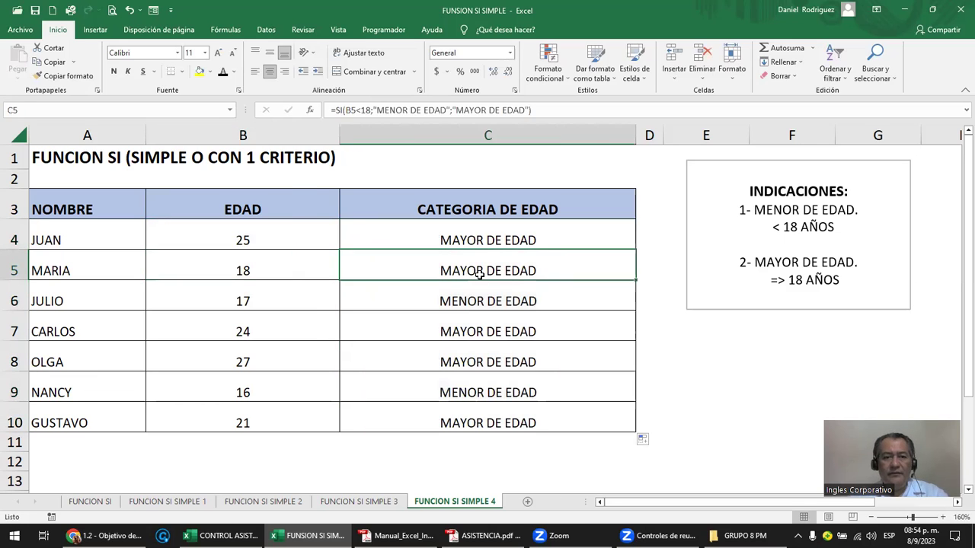
{"action": "left_click", "coordinate": [279, 304]}
{"action": "left_click", "coordinate": [462, 305]}
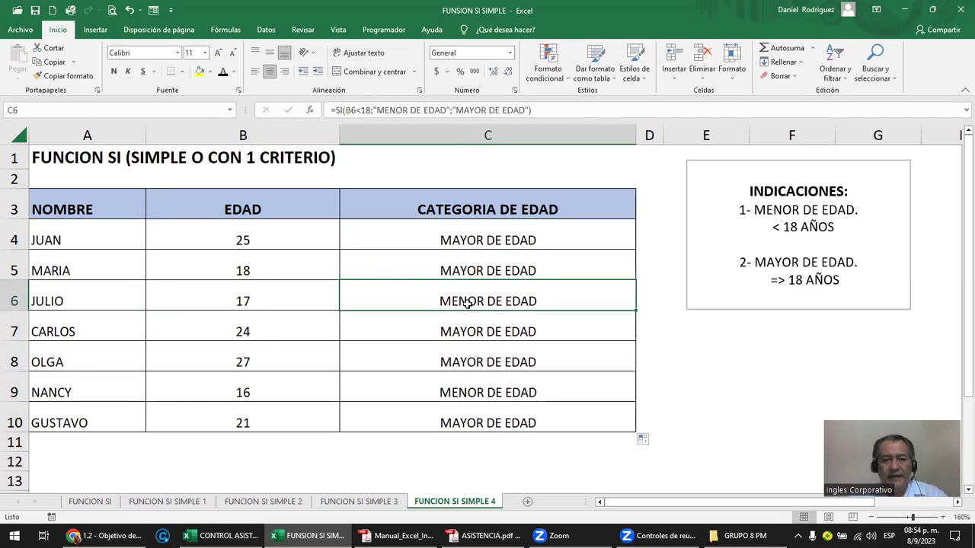
{"action": "left_click", "coordinate": [264, 336]}
{"action": "left_click", "coordinate": [452, 388]}
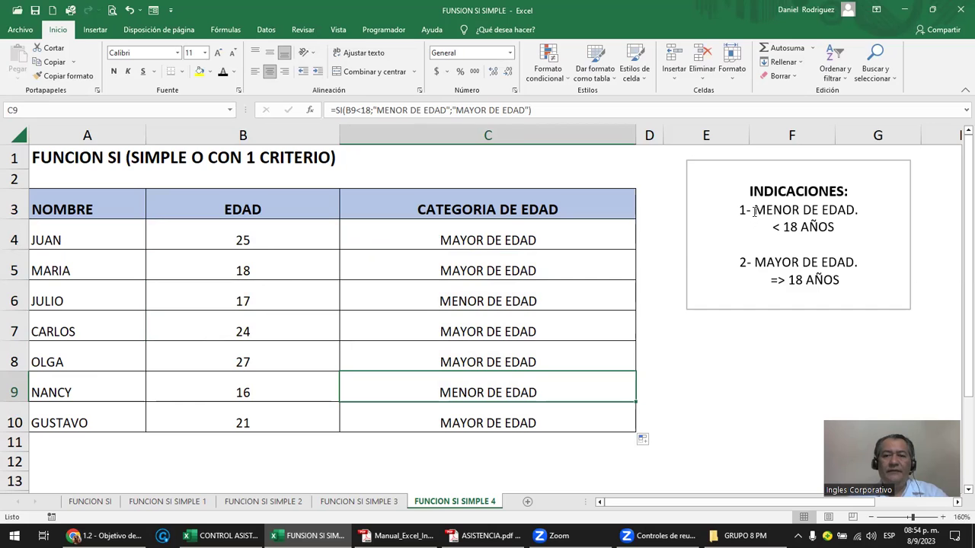
{"action": "left_click_drag", "start_coordinate": [754, 212], "coordinate": [828, 227]}
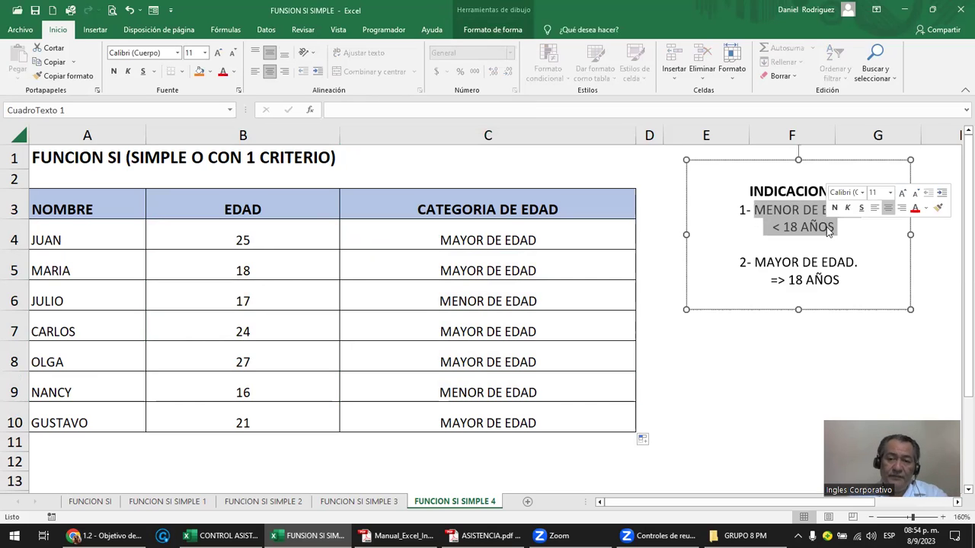
{"action": "left_click", "coordinate": [780, 243]}
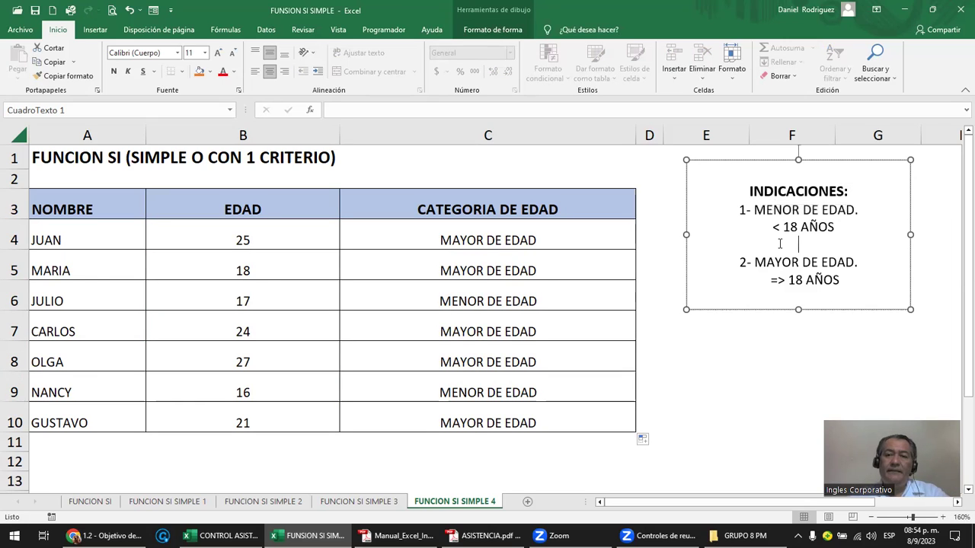
{"action": "left_click_drag", "start_coordinate": [774, 228], "coordinate": [838, 228]}
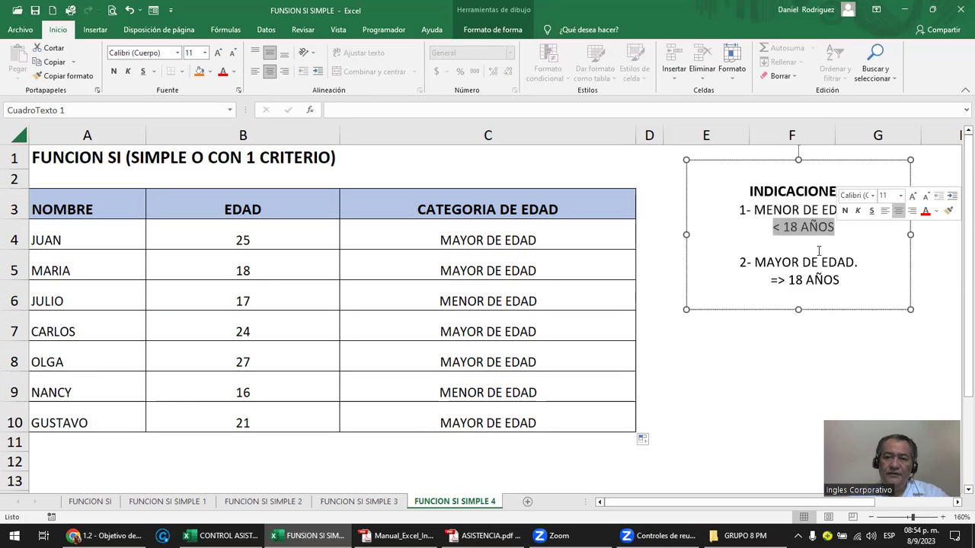
{"action": "left_click_drag", "start_coordinate": [771, 280], "coordinate": [839, 282]}
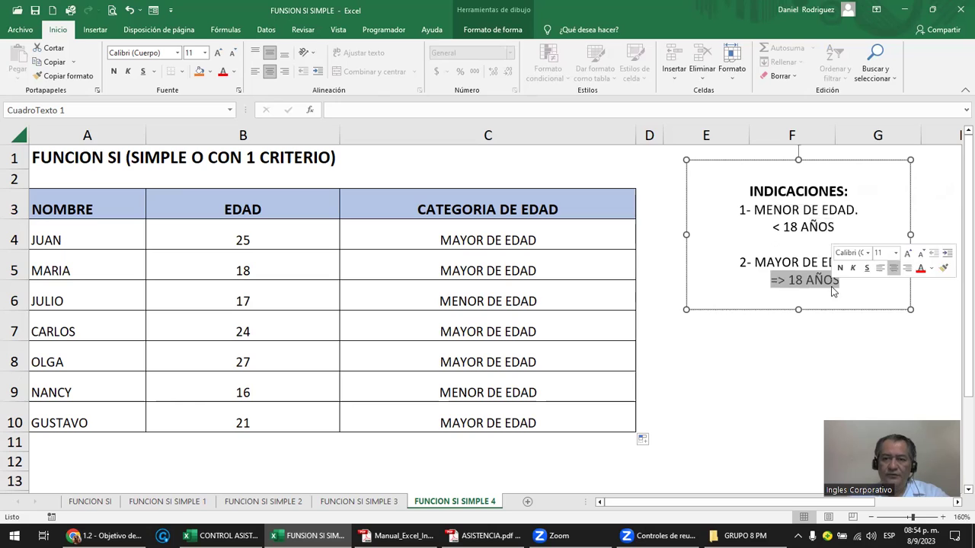
{"action": "double_click", "coordinate": [549, 246]}
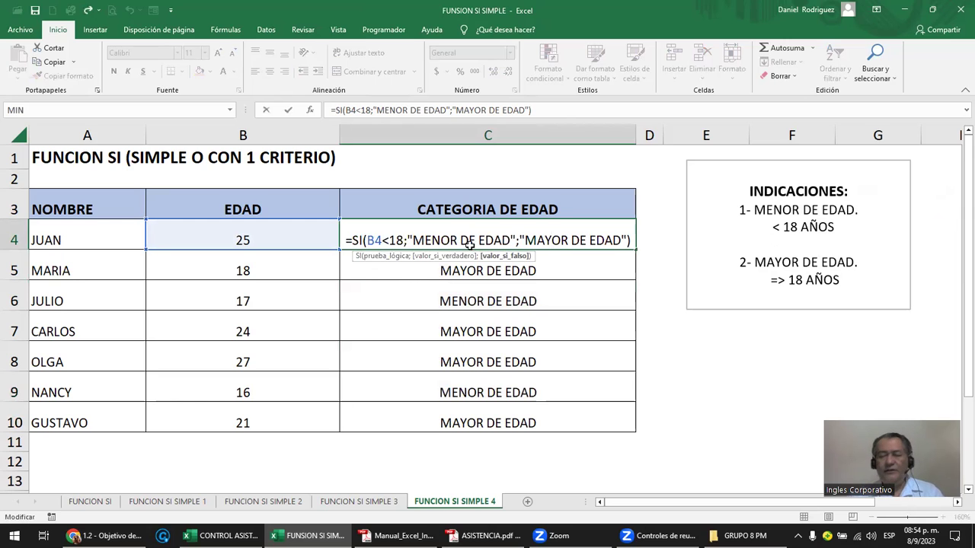
{"action": "key", "text": "Escape"}
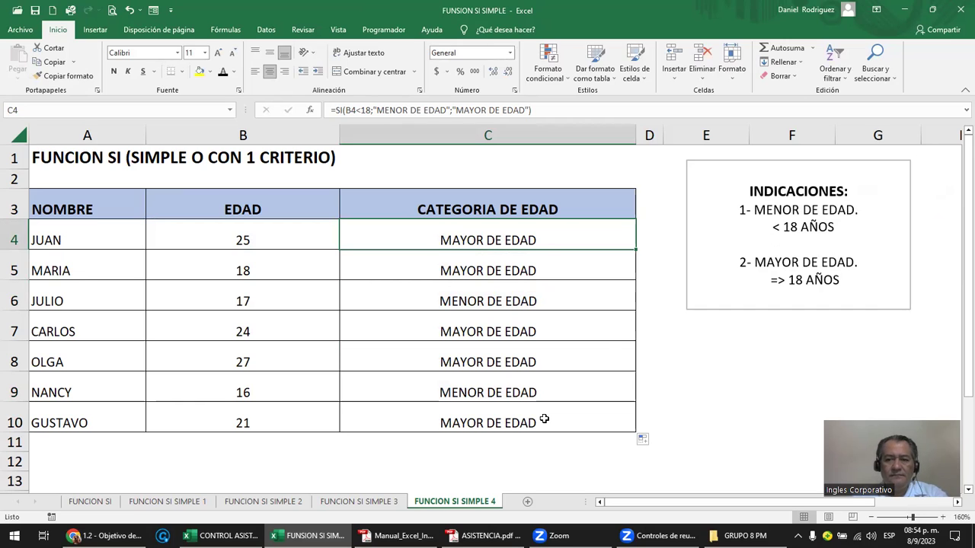
{"action": "left_click", "coordinate": [661, 295]}
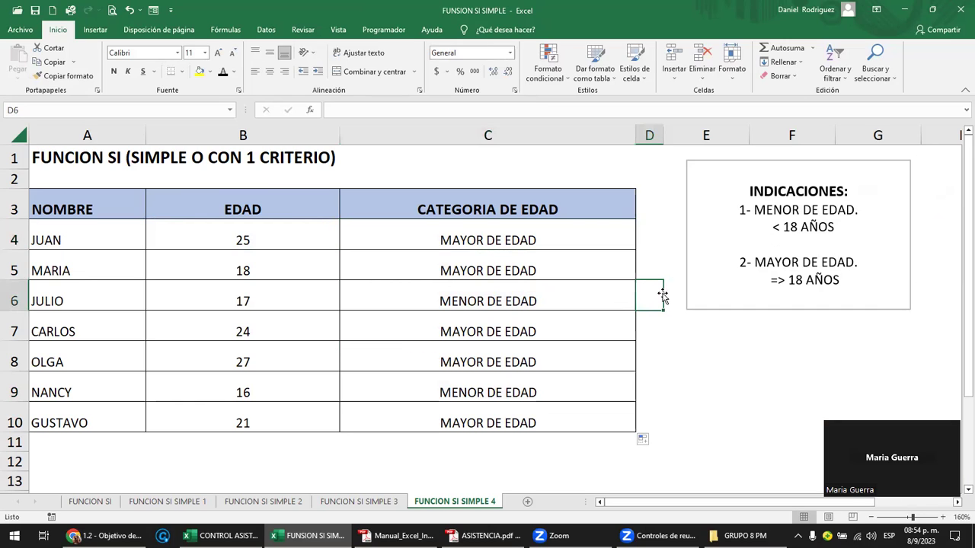
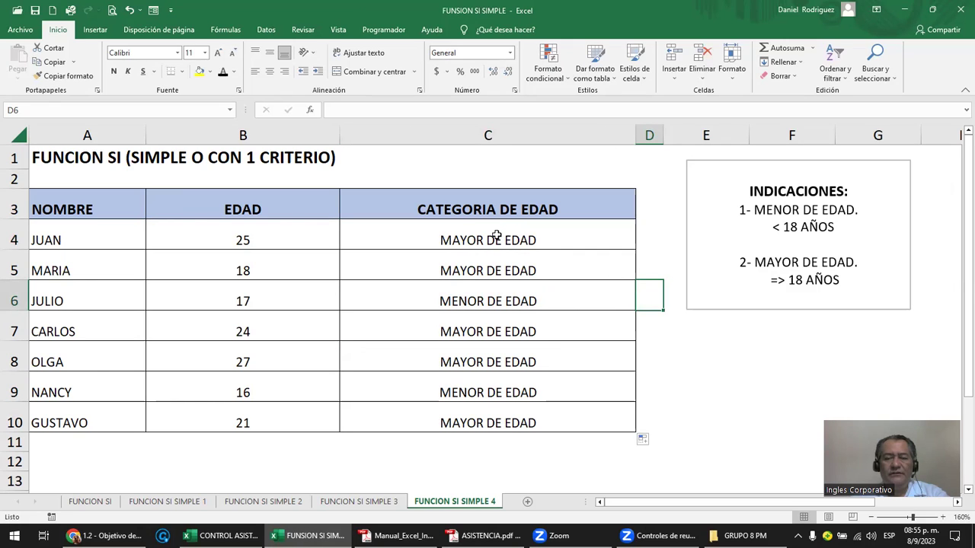
Step: Select C4:C10 and bring up Formato condicional > Reglas para resaltar celdas > Es igual a
{"action": "double_click", "coordinate": [450, 240]}
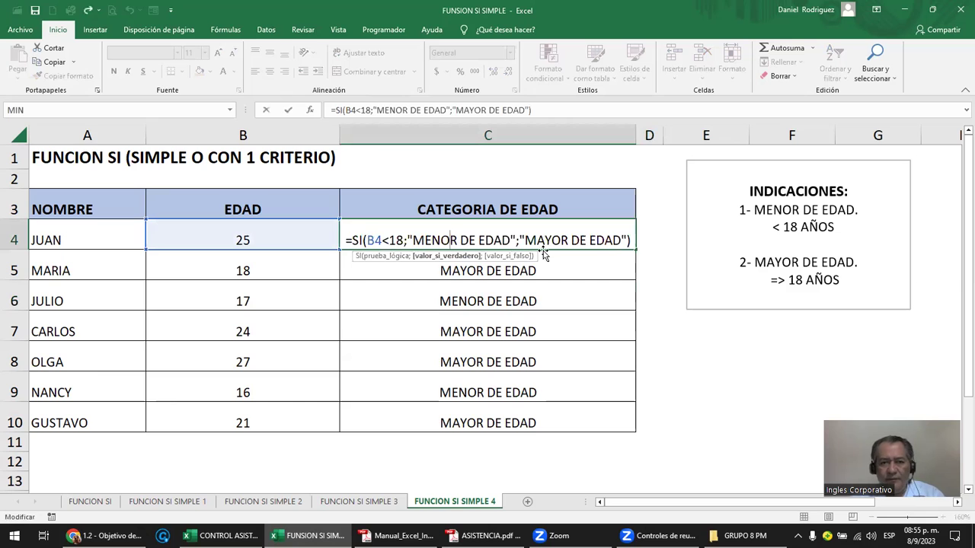
{"action": "key", "text": "Escape"}
{"action": "left_click_drag", "start_coordinate": [525, 233], "coordinate": [520, 407]}
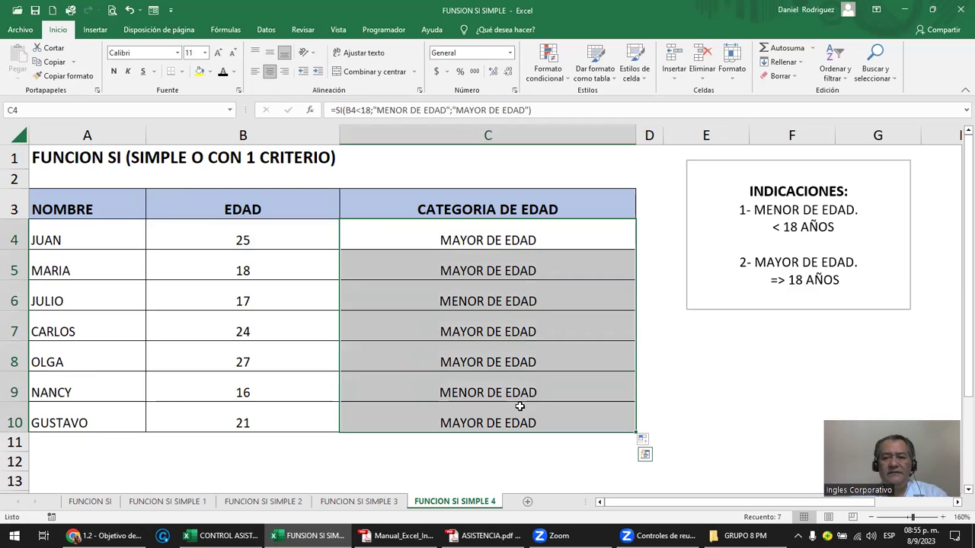
{"action": "left_click", "coordinate": [554, 79]}
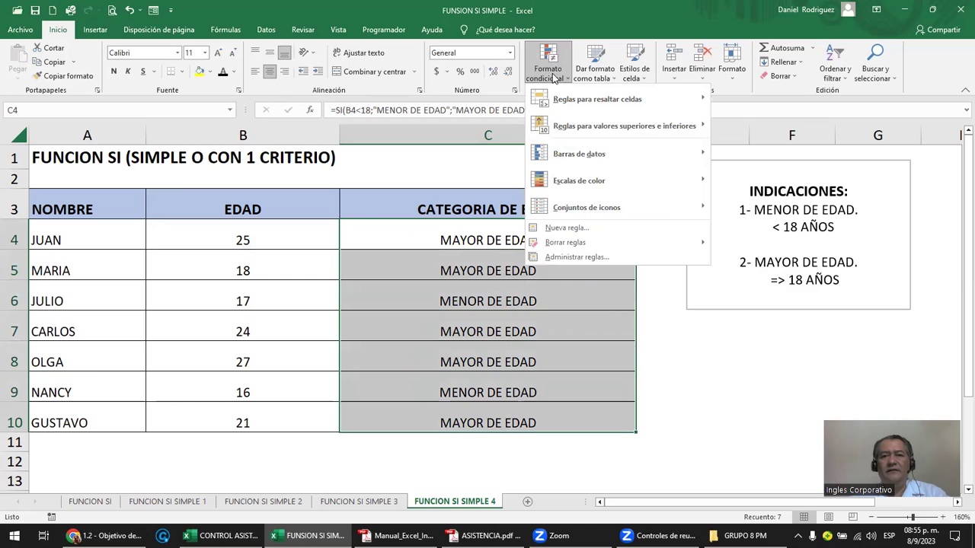
{"action": "mouse_move", "coordinate": [580, 103]}
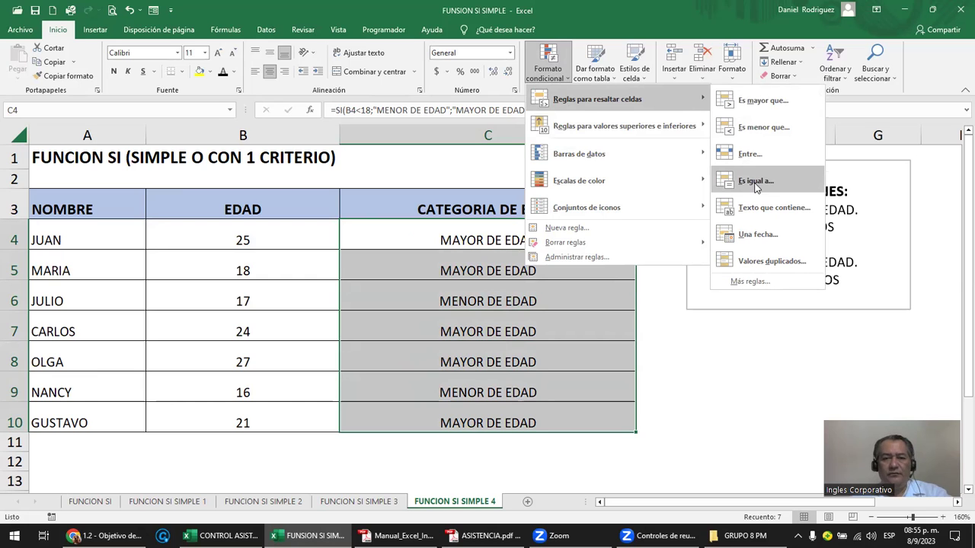
{"action": "left_click", "coordinate": [476, 236]}
{"action": "left_click_drag", "start_coordinate": [479, 232], "coordinate": [481, 412]}
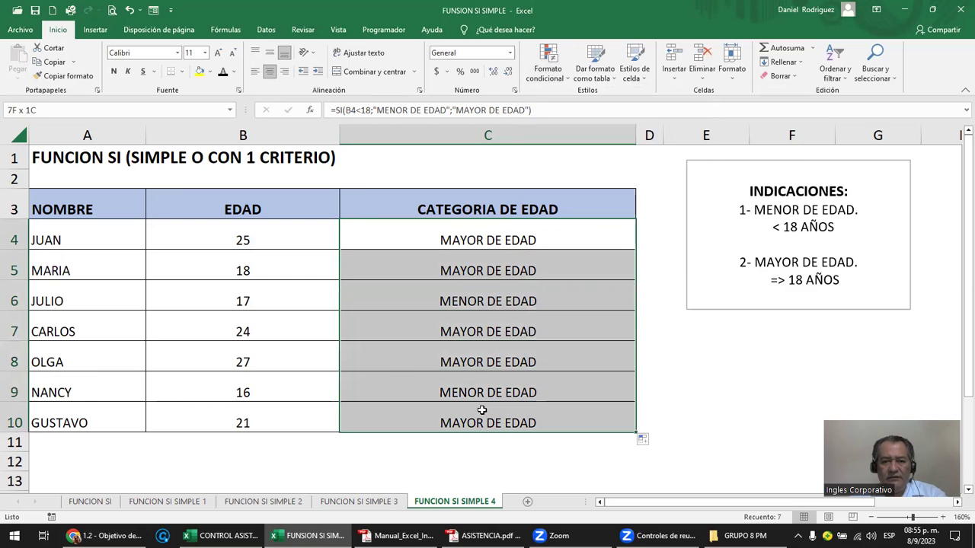
{"action": "left_click", "coordinate": [560, 80]}
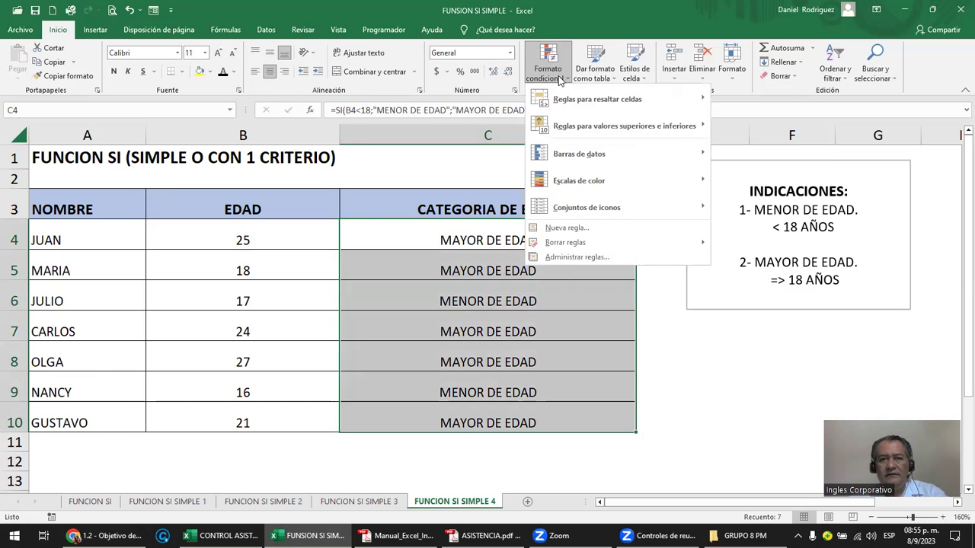
{"action": "mouse_move", "coordinate": [632, 99]}
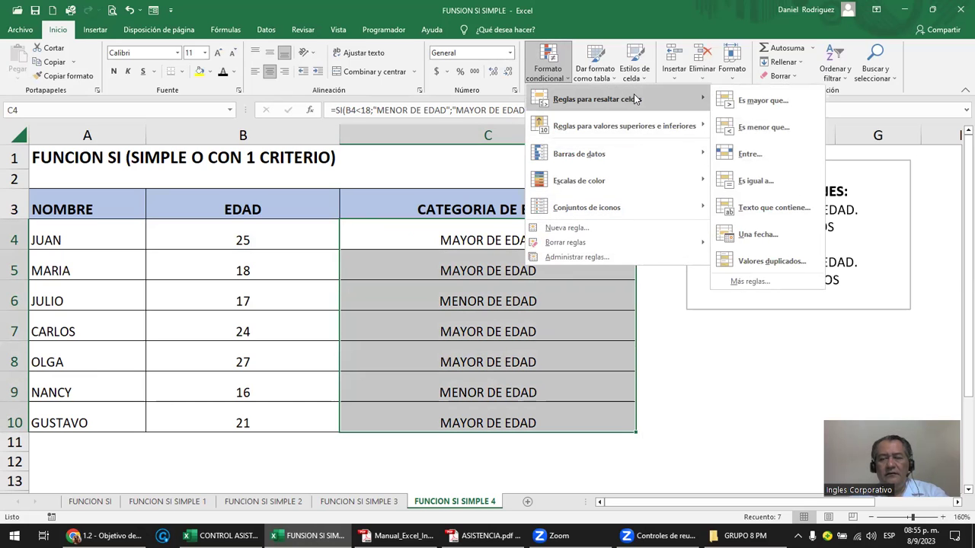
Step: Add an Es igual a rule for 'MENOR DE EDAD' using Relleno rojo claro con texto rojo oscuro
{"action": "left_click", "coordinate": [757, 185]}
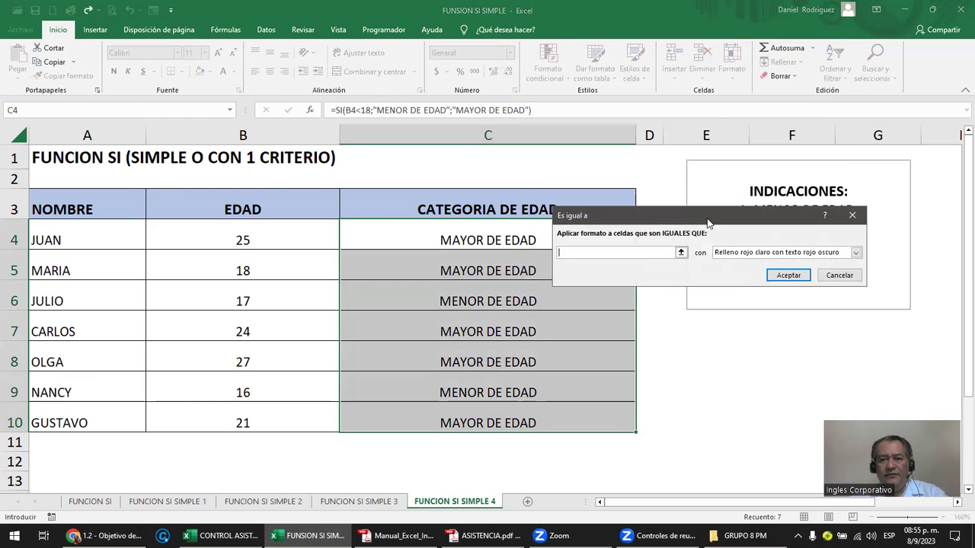
{"action": "left_click_drag", "start_coordinate": [709, 219], "coordinate": [742, 192]}
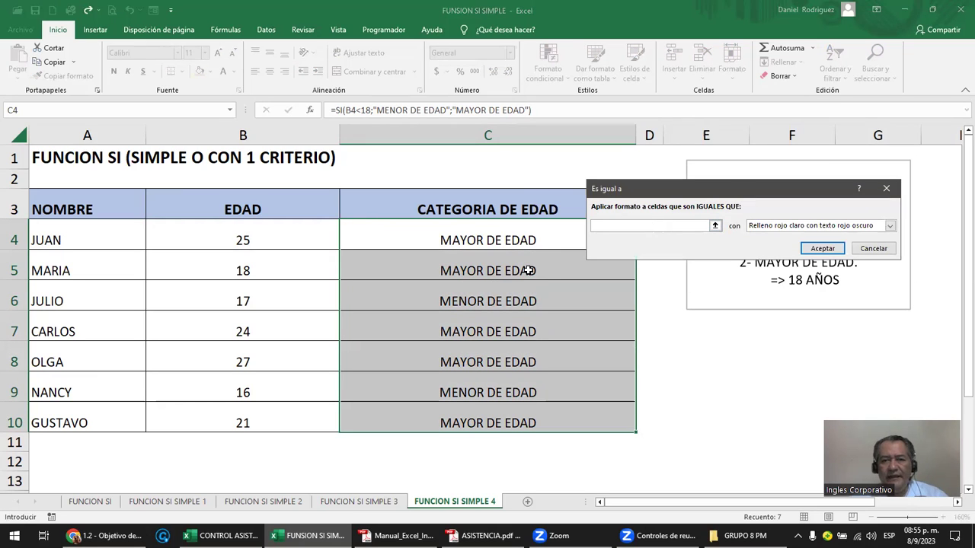
{"action": "type", "text": "MENOR DE EDA"}
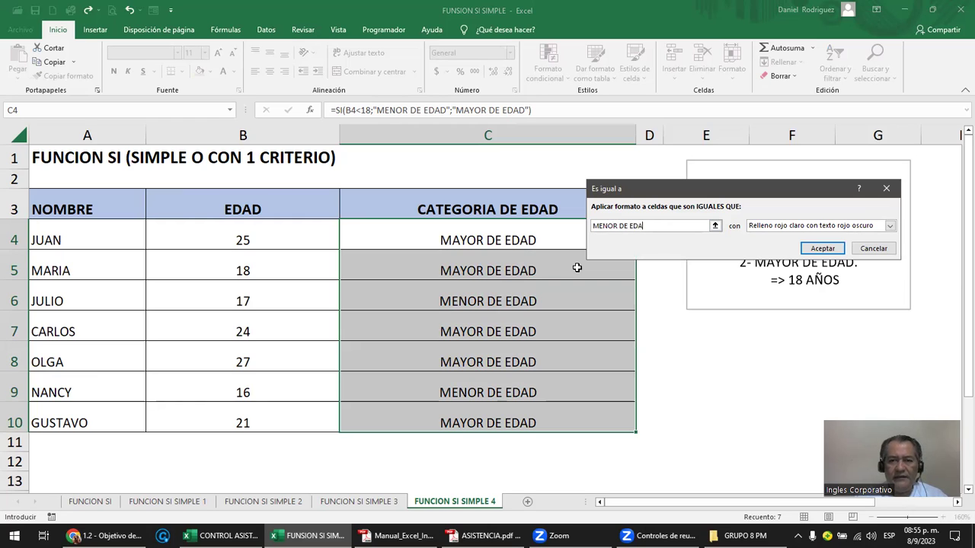
{"action": "type", "text": "D"}
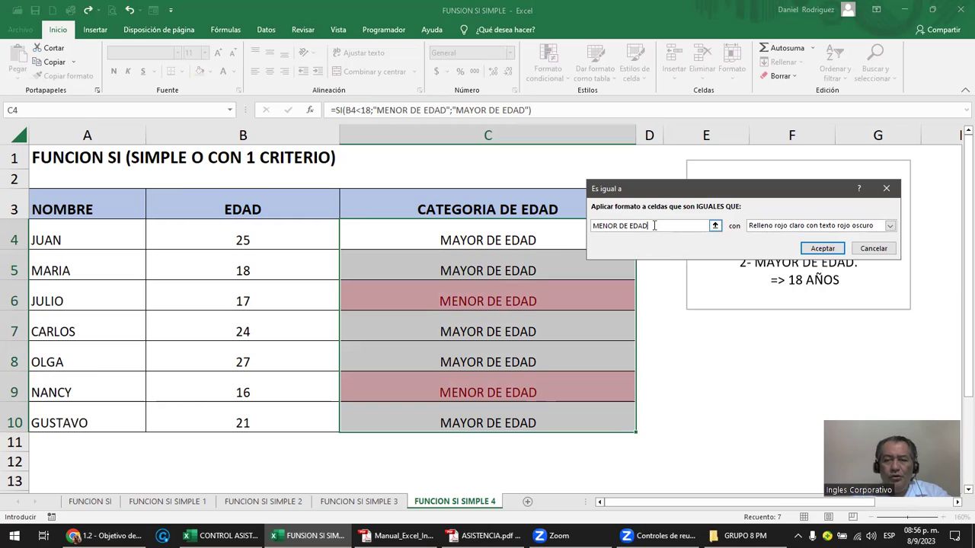
{"action": "left_click_drag", "start_coordinate": [658, 225], "coordinate": [570, 225]}
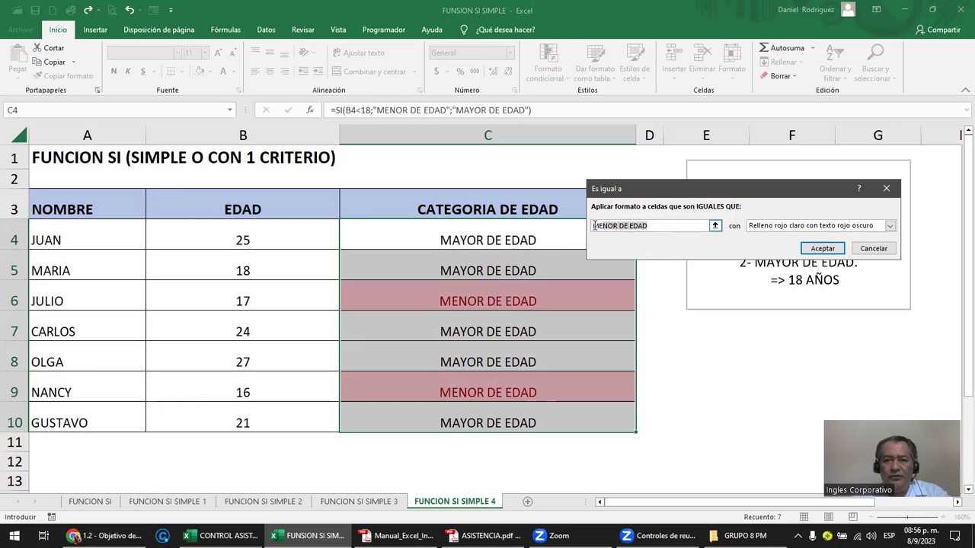
{"action": "type", "text": "MAYOR"}
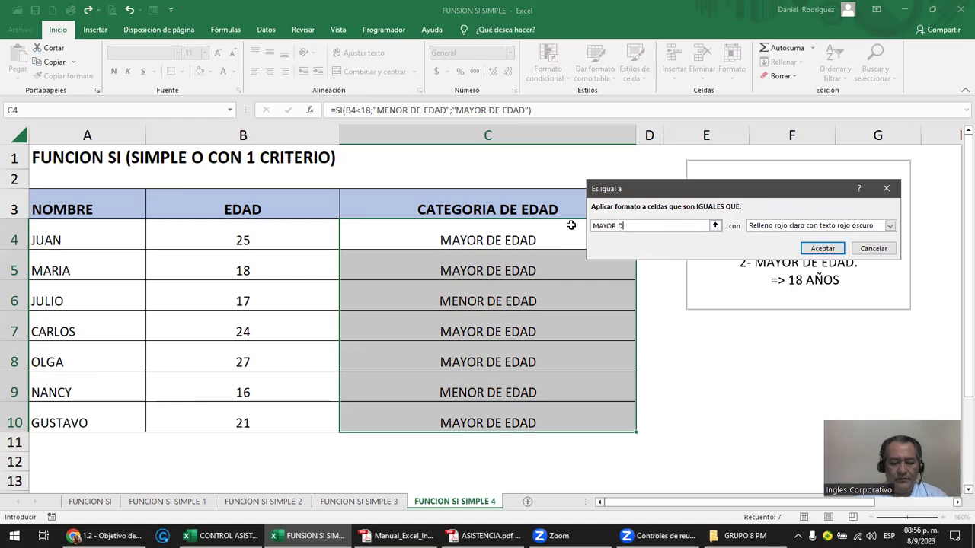
{"action": "type", "text": "DAD"}
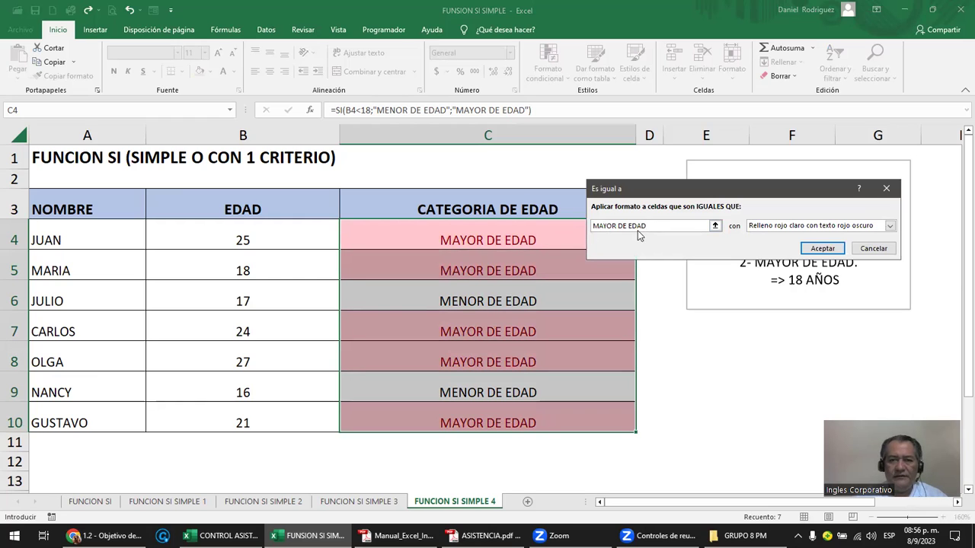
{"action": "key", "text": "BackSpace"}
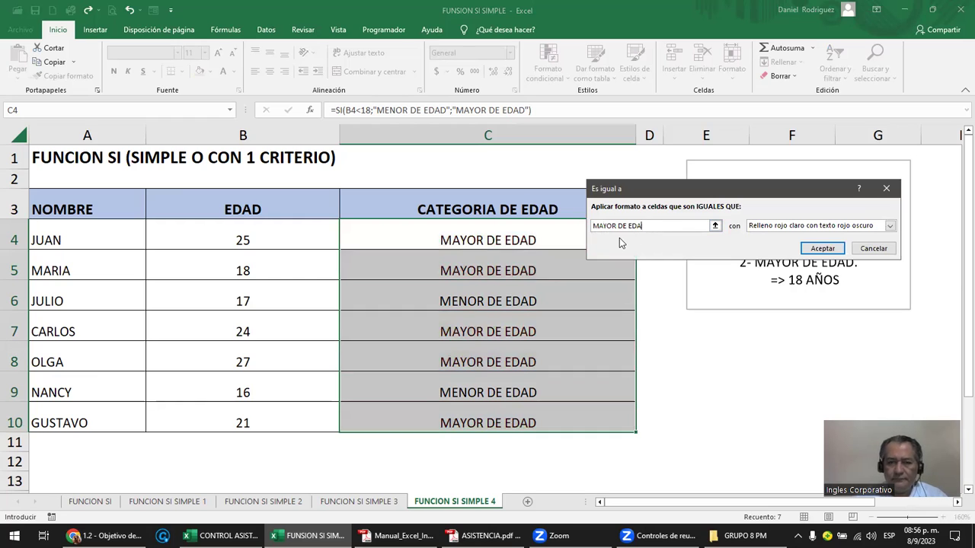
{"action": "type", "text": "MENOR DE ED"}
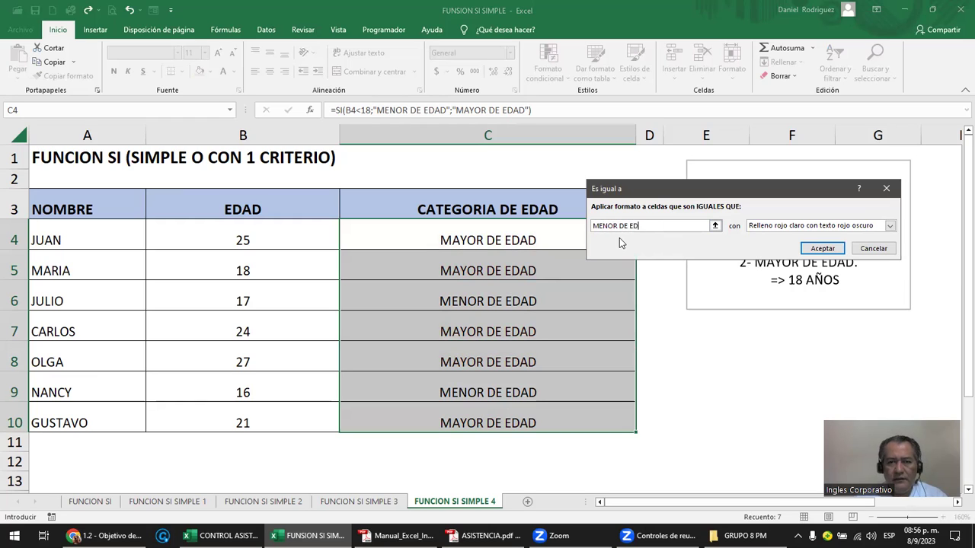
{"action": "type", "text": "AD"}
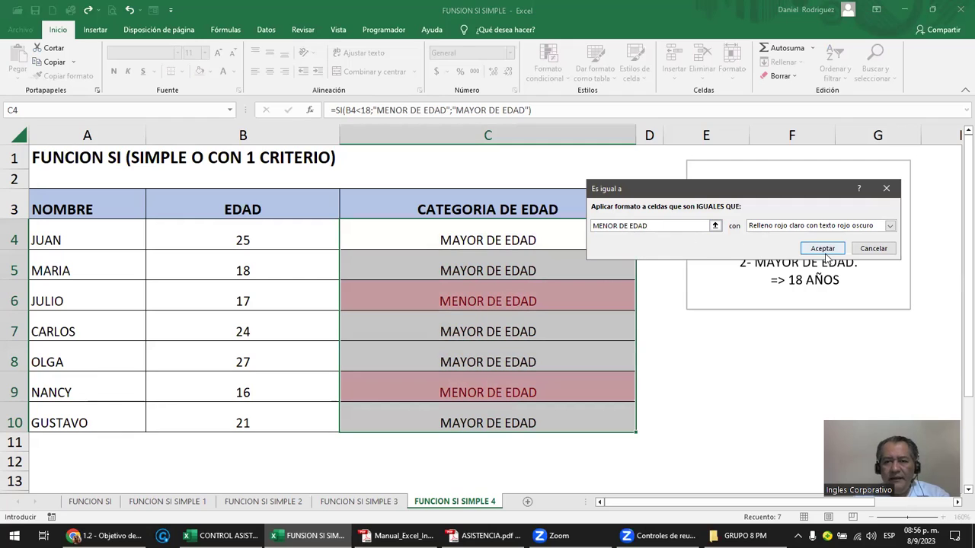
{"action": "left_click", "coordinate": [823, 249]}
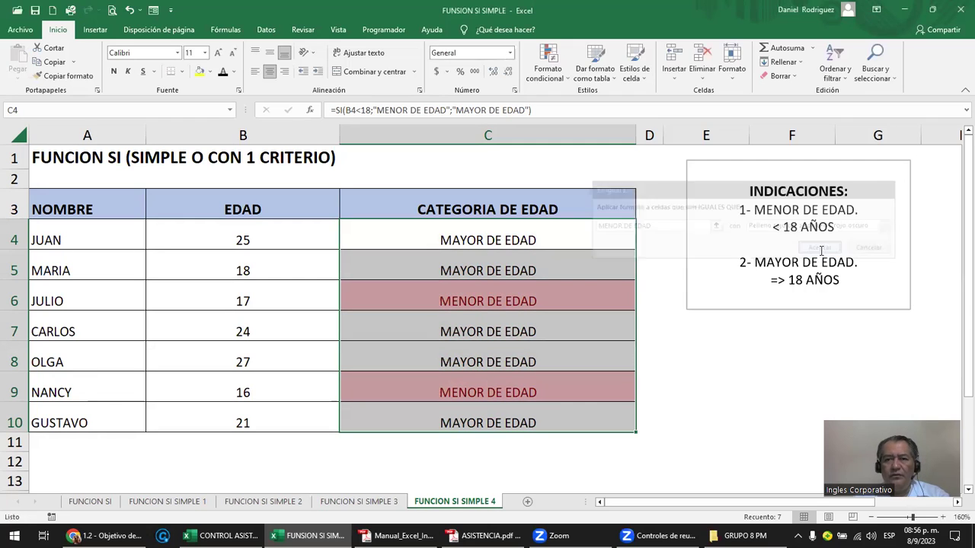
Step: Enter test ages 10, 25, 25 and 15 in cells B4 through B7
{"action": "left_click", "coordinate": [686, 391]}
{"action": "left_click", "coordinate": [483, 260]}
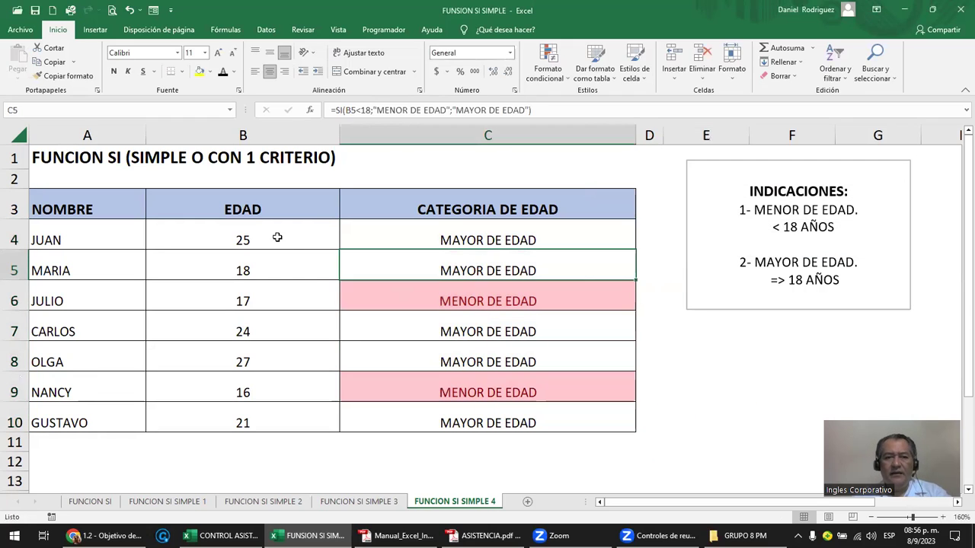
{"action": "left_click", "coordinate": [276, 237]}
{"action": "type", "text": "10"}
{"action": "key", "text": "Return"}
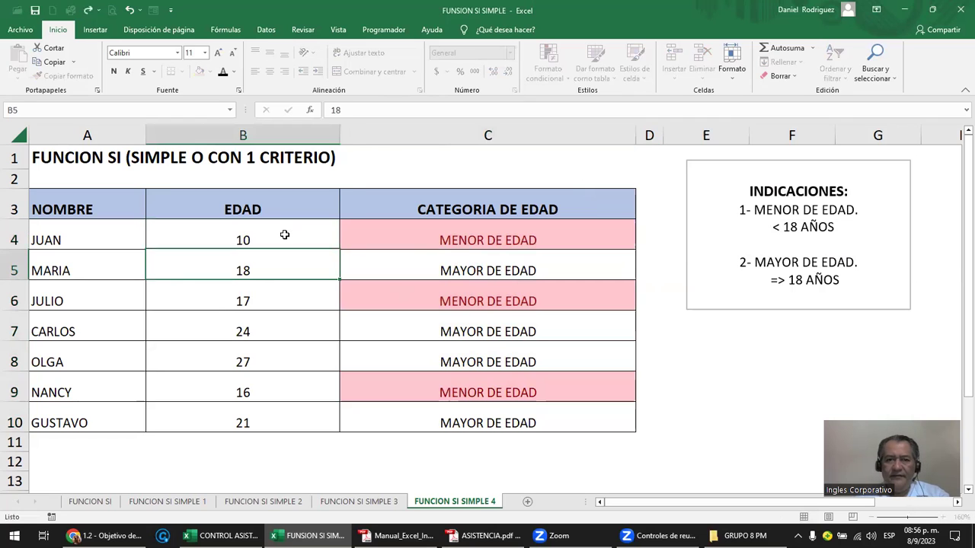
{"action": "type", "text": "25"}
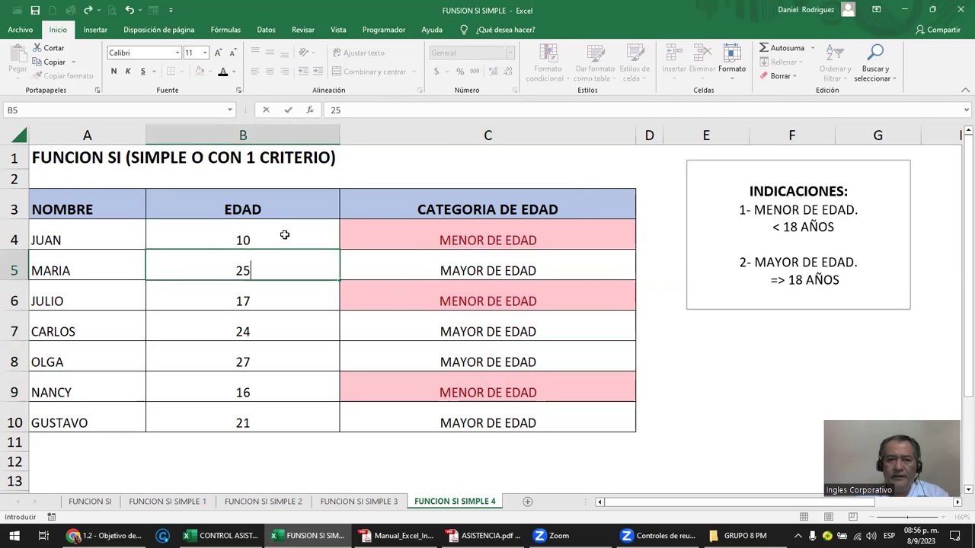
{"action": "key", "text": "Return"}
{"action": "type", "text": "25"}
{"action": "key", "text": "Return"}
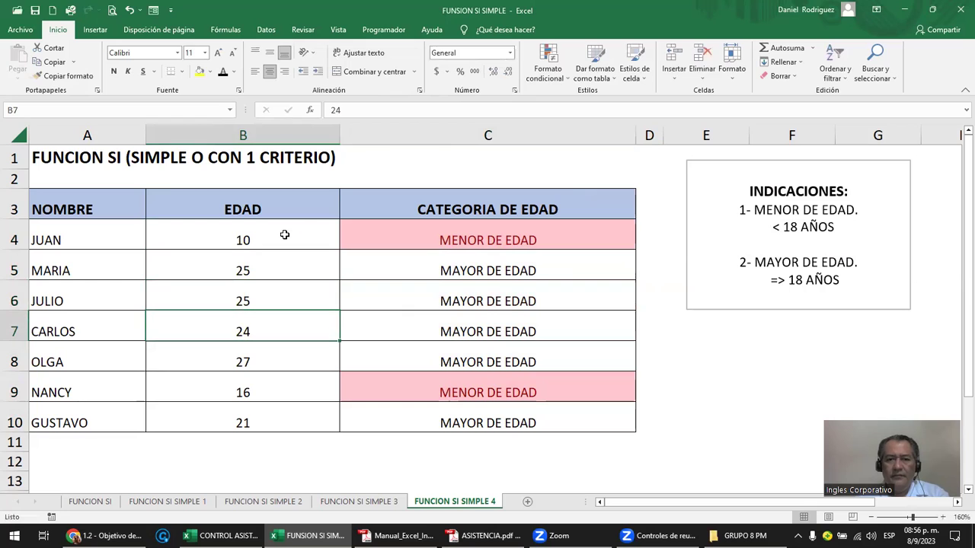
{"action": "type", "text": "15"}
{"action": "key", "text": "Return"}
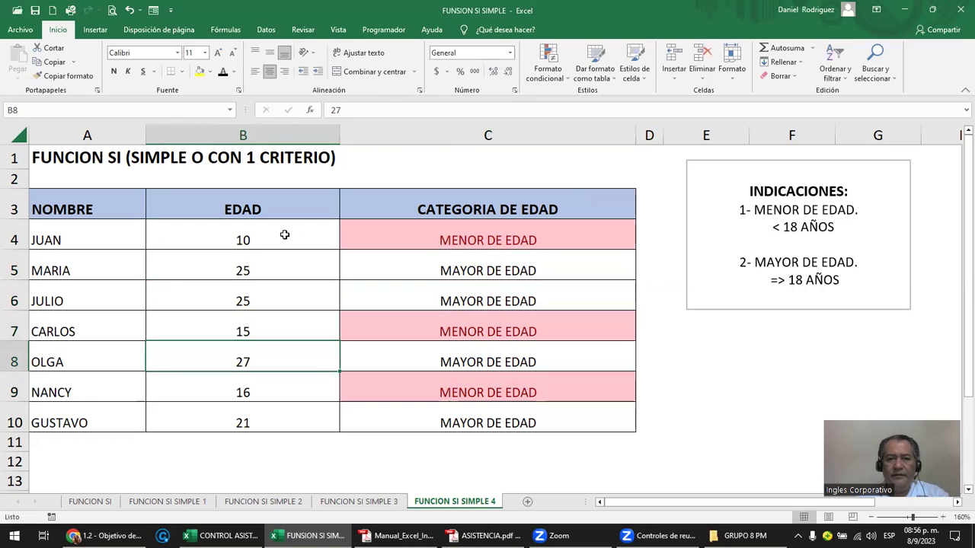
Step: Review the =SI(B4<18;"MENOR DE EDAD";"MAYOR DE EDAD") formula in C4 and C5 against ages B4:B9
{"action": "left_click", "coordinate": [457, 240]}
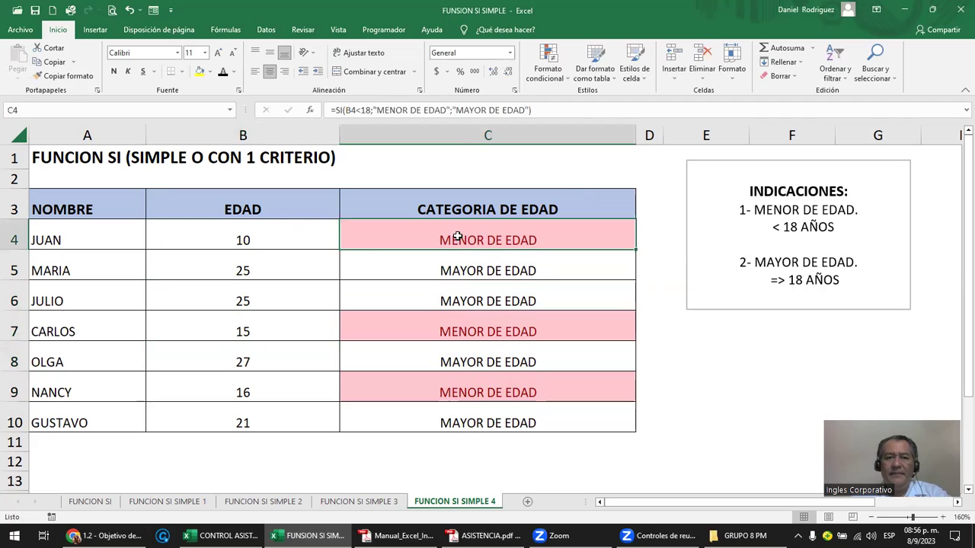
{"action": "double_click", "coordinate": [475, 237]}
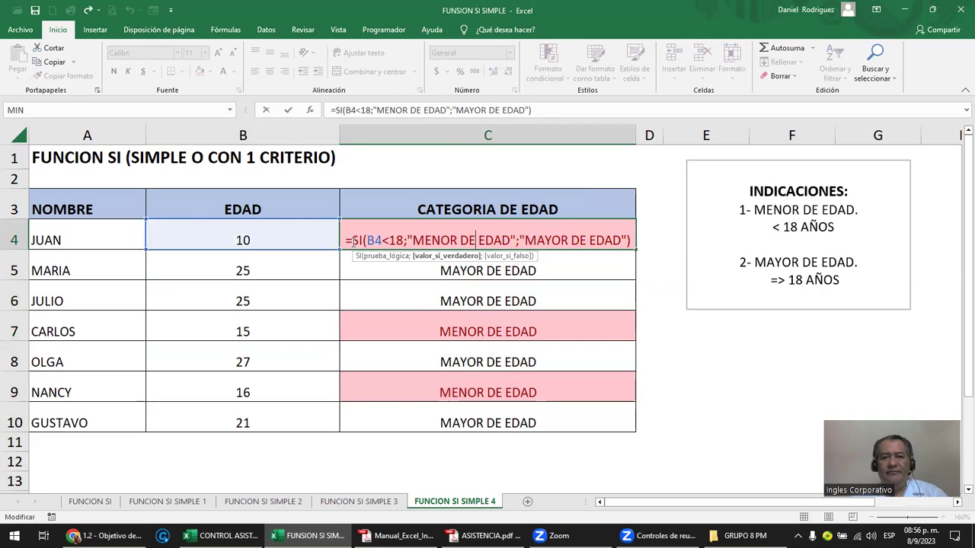
{"action": "key", "text": "Escape"}
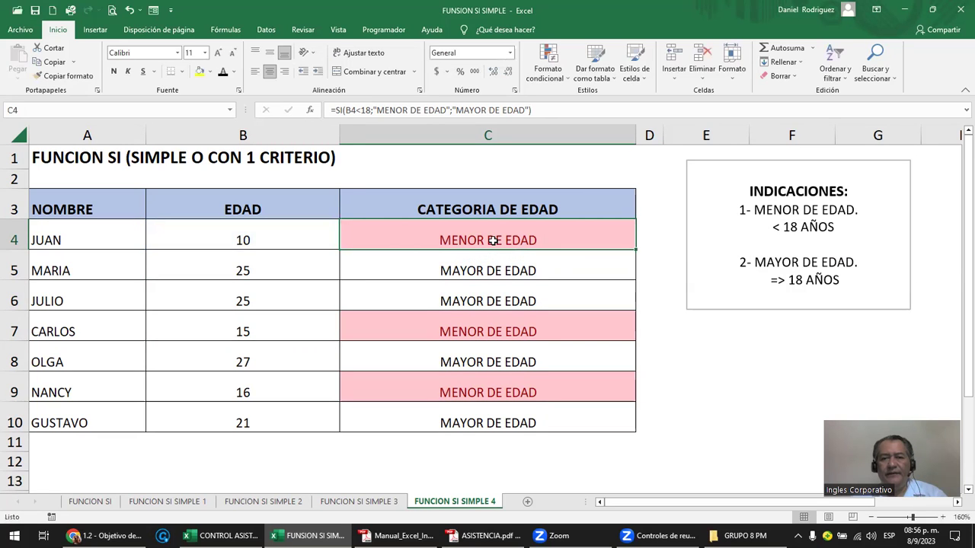
{"action": "left_click", "coordinate": [498, 259]}
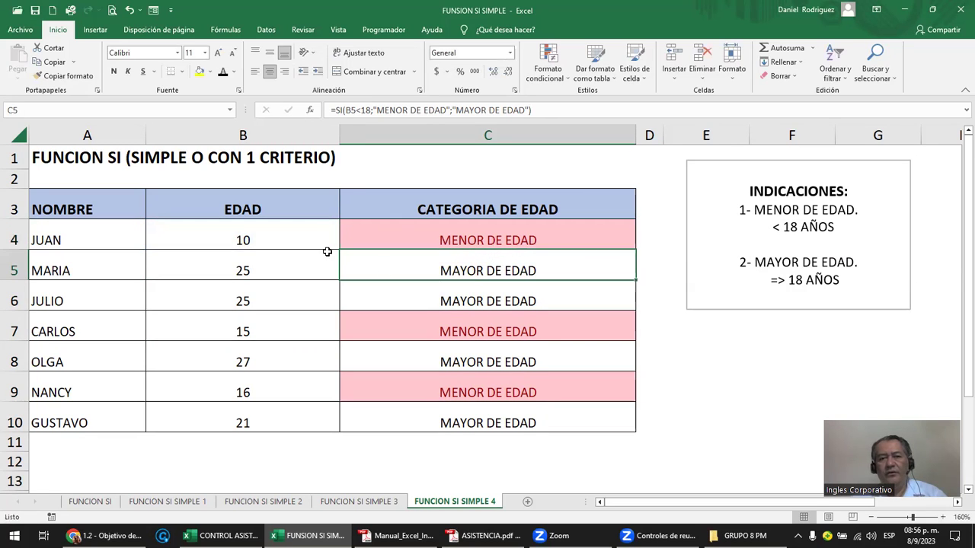
{"action": "left_click", "coordinate": [268, 236]}
{"action": "left_click_drag", "start_coordinate": [268, 236], "coordinate": [256, 394]}
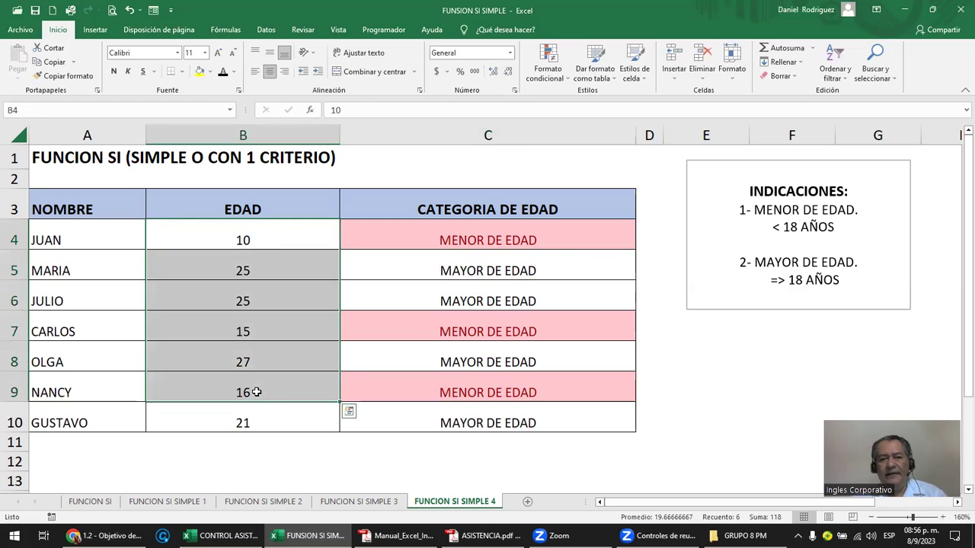
{"action": "left_click", "coordinate": [479, 237]}
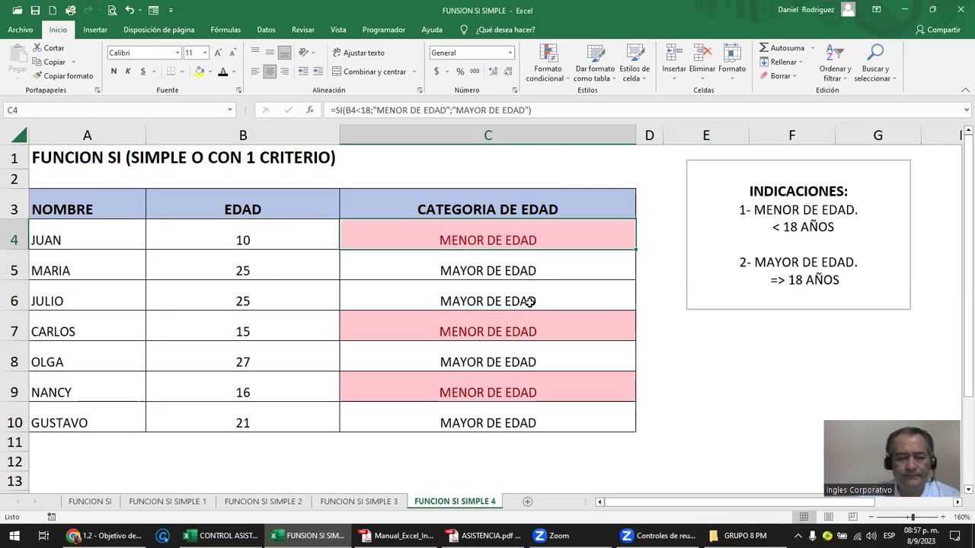
{"action": "left_click", "coordinate": [374, 501]}
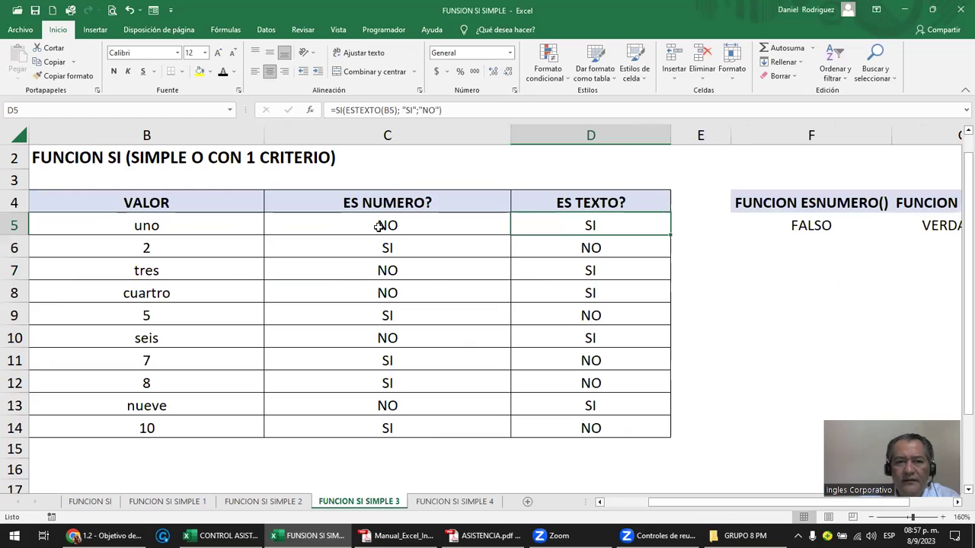
{"action": "left_click", "coordinate": [378, 226]}
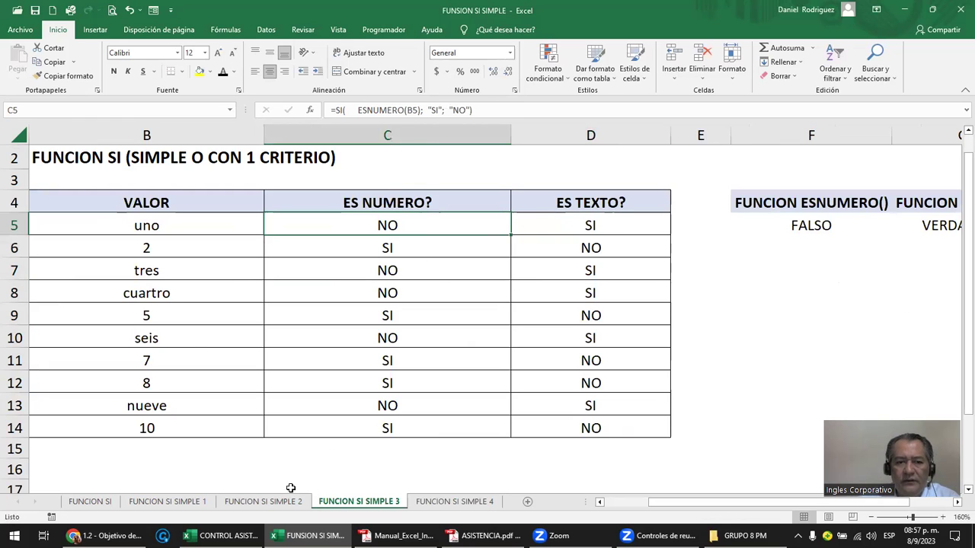
{"action": "left_click", "coordinate": [266, 501]}
{"action": "left_click", "coordinate": [423, 229]}
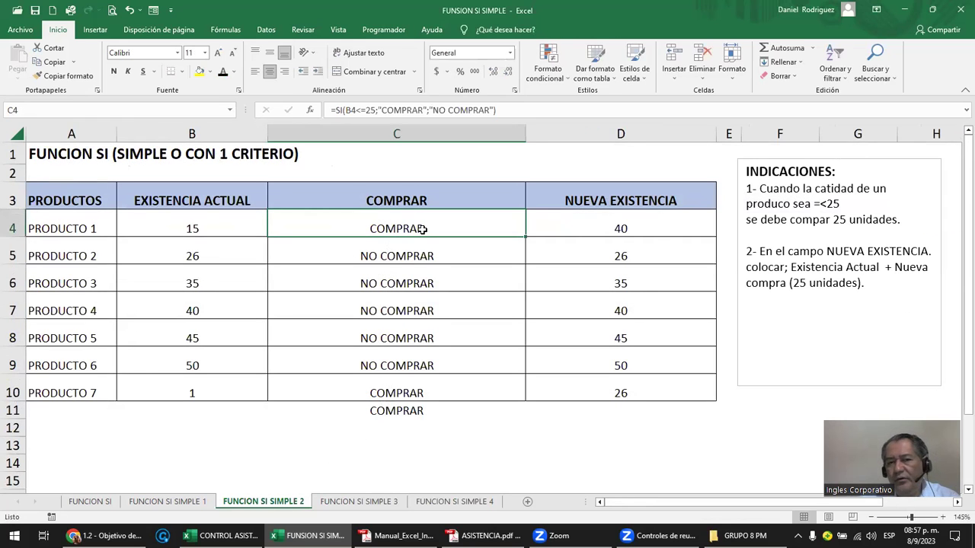
{"action": "left_click", "coordinate": [168, 501]}
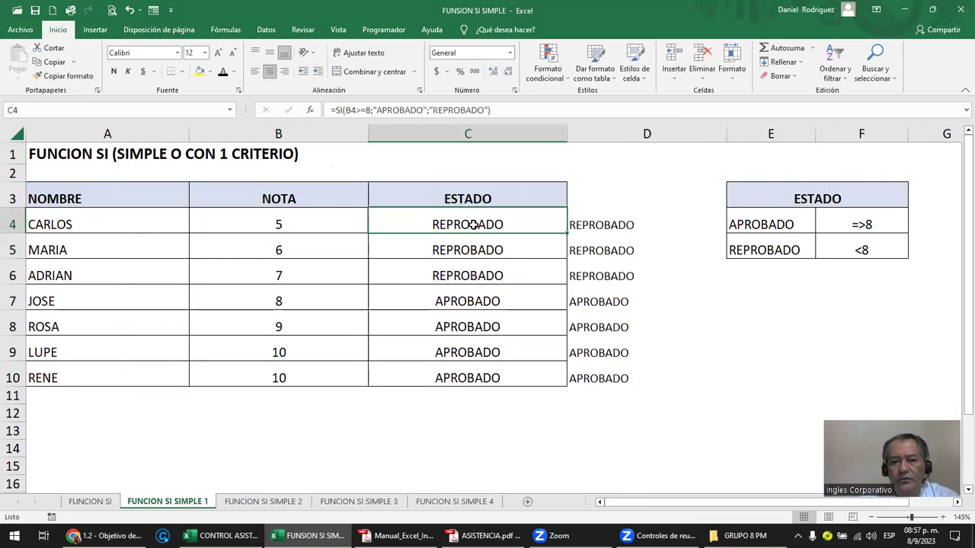
{"action": "left_click", "coordinate": [475, 504]}
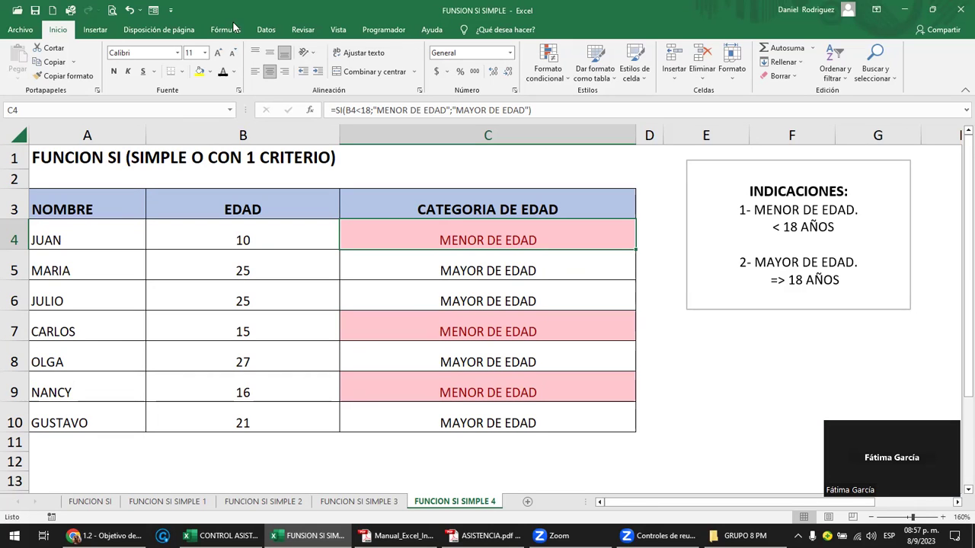
{"action": "left_click", "coordinate": [35, 10]}
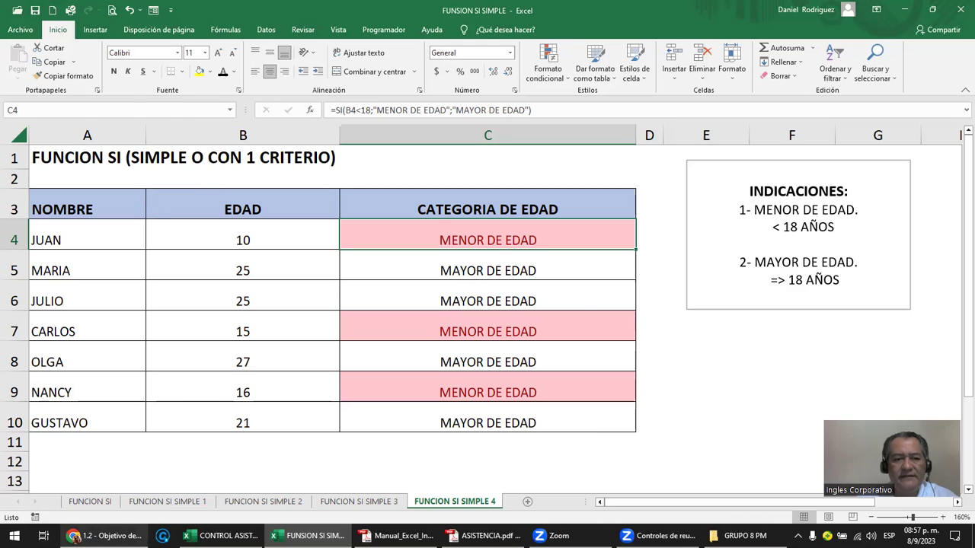
Step: Bring the course lesson page forward in Chrome and scroll through it
{"action": "left_click", "coordinate": [106, 536]}
{"action": "scroll", "coordinate": [347, 262], "scroll_direction": "down", "scroll_amount": 2}
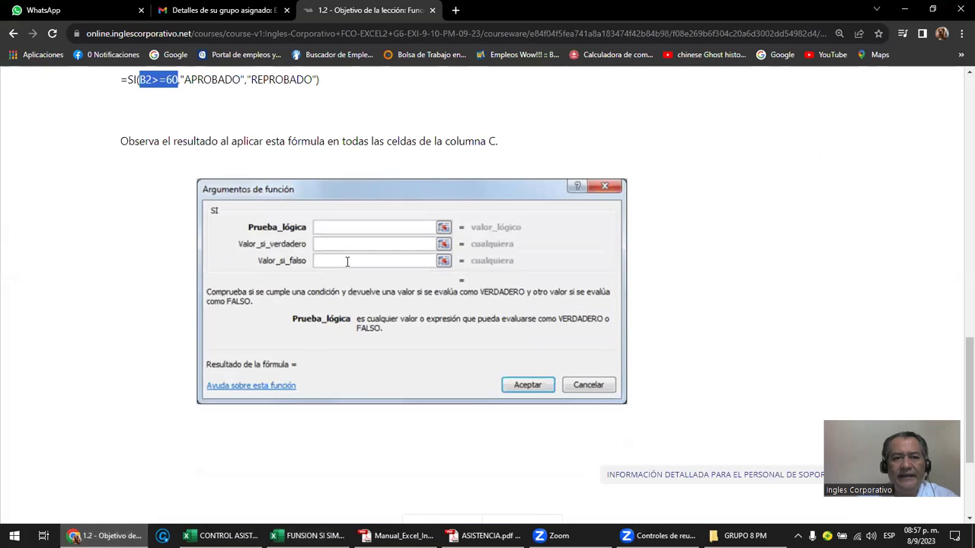
{"action": "scroll", "coordinate": [348, 263], "scroll_direction": "down", "scroll_amount": 1}
{"action": "scroll", "coordinate": [350, 265], "scroll_direction": "down", "scroll_amount": 1}
{"action": "scroll", "coordinate": [348, 266], "scroll_direction": "up", "scroll_amount": 1}
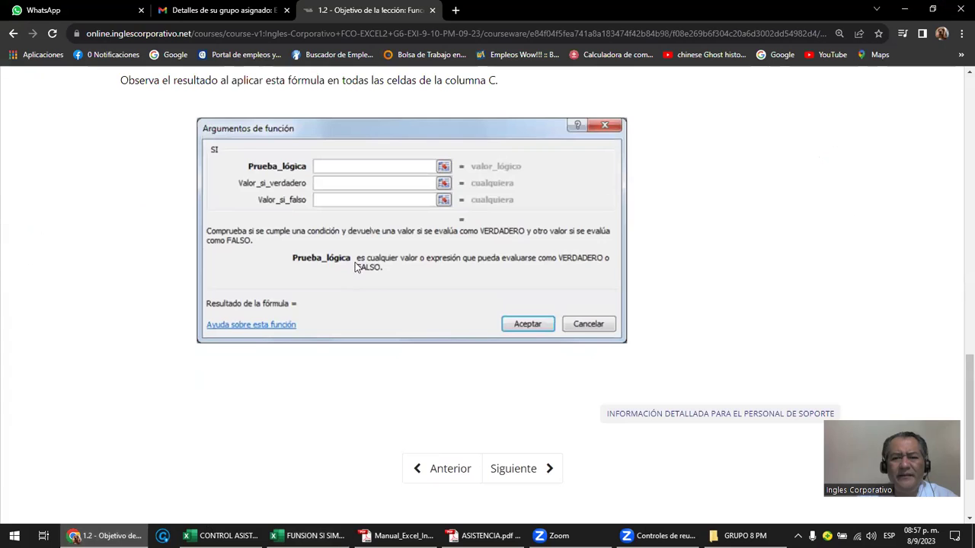
Step: Scroll Manual_Excel_Intermedio.pdf in Adobe Reader down to the IF examples on page 20
{"action": "left_click", "coordinate": [400, 536]}
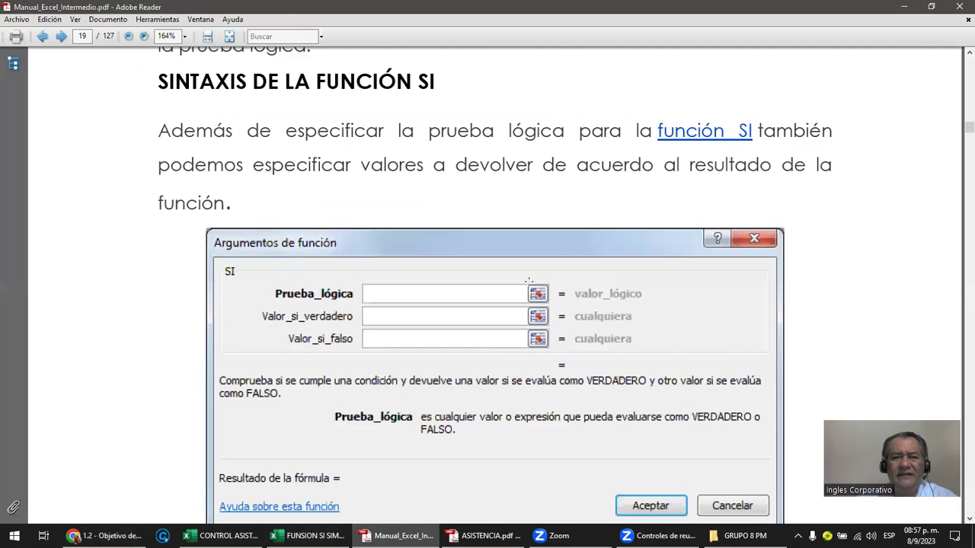
{"action": "scroll", "coordinate": [503, 351], "scroll_direction": "down", "scroll_amount": 3}
{"action": "scroll", "coordinate": [518, 320], "scroll_direction": "down", "scroll_amount": 2}
{"action": "scroll", "coordinate": [532, 287], "scroll_direction": "down", "scroll_amount": 3}
{"action": "scroll", "coordinate": [531, 287], "scroll_direction": "down", "scroll_amount": 3}
{"action": "scroll", "coordinate": [532, 287], "scroll_direction": "down", "scroll_amount": 2}
{"action": "scroll", "coordinate": [532, 287], "scroll_direction": "down", "scroll_amount": 2}
{"action": "scroll", "coordinate": [531, 287], "scroll_direction": "down", "scroll_amount": 2}
{"action": "scroll", "coordinate": [531, 286], "scroll_direction": "down", "scroll_amount": 1}
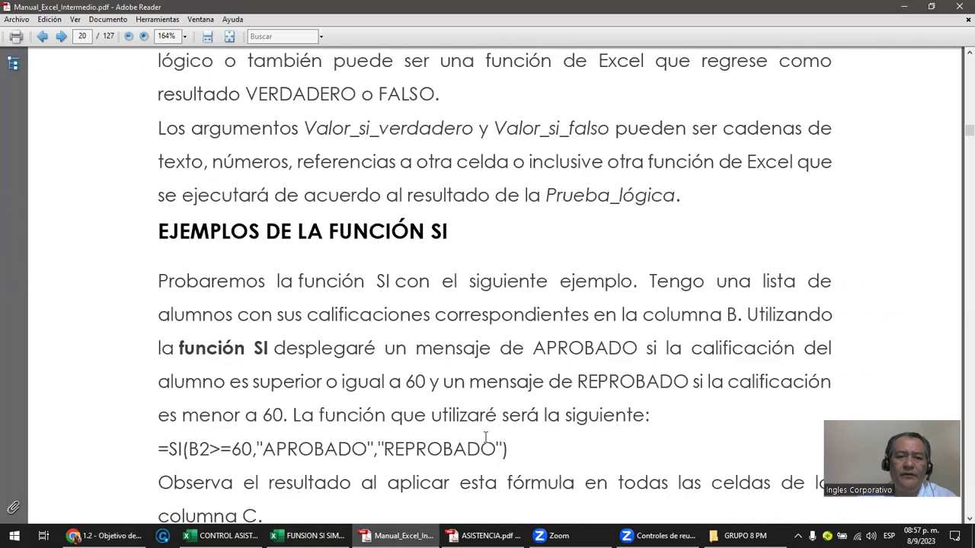
Step: Return to the Función SI lesson page and scroll back to its top
{"action": "left_click", "coordinate": [107, 535]}
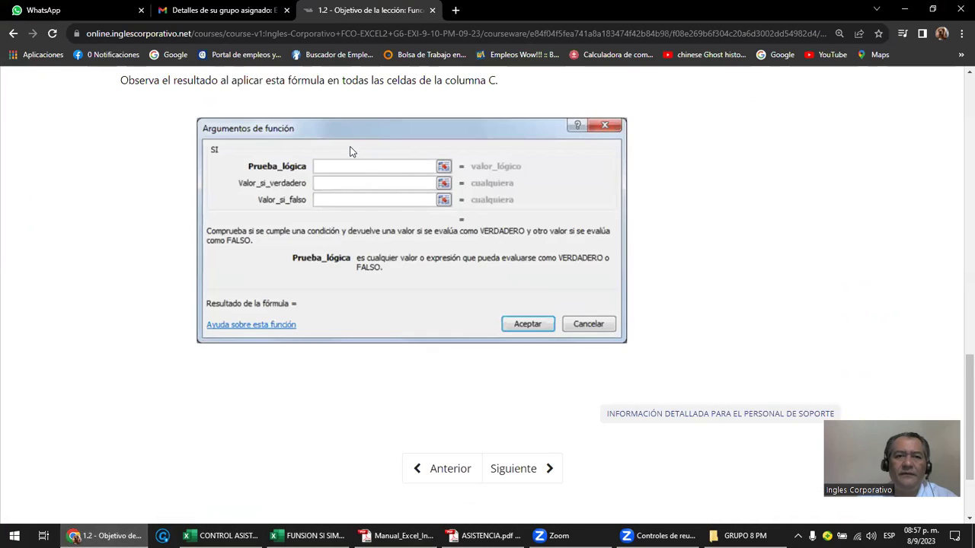
{"action": "scroll", "coordinate": [351, 152], "scroll_direction": "up", "scroll_amount": 3}
{"action": "scroll", "coordinate": [350, 152], "scroll_direction": "up", "scroll_amount": 4}
{"action": "scroll", "coordinate": [350, 154], "scroll_direction": "up", "scroll_amount": 6}
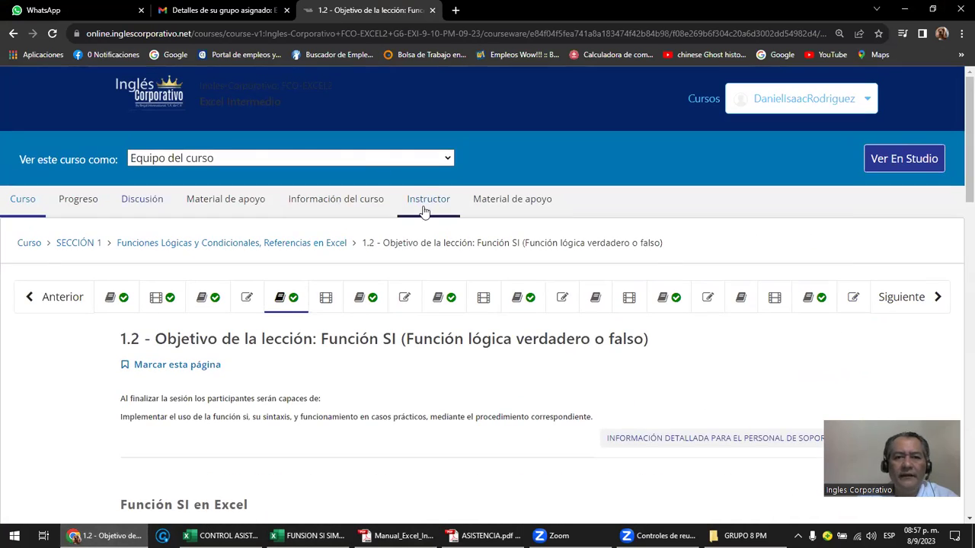
Step: Open the Material de apoyo page and scroll to the FUNCIÓN SI topic
{"action": "left_click", "coordinate": [345, 204]}
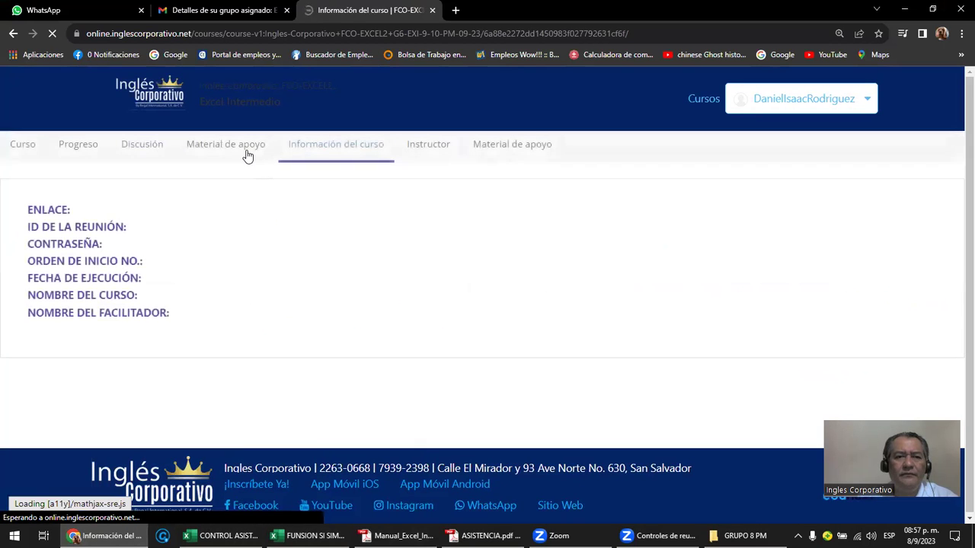
{"action": "left_click", "coordinate": [246, 149]}
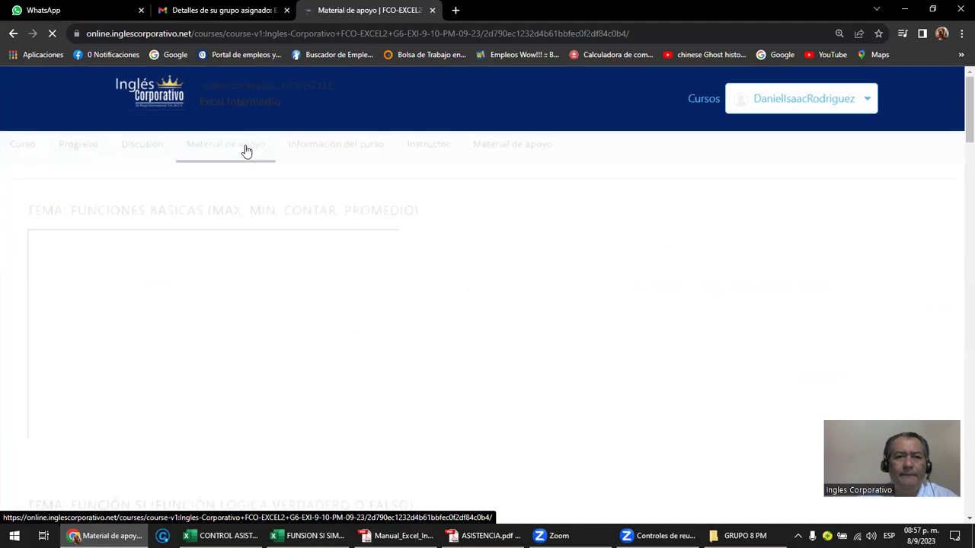
{"action": "scroll", "coordinate": [284, 202], "scroll_direction": "down", "scroll_amount": 3}
{"action": "scroll", "coordinate": [284, 202], "scroll_direction": "up", "scroll_amount": 3}
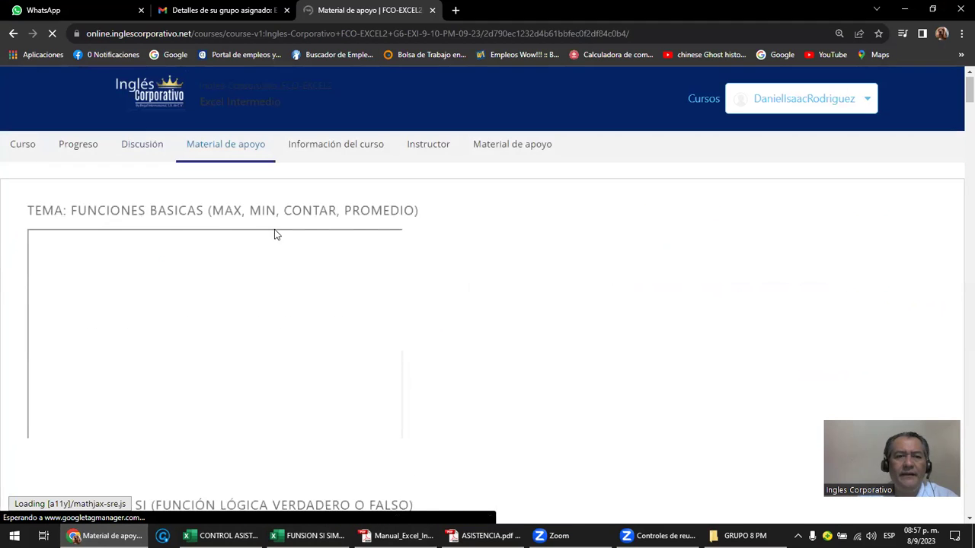
{"action": "scroll", "coordinate": [226, 217], "scroll_direction": "down", "scroll_amount": 2}
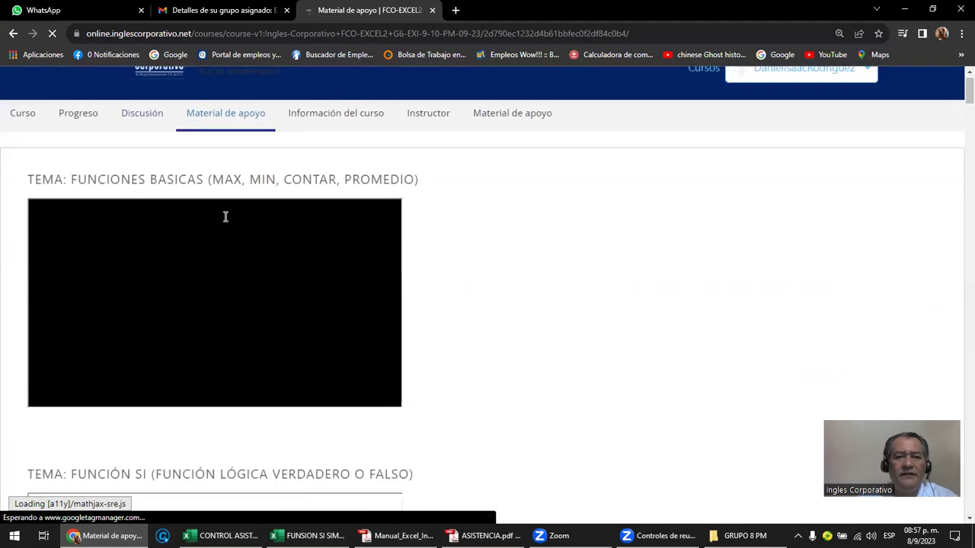
{"action": "scroll", "coordinate": [224, 215], "scroll_direction": "down", "scroll_amount": 2}
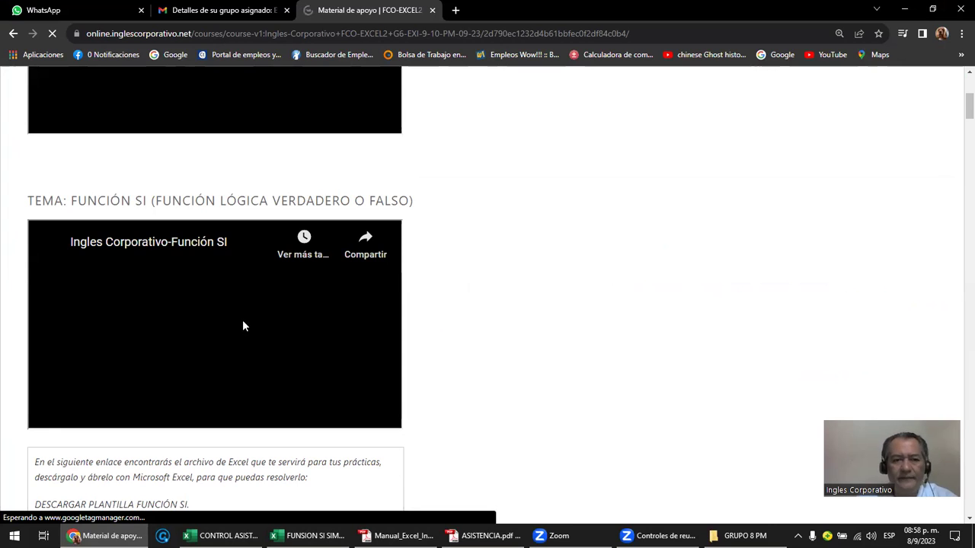
Step: Play the Ingles Corporativo-Función SI video and pause it at 0:05
{"action": "left_click", "coordinate": [217, 328]}
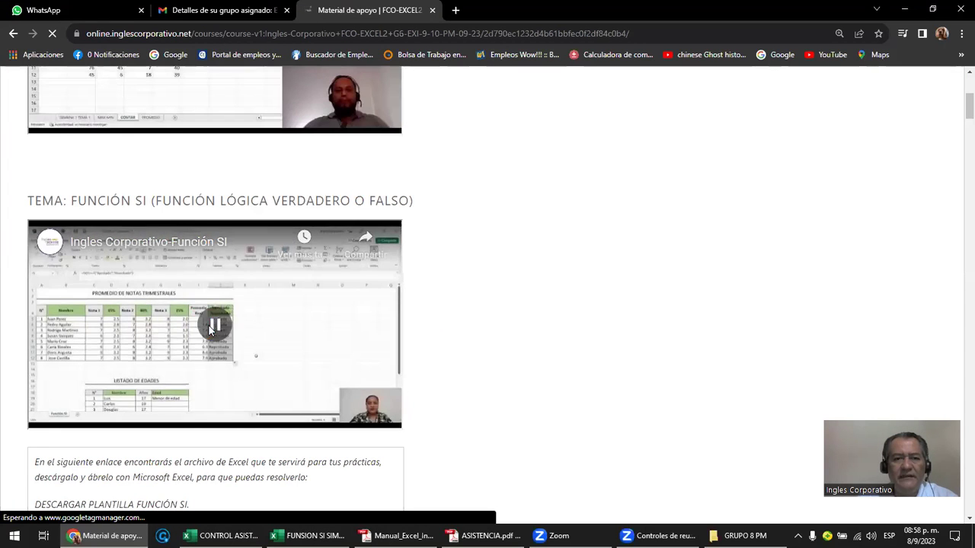
{"action": "left_click", "coordinate": [266, 314]}
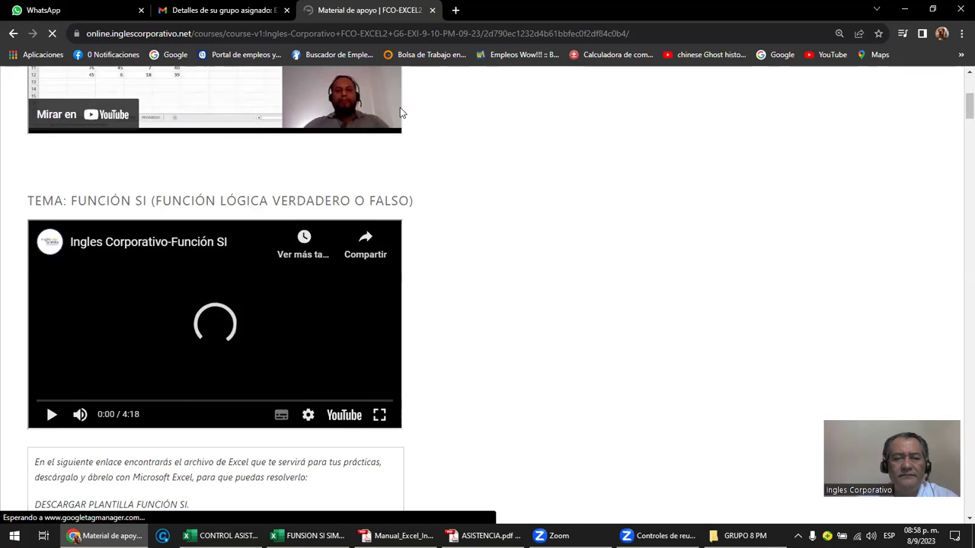
{"action": "left_click", "coordinate": [52, 415]}
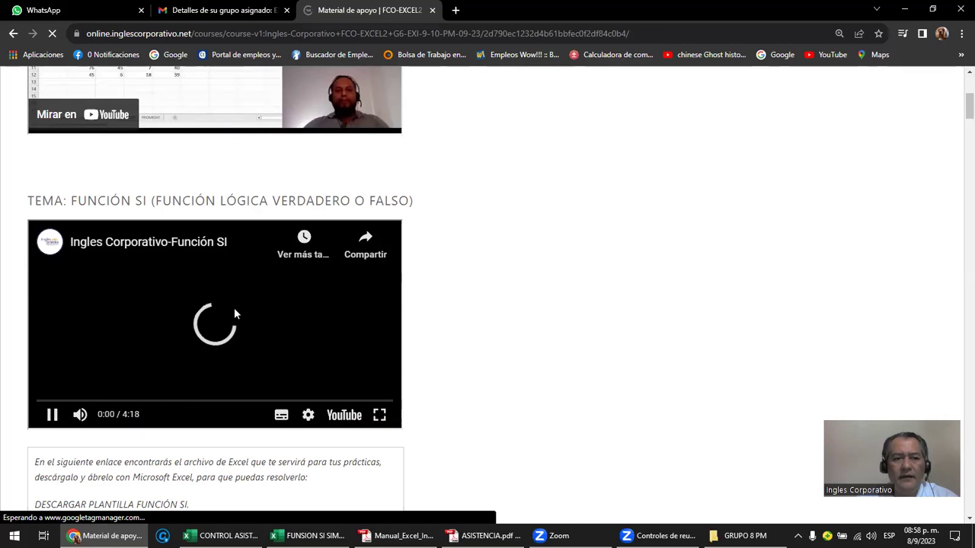
{"action": "left_click", "coordinate": [54, 416]}
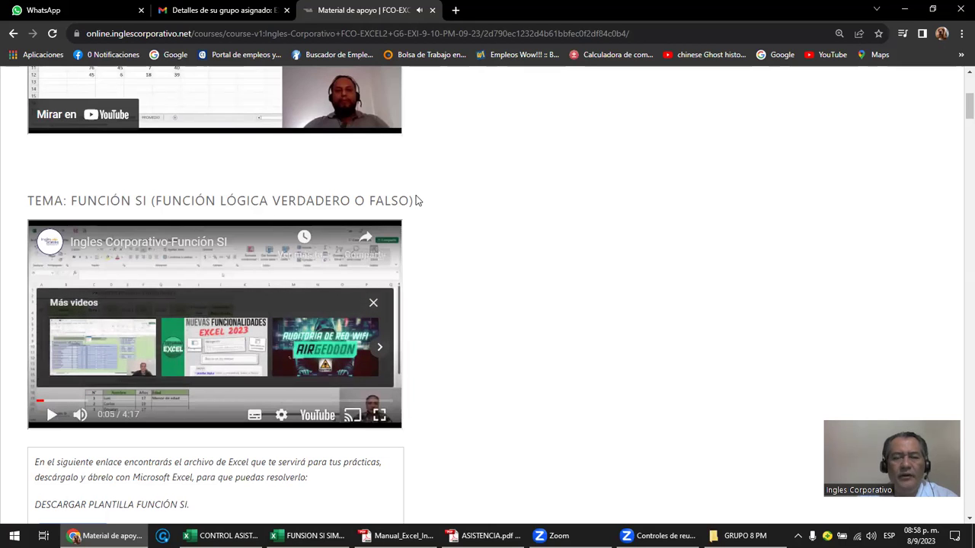